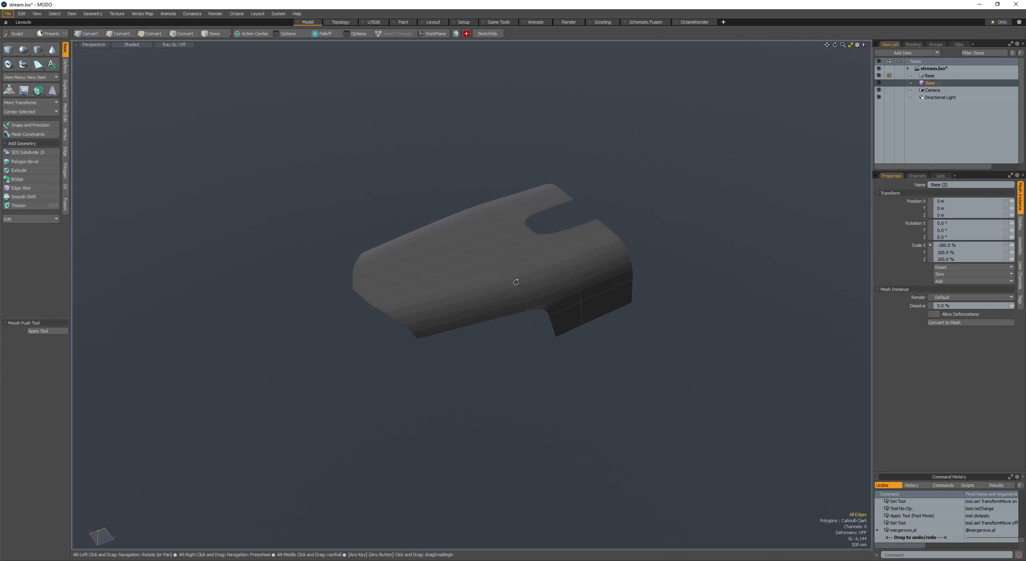
# Step: Turn off the hull shell's Catmull-Clark subdivision and select the edges along its top centre and rear cut-out for moving
pyautogui.press('space')
pyautogui.doubleClick(538, 277)
pyautogui.moveTo(515, 282)
pyautogui.keyDown('alt'); pyautogui.mouseDown()
pyautogui.moveTo(576, 274)
pyautogui.moveTo(603, 284)
pyautogui.moveTo(563, 294)
pyautogui.moveTo(569, 320)
pyautogui.mouseUp(); pyautogui.keyUp('alt')
pyautogui.hotkey('shift', 'Tab')
pyautogui.hotkey('shift', 'w')
pyautogui.moveTo(563, 305)
pyautogui.keyDown('alt'); pyautogui.mouseDown()
pyautogui.moveTo(529, 272)
pyautogui.moveTo(593, 350)
pyautogui.mouseUp(); pyautogui.keyUp('alt')
pyautogui.press('w')
pyautogui.press('space')
pyautogui.hotkey('shift', 'w')
pyautogui.press('w')
pyautogui.keyDown('alt'); pyautogui.moveTo(637, 374); pyautogui.dragTo(570, 289); pyautogui.keyUp('alt')
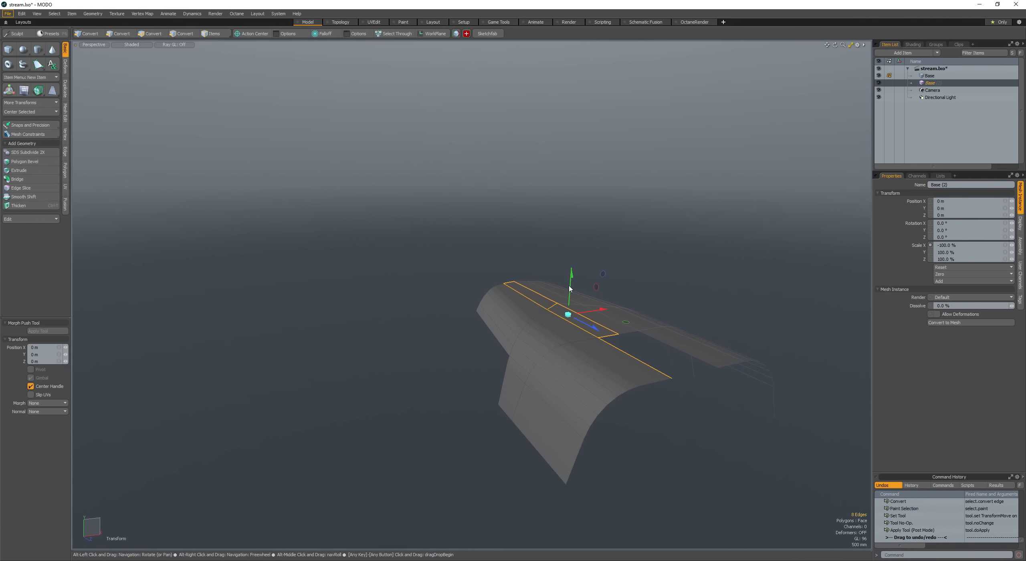
# Step: Turn the hull shell's subdivision back on and refine the edges along its side
pyautogui.press('space')
pyautogui.doubleClick(523, 315)
pyautogui.hotkey('shift', 'Tab')
pyautogui.keyDown('alt'); pyautogui.moveTo(520, 308); pyautogui.dragTo(473, 292); pyautogui.keyUp('alt')
pyautogui.click(482, 339)
pyautogui.hotkey('shift', 'w')
pyautogui.hotkey('shift', 'w')
pyautogui.press('space')
pyautogui.press('space')
pyautogui.moveTo(495, 328)
pyautogui.keyDown('alt'); pyautogui.mouseDown()
pyautogui.moveTo(468, 310)
pyautogui.moveTo(526, 363)
pyautogui.moveTo(496, 376)
pyautogui.mouseUp(); pyautogui.keyUp('alt')
pyautogui.hotkey('shift', 'w')
pyautogui.moveTo(496, 376)
pyautogui.keyDown('alt'); pyautogui.mouseDown()
pyautogui.moveTo(477, 330)
pyautogui.moveTo(486, 317)
pyautogui.moveTo(564, 394)
pyautogui.moveTo(622, 414)
pyautogui.mouseUp(); pyautogui.keyUp('alt')
# Step: Add a new mesh with a wide box inside the hull's rear and move the box into place
pyautogui.press('n')
pyautogui.press('c')
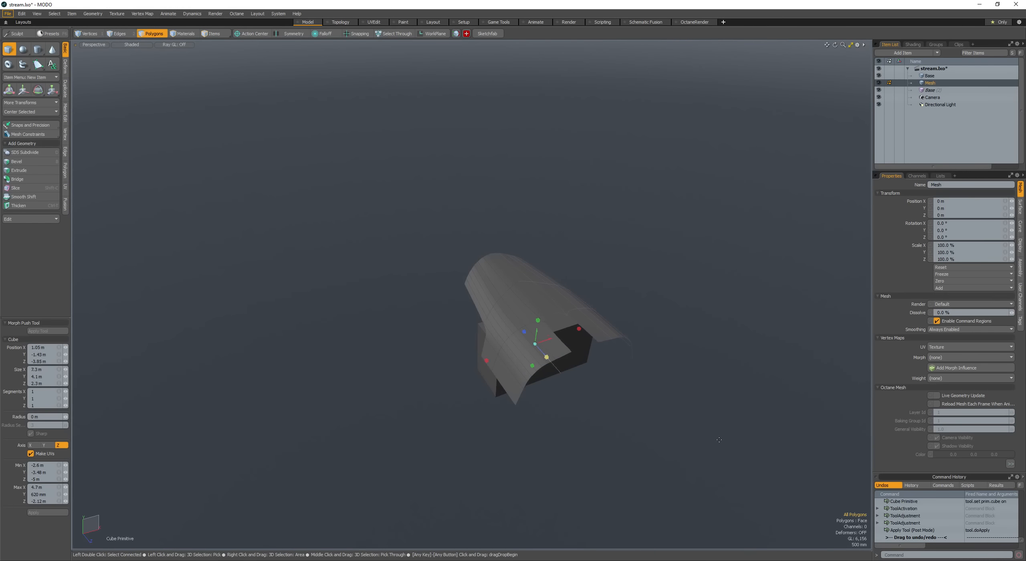
pyautogui.press('space')
pyautogui.keyDown('alt'); pyautogui.moveTo(720, 440); pyautogui.dragTo(501, 367); pyautogui.keyUp('alt')
pyautogui.doubleClick(503, 374)
pyautogui.press('w')
pyautogui.moveTo(502, 377); pyautogui.dragTo(557, 343)
# Step: Centre the box on X and scale its height to about 68% so it sits under the shell
pyautogui.keyDown('alt'); pyautogui.moveTo(558, 343); pyautogui.dragTo(492, 315); pyautogui.keyUp('alt')
pyautogui.press('r')
pyautogui.press('space')
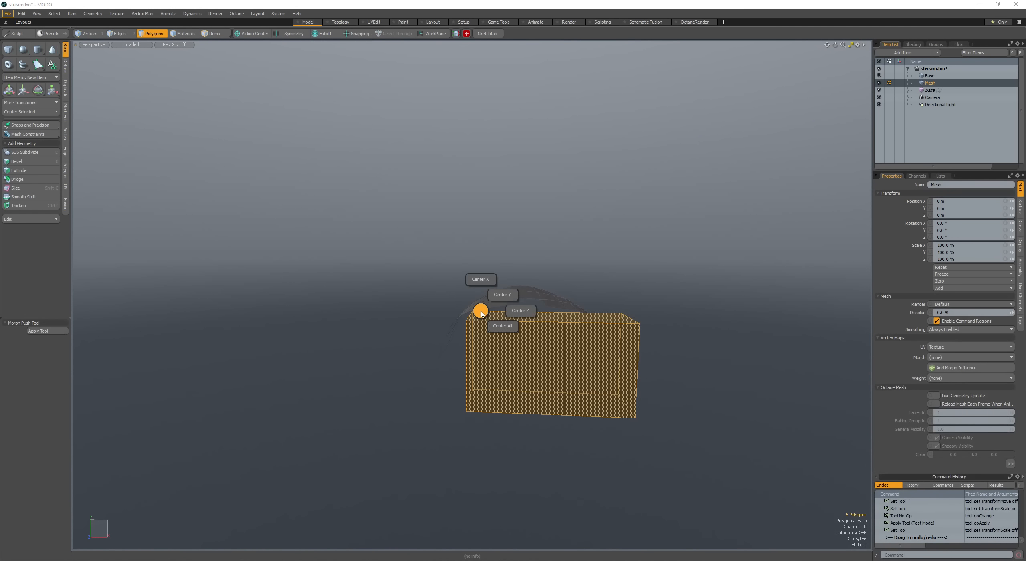
pyautogui.click(480, 280)
pyautogui.press('r')
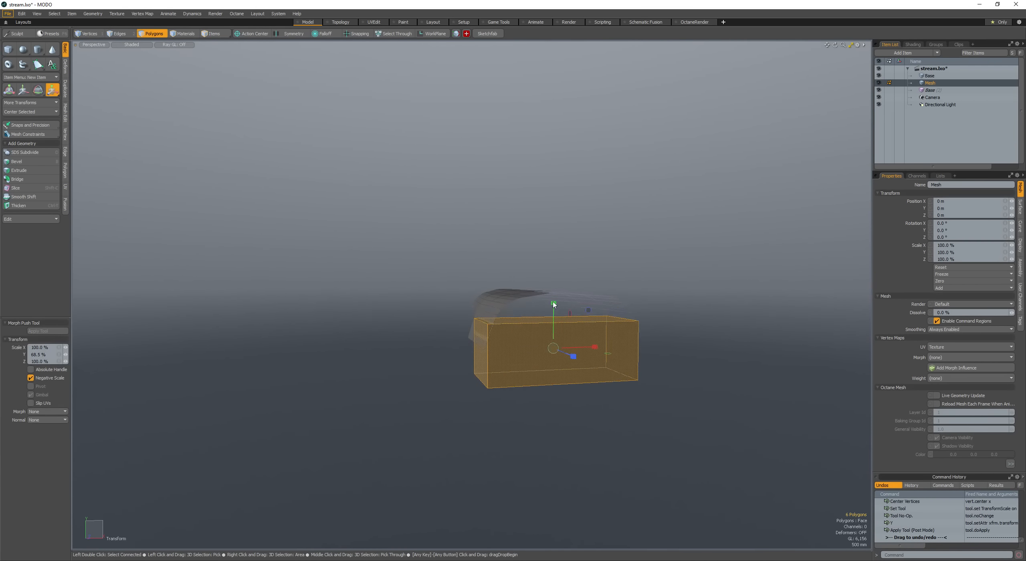
pyautogui.press('w')
pyautogui.keyDown('alt'); pyautogui.moveTo(554, 304); pyautogui.dragTo(578, 322); pyautogui.keyUp('alt')
pyautogui.press('space')
# Step: Turn on X symmetry and bevel the box's lengthwise edges with a round shape and a value of about 1.3 m
pyautogui.press('space')
pyautogui.press('space')
pyautogui.click(514, 326)
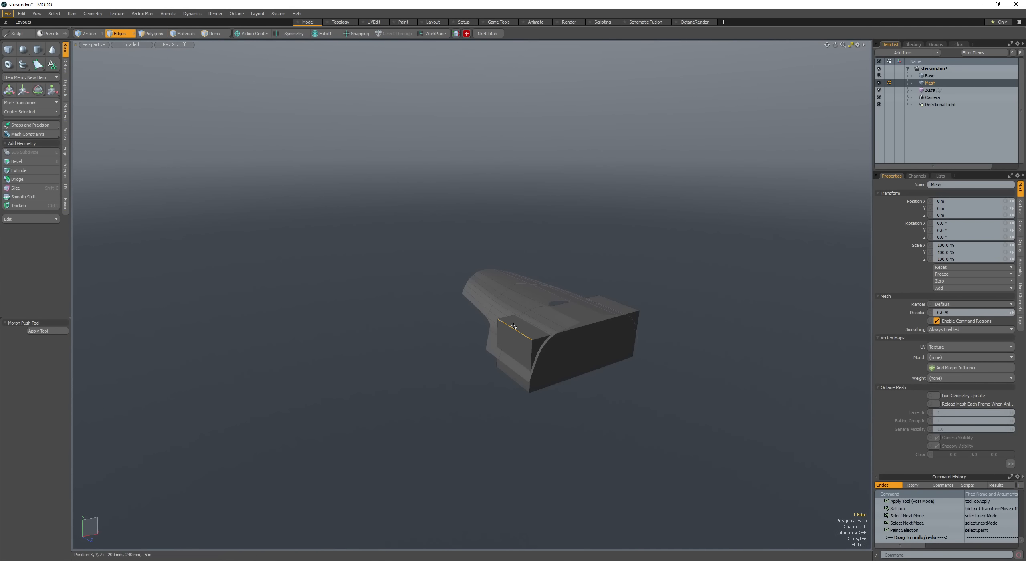
pyautogui.keyDown('alt'); pyautogui.moveTo(514, 327); pyautogui.dragTo(509, 367); pyautogui.keyUp('alt')
pyautogui.press('s')
pyautogui.scroll(2, 518, 328)
pyautogui.press('b')
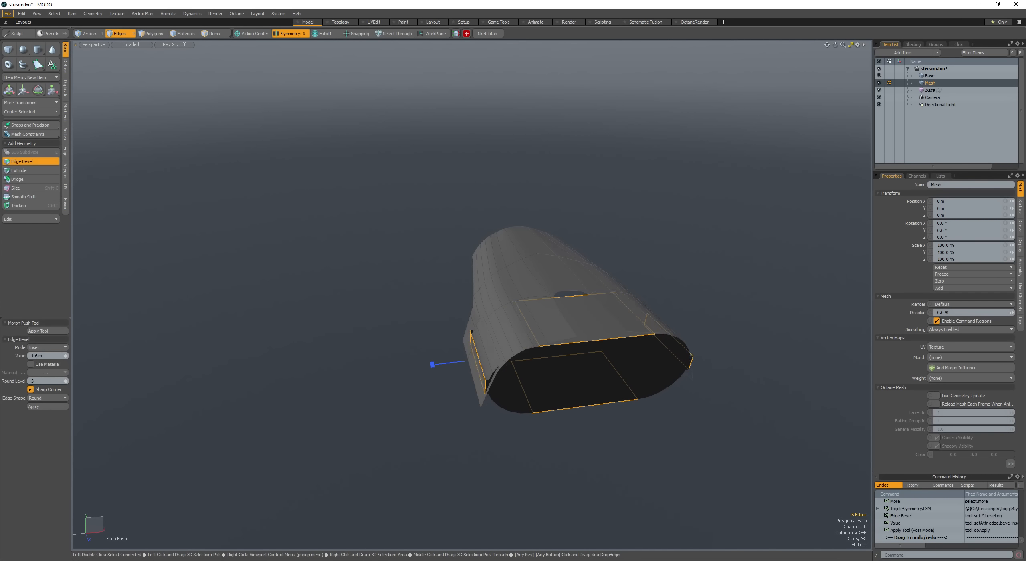
pyautogui.keyDown('alt'); pyautogui.moveTo(386, 348); pyautogui.dragTo(364, 309); pyautogui.keyUp('alt')
pyautogui.moveTo(364, 310); pyautogui.dragTo(385, 307)
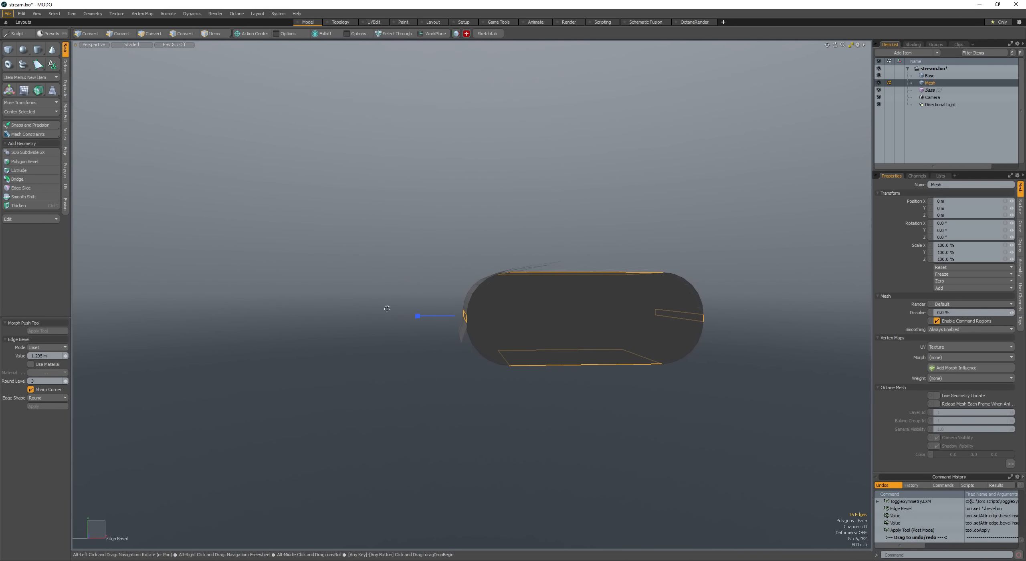
# Step: Select the whole rounded body and reposition it vertically beneath the hull shell
pyautogui.press('space')
pyautogui.press('3')
pyautogui.doubleClick(507, 317)
pyautogui.moveTo(506, 316)
pyautogui.keyDown('alt'); pyautogui.mouseDown()
pyautogui.moveTo(479, 307)
pyautogui.moveTo(495, 331)
pyautogui.moveTo(412, 316)
pyautogui.moveTo(469, 348)
pyautogui.moveTo(456, 334)
pyautogui.moveTo(517, 312)
pyautogui.mouseUp(); pyautogui.keyUp('alt')
pyautogui.press('w')
pyautogui.press('r')
pyautogui.press('w')
pyautogui.press('space')
pyautogui.press('w')
pyautogui.moveTo(524, 300); pyautogui.dragTo(523, 314)
pyautogui.press('space')
pyautogui.press('space')
pyautogui.keyDown('alt'); pyautogui.moveTo(463, 272); pyautogui.dragTo(425, 340); pyautogui.keyUp('alt')
pyautogui.click(425, 340)
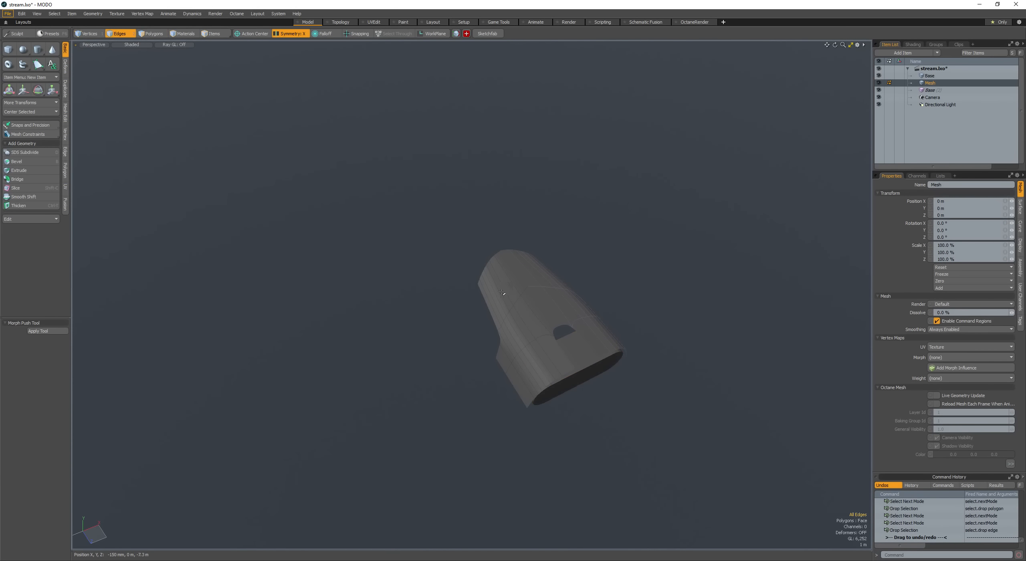
# Step: Select the hull shell's connected polygons in the Base mesh and toggle their subdivision
pyautogui.press('space')
pyautogui.click(498, 293)
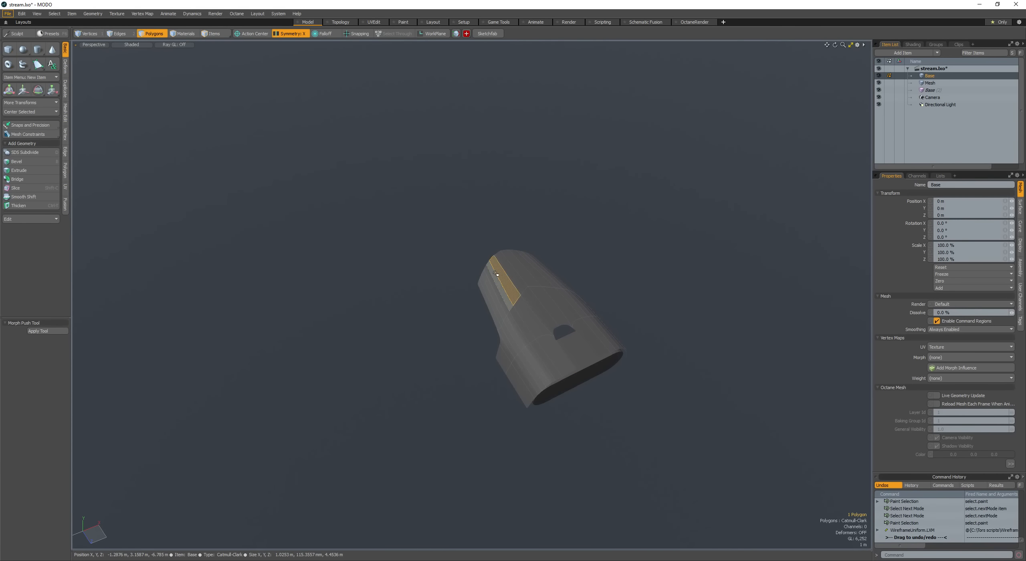
pyautogui.keyDown('alt'); pyautogui.moveTo(496, 274); pyautogui.dragTo(552, 322); pyautogui.keyUp('alt')
pyautogui.doubleClick(514, 305)
pyautogui.scroll(3, 513, 306)
pyautogui.press('space')
pyautogui.scroll(-3, 489, 320)
pyautogui.press('space')
pyautogui.doubleClick(512, 323)
pyautogui.press('Tab')
pyautogui.scroll(4, 497, 285)
pyautogui.moveTo(476, 289)
pyautogui.keyDown('alt'); pyautogui.mouseDown()
pyautogui.moveTo(486, 280)
pyautogui.moveTo(467, 279)
pyautogui.mouseUp(); pyautogui.keyUp('alt')
# Step: Select edges on the hull shell and adjust their positions with the Move tool
pyautogui.press('space')
pyautogui.press('space')
pyautogui.click(489, 295)
pyautogui.press('w')
pyautogui.press('space')
pyautogui.keyDown('shift'); pyautogui.click(516, 345); pyautogui.keyUp('shift')
pyautogui.press('w')
pyautogui.keyDown('alt'); pyautogui.moveTo(527, 379); pyautogui.dragTo(478, 329); pyautogui.keyUp('alt')
# Step: Thicken the hull shell to give it a solid rim
pyautogui.press('space')
pyautogui.press('space')
pyautogui.scroll(-5, 497, 318)
pyautogui.press('f')
pyautogui.hotkey('ctrl', 't')
pyautogui.click(462, 315)
pyautogui.press('space')
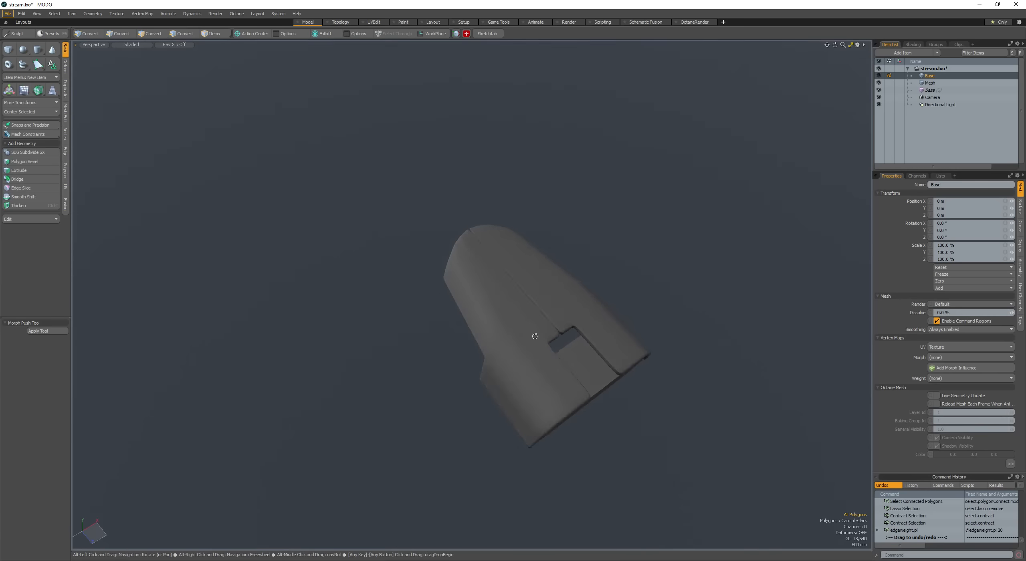
# Step: Narrow the shell's polygon selection with lassos and contraction, and adjust the edge weights on it
pyautogui.moveTo(521, 349)
pyautogui.keyDown('alt'); pyautogui.mouseDown()
pyautogui.moveTo(549, 366)
pyautogui.moveTo(550, 384)
pyautogui.mouseUp(); pyautogui.keyUp('alt')
pyautogui.doubleClick(549, 367)
pyautogui.click(551, 370)
pyautogui.click(549, 385)
pyautogui.doubleClick(555, 381)
pyautogui.keyDown('ctrl'); pyautogui.moveTo(569, 382); pyautogui.dragTo(450, 483, button='right'); pyautogui.keyUp('ctrl')
pyautogui.keyDown('ctrl'); pyautogui.moveTo(670, 162); pyautogui.dragTo(668, 167, button='right'); pyautogui.keyUp('ctrl')
pyautogui.moveTo(638, 204)
pyautogui.keyDown('alt'); pyautogui.mouseDown()
pyautogui.moveTo(633, 190)
pyautogui.moveTo(580, 279)
pyautogui.moveTo(508, 300)
pyautogui.mouseUp(); pyautogui.keyUp('alt')
pyautogui.hotkey('shift', 'Down')
pyautogui.hotkey('shift', 'w')
# Step: Delete the inner seam polygons along the centre line between the two hull halves
pyautogui.scroll(-3, 570, 283)
pyautogui.scroll(3, 511, 305)
pyautogui.doubleClick(527, 337)
pyautogui.keyDown('alt'); pyautogui.moveTo(527, 338); pyautogui.dragTo(471, 332); pyautogui.keyUp('alt')
pyautogui.doubleClick(481, 341)
pyautogui.click(514, 344)
pyautogui.click(516, 344)
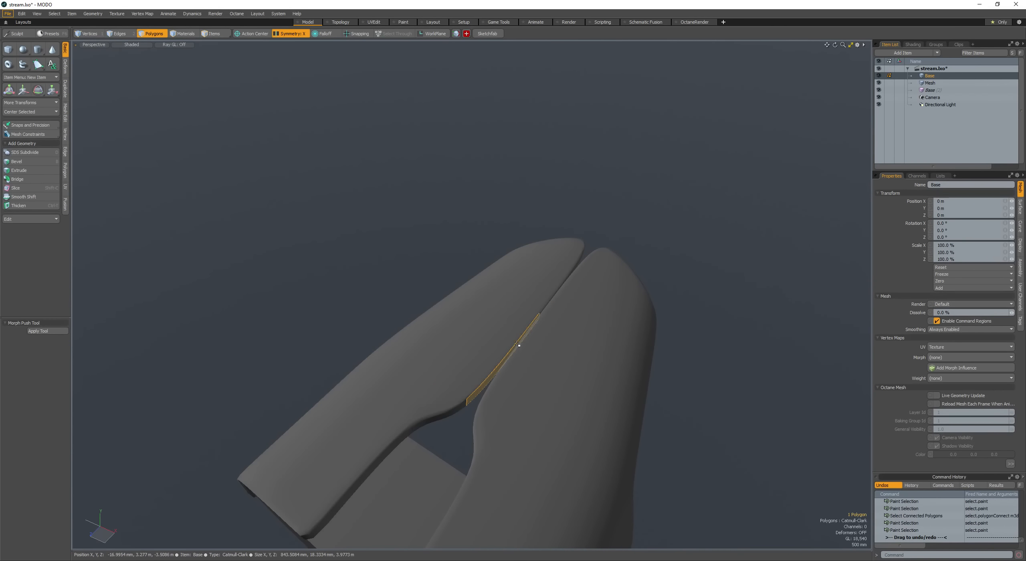
pyautogui.press('Delete')
# Step: Move the half shell's polygons into a new mesh and mirror them across X
pyautogui.doubleClick(516, 297)
pyautogui.moveTo(515, 297)
pyautogui.keyDown('alt'); pyautogui.mouseDown()
pyautogui.moveTo(548, 296)
pyautogui.moveTo(509, 296)
pyautogui.moveTo(522, 309)
pyautogui.mouseUp(); pyautogui.keyUp('alt')
pyautogui.hotkey('ctrl', 'x')
pyautogui.press('n')
pyautogui.hotkey('ctrl', 'v')
pyautogui.hotkey('shift', 'v')
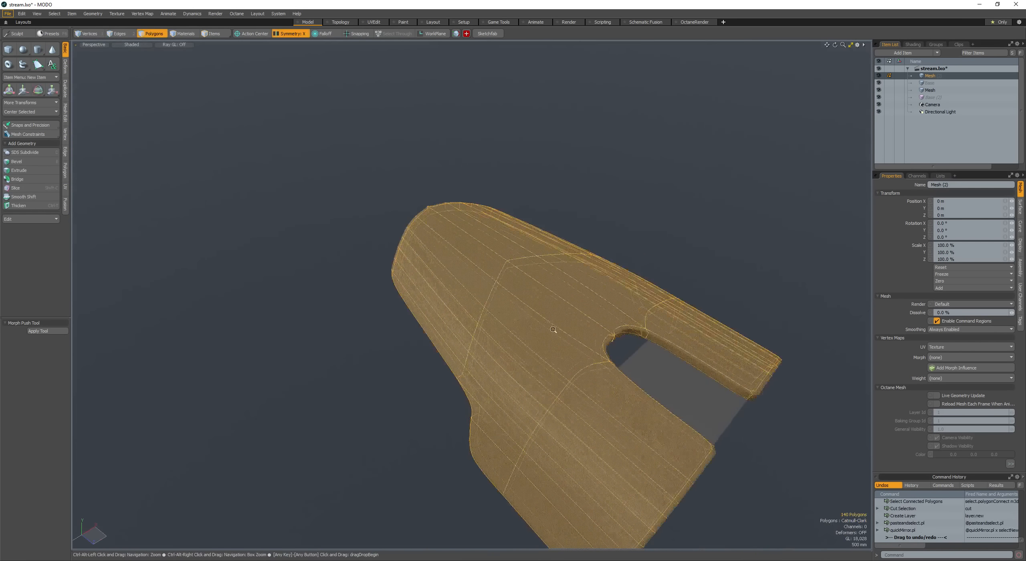
# Step: Select the shell's boundary edges along the centre seam and merge their vertices with a distance of about 14 mm
pyautogui.scroll(-2, 522, 309)
pyautogui.hotkey('ctrl', '2')
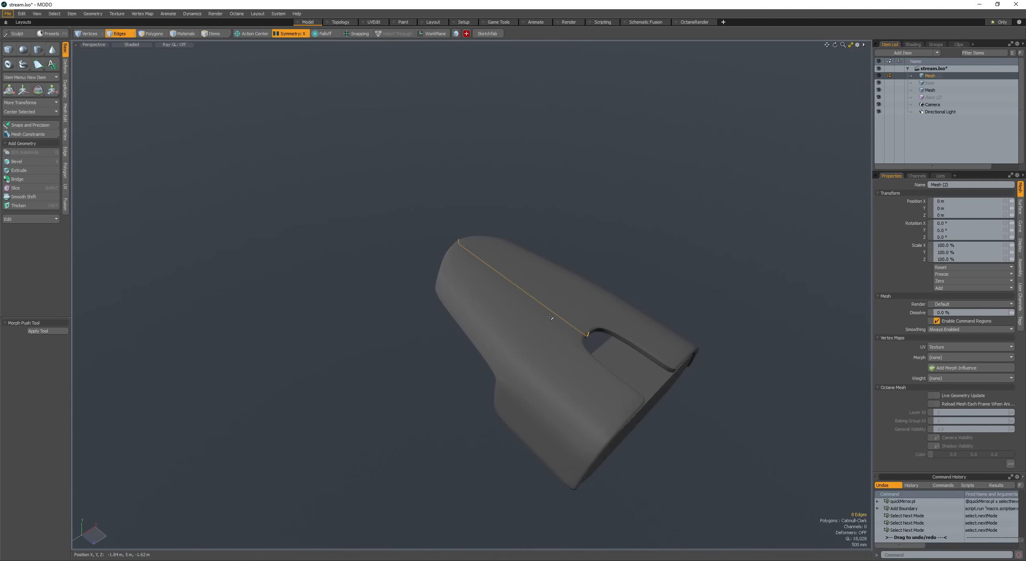
pyautogui.keyDown('alt'); pyautogui.moveTo(529, 301); pyautogui.dragTo(500, 284); pyautogui.keyUp('alt')
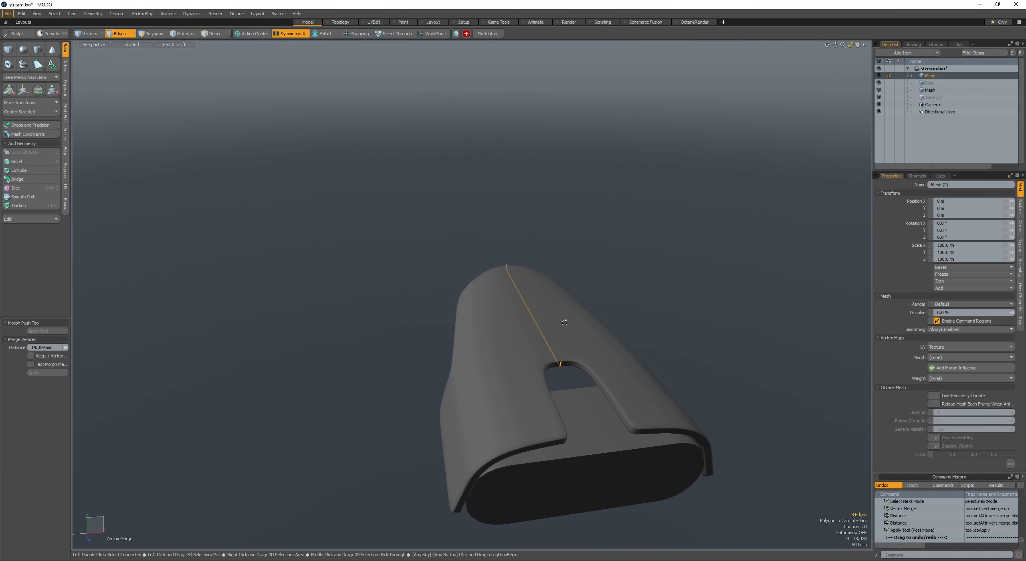
pyautogui.scroll(5, 565, 322)
pyautogui.scroll(-5, 525, 345)
pyautogui.press('space')
pyautogui.press('space')
# Step: Select the entire merged shell to check it and turn off X symmetry
pyautogui.doubleClick(467, 313)
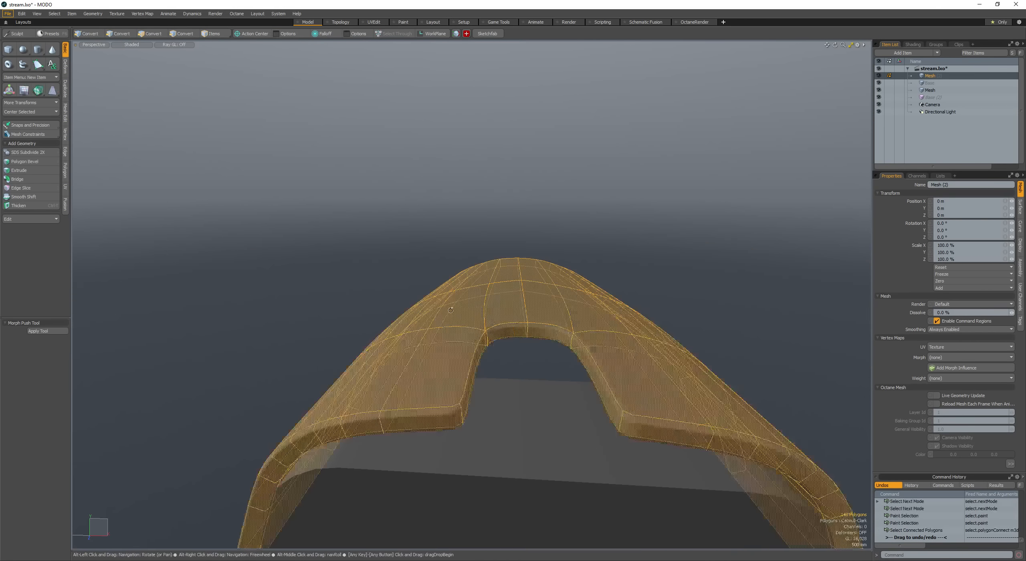
pyautogui.keyDown('alt'); pyautogui.moveTo(467, 313); pyautogui.dragTo(632, 297); pyautogui.keyUp('alt')
pyautogui.press('space')
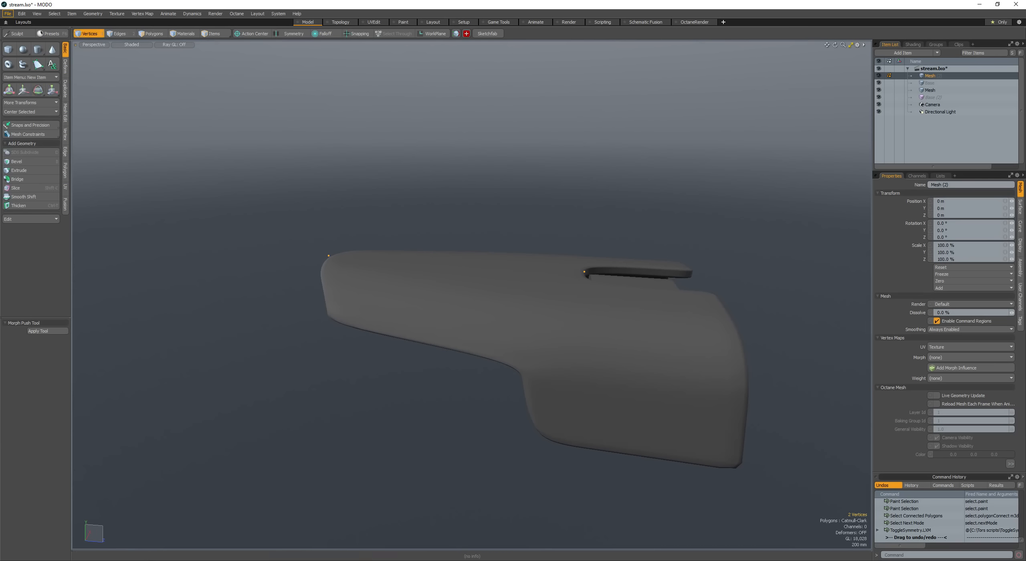
pyautogui.keyDown('alt'); pyautogui.moveTo(537, 332); pyautogui.dragTo(517, 341); pyautogui.keyUp('alt')
pyautogui.moveTo(517, 341)
pyautogui.keyDown('ctrl'); pyautogui.keyDown('alt'); pyautogui.mouseDown()
pyautogui.moveTo(489, 340)
pyautogui.moveTo(458, 303)
pyautogui.moveTo(487, 290)
pyautogui.moveTo(544, 303)
pyautogui.moveTo(535, 311)
pyautogui.moveTo(410, 270)
pyautogui.moveTo(472, 391)
pyautogui.mouseUp(); pyautogui.keyUp('alt'); pyautogui.keyUp('ctrl')
pyautogui.press('space')
pyautogui.press('space')
# Step: Add a box in a new mesh and move it onto the hull, about 2.8 m in Y and -2.2 m in Z
pyautogui.press('n')
pyautogui.hotkey('shift', 'b')
pyautogui.press('space')
pyautogui.click(483, 300)
pyautogui.doubleClick(482, 300)
pyautogui.press('w')
pyautogui.keyDown('alt'); pyautogui.moveTo(472, 391); pyautogui.dragTo(502, 275); pyautogui.keyUp('alt')
pyautogui.press('w')
pyautogui.moveTo(516, 318); pyautogui.dragTo(467, 263)
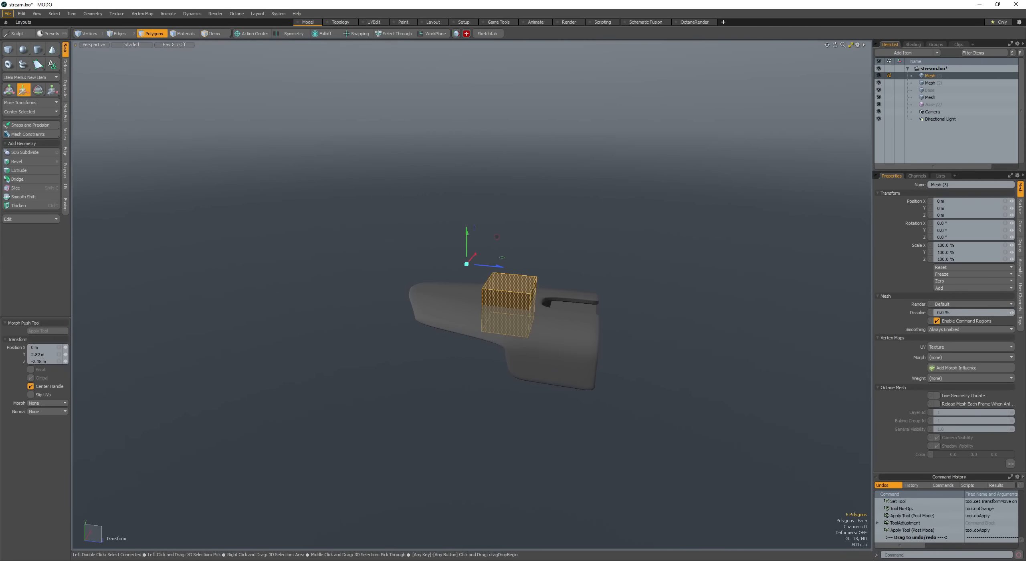
# Step: Scale the box on top of the hull into a larger, elongated block
pyautogui.press('space')
pyautogui.hotkey('shift', 'a')
pyautogui.press('r')
pyautogui.scroll(-5, 535, 299)
pyautogui.moveTo(546, 296); pyautogui.dragTo(577, 299)
pyautogui.keyDown('ctrl'); pyautogui.keyDown('alt'); pyautogui.moveTo(517, 292); pyautogui.dragTo(406, 301); pyautogui.keyUp('alt'); pyautogui.keyUp('ctrl')
pyautogui.press('space')
pyautogui.press('space')
pyautogui.press('space')
pyautogui.hotkey('shift', 'c')
pyautogui.scroll(3, 568, 319)
pyautogui.keyDown('alt'); pyautogui.moveTo(568, 318); pyautogui.dragTo(567, 308); pyautogui.keyUp('alt')
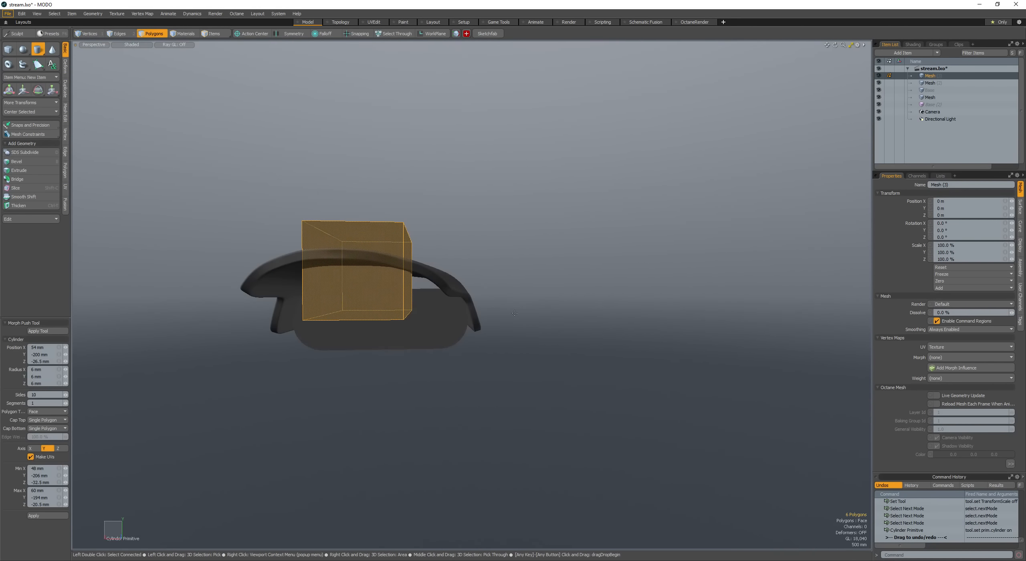
pyautogui.press('space')
# Step: Create a 28-sided cylinder along Z in the Base mesh beside the hull, with a radius of about 1.11 m
pyautogui.click(959, 91)
pyautogui.hotkey('shift', 'c')
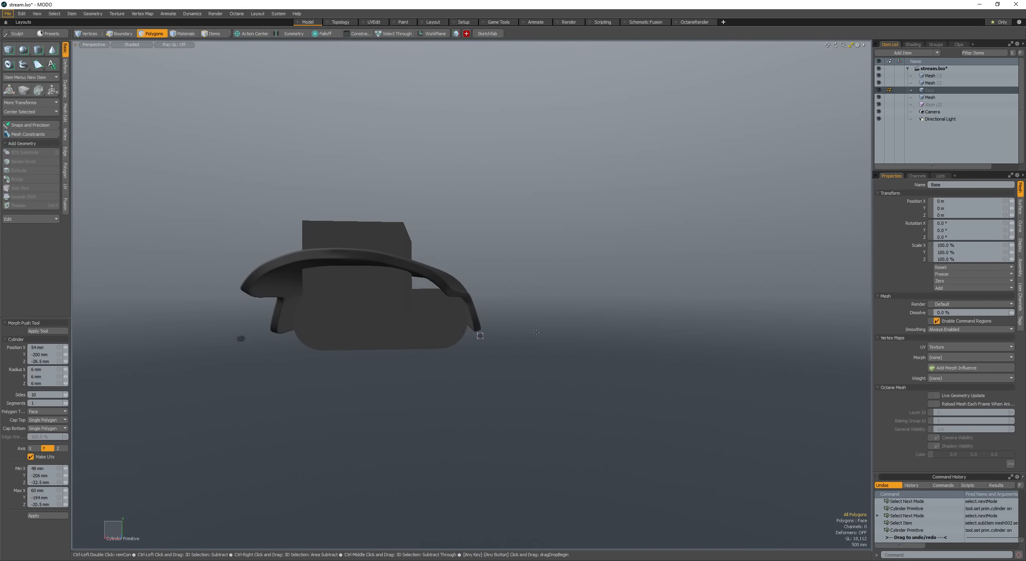
pyautogui.keyDown('ctrl'); pyautogui.moveTo(501, 321); pyautogui.dragTo(541, 320); pyautogui.keyUp('ctrl')
pyautogui.keyDown('alt'); pyautogui.moveTo(542, 321); pyautogui.dragTo(465, 364); pyautogui.keyUp('alt')
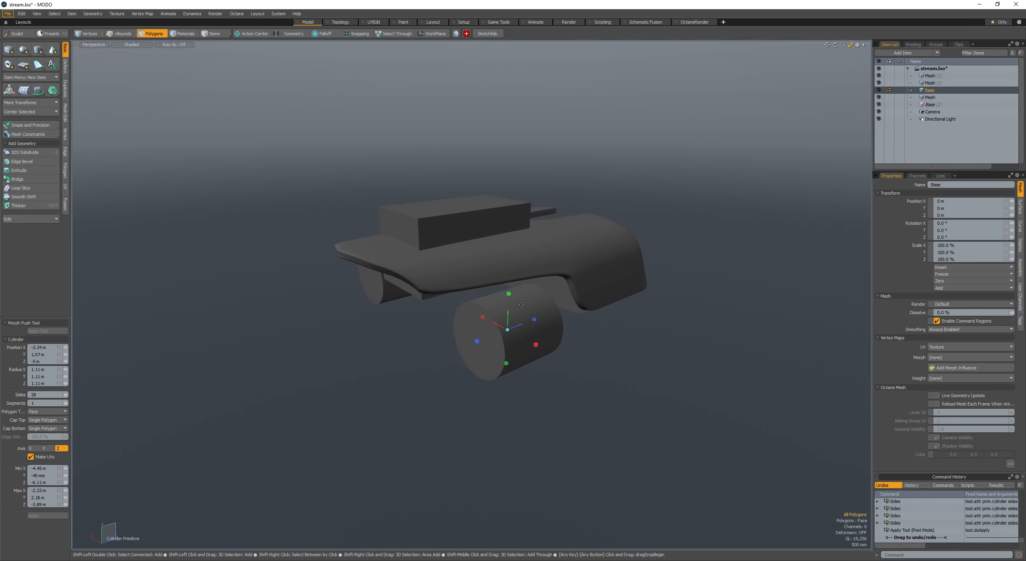
# Step: Complete the new cylinder in the Base mesh, select it, and scale and move it against the hull
pyautogui.press('Up')
pyautogui.keyDown('alt'); pyautogui.moveTo(523, 305); pyautogui.dragTo(534, 329); pyautogui.keyUp('alt')
pyautogui.press('space')
pyautogui.doubleClick(521, 331)
pyautogui.press('r')
pyautogui.press('w')
pyautogui.moveTo(534, 328); pyautogui.dragTo(522, 358)
pyautogui.press('w')
# Step: Fine-tune the side cylinder's position near the hull's rear end and clear the selection
pyautogui.keyDown('alt'); pyautogui.moveTo(523, 358); pyautogui.dragTo(505, 315); pyautogui.keyUp('alt')
pyautogui.press('space')
pyautogui.press('w')
pyautogui.press('space')
pyautogui.press('space')
pyautogui.press('space')
pyautogui.press('space')
pyautogui.press('w')
pyautogui.moveTo(505, 316); pyautogui.dragTo(515, 310)
pyautogui.press('space')
pyautogui.press('Escape')
# Step: Select the whole hull shell in its own mesh and adjust its placement over the cylinders
pyautogui.hotkey('shift', 'space')
pyautogui.click(601, 338)
pyautogui.hotkey('shift', 'space')
pyautogui.click(598, 323)
pyautogui.doubleClick(600, 323)
pyautogui.moveTo(601, 323)
pyautogui.keyDown('alt'); pyautogui.mouseDown()
pyautogui.moveTo(574, 327)
pyautogui.moveTo(573, 294)
pyautogui.mouseUp(); pyautogui.keyUp('alt')
pyautogui.press('e')
pyautogui.press('w')
pyautogui.press('space')
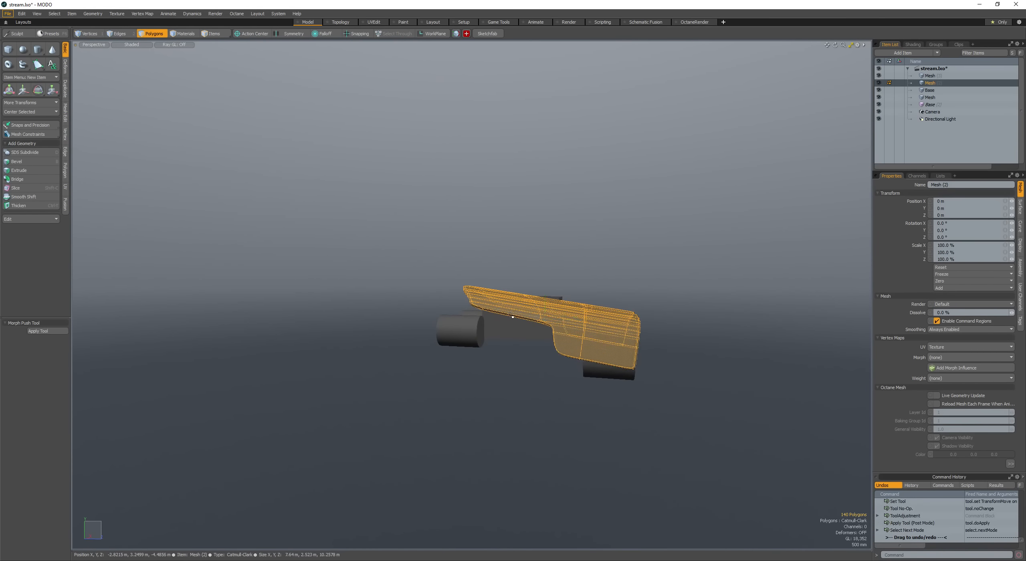
# Step: Add loop slices across the hull shell, using X symmetry and a count of 2 for the front section
pyautogui.press('space')
pyautogui.press('space')
pyautogui.moveTo(508, 310)
pyautogui.mouseDown()
pyautogui.moveTo(514, 296)
pyautogui.moveTo(510, 348)
pyautogui.moveTo(521, 336)
pyautogui.mouseUp()
pyautogui.hotkey('alt', 'c')
pyautogui.keyDown('ctrl'); pyautogui.keyDown('alt'); pyautogui.moveTo(521, 336); pyautogui.dragTo(595, 350); pyautogui.keyUp('alt'); pyautogui.keyUp('ctrl')
pyautogui.press('space')
pyautogui.press('space')
pyautogui.press('space')
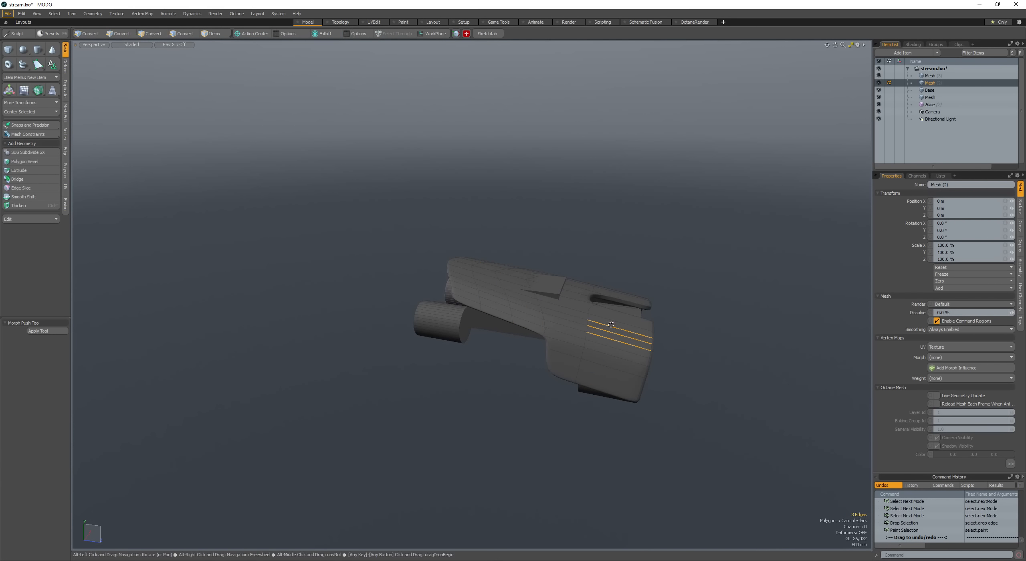
pyautogui.hotkey('alt', 'c')
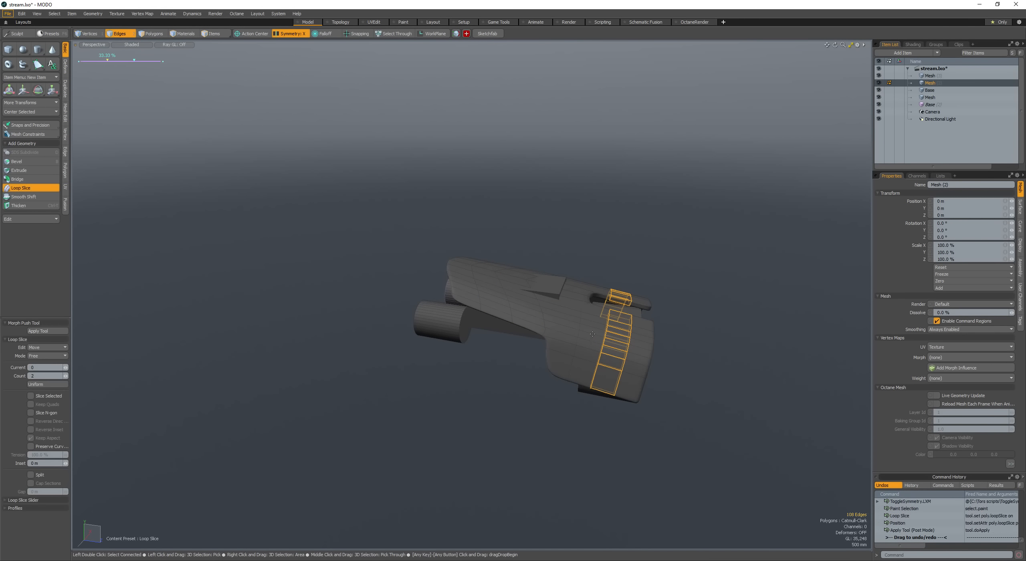
pyautogui.press('space')
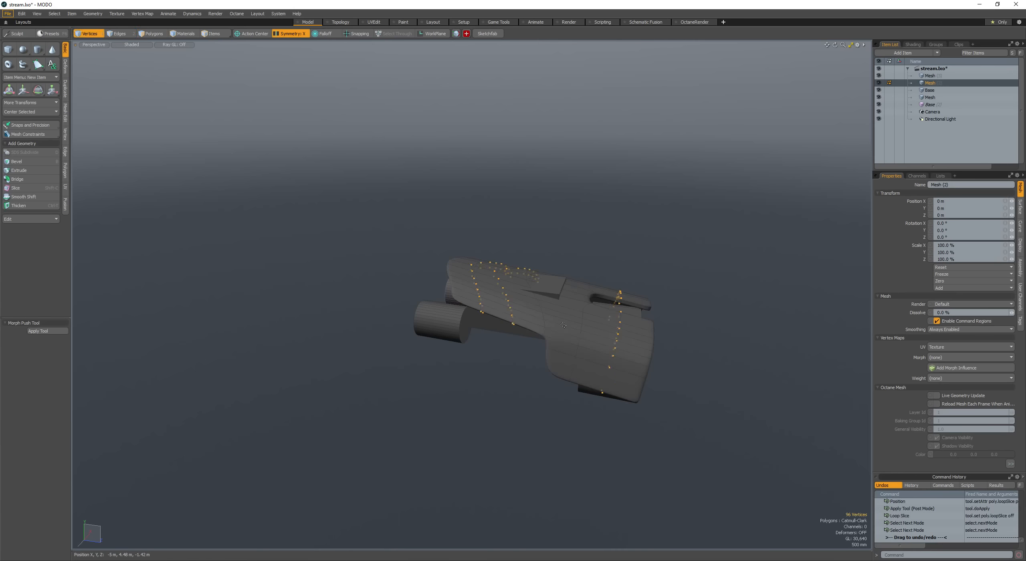
# Step: Add another loop slice across the middle section of the hull shell
pyautogui.press('space')
pyautogui.click(563, 326)
pyautogui.hotkey('alt', 'c')
pyautogui.click(564, 326)
pyautogui.press('space')
pyautogui.press('space')
# Step: Bend the sliced hull shell about the X axis from its middle section
pyautogui.keyDown('alt'); pyautogui.moveTo(564, 326); pyautogui.dragTo(584, 304); pyautogui.keyUp('alt')
pyautogui.hotkey('shift', 'b')
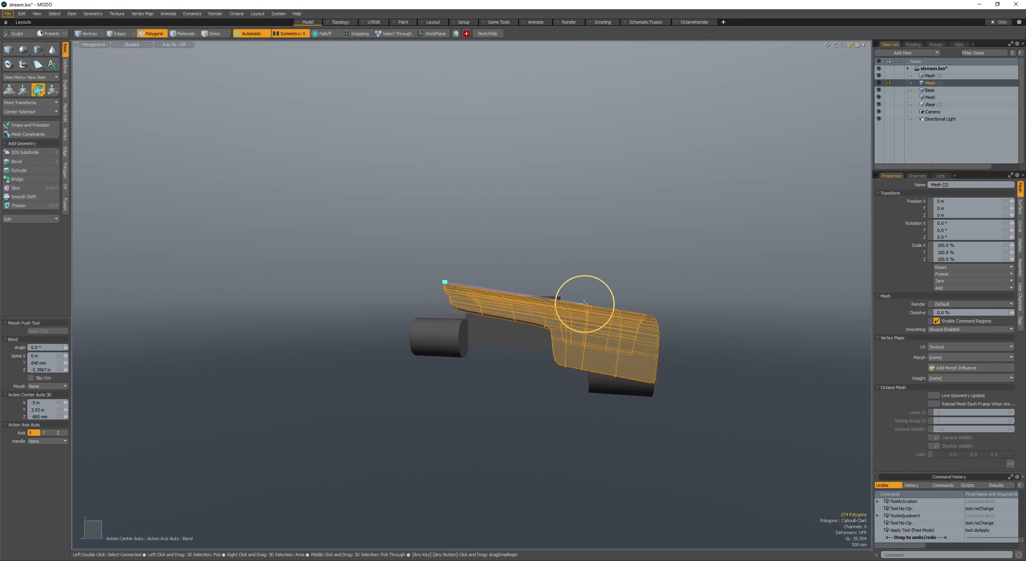
pyautogui.moveTo(608, 320); pyautogui.dragTo(425, 385)
pyautogui.press('space')
# Step: Copy the side cylinder, paste the duplicate into the Base mesh and move it behind the original
pyautogui.click(461, 337)
pyautogui.hotkey('alt', 'w')
pyautogui.hotkey('alt', 'w')
pyautogui.doubleClick(465, 328)
pyautogui.hotkey('ctrl', 'c')
pyautogui.hotkey('ctrl', 'v')
pyautogui.press('w')
pyautogui.moveTo(436, 406); pyautogui.dragTo(473, 306)
pyautogui.press('w')
# Step: Adjust the scale and position of the duplicated cylinder behind the hull
pyautogui.press('r')
pyautogui.press('w')
pyautogui.press('w')
pyautogui.scroll(4, 518, 298)
# Step: Create a box about 1.94 m high and deep in the Base mesh and move it to the hull's rear end
pyautogui.hotkey('shift', 'x')
pyautogui.keyDown('ctrl'); pyautogui.moveTo(436, 320); pyautogui.dragTo(559, 324); pyautogui.keyUp('ctrl')
pyautogui.press('space')
pyautogui.doubleClick(414, 330)
pyautogui.press('w')
pyautogui.press('w')
# Step: Select the rear box's opposite side faces, toggle symmetry and undo the last change
pyautogui.click(373, 399)
pyautogui.press('x')
pyautogui.keyDown('alt'); pyautogui.moveTo(491, 361); pyautogui.dragTo(461, 378); pyautogui.keyUp('alt')
pyautogui.hotkey('ctrl', 'z')
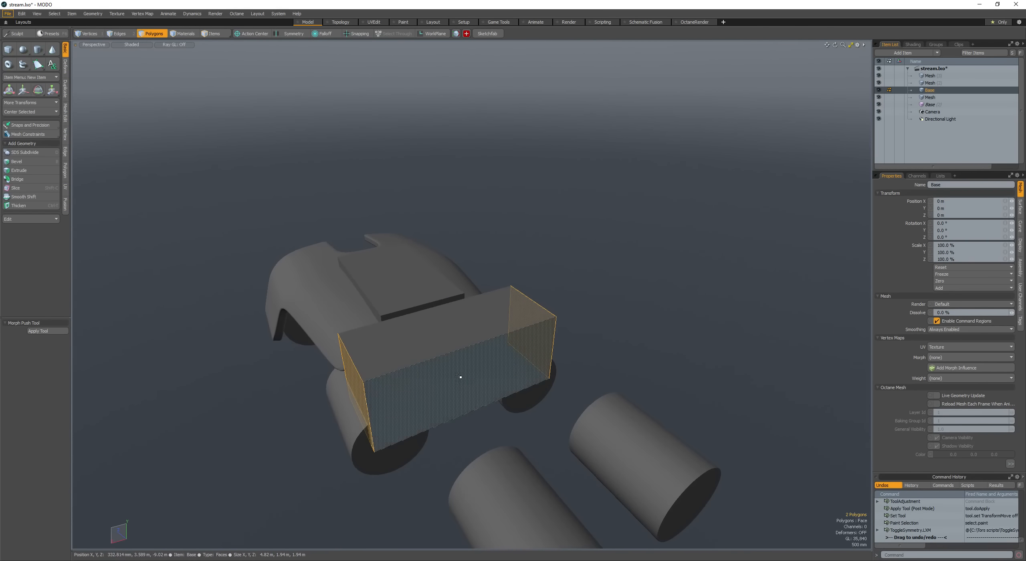
pyautogui.press('space')
pyautogui.press('space')
# Step: Reshape the rear box by selecting and moving its parts from both sides
pyautogui.click(475, 341)
pyautogui.press('space')
pyautogui.press('space')
pyautogui.press('space')
pyautogui.keyDown('alt'); pyautogui.moveTo(550, 350); pyautogui.dragTo(458, 324); pyautogui.keyUp('alt')
pyautogui.press('w')
pyautogui.keyDown('alt'); pyautogui.moveTo(517, 345); pyautogui.dragTo(373, 327); pyautogui.keyUp('alt')
pyautogui.press('space')
# Step: Select one connected half of the rear box and move it into place over the cylinders
pyautogui.hotkey('alt', 'x')
pyautogui.doubleClick(455, 354)
pyautogui.press('w')
pyautogui.keyDown('alt'); pyautogui.moveTo(373, 327); pyautogui.dragTo(403, 365); pyautogui.keyUp('alt')
pyautogui.press('space')
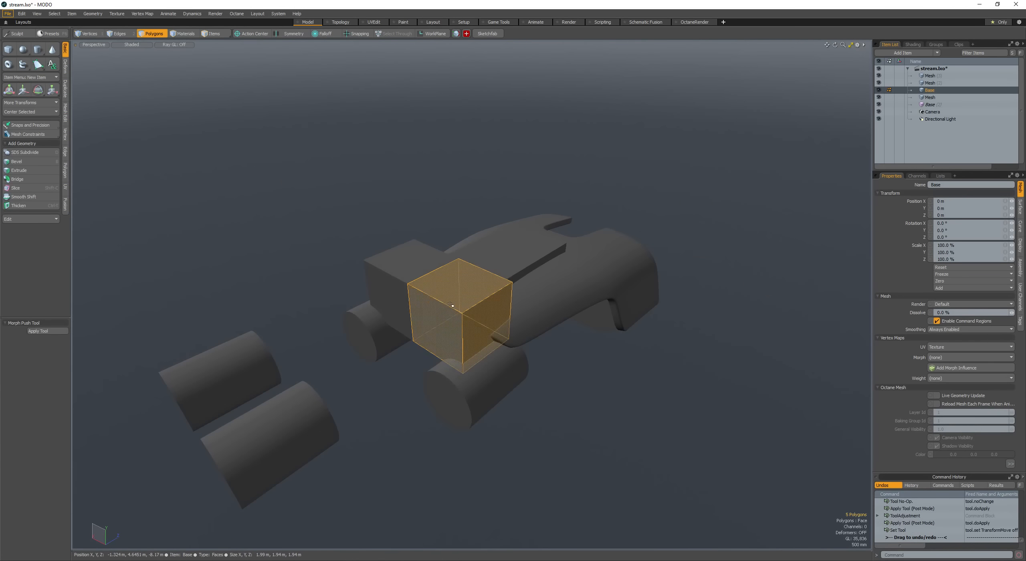
# Step: Move a single face of the rear box, then select the connected box geometry and reposition it
pyautogui.click(475, 319)
pyautogui.press('w')
pyautogui.keyDown('alt'); pyautogui.moveTo(473, 317); pyautogui.dragTo(499, 312); pyautogui.keyUp('alt')
pyautogui.press('space')
pyautogui.doubleClick(473, 318)
pyautogui.press('w')
pyautogui.press('space')
# Step: Adjust another face of the rear box where it meets the top block and clear the selection
pyautogui.moveTo(453, 284)
pyautogui.keyDown('alt'); pyautogui.mouseDown()
pyautogui.moveTo(522, 311)
pyautogui.moveTo(509, 305)
pyautogui.moveTo(527, 338)
pyautogui.moveTo(483, 341)
pyautogui.mouseUp(); pyautogui.keyUp('alt')
pyautogui.click(505, 298)
pyautogui.press('w')
pyautogui.press('space')
pyautogui.doubleClick(500, 290)
pyautogui.press('Escape')
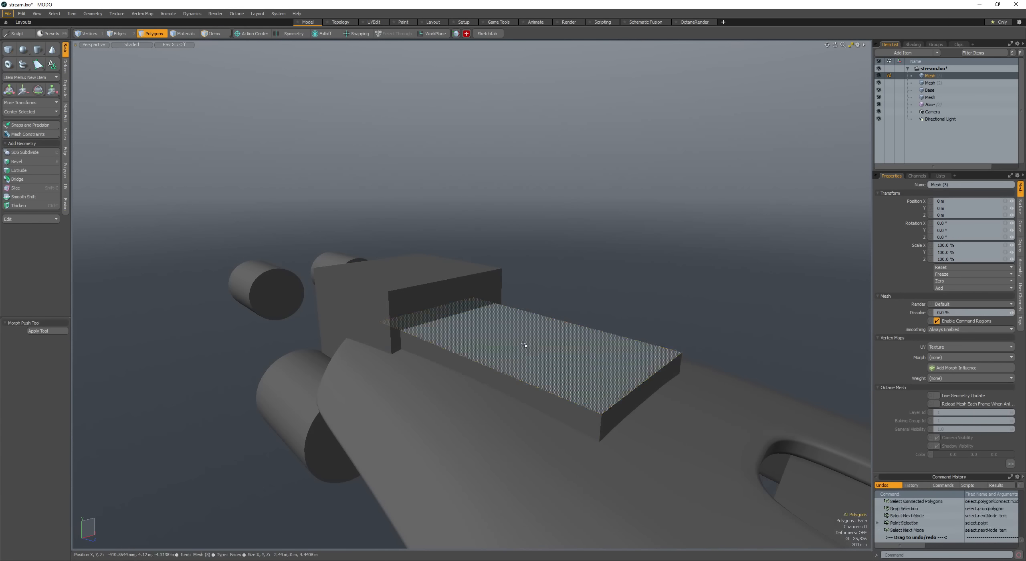
# Step: Loop-slice the top block lengthwise along its centre and bevel that edge loop into spaced parallel loops
pyautogui.doubleClick(524, 343)
pyautogui.click(524, 344)
pyautogui.keyDown('alt'); pyautogui.moveTo(525, 338); pyautogui.dragTo(500, 369); pyautogui.keyUp('alt')
pyautogui.press('space')
pyautogui.hotkey('alt', 'c')
pyautogui.click(557, 350)
pyautogui.press('space')
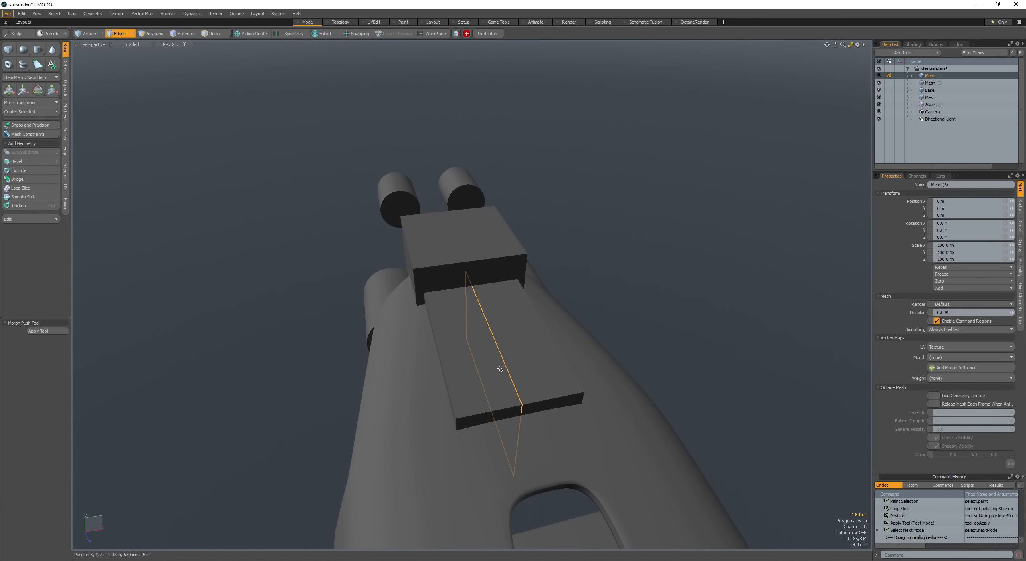
pyautogui.press('b')
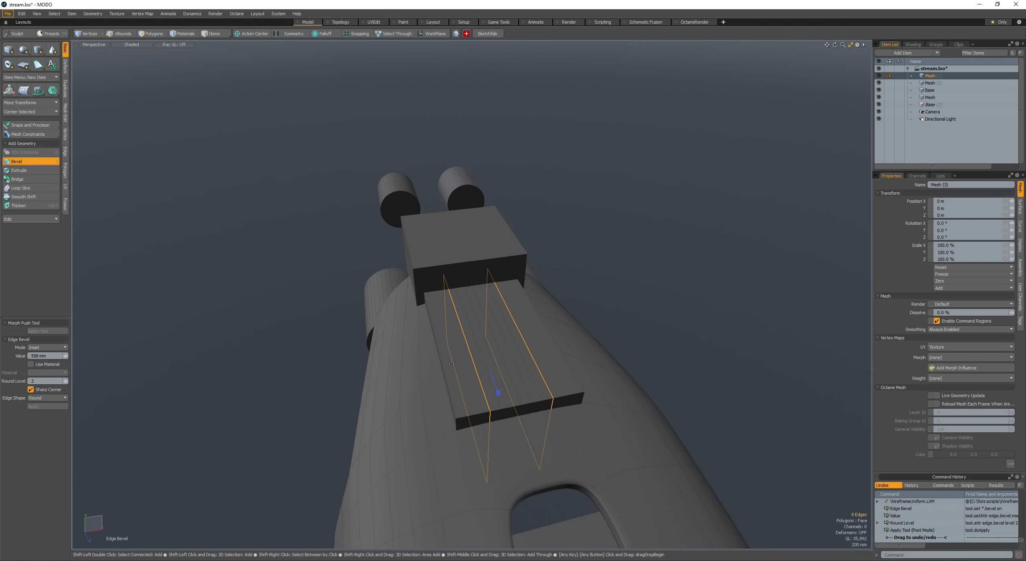
pyautogui.press('space')
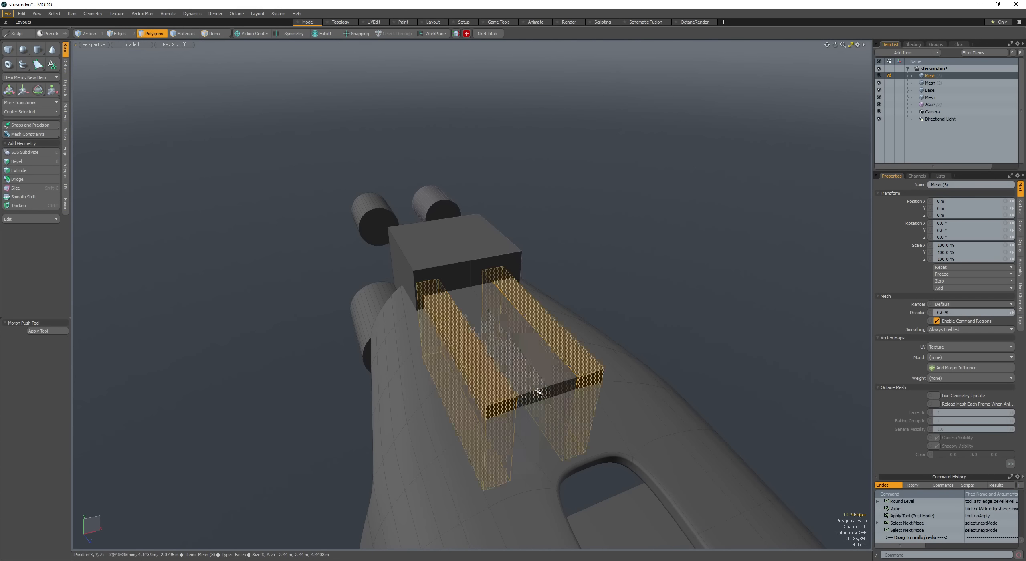
# Step: Select the centre faces at the top block's front end and move them forward to form an angled nose
pyautogui.click(545, 416)
pyautogui.press('w')
pyautogui.keyDown('alt'); pyautogui.moveTo(546, 417); pyautogui.dragTo(569, 406); pyautogui.keyUp('alt')
pyautogui.press('space')
# Step: Shape the top block's nose by moving its centre front edge and, with X symmetry on, its corner edges
pyautogui.press('space')
pyautogui.press('w')
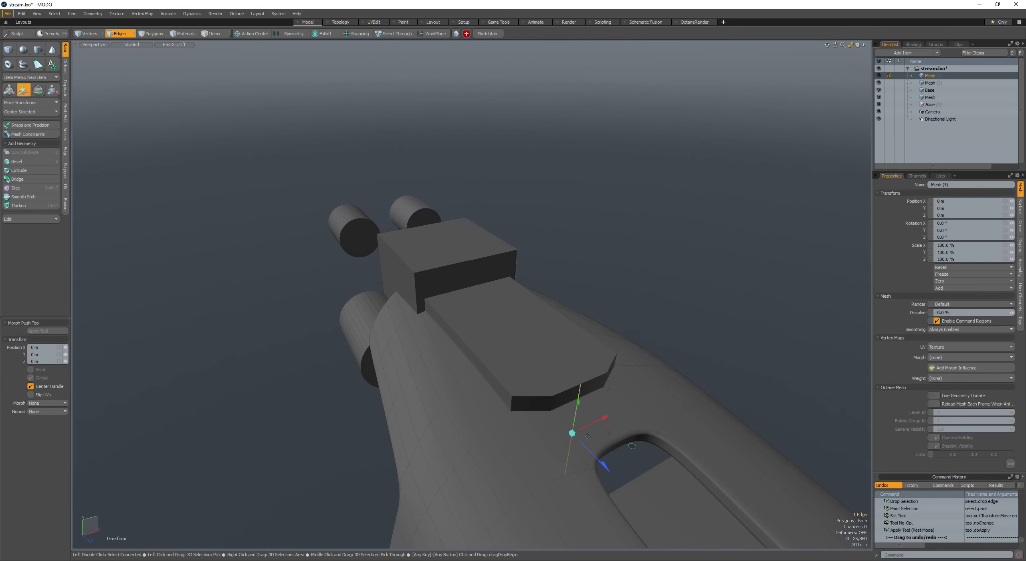
pyautogui.keyDown('alt'); pyautogui.moveTo(482, 419); pyautogui.dragTo(579, 378); pyautogui.keyUp('alt')
pyautogui.press('space')
pyautogui.click(595, 371)
pyautogui.hotkey('shift', 's')
pyautogui.press('w')
pyautogui.keyDown('alt'); pyautogui.moveTo(566, 337); pyautogui.dragTo(590, 346); pyautogui.keyUp('alt')
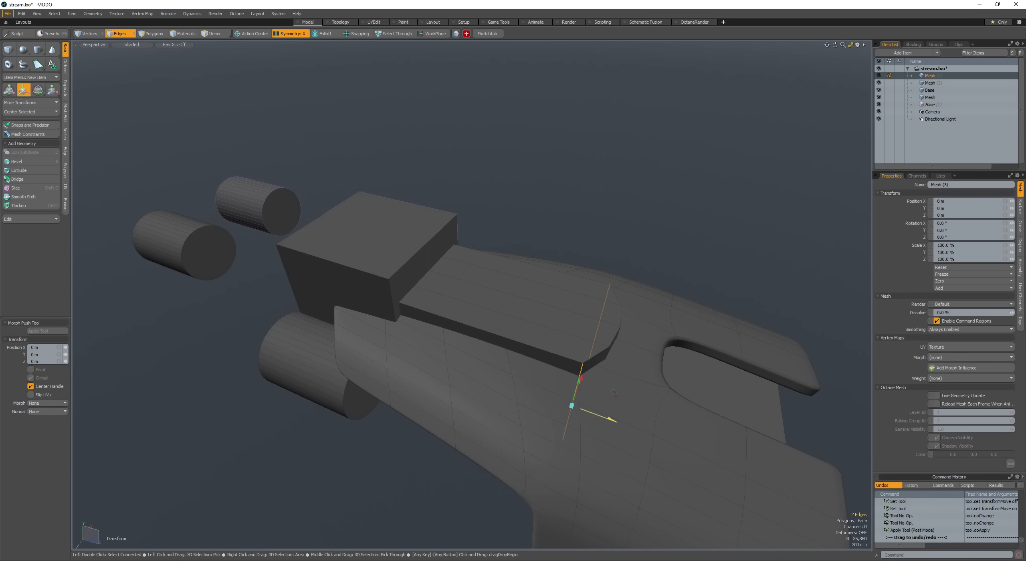
# Step: Select the whole top block, adjust its position on the hull and drop the selection
pyautogui.press('space')
pyautogui.press('3')
pyautogui.doubleClick(471, 323)
pyautogui.doubleClick(470, 322)
pyautogui.moveTo(470, 323)
pyautogui.keyDown('alt'); pyautogui.mouseDown()
pyautogui.moveTo(440, 296)
pyautogui.moveTo(488, 307)
pyautogui.moveTo(490, 277)
pyautogui.moveTo(488, 313)
pyautogui.moveTo(499, 273)
pyautogui.mouseUp(); pyautogui.keyUp('alt')
pyautogui.scroll(-4, 473, 308)
pyautogui.press('w')
pyautogui.press('space')
pyautogui.hotkey('shift', 'Down')
pyautogui.press('w')
pyautogui.press('space')
pyautogui.press('space')
# Step: Switch the viewport shading to Texture and examine the whole vehicle
pyautogui.press('KP_5')
pyautogui.moveTo(487, 215)
pyautogui.keyDown('alt'); pyautogui.mouseDown()
pyautogui.moveTo(447, 273)
pyautogui.moveTo(419, 268)
pyautogui.mouseUp(); pyautogui.keyUp('alt')
pyautogui.press('KP_5')
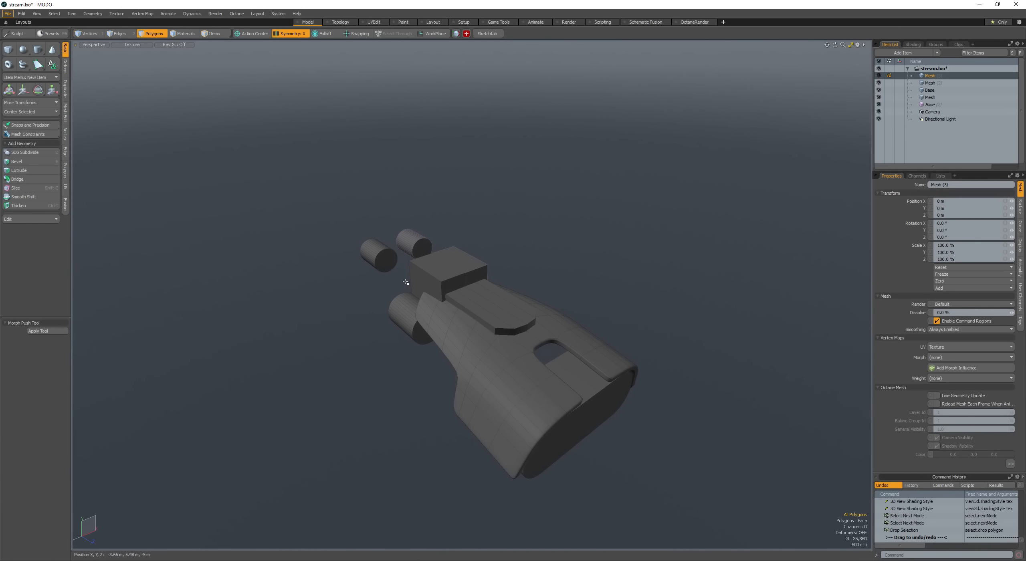
# Step: Add a mirrored pair of rectangular blocks beside the vehicle's rear box, using X symmetry
pyautogui.keyDown('alt'); pyautogui.moveTo(292, 268); pyautogui.dragTo(467, 349); pyautogui.keyUp('alt')
pyautogui.press('space')
pyautogui.press('space')
pyautogui.press('c')
pyautogui.moveTo(456, 336); pyautogui.dragTo(461, 463)
pyautogui.keyDown('alt'); pyautogui.moveTo(456, 299); pyautogui.dragTo(503, 307); pyautogui.keyUp('alt')
pyautogui.moveTo(509, 392); pyautogui.dragTo(430, 356)
pyautogui.press('space')
# Step: Select the new side blocks, scale them into thin plates and move them alongside the rear box
pyautogui.doubleClick(527, 349)
pyautogui.press('r')
pyautogui.keyDown('alt'); pyautogui.moveTo(429, 356); pyautogui.dragTo(497, 441); pyautogui.keyUp('alt')
pyautogui.press('w')
pyautogui.moveTo(497, 441); pyautogui.dragTo(489, 419)
pyautogui.keyDown('alt'); pyautogui.moveTo(489, 419); pyautogui.dragTo(509, 312); pyautogui.keyUp('alt')
pyautogui.press('space')
pyautogui.press('w')
pyautogui.press('space')
# Step: Fine-tune the scale of the side plates so they extend behind the rear box
pyautogui.press('w')
pyautogui.press('space')
pyautogui.press('space')
pyautogui.press('space')
pyautogui.press('space')
pyautogui.press('r')
pyautogui.keyDown('alt'); pyautogui.moveTo(497, 294); pyautogui.dragTo(495, 304); pyautogui.keyUp('alt')
pyautogui.moveTo(488, 254); pyautogui.dragTo(490, 253)
pyautogui.keyDown('alt'); pyautogui.moveTo(489, 337); pyautogui.dragTo(449, 228); pyautogui.keyUp('alt')
pyautogui.press('space')
pyautogui.press('space')
pyautogui.press('space')
# Step: Cut an edge loop across each side plate and bevel it into two separate vertical loops
pyautogui.keyDown('alt'); pyautogui.moveTo(465, 281); pyautogui.dragTo(478, 331); pyautogui.keyUp('alt')
pyautogui.click(493, 323)
pyautogui.hotkey('alt', 'c')
pyautogui.click(493, 321)
pyautogui.press('space')
pyautogui.press('b')
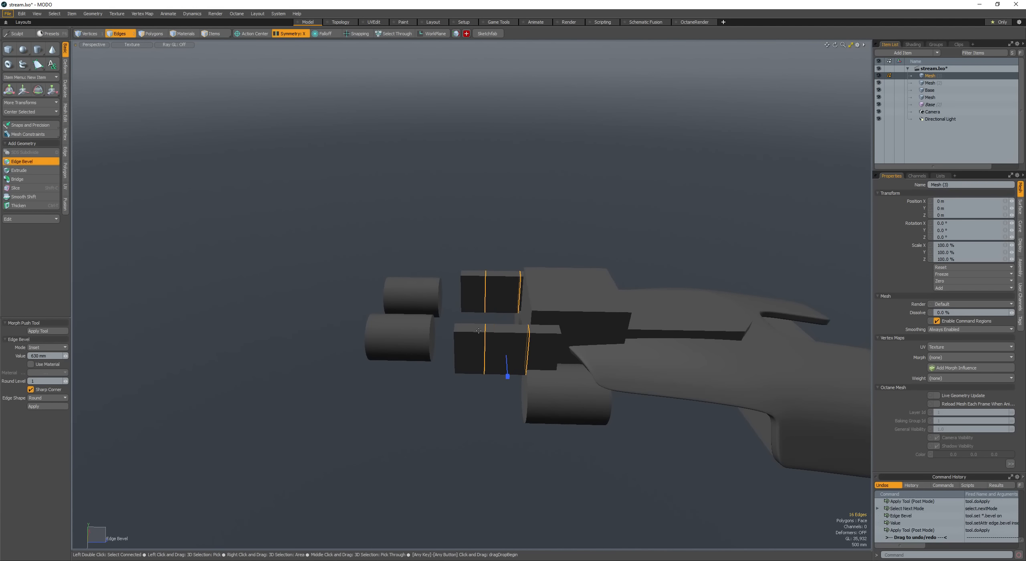
# Step: Move the top faces at the side plates' front end up to form a stepped, sloping profile
pyautogui.press('space')
pyautogui.press('space')
pyautogui.click(544, 330)
pyautogui.press('w')
pyautogui.keyDown('alt'); pyautogui.moveTo(544, 329); pyautogui.dragTo(554, 264); pyautogui.keyUp('alt')
pyautogui.press('space')
# Step: Select both whole side plates, rescale them and reposition them against the rear box
pyautogui.doubleClick(536, 297)
pyautogui.press('r')
pyautogui.keyDown('alt'); pyautogui.moveTo(518, 330); pyautogui.dragTo(507, 403); pyautogui.keyUp('alt')
pyautogui.press('w')
pyautogui.moveTo(489, 362); pyautogui.dragTo(522, 299)
# Step: Select the side plates' bottom faces, adjust their position and bevel them to add a lower band
pyautogui.press('space')
pyautogui.hotkey('shift', 'Down')
pyautogui.press('w')
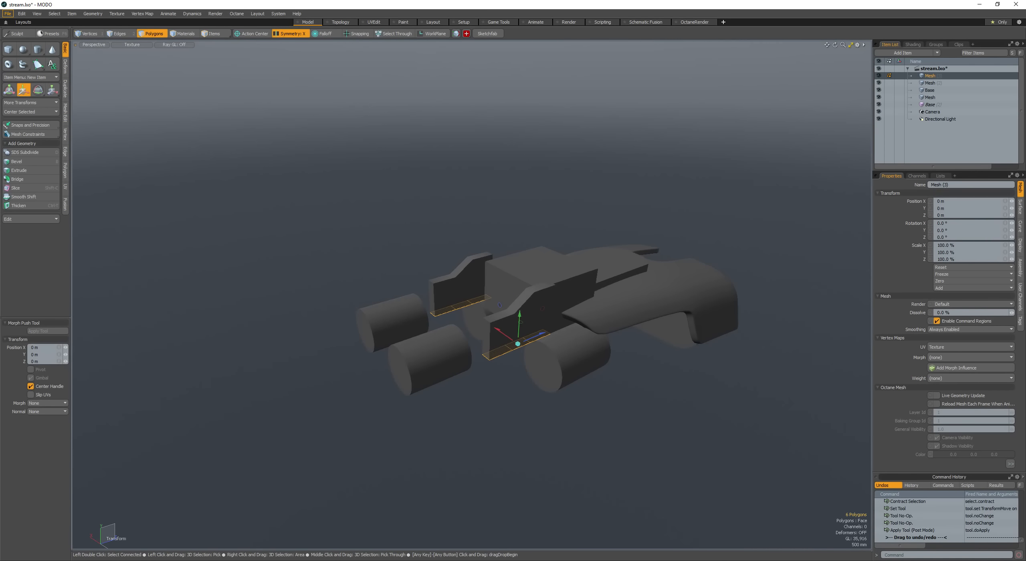
pyautogui.press('space')
pyautogui.press('w')
pyautogui.moveTo(519, 306)
pyautogui.keyDown('alt'); pyautogui.mouseDown()
pyautogui.moveTo(517, 281)
pyautogui.moveTo(519, 310)
pyautogui.moveTo(587, 337)
pyautogui.moveTo(517, 318)
pyautogui.mouseUp(); pyautogui.keyUp('alt')
pyautogui.press('space')
pyautogui.press('b')
pyautogui.click(517, 287)
pyautogui.press('w')
pyautogui.press('space')
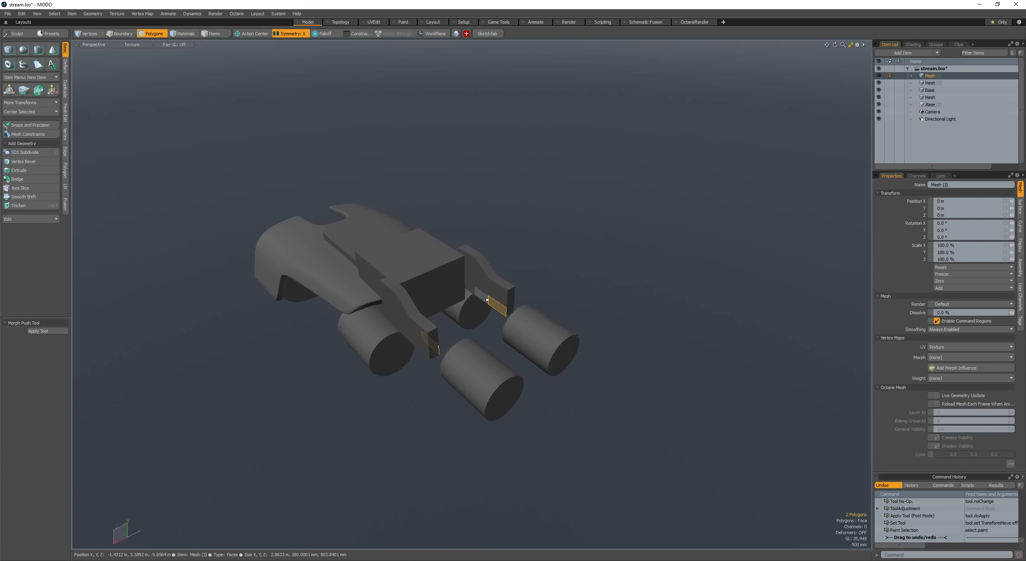
# Step: Bevel the lower inner faces at the side plates' rear inward to form mirrored inner blocks
pyautogui.press('b')
pyautogui.press('w')
pyautogui.moveTo(477, 295)
pyautogui.keyDown('alt'); pyautogui.mouseDown()
pyautogui.moveTo(470, 300)
pyautogui.moveTo(481, 281)
pyautogui.moveTo(471, 277)
pyautogui.moveTo(470, 291)
pyautogui.mouseUp(); pyautogui.keyUp('alt')
pyautogui.press('space')
# Step: Select the edges of the plates' inner blocks and move them to shape the blocks
pyautogui.press('space')
pyautogui.press('w')
pyautogui.press('space')
pyautogui.press('w')
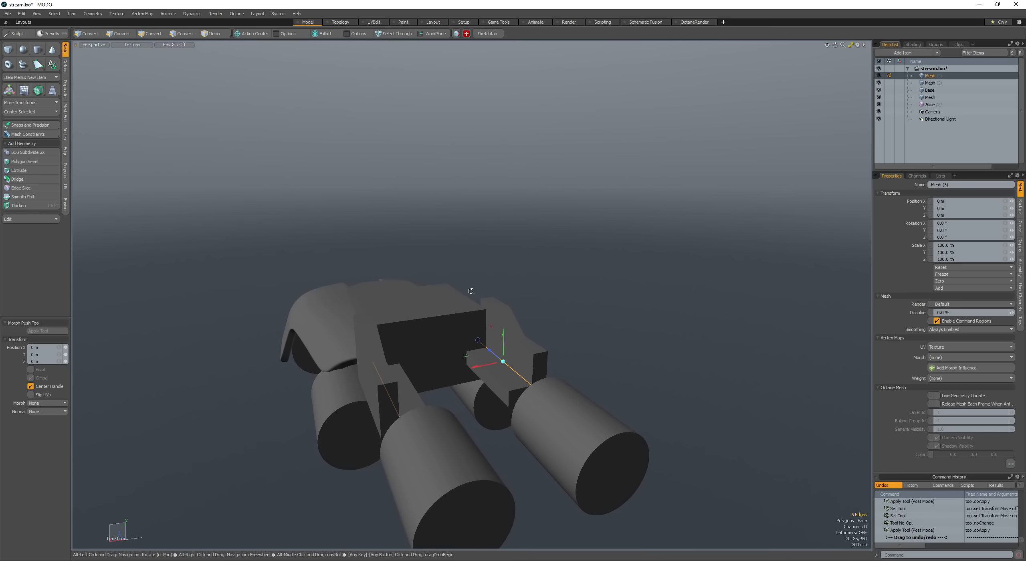
pyautogui.press('space')
pyautogui.press('w')
pyautogui.moveTo(503, 336); pyautogui.dragTo(350, 250)
# Step: Select the connected side plate geometry and adjust its position at the rear of the vehicle
pyautogui.press('space')
pyautogui.press('space')
pyautogui.doubleClick(505, 323)
pyautogui.press('w')
pyautogui.press('space')
pyautogui.press('space')
pyautogui.press('space')
pyautogui.press('space')
# Step: Move further elements of the side plates' inner blocks to give them an angled shape
pyautogui.press('w')
pyautogui.moveTo(437, 304); pyautogui.dragTo(440, 303)
pyautogui.keyDown('alt'); pyautogui.moveTo(439, 304); pyautogui.dragTo(467, 350); pyautogui.keyUp('alt')
pyautogui.press('space')
pyautogui.press('space')
pyautogui.press('space')
pyautogui.press('space')
pyautogui.press('w')
pyautogui.moveTo(468, 350)
pyautogui.mouseDown()
pyautogui.moveTo(494, 357)
pyautogui.moveTo(478, 321)
pyautogui.moveTo(488, 300)
pyautogui.moveTo(497, 317)
pyautogui.moveTo(448, 289)
pyautogui.moveTo(469, 319)
pyautogui.moveTo(474, 304)
pyautogui.moveTo(457, 286)
pyautogui.moveTo(435, 321)
pyautogui.moveTo(382, 302)
pyautogui.moveTo(363, 321)
pyautogui.mouseUp()
# Step: Pick faces on the side plates, extend the selection to everything connected and move it
pyautogui.press('space')
pyautogui.click(486, 300)
pyautogui.click(468, 300)
pyautogui.press(']')
pyautogui.press('w')
pyautogui.press('space')
pyautogui.press('space')
pyautogui.press('space')
pyautogui.press('space')
# Step: Draw a long box beam, about 640 mm square and 7.4 m long, behind the rear box
pyautogui.moveTo(360, 286)
pyautogui.keyDown('alt'); pyautogui.mouseDown()
pyautogui.moveTo(325, 268)
pyautogui.moveTo(353, 275)
pyautogui.moveTo(374, 264)
pyautogui.mouseUp(); pyautogui.keyUp('alt')
pyautogui.hotkey('shift', 'b')
pyautogui.moveTo(435, 268)
pyautogui.mouseDown()
pyautogui.moveTo(279, 270)
pyautogui.moveTo(215, 291)
pyautogui.mouseUp()
pyautogui.keyDown('alt'); pyautogui.moveTo(241, 298); pyautogui.dragTo(373, 341); pyautogui.keyUp('alt')
pyautogui.moveTo(401, 424)
pyautogui.mouseDown()
pyautogui.moveTo(246, 424)
pyautogui.moveTo(386, 424)
pyautogui.mouseUp()
# Step: Try to move one of the two paired beams on its own, first with and then without X symmetry
pyautogui.press('space')
pyautogui.click(440, 357)
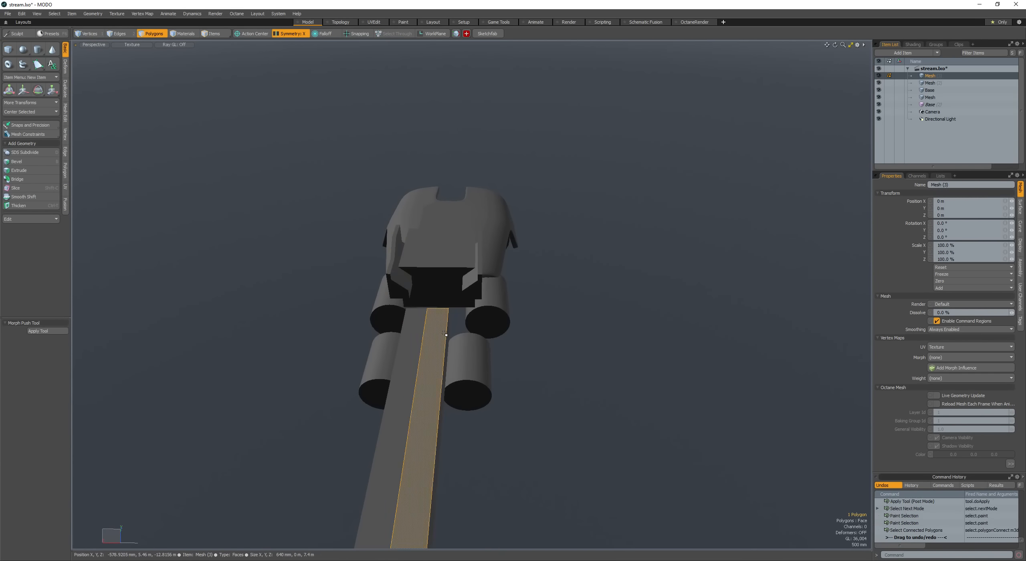
pyautogui.keyDown('alt'); pyautogui.moveTo(440, 357); pyautogui.dragTo(453, 381); pyautogui.keyUp('alt')
pyautogui.press('w')
pyautogui.moveTo(460, 330); pyautogui.dragTo(474, 288)
pyautogui.hotkey('ctrl', 'z')
pyautogui.hotkey('ctrl', 'z')
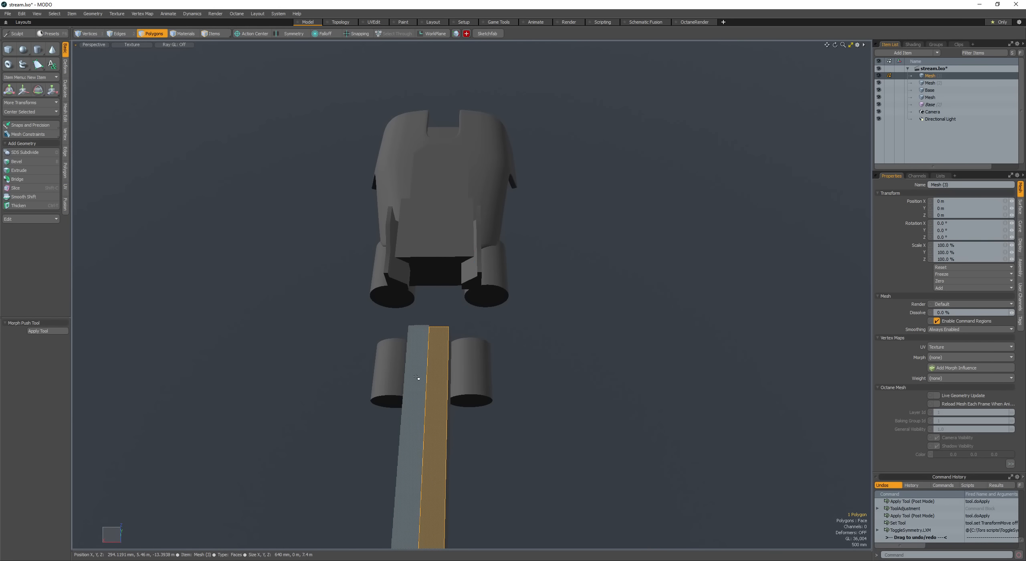
pyautogui.press('w')
pyautogui.moveTo(400, 370); pyautogui.dragTo(420, 323)
pyautogui.press('space')
pyautogui.hotkey('ctrl', 'z')
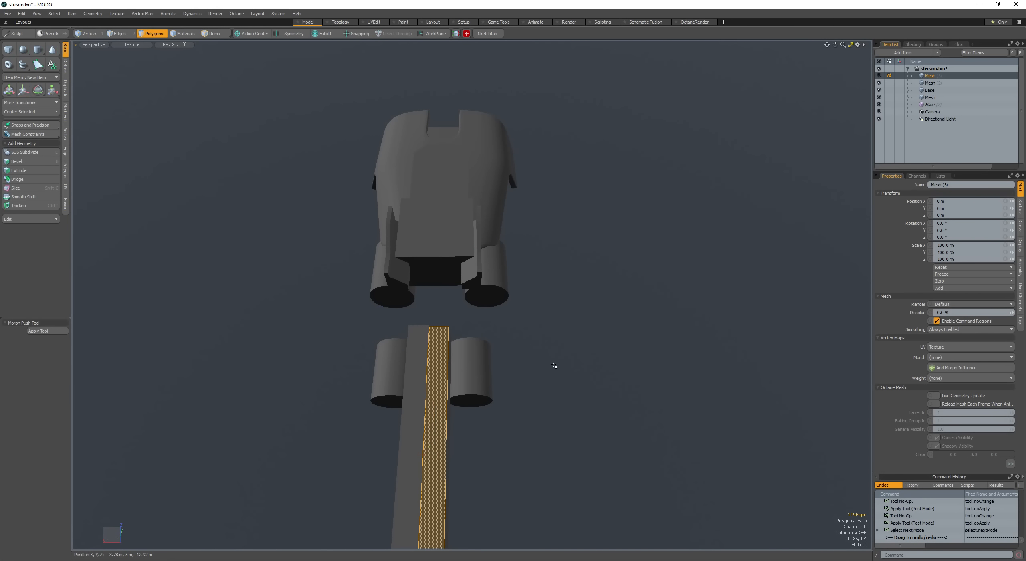
# Step: Place one beam behind the side plate, delete the other beam and select the remaining one entirely
pyautogui.hotkey('ctrl', 'shift', 'z')
pyautogui.click(412, 438)
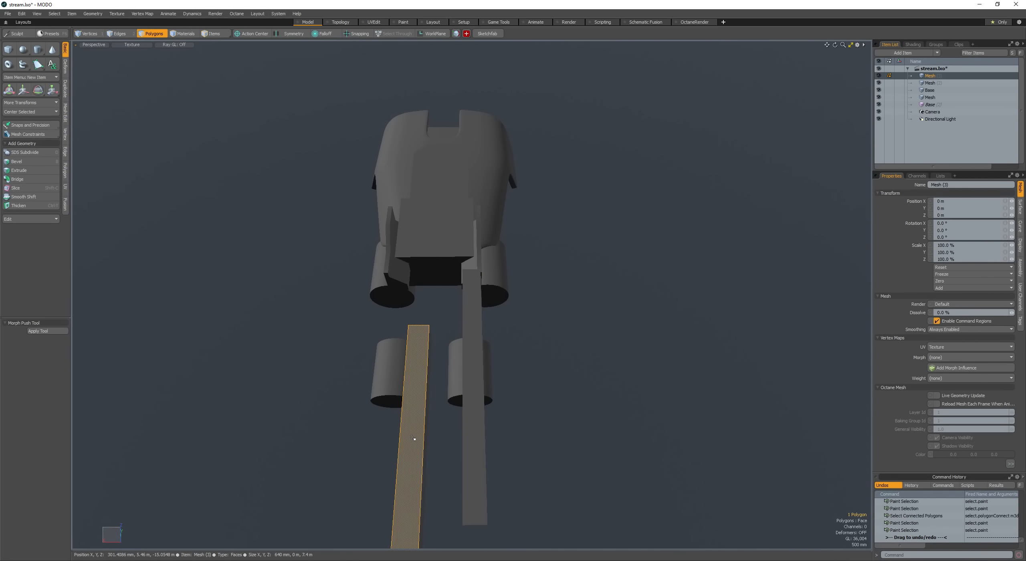
pyautogui.doubleClick(415, 437)
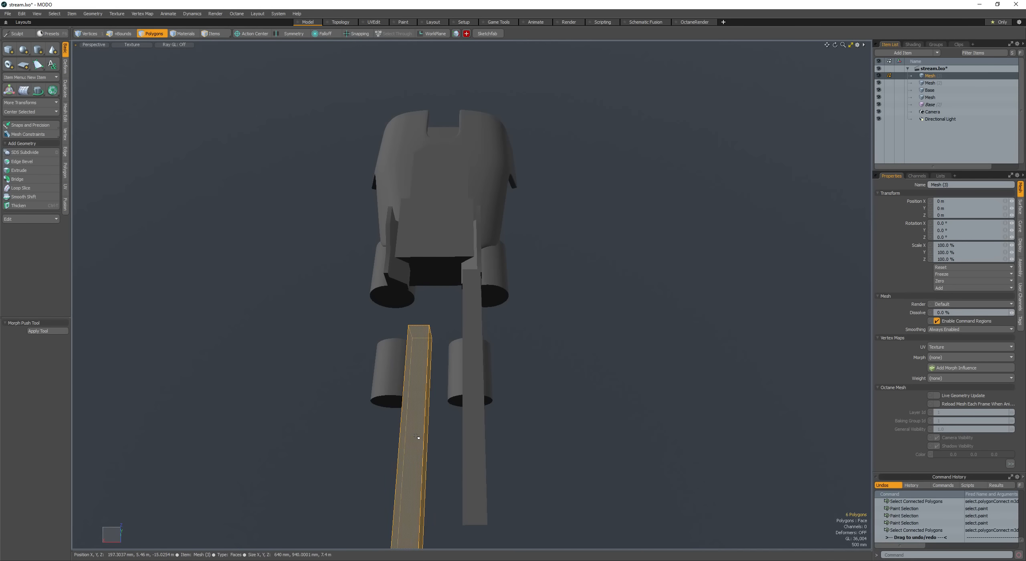
pyautogui.press('Delete')
pyautogui.doubleClick(474, 433)
pyautogui.keyDown('alt'); pyautogui.moveTo(474, 433); pyautogui.dragTo(387, 395); pyautogui.keyUp('alt')
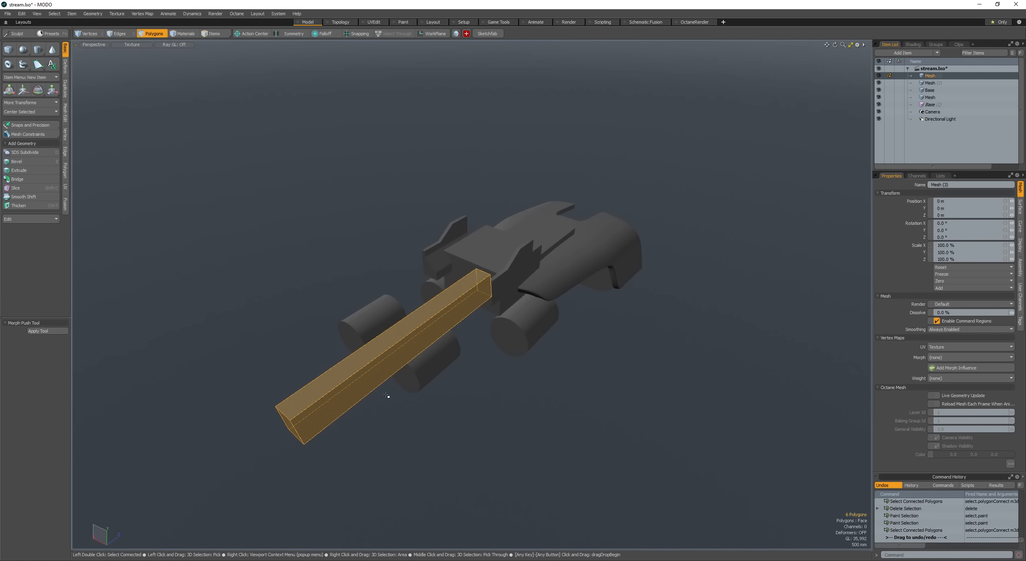
# Step: Cut the remaining beam out of its mesh and paste it into the Base mesh
pyautogui.keyDown('alt'); pyautogui.moveTo(413, 493); pyautogui.dragTo(341, 282); pyautogui.keyUp('alt')
pyautogui.hotkey('ctrl', 'x')
pyautogui.press('space')
pyautogui.click(398, 318)
pyautogui.press('space')
pyautogui.hotkey('ctrl', 'v')
# Step: Select the pasted beam, move it into line with the side plate and rescale it
pyautogui.scroll(-3, 452, 365)
pyautogui.click(452, 365)
pyautogui.keyDown('alt'); pyautogui.moveTo(514, 372); pyautogui.dragTo(545, 346); pyautogui.keyUp('alt')
pyautogui.doubleClick(427, 283)
pyautogui.press('w')
pyautogui.moveTo(410, 277); pyautogui.dragTo(419, 287)
pyautogui.keyDown('alt'); pyautogui.moveTo(419, 286); pyautogui.dragTo(379, 340); pyautogui.keyUp('alt')
pyautogui.press('r')
pyautogui.press('q')
pyautogui.click(402, 337)
pyautogui.press('w')
# Step: Cut a lengthwise edge loop along the beam, bevel it and move the resulting geometry
pyautogui.press('space')
pyautogui.press('space')
pyautogui.press('space')
pyautogui.click(439, 310)
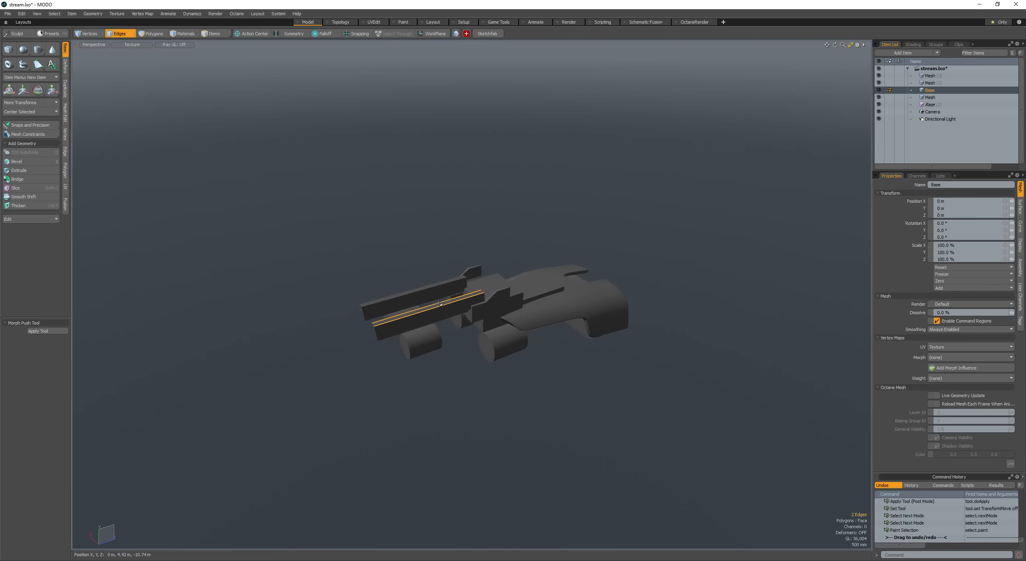
pyautogui.hotkey('alt', 'c')
pyautogui.click(439, 310)
pyautogui.press('space')
pyautogui.keyDown('alt'); pyautogui.moveTo(431, 310); pyautogui.dragTo(571, 348); pyautogui.keyUp('alt')
pyautogui.press('b')
pyautogui.press('space')
pyautogui.press('w')
pyautogui.press('space')
# Step: Drop the selection and save the scene
pyautogui.click(329, 280)
pyautogui.hotkey('ctrl', 's')
pyautogui.scroll(-4, 571, 349)
pyautogui.scroll(4, 571, 348)
# Step: Inset the inner body's rounded front cap face with Polygon Bevel and push it inward to form a recessed rim
pyautogui.press('space')
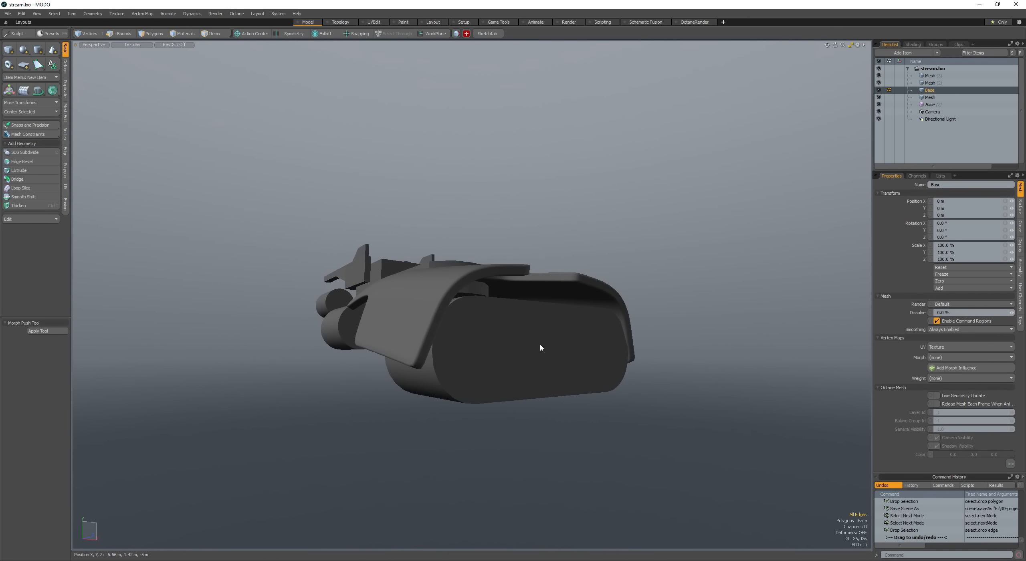
pyautogui.press('space')
pyautogui.click(537, 347)
pyautogui.press('b')
pyautogui.keyDown('alt'); pyautogui.moveTo(541, 348); pyautogui.dragTo(568, 376); pyautogui.keyUp('alt')
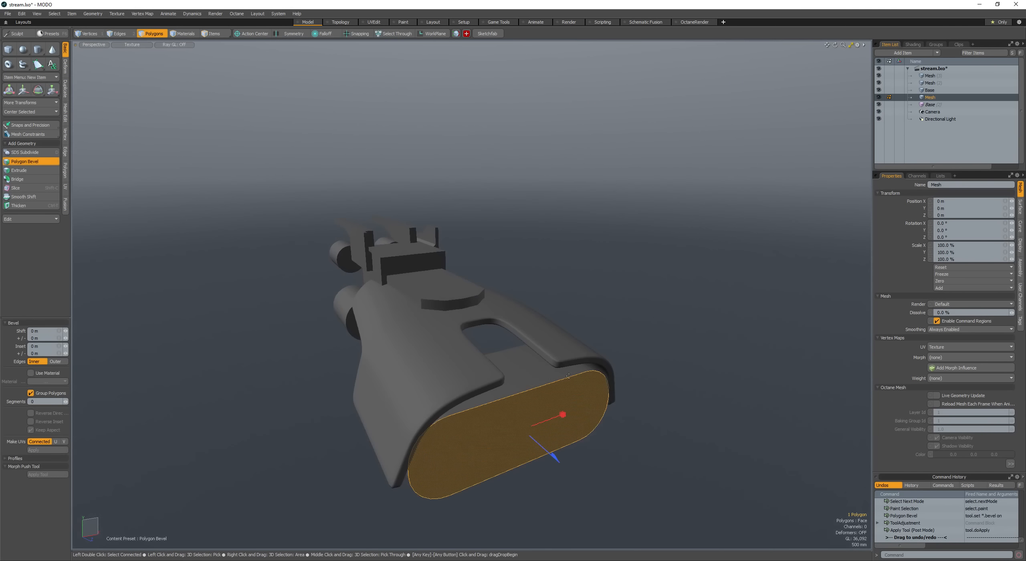
pyautogui.moveTo(563, 417); pyautogui.dragTo(522, 399)
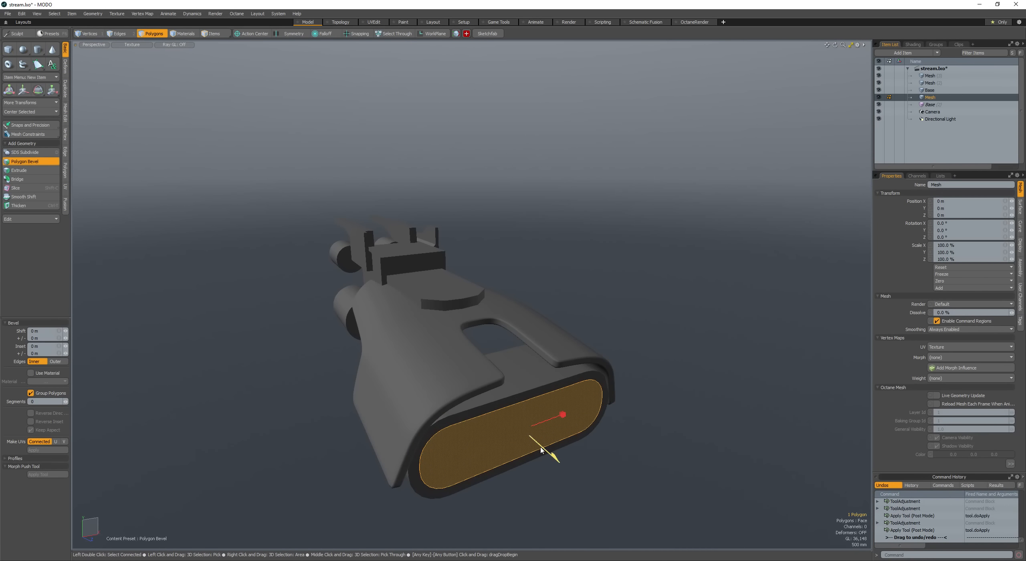
pyautogui.press('space')
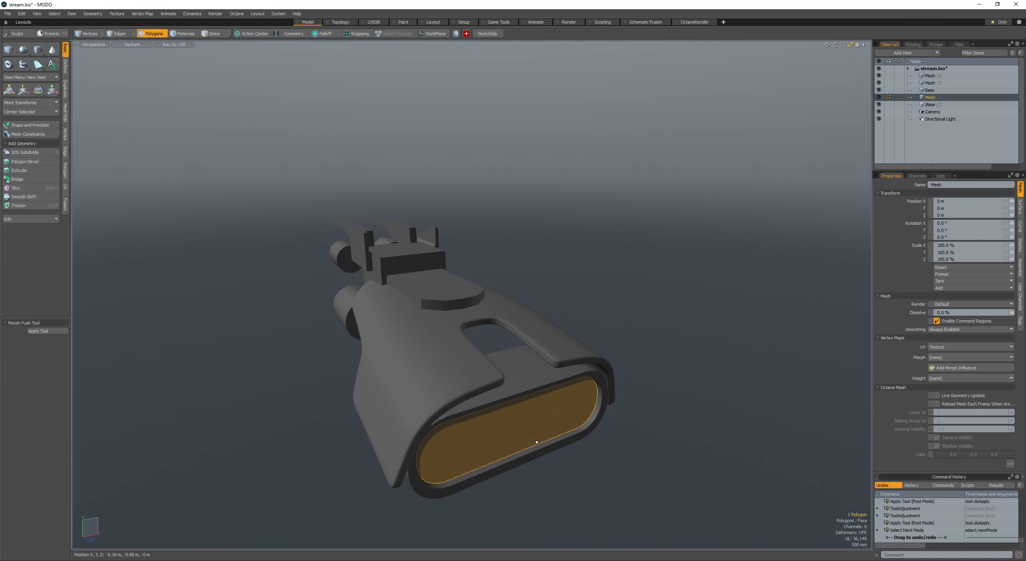
# Step: Bevel the inner body's front cap face again with Polygon Bevel
pyautogui.keyDown('alt'); pyautogui.moveTo(535, 441); pyautogui.dragTo(510, 393); pyautogui.keyUp('alt')
pyautogui.press('b')
pyautogui.click(511, 391)
pyautogui.scroll(4, 512, 389)
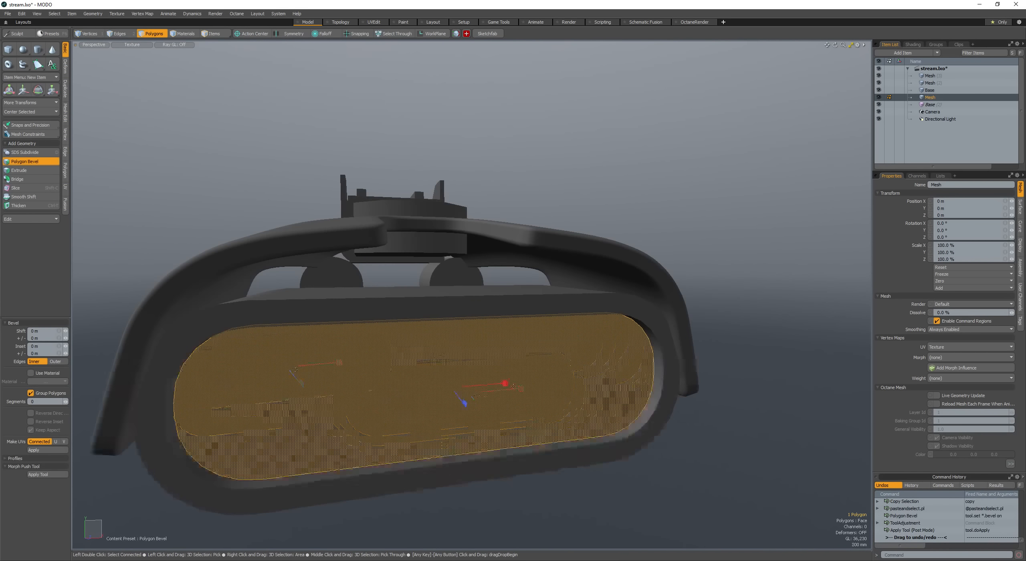
pyautogui.press('space')
# Step: Select the narrow loop of faces surrounding the front cap and delete it
pyautogui.scroll(5, 481, 391)
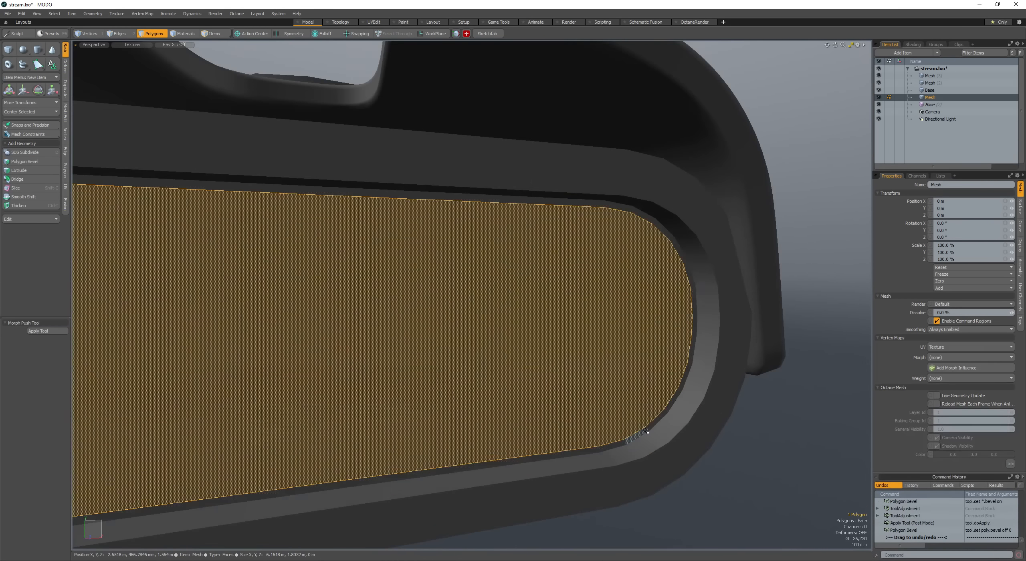
pyautogui.moveTo(647, 432); pyautogui.dragTo(651, 431)
pyautogui.keyDown('ctrl'); pyautogui.click(621, 397); pyautogui.keyUp('ctrl')
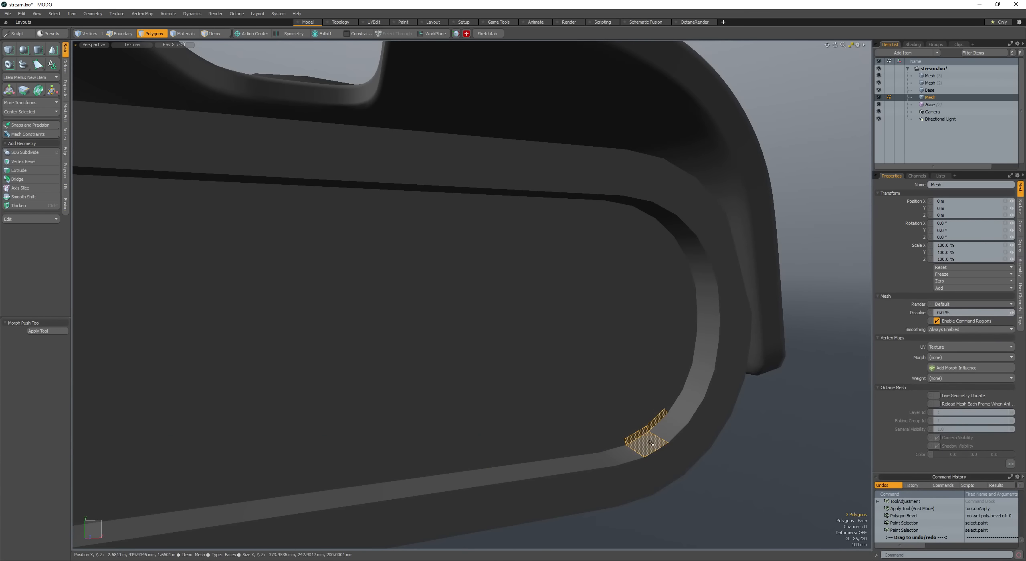
pyautogui.press('l')
pyautogui.press('Delete')
# Step: Select the detached front cap face, move it into place within the rim and drop the selection
pyautogui.click(647, 447)
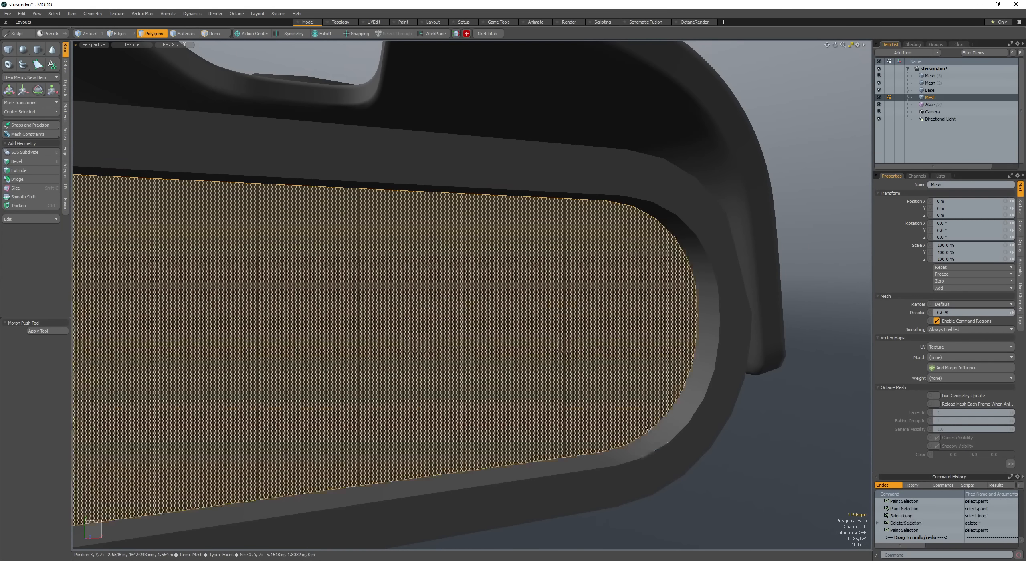
pyautogui.scroll(-5, 613, 447)
pyautogui.press('w')
pyautogui.moveTo(630, 464); pyautogui.dragTo(619, 452)
pyautogui.press('q')
# Step: Inset the front cap face by 162 mm with a -10 mm shift using Polygon Bevel
pyautogui.click(580, 408)
pyautogui.moveTo(579, 408)
pyautogui.keyDown('alt'); pyautogui.mouseDown()
pyautogui.moveTo(549, 362)
pyautogui.moveTo(569, 420)
pyautogui.mouseUp(); pyautogui.keyUp('alt')
pyautogui.scroll(-2, 542, 367)
pyautogui.press('b')
pyautogui.keyDown('shift'); pyautogui.click(569, 419); pyautogui.keyUp('shift')
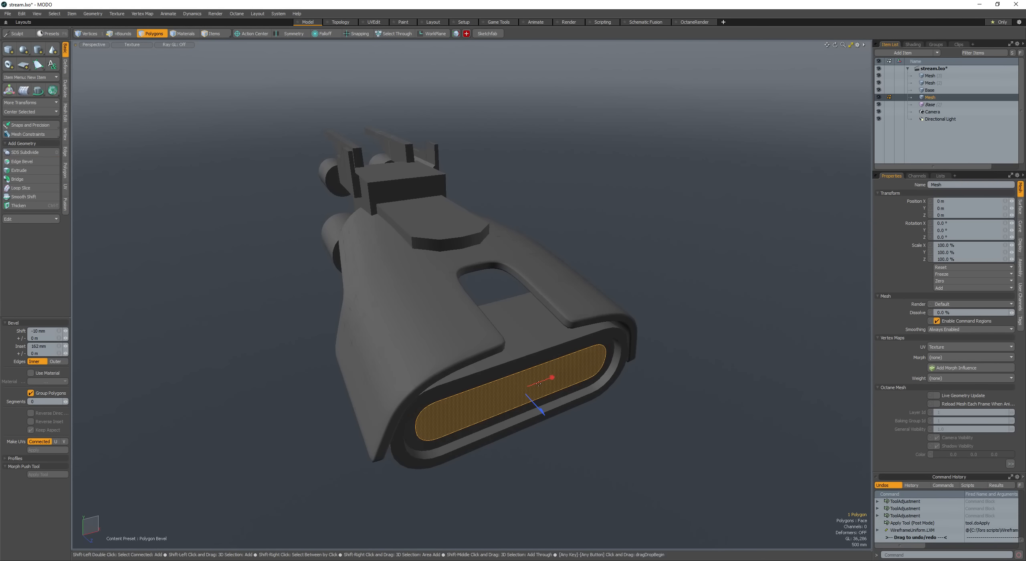
pyautogui.keyDown('alt'); pyautogui.moveTo(539, 384); pyautogui.dragTo(511, 348); pyautogui.keyUp('alt')
pyautogui.scroll(3, 389, 366)
pyautogui.press('space')
# Step: Select most of the ring around the front cap together with the cap face and bevel them as a group
pyautogui.moveTo(348, 322); pyautogui.dragTo(364, 311)
pyautogui.press('l')
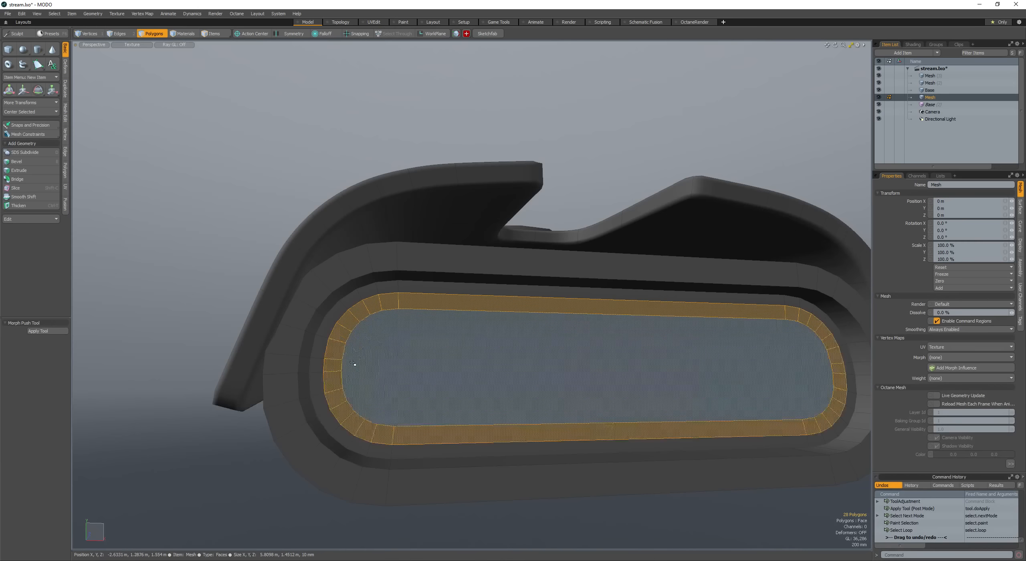
pyautogui.keyDown('ctrl'); pyautogui.click(337, 362); pyautogui.keyUp('ctrl')
pyautogui.keyDown('alt'); pyautogui.moveTo(340, 356); pyautogui.dragTo(605, 389); pyautogui.keyUp('alt')
pyautogui.keyDown('shift'); pyautogui.click(705, 352); pyautogui.keyUp('shift')
pyautogui.scroll(-3, 506, 353)
pyautogui.press('b')
pyautogui.click(571, 367)
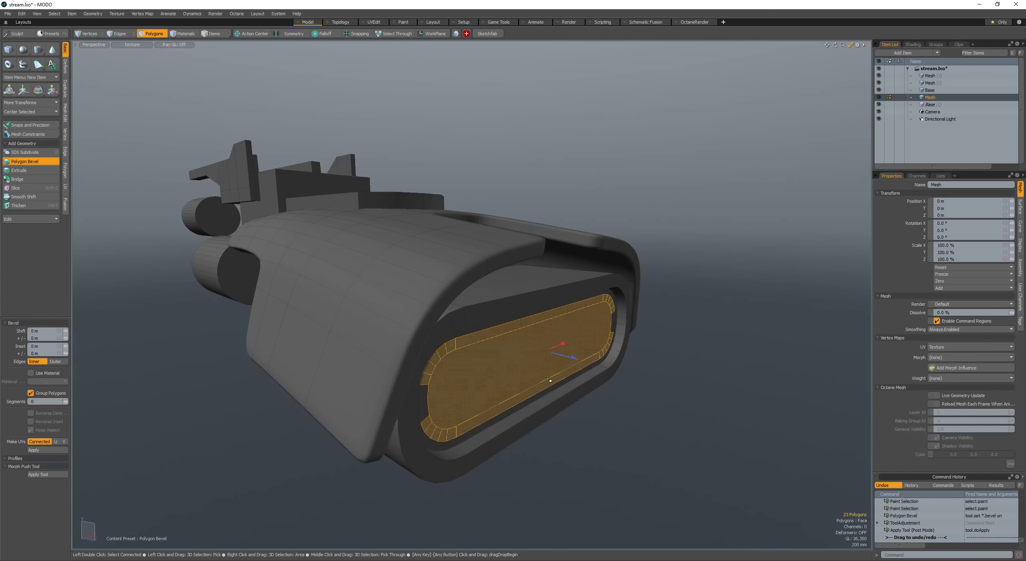
pyautogui.press('w')
pyautogui.moveTo(570, 361); pyautogui.dragTo(457, 334)
pyautogui.hotkey('ctrl', 'z')
pyautogui.hotkey('ctrl', 'z')
# Step: Push the front cap section deep into the inner body, drop the selection and save the scene
pyautogui.click(488, 336)
pyautogui.press('w')
pyautogui.keyDown('alt'); pyautogui.moveTo(656, 413); pyautogui.dragTo(608, 407); pyautogui.keyUp('alt')
pyautogui.press('q')
pyautogui.click(626, 373)
pyautogui.scroll(-3, 722, 417)
pyautogui.hotkey('ctrl', 's')
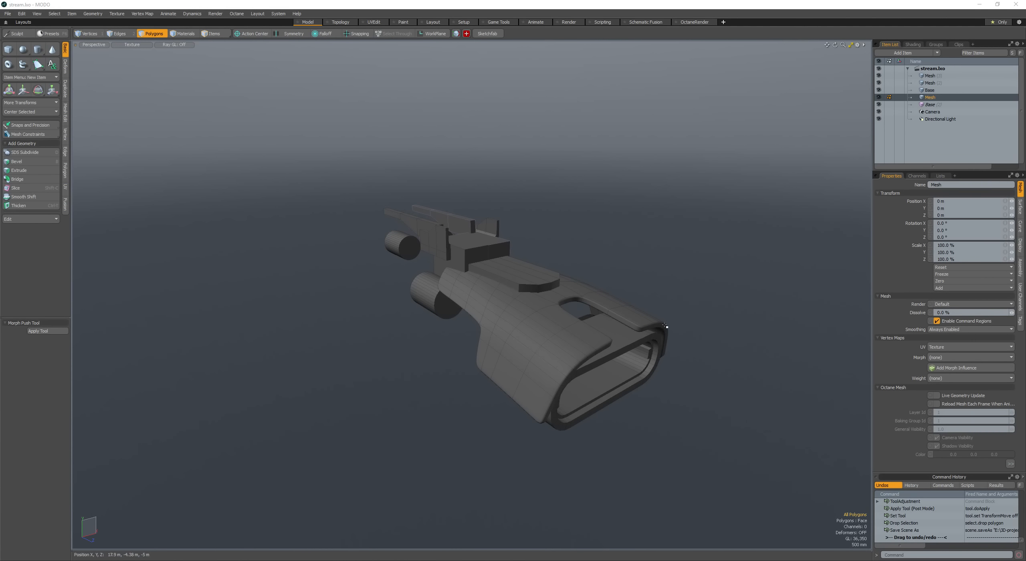
# Step: Make the top block's mesh layer active and add a cylinder primitive to it
pyautogui.moveTo(665, 326)
pyautogui.keyDown('alt'); pyautogui.mouseDown()
pyautogui.moveTo(469, 326)
pyautogui.moveTo(504, 351)
pyautogui.moveTo(436, 345)
pyautogui.moveTo(529, 325)
pyautogui.moveTo(487, 294)
pyautogui.moveTo(527, 324)
pyautogui.moveTo(499, 346)
pyautogui.moveTo(523, 357)
pyautogui.mouseUp(); pyautogui.keyUp('alt')
pyautogui.click(493, 349)
pyautogui.press('space')
pyautogui.click(502, 348)
pyautogui.scroll(-3, 502, 349)
pyautogui.click(504, 352)
pyautogui.click(488, 294)
pyautogui.press('space')
pyautogui.click(38, 50)
pyautogui.moveTo(523, 348)
pyautogui.keyDown('alt'); pyautogui.mouseDown()
pyautogui.moveTo(552, 301)
pyautogui.moveTo(521, 413)
pyautogui.mouseUp(); pyautogui.keyUp('alt')
pyautogui.press('space')
# Step: Select the new cylinder, move it above the hull's front opening and scale it to 84%
pyautogui.doubleClick(538, 309)
pyautogui.press('w')
pyautogui.keyDown('alt'); pyautogui.moveTo(522, 413); pyautogui.dragTo(549, 309); pyautogui.keyUp('alt')
pyautogui.moveTo(522, 346); pyautogui.dragTo(525, 293)
pyautogui.press('r')
pyautogui.scroll(5, 542, 340)
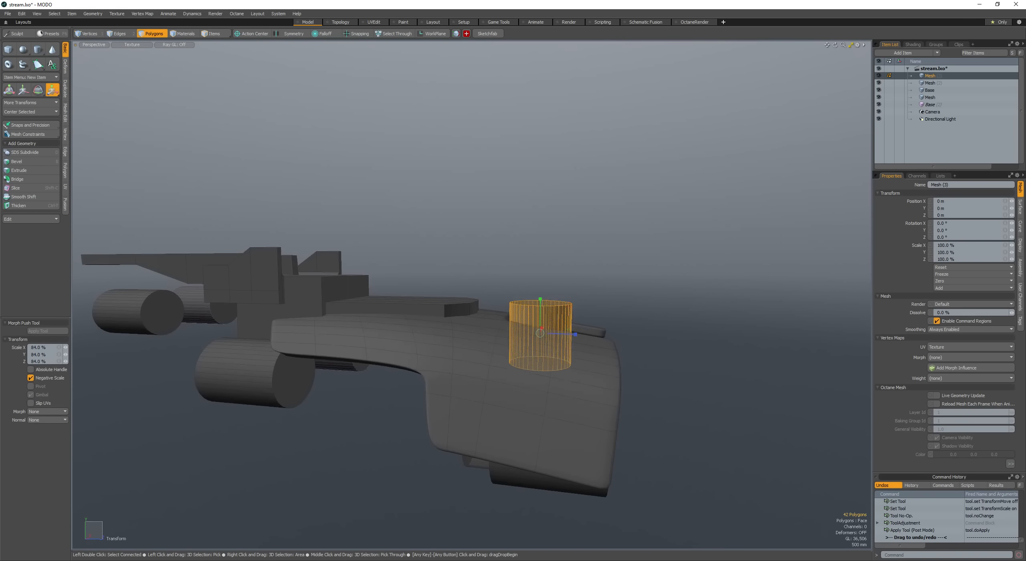
# Step: Rotate the cylinder to follow the hull's slope, seat it in the front opening and drop the selection
pyautogui.keyDown('alt'); pyautogui.moveTo(538, 258); pyautogui.dragTo(553, 297); pyautogui.keyUp('alt')
pyautogui.press('e')
pyautogui.keyDown('alt'); pyautogui.moveTo(562, 257); pyautogui.dragTo(647, 303); pyautogui.keyUp('alt')
pyautogui.press('space')
pyautogui.press('space')
pyautogui.press('w')
pyautogui.press('space')
pyautogui.press('space')
pyautogui.press('space')
pyautogui.press('space')
pyautogui.click(305, 181)
# Step: Add a box, select it and move it beneath the hull
pyautogui.keyDown('alt'); pyautogui.moveTo(304, 180); pyautogui.dragTo(316, 318); pyautogui.keyUp('alt')
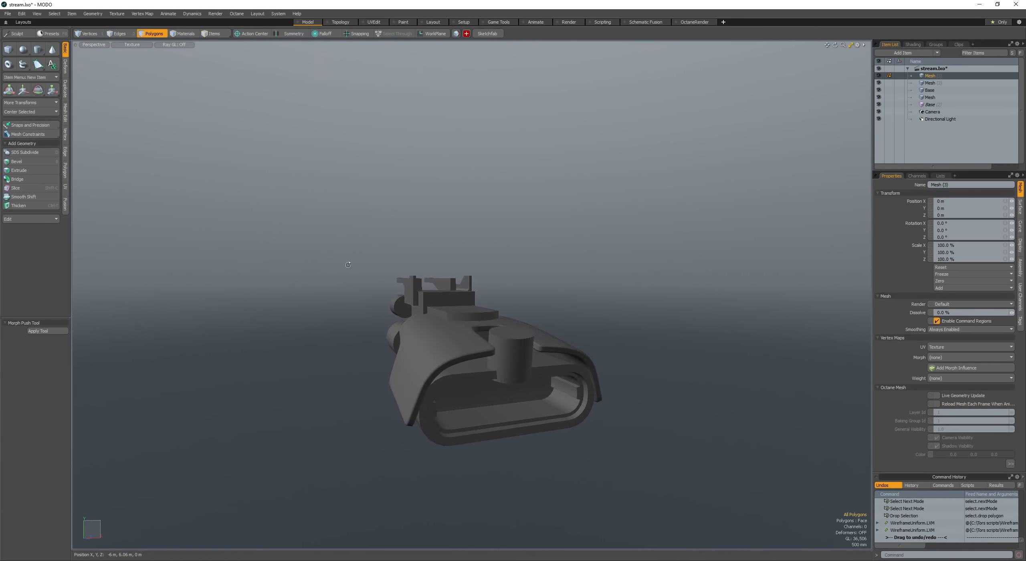
pyautogui.keyDown('alt'); pyautogui.moveTo(348, 265); pyautogui.dragTo(469, 269); pyautogui.keyUp('alt')
pyautogui.moveTo(466, 332)
pyautogui.keyDown('alt'); pyautogui.mouseDown()
pyautogui.moveTo(469, 280)
pyautogui.moveTo(475, 345)
pyautogui.mouseUp(); pyautogui.keyUp('alt')
pyautogui.press('space')
pyautogui.doubleClick(477, 282)
pyautogui.keyDown('alt'); pyautogui.moveTo(477, 282); pyautogui.dragTo(577, 277); pyautogui.keyUp('alt')
pyautogui.press('w')
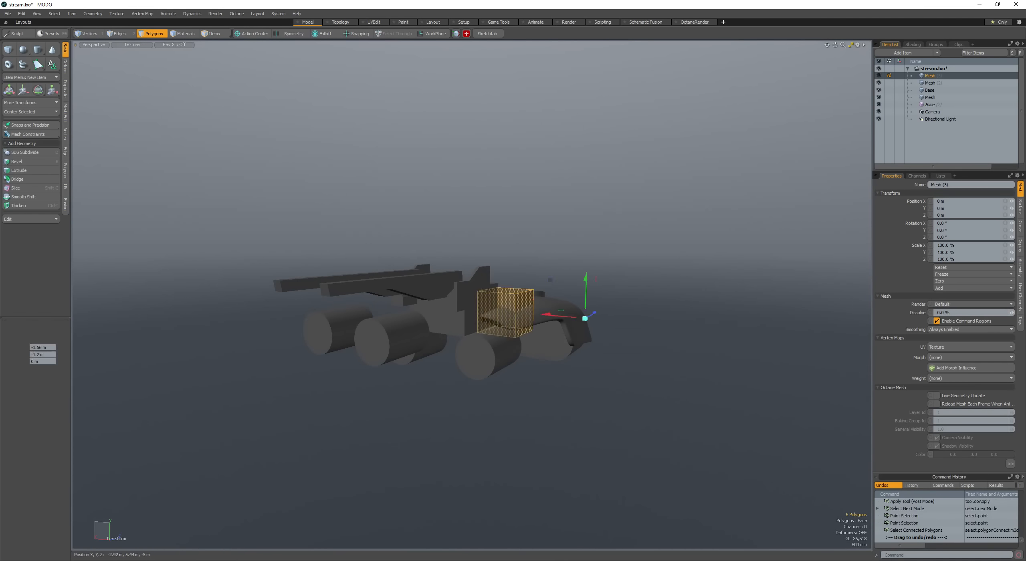
pyautogui.moveTo(587, 316); pyautogui.dragTo(616, 341)
# Step: Scale the box down, flattening it vertically, and reposition it under the hull
pyautogui.press('w')
pyautogui.press('r')
pyautogui.keyDown('alt'); pyautogui.moveTo(529, 385); pyautogui.dragTo(533, 325); pyautogui.keyUp('alt')
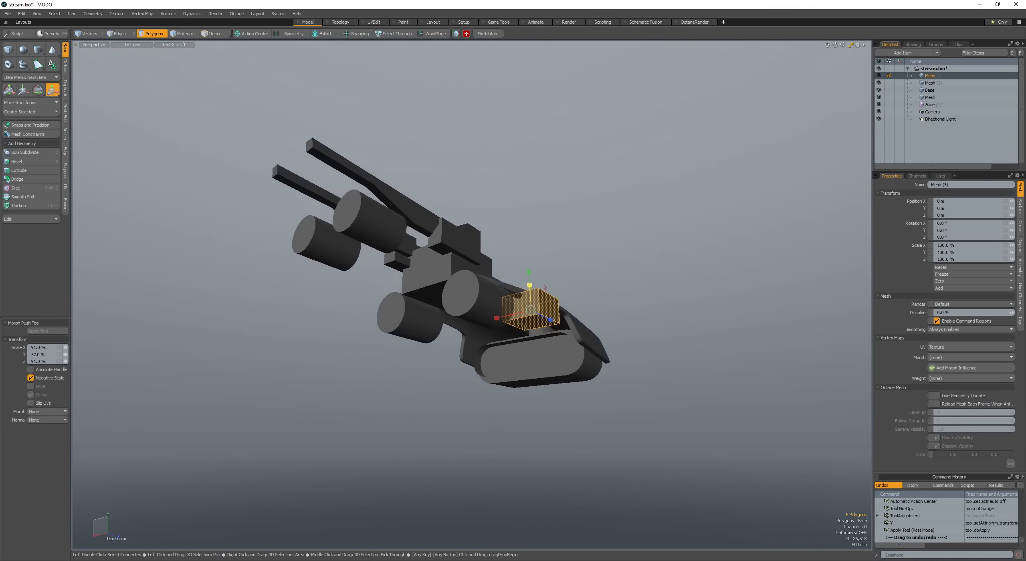
pyautogui.keyDown('alt'); pyautogui.moveTo(530, 286); pyautogui.dragTo(514, 209); pyautogui.keyUp('alt')
pyautogui.press('w')
pyautogui.moveTo(513, 209); pyautogui.dragTo(521, 279)
# Step: Stretch the box lengthwise into a long beam beneath the hull
pyautogui.press('space')
pyautogui.press('w')
pyautogui.press('space')
pyautogui.click(437, 286)
pyautogui.press('w')
pyautogui.press('space')
pyautogui.press('w')
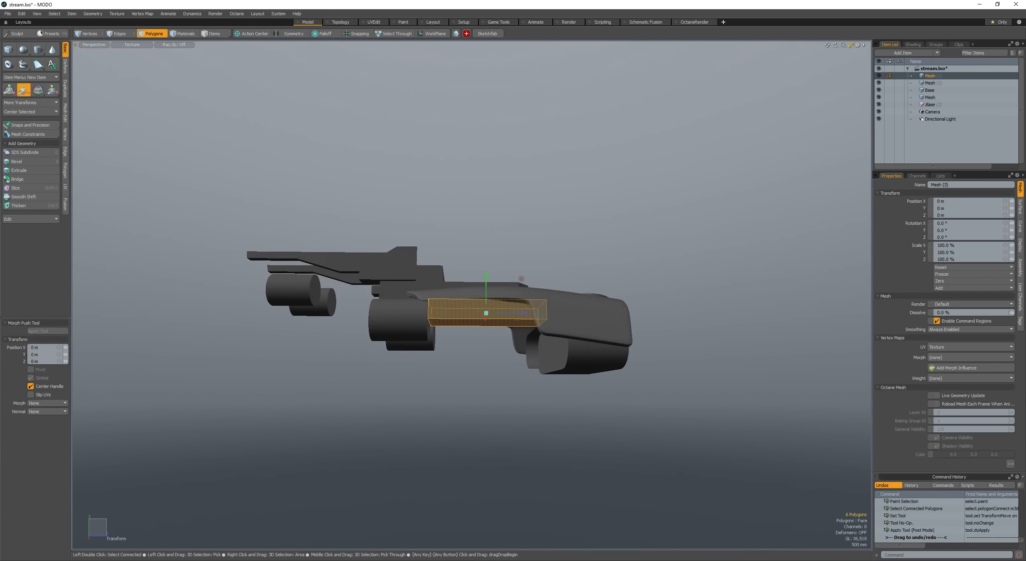
pyautogui.moveTo(471, 330); pyautogui.dragTo(472, 330)
pyautogui.keyDown('alt'); pyautogui.moveTo(473, 330); pyautogui.dragTo(508, 331); pyautogui.keyUp('alt')
# Step: Cut an edge loop across the underside beam, bevel it and move the resulting geometry
pyautogui.press('space')
pyautogui.press('2')
pyautogui.click(481, 316)
pyautogui.hotkey('alt', 'c')
pyautogui.press('space')
pyautogui.press('b')
pyautogui.press('space')
pyautogui.press('space')
pyautogui.press('l')
pyautogui.press('w')
pyautogui.press('space')
pyautogui.press('space')
# Step: Select the whole underside beam and move it lower
pyautogui.click(527, 311)
pyautogui.press('w')
pyautogui.press('space')
pyautogui.doubleClick(531, 315)
pyautogui.press('w')
pyautogui.moveTo(489, 296); pyautogui.dragTo(484, 322)
# Step: Bevel part of the underside beam, reselect the whole piece and move it further down
pyautogui.press('space')
pyautogui.press('space')
pyautogui.press('space')
pyautogui.press('b')
pyautogui.press('space')
pyautogui.press('space')
pyautogui.doubleClick(491, 324)
pyautogui.press('w')
pyautogui.moveTo(425, 266)
pyautogui.mouseDown()
pyautogui.moveTo(471, 280)
pyautogui.moveTo(484, 327)
pyautogui.moveTo(538, 300)
pyautogui.moveTo(502, 349)
pyautogui.moveTo(403, 409)
pyautogui.moveTo(484, 377)
pyautogui.moveTo(436, 345)
pyautogui.mouseUp()
# Step: Scale the underside beam, cut it from its mesh layer and paste it into another mesh item
pyautogui.press('space')
pyautogui.press('space')
pyautogui.press('space')
pyautogui.press('space')
pyautogui.press('r')
pyautogui.press('space')
pyautogui.press('space')
pyautogui.press('space')
pyautogui.press('space')
pyautogui.hotkey('ctrl', 'x')
pyautogui.press('5')
pyautogui.click(479, 382)
pyautogui.press('5')
pyautogui.hotkey('ctrl', 'v')
# Step: Select the three lengthwise top faces of the nosed block
pyautogui.keyDown('alt'); pyautogui.moveTo(436, 345); pyautogui.dragTo(275, 378); pyautogui.keyUp('alt')
pyautogui.keyDown('alt'); pyautogui.moveTo(259, 329); pyautogui.dragTo(547, 321); pyautogui.keyUp('alt')
pyautogui.click(277, 348)
pyautogui.moveTo(548, 321)
pyautogui.keyDown('ctrl'); pyautogui.keyDown('alt'); pyautogui.mouseDown()
pyautogui.moveTo(607, 362)
pyautogui.moveTo(618, 395)
pyautogui.mouseUp(); pyautogui.keyUp('alt'); pyautogui.keyUp('ctrl')
pyautogui.click(448, 309)
pyautogui.click(501, 319)
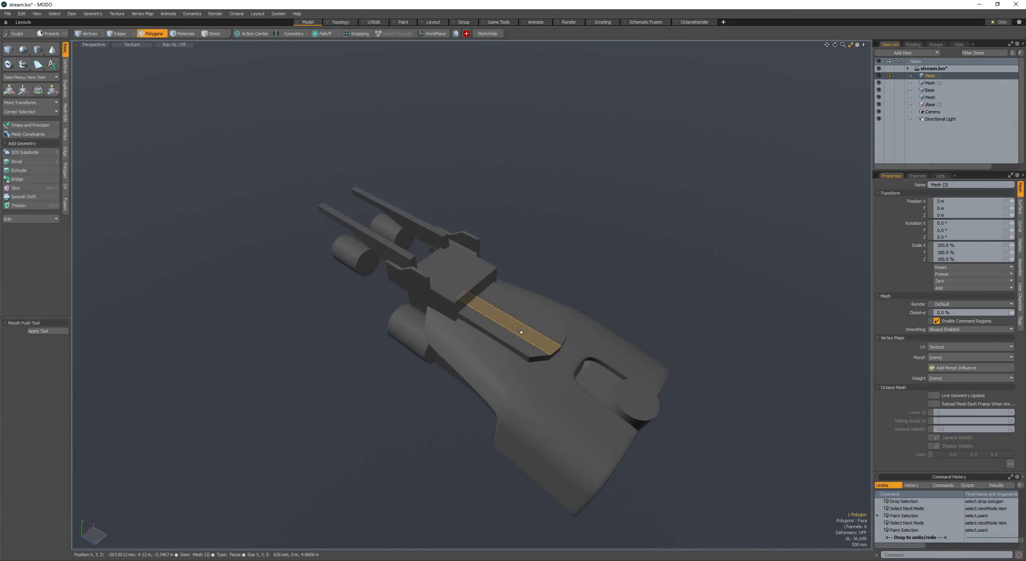
pyautogui.keyDown('ctrl'); pyautogui.keyDown('alt'); pyautogui.moveTo(545, 343); pyautogui.dragTo(495, 377); pyautogui.keyUp('alt'); pyautogui.keyUp('ctrl')
pyautogui.press('w')
pyautogui.press('space')
pyautogui.press('space')
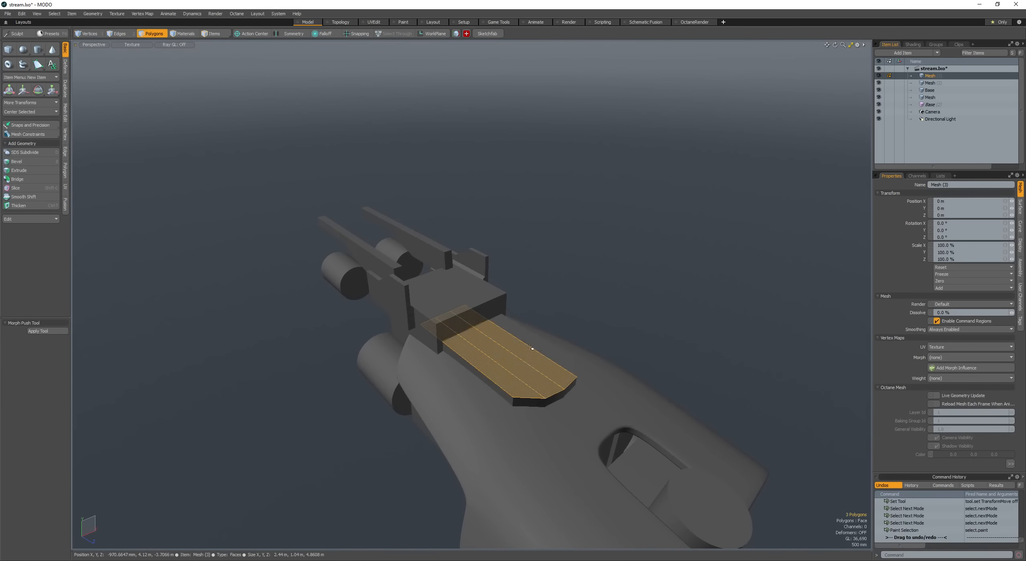
pyautogui.keyDown('alt'); pyautogui.moveTo(532, 348); pyautogui.dragTo(519, 304); pyautogui.keyUp('alt')
# Step: Convert the nosed block to Catmull-Clark subdivision and move and scale it into a rounded canopy
pyautogui.doubleClick(481, 372)
pyautogui.hotkey('shift', 'Tab')
pyautogui.click(507, 351)
pyautogui.press('w')
pyautogui.press('r')
pyautogui.press('q')
pyautogui.moveTo(508, 263)
pyautogui.keyDown('ctrl'); pyautogui.mouseDown(button='middle')
pyautogui.moveTo(572, 227)
pyautogui.moveTo(535, 417)
pyautogui.mouseUp(button='middle'); pyautogui.keyUp('ctrl')
pyautogui.hotkey('shift', 'Down')
# Step: Examine the rounded canopy's underside and its fit on the hull from the side and from above
pyautogui.keyDown('alt'); pyautogui.moveTo(529, 345); pyautogui.dragTo(537, 377); pyautogui.keyUp('alt')
pyautogui.doubleClick(537, 333)
pyautogui.moveTo(537, 332)
pyautogui.keyDown('alt'); pyautogui.mouseDown()
pyautogui.moveTo(501, 295)
pyautogui.moveTo(527, 335)
pyautogui.mouseUp(); pyautogui.keyUp('alt')
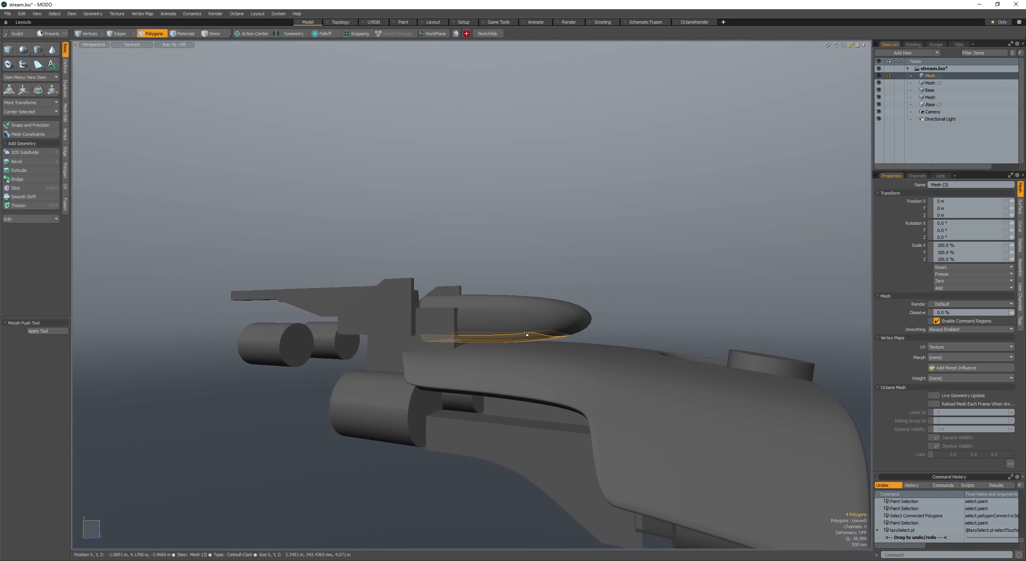
pyautogui.click(510, 276)
pyautogui.keyDown('alt'); pyautogui.moveTo(509, 276); pyautogui.dragTo(516, 363); pyautogui.keyUp('alt')
pyautogui.doubleClick(518, 335)
pyautogui.press('space')
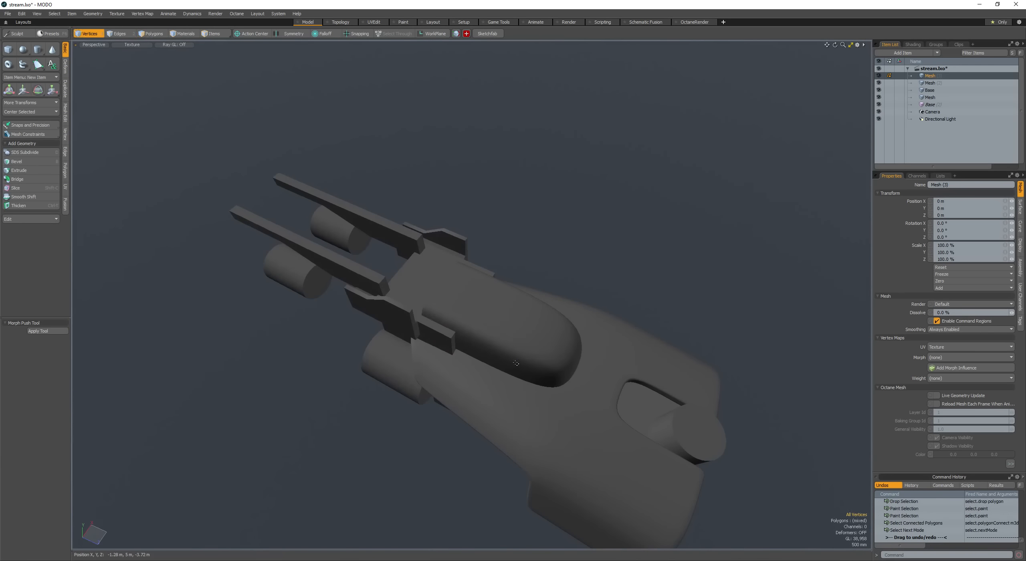
# Step: Insert an edge loop across the rounded canopy with a loop slice
pyautogui.press('space')
pyautogui.click(496, 328)
pyautogui.hotkey('alt', 'c')
pyautogui.click(485, 323)
# Step: Select the loop of polygons around the rear section of the canopy and widen it along X with Scale
pyautogui.moveTo(479, 321)
pyautogui.keyDown('alt'); pyautogui.mouseDown()
pyautogui.moveTo(487, 332)
pyautogui.moveTo(502, 325)
pyautogui.moveTo(484, 354)
pyautogui.moveTo(485, 304)
pyautogui.moveTo(465, 276)
pyautogui.moveTo(492, 299)
pyautogui.mouseUp(); pyautogui.keyUp('alt')
pyautogui.keyDown('shift'); pyautogui.click(486, 332); pyautogui.keyUp('shift')
pyautogui.press('space')
pyautogui.press('space')
pyautogui.press('l')
pyautogui.press('r')
pyautogui.press('space')
pyautogui.hotkey('shift', 'Up')
pyautogui.press('r')
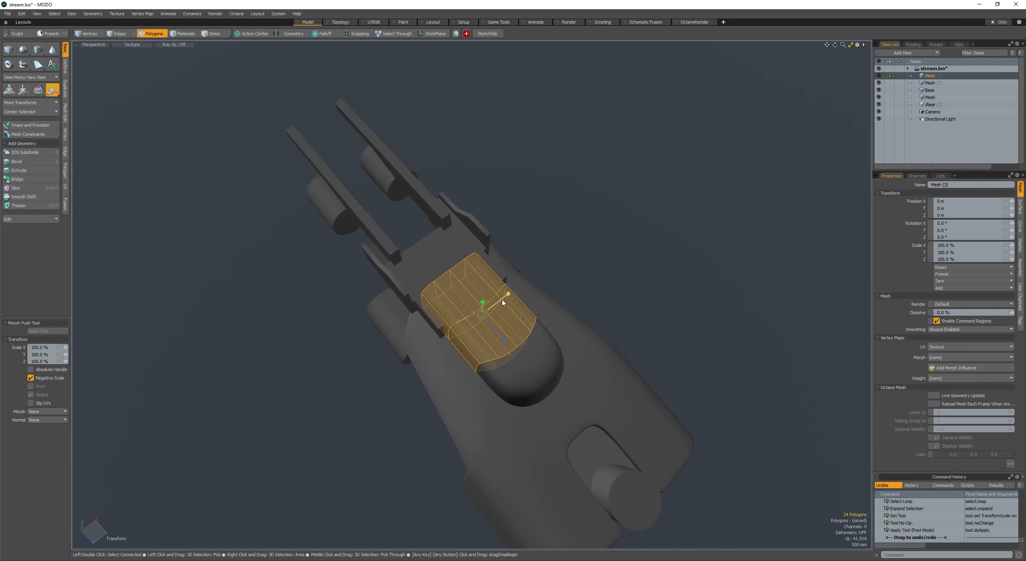
pyautogui.press('space')
pyautogui.hotkey('shift', 'Down')
pyautogui.press('r')
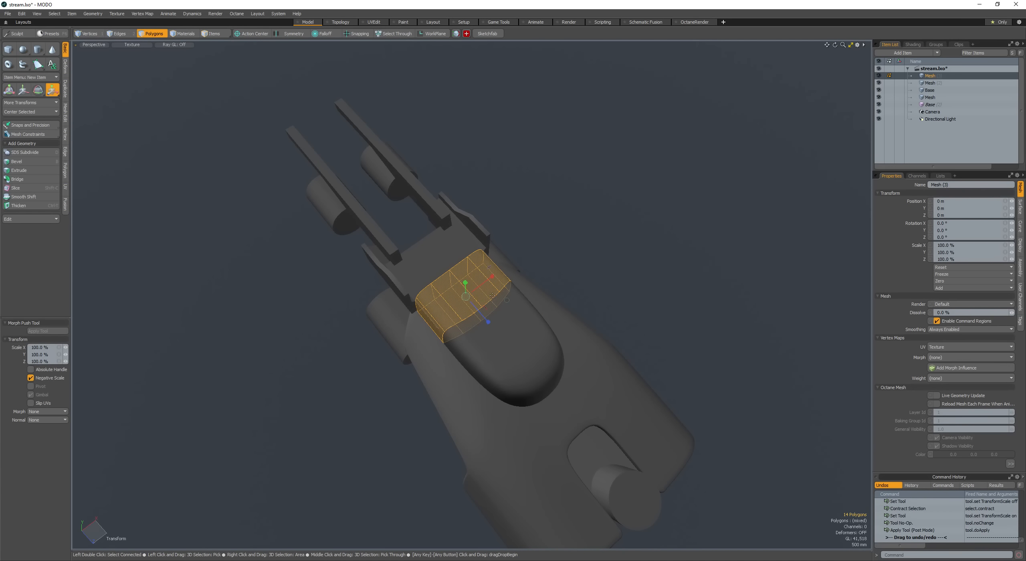
pyautogui.moveTo(492, 277); pyautogui.dragTo(497, 274)
pyautogui.press('space')
# Step: Select edges running across the canopy and reposition them with Move
pyautogui.click(501, 339)
pyautogui.keyDown('alt'); pyautogui.moveTo(499, 335); pyautogui.dragTo(522, 380); pyautogui.keyUp('alt')
pyautogui.press('2')
pyautogui.click(483, 304)
pyautogui.keyDown('shift'); pyautogui.click(502, 320); pyautogui.keyUp('shift')
pyautogui.press('Up')
pyautogui.press('w')
pyautogui.press('space')
# Step: Select and move the entire canopy, then convert it from subdivision to plain faces
pyautogui.press('3')
pyautogui.doubleClick(483, 327)
pyautogui.press('w')
pyautogui.press('space')
pyautogui.press('space')
pyautogui.press('space')
pyautogui.press('space')
pyautogui.press('Tab')
pyautogui.press('space')
pyautogui.press('space')
# Step: Move an edge loop on the canopy's nose and add a loop slice there
pyautogui.doubleClick(532, 339)
pyautogui.hotkey('alt', 'w')
pyautogui.press('w')
pyautogui.press('space')
pyautogui.click(541, 348)
pyautogui.hotkey('alt', 'c')
# Step: Move the upper edges of the canopy's nose back by -880 mm in Z to slope its front
pyautogui.press('space')
pyautogui.press('space')
pyautogui.press('space')
pyautogui.press('space')
pyautogui.click(535, 345)
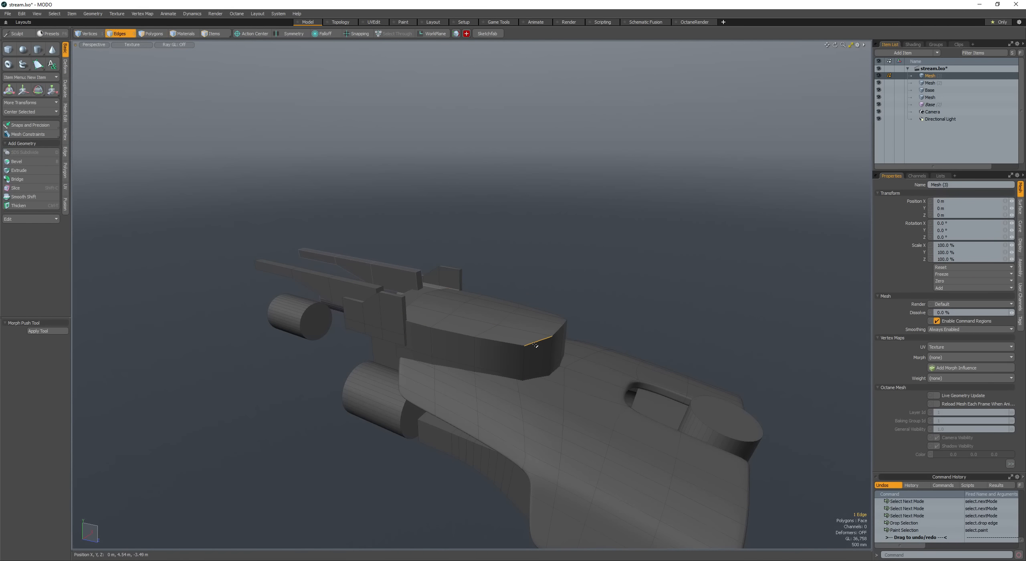
pyautogui.press('w')
pyautogui.keyDown('alt'); pyautogui.moveTo(532, 347); pyautogui.dragTo(546, 323); pyautogui.keyUp('alt')
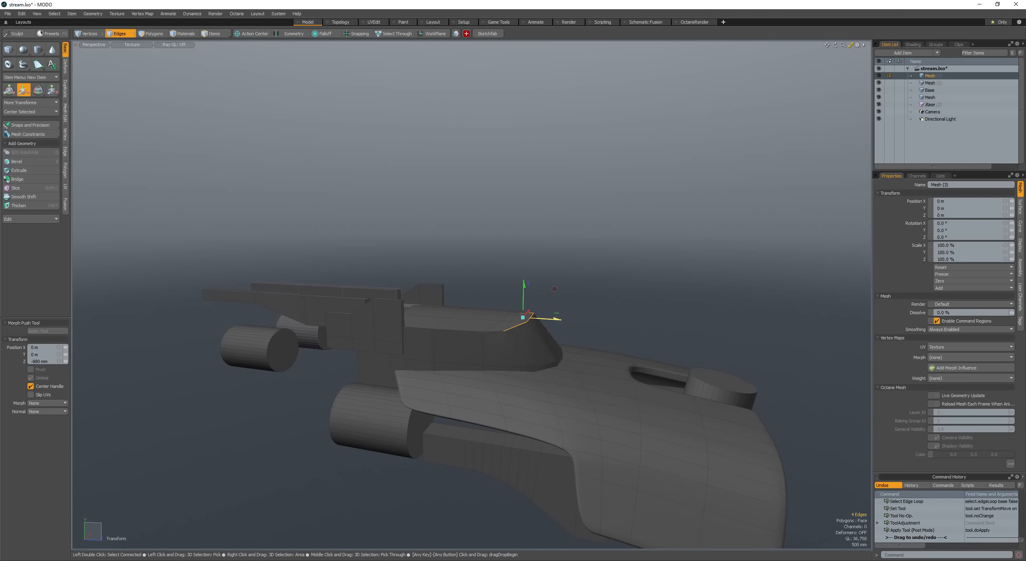
pyautogui.press('space')
# Step: Select the edge loop across the middle of the canopy and adjust it with Move and Scale
pyautogui.press('space')
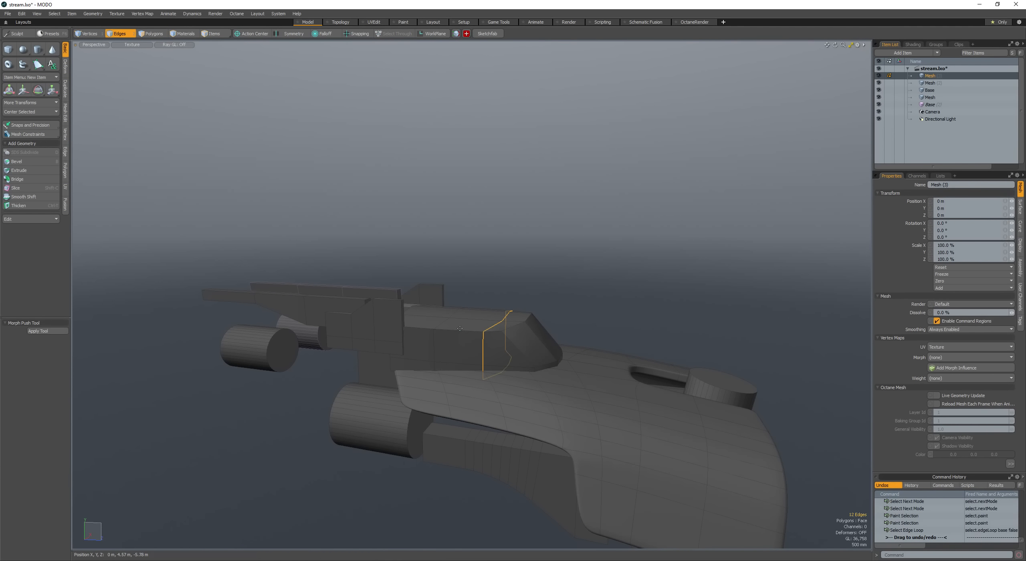
pyautogui.press('w')
pyautogui.click(460, 328)
pyautogui.keyDown('alt'); pyautogui.moveTo(460, 329); pyautogui.dragTo(419, 414); pyautogui.keyUp('alt')
pyautogui.press('r')
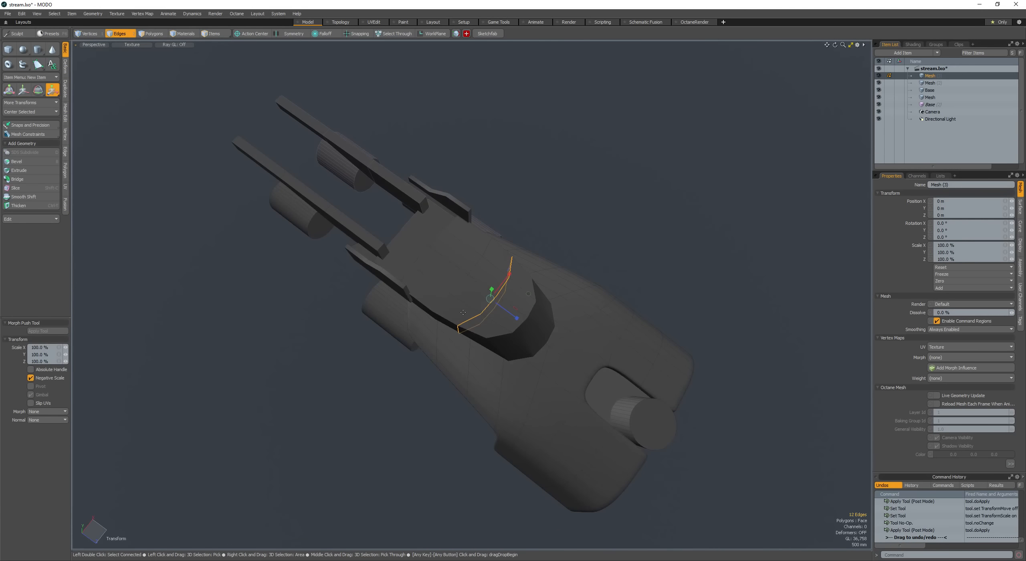
pyautogui.press('space')
pyautogui.press('space')
# Step: Convert the entire canopy back to Catmull-Clark subdivision and turn off the wireframe overlay
pyautogui.doubleClick(473, 325)
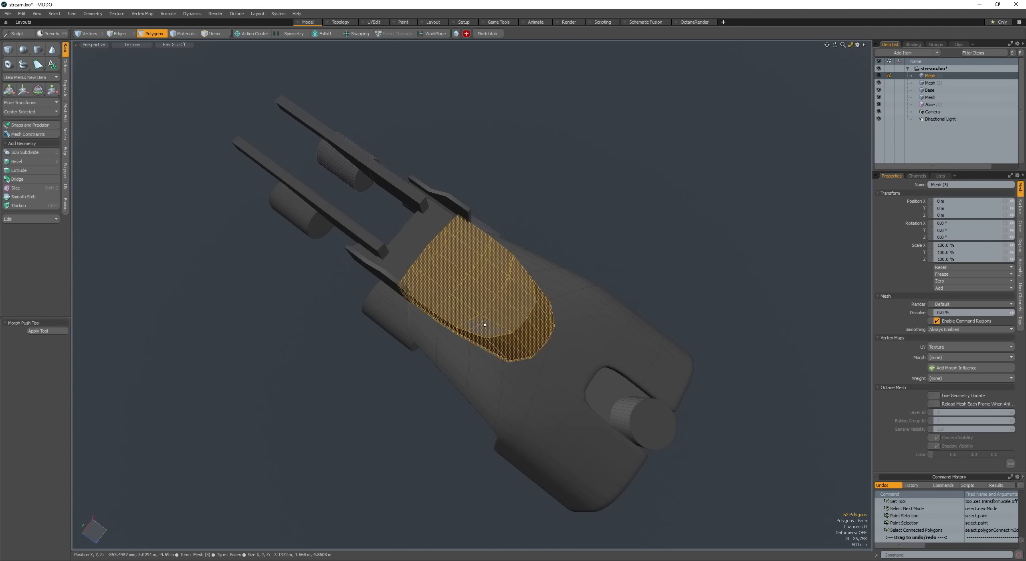
pyautogui.hotkey('shift', 'Tab')
pyautogui.keyDown('alt'); pyautogui.moveTo(473, 329); pyautogui.dragTo(477, 286); pyautogui.keyUp('alt')
pyautogui.moveTo(477, 287)
pyautogui.keyDown('ctrl'); pyautogui.keyDown('alt'); pyautogui.mouseDown()
pyautogui.moveTo(524, 282)
pyautogui.moveTo(497, 278)
pyautogui.mouseUp(); pyautogui.keyUp('alt'); pyautogui.keyUp('ctrl')
pyautogui.click(497, 276)
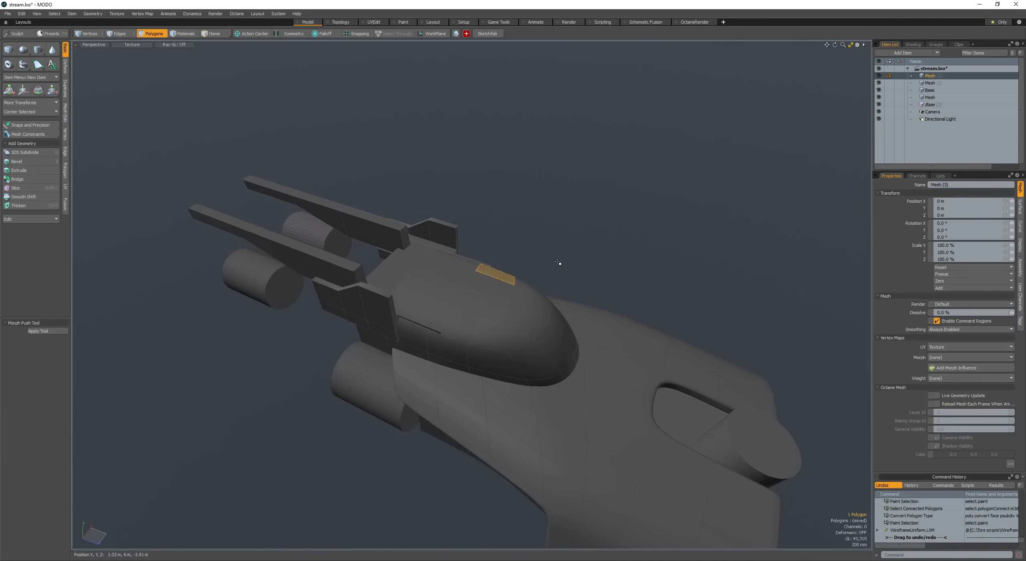
pyautogui.hotkey('alt', 'w')
pyautogui.keyDown('alt'); pyautogui.moveTo(558, 262); pyautogui.dragTo(541, 237); pyautogui.keyUp('alt')
pyautogui.keyDown('ctrl'); pyautogui.keyDown('alt'); pyautogui.moveTo(541, 236); pyautogui.dragTo(489, 264); pyautogui.keyUp('alt'); pyautogui.keyUp('ctrl')
# Step: Select the canopy's connected polygons and reposition them on the hull with Move
pyautogui.click(490, 299)
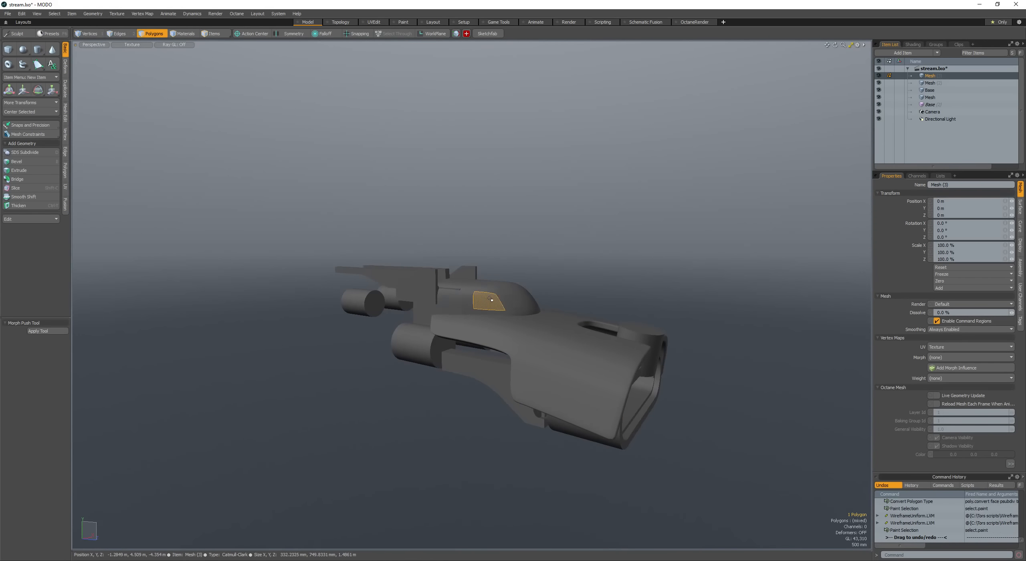
pyautogui.doubleClick(490, 299)
pyautogui.press('space')
pyautogui.keyDown('alt'); pyautogui.moveTo(490, 298); pyautogui.dragTo(511, 283); pyautogui.keyUp('alt')
pyautogui.moveTo(511, 283)
pyautogui.keyDown('ctrl'); pyautogui.keyDown('alt'); pyautogui.mouseDown()
pyautogui.moveTo(533, 287)
pyautogui.moveTo(476, 314)
pyautogui.moveTo(483, 302)
pyautogui.moveTo(547, 306)
pyautogui.moveTo(509, 309)
pyautogui.moveTo(514, 294)
pyautogui.mouseUp(); pyautogui.keyUp('alt'); pyautogui.keyUp('ctrl')
pyautogui.press('space')
pyautogui.press('space')
pyautogui.press('space')
pyautogui.press('space')
pyautogui.press('w')
pyautogui.moveTo(514, 294); pyautogui.dragTo(487, 313)
pyautogui.press('space')
pyautogui.press('space')
# Step: Select a loop of polygons on the canopy and move it to refine the rounded profile
pyautogui.doubleClick(483, 306)
pyautogui.press('l')
pyautogui.moveTo(487, 313)
pyautogui.keyDown('alt'); pyautogui.mouseDown()
pyautogui.moveTo(498, 292)
pyautogui.moveTo(473, 297)
pyautogui.mouseUp(); pyautogui.keyUp('alt')
pyautogui.moveTo(473, 298)
pyautogui.keyDown('alt'); pyautogui.mouseDown()
pyautogui.moveTo(465, 300)
pyautogui.moveTo(491, 292)
pyautogui.moveTo(477, 339)
pyautogui.moveTo(499, 277)
pyautogui.mouseUp(); pyautogui.keyUp('alt')
pyautogui.press('Up')
pyautogui.press('Up')
pyautogui.press('Down')
pyautogui.press('w')
pyautogui.moveTo(500, 260); pyautogui.dragTo(484, 268)
pyautogui.press('space')
# Step: Select the entire canopy again and fine-tune its position on the hull
pyautogui.click(477, 317)
pyautogui.moveTo(477, 316)
pyautogui.keyDown('alt'); pyautogui.mouseDown()
pyautogui.moveTo(486, 309)
pyautogui.moveTo(463, 315)
pyautogui.mouseUp(); pyautogui.keyUp('alt')
pyautogui.doubleClick(483, 311)
pyautogui.press('w')
pyautogui.press('space')
pyautogui.press('space')
pyautogui.press('space')
pyautogui.press('space')
# Step: Assign the canopy a new material named Glass with a near-black colour
pyautogui.write('mG')
pyautogui.click(892, 268)
pyautogui.press('Return')
pyautogui.press('Return')
pyautogui.click(601, 226)
# Step: Select all connected polygons of the hull shell and assign a new teal material named Base
pyautogui.keyDown('alt'); pyautogui.moveTo(601, 226); pyautogui.dragTo(597, 240); pyautogui.keyUp('alt')
pyautogui.press('5')
pyautogui.click(567, 380)
pyautogui.press('3')
pyautogui.doubleClick(566, 383)
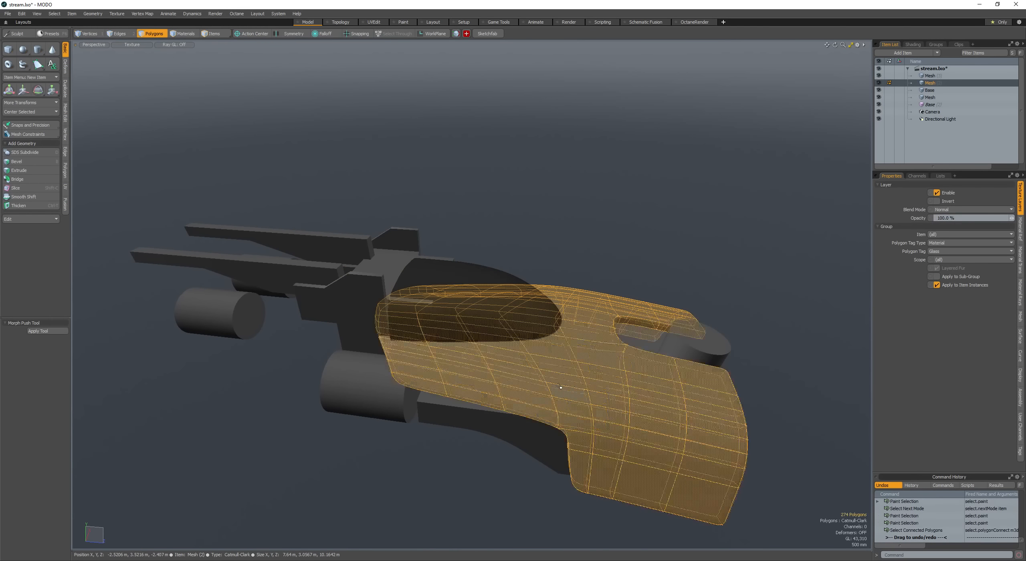
pyautogui.press('m')
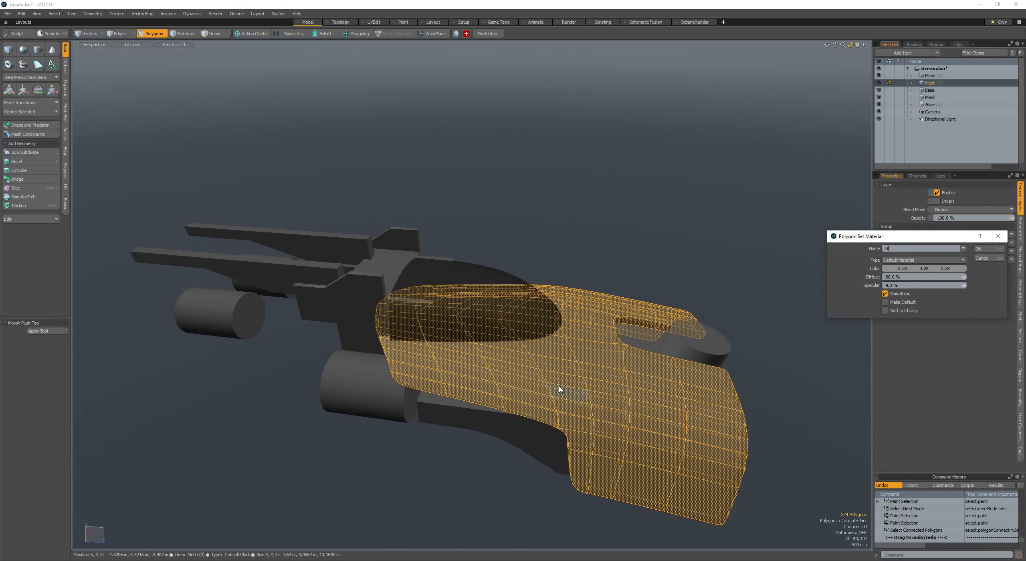
pyautogui.click(925, 272)
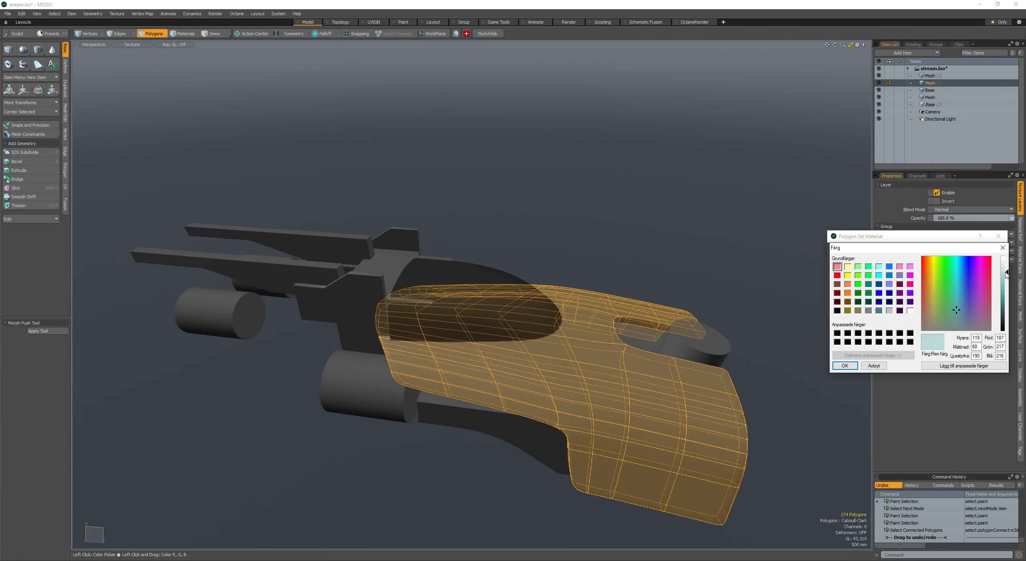
pyautogui.press('Return')
pyautogui.press('Return')
pyautogui.click(568, 220)
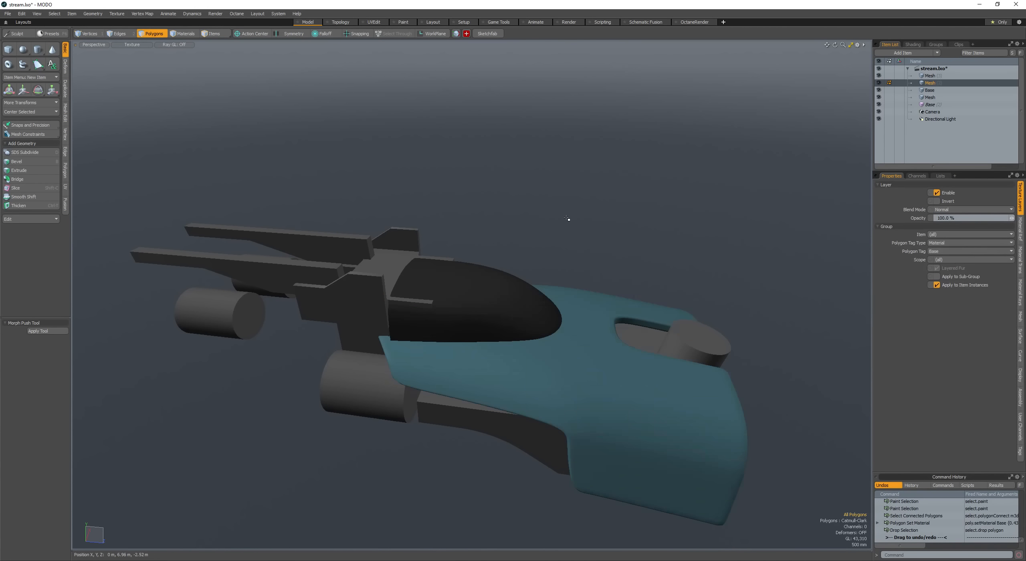
# Step: Select the rear beams and side plates and assign them the Base material
pyautogui.keyDown('alt'); pyautogui.moveTo(568, 220); pyautogui.dragTo(521, 240); pyautogui.keyUp('alt')
pyautogui.press('space')
pyautogui.click(525, 324)
pyautogui.keyDown('shift'); pyautogui.click(609, 361); pyautogui.keyUp('shift')
pyautogui.press('3')
pyautogui.doubleClick(526, 325)
pyautogui.keyDown('alt'); pyautogui.keyDown('shift'); pyautogui.moveTo(597, 378); pyautogui.dragTo(406, 321); pyautogui.keyUp('shift'); pyautogui.keyUp('alt')
pyautogui.press('m')
pyautogui.press('Return')
pyautogui.press('space')
pyautogui.press('space')
pyautogui.press('space')
pyautogui.click(461, 376)
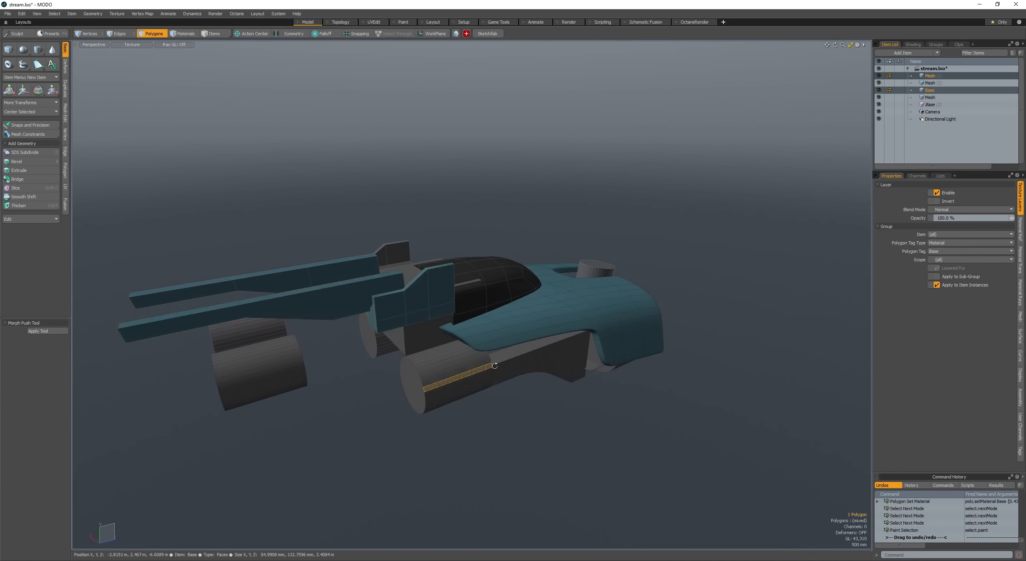
pyautogui.keyDown('alt'); pyautogui.moveTo(461, 376); pyautogui.dragTo(467, 334); pyautogui.keyUp('alt')
pyautogui.doubleClick(528, 344)
pyautogui.keyDown('alt'); pyautogui.moveTo(528, 343); pyautogui.dragTo(529, 397); pyautogui.keyUp('alt')
pyautogui.click(578, 348)
# Step: Select the connected polygons of the front cylinder and the recessed front body parts across their mesh items
pyautogui.press('space')
pyautogui.click(550, 385)
pyautogui.keyDown('shift'); pyautogui.click(571, 370); pyautogui.keyUp('shift')
pyautogui.keyDown('alt'); pyautogui.moveTo(571, 369); pyautogui.dragTo(568, 347); pyautogui.keyUp('alt')
pyautogui.press('space')
pyautogui.doubleClick(588, 368)
pyautogui.keyDown('shift'); pyautogui.doubleClick(566, 392); pyautogui.keyUp('shift')
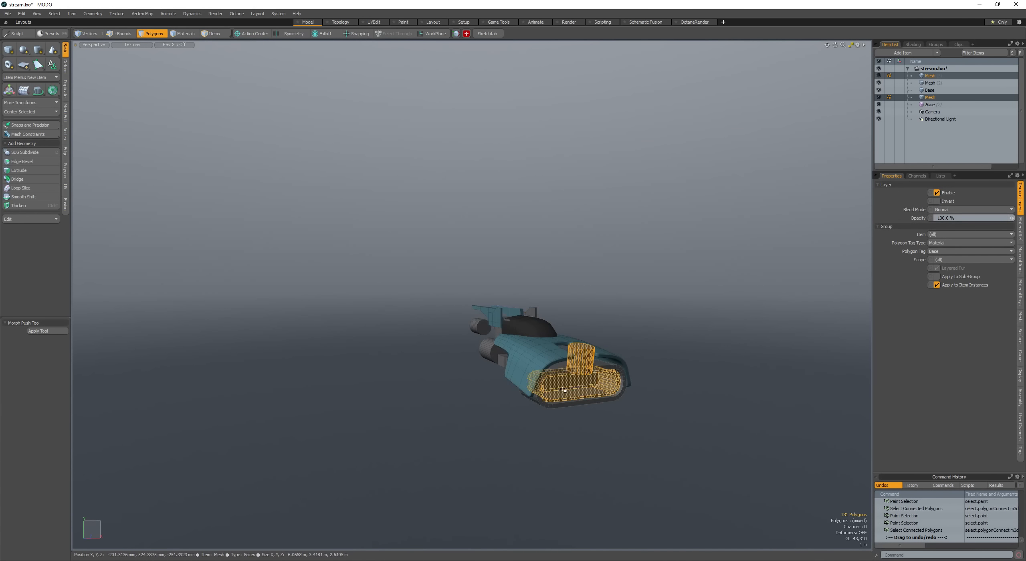
pyautogui.scroll(4, 564, 389)
pyautogui.keyDown('shift'); pyautogui.doubleClick(561, 422); pyautogui.keyUp('shift')
pyautogui.keyDown('alt'); pyautogui.moveTo(561, 423); pyautogui.dragTo(493, 366); pyautogui.keyUp('alt')
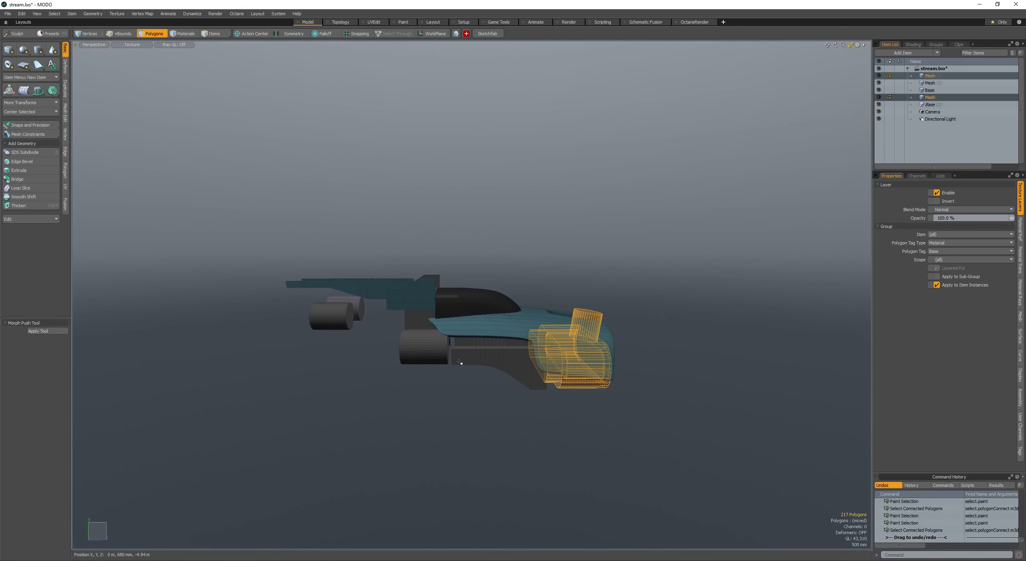
# Step: Add the lower inner body to the selection and assign a new material named Metal1 with colour 0.58, 0.58, 0.58
pyautogui.press('space')
pyautogui.press('space')
pyautogui.press('space')
pyautogui.keyDown('shift'); pyautogui.click(517, 368); pyautogui.keyUp('shift')
pyautogui.press('space')
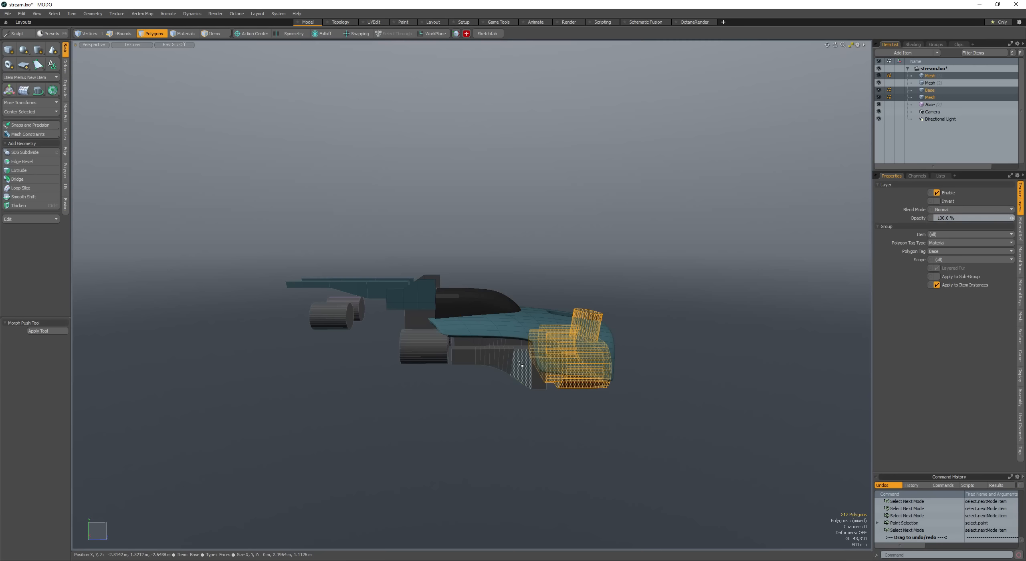
pyautogui.keyDown('shift'); pyautogui.doubleClick(524, 369); pyautogui.keyUp('shift')
pyautogui.write('mMet')
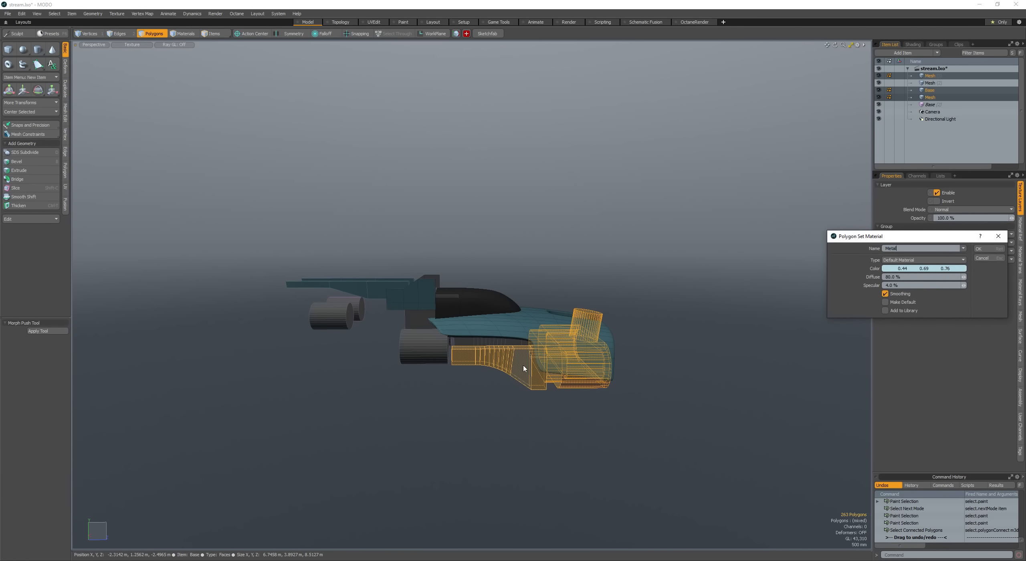
pyautogui.click(918, 272)
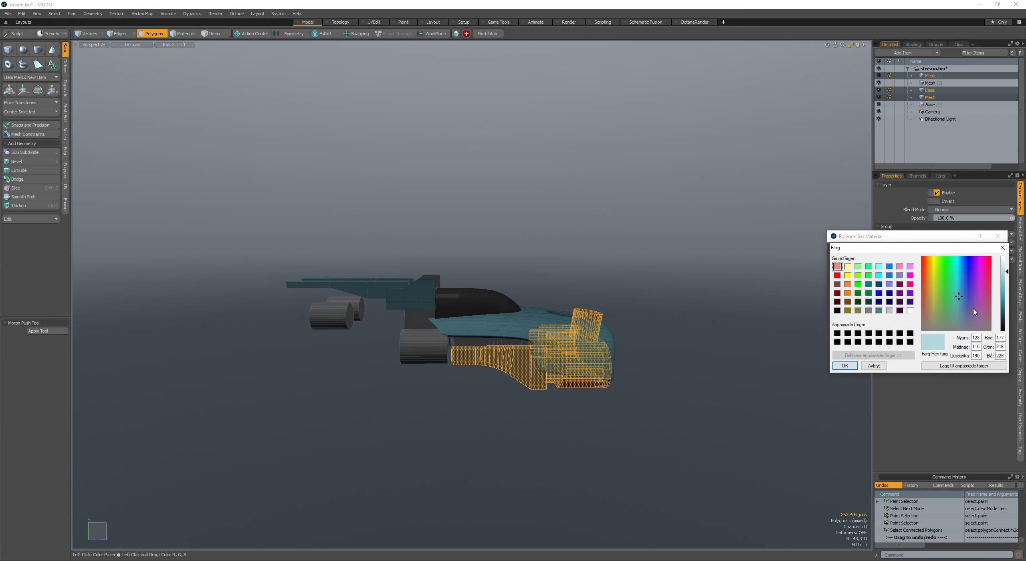
pyautogui.press('Return')
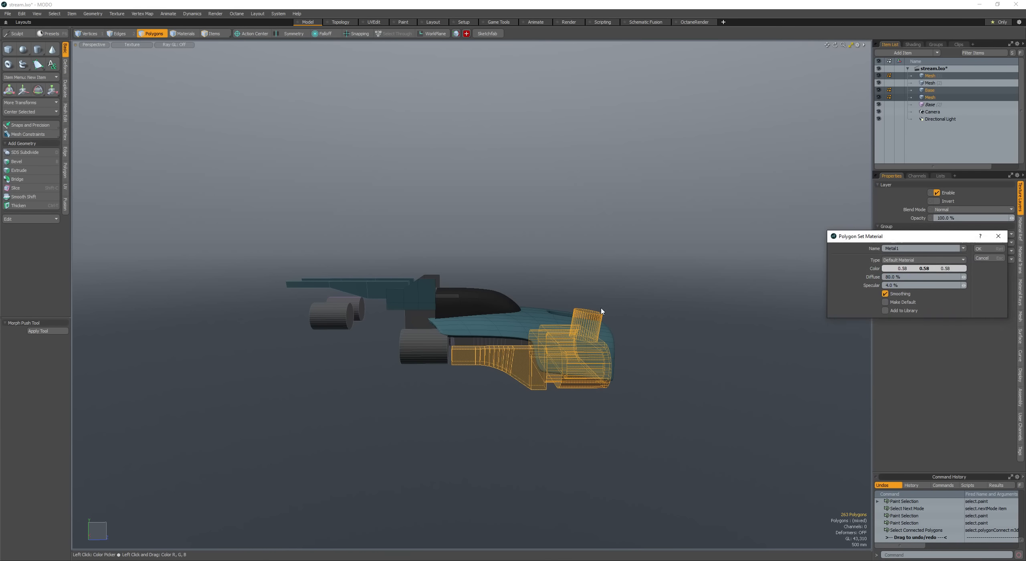
pyautogui.press('Return')
pyautogui.click(600, 290)
pyautogui.keyDown('alt'); pyautogui.moveTo(600, 290); pyautogui.dragTo(619, 263); pyautogui.keyUp('alt')
# Step: Assign the Base material to the lower side cylinders and the rear cylinders, and save the scene
pyautogui.press('space')
pyautogui.click(430, 364)
pyautogui.press('space')
pyautogui.doubleClick(415, 354)
pyautogui.press('space')
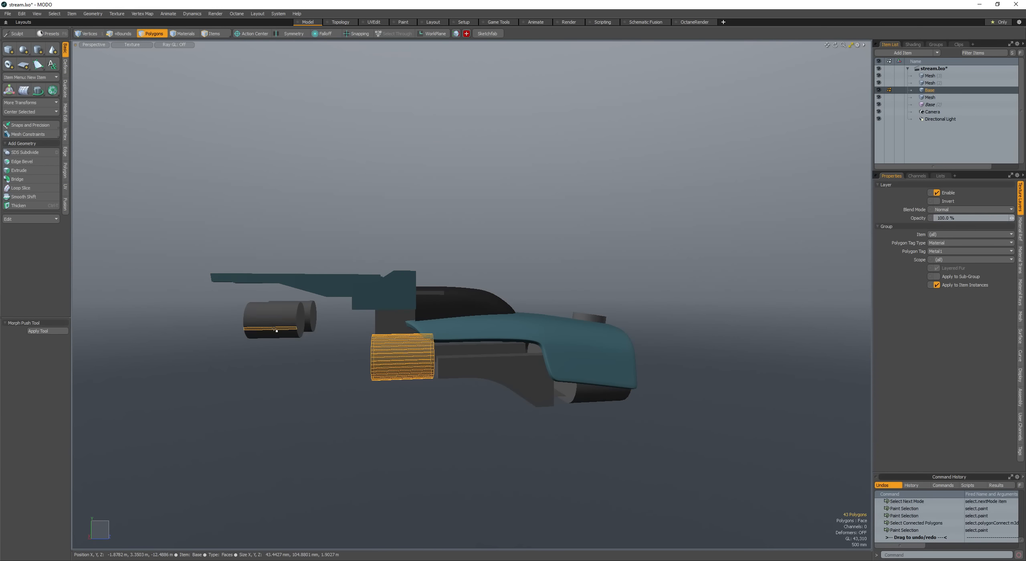
pyautogui.moveTo(407, 327)
pyautogui.keyDown('alt'); pyautogui.mouseDown()
pyautogui.moveTo(440, 293)
pyautogui.moveTo(402, 293)
pyautogui.moveTo(434, 306)
pyautogui.moveTo(424, 290)
pyautogui.mouseUp(); pyautogui.keyUp('alt')
pyautogui.keyDown('shift'); pyautogui.click(427, 306); pyautogui.keyUp('shift')
pyautogui.press('space')
pyautogui.doubleClick(440, 285)
pyautogui.click(402, 294)
pyautogui.hotkey('ctrl', 's')
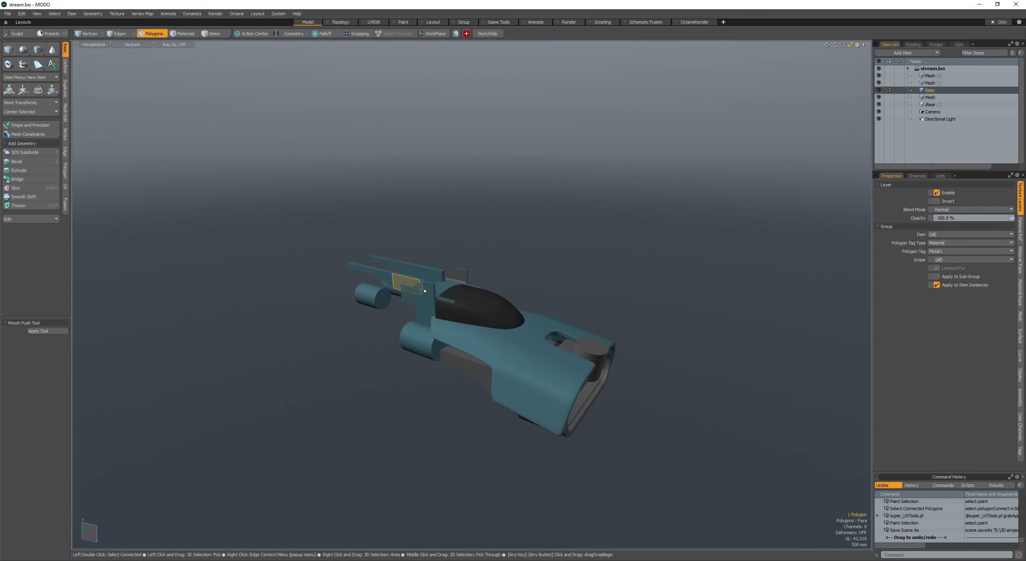
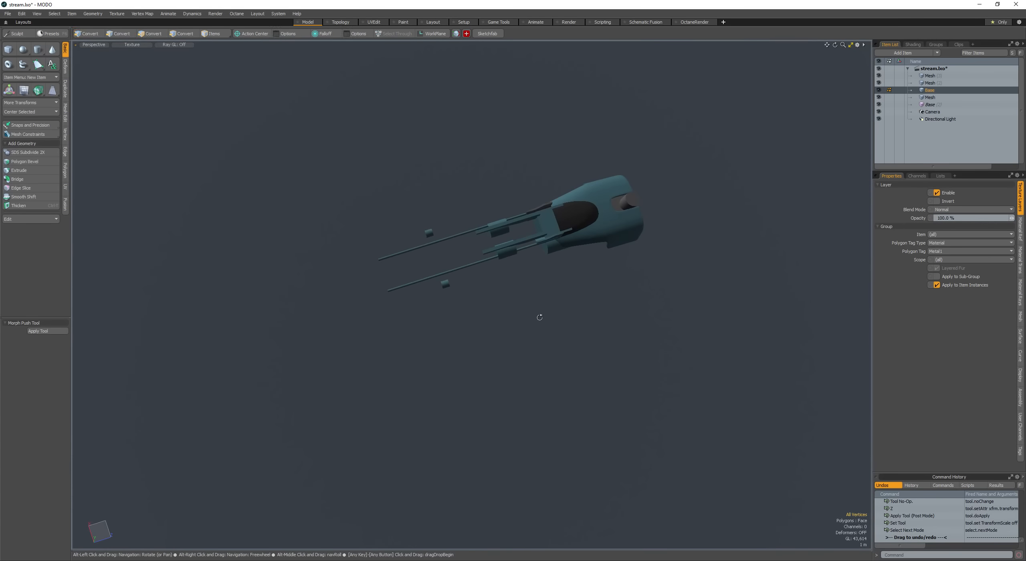
# Step: Shorten the long thin rod by scaling it to 93% along Z
pyautogui.press('w')
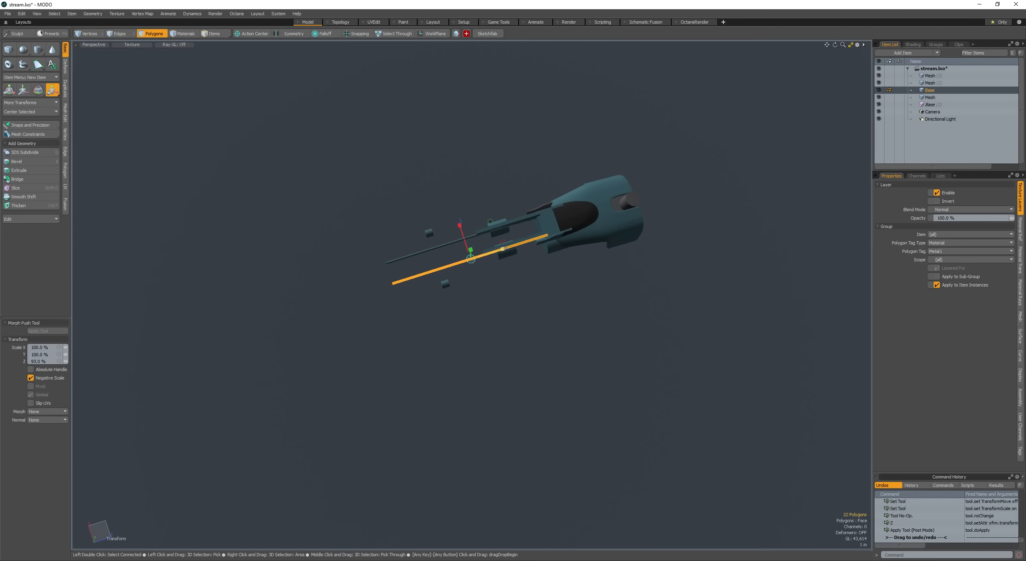
pyautogui.moveTo(503, 250); pyautogui.dragTo(499, 251)
pyautogui.keyDown('alt'); pyautogui.moveTo(497, 263); pyautogui.dragTo(493, 277); pyautogui.keyUp('alt')
pyautogui.press('space')
pyautogui.press('space')
pyautogui.press('space')
pyautogui.press('space')
pyautogui.keyDown('alt'); pyautogui.moveTo(532, 240); pyautogui.dragTo(594, 309); pyautogui.keyUp('alt')
pyautogui.press('space')
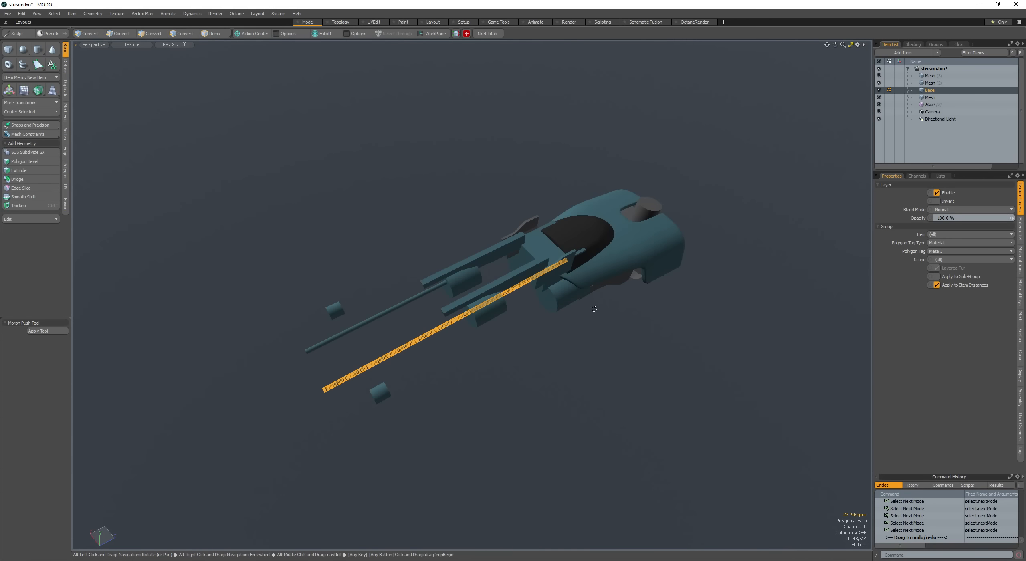
# Step: Reposition the long rod so that it runs alongside the rear side beam
pyautogui.keyDown('alt'); pyautogui.moveTo(492, 300); pyautogui.dragTo(536, 229); pyautogui.keyUp('alt')
pyautogui.press('w')
pyautogui.moveTo(536, 229); pyautogui.dragTo(531, 228)
pyautogui.keyDown('alt'); pyautogui.moveTo(531, 228); pyautogui.dragTo(543, 248); pyautogui.keyUp('alt')
pyautogui.press('space')
pyautogui.press('space')
pyautogui.press('space')
pyautogui.press('space')
pyautogui.press('w')
pyautogui.keyDown('alt'); pyautogui.moveTo(543, 247); pyautogui.dragTo(544, 370); pyautogui.keyUp('alt')
pyautogui.press('space')
pyautogui.press('space')
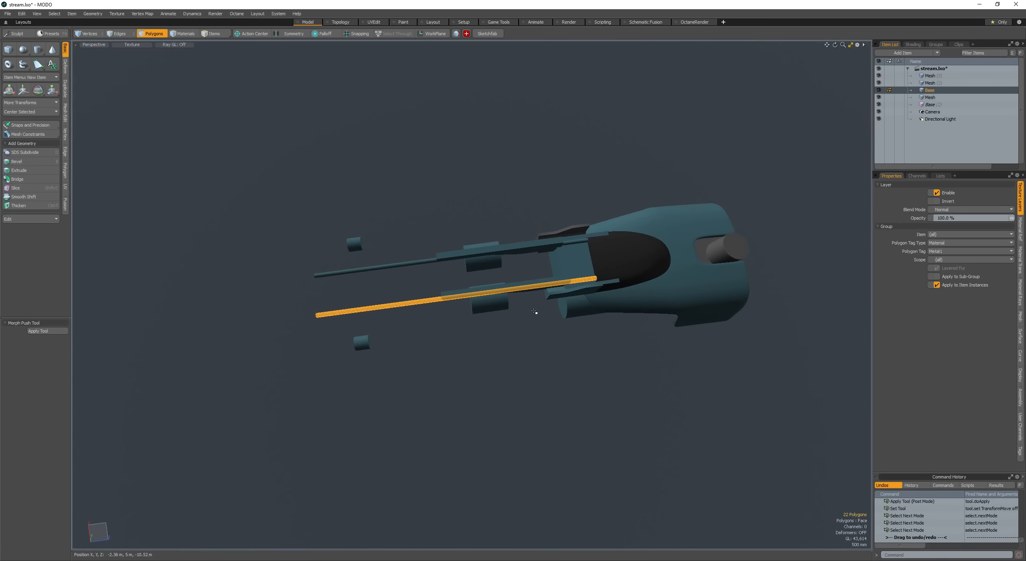
pyautogui.press('w')
pyautogui.moveTo(535, 312); pyautogui.dragTo(515, 256)
pyautogui.press('space')
# Step: Select the small rear cylinder's connected polygons and move it onto the rod as a collar
pyautogui.click(447, 350)
pyautogui.keyDown('alt'); pyautogui.moveTo(447, 350); pyautogui.dragTo(493, 336); pyautogui.keyUp('alt')
pyautogui.doubleClick(411, 292)
pyautogui.press('w')
pyautogui.moveTo(494, 336); pyautogui.dragTo(484, 338)
pyautogui.keyDown('alt'); pyautogui.moveTo(484, 337); pyautogui.dragTo(408, 387); pyautogui.keyUp('alt')
pyautogui.press('space')
pyautogui.hotkey('shift', 'a')
pyautogui.scroll(-5, 513, 312)
pyautogui.press('space')
pyautogui.scroll(-5, 453, 317)
pyautogui.press('space')
pyautogui.press('space')
pyautogui.press('w')
pyautogui.keyDown('alt'); pyautogui.moveTo(436, 339); pyautogui.dragTo(509, 274); pyautogui.keyUp('alt')
pyautogui.press('space')
# Step: Select the larger cylinder below the rear beam and move it into place beneath the beam
pyautogui.click(499, 310)
pyautogui.scroll(5, 512, 291)
pyautogui.moveTo(499, 307)
pyautogui.keyDown('alt'); pyautogui.mouseDown()
pyautogui.moveTo(511, 290)
pyautogui.moveTo(483, 302)
pyautogui.mouseUp(); pyautogui.keyUp('alt')
pyautogui.keyDown('alt'); pyautogui.keyDown('shift'); pyautogui.moveTo(483, 303); pyautogui.dragTo(593, 287); pyautogui.keyUp('shift'); pyautogui.keyUp('alt')
pyautogui.doubleClick(477, 306)
pyautogui.press('w')
pyautogui.keyDown('alt'); pyautogui.moveTo(593, 287); pyautogui.dragTo(464, 319); pyautogui.keyUp('alt')
pyautogui.press('space')
pyautogui.press('space')
# Step: Select the whole rear side beam, rescale it and shift it alongside the rod
pyautogui.keyDown('alt'); pyautogui.moveTo(460, 276); pyautogui.dragTo(464, 278); pyautogui.keyUp('alt')
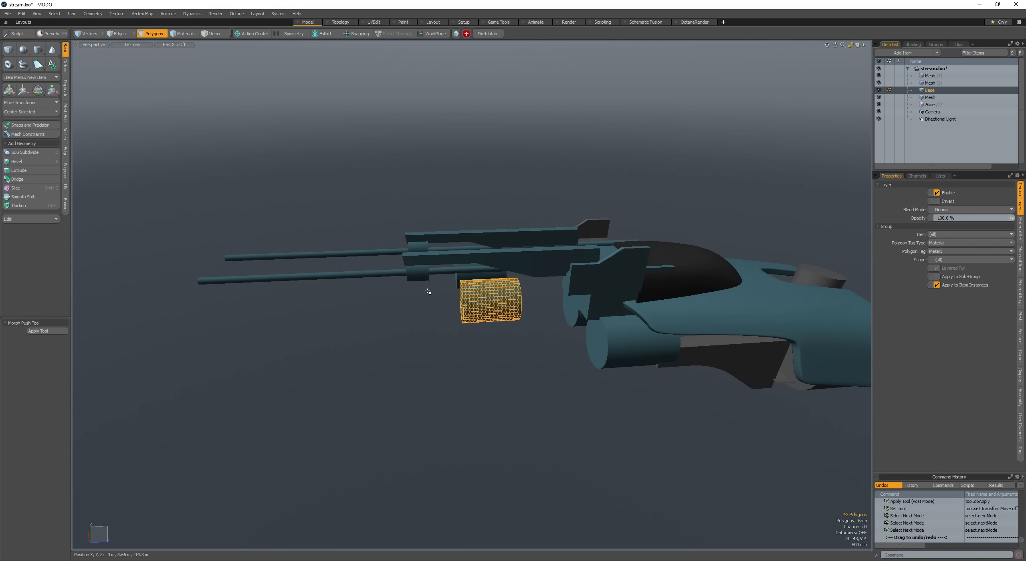
pyautogui.doubleClick(508, 261)
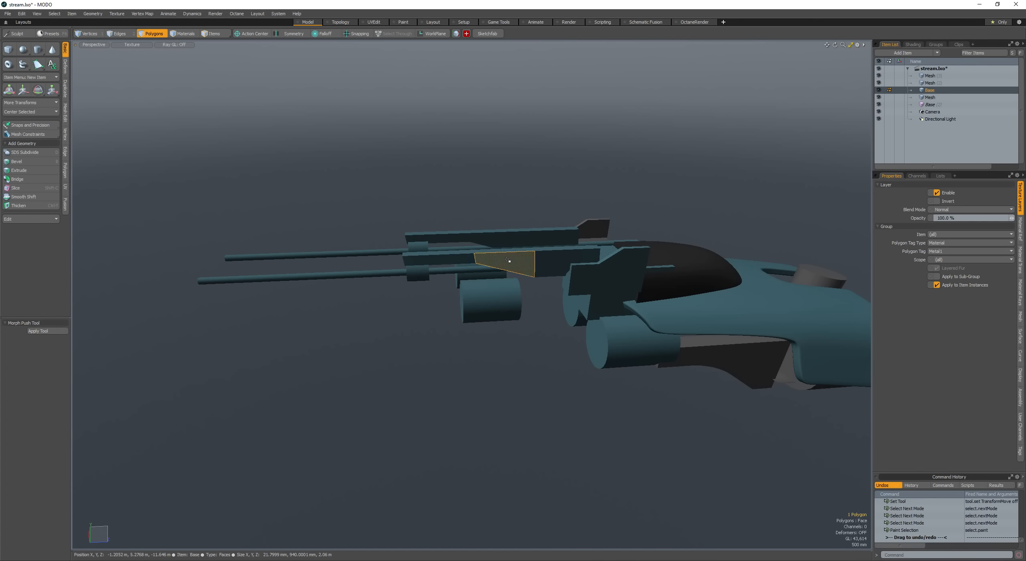
pyautogui.keyDown('alt'); pyautogui.moveTo(509, 261); pyautogui.dragTo(539, 264); pyautogui.keyUp('alt')
pyautogui.keyDown('ctrl'); pyautogui.keyDown('alt'); pyautogui.moveTo(539, 265); pyautogui.dragTo(495, 277); pyautogui.keyUp('alt'); pyautogui.keyUp('ctrl')
pyautogui.keyDown('alt'); pyautogui.moveTo(495, 277); pyautogui.dragTo(506, 307); pyautogui.keyUp('alt')
pyautogui.press('r')
pyautogui.moveTo(462, 363); pyautogui.dragTo(389, 341)
pyautogui.press('w')
pyautogui.moveTo(388, 311); pyautogui.dragTo(404, 319)
pyautogui.press('space')
pyautogui.press('space')
pyautogui.press('space')
pyautogui.press('space')
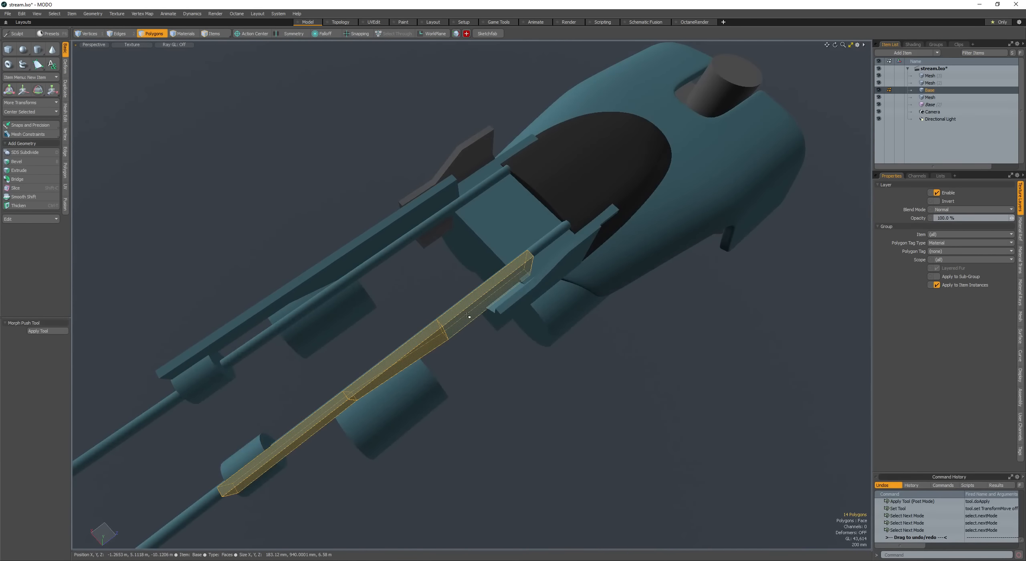
# Step: Add a lengthwise loop slice to the rear side beam
pyautogui.keyDown('alt'); pyautogui.moveTo(477, 327); pyautogui.dragTo(399, 284); pyautogui.keyUp('alt')
pyautogui.press('2')
pyautogui.click(453, 307)
pyautogui.hotkey('alt', 'c')
pyautogui.click(411, 290)
pyautogui.press('space')
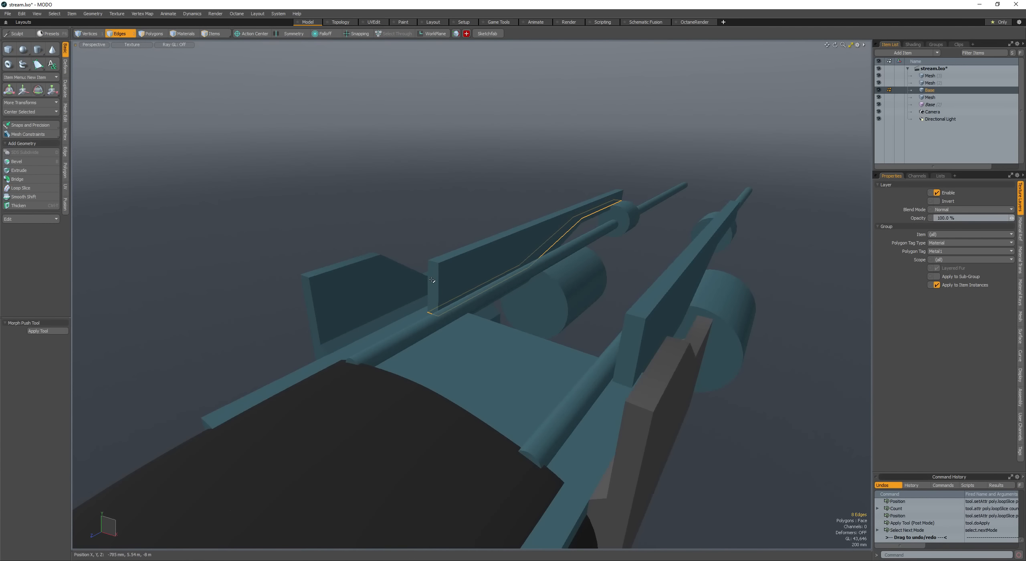
# Step: Move the front end face of the side beam along the beam's length
pyautogui.press('w')
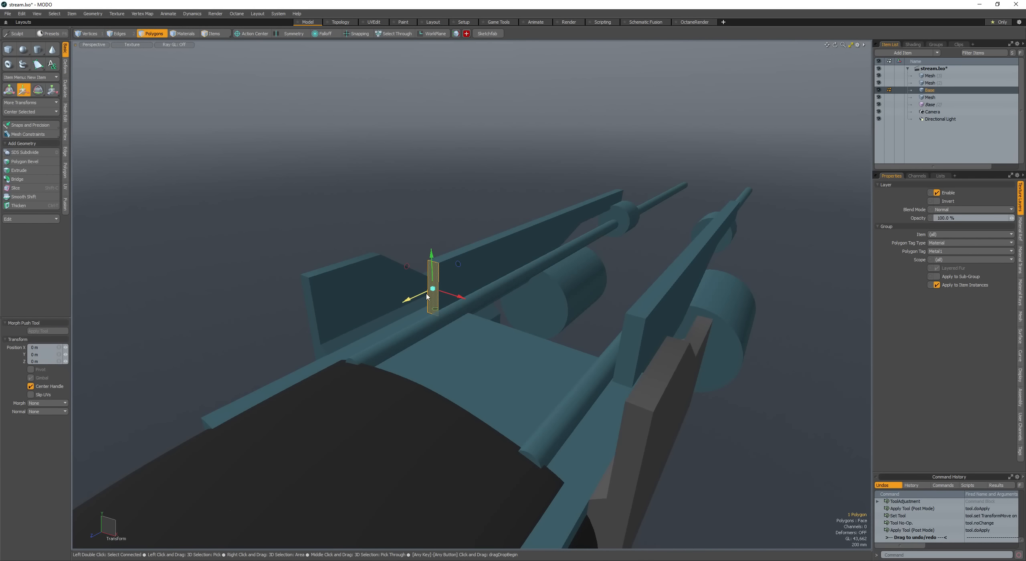
pyautogui.moveTo(424, 296); pyautogui.dragTo(463, 345)
pyautogui.press('space')
pyautogui.press('space')
pyautogui.press('space')
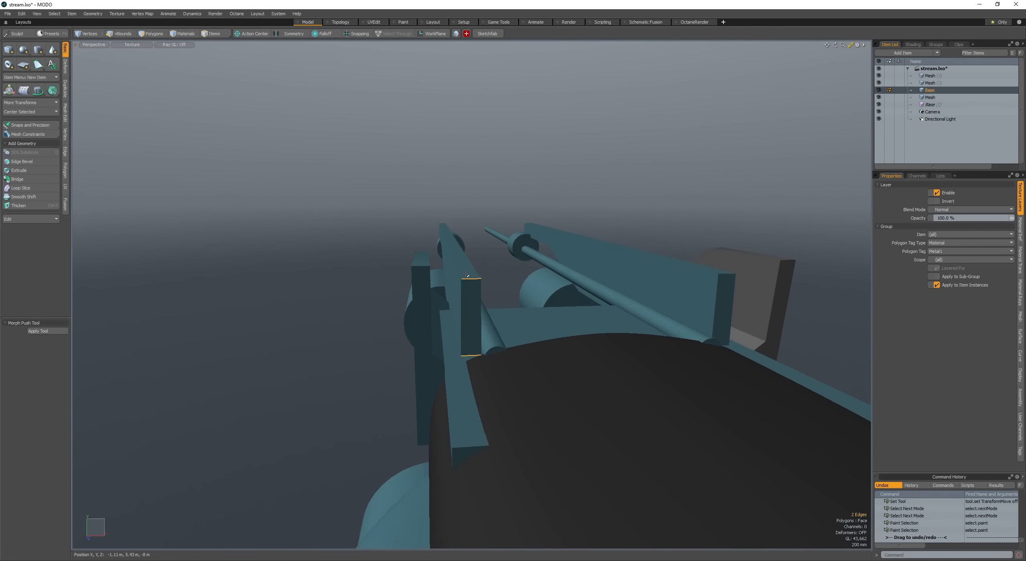
# Step: Round the upper and lower edges of the beam's front end with an edge bevel at round level 4
pyautogui.press('b')
pyautogui.moveTo(466, 274); pyautogui.dragTo(431, 288)
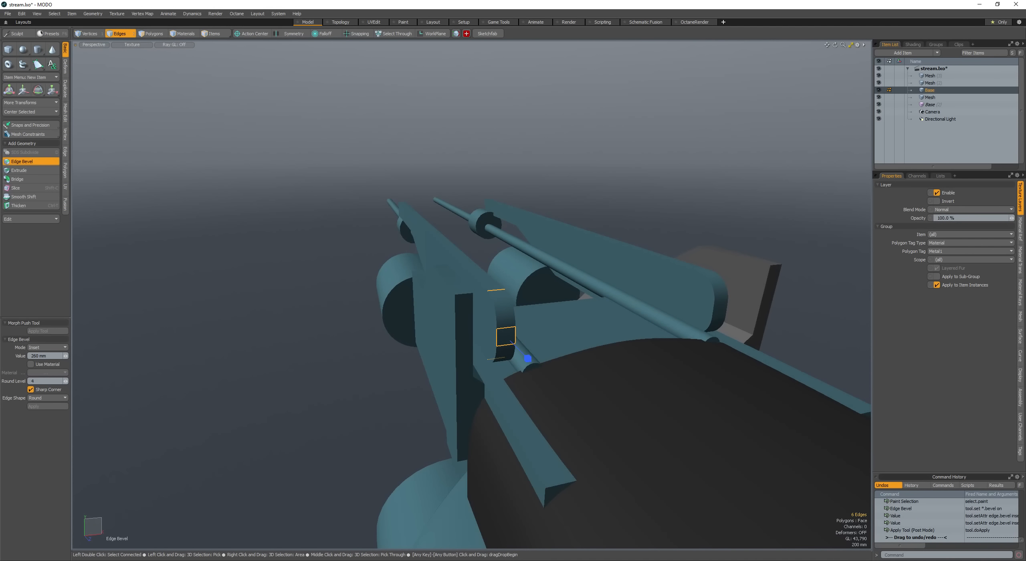
pyautogui.press('space')
pyautogui.press('space')
pyautogui.click(452, 275)
pyautogui.keyDown('alt'); pyautogui.moveTo(401, 293); pyautogui.dragTo(419, 303); pyautogui.keyUp('alt')
pyautogui.press('c')
pyautogui.keyDown('ctrl'); pyautogui.moveTo(428, 304); pyautogui.dragTo(353, 281); pyautogui.keyUp('ctrl')
pyautogui.hotkey('ctrl', 'z')
pyautogui.hotkey('ctrl', 'z')
pyautogui.hotkey('ctrl', 'z')
pyautogui.hotkey('ctrl', 'z')
# Step: Create a cylinder primitive along the X axis with a 425 mm radius at the beam's rounded front end
pyautogui.press('space')
pyautogui.press('space')
pyautogui.press('space')
pyautogui.press('space')
pyautogui.press('space')
pyautogui.press('space')
pyautogui.press('c')
pyautogui.keyDown('alt'); pyautogui.moveTo(353, 281); pyautogui.dragTo(434, 312); pyautogui.keyUp('alt')
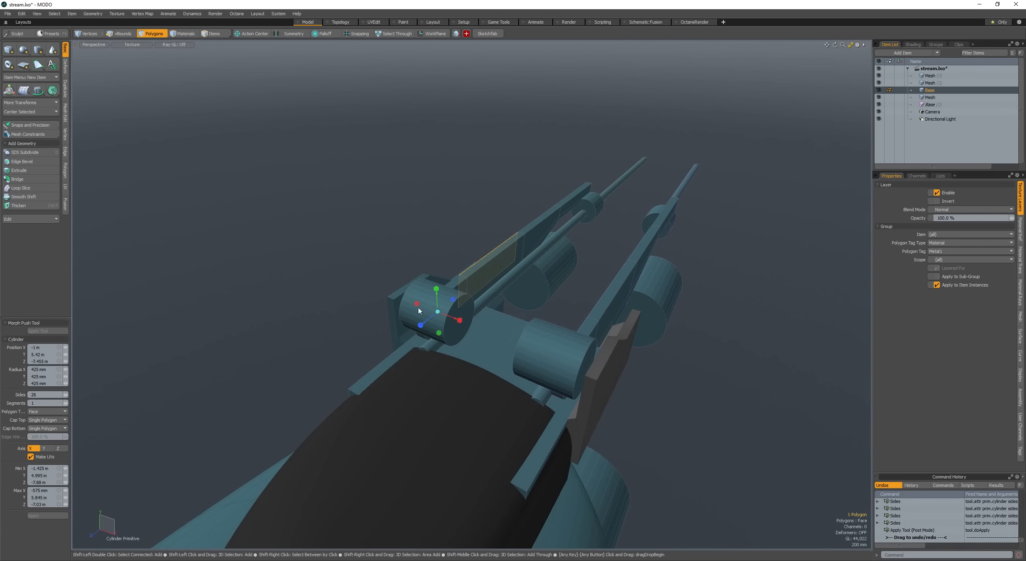
pyautogui.keyDown('shift'); pyautogui.scroll(1, 422, 309); pyautogui.keyUp('shift')
# Step: Select the new cylinder's connected polygons and scale it down to fit the beam's rounded end
pyautogui.press('space')
pyautogui.doubleClick(424, 309)
pyautogui.keyDown('alt'); pyautogui.moveTo(423, 309); pyautogui.dragTo(366, 286); pyautogui.keyUp('alt')
pyautogui.press('w')
pyautogui.press('r')
pyautogui.keyDown('alt'); pyautogui.moveTo(380, 251); pyautogui.dragTo(481, 340); pyautogui.keyUp('alt')
pyautogui.press('space')
# Step: Move the scaled cylinder into the rounded front end of the side beam
pyautogui.press('w')
pyautogui.press('space')
pyautogui.scroll(4, 421, 290)
pyautogui.press('w')
pyautogui.scroll(4, 421, 290)
pyautogui.scroll(-4, 465, 280)
pyautogui.moveTo(497, 370); pyautogui.dragTo(421, 335)
pyautogui.press('space')
pyautogui.press('space')
pyautogui.press('space')
pyautogui.press('space')
pyautogui.keyDown('alt'); pyautogui.moveTo(421, 335); pyautogui.dragTo(356, 332); pyautogui.keyUp('alt')
pyautogui.press('w')
pyautogui.moveTo(356, 332); pyautogui.dragTo(388, 350)
pyautogui.press('space')
pyautogui.press('space')
# Step: Reselect the small cylinder and fine-tune its position within the beam's rounded end
pyautogui.keyDown('alt'); pyautogui.moveTo(349, 320); pyautogui.dragTo(462, 313); pyautogui.keyUp('alt')
pyautogui.doubleClick(483, 339)
pyautogui.scroll(3, 483, 339)
pyautogui.press('w')
pyautogui.moveTo(462, 314); pyautogui.dragTo(455, 321)
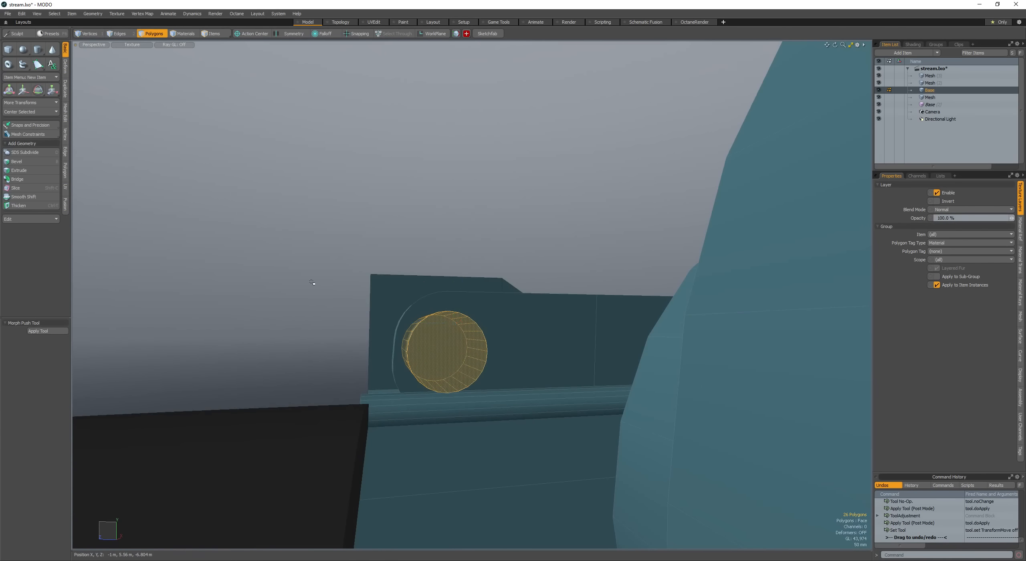
# Step: Select the round end cap of the upper rear cylinder and bevel it
pyautogui.scroll(-4, 312, 282)
pyautogui.keyDown('alt'); pyautogui.moveTo(312, 282); pyautogui.dragTo(425, 237); pyautogui.keyUp('alt')
pyautogui.scroll(-2, 357, 334)
pyautogui.scroll(-4, 350, 307)
pyautogui.click(517, 222)
pyautogui.scroll(3, 509, 273)
pyautogui.moveTo(509, 272)
pyautogui.keyDown('alt'); pyautogui.mouseDown()
pyautogui.moveTo(520, 257)
pyautogui.moveTo(555, 269)
pyautogui.moveTo(481, 267)
pyautogui.moveTo(511, 258)
pyautogui.mouseUp(); pyautogui.keyUp('alt')
pyautogui.click(438, 275)
pyautogui.click(407, 289)
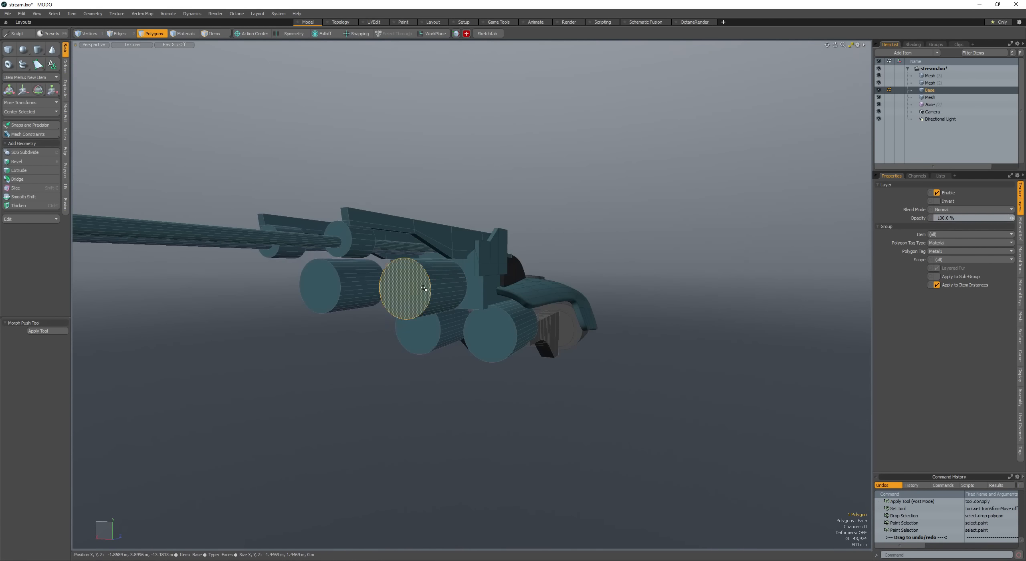
pyautogui.keyDown('alt'); pyautogui.moveTo(573, 277); pyautogui.dragTo(504, 278); pyautogui.keyUp('alt')
pyautogui.press('b')
pyautogui.keyDown('alt'); pyautogui.moveTo(395, 290); pyautogui.dragTo(506, 312); pyautogui.keyUp('alt')
pyautogui.press('space')
# Step: Select the upper rear cylinder's polygons and move the cylinder back, away from the body block
pyautogui.press('space')
pyautogui.click(457, 293)
pyautogui.press('w')
pyautogui.press('w')
pyautogui.scroll(-3, 493, 305)
pyautogui.press('w')
pyautogui.press('w')
pyautogui.doubleClick(521, 294)
pyautogui.press('w')
pyautogui.keyDown('alt'); pyautogui.moveTo(506, 311); pyautogui.dragTo(479, 300); pyautogui.keyUp('alt')
pyautogui.press('space')
pyautogui.press('w')
pyautogui.press('space')
pyautogui.press('space')
# Step: Switch to the hull shell mesh and reposition selected components along its lower side edge
pyautogui.click(617, 341)
pyautogui.keyDown('alt'); pyautogui.moveTo(617, 341); pyautogui.dragTo(632, 289); pyautogui.keyUp('alt')
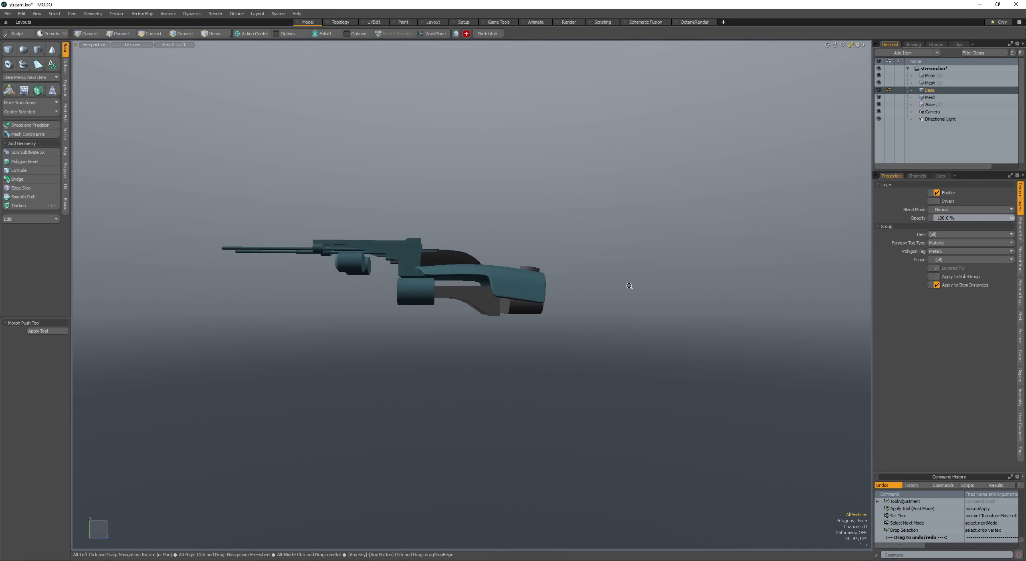
pyautogui.scroll(3, 625, 288)
pyautogui.keyDown('alt'); pyautogui.moveTo(561, 282); pyautogui.dragTo(493, 273); pyautogui.keyUp('alt')
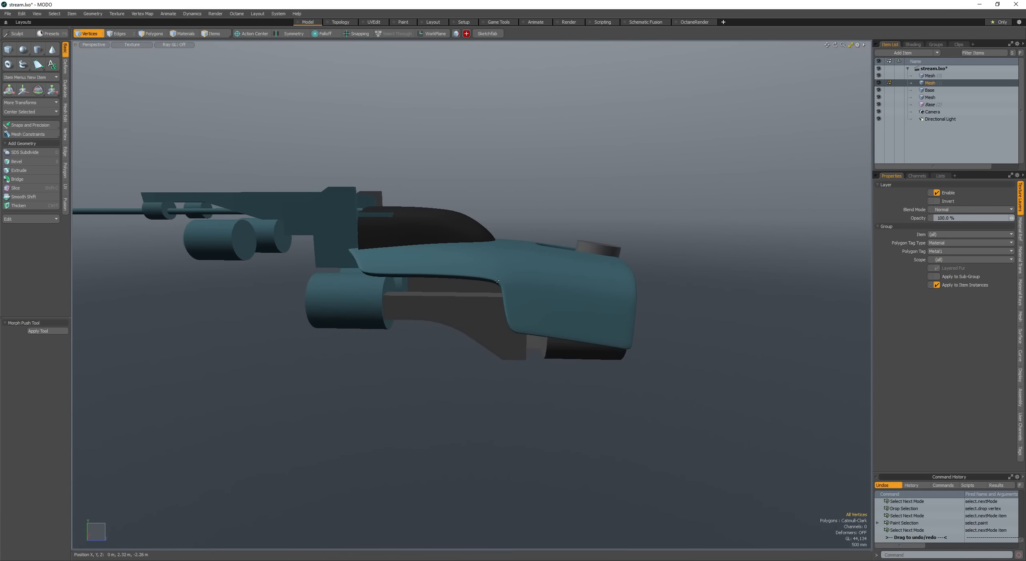
pyautogui.scroll(5, 497, 280)
pyautogui.press('space')
pyautogui.press('space')
pyautogui.doubleClick(541, 293)
pyautogui.click(544, 288)
pyautogui.scroll(-4, 545, 284)
pyautogui.press('w')
# Step: Select the small polygon at the hull shell's rear lower corner and move it about 20 mm along Z
pyautogui.keyDown('alt'); pyautogui.moveTo(547, 283); pyautogui.dragTo(379, 294); pyautogui.keyUp('alt')
pyautogui.scroll(-4, 546, 278)
pyautogui.press('space')
pyautogui.click(346, 342)
pyautogui.doubleClick(403, 287)
pyautogui.scroll(4, 396, 284)
pyautogui.press('space')
pyautogui.press('space')
pyautogui.press('space')
pyautogui.click(387, 317)
pyautogui.press('w')
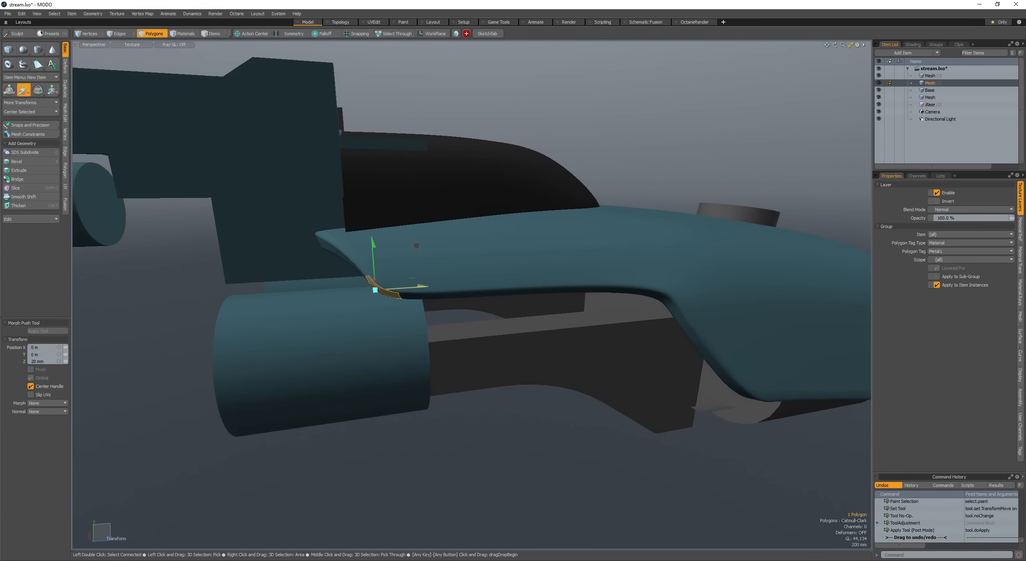
pyautogui.press('space')
pyautogui.press('space')
pyautogui.press('space')
# Step: Select the adjoining component at the hull shell's rear lower corner and move it to refine the edge flow
pyautogui.moveTo(422, 292); pyautogui.dragTo(402, 289)
pyautogui.keyDown('alt'); pyautogui.moveTo(402, 289); pyautogui.dragTo(426, 309); pyautogui.keyUp('alt')
pyautogui.click(415, 297)
pyautogui.press('w')
pyautogui.keyDown('alt'); pyautogui.moveTo(426, 308); pyautogui.dragTo(642, 356); pyautogui.keyUp('alt')
# Step: Examine the reshaped hull edge, rear cylinders and canopy from several angles
pyautogui.press('space')
pyautogui.press('space')
pyautogui.scroll(-3, 419, 283)
pyautogui.doubleClick(410, 301)
pyautogui.scroll(1, 340, 340)
pyautogui.click(330, 321)
pyautogui.doubleClick(416, 259)
pyautogui.click(560, 453)
# Step: Select the bottom cap of the upright cylinder at the hull's front opening and raise it 460 mm
pyautogui.press('space')
pyautogui.click(667, 327)
pyautogui.press('space')
pyautogui.doubleClick(667, 301)
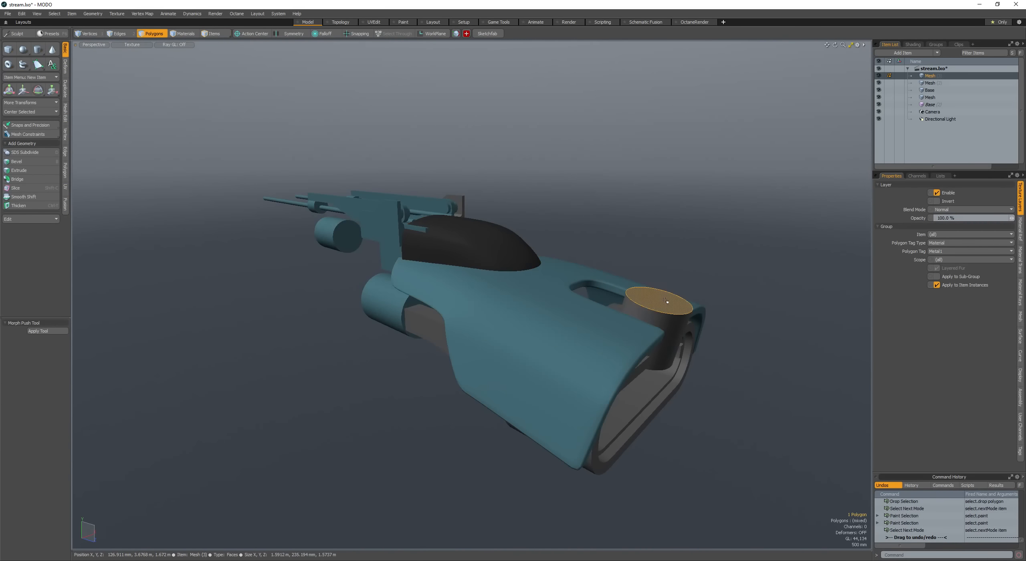
pyautogui.hotkey('shift', 'a')
pyautogui.scroll(-5, 649, 307)
pyautogui.keyDown('alt'); pyautogui.moveTo(650, 306); pyautogui.dragTo(574, 317); pyautogui.keyUp('alt')
pyautogui.keyDown('ctrl'); pyautogui.click(572, 308); pyautogui.keyUp('ctrl')
pyautogui.hotkey('ctrl', 'z')
pyautogui.hotkey('ctrl', 'z')
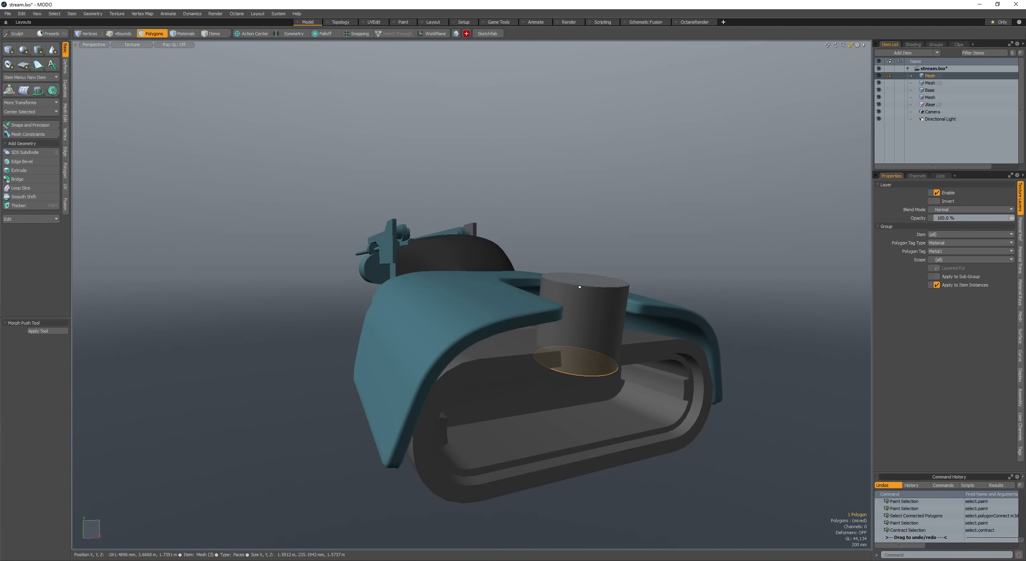
pyautogui.press('w')
pyautogui.keyDown('alt'); pyautogui.moveTo(579, 287); pyautogui.dragTo(573, 317); pyautogui.keyUp('alt')
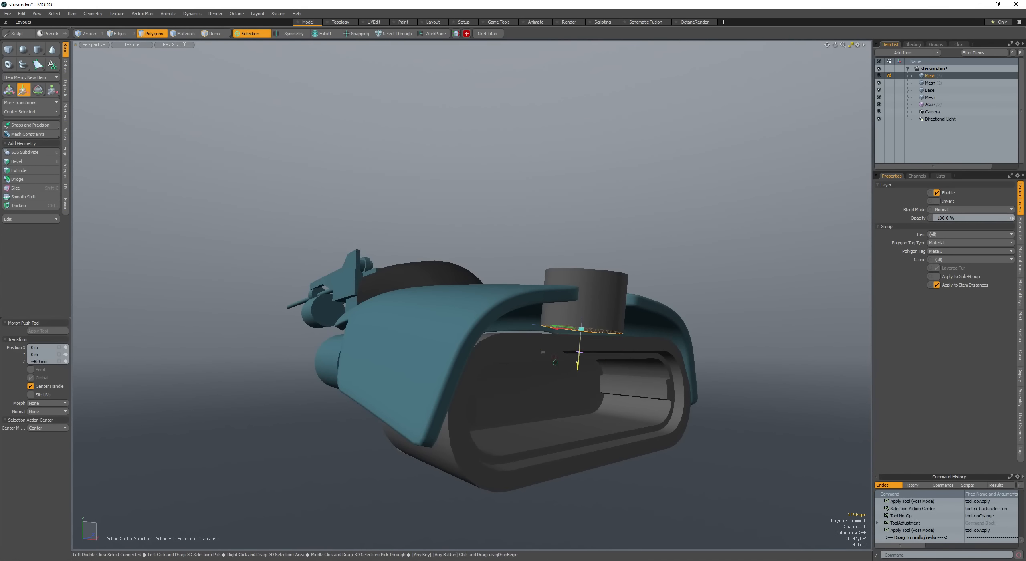
pyautogui.keyDown('alt'); pyautogui.moveTo(579, 352); pyautogui.dragTo(564, 417); pyautogui.keyUp('alt')
# Step: Convert the upright cylinder's top cap selection to its boundary edges and bevel the rim
pyautogui.press('space')
pyautogui.click(581, 333)
pyautogui.hotkey('ctrl', '2')
pyautogui.press('b')
pyautogui.moveTo(583, 326); pyautogui.dragTo(591, 326)
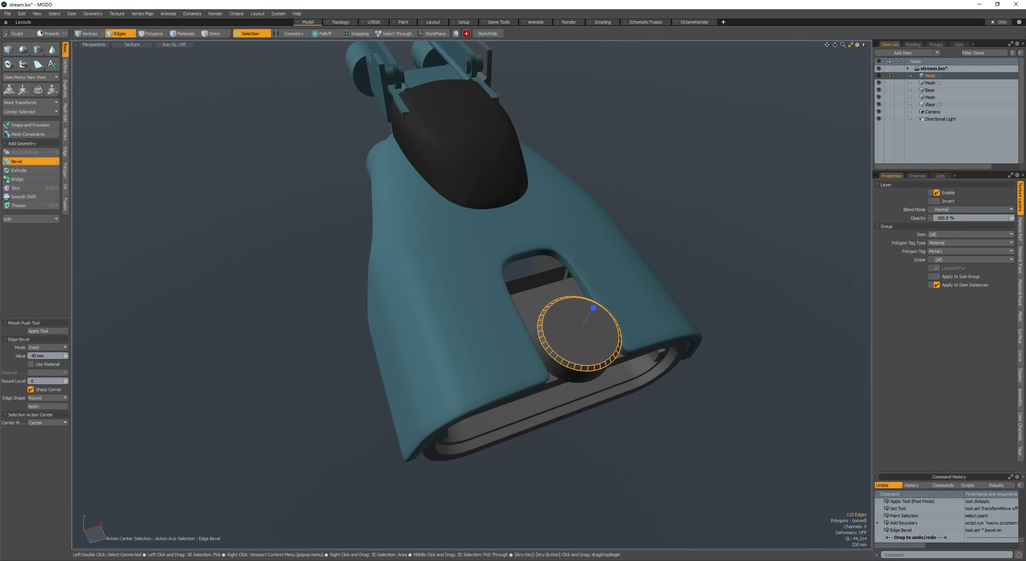
# Step: Select the upright cylinder's top cap and bevel it inward to form concentric inset rings
pyautogui.press('space')
pyautogui.press('space')
pyautogui.click(578, 329)
pyautogui.press('b')
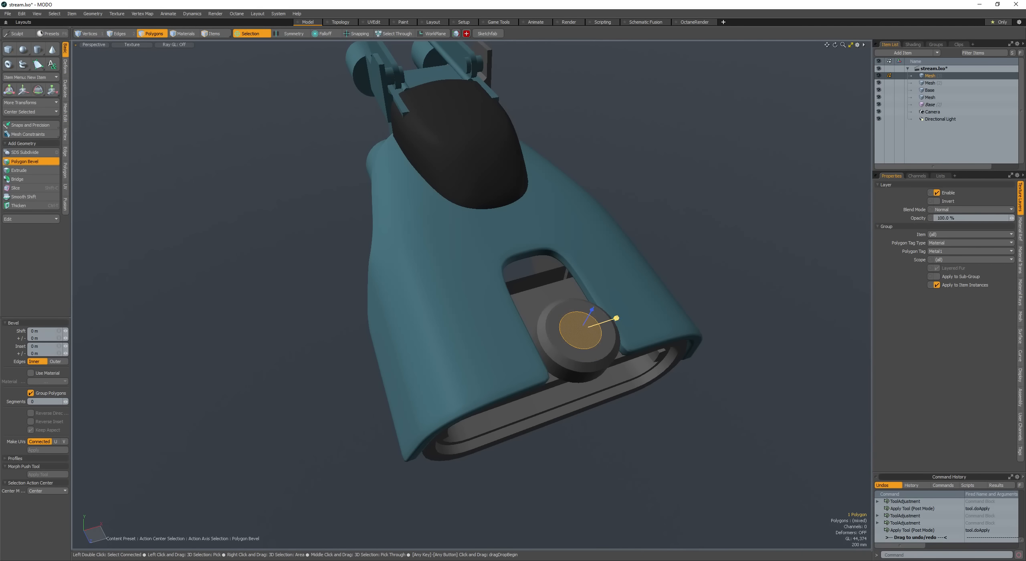
pyautogui.press('space')
# Step: Select the narrow polygon loop on the upright cylinder's top and bevel it
pyautogui.scroll(3, 597, 328)
pyautogui.keyDown('alt'); pyautogui.moveTo(595, 343); pyautogui.dragTo(555, 315); pyautogui.keyUp('alt')
pyautogui.press('b')
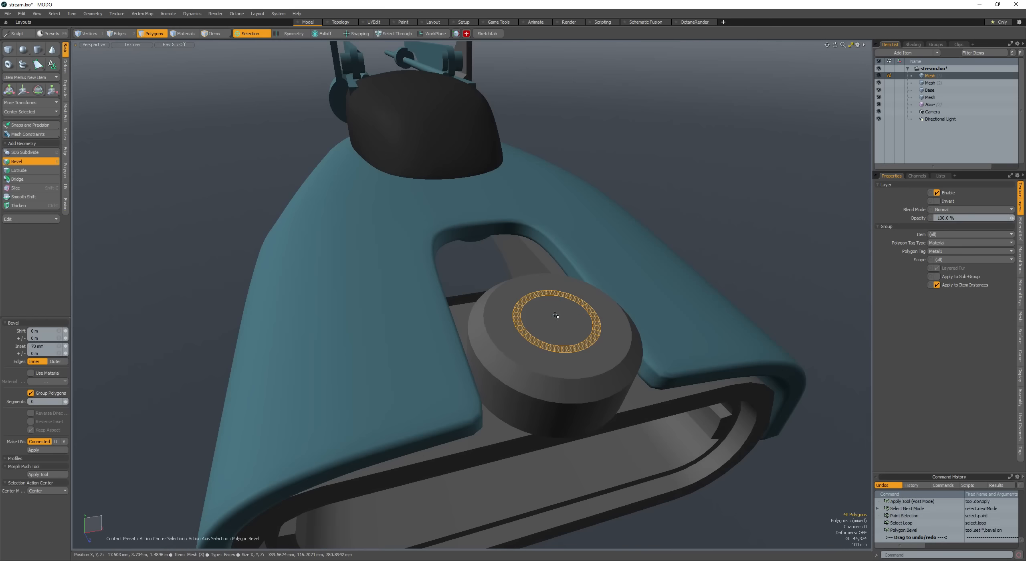
pyautogui.scroll(-4, 558, 320)
pyautogui.keyDown('alt'); pyautogui.moveTo(413, 316); pyautogui.dragTo(368, 353); pyautogui.keyUp('alt')
pyautogui.press('space')
# Step: Add an edge loop around the stepped rear body block above the lower cylinders
pyautogui.click(469, 291)
pyautogui.scroll(-3, 368, 353)
pyautogui.keyDown('alt'); pyautogui.moveTo(315, 324); pyautogui.dragTo(491, 213); pyautogui.keyUp('alt')
pyautogui.press('5')
pyautogui.click(367, 300)
pyautogui.moveTo(366, 301)
pyautogui.keyDown('alt'); pyautogui.mouseDown()
pyautogui.moveTo(440, 287)
pyautogui.moveTo(373, 286)
pyautogui.mouseUp(); pyautogui.keyUp('alt')
pyautogui.click(462, 275)
pyautogui.keyDown('ctrl'); pyautogui.keyDown('alt'); pyautogui.moveTo(462, 275); pyautogui.dragTo(497, 276); pyautogui.keyUp('alt'); pyautogui.keyUp('ctrl')
pyautogui.keyDown('alt'); pyautogui.moveTo(385, 286); pyautogui.dragTo(481, 287); pyautogui.keyUp('alt')
pyautogui.scroll(3, 473, 283)
pyautogui.press('5')
pyautogui.hotkey('alt', 'c')
# Step: Align the rear block's new edge loop flat along the Y axis and shift it about 30 mm
pyautogui.press('space')
pyautogui.press('space')
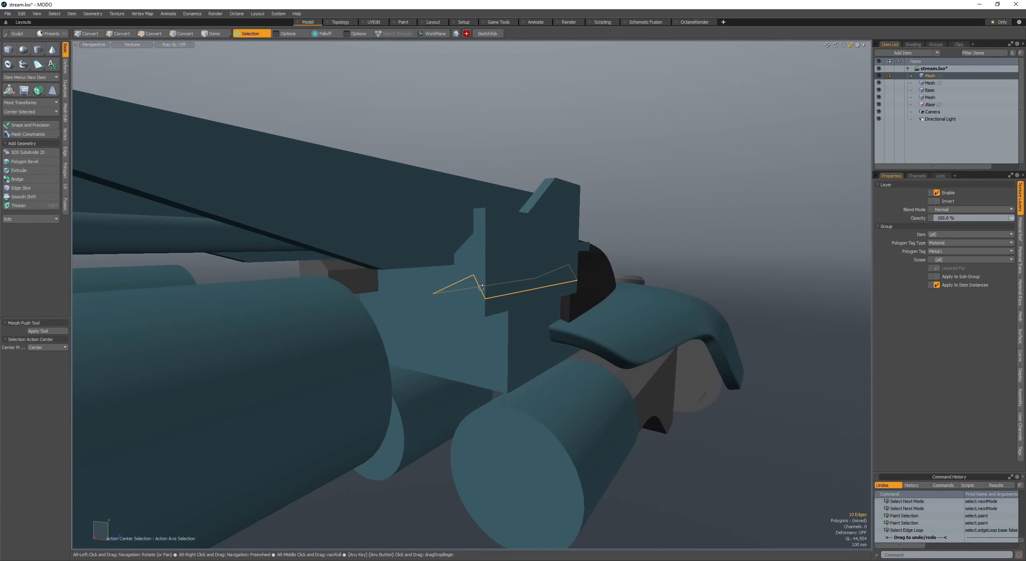
pyautogui.press('w')
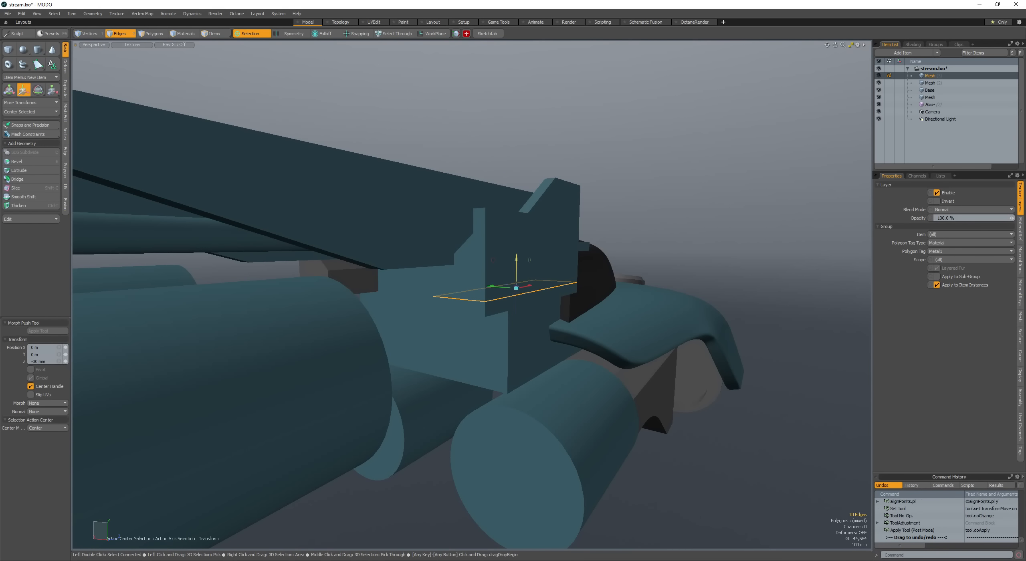
pyautogui.press('space')
pyautogui.press('space')
# Step: Create a cylinder primitive beside the side plate of the rear block, next to the canopy
pyautogui.moveTo(484, 269)
pyautogui.keyDown('alt'); pyautogui.mouseDown()
pyautogui.moveTo(314, 358)
pyautogui.moveTo(401, 299)
pyautogui.moveTo(318, 291)
pyautogui.mouseUp(); pyautogui.keyUp('alt')
pyautogui.click(456, 282)
pyautogui.scroll(-3, 441, 288)
pyautogui.click(396, 310)
pyautogui.scroll(-5, 318, 291)
pyautogui.scroll(4, 401, 285)
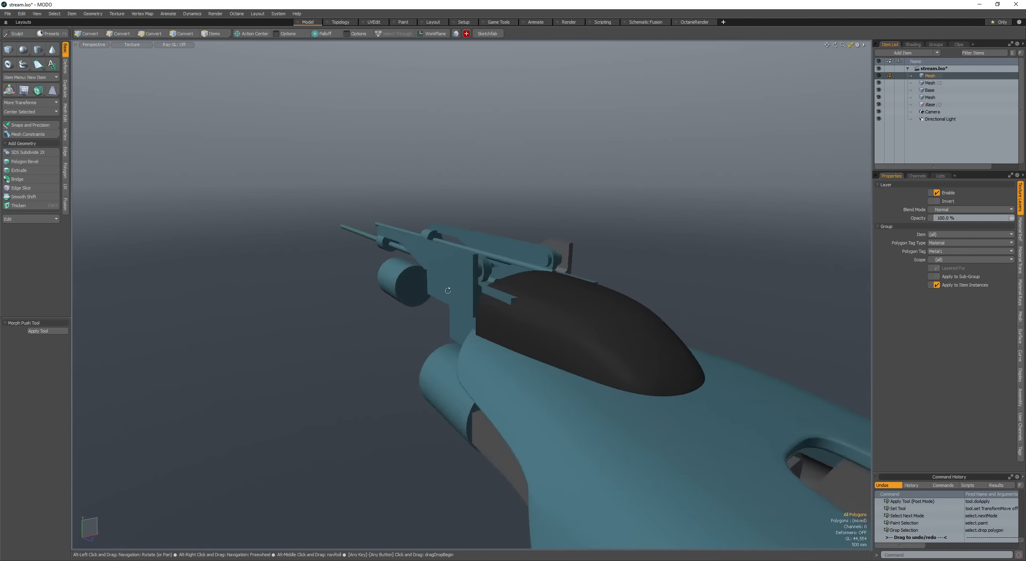
pyautogui.press('c')
pyautogui.moveTo(489, 281)
pyautogui.keyDown('alt'); pyautogui.mouseDown()
pyautogui.moveTo(435, 279)
pyautogui.moveTo(449, 263)
pyautogui.mouseUp(); pyautogui.keyUp('alt')
pyautogui.scroll(4, 445, 277)
pyautogui.keyDown('ctrl'); pyautogui.moveTo(443, 299); pyautogui.dragTo(461, 303); pyautogui.keyUp('ctrl')
pyautogui.moveTo(425, 301)
pyautogui.keyDown('alt'); pyautogui.mouseDown()
pyautogui.moveTo(492, 300)
pyautogui.moveTo(385, 306)
pyautogui.mouseUp(); pyautogui.keyUp('alt')
# Step: Select the new cylinder's connected polygons, then scale and move it against the side plate
pyautogui.press('space')
pyautogui.click(453, 302)
pyautogui.press(']')
pyautogui.press('r')
pyautogui.press('w')
pyautogui.moveTo(374, 304); pyautogui.dragTo(403, 369)
# Step: Move the selected vertices of the side plate to fit it around the new cylinder
pyautogui.press('space')
pyautogui.press('space')
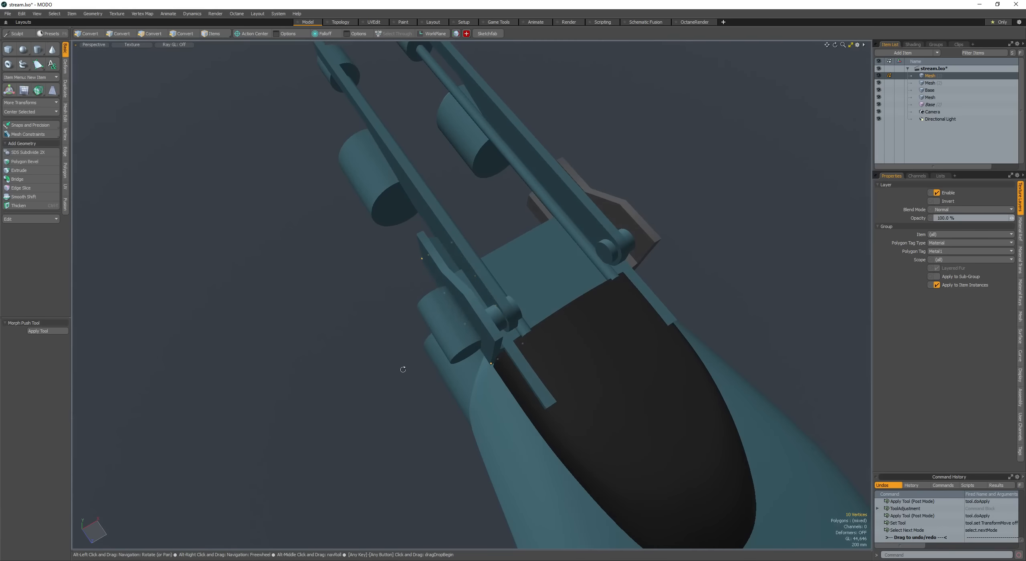
pyautogui.press('w')
pyautogui.keyDown('alt'); pyautogui.moveTo(388, 334); pyautogui.dragTo(386, 372); pyautogui.keyUp('alt')
pyautogui.keyDown('alt'); pyautogui.moveTo(386, 372); pyautogui.dragTo(491, 365); pyautogui.keyUp('alt')
# Step: Reselect the side plate's cylinder and fine-tune its scale and position
pyautogui.press('space')
pyautogui.click(445, 263)
pyautogui.doubleClick(487, 285)
pyautogui.scroll(2, 472, 290)
pyautogui.press('w')
pyautogui.press('r')
pyautogui.press('w')
pyautogui.keyDown('alt'); pyautogui.moveTo(422, 358); pyautogui.dragTo(560, 290); pyautogui.keyUp('alt')
# Step: Delete the grey side plate on the opposite side of the rear block
pyautogui.press('space')
pyautogui.press('space')
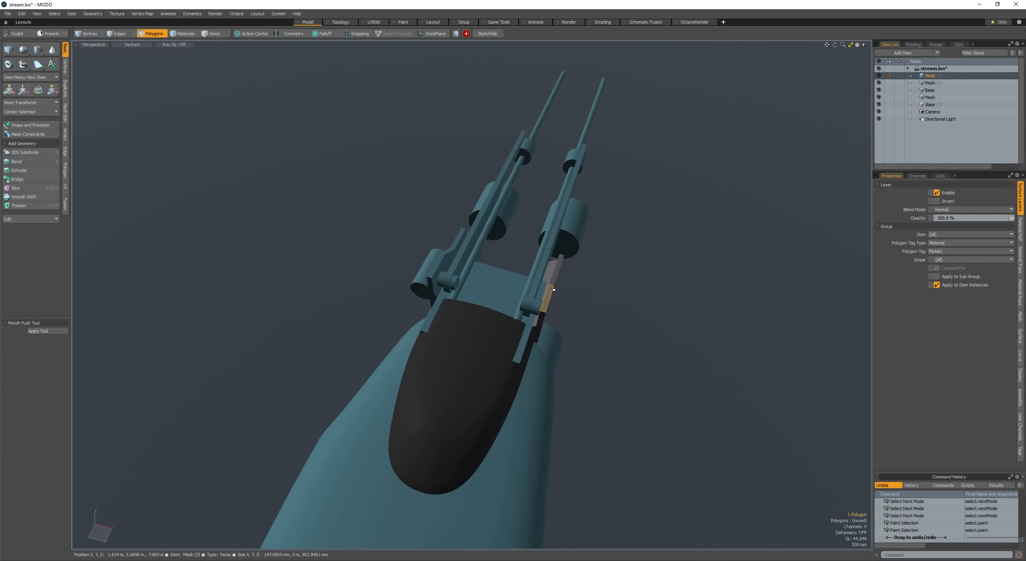
pyautogui.click(447, 265)
pyautogui.keyDown('alt'); pyautogui.moveTo(448, 266); pyautogui.dragTo(507, 233); pyautogui.keyUp('alt')
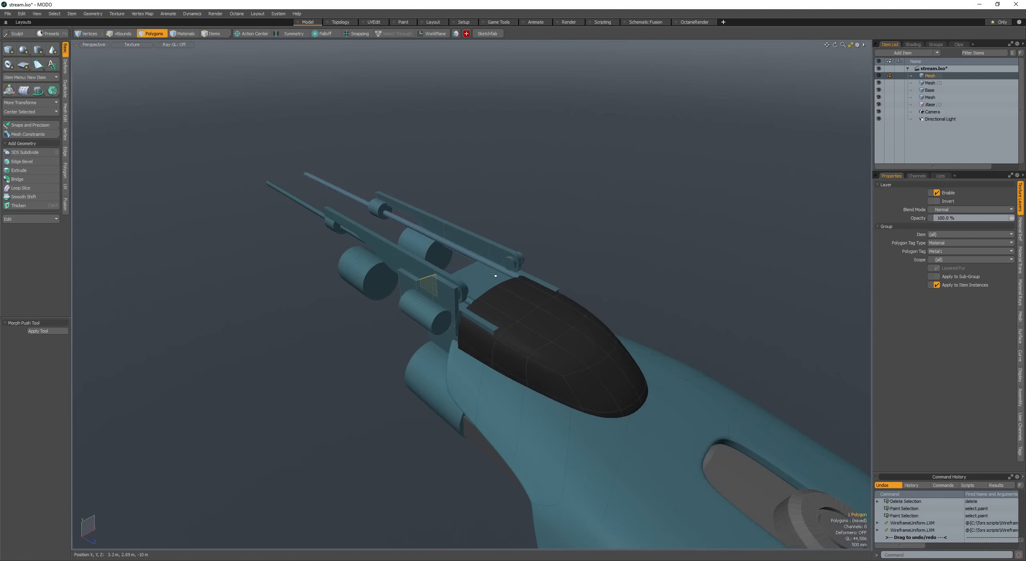
# Step: Isolate the remaining side plate and its cylinder in the selection and cut them from the current mesh
pyautogui.keyDown('alt'); pyautogui.moveTo(493, 275); pyautogui.dragTo(430, 297); pyautogui.keyUp('alt')
pyautogui.click(385, 284)
pyautogui.press('[')
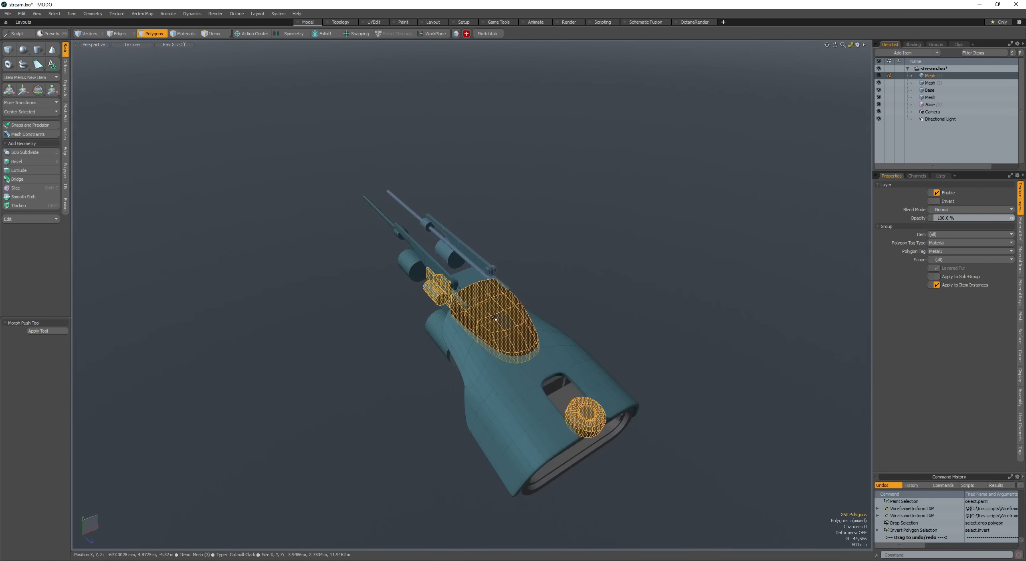
pyautogui.press('space')
pyautogui.keyDown('alt'); pyautogui.moveTo(437, 215); pyautogui.dragTo(418, 256); pyautogui.keyUp('alt')
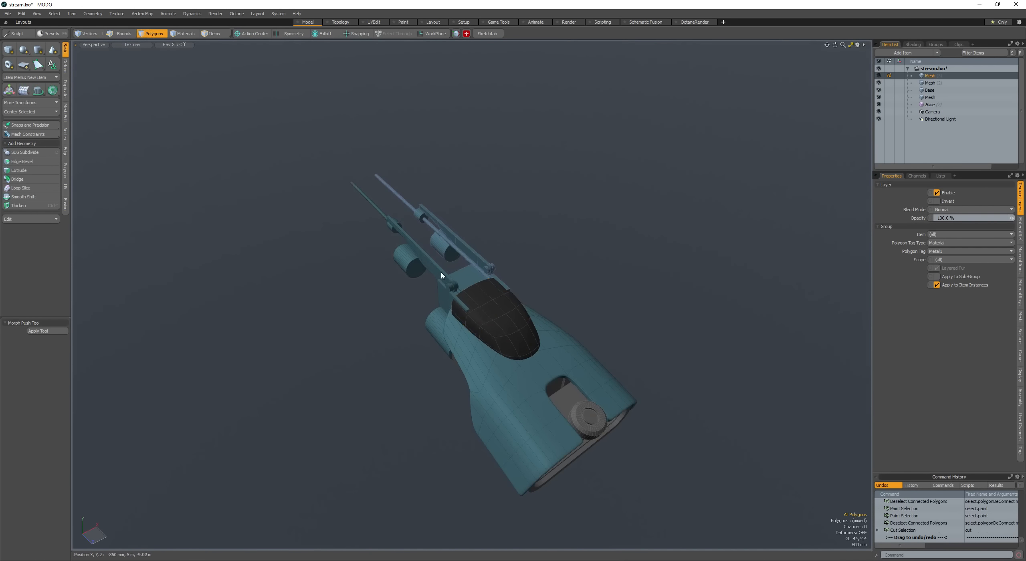
# Step: Paste the side plate and cylinder into the Base mesh and mirror them to the opposite side
pyautogui.click(440, 277)
pyautogui.keyDown('alt'); pyautogui.moveTo(396, 303); pyautogui.dragTo(533, 246); pyautogui.keyUp('alt')
pyautogui.keyDown('alt'); pyautogui.moveTo(510, 249); pyautogui.dragTo(535, 245); pyautogui.keyUp('alt')
# Step: Create a 24-sided cylinder along the Z axis with a 280 mm radius between the rear beams
pyautogui.keyDown('ctrl'); pyautogui.moveTo(483, 230); pyautogui.dragTo(493, 223); pyautogui.keyUp('ctrl')
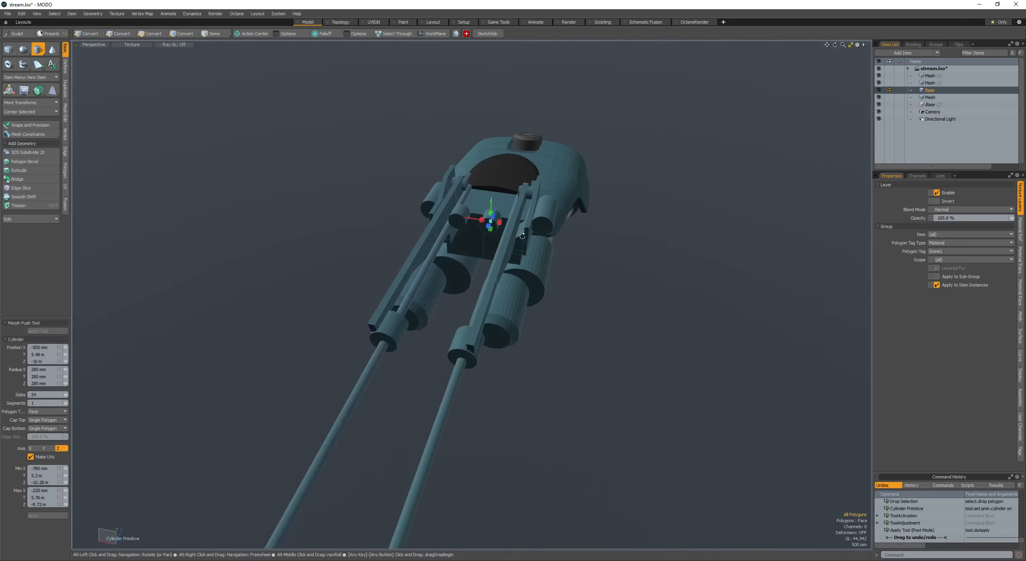
pyautogui.scroll(2, 491, 229)
pyautogui.press('space')
# Step: Stretch the new cylinder along Z and offset it about -60 mm in Y and 80 mm in Z between the rear beams
pyautogui.scroll(3, 489, 230)
pyautogui.doubleClick(489, 231)
pyautogui.keyDown('alt'); pyautogui.moveTo(553, 257); pyautogui.dragTo(496, 274); pyautogui.keyUp('alt')
pyautogui.press('r')
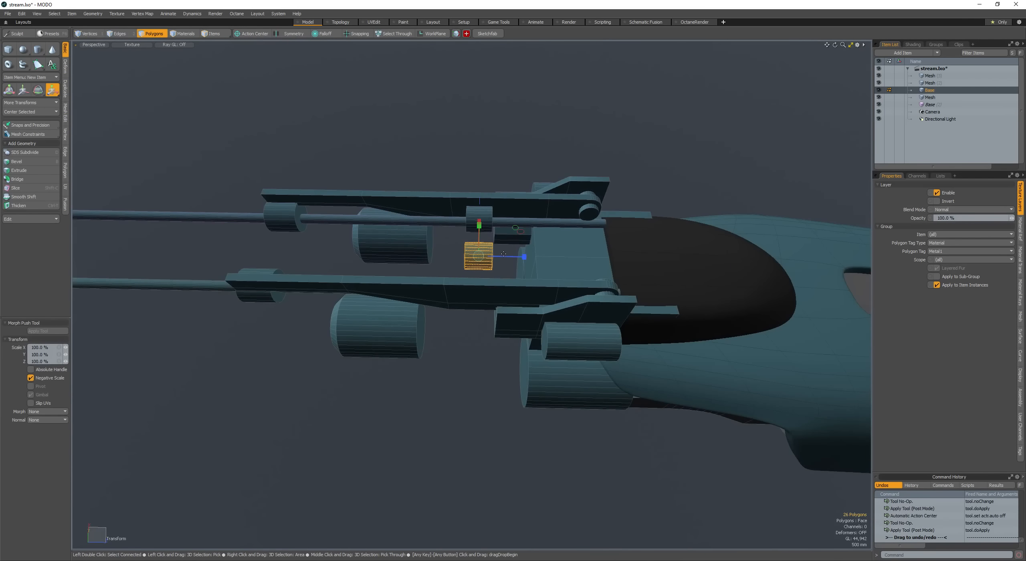
pyautogui.moveTo(683, 259); pyautogui.dragTo(686, 260)
pyautogui.keyDown('alt'); pyautogui.moveTo(569, 256); pyautogui.dragTo(533, 188); pyautogui.keyUp('alt')
pyautogui.press('w')
pyautogui.moveTo(502, 202); pyautogui.dragTo(501, 195)
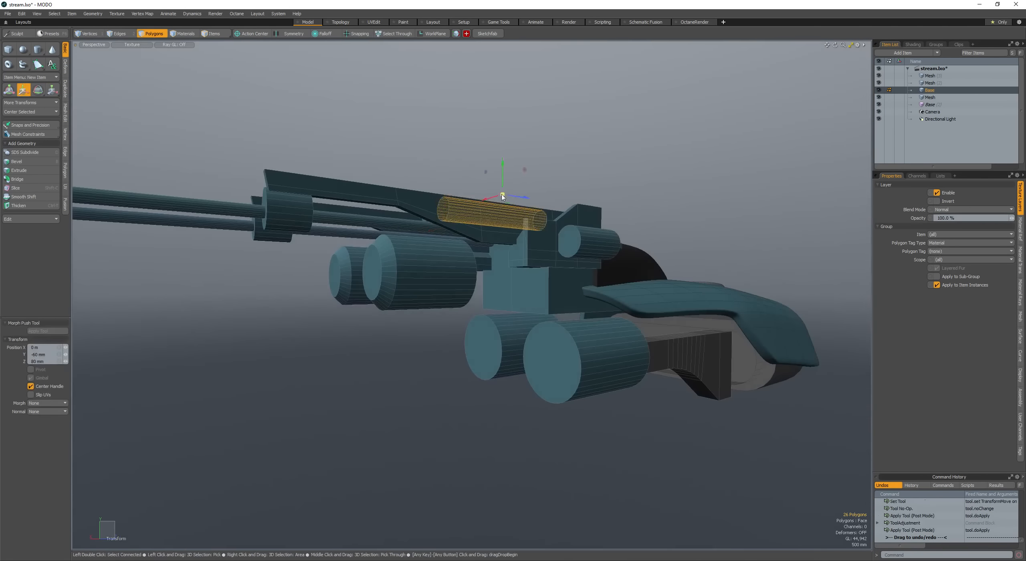
pyautogui.press('space')
pyautogui.press('space')
# Step: Examine the rear beams, cylinders and hull from the side and below
pyautogui.keyDown('alt'); pyautogui.moveTo(405, 208); pyautogui.dragTo(460, 240); pyautogui.keyUp('alt')
pyautogui.scroll(-5, 418, 282)
pyautogui.press('F3')
pyautogui.press('F3')
pyautogui.press('F3')
pyautogui.press('F3')
pyautogui.scroll(5, 578, 308)
pyautogui.moveTo(591, 309)
pyautogui.keyDown('alt'); pyautogui.mouseDown()
pyautogui.moveTo(486, 273)
pyautogui.moveTo(461, 285)
pyautogui.moveTo(486, 295)
pyautogui.moveTo(481, 303)
pyautogui.moveTo(441, 291)
pyautogui.moveTo(502, 296)
pyautogui.moveTo(447, 306)
pyautogui.moveTo(460, 284)
pyautogui.moveTo(449, 211)
pyautogui.moveTo(425, 198)
pyautogui.mouseUp(); pyautogui.keyUp('alt')
pyautogui.press('space')
pyautogui.press('space')
pyautogui.press('space')
pyautogui.click(502, 295)
pyautogui.click(469, 295)
pyautogui.press('w')
pyautogui.press('space')
pyautogui.press('w')
pyautogui.hotkey('ctrl', 'z')
pyautogui.press('space')
# Step: Create a box beside the lower hull and select all of its polygons
pyautogui.press('c')
pyautogui.moveTo(424, 198); pyautogui.dragTo(487, 247)
pyautogui.moveTo(472, 243); pyautogui.dragTo(330, 297)
pyautogui.press('space')
pyautogui.doubleClick(477, 221)
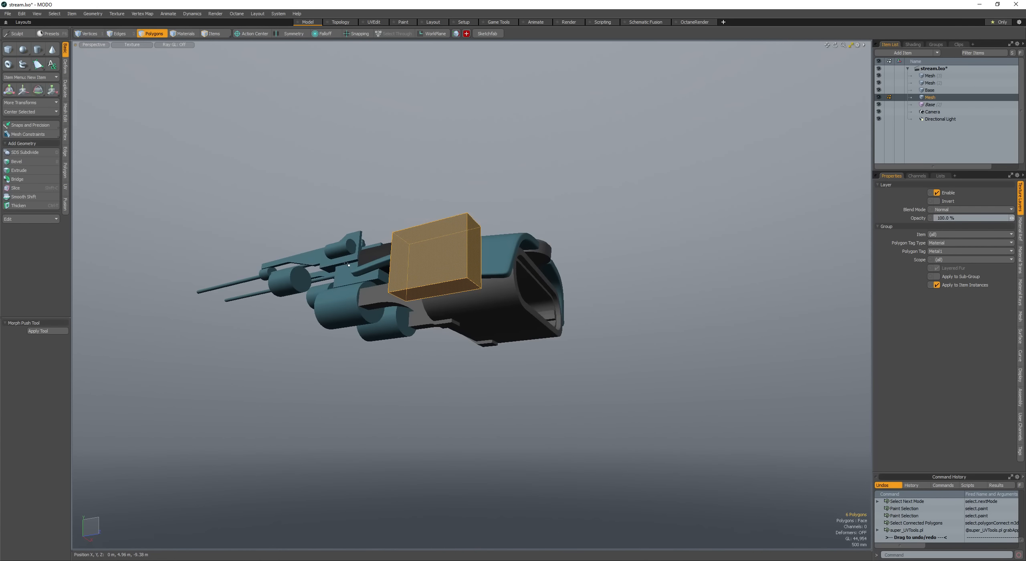
# Step: Cut the box from the current mesh and paste it into the Base mesh
pyautogui.keyDown('alt'); pyautogui.moveTo(342, 241); pyautogui.dragTo(366, 295); pyautogui.keyUp('alt')
pyautogui.hotkey('ctrl', 'x')
pyautogui.press('space')
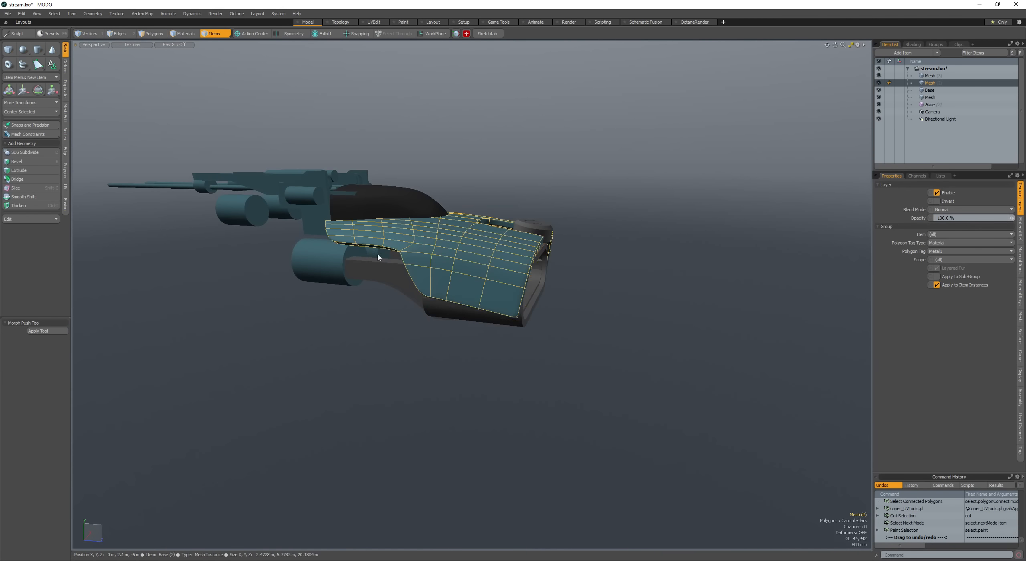
pyautogui.click(328, 266)
pyautogui.press('space')
pyautogui.hotkey('ctrl', 'v')
# Step: Scale the pasted box flatter and move it beneath the lower side of the front hull
pyautogui.keyDown('alt'); pyautogui.moveTo(477, 261); pyautogui.dragTo(455, 342); pyautogui.keyUp('alt')
pyautogui.press('w')
pyautogui.keyDown('alt'); pyautogui.moveTo(377, 289); pyautogui.dragTo(450, 260); pyautogui.keyUp('alt')
pyautogui.press('r')
pyautogui.moveTo(479, 296); pyautogui.dragTo(480, 315)
pyautogui.keyDown('alt'); pyautogui.moveTo(469, 289); pyautogui.dragTo(379, 309); pyautogui.keyUp('alt')
pyautogui.press('w')
pyautogui.moveTo(391, 312); pyautogui.dragTo(511, 305)
pyautogui.moveTo(488, 300); pyautogui.dragTo(515, 290)
# Step: Add an edge loop around the box under the hull and bevel it with a value of 1 m
pyautogui.press('space')
pyautogui.press('space')
pyautogui.press('space')
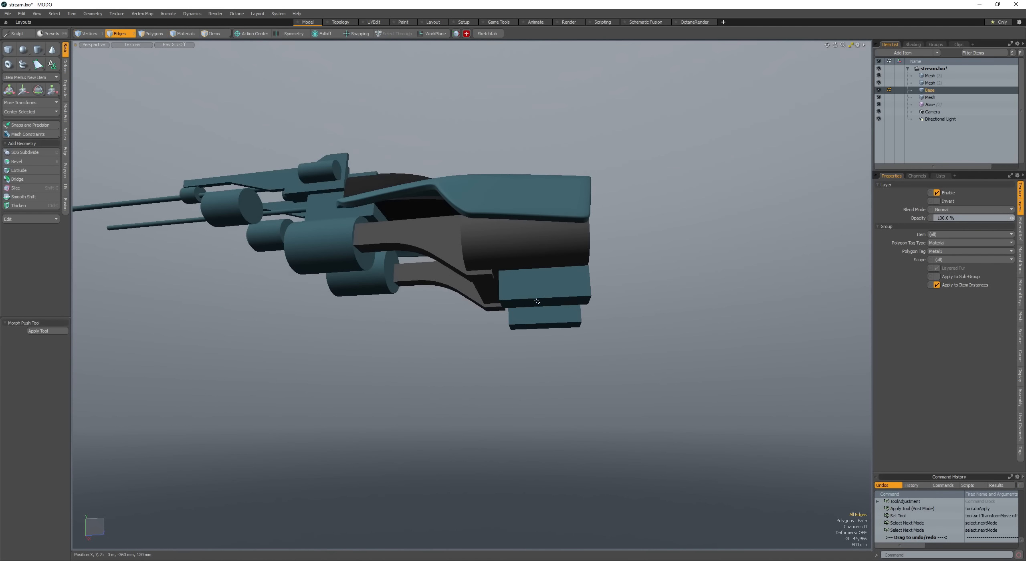
pyautogui.click(537, 299)
pyautogui.hotkey('alt', 'c')
pyautogui.press('space')
pyautogui.press('space')
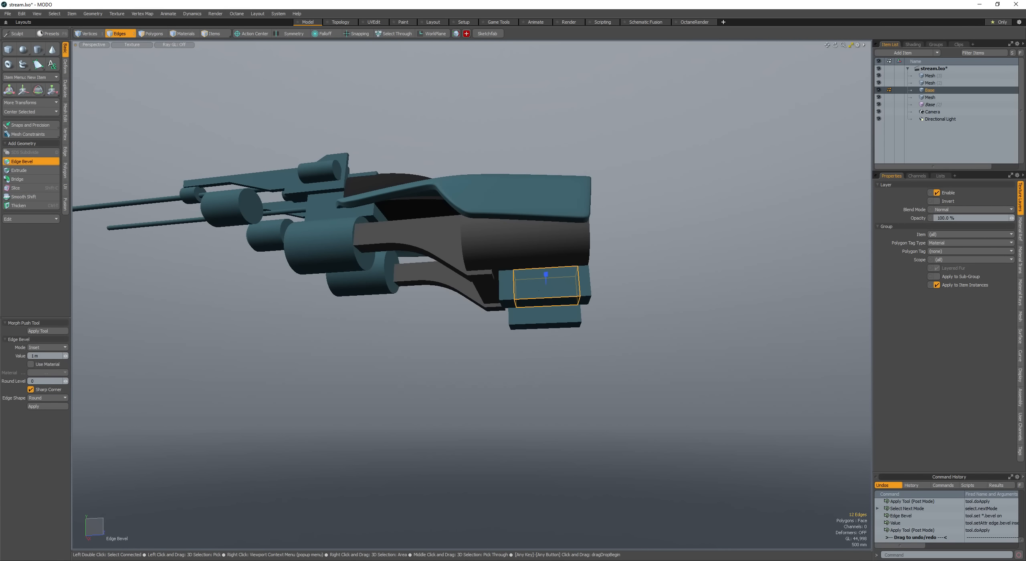
# Step: Move the lower part of the sliced box to give its underside a sloped step
pyautogui.click(515, 304)
pyautogui.press('w')
pyautogui.keyDown('alt'); pyautogui.moveTo(514, 307); pyautogui.dragTo(505, 282); pyautogui.keyUp('alt')
pyautogui.press('space')
pyautogui.press('w')
pyautogui.keyDown('alt'); pyautogui.moveTo(505, 282); pyautogui.dragTo(468, 283); pyautogui.keyUp('alt')
pyautogui.press('space')
# Step: Select the whole stepped block and move it up against the hull's lower side
pyautogui.doubleClick(497, 281)
pyautogui.keyDown('alt'); pyautogui.keyDown('shift'); pyautogui.moveTo(468, 283); pyautogui.dragTo(479, 306); pyautogui.keyUp('shift'); pyautogui.keyUp('alt')
pyautogui.scroll(2, 505, 307)
pyautogui.keyDown('alt'); pyautogui.keyDown('shift'); pyautogui.moveTo(479, 307); pyautogui.dragTo(503, 289); pyautogui.keyUp('shift'); pyautogui.keyUp('alt')
pyautogui.press('w')
pyautogui.keyDown('alt'); pyautogui.moveTo(504, 290); pyautogui.dragTo(419, 301); pyautogui.keyUp('alt')
# Step: Bevel the block's outer lower edge into a rounded profile and adjust its shape to follow the hull
pyautogui.press('space')
pyautogui.hotkey('ctrl', '2')
pyautogui.scroll(3, 478, 266)
pyautogui.press('b')
pyautogui.press('space')
pyautogui.hotkey('shift', 'm')
pyautogui.press('Return')
pyautogui.press('Return')
pyautogui.press('w')
pyautogui.moveTo(419, 302); pyautogui.dragTo(392, 297)
pyautogui.keyDown('alt'); pyautogui.moveTo(392, 297); pyautogui.dragTo(438, 279); pyautogui.keyUp('alt')
pyautogui.keyDown('alt'); pyautogui.moveTo(439, 279); pyautogui.dragTo(469, 297); pyautogui.keyUp('alt')
pyautogui.press('space')
# Step: Select the lower rim polygons of the upper hull shell with X symmetry and align them flat in Y
pyautogui.scroll(-4, 546, 335)
pyautogui.keyDown('alt'); pyautogui.moveTo(587, 300); pyautogui.dragTo(529, 325); pyautogui.keyUp('alt')
pyautogui.press('KP_5')
pyautogui.press('KP_5')
pyautogui.keyDown('alt'); pyautogui.moveTo(529, 326); pyautogui.dragTo(477, 327); pyautogui.keyUp('alt')
pyautogui.keyDown('ctrl'); pyautogui.keyDown('alt'); pyautogui.moveTo(477, 327); pyautogui.dragTo(508, 313); pyautogui.keyUp('alt'); pyautogui.keyUp('ctrl')
pyautogui.scroll(4, 455, 303)
pyautogui.press('5')
pyautogui.click(455, 303)
pyautogui.press('5')
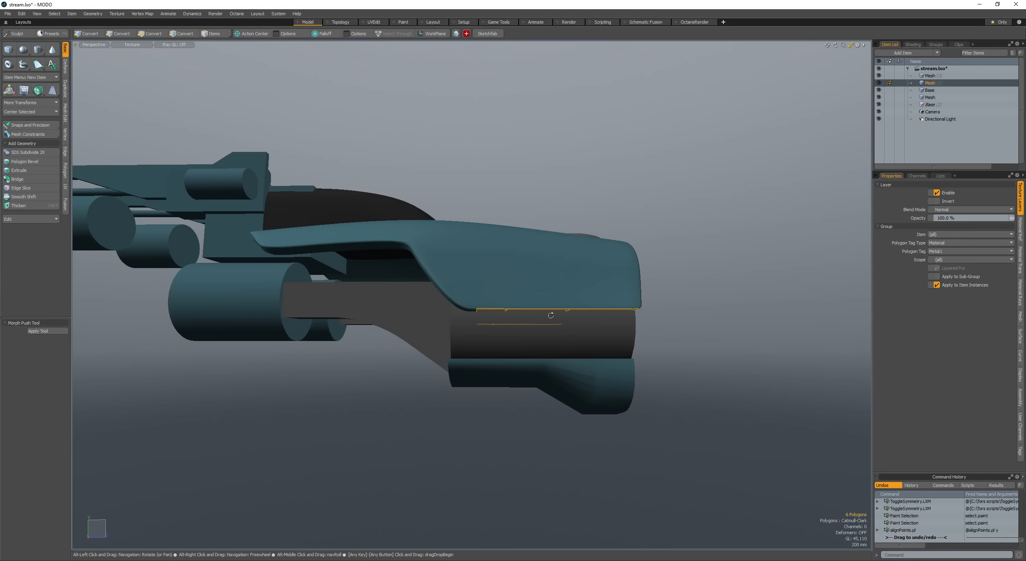
# Step: Move the aligned lower rim of the upper hull shell down about 300 mm
pyautogui.press('w')
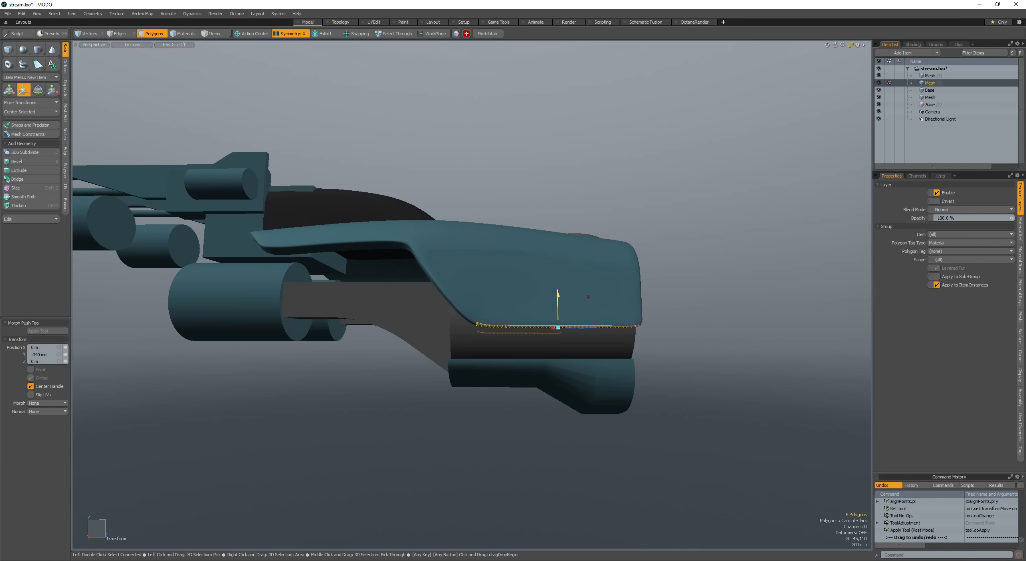
pyautogui.keyDown('alt'); pyautogui.moveTo(588, 297); pyautogui.dragTo(409, 311); pyautogui.keyUp('alt')
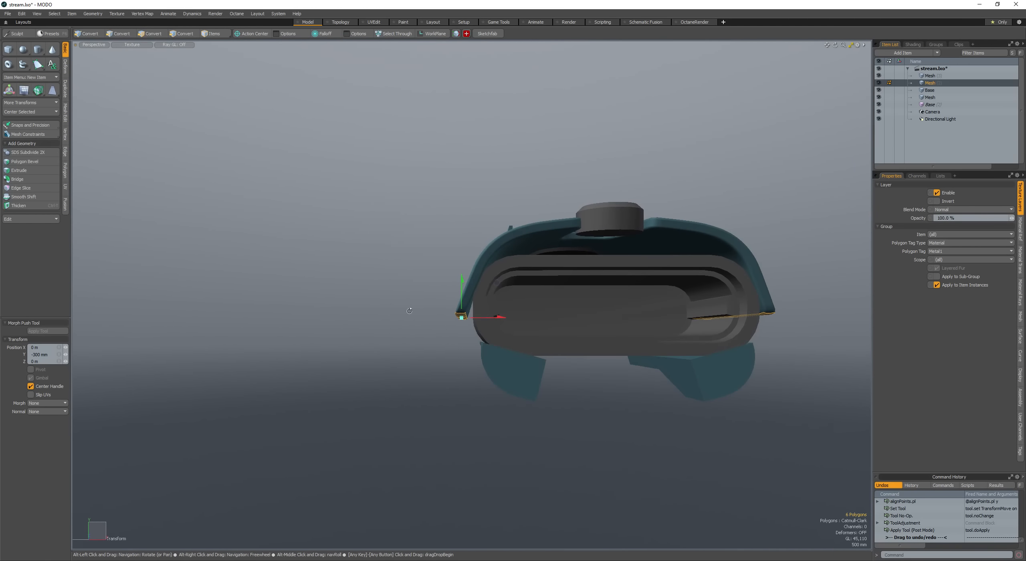
pyautogui.keyDown('alt'); pyautogui.moveTo(502, 283); pyautogui.dragTo(573, 295); pyautogui.keyUp('alt')
pyautogui.press('space')
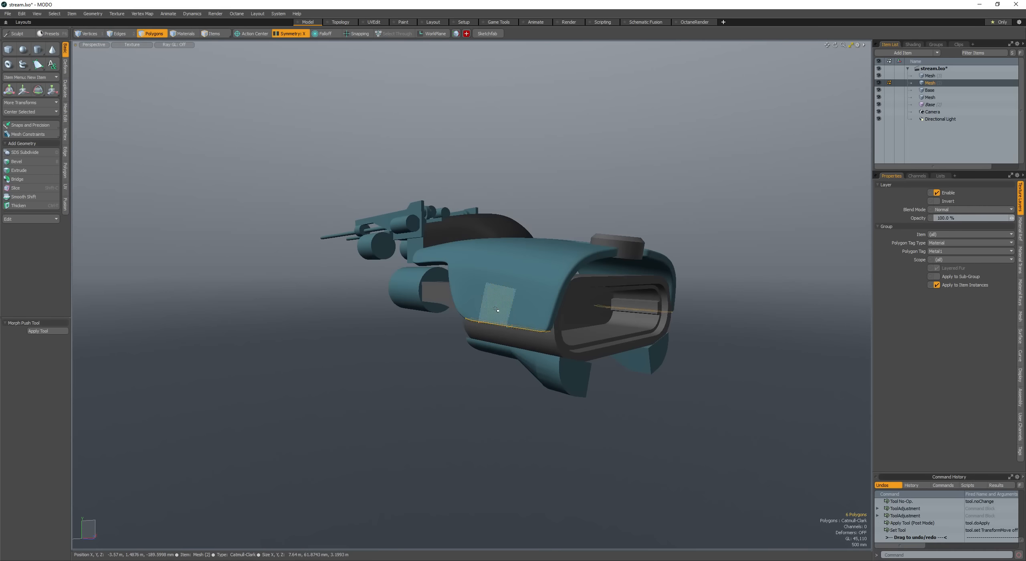
# Step: Add an edge loop across the side of the upper hull shell and adjust its position
pyautogui.doubleClick(499, 300)
pyautogui.press('space')
pyautogui.press('space')
pyautogui.keyDown('alt'); pyautogui.moveTo(499, 301); pyautogui.dragTo(441, 269); pyautogui.keyUp('alt')
pyautogui.click(482, 299)
pyautogui.hotkey('alt', 'c')
pyautogui.press('space')
pyautogui.press('w')
pyautogui.press('space')
pyautogui.press('space')
# Step: Convert the upper hull shell to plain faces and adjust the small rim face at its lower corner
pyautogui.doubleClick(511, 304)
pyautogui.press('Tab')
pyautogui.scroll(4, 508, 303)
pyautogui.press('space')
pyautogui.press('space')
pyautogui.press('space')
pyautogui.click(438, 273)
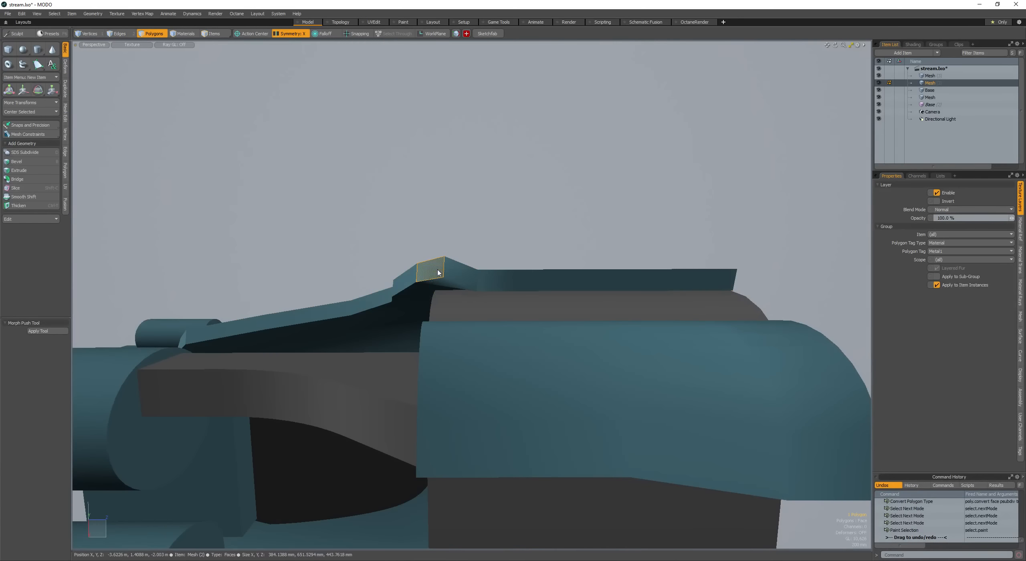
pyautogui.press('w')
pyautogui.press('space')
# Step: Move the straight lower rim faces of the hull shell and convert the shell back to Catmull-Clark subdivision
pyautogui.moveTo(461, 280)
pyautogui.mouseDown()
pyautogui.moveTo(661, 284)
pyautogui.moveTo(622, 300)
pyautogui.moveTo(576, 283)
pyautogui.mouseUp()
pyautogui.doubleClick(495, 283)
pyautogui.press('w')
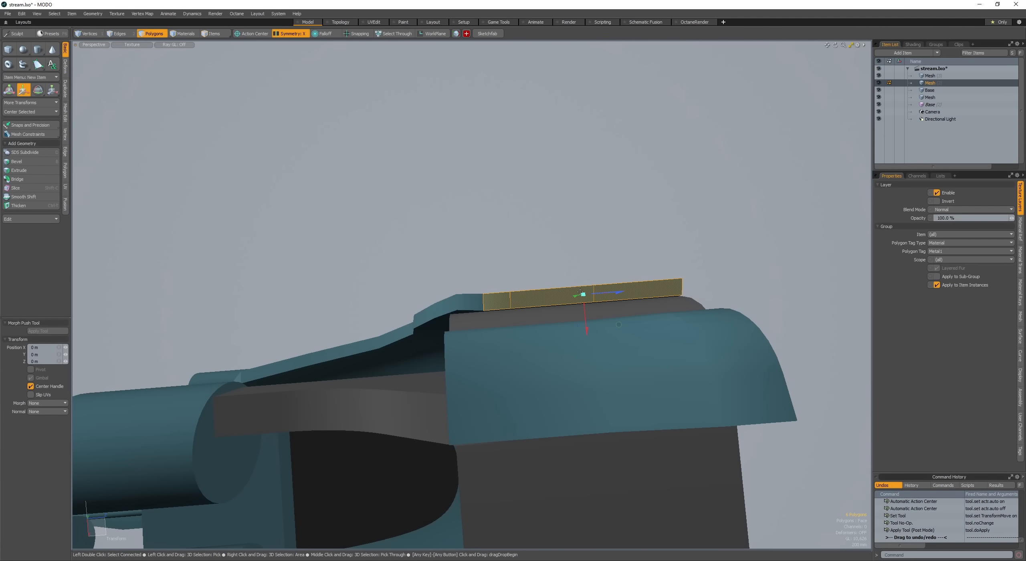
pyautogui.keyDown('alt'); pyautogui.moveTo(591, 273); pyautogui.dragTo(562, 245); pyautogui.keyUp('alt')
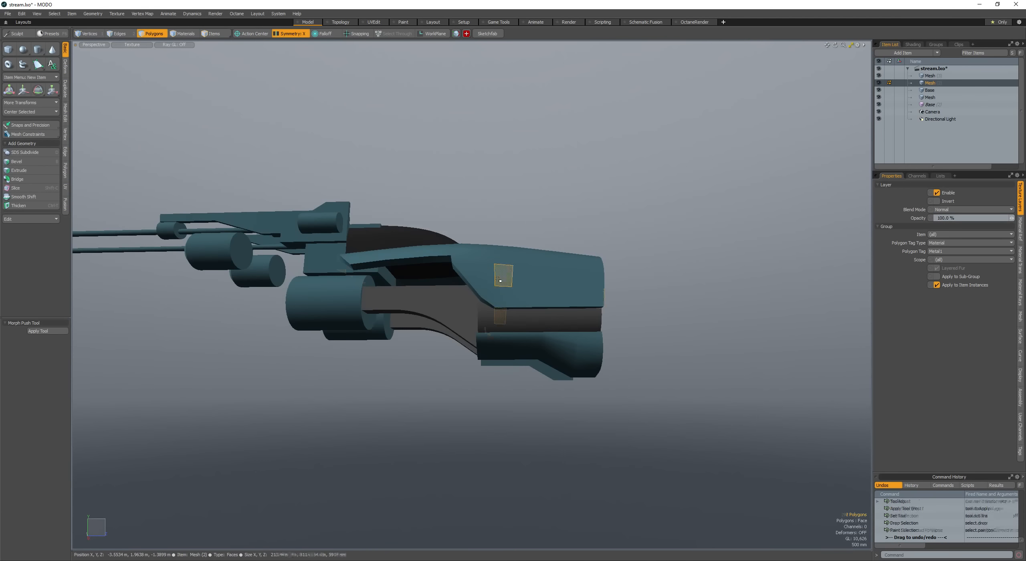
pyautogui.click(483, 268)
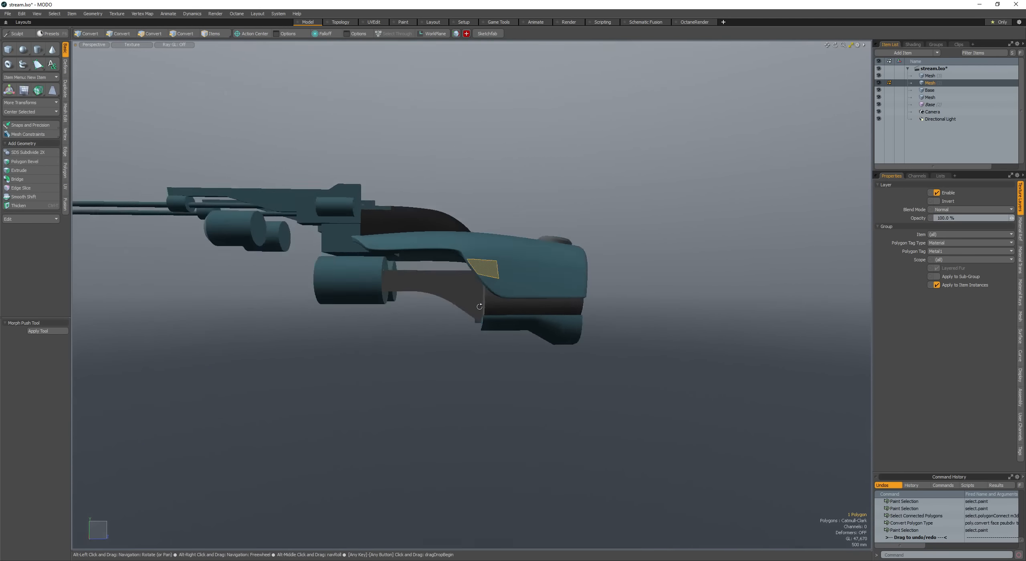
# Step: Examine the upper hull shell and the lower side blocks from the side and the front
pyautogui.keyDown('alt'); pyautogui.moveTo(480, 307); pyautogui.dragTo(473, 312); pyautogui.keyUp('alt')
pyautogui.doubleClick(535, 290)
pyautogui.scroll(3, 541, 286)
pyautogui.keyDown('alt'); pyautogui.moveTo(542, 286); pyautogui.dragTo(479, 261); pyautogui.keyUp('alt')
pyautogui.click(442, 310)
pyautogui.scroll(4, 545, 279)
pyautogui.scroll(-4, 541, 277)
pyautogui.hotkey('shift', 'space')
pyautogui.click(539, 300)
pyautogui.hotkey('shift', 'space')
pyautogui.hotkey('shift', 'space')
pyautogui.click(432, 207)
pyautogui.hotkey('shift', 'space')
pyautogui.keyDown('alt'); pyautogui.moveTo(392, 258); pyautogui.dragTo(422, 263); pyautogui.keyUp('alt')
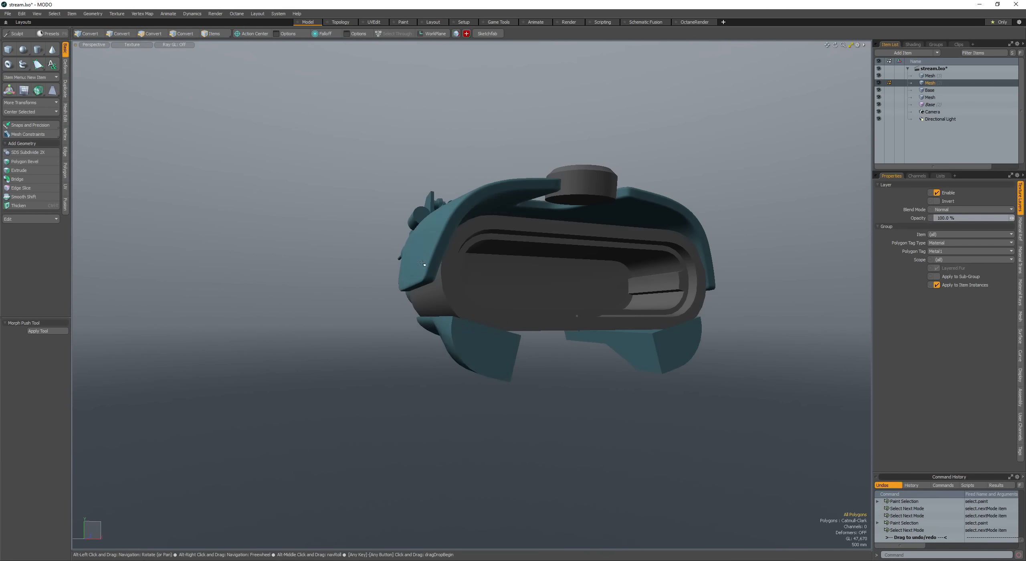
# Step: Draw a cylinder inside the rounded recess at the rear of the hull
pyautogui.hotkey('shift', 'space')
pyautogui.click(452, 329)
pyautogui.hotkey('shift', 'space')
pyautogui.keyDown('alt'); pyautogui.moveTo(453, 329); pyautogui.dragTo(420, 324); pyautogui.keyUp('alt')
pyautogui.click(38, 50)
pyautogui.keyDown('ctrl'); pyautogui.moveTo(475, 276); pyautogui.dragTo(518, 279); pyautogui.keyUp('ctrl')
pyautogui.moveTo(517, 279)
pyautogui.keyDown('alt'); pyautogui.mouseDown()
pyautogui.moveTo(510, 300)
pyautogui.moveTo(507, 289)
pyautogui.moveTo(470, 284)
pyautogui.mouseUp(); pyautogui.keyUp('alt')
pyautogui.press('space')
pyautogui.press('space')
pyautogui.press('space')
# Step: Scale the new cylinder and move it along its length to seat it in the rear recess
pyautogui.doubleClick(507, 287)
pyautogui.press('r')
pyautogui.keyDown('alt'); pyautogui.moveTo(470, 284); pyautogui.dragTo(542, 286); pyautogui.keyUp('alt')
pyautogui.press('w')
pyautogui.moveTo(542, 285); pyautogui.dragTo(396, 283)
pyautogui.moveTo(396, 282); pyautogui.dragTo(393, 286)
pyautogui.keyDown('alt'); pyautogui.moveTo(393, 287); pyautogui.dragTo(448, 278); pyautogui.keyUp('alt')
pyautogui.press('space')
# Step: Bevel the cylinder's end face repeatedly into a stepped, recessed nozzle opening on both sides
pyautogui.scroll(5, 474, 278)
pyautogui.press('w')
pyautogui.keyDown('alt'); pyautogui.moveTo(448, 278); pyautogui.dragTo(508, 282); pyautogui.keyUp('alt')
pyautogui.press('b')
pyautogui.press('space')
pyautogui.click(499, 271)
pyautogui.press('b')
pyautogui.click(513, 278)
pyautogui.keyDown('shift'); pyautogui.click(513, 277); pyautogui.keyUp('shift')
pyautogui.keyDown('alt'); pyautogui.moveTo(508, 282); pyautogui.dragTo(595, 314); pyautogui.keyUp('alt')
pyautogui.keyDown('shift'); pyautogui.click(416, 255); pyautogui.keyUp('shift')
pyautogui.scroll(-3, 485, 283)
pyautogui.press('space')
# Step: Select the whole nozzle cylinder and adjust its position within the rear recess
pyautogui.doubleClick(485, 283)
pyautogui.scroll(4, 484, 283)
pyautogui.press('w')
pyautogui.scroll(-3, 569, 301)
pyautogui.press('space')
pyautogui.click(645, 312)
# Step: Add a single edge loop around the side wall of the nozzle cylinders
pyautogui.scroll(4, 596, 314)
pyautogui.click(524, 268)
pyautogui.keyDown('shift'); pyautogui.click(527, 282); pyautogui.keyUp('shift')
pyautogui.hotkey('alt', 'c')
pyautogui.click(528, 283)
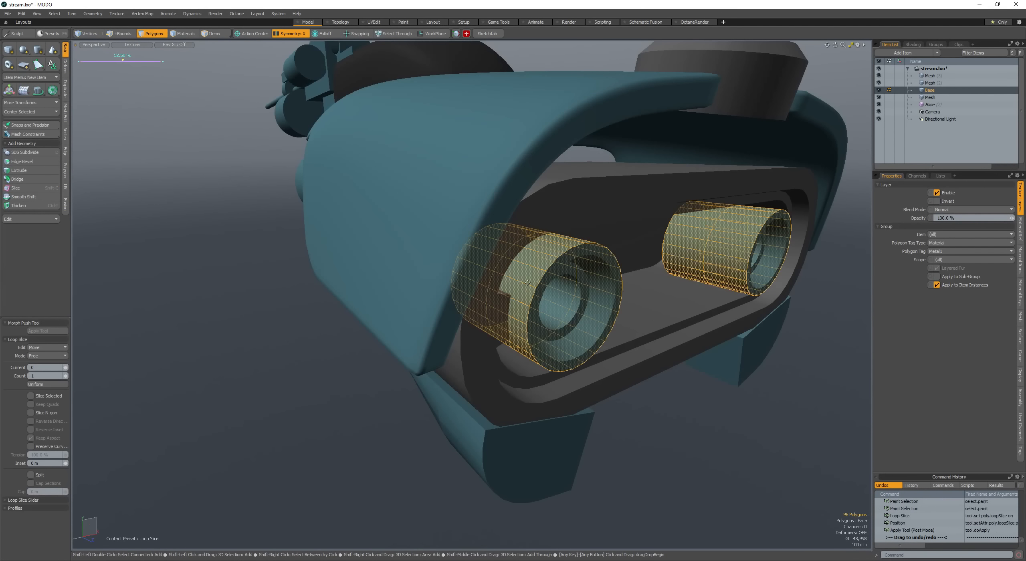
pyautogui.press('space')
# Step: Select a repeating pattern of side faces around the nozzle cylinders and bevel them into grooves
pyautogui.click(514, 285)
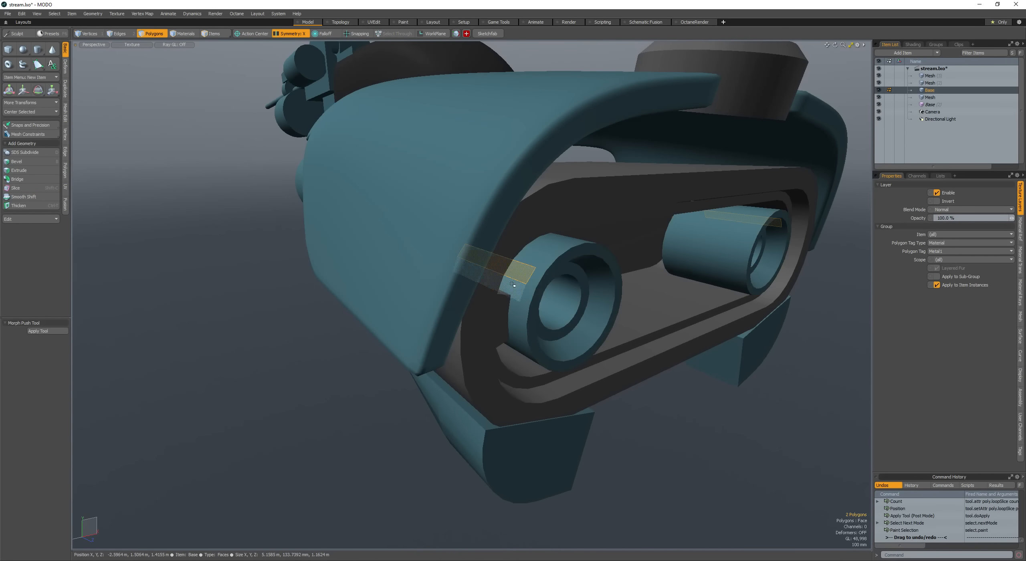
pyautogui.press('Up')
pyautogui.press('Up')
pyautogui.press('Up')
pyautogui.press('Up')
pyautogui.press('Up')
pyautogui.press('b')
pyautogui.keyDown('alt'); pyautogui.moveTo(539, 249); pyautogui.dragTo(608, 385); pyautogui.keyUp('alt')
pyautogui.click(528, 286)
pyautogui.press('space')
pyautogui.click(521, 295)
pyautogui.scroll(-2, 566, 260)
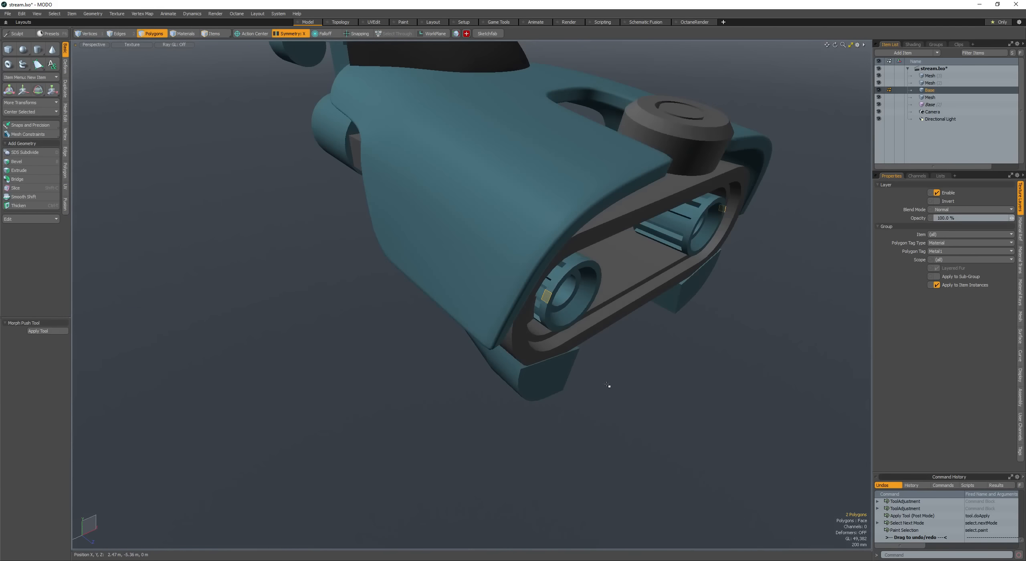
# Step: Give the nozzle cylinders the dark material of the recess and paste a duplicate of them
pyautogui.doubleClick(568, 303)
pyautogui.keyDown('alt'); pyautogui.moveTo(568, 303); pyautogui.dragTo(519, 265); pyautogui.keyUp('alt')
pyautogui.hotkey('shift', 'space')
pyautogui.keyDown('shift'); pyautogui.click(545, 371); pyautogui.keyUp('shift')
pyautogui.hotkey('shift', 'space')
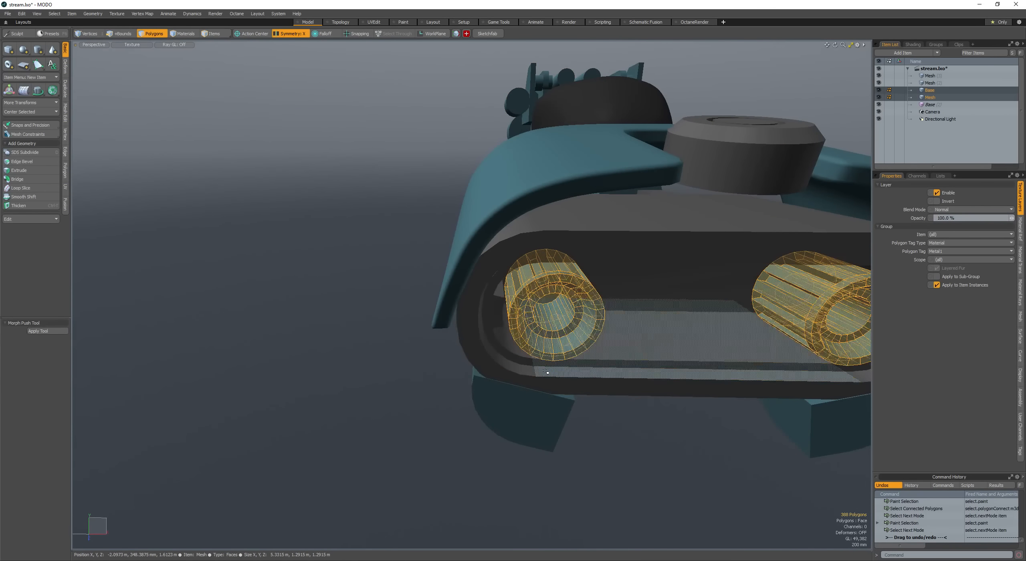
pyautogui.click(546, 371)
pyautogui.scroll(-4, 545, 371)
pyautogui.keyDown('alt'); pyautogui.moveTo(546, 371); pyautogui.dragTo(548, 324); pyautogui.keyUp('alt')
pyautogui.hotkey('ctrl', 'z')
pyautogui.hotkey('ctrl', 'c')
pyautogui.hotkey('ctrl', 'v')
# Step: Move the duplicate nozzles inward beside each other in the middle of the rear recess and save the scene
pyautogui.press('w')
pyautogui.press('space')
pyautogui.press('space')
pyautogui.click(582, 414)
pyautogui.press('space')
pyautogui.press('space')
pyautogui.scroll(4, 575, 394)
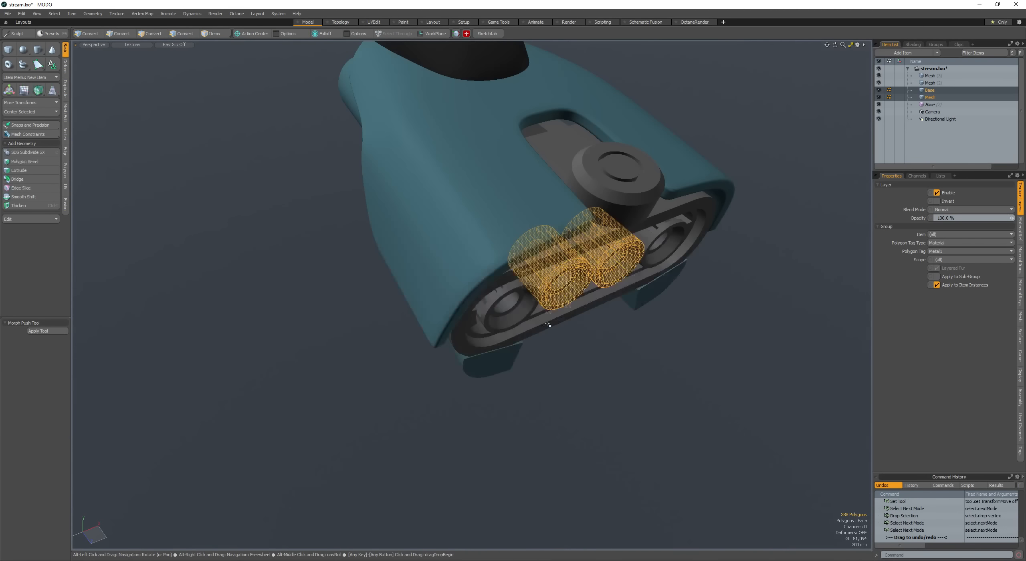
pyautogui.press('w')
pyautogui.scroll(2, 549, 324)
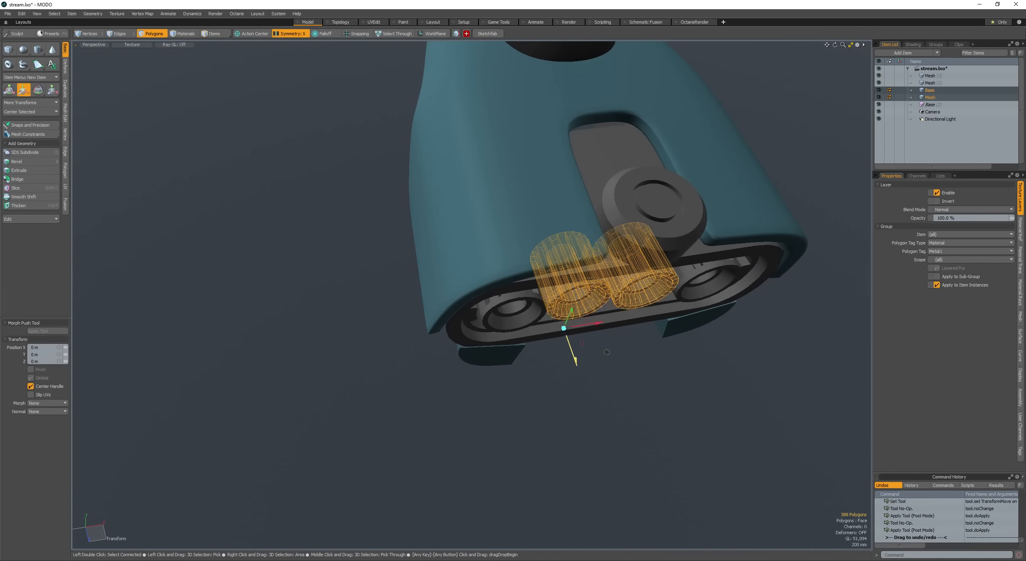
pyautogui.press('space')
pyautogui.click(576, 350)
pyautogui.scroll(-4, 571, 293)
pyautogui.keyDown('alt'); pyautogui.moveTo(576, 350); pyautogui.dragTo(571, 290); pyautogui.keyUp('alt')
pyautogui.hotkey('ctrl', 's')
pyautogui.keyDown('alt'); pyautogui.keyDown('shift'); pyautogui.moveTo(572, 289); pyautogui.dragTo(551, 272); pyautogui.keyUp('shift'); pyautogui.keyUp('alt')
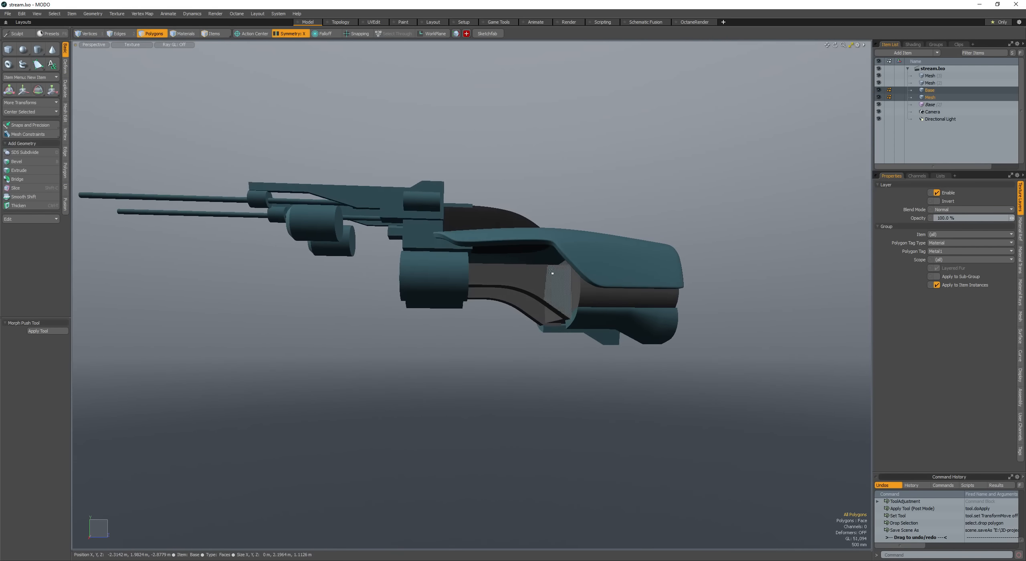
# Step: Move the large side cylinder under the front of the hull forward, away from the dark hull block
pyautogui.doubleClick(445, 274)
pyautogui.press('w')
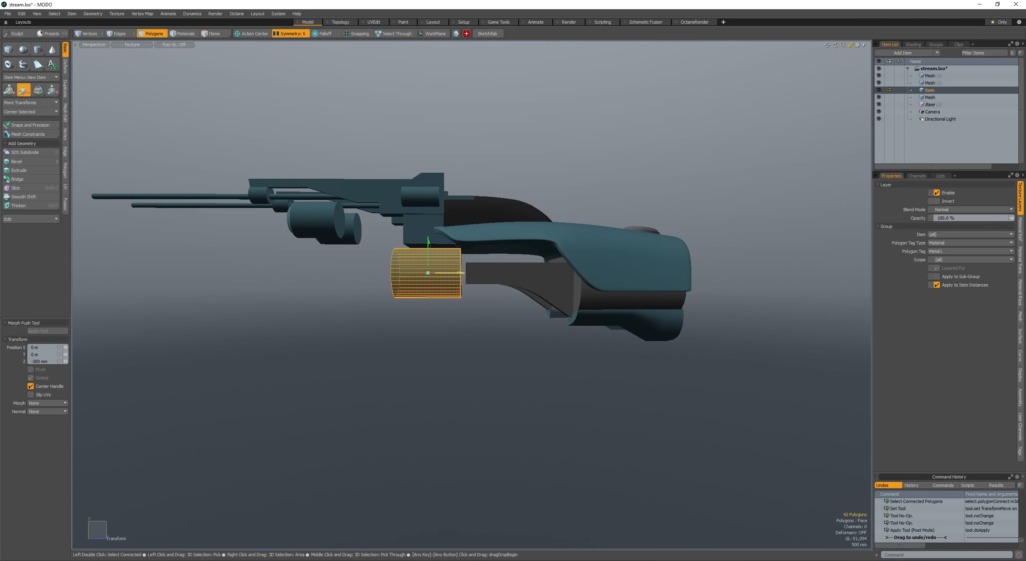
pyautogui.moveTo(460, 273); pyautogui.dragTo(454, 274)
pyautogui.keyDown('alt'); pyautogui.moveTo(453, 274); pyautogui.dragTo(491, 297); pyautogui.keyUp('alt')
pyautogui.press('q')
pyautogui.click(455, 293)
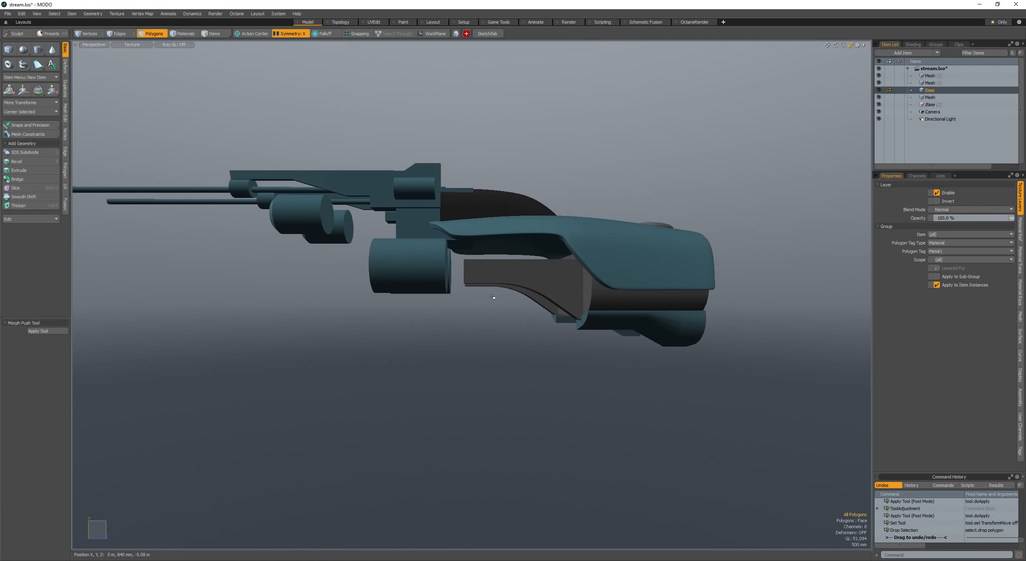
# Step: Start a tube behind the large side cylinder with 8 sides, 3 segments and a 320 mm radius
pyautogui.hotkey('shift', 't')
pyautogui.click(443, 262)
pyautogui.scroll(3, 443, 262)
pyautogui.keyDown('alt'); pyautogui.moveTo(443, 262); pyautogui.dragTo(500, 339); pyautogui.keyUp('alt')
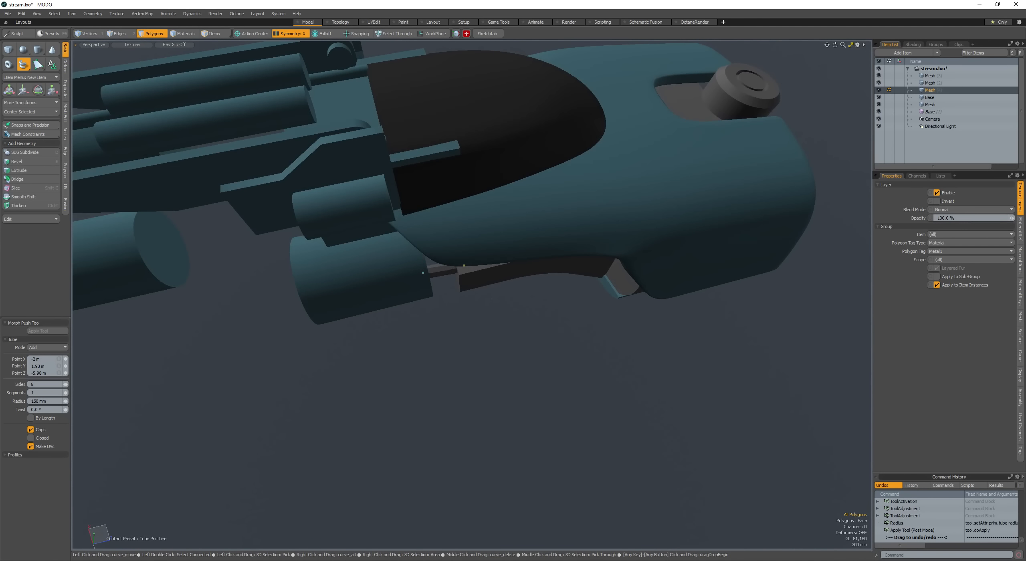
pyautogui.keyDown('alt'); pyautogui.moveTo(477, 299); pyautogui.dragTo(477, 263); pyautogui.keyUp('alt')
pyautogui.click(570, 316)
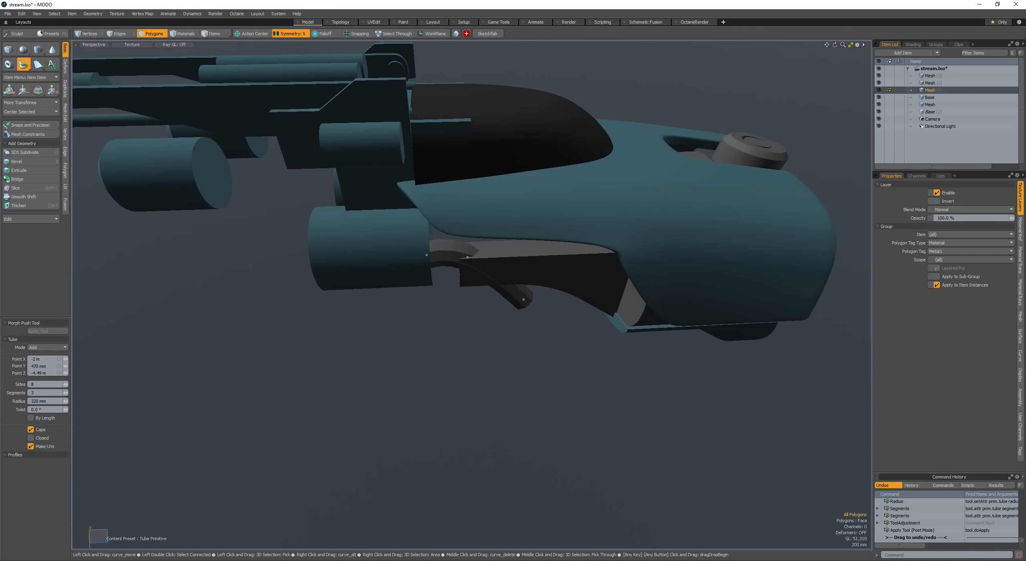
# Step: Extend the tube back to the lower hull and position its points along the side
pyautogui.moveTo(524, 300); pyautogui.dragTo(518, 294)
pyautogui.moveTo(517, 294)
pyautogui.keyDown('alt'); pyautogui.mouseDown()
pyautogui.moveTo(462, 301)
pyautogui.moveTo(459, 339)
pyautogui.moveTo(523, 288)
pyautogui.mouseUp(); pyautogui.keyUp('alt')
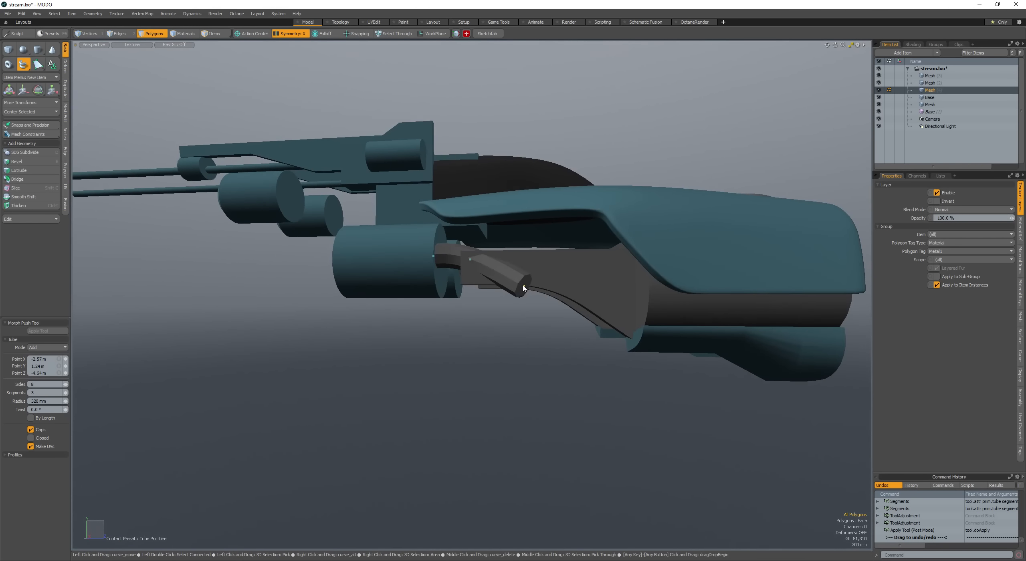
pyautogui.moveTo(581, 311); pyautogui.dragTo(577, 300)
pyautogui.keyDown('alt'); pyautogui.moveTo(577, 300); pyautogui.dragTo(445, 277); pyautogui.keyUp('alt')
pyautogui.keyDown('alt'); pyautogui.moveTo(594, 293); pyautogui.dragTo(377, 253); pyautogui.keyUp('alt')
pyautogui.scroll(4, 506, 301)
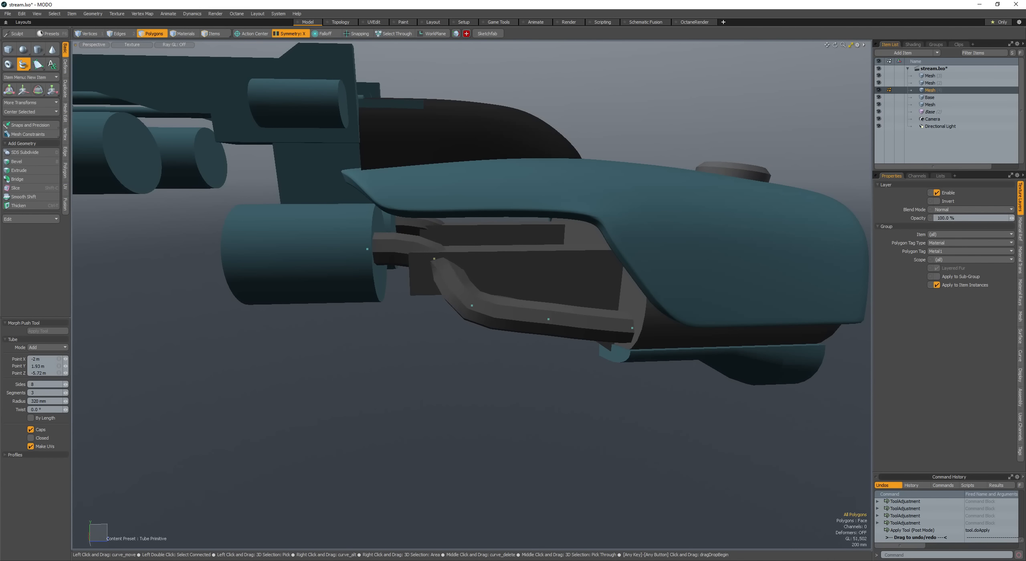
# Step: Adjust the tube's control points into a smooth S-curve from the side cylinder to the lower hull
pyautogui.moveTo(434, 259); pyautogui.dragTo(436, 258)
pyautogui.keyDown('alt'); pyautogui.moveTo(436, 258); pyautogui.dragTo(516, 240); pyautogui.keyUp('alt')
pyautogui.keyDown('alt'); pyautogui.moveTo(517, 240); pyautogui.dragTo(402, 316); pyautogui.keyUp('alt')
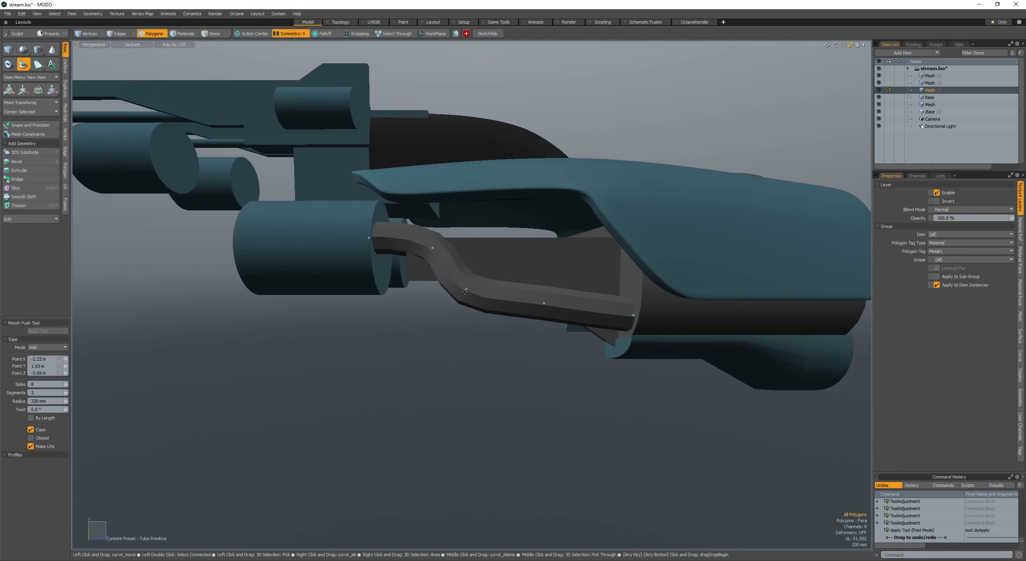
pyautogui.hotkey('ctrl', 'z')
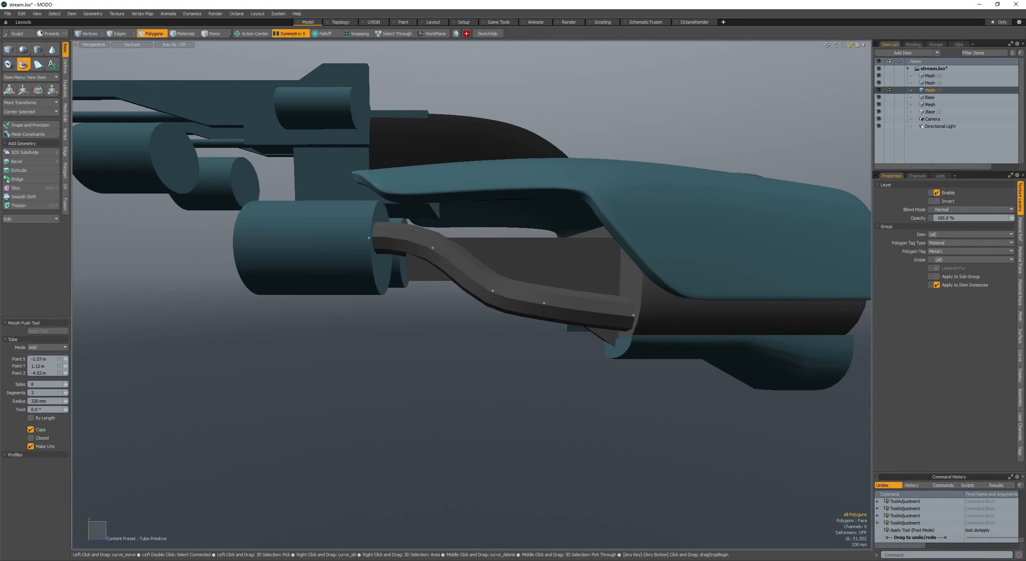
pyautogui.moveTo(493, 291); pyautogui.dragTo(491, 295)
pyautogui.keyDown('alt'); pyautogui.moveTo(491, 295); pyautogui.dragTo(534, 260); pyautogui.keyUp('alt')
pyautogui.keyDown('alt'); pyautogui.moveTo(534, 261); pyautogui.dragTo(487, 373); pyautogui.keyUp('alt')
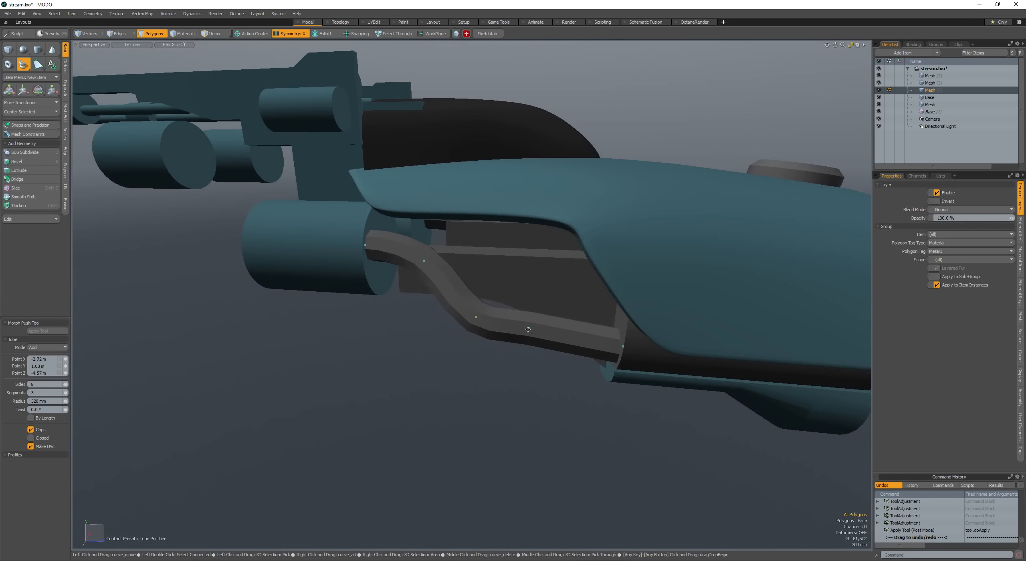
pyautogui.keyDown('alt'); pyautogui.moveTo(529, 329); pyautogui.dragTo(488, 321); pyautogui.keyUp('alt')
pyautogui.scroll(-4, 607, 320)
pyautogui.scroll(5, 462, 295)
pyautogui.press('space')
# Step: Assign the material Cable1 to the tubes and convert them to Catmull-Clark subdivision
pyautogui.doubleClick(532, 307)
pyautogui.scroll(-5, 534, 309)
pyautogui.write('m')
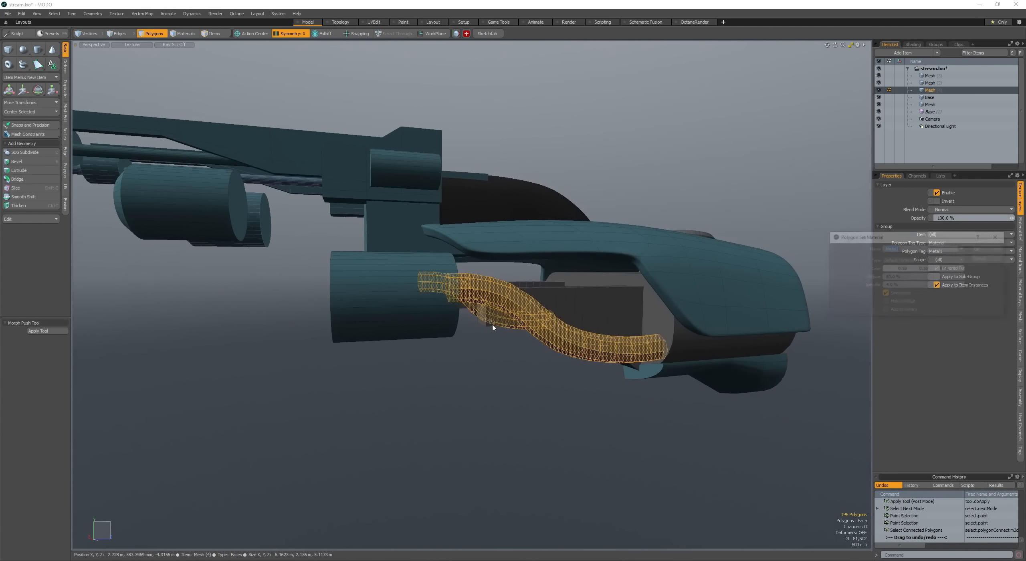
pyautogui.write('C')
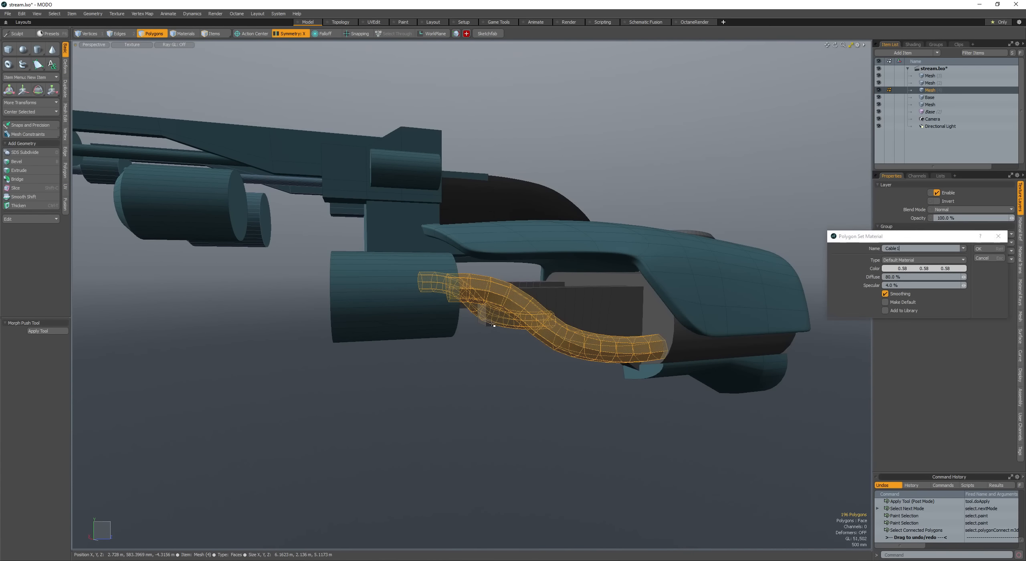
pyautogui.write('able1')
pyautogui.press('Return')
pyautogui.press('space')
pyautogui.press('space')
pyautogui.press('space')
pyautogui.press('Tab')
# Step: Delete the cables' end cap faces, select the complete cables and save the scene
pyautogui.keyDown('alt'); pyautogui.moveTo(493, 325); pyautogui.dragTo(714, 369); pyautogui.keyUp('alt')
pyautogui.scroll(5, 639, 364)
pyautogui.click(668, 358)
pyautogui.scroll(4, 408, 240)
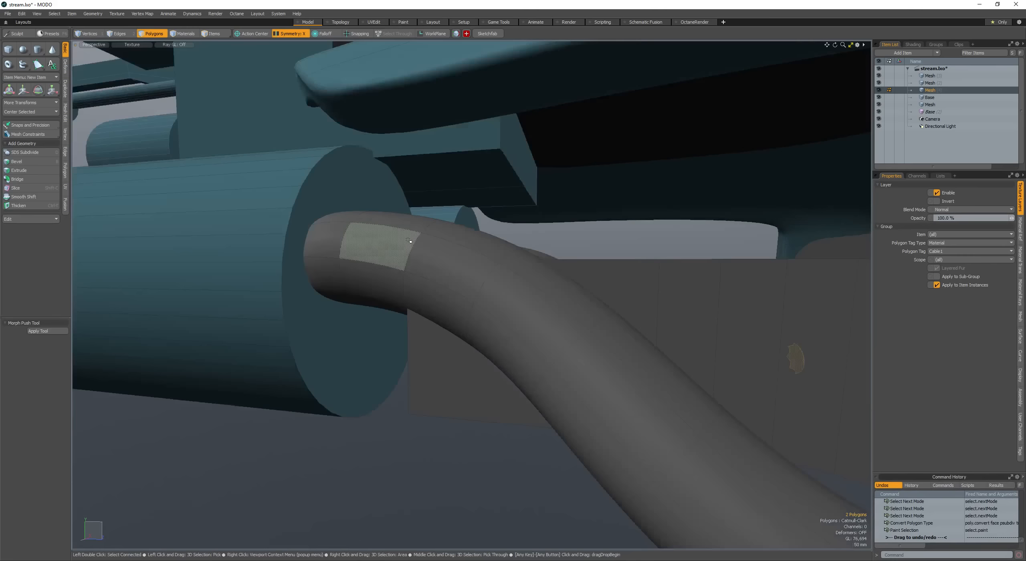
pyautogui.moveTo(409, 241)
pyautogui.keyDown('alt'); pyautogui.mouseDown()
pyautogui.moveTo(461, 267)
pyautogui.moveTo(309, 291)
pyautogui.mouseUp(); pyautogui.keyUp('alt')
pyautogui.keyDown('shift'); pyautogui.click(482, 267); pyautogui.keyUp('shift')
pyautogui.doubleClick(457, 266)
pyautogui.scroll(1, 309, 291)
pyautogui.keyDown('alt'); pyautogui.moveTo(517, 295); pyautogui.dragTo(482, 302); pyautogui.keyUp('alt')
pyautogui.keyDown('ctrl'); pyautogui.keyDown('alt'); pyautogui.moveTo(481, 301); pyautogui.dragTo(472, 301); pyautogui.keyUp('alt'); pyautogui.keyUp('ctrl')
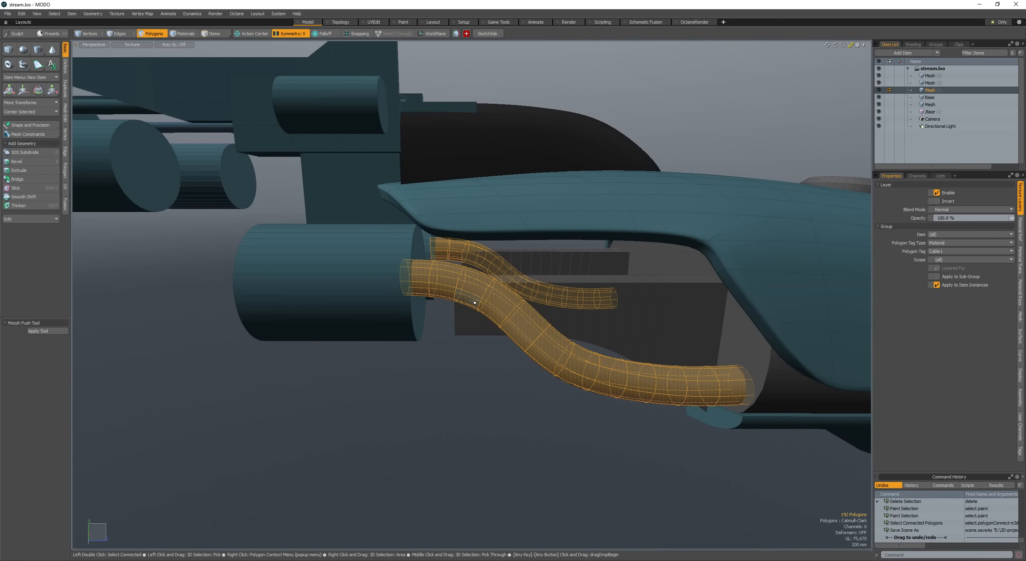
# Step: Shift the cables slightly to refine their fit between the side cylinders and the lower hull
pyautogui.keyDown('alt'); pyautogui.moveTo(491, 280); pyautogui.dragTo(469, 299); pyautogui.keyUp('alt')
pyautogui.press('p')
pyautogui.press('space')
pyautogui.click(454, 325)
pyautogui.moveTo(469, 300)
pyautogui.keyDown('ctrl'); pyautogui.keyDown('alt'); pyautogui.mouseDown()
pyautogui.moveTo(484, 298)
pyautogui.moveTo(461, 296)
pyautogui.mouseUp(); pyautogui.keyUp('alt'); pyautogui.keyUp('ctrl')
pyautogui.press('w')
pyautogui.moveTo(530, 293); pyautogui.dragTo(530, 297)
pyautogui.press('space')
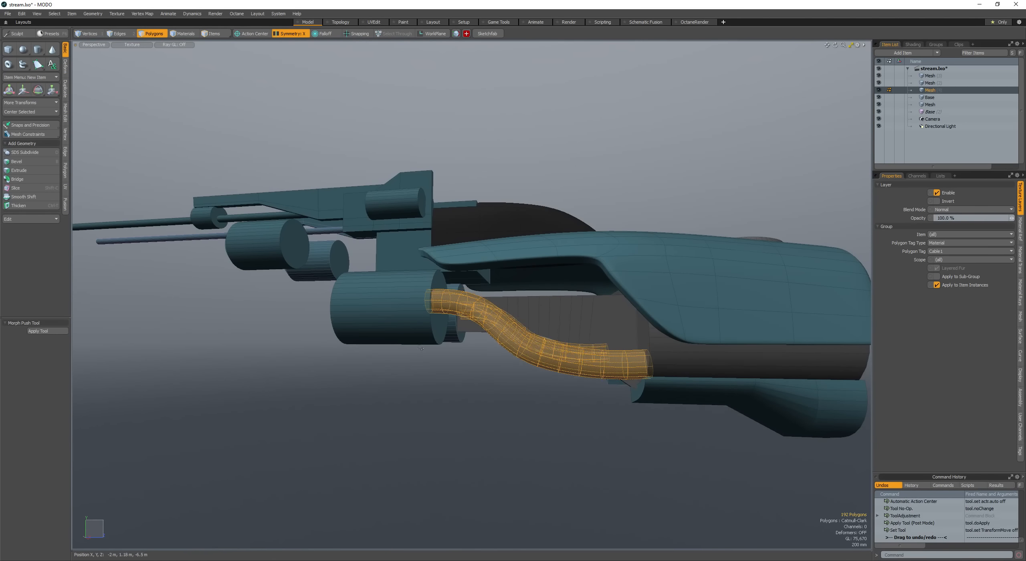
pyautogui.press('space')
pyautogui.press('F4')
pyautogui.keyDown('alt'); pyautogui.moveTo(470, 358); pyautogui.dragTo(430, 359); pyautogui.keyUp('alt')
pyautogui.press('F4')
pyautogui.press('space')
pyautogui.press('space')
pyautogui.doubleClick(437, 332)
pyautogui.scroll(5, 434, 329)
pyautogui.press('h')
pyautogui.press('space')
pyautogui.press('e')
pyautogui.press('space')
pyautogui.press('space')
pyautogui.scroll(-5, 452, 363)
pyautogui.press('space')
pyautogui.press('space')
pyautogui.press('space')
pyautogui.press('space')
pyautogui.press('space')
# Step: Start a new 8-sided tube and place its points between the side cylinder and the hull, behind the large cable
pyautogui.hotkey('shift', 't')
pyautogui.scroll(5, 499, 360)
pyautogui.click(430, 359)
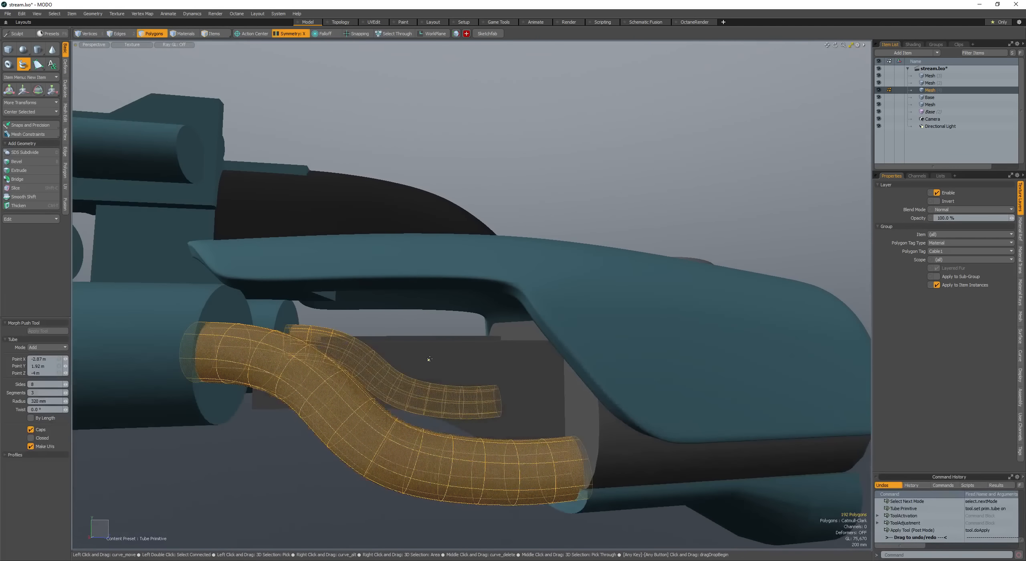
pyautogui.scroll(-5, 573, 381)
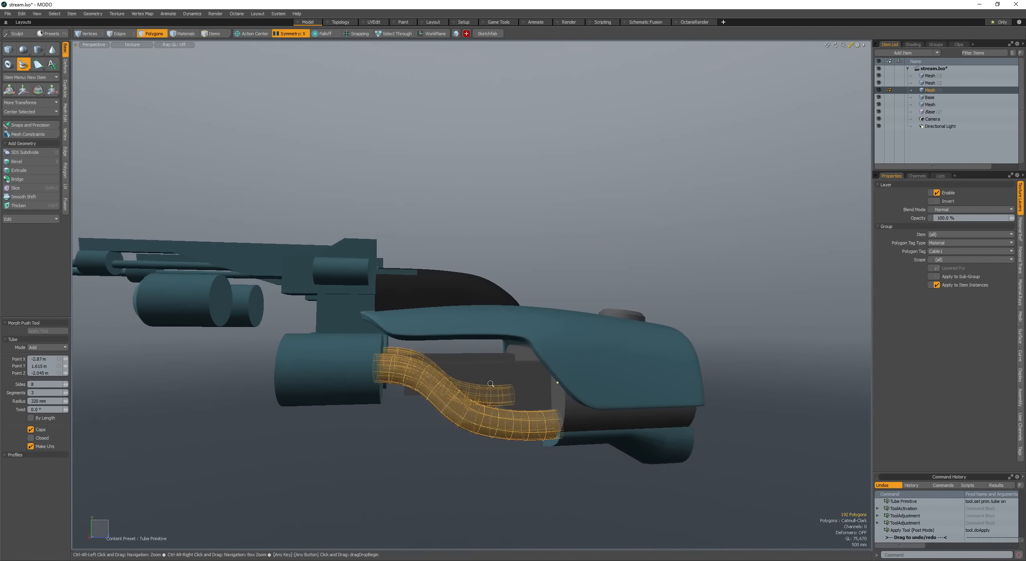
pyautogui.click(565, 379)
pyautogui.keyDown('alt'); pyautogui.moveTo(565, 379); pyautogui.dragTo(355, 407); pyautogui.keyUp('alt')
pyautogui.hotkey('ctrl', 'z')
pyautogui.click(441, 382)
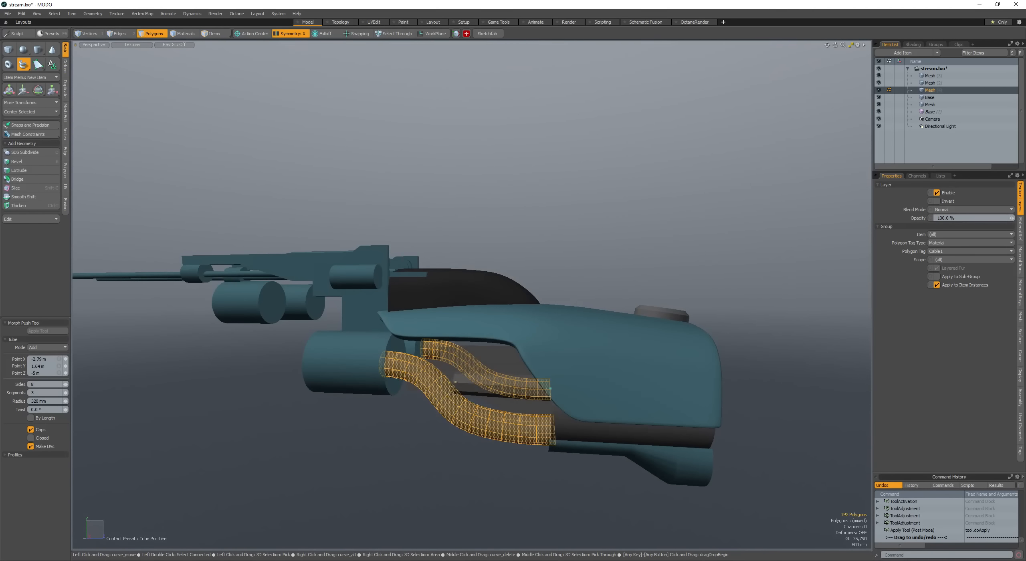
# Step: Adjust the new tube's points so it curves from the side cylinder into the hull opening above the large cable
pyautogui.keyDown('alt'); pyautogui.moveTo(522, 384); pyautogui.dragTo(388, 356); pyautogui.keyUp('alt')
pyautogui.click(477, 357)
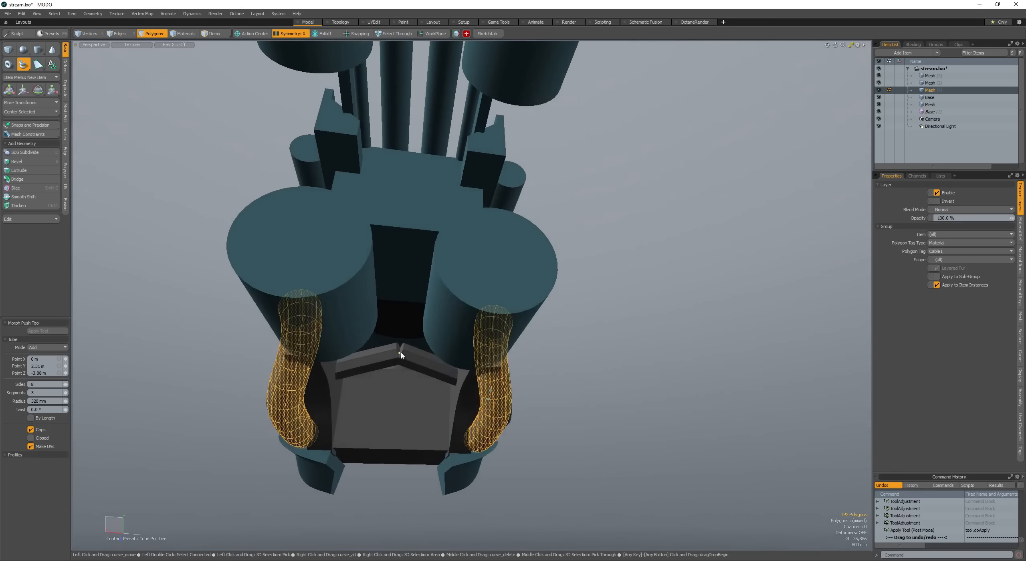
pyautogui.keyDown('alt'); pyautogui.moveTo(565, 321); pyautogui.dragTo(572, 390); pyautogui.keyUp('alt')
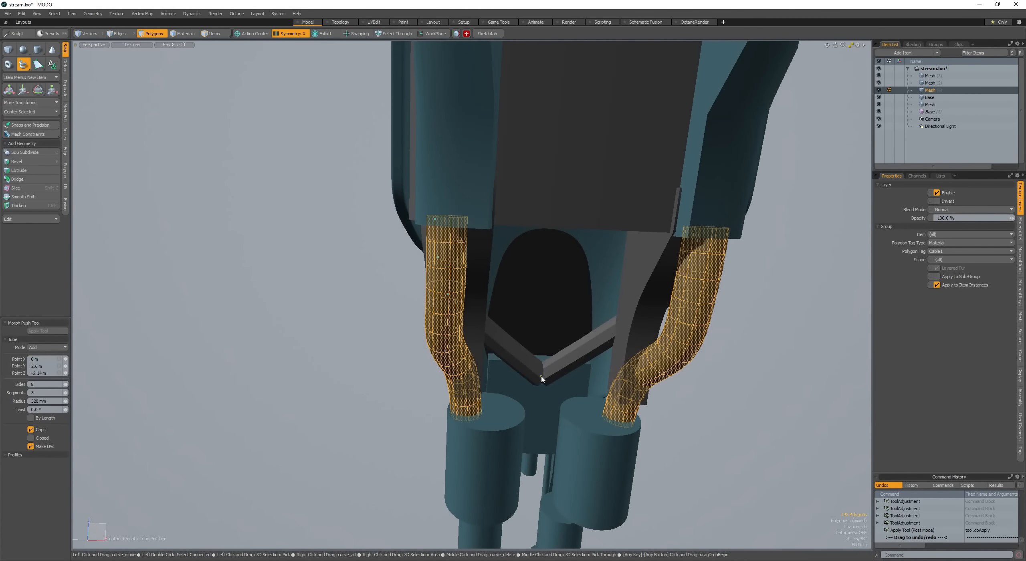
pyautogui.keyDown('alt'); pyautogui.moveTo(493, 415); pyautogui.dragTo(342, 273); pyautogui.keyUp('alt')
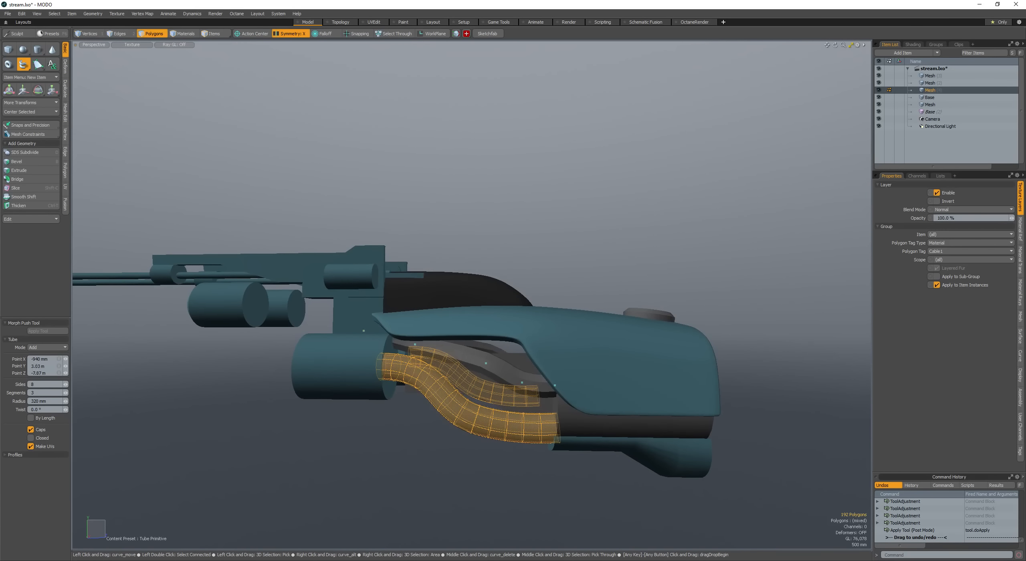
pyautogui.moveTo(486, 363); pyautogui.dragTo(581, 409)
# Step: Finish the inner tube and scale its thickness about the Local action center
pyautogui.scroll(4, 486, 362)
pyautogui.press('space')
pyautogui.press('space')
pyautogui.press('space')
pyautogui.hotkey('shift', 'q')
pyautogui.moveTo(581, 409); pyautogui.dragTo(557, 409)
pyautogui.press('space')
pyautogui.press('space')
# Step: Select the complete thin cable, turn off X symmetry and shift the cable slightly beside the thicker inner one
pyautogui.doubleClick(497, 363)
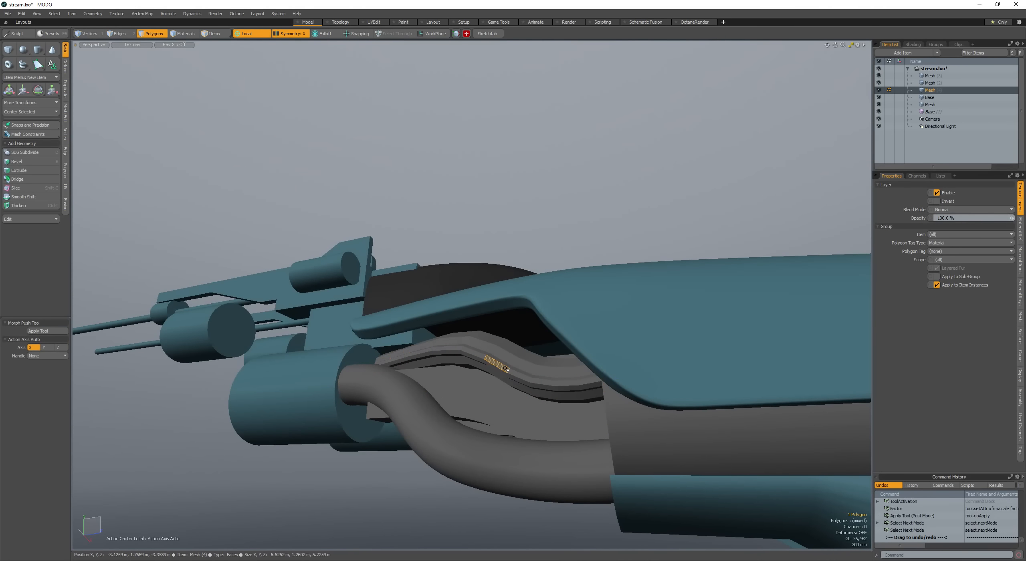
pyautogui.press('w')
pyautogui.keyDown('alt'); pyautogui.moveTo(495, 364); pyautogui.dragTo(455, 361); pyautogui.keyUp('alt')
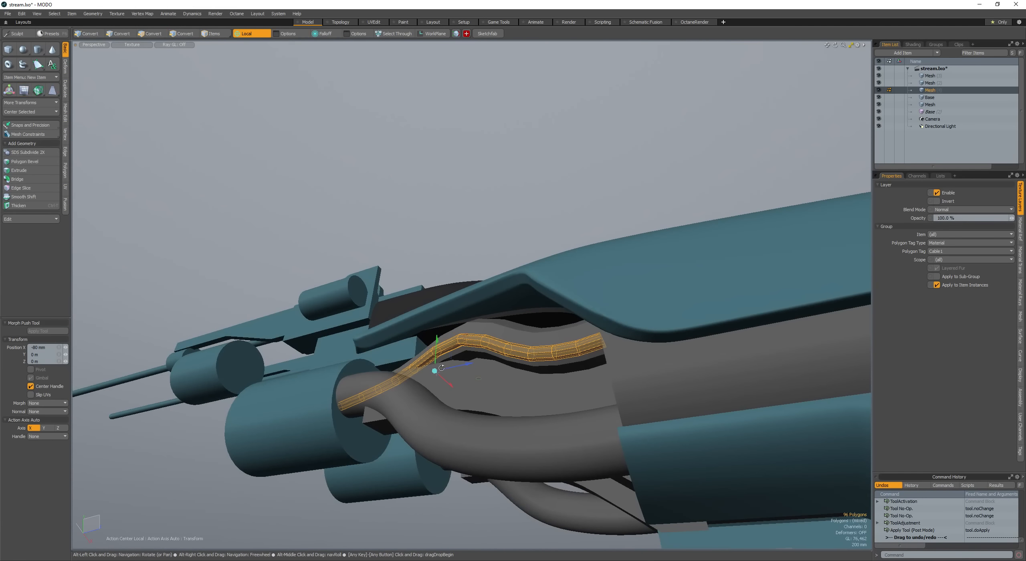
pyautogui.hotkey('ctrl', 'z')
pyautogui.press('w')
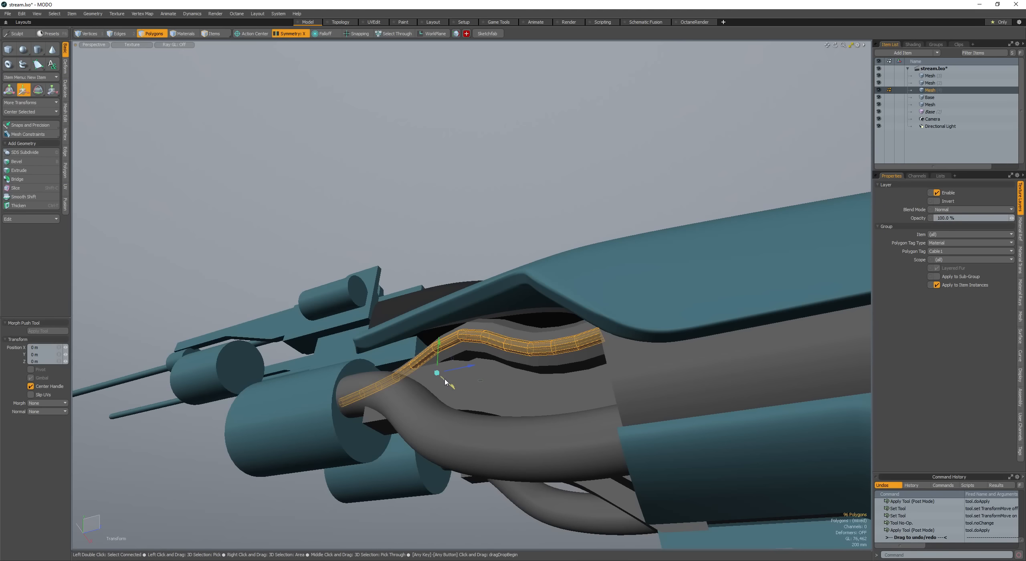
pyautogui.hotkey('shift', 'x')
pyautogui.moveTo(444, 381); pyautogui.dragTo(435, 375)
pyautogui.press('space')
# Step: Select the thin cable beside the thicker inner one and scale it down into a narrow strand
pyautogui.scroll(4, 481, 349)
pyautogui.press('space')
pyautogui.press('space')
pyautogui.keyDown('alt'); pyautogui.moveTo(533, 331); pyautogui.dragTo(517, 331); pyautogui.keyUp('alt')
pyautogui.doubleClick(513, 332)
pyautogui.hotkey('shift', 'q')
pyautogui.moveTo(518, 345)
pyautogui.mouseDown()
pyautogui.moveTo(479, 347)
pyautogui.moveTo(536, 343)
pyautogui.moveTo(530, 337)
pyautogui.moveTo(518, 339)
pyautogui.moveTo(532, 353)
pyautogui.mouseUp()
pyautogui.press('space')
pyautogui.press('space')
# Step: Bend the narrow strand downward with Element Move, using an element falloff range of about 1.08 m
pyautogui.press('w')
pyautogui.hotkey('alt', 'a')
pyautogui.press('space')
pyautogui.press('space')
pyautogui.press('space')
pyautogui.press('space')
pyautogui.press('t')
pyautogui.moveTo(532, 352)
pyautogui.mouseDown(button='right')
pyautogui.moveTo(601, 353)
pyautogui.moveTo(539, 352)
pyautogui.mouseUp(button='right')
pyautogui.keyDown('ctrl'); pyautogui.keyDown('alt'); pyautogui.moveTo(536, 352); pyautogui.dragTo(513, 339); pyautogui.keyUp('alt'); pyautogui.keyUp('ctrl')
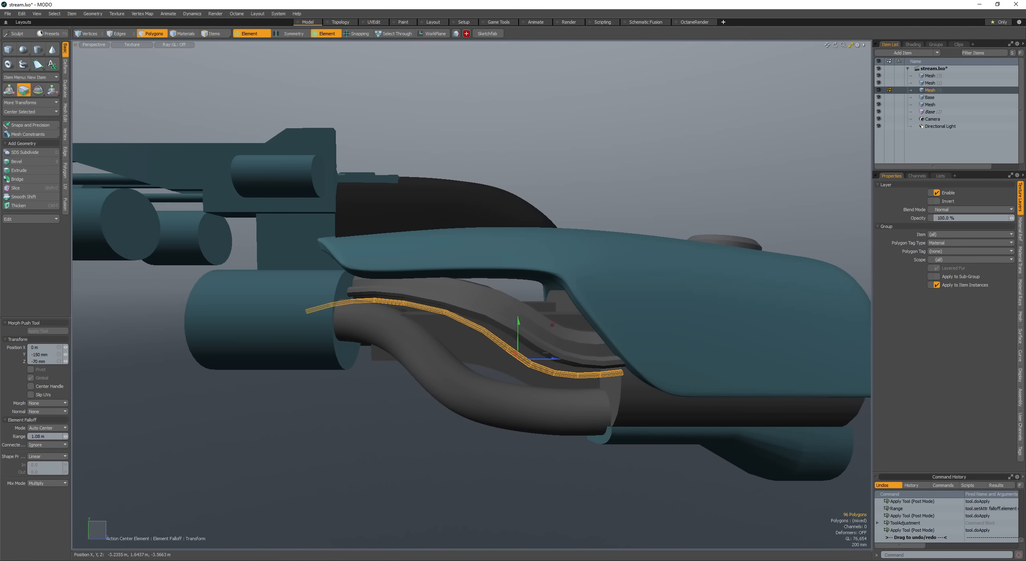
pyautogui.moveTo(520, 353)
pyautogui.keyDown('alt'); pyautogui.mouseDown()
pyautogui.moveTo(506, 341)
pyautogui.moveTo(515, 345)
pyautogui.mouseUp(); pyautogui.keyUp('alt')
pyautogui.keyDown('ctrl'); pyautogui.keyDown('alt'); pyautogui.moveTo(515, 345); pyautogui.dragTo(491, 323); pyautogui.keyUp('alt'); pyautogui.keyUp('ctrl')
pyautogui.press('space')
pyautogui.press('space')
# Step: Reshape the strand along the hull opening with Element Move and a falloff range of about 1.445 m
pyautogui.keyDown('alt'); pyautogui.moveTo(491, 322); pyautogui.dragTo(511, 245); pyautogui.keyUp('alt')
pyautogui.press('space')
pyautogui.press('space')
pyautogui.press('t')
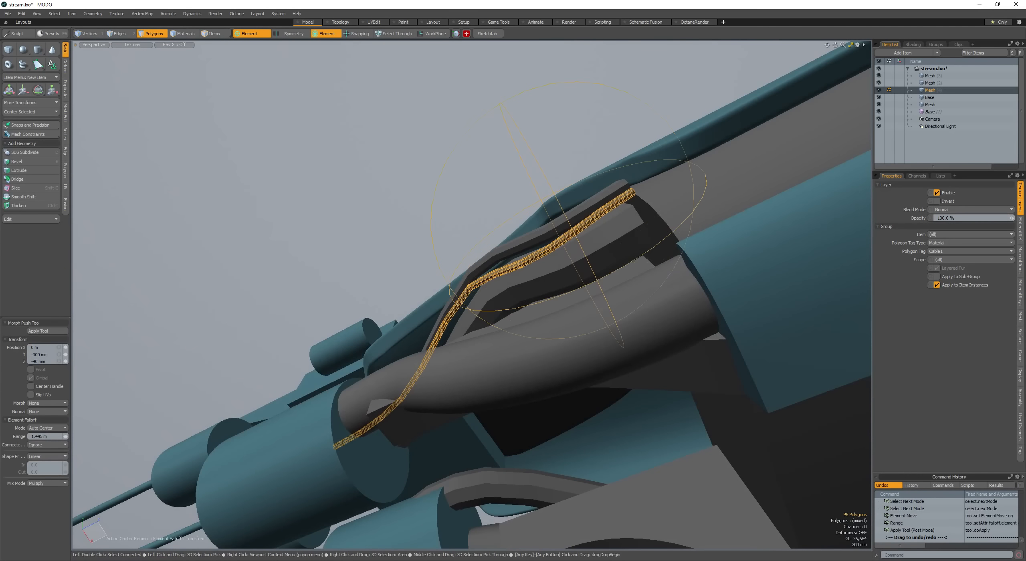
pyautogui.moveTo(616, 199); pyautogui.dragTo(626, 219)
pyautogui.keyDown('alt'); pyautogui.moveTo(626, 219); pyautogui.dragTo(573, 304); pyautogui.keyUp('alt')
pyautogui.keyDown('ctrl'); pyautogui.keyDown('alt'); pyautogui.moveTo(573, 305); pyautogui.dragTo(577, 277); pyautogui.keyUp('alt'); pyautogui.keyUp('ctrl')
# Step: Duplicate the narrow strand and move the copy beside the original
pyautogui.press('space')
pyautogui.press('space')
pyautogui.press('space')
pyautogui.press('space')
pyautogui.hotkey('ctrl', 'c')
pyautogui.hotkey('ctrl', 'v')
pyautogui.press('w')
pyautogui.press('space')
pyautogui.press('space')
pyautogui.press('space')
pyautogui.press('space')
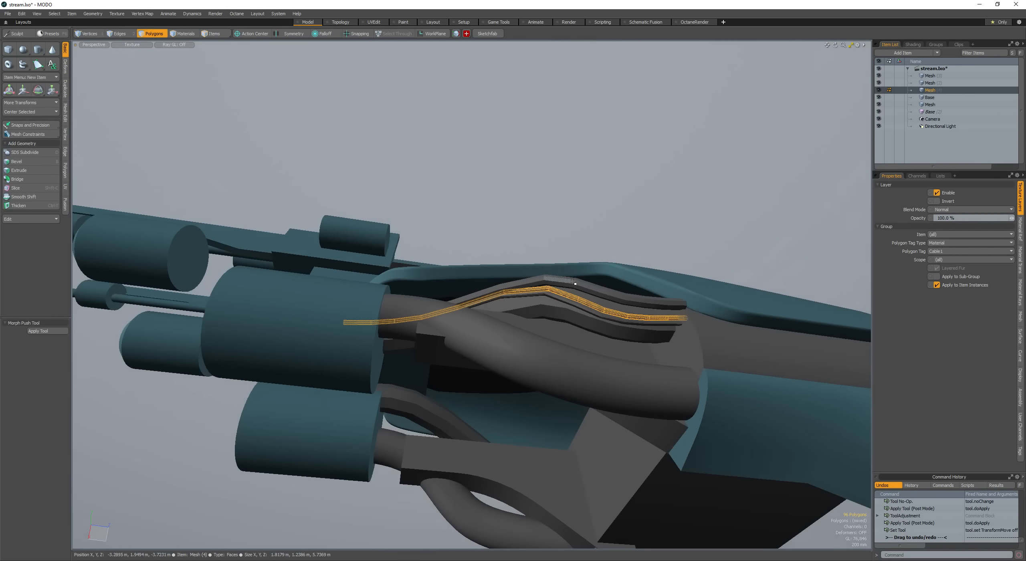
# Step: Bend the copied strand into a lower, separate curve with Element Move, setting the falloff range to about 1.74 m
pyautogui.press('t')
pyautogui.moveTo(593, 288); pyautogui.dragTo(626, 289, button='right')
pyautogui.keyDown('alt'); pyautogui.moveTo(570, 299); pyautogui.dragTo(566, 279); pyautogui.keyUp('alt')
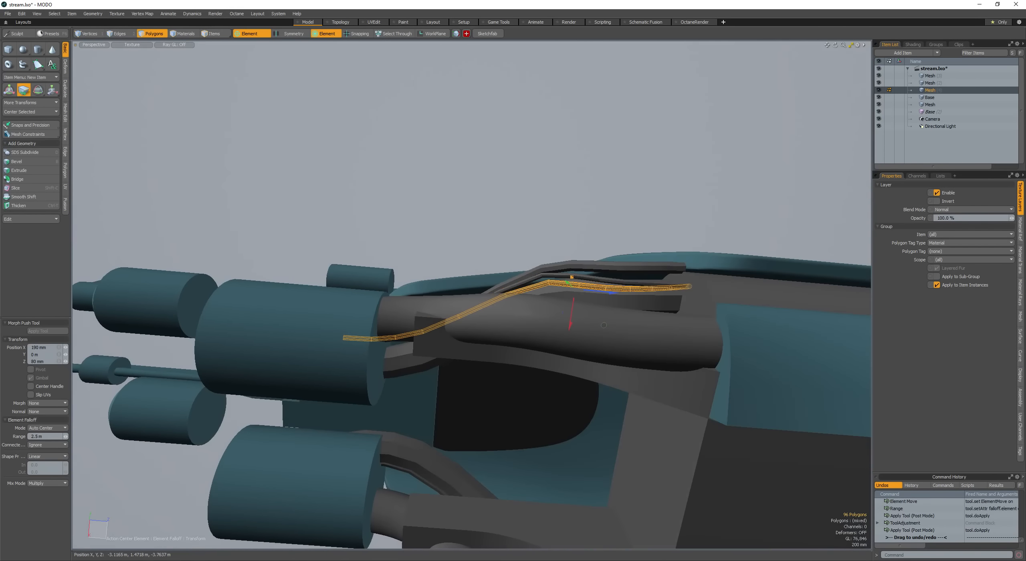
pyautogui.keyDown('alt'); pyautogui.moveTo(604, 325); pyautogui.dragTo(559, 366); pyautogui.keyUp('alt')
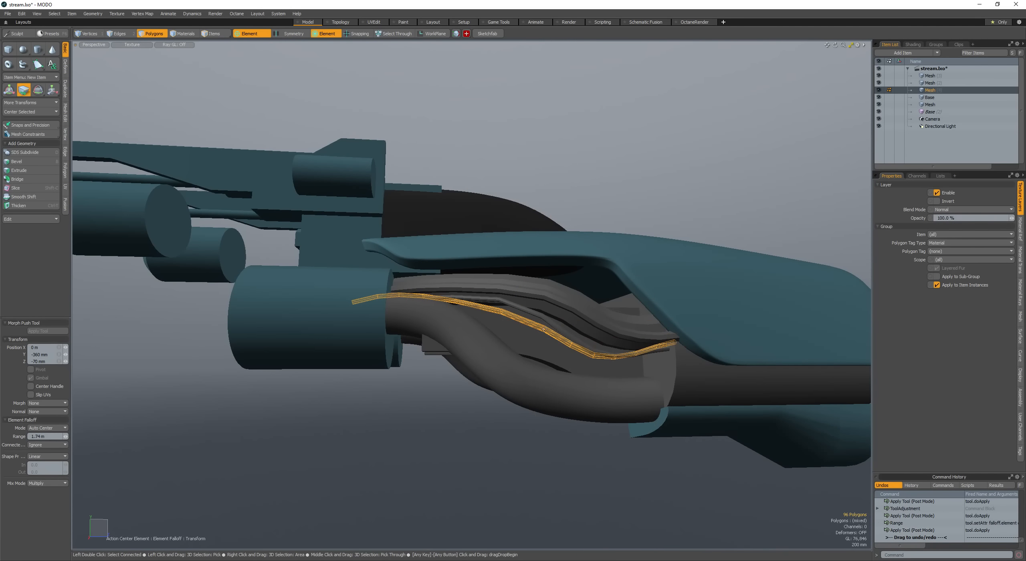
pyautogui.keyDown('alt'); pyautogui.moveTo(556, 345); pyautogui.dragTo(555, 322); pyautogui.keyUp('alt')
# Step: Convert the two narrow strands to Catmull-Clark subdivision, duplicate them and offset the copies to widen the bundle
pyautogui.press('space')
pyautogui.click(509, 239)
pyautogui.press('space')
pyautogui.scroll(3, 555, 322)
pyautogui.press('space')
pyautogui.click(558, 318)
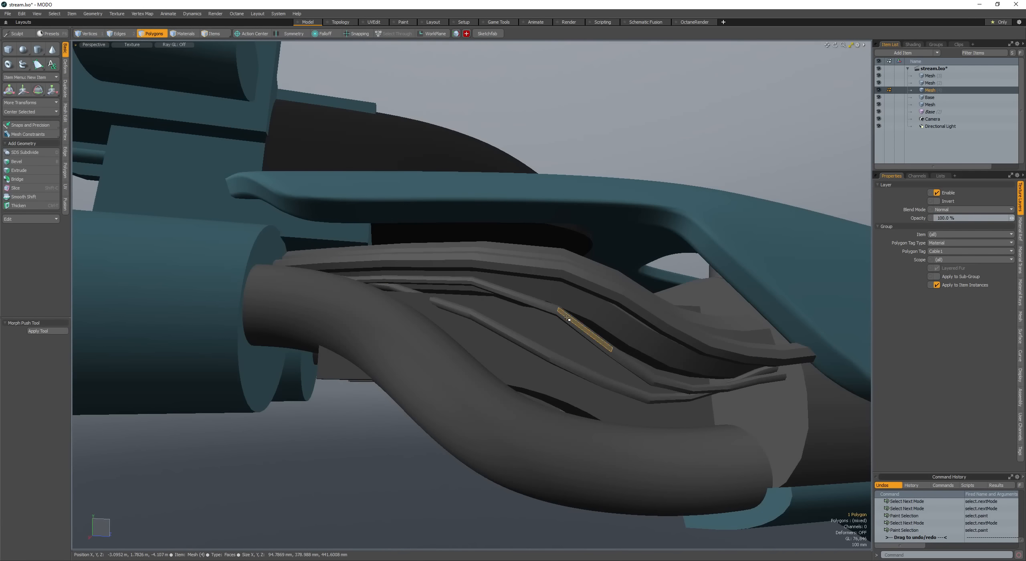
pyautogui.doubleClick(568, 318)
pyautogui.press('w')
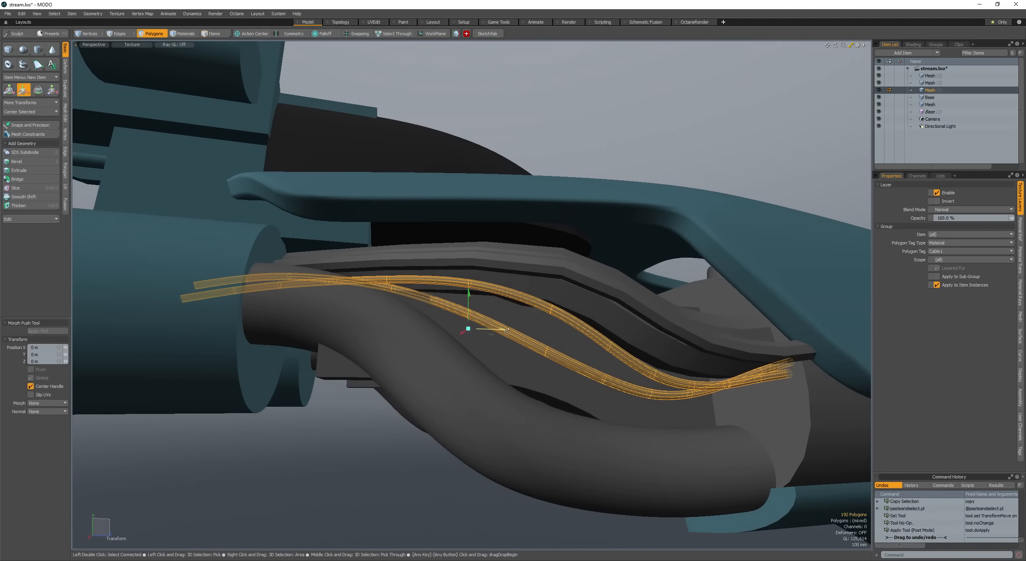
pyautogui.keyDown('alt'); pyautogui.moveTo(549, 351); pyautogui.dragTo(596, 351); pyautogui.keyUp('alt')
pyautogui.moveTo(597, 351); pyautogui.dragTo(449, 321)
pyautogui.press('q')
# Step: Select a complete strand in the bundle for further adjustment
pyautogui.doubleClick(588, 341)
pyautogui.press('w')
pyautogui.press('space')
pyautogui.press('space')
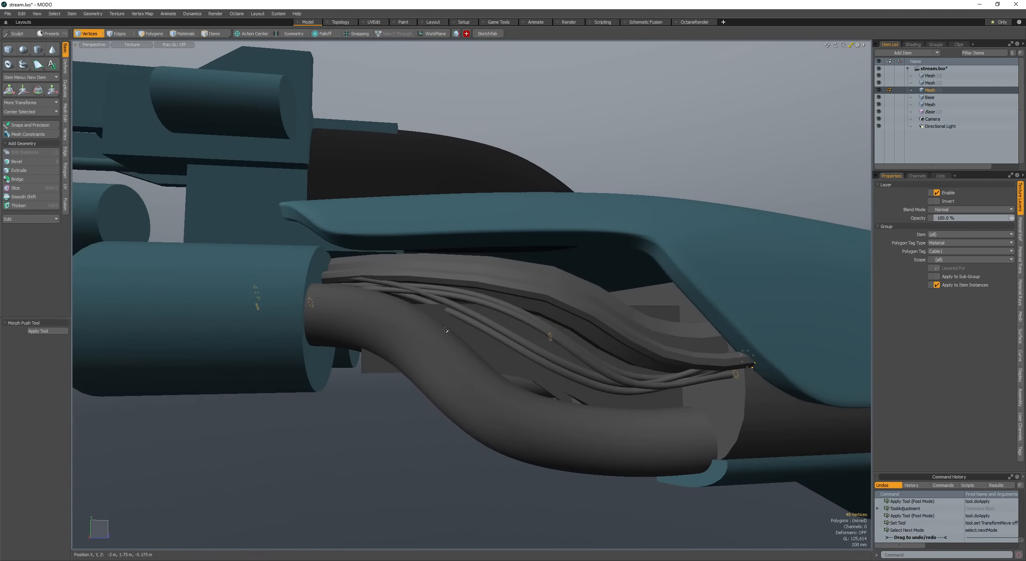
pyautogui.press('space')
pyautogui.press('space')
pyautogui.scroll(-3, 467, 315)
pyautogui.scroll(5, 467, 314)
pyautogui.press('space')
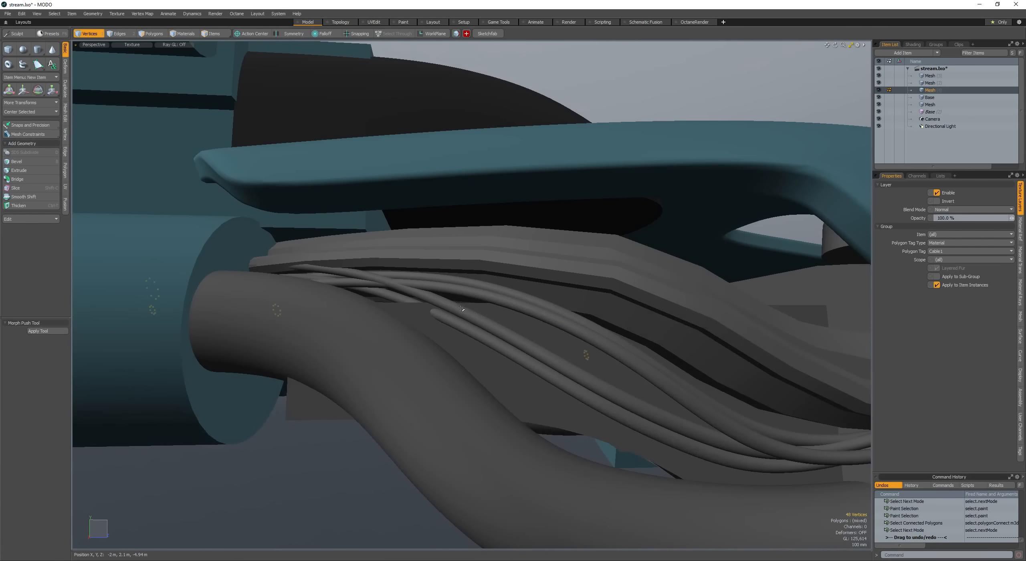
# Step: Scale and move an individual strand so it runs along the upper side of the cable bundle
pyautogui.keyDown('alt'); pyautogui.moveTo(460, 308); pyautogui.dragTo(449, 308); pyautogui.keyUp('alt')
pyautogui.press('r')
pyautogui.moveTo(449, 308)
pyautogui.mouseDown()
pyautogui.moveTo(493, 309)
pyautogui.moveTo(433, 298)
pyautogui.moveTo(453, 321)
pyautogui.mouseUp()
pyautogui.press('space')
pyautogui.press('space')
pyautogui.press('w')
pyautogui.moveTo(453, 321); pyautogui.dragTo(468, 330)
pyautogui.keyDown('alt'); pyautogui.moveTo(467, 330); pyautogui.dragTo(467, 302); pyautogui.keyUp('alt')
pyautogui.keyDown('ctrl'); pyautogui.keyDown('alt'); pyautogui.moveTo(467, 302); pyautogui.dragTo(428, 308); pyautogui.keyUp('alt'); pyautogui.keyUp('ctrl')
pyautogui.press('space')
pyautogui.press('w')
pyautogui.press('space')
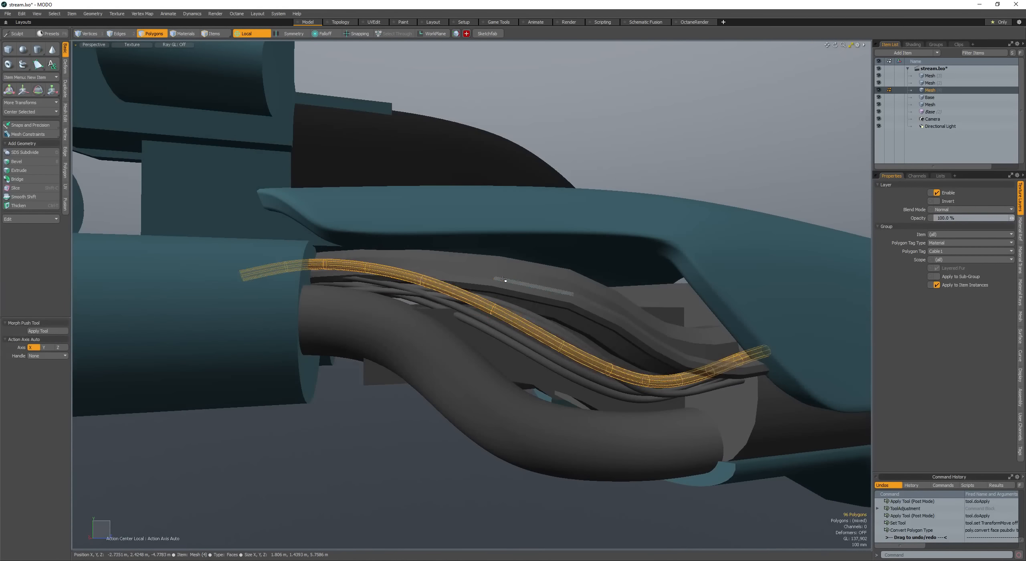
# Step: Convert the remaining faceted inner cables to Catmull-Clark subdivision
pyautogui.doubleClick(504, 279)
pyautogui.hotkey('shift', 'Tab')
pyautogui.doubleClick(507, 276)
pyautogui.hotkey('shift', 'Tab')
pyautogui.click(506, 277)
pyautogui.keyDown('ctrl'); pyautogui.keyDown('alt'); pyautogui.moveTo(506, 278); pyautogui.dragTo(483, 281); pyautogui.keyUp('alt'); pyautogui.keyUp('ctrl')
# Step: Assign the material Cable2 to all cables except the near-side large cable
pyautogui.keyDown('alt'); pyautogui.moveTo(483, 280); pyautogui.dragTo(473, 359); pyautogui.keyUp('alt')
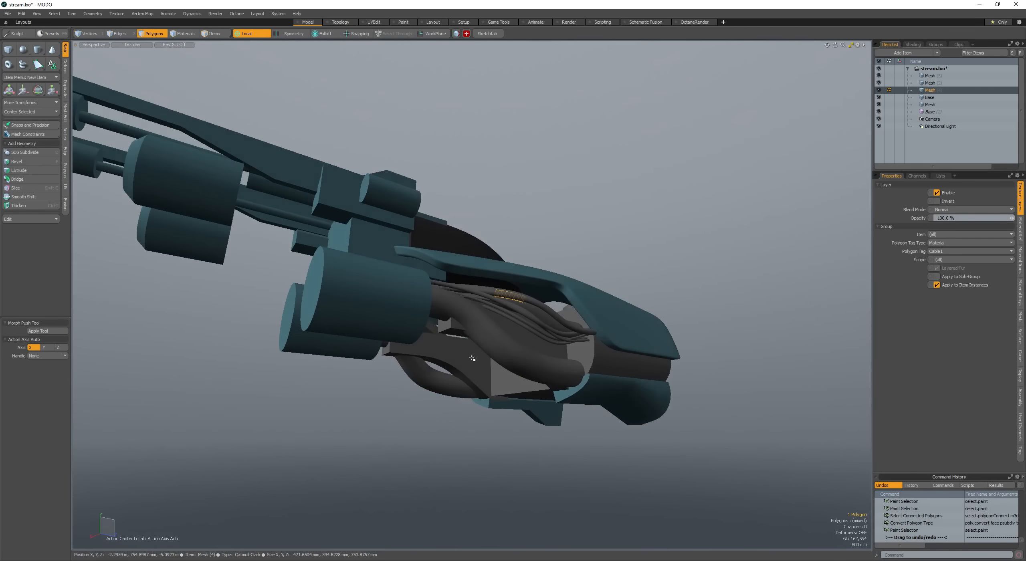
pyautogui.press('[')
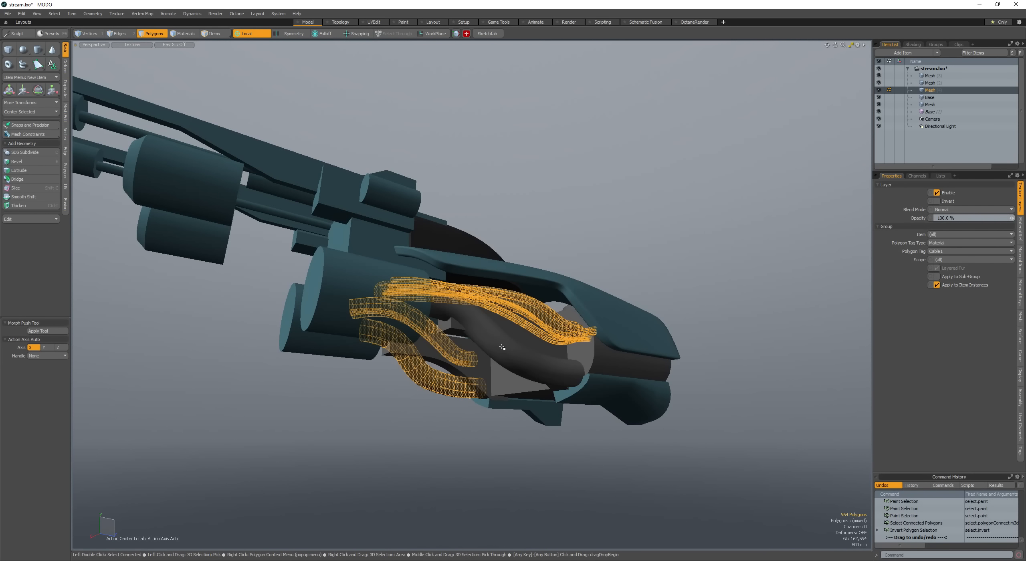
pyautogui.press('m')
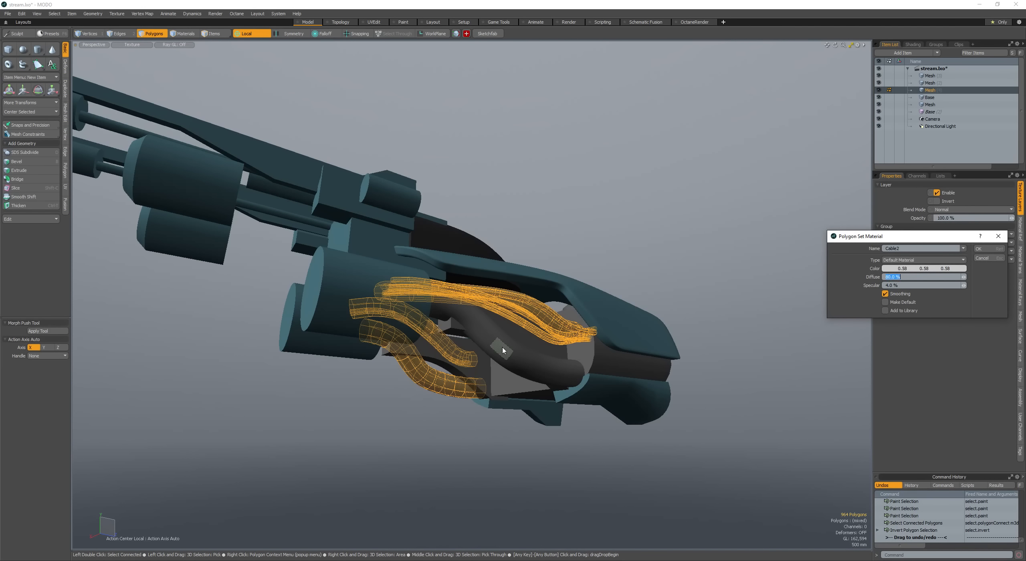
pyautogui.press('Return')
# Step: Delete the cables on the far side of the vehicle, keeping the near-side large cable and strand bundle
pyautogui.press('space')
pyautogui.press('space')
pyautogui.press('space')
pyautogui.moveTo(503, 350)
pyautogui.keyDown('alt'); pyautogui.mouseDown()
pyautogui.moveTo(466, 339)
pyautogui.moveTo(488, 360)
pyautogui.moveTo(450, 323)
pyautogui.moveTo(458, 315)
pyautogui.moveTo(446, 304)
pyautogui.mouseUp(); pyautogui.keyUp('alt')
pyautogui.scroll(-3, 488, 360)
pyautogui.click(488, 359)
pyautogui.press('[')
pyautogui.moveTo(446, 304)
pyautogui.keyDown('ctrl'); pyautogui.mouseDown(button='right')
pyautogui.moveTo(465, 275)
pyautogui.moveTo(469, 437)
pyautogui.mouseUp(button='right'); pyautogui.keyUp('ctrl')
pyautogui.moveTo(469, 437)
pyautogui.keyDown('alt'); pyautogui.mouseDown()
pyautogui.moveTo(467, 379)
pyautogui.moveTo(395, 413)
pyautogui.mouseUp(); pyautogui.keyUp('alt')
pyautogui.press('Delete')
pyautogui.press('[')
pyautogui.press('space')
pyautogui.press('space')
pyautogui.press('space')
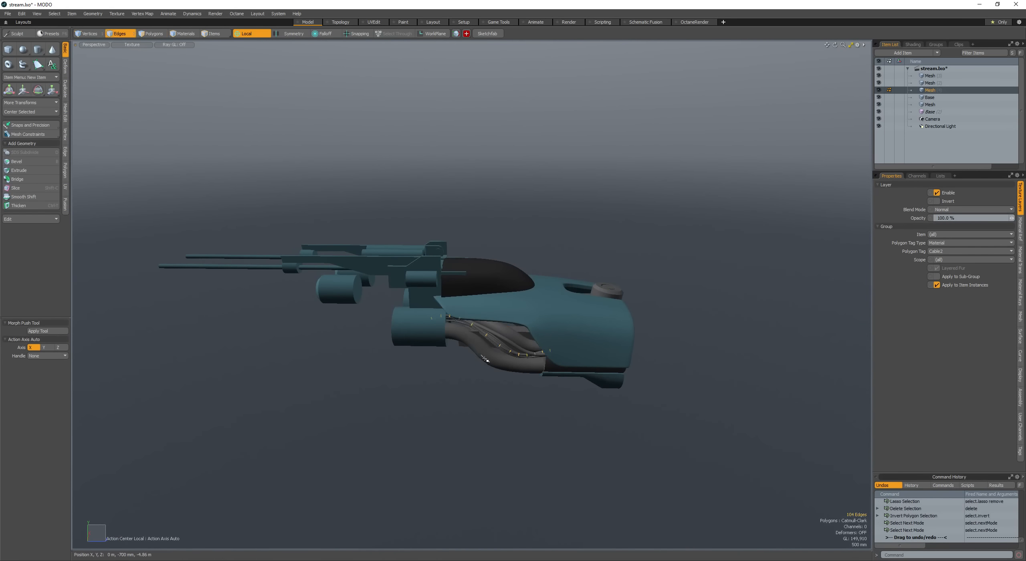
# Step: Cut the large side cable and paste it into a new mesh layer
pyautogui.doubleClick(487, 358)
pyautogui.hotkey('ctrl', 'x')
pyautogui.hotkey('ctrl', 'v')
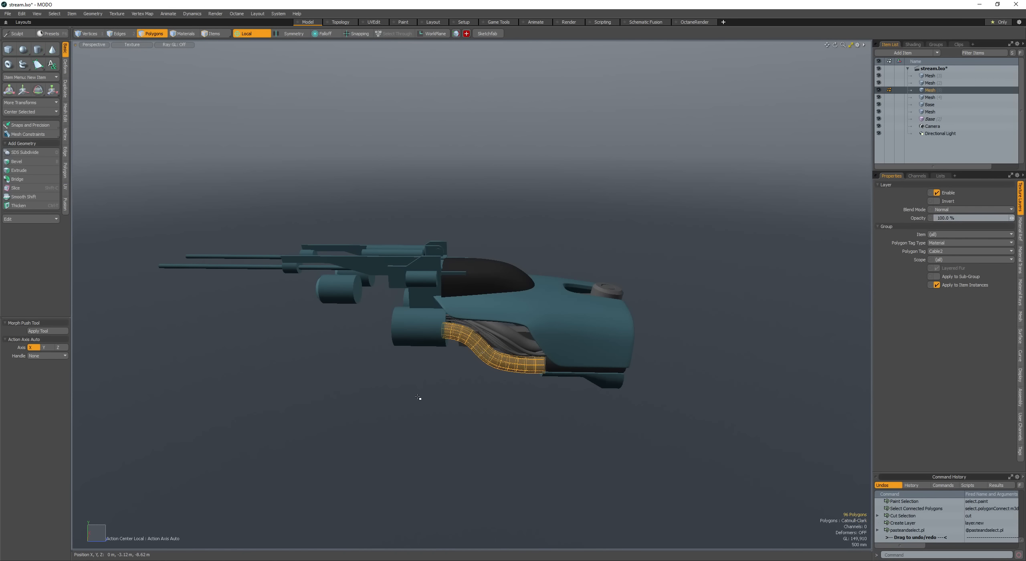
pyautogui.click(418, 393)
# Step: Unwrap the large cable with UV Rectangle and scale its UVs to 45.5% in V
pyautogui.hotkey('ctrl', 'u')
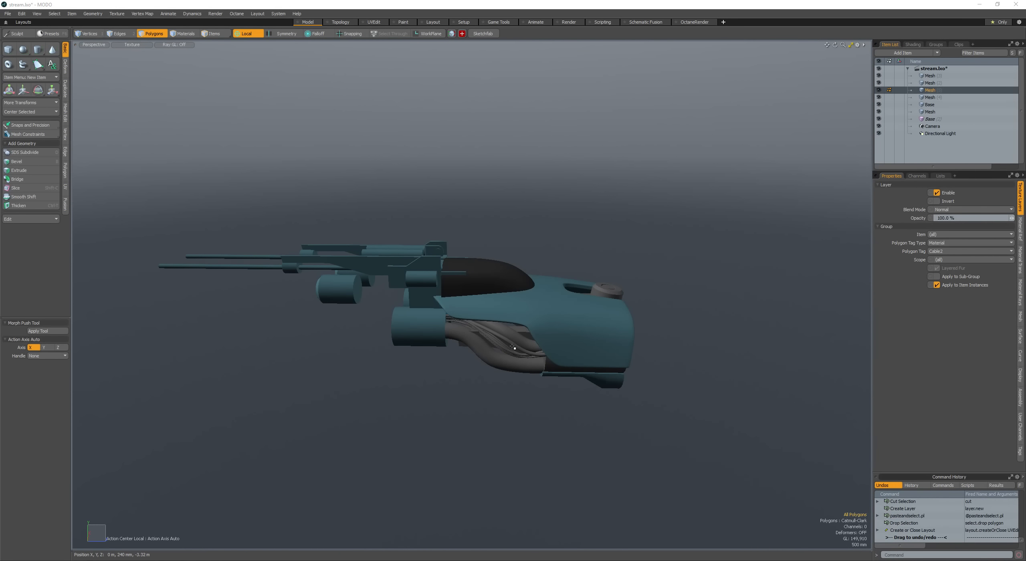
pyautogui.scroll(5, 513, 347)
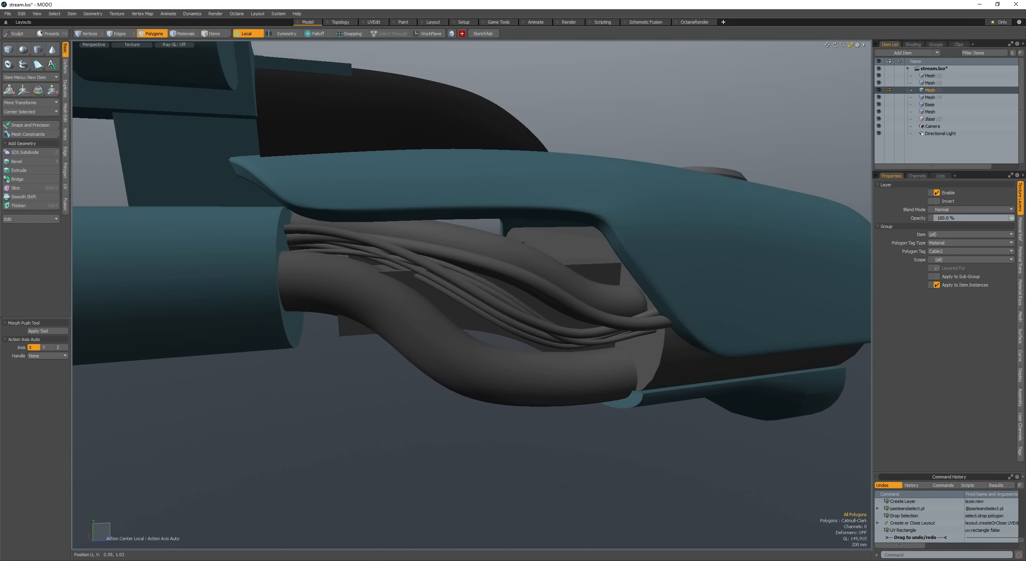
pyautogui.doubleClick(422, 330)
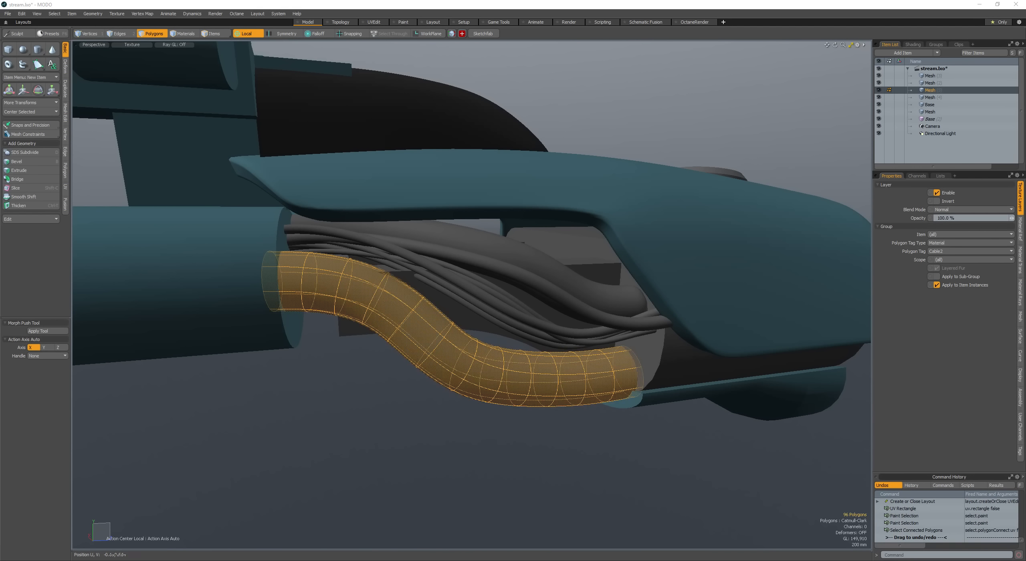
pyautogui.press('r')
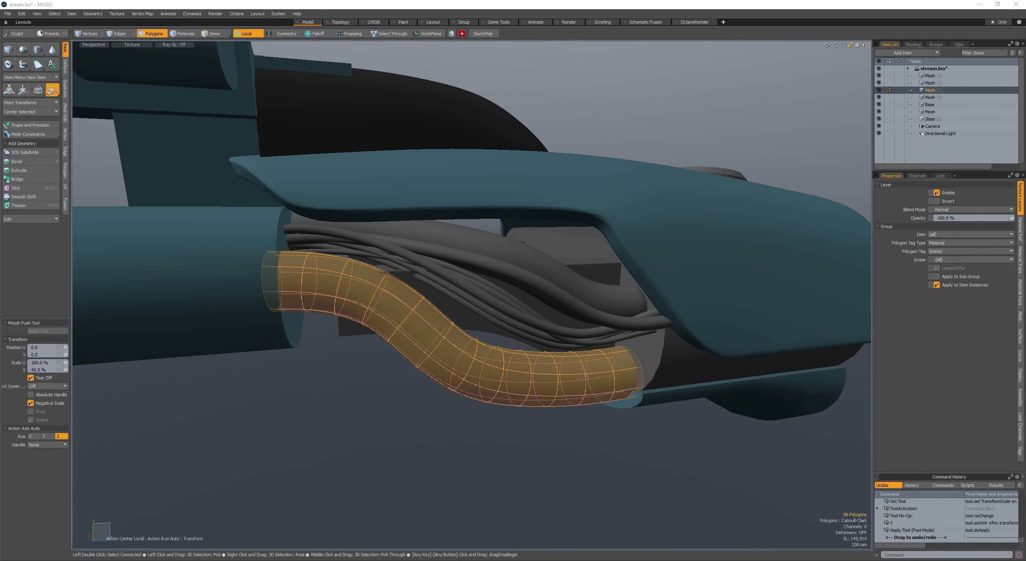
pyautogui.keyDown('alt'); pyautogui.moveTo(772, 205); pyautogui.dragTo(816, 206); pyautogui.keyUp('alt')
pyautogui.press('space')
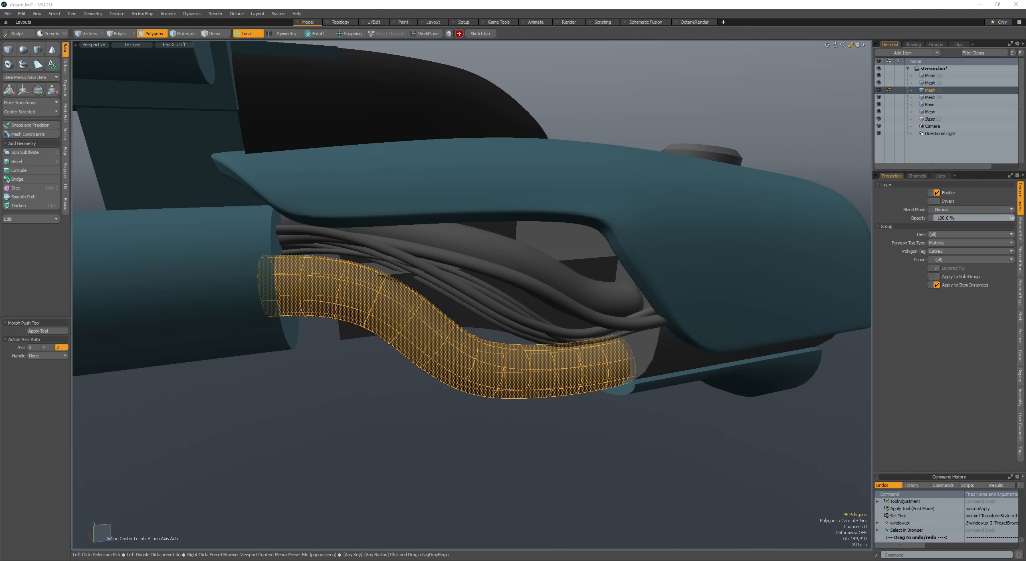
# Step: Apply the Cable_FabricDirty01.lxp preset to the Cable1 material group and deselect the large cable to inspect it
pyautogui.click(912, 45)
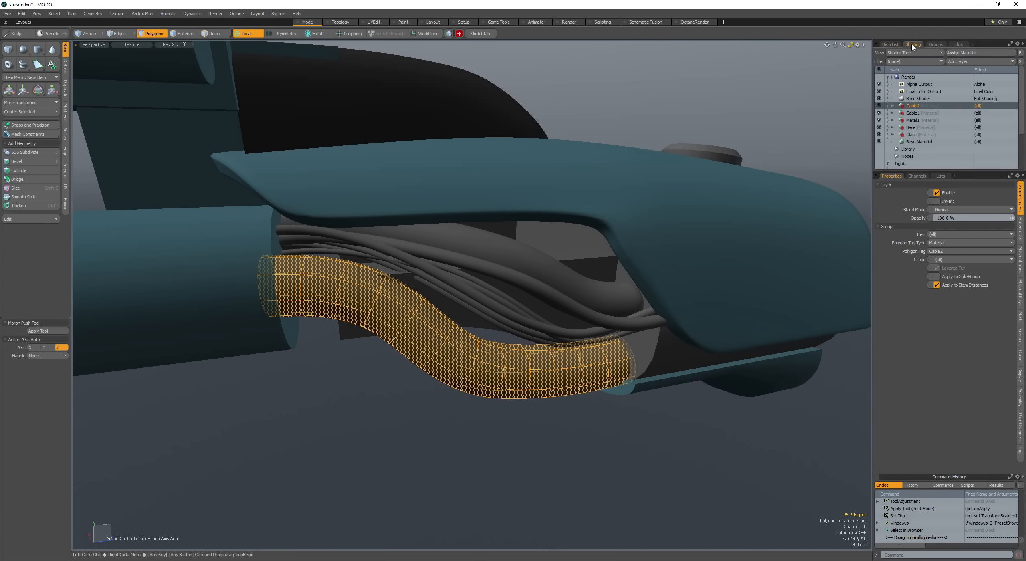
pyautogui.click(892, 113)
pyautogui.moveTo(1025, 116); pyautogui.dragTo(922, 119)
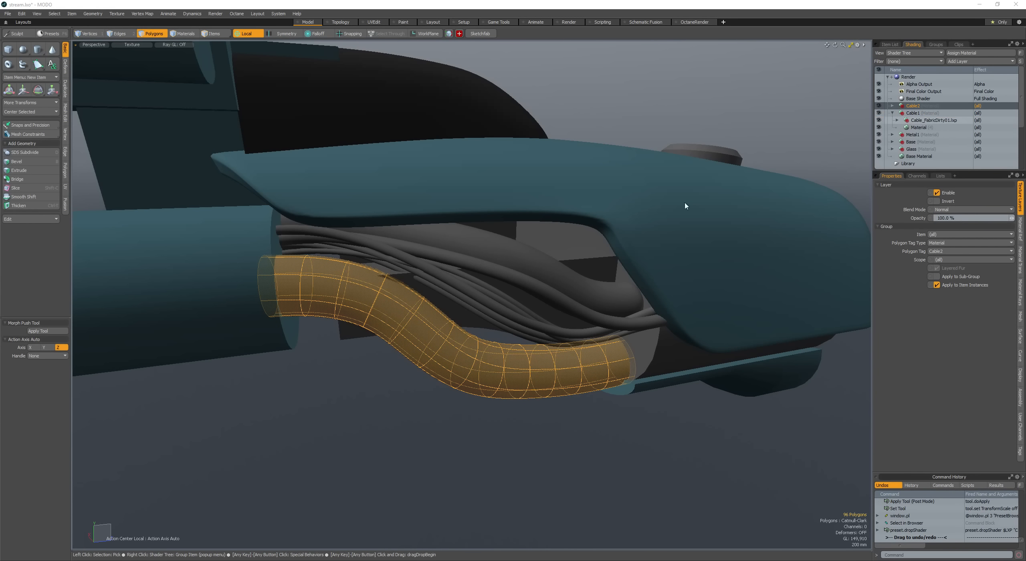
pyautogui.moveTo(523, 311)
pyautogui.keyDown('alt'); pyautogui.mouseDown()
pyautogui.moveTo(517, 338)
pyautogui.moveTo(530, 336)
pyautogui.mouseUp(); pyautogui.keyUp('alt')
pyautogui.press('Escape')
pyautogui.click(539, 335)
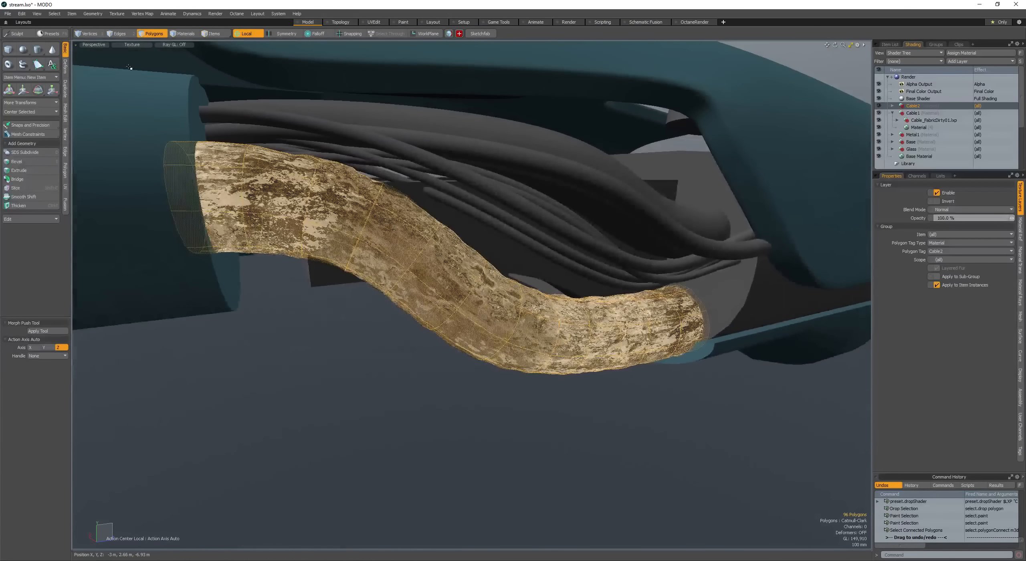
# Step: Switch the viewport to shaded style and reconvert the large cable to Catmull-Clark subdivision to refresh its displacement
pyautogui.click(132, 44)
pyautogui.click(120, 77)
pyautogui.click(378, 343)
pyautogui.moveTo(378, 343)
pyautogui.keyDown('alt'); pyautogui.mouseDown()
pyautogui.moveTo(339, 341)
pyautogui.moveTo(469, 355)
pyautogui.mouseUp(); pyautogui.keyUp('alt')
pyautogui.doubleClick(480, 339)
pyautogui.press('Tab')
pyautogui.hotkey('shift', 'Tab')
pyautogui.click(428, 341)
pyautogui.scroll(-3, 429, 342)
# Step: Raise the large cable's subdivision level and refresh its Catmull-Clark conversion
pyautogui.doubleClick(469, 339)
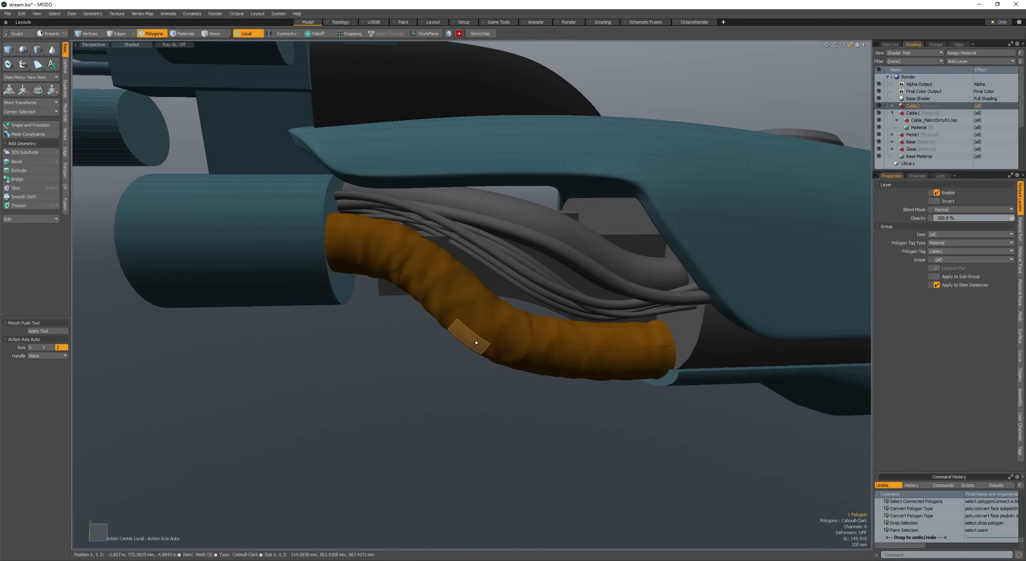
pyautogui.press('pageup')
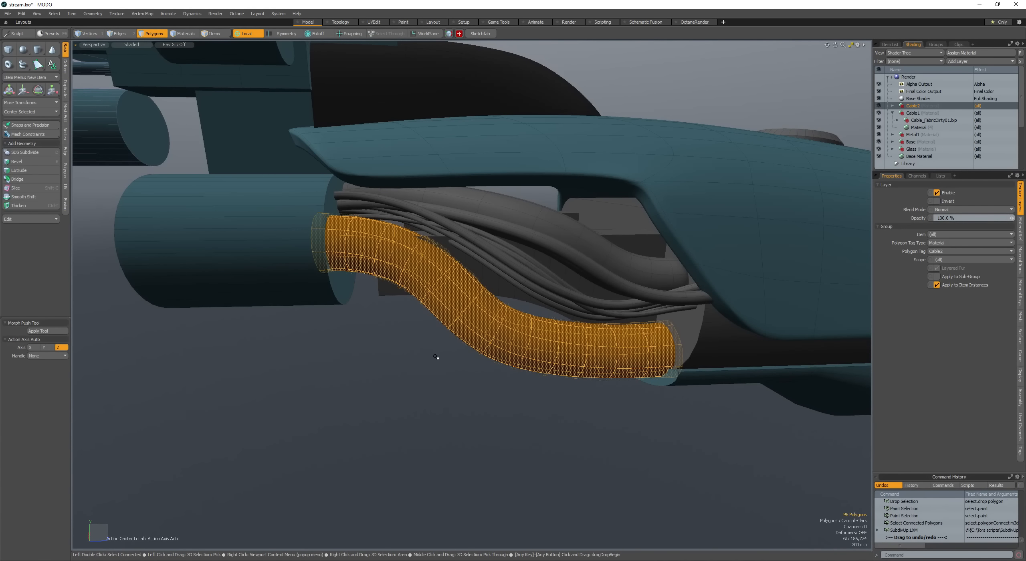
pyautogui.keyDown('alt'); pyautogui.moveTo(436, 357); pyautogui.dragTo(497, 350); pyautogui.keyUp('alt')
pyautogui.click(476, 333)
pyautogui.scroll(2, 461, 361)
pyautogui.click(535, 334)
pyautogui.doubleClick(536, 336)
pyautogui.press('Tab')
pyautogui.click(452, 377)
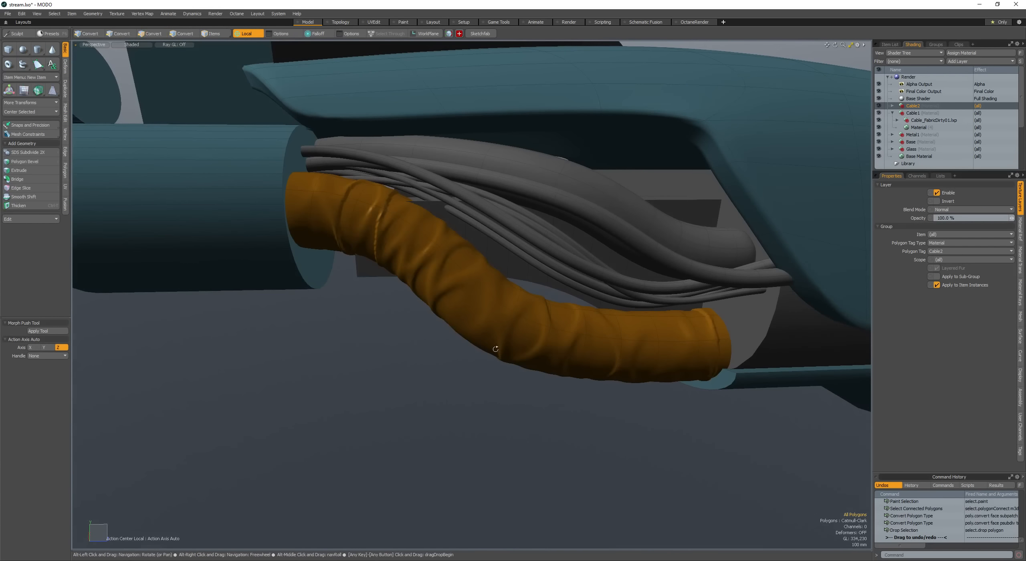
# Step: Set the displacement distance to 50 mm on the material inside the Cable_FabricDirty01.lxp preset
pyautogui.click(892, 106)
pyautogui.click(919, 113)
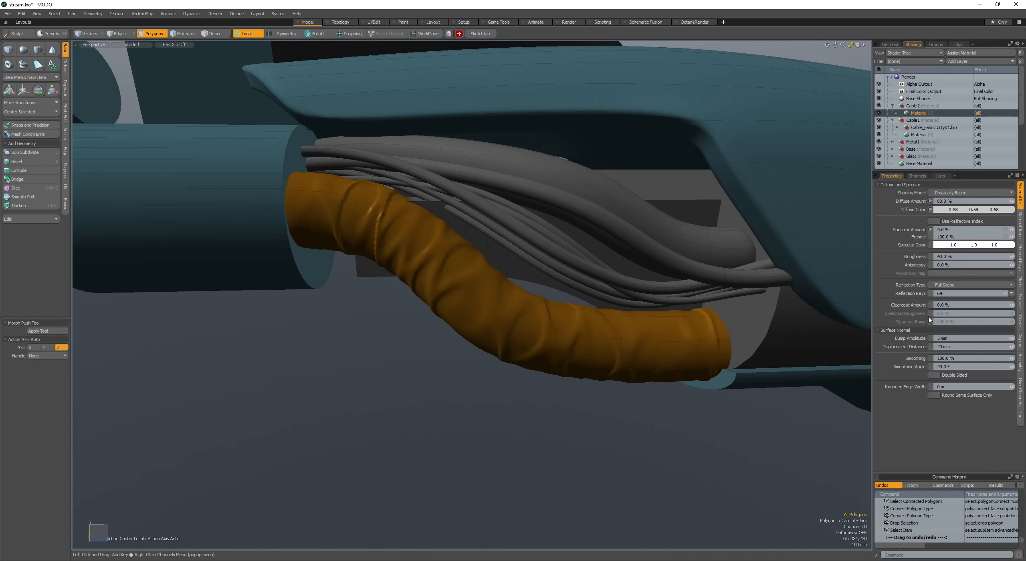
pyautogui.click(897, 127)
pyautogui.scroll(-5, 898, 128)
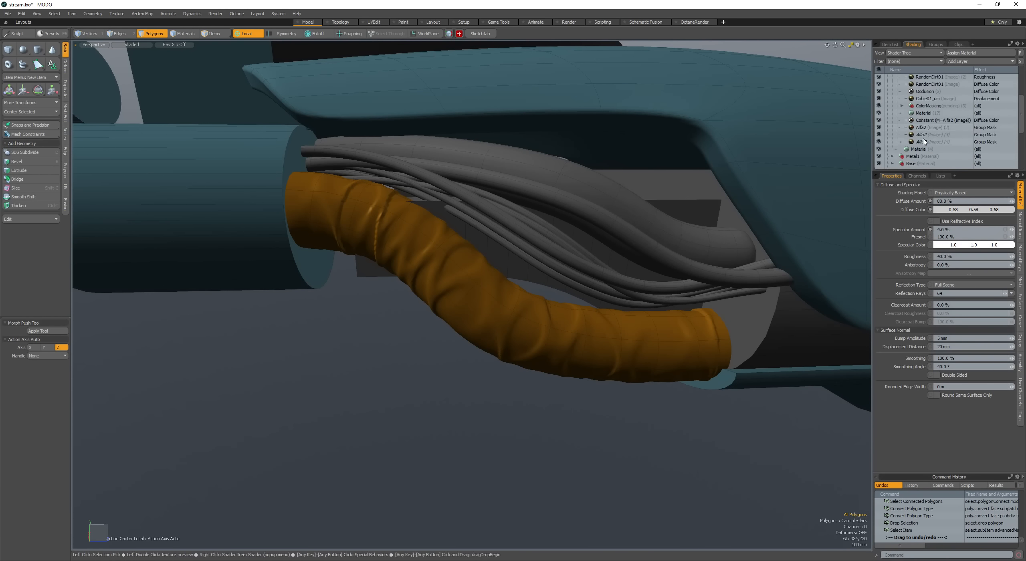
pyautogui.click(926, 126)
pyautogui.click(923, 91)
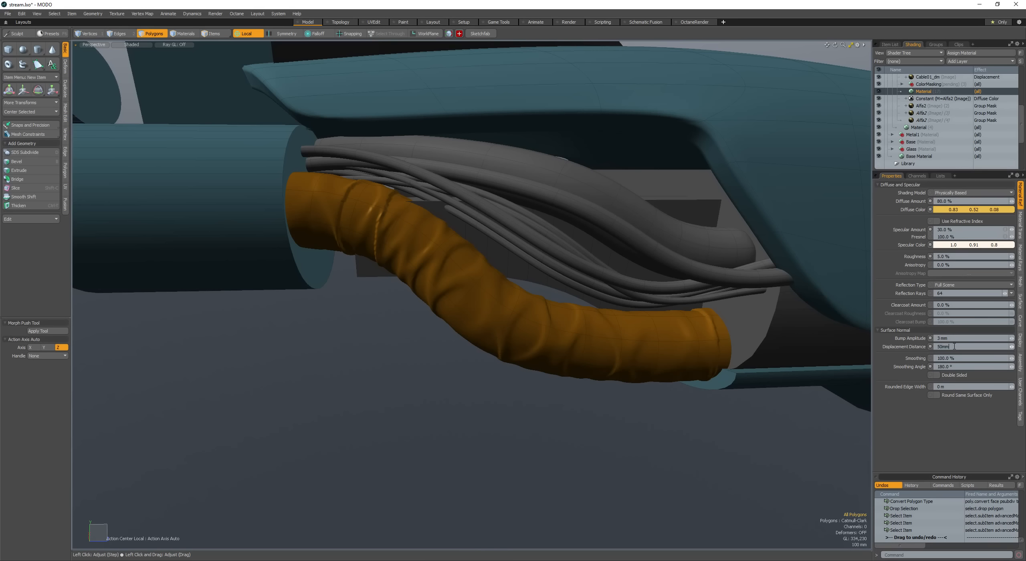
pyautogui.moveTo(414, 344)
pyautogui.keyDown('alt'); pyautogui.mouseDown()
pyautogui.moveTo(449, 358)
pyautogui.moveTo(391, 346)
pyautogui.moveTo(408, 335)
pyautogui.mouseUp(); pyautogui.keyUp('alt')
pyautogui.scroll(4, 441, 330)
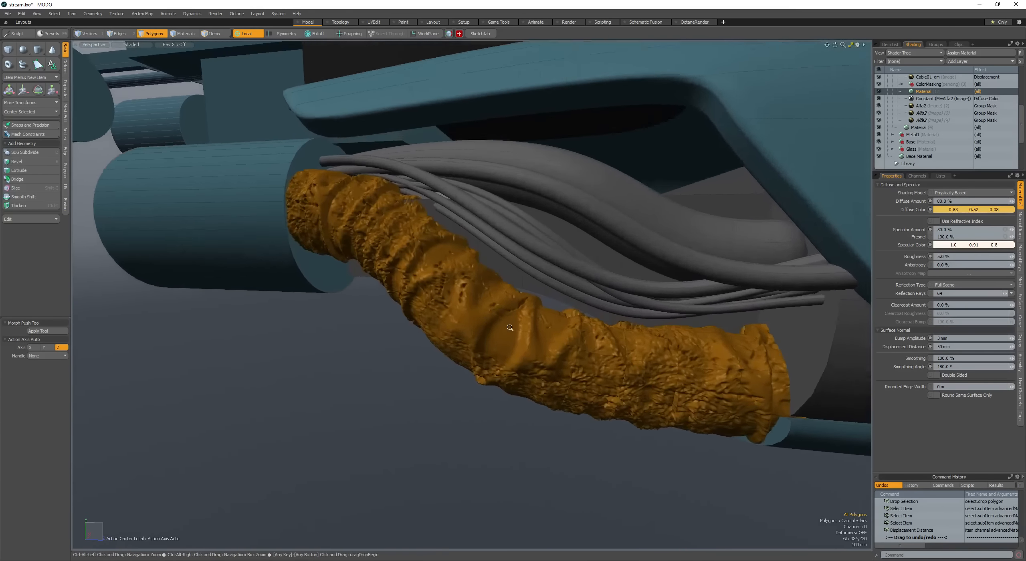
# Step: Select the whole displaced cable, refresh its Catmull-Clark conversion and clear the selection
pyautogui.keyDown('alt'); pyautogui.moveTo(473, 325); pyautogui.dragTo(522, 341); pyautogui.keyUp('alt')
pyautogui.scroll(-4, 557, 325)
pyautogui.doubleClick(549, 339)
pyautogui.scroll(-3, 523, 340)
pyautogui.press('space')
pyautogui.scroll(3, 481, 290)
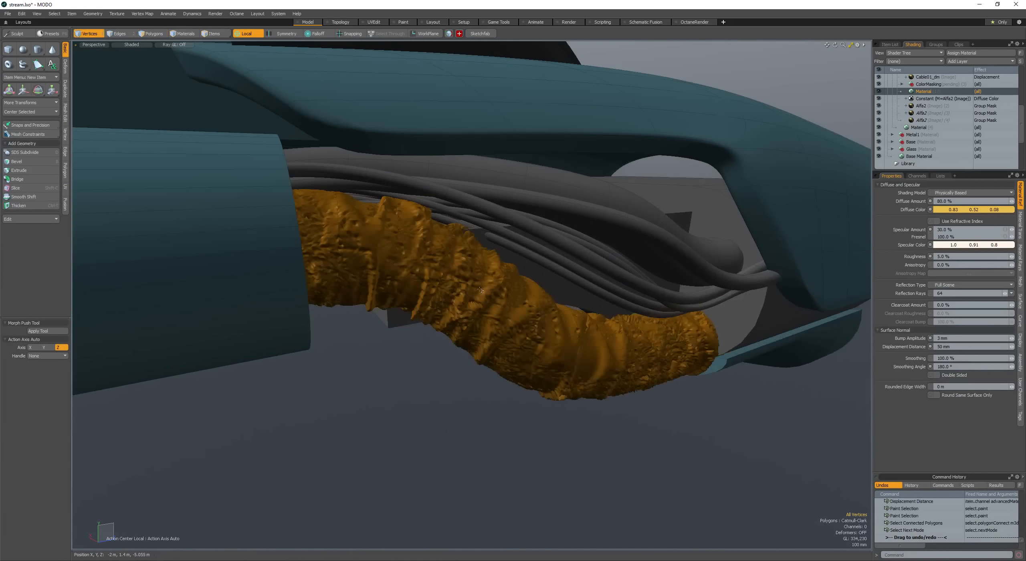
pyautogui.keyDown('alt'); pyautogui.moveTo(419, 274); pyautogui.dragTo(497, 337); pyautogui.keyUp('alt')
pyautogui.press('space')
pyautogui.press('Tab')
pyautogui.click(415, 345)
# Step: Toggle the wireframe overlay and examine the cable's displaced surface from several angles
pyautogui.press('w')
pyautogui.press('w')
pyautogui.keyDown('alt'); pyautogui.moveTo(375, 341); pyautogui.dragTo(397, 329); pyautogui.keyUp('alt')
pyautogui.keyDown('alt'); pyautogui.moveTo(397, 328); pyautogui.dragTo(756, 263); pyautogui.keyUp('alt')
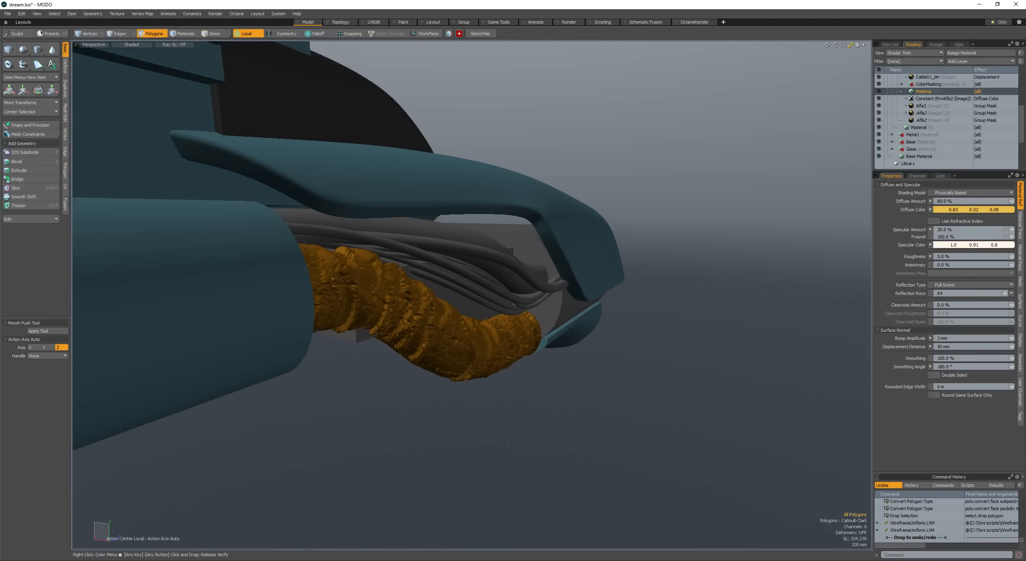
pyautogui.keyDown('alt'); pyautogui.moveTo(396, 281); pyautogui.dragTo(344, 280); pyautogui.keyUp('alt')
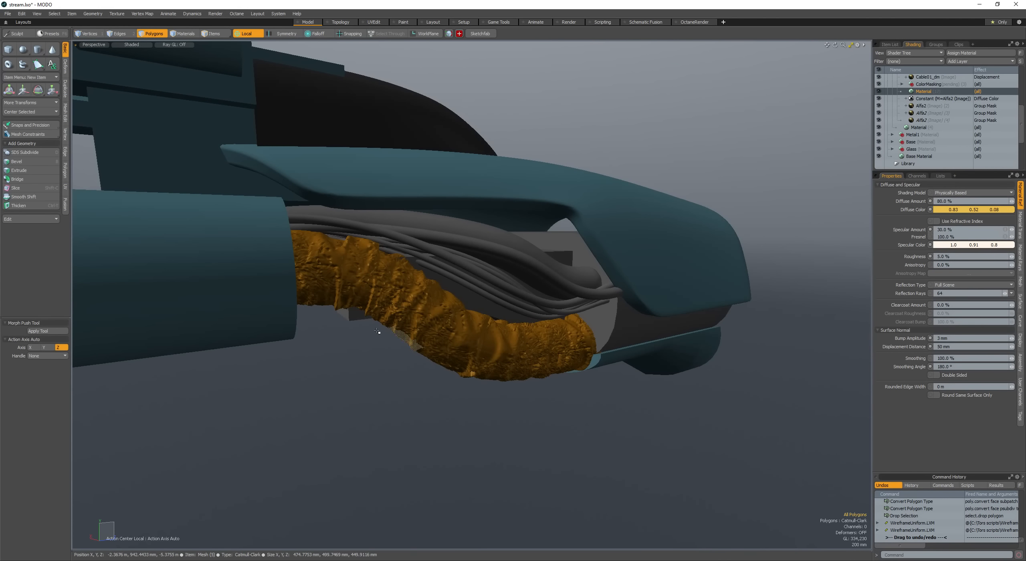
pyautogui.keyDown('alt'); pyautogui.moveTo(377, 331); pyautogui.dragTo(387, 305); pyautogui.keyUp('alt')
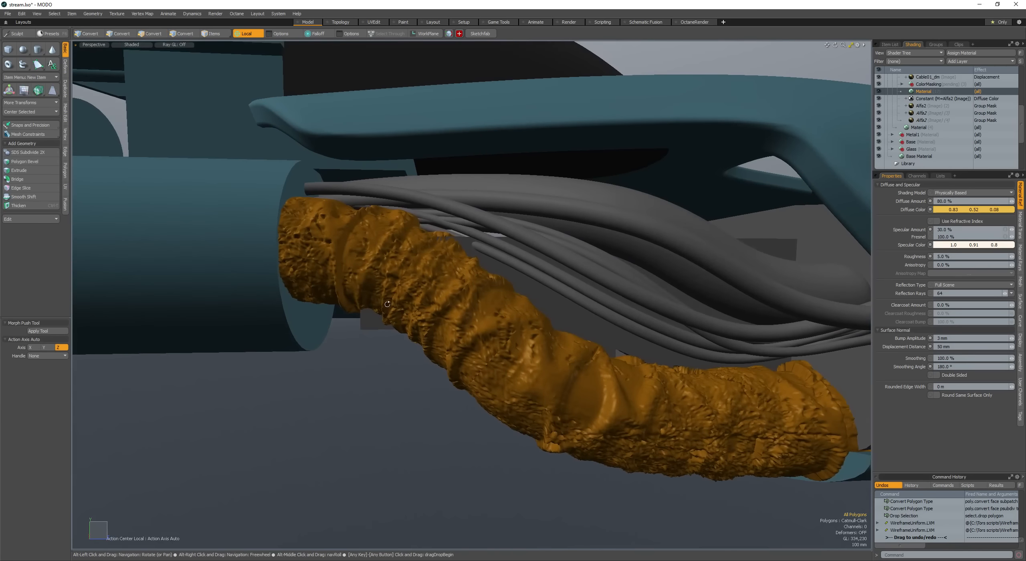
pyautogui.scroll(-2, 386, 303)
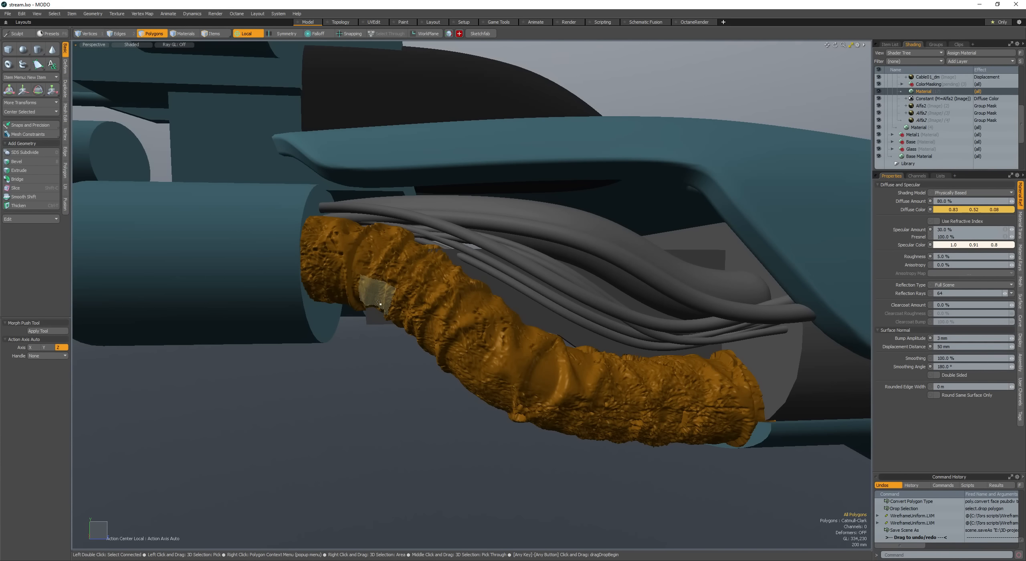
# Step: Open a render preview, frame its camera on the side cables and close it after checking the material
pyautogui.press('F9')
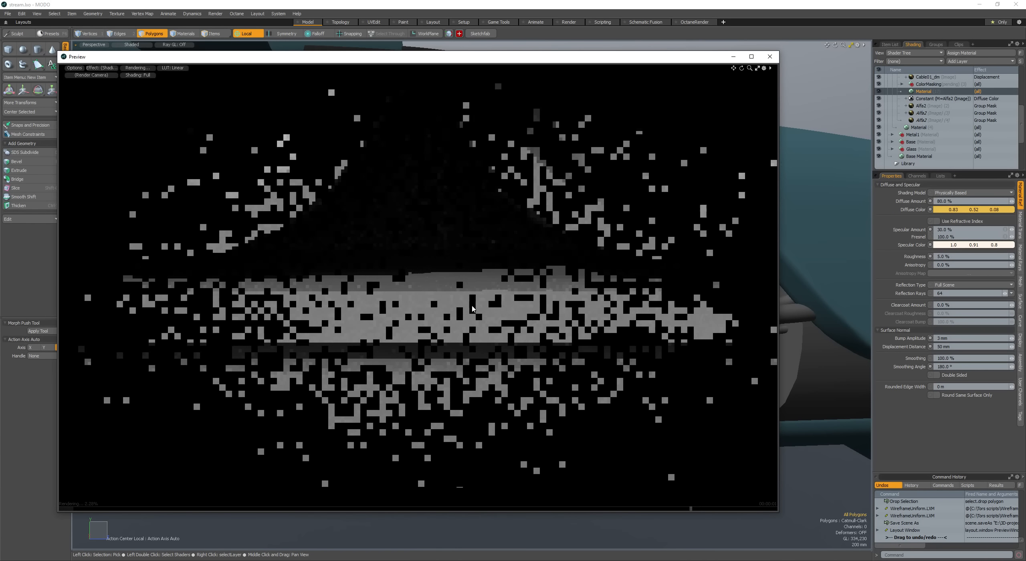
pyautogui.keyDown('alt'); pyautogui.moveTo(472, 259); pyautogui.dragTo(558, 241); pyautogui.keyUp('alt')
pyautogui.scroll(-2, 402, 260)
pyautogui.keyDown('ctrl'); pyautogui.keyDown('alt'); pyautogui.moveTo(557, 241); pyautogui.dragTo(405, 250); pyautogui.keyUp('alt'); pyautogui.keyUp('ctrl')
pyautogui.keyDown('alt'); pyautogui.moveTo(405, 250); pyautogui.dragTo(455, 324); pyautogui.keyUp('alt')
pyautogui.scroll(3, 505, 277)
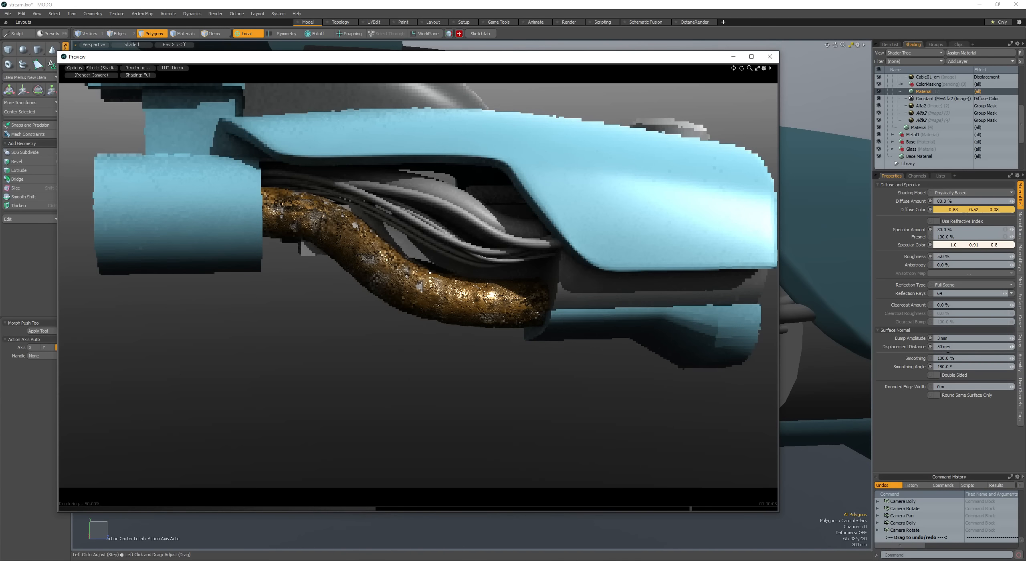
pyautogui.click(770, 56)
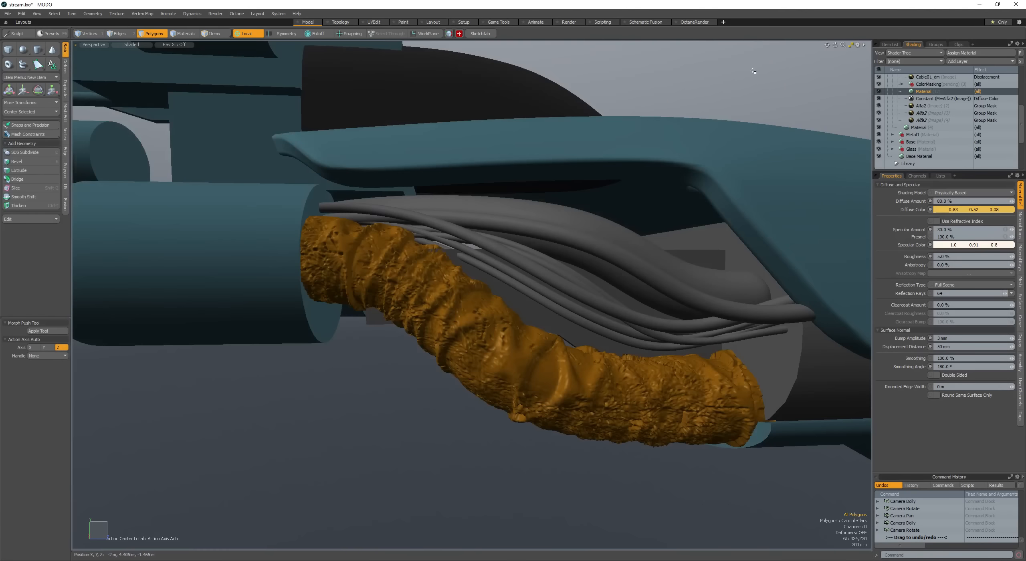
# Step: Review the Cable_FabricDirty01.lxp layers and delete the three Alfa2 group mask images
pyautogui.keyDown('alt'); pyautogui.moveTo(747, 156); pyautogui.dragTo(708, 170); pyautogui.keyUp('alt')
pyautogui.keyDown('alt'); pyautogui.moveTo(707, 170); pyautogui.dragTo(648, 216); pyautogui.keyUp('alt')
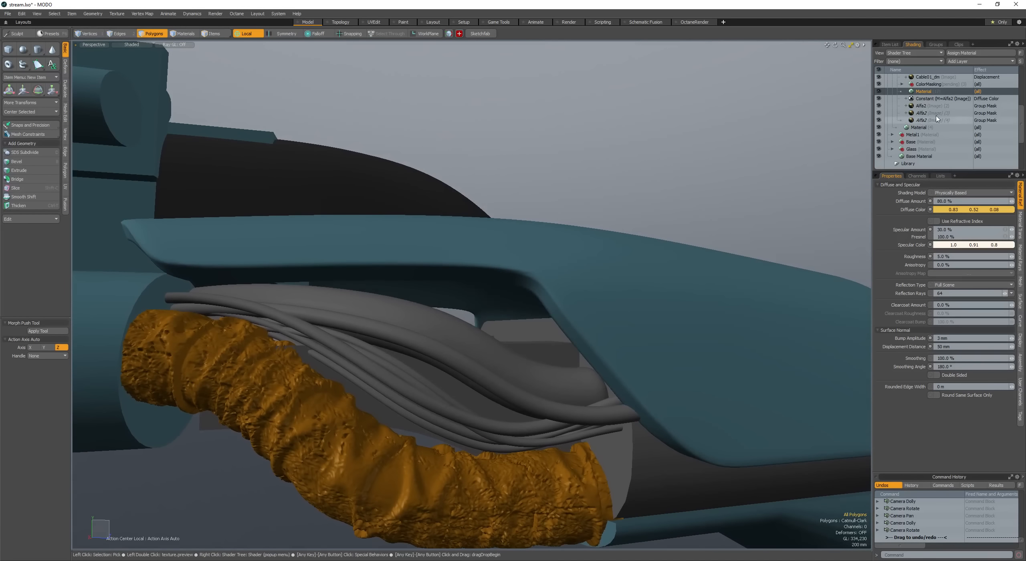
pyautogui.scroll(2, 938, 117)
pyautogui.keyDown('ctrl'); pyautogui.keyDown('alt'); pyautogui.moveTo(790, 122); pyautogui.dragTo(842, 100); pyautogui.keyUp('alt'); pyautogui.keyUp('ctrl')
pyautogui.scroll(-3, 906, 104)
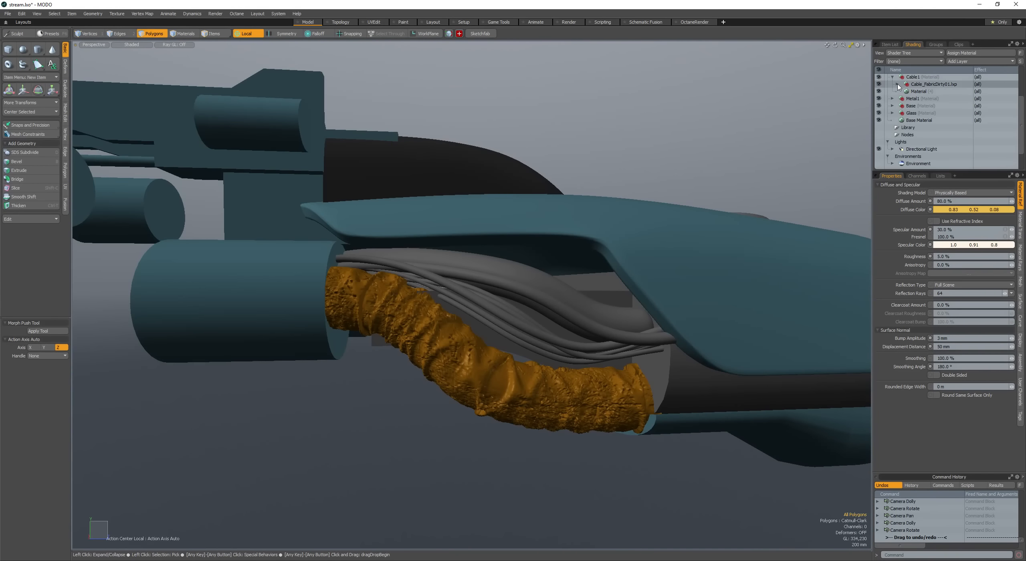
pyautogui.click(920, 121)
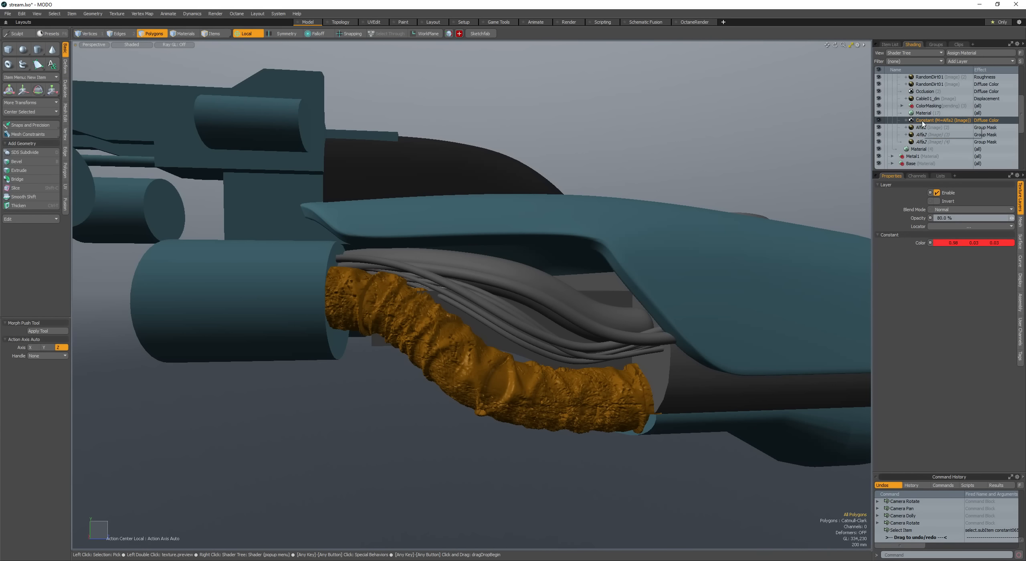
pyautogui.click(920, 142)
pyautogui.click(922, 135)
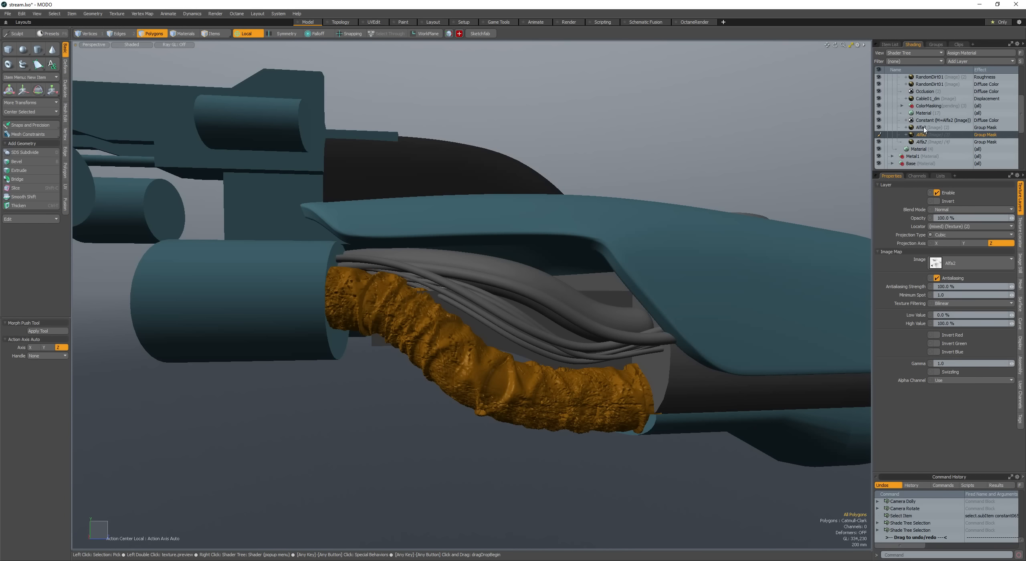
pyautogui.click(924, 128)
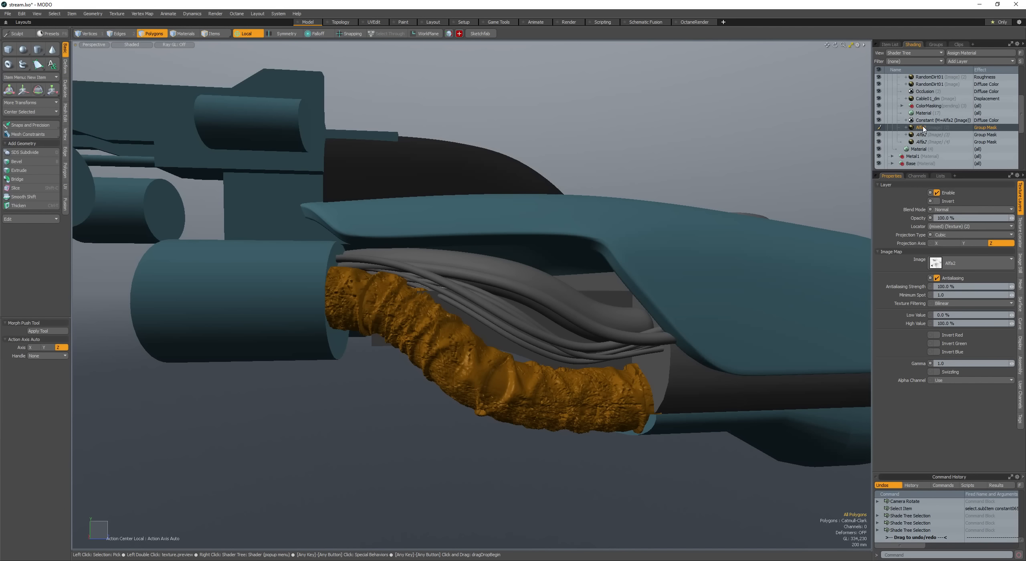
pyautogui.click(922, 135)
pyautogui.click(922, 142)
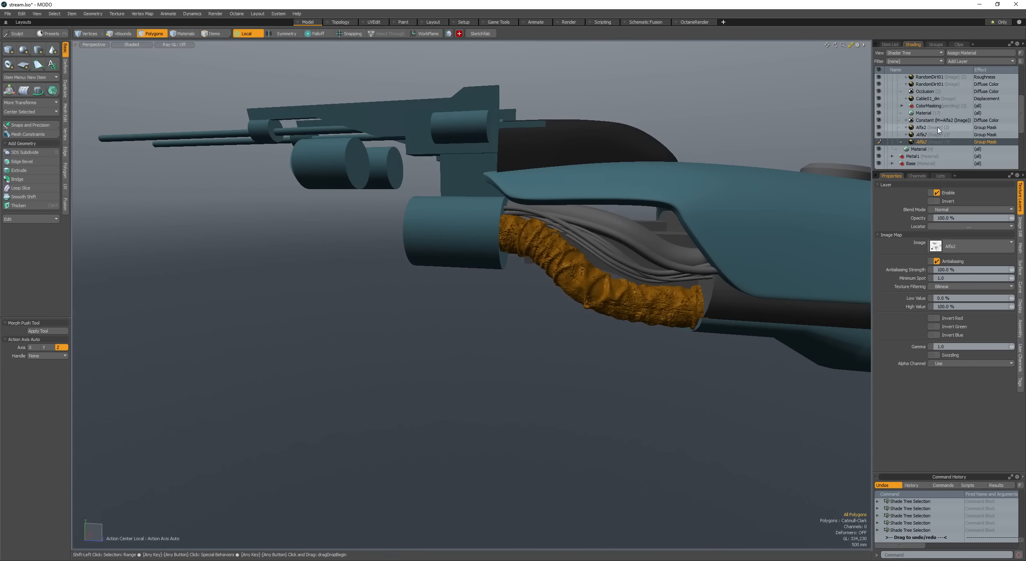
pyautogui.keyDown('shift'); pyautogui.click(938, 130); pyautogui.keyUp('shift')
pyautogui.press('Delete')
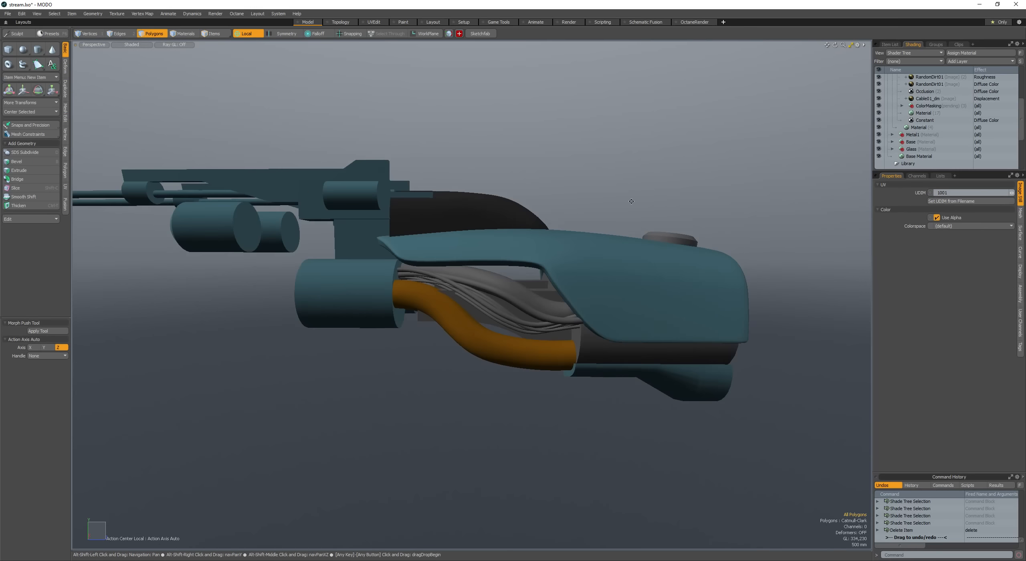
# Step: Toggle the Cable01_dm displacement layer off and on, and convert the large cable to standard subdivision surfaces
pyautogui.scroll(1, 922, 116)
pyautogui.click(888, 121)
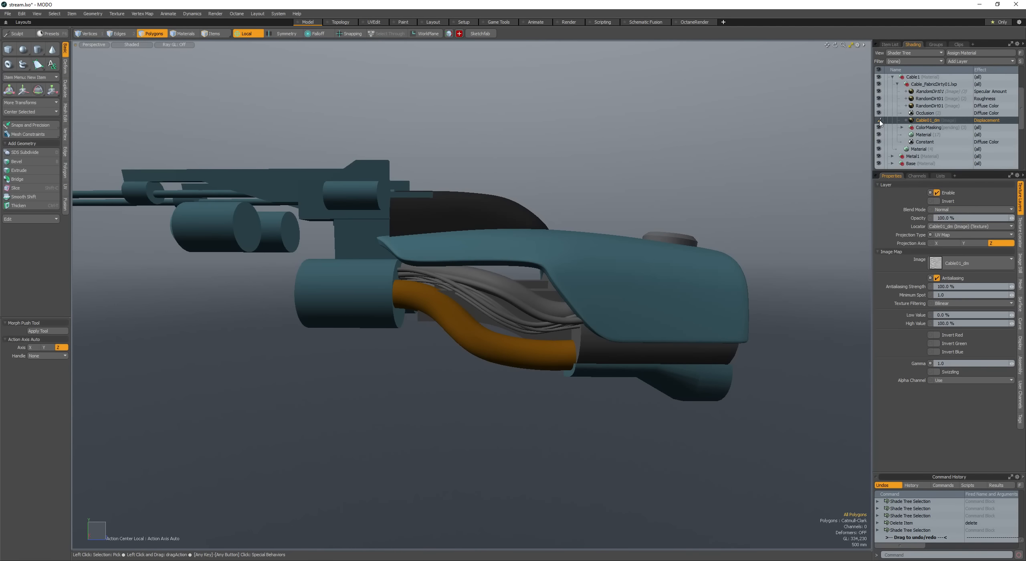
pyautogui.keyDown('alt'); pyautogui.moveTo(533, 276); pyautogui.dragTo(540, 307); pyautogui.keyUp('alt')
pyautogui.scroll(3, 540, 307)
pyautogui.press('Tab')
pyautogui.press('Tab')
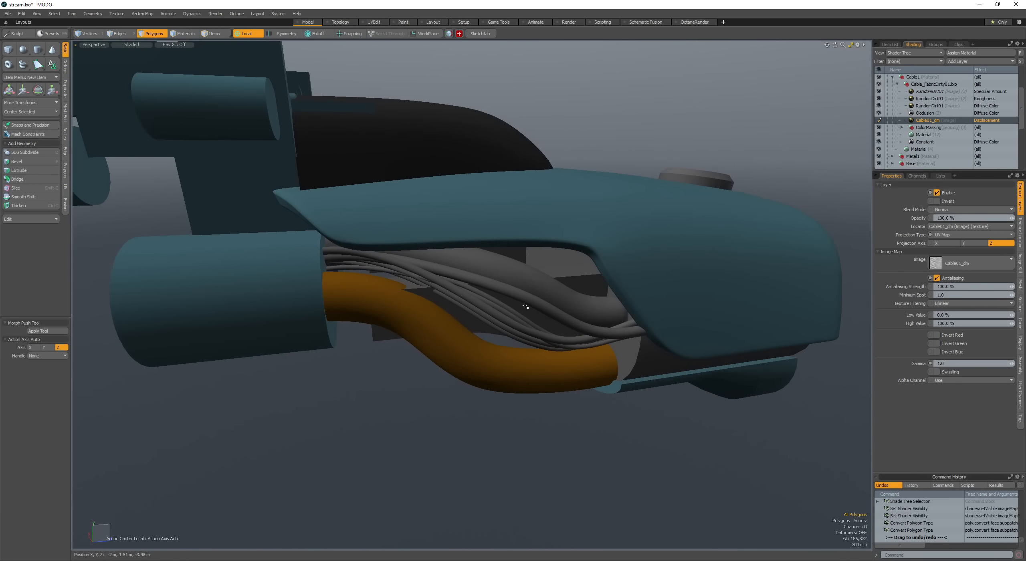
# Step: Check the Cable01_dm map on the cable in texture shading, then return the viewport to shaded style
pyautogui.click(132, 45)
pyautogui.click(131, 81)
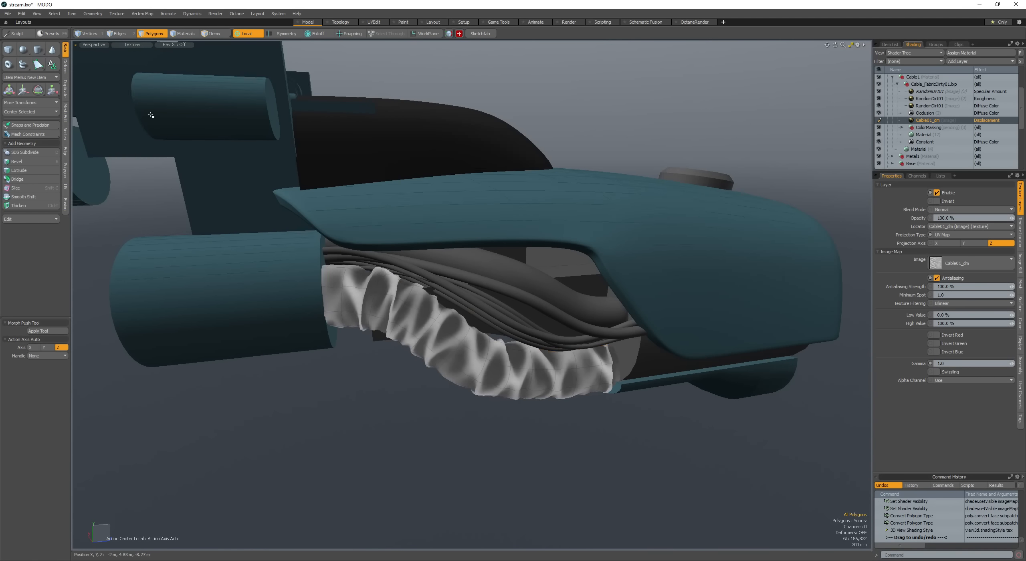
pyautogui.keyDown('alt'); pyautogui.moveTo(441, 264); pyautogui.dragTo(469, 238); pyautogui.keyUp('alt')
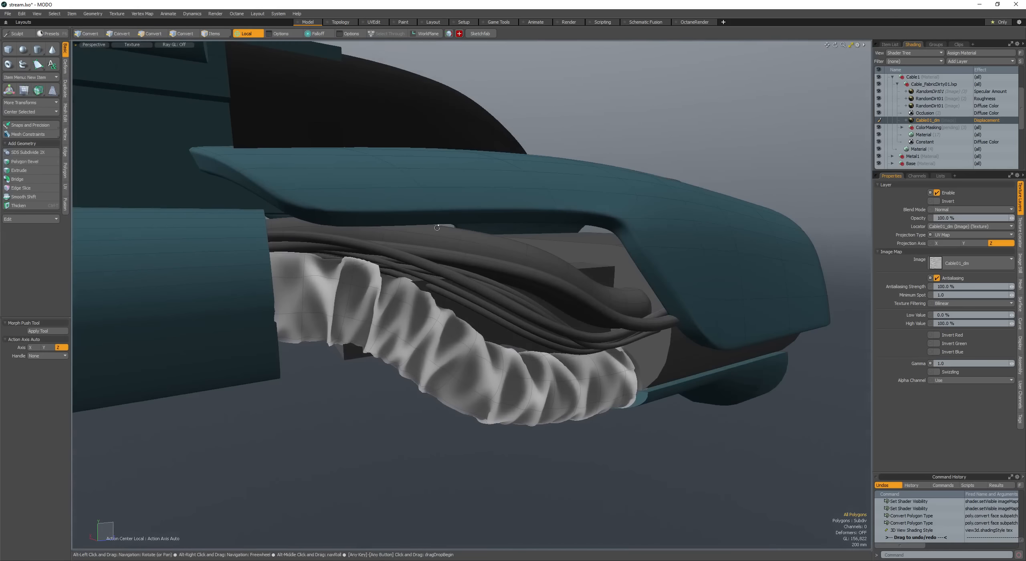
pyautogui.click(132, 44)
pyautogui.click(133, 74)
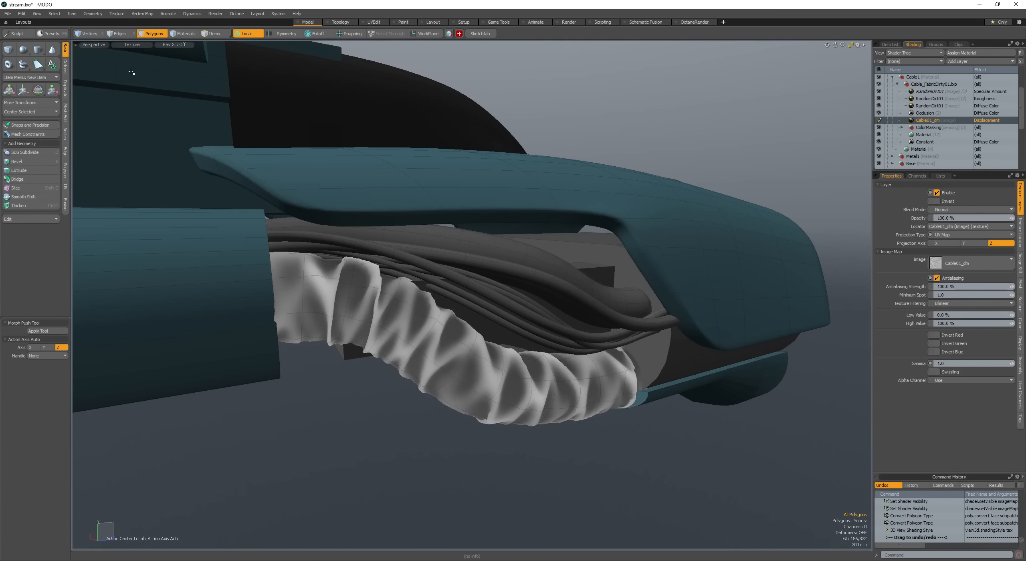
pyautogui.moveTo(385, 336)
pyautogui.keyDown('alt'); pyautogui.mouseDown()
pyautogui.moveTo(425, 357)
pyautogui.moveTo(403, 398)
pyautogui.moveTo(376, 371)
pyautogui.mouseUp(); pyautogui.keyUp('alt')
pyautogui.press('w')
pyautogui.press('w')
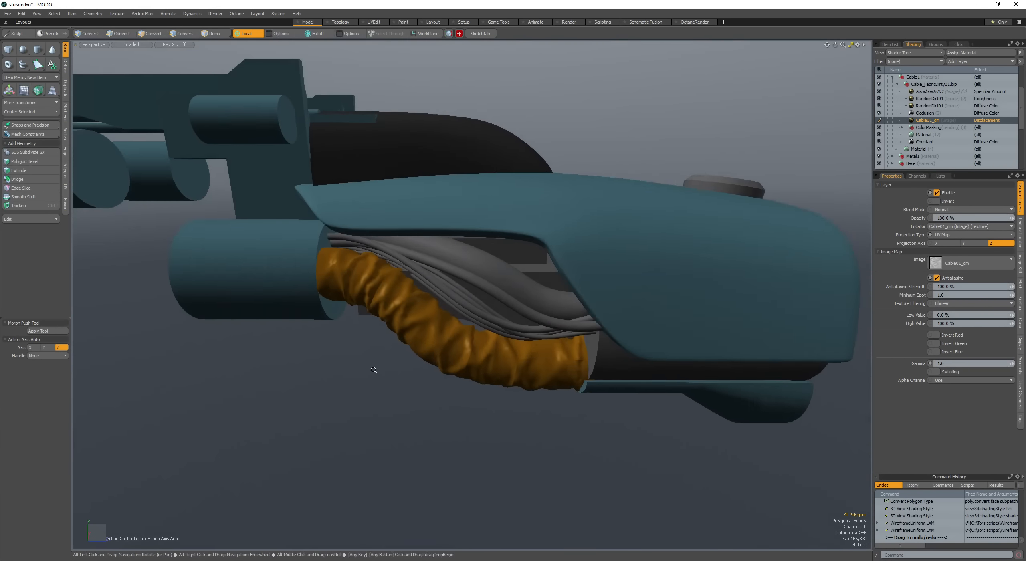
# Step: Turn off Draft Displacements in the render preview, check the cable and close the preview
pyautogui.scroll(-2, 377, 370)
pyautogui.press('F8')
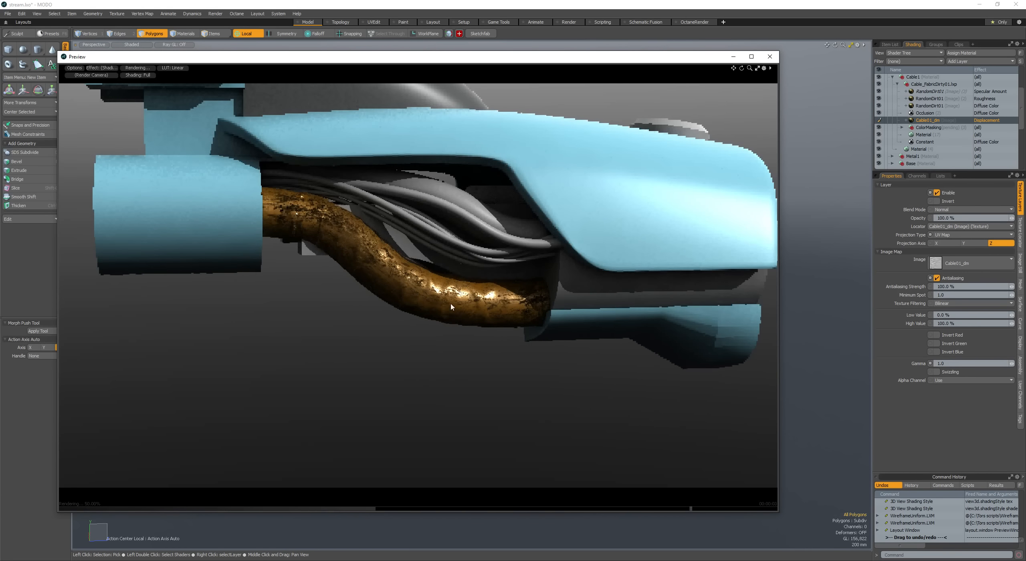
pyautogui.click(74, 67)
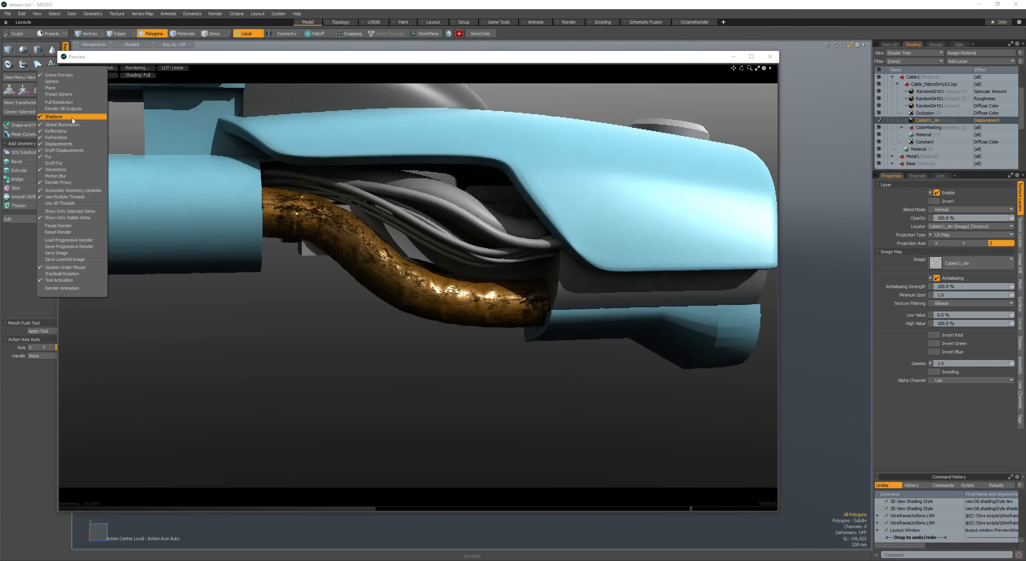
pyautogui.click(65, 150)
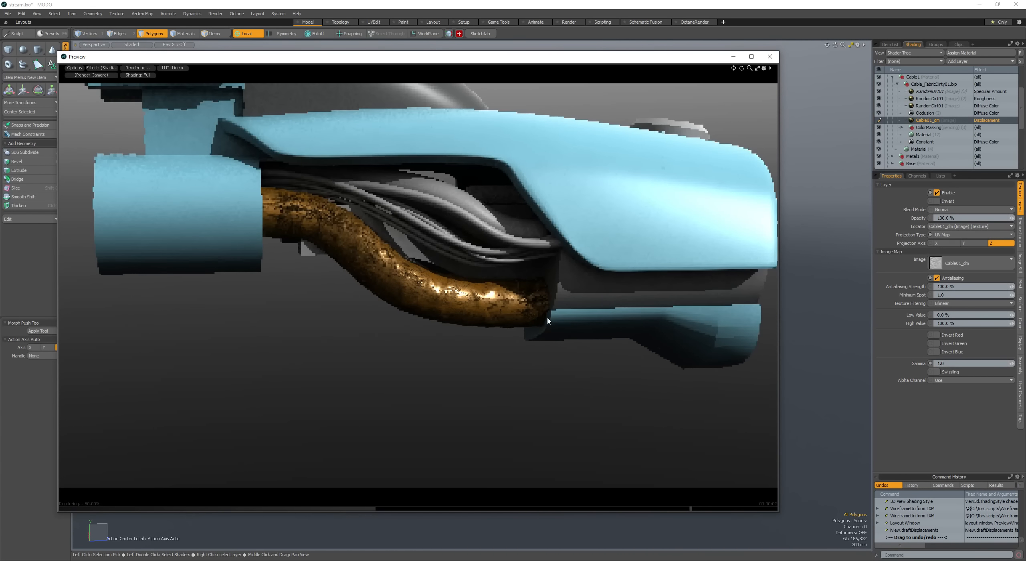
pyautogui.click(770, 57)
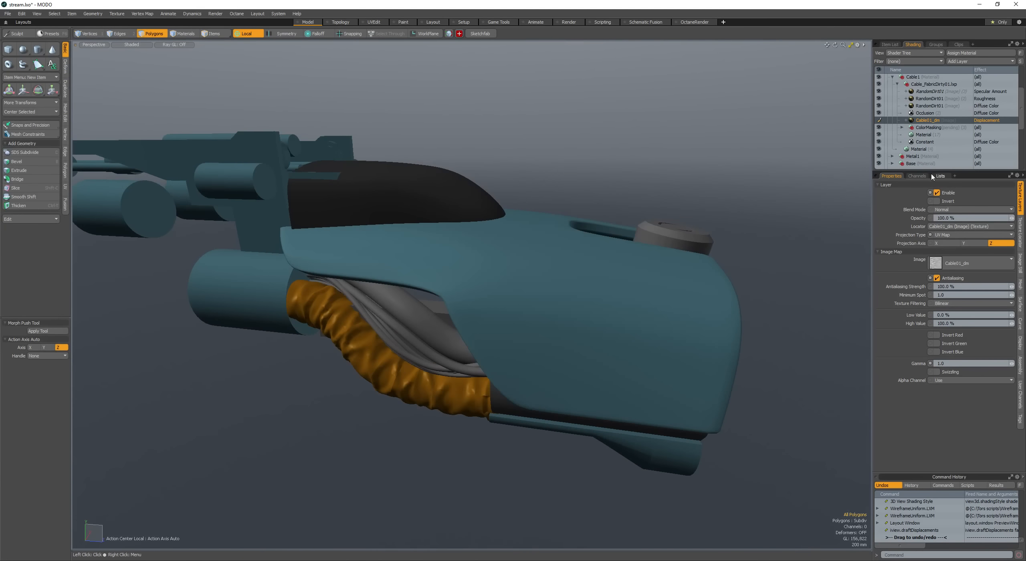
# Step: Review the subdivision and render level settings of the large cable's mesh
pyautogui.click(940, 176)
pyautogui.click(892, 176)
pyautogui.click(1021, 305)
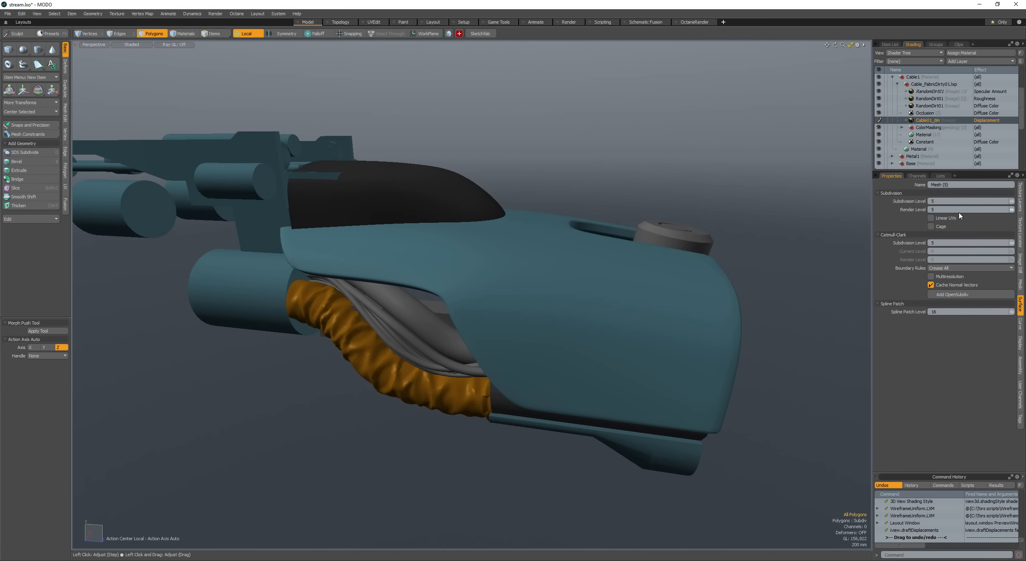
pyautogui.keyDown('alt'); pyautogui.moveTo(662, 209); pyautogui.dragTo(677, 187); pyautogui.keyUp('alt')
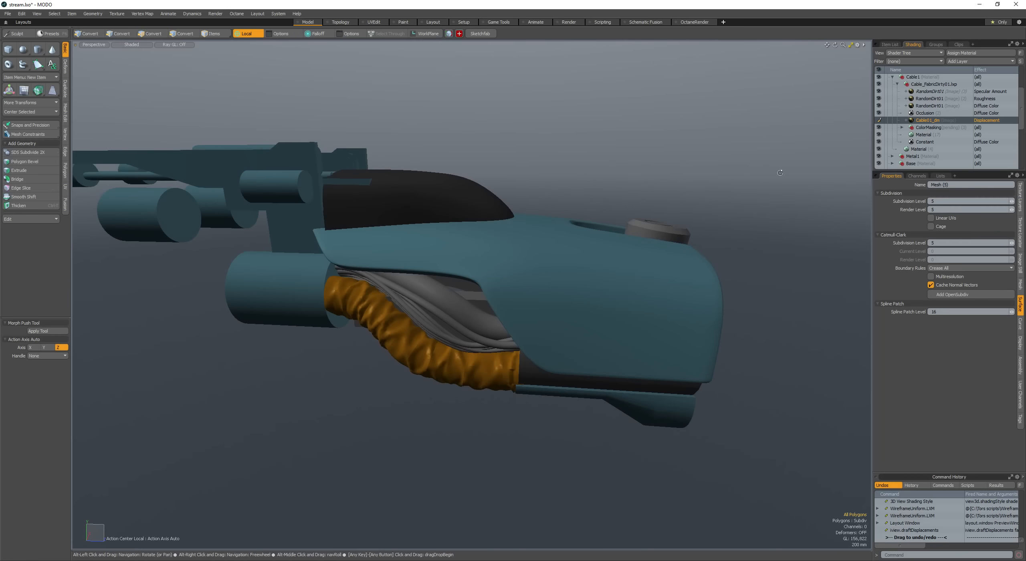
# Step: Set the displacement distance of the Material in Cable_FabricDirty01.lxp to 150 mm
pyautogui.click(930, 134)
pyautogui.keyDown('alt'); pyautogui.moveTo(557, 298); pyautogui.dragTo(511, 268); pyautogui.keyUp('alt')
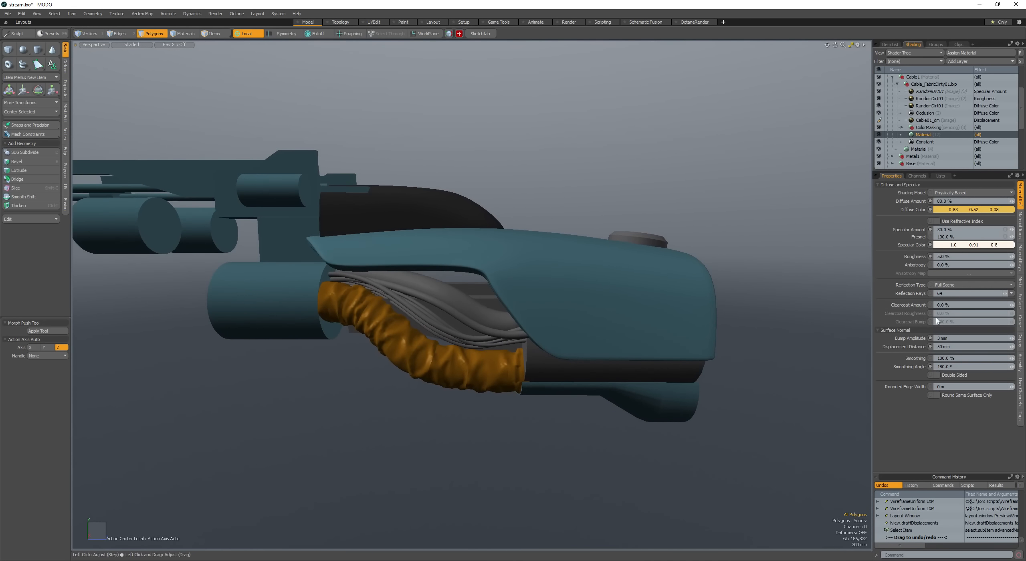
pyautogui.click(929, 127)
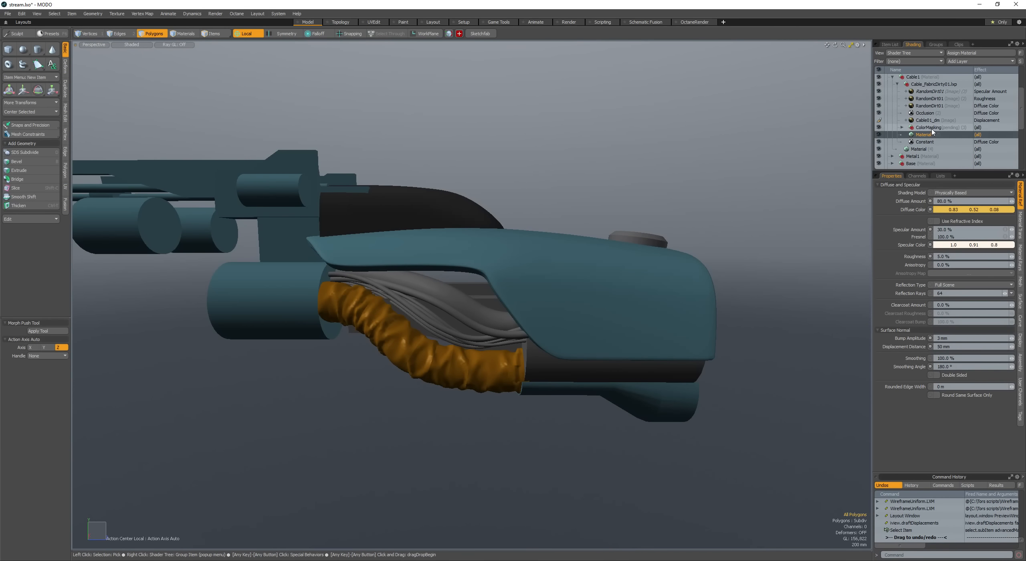
pyautogui.click(929, 135)
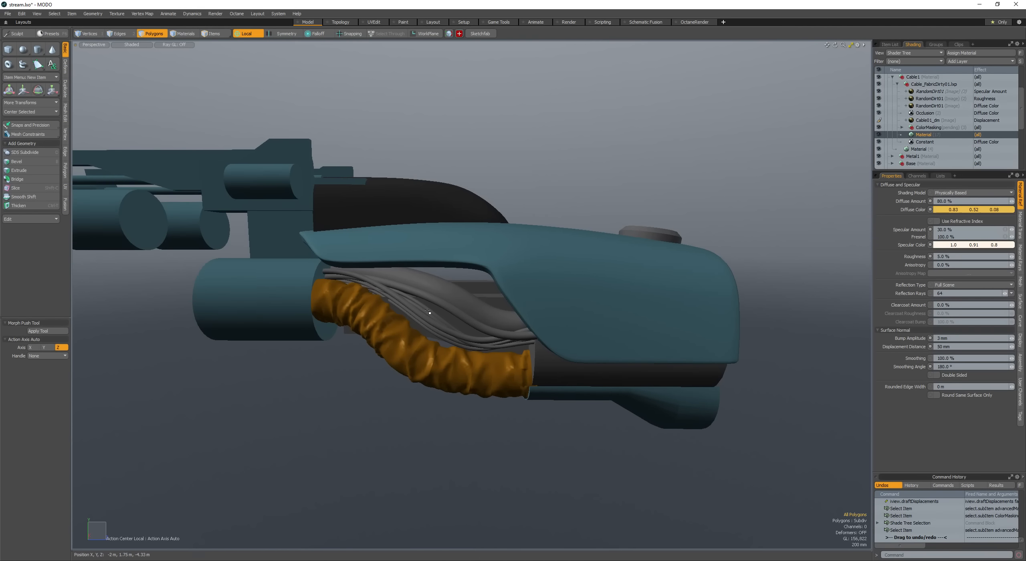
pyautogui.hotkey('ctrl', 'space')
pyautogui.hotkey('shift', 'a')
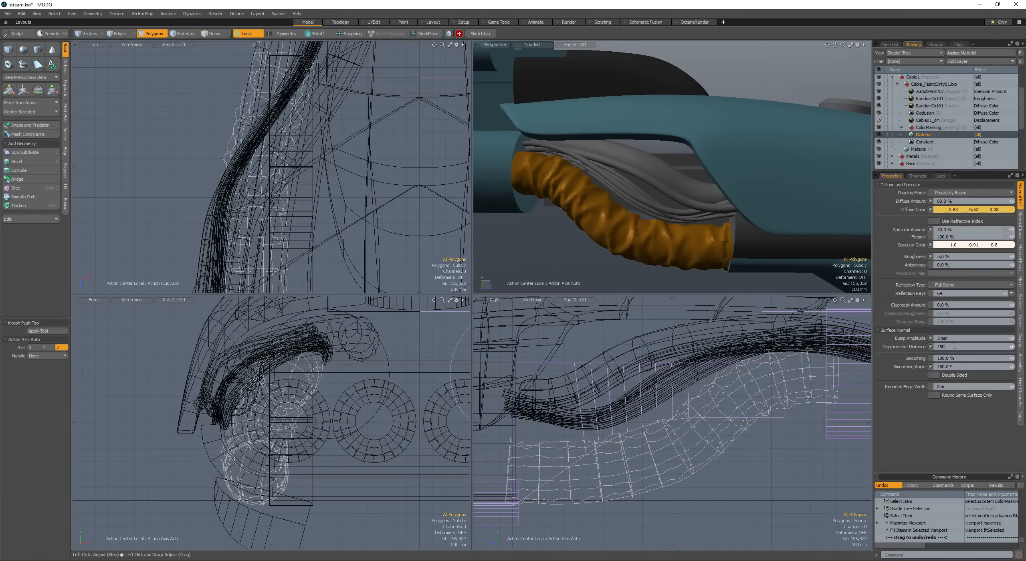
pyautogui.press('Return')
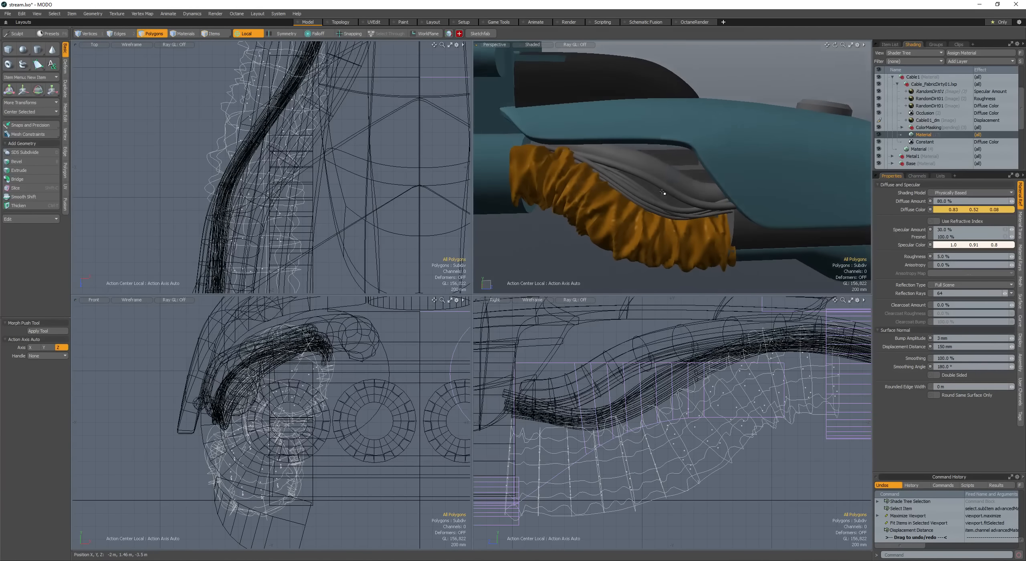
# Step: Hide the RandomDirt and Occlusion layers of the large cable's material, using the render preview to check the cable, and close the preview
pyautogui.hotkey('ctrl', 'F9')
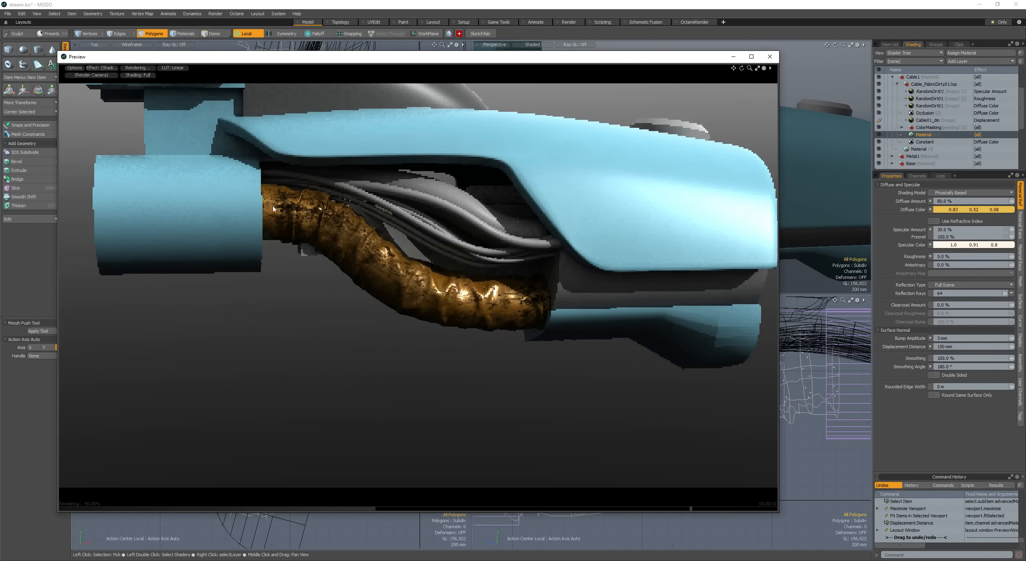
pyautogui.keyDown('alt'); pyautogui.moveTo(518, 314); pyautogui.dragTo(495, 311); pyautogui.keyUp('alt')
pyautogui.click(573, 405)
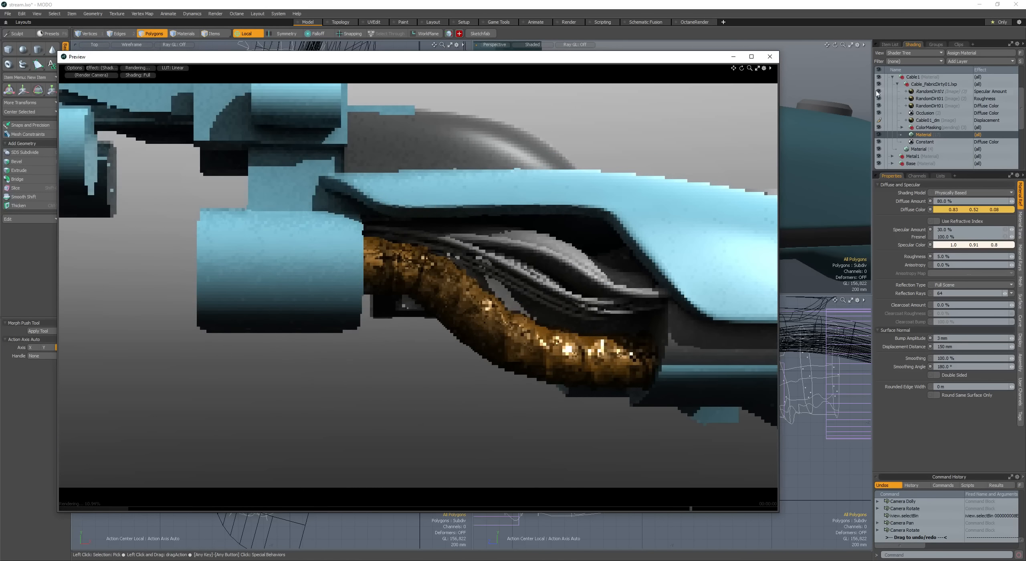
pyautogui.click(879, 120)
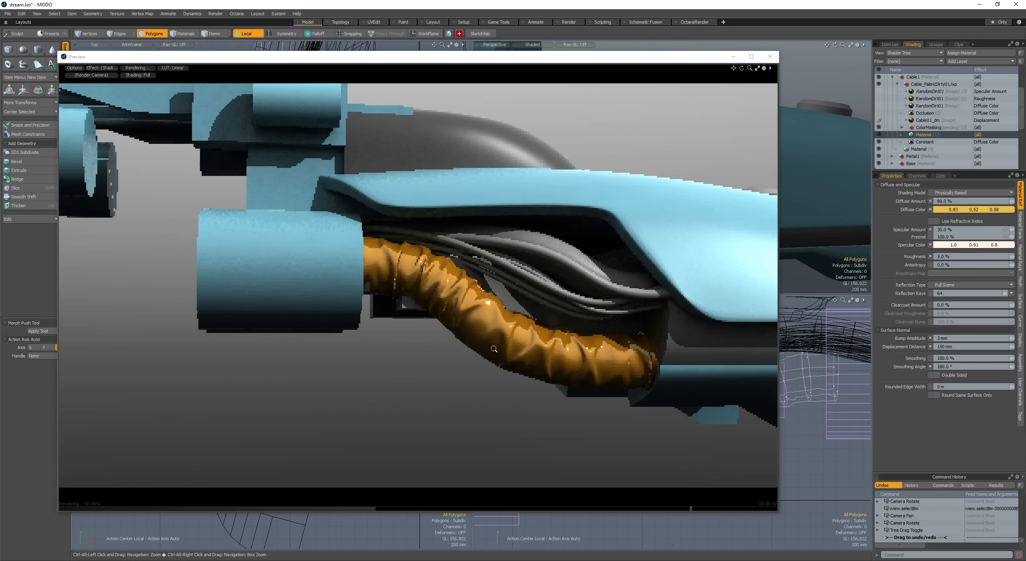
pyautogui.keyDown('ctrl'); pyautogui.keyDown('alt'); pyautogui.moveTo(497, 348); pyautogui.dragTo(430, 273); pyautogui.keyUp('alt'); pyautogui.keyUp('ctrl')
pyautogui.keyDown('alt'); pyautogui.moveTo(556, 275); pyautogui.dragTo(481, 296); pyautogui.keyUp('alt')
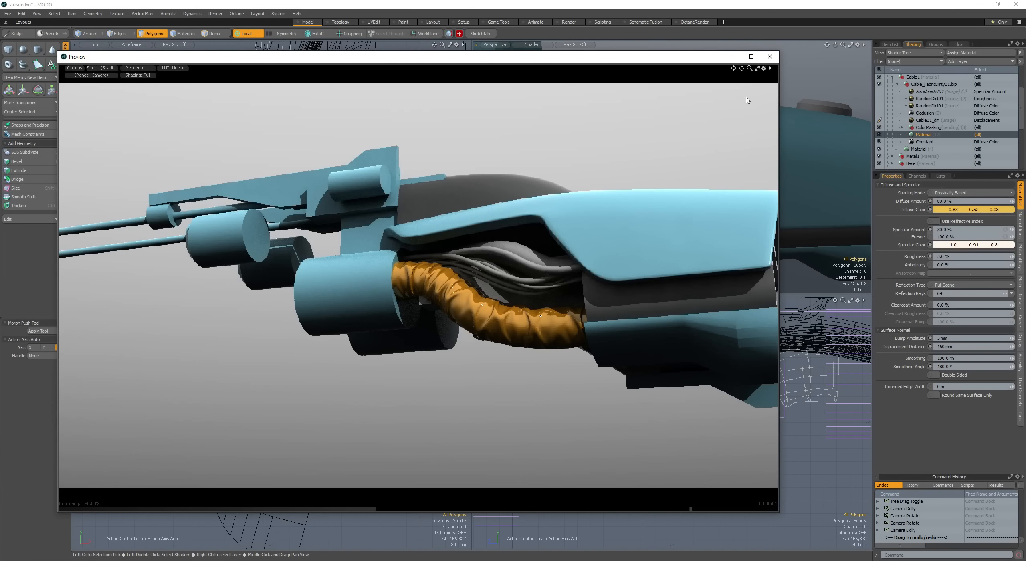
pyautogui.click(769, 58)
pyautogui.hotkey('ctrl', 'space')
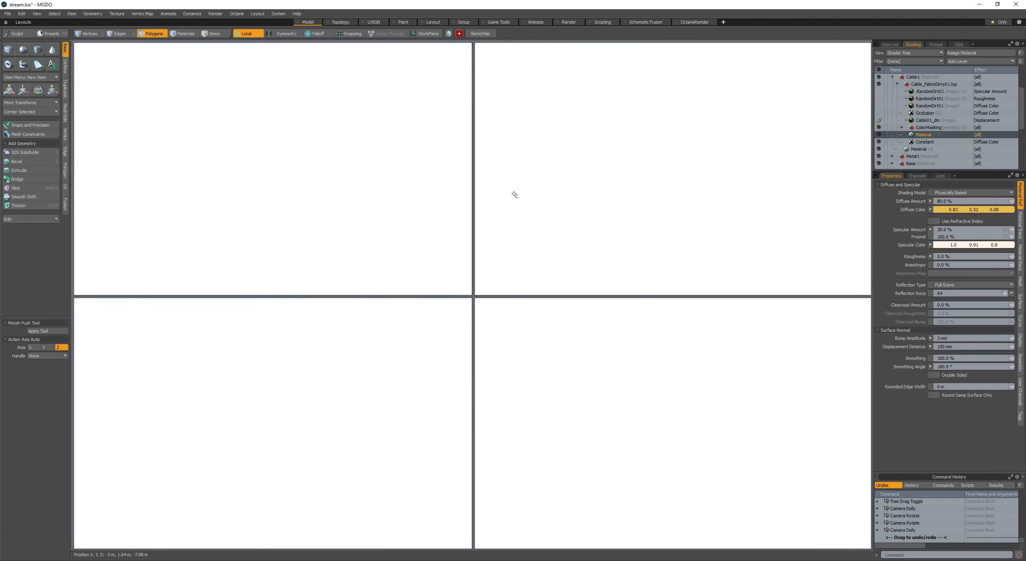
pyautogui.hotkey('shift', 'a')
pyautogui.keyDown('alt'); pyautogui.moveTo(512, 193); pyautogui.dragTo(505, 253); pyautogui.keyUp('alt')
pyautogui.press('5')
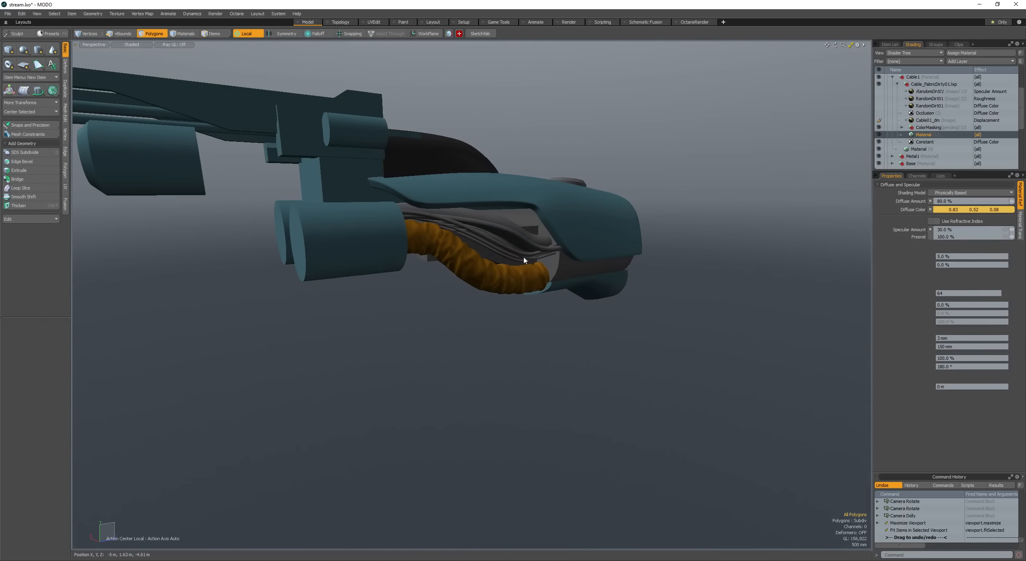
pyautogui.click(523, 256)
pyautogui.press('space')
pyautogui.click(520, 228)
pyautogui.click(931, 210)
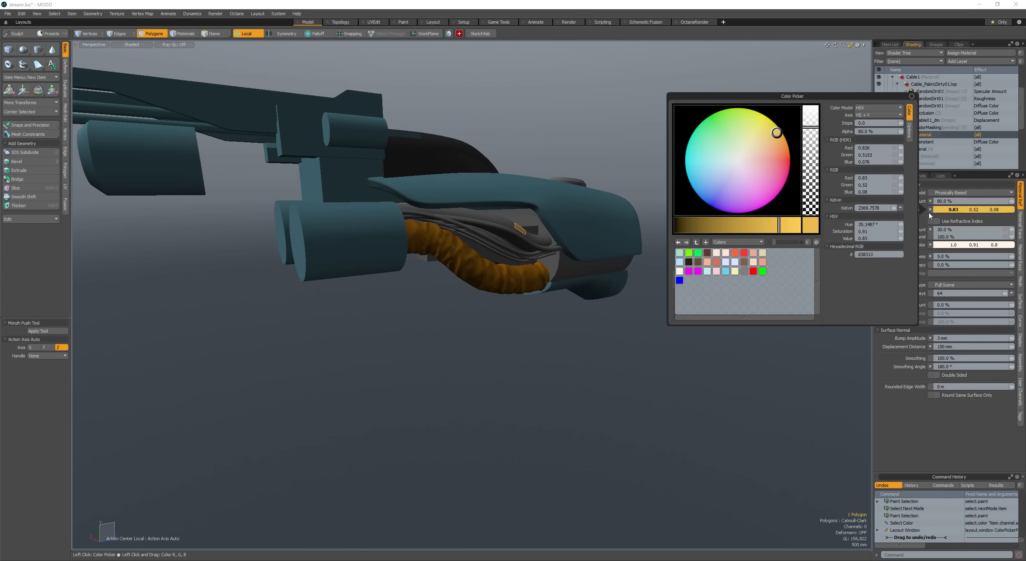
pyautogui.keyDown('alt'); pyautogui.moveTo(601, 162); pyautogui.dragTo(539, 140); pyautogui.keyUp('alt')
pyautogui.click(538, 140)
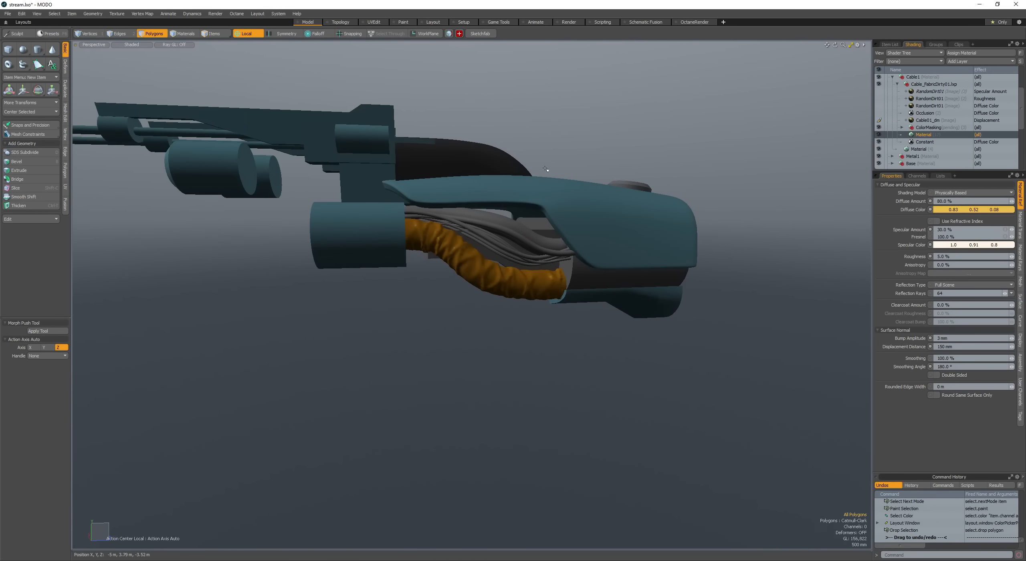
# Step: Find the thin cables' material from one of their polygons and set its specular amount to 5.5 %
pyautogui.click(491, 223)
pyautogui.press('m')
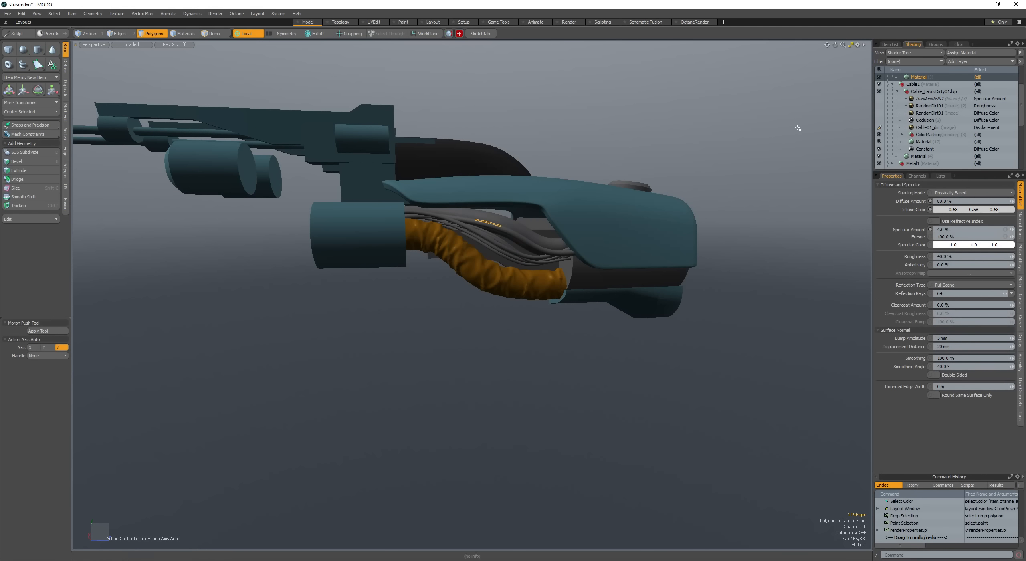
pyautogui.scroll(3, 967, 231)
pyautogui.scroll(2, 979, 104)
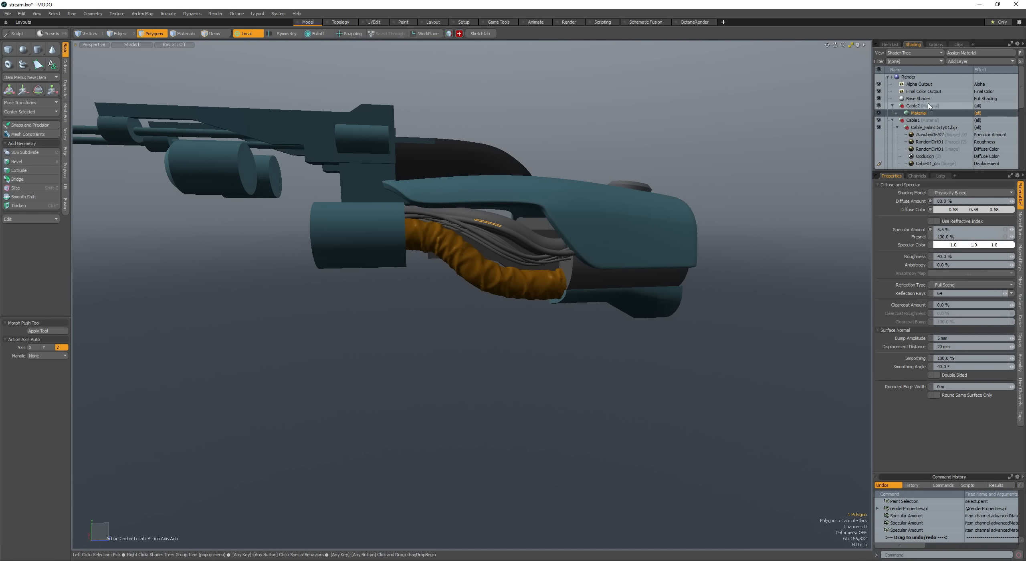
# Step: Change the thin cables' diffuse color to a dark, slightly warm grey and save the scene
pyautogui.click(926, 209)
pyautogui.click(757, 152)
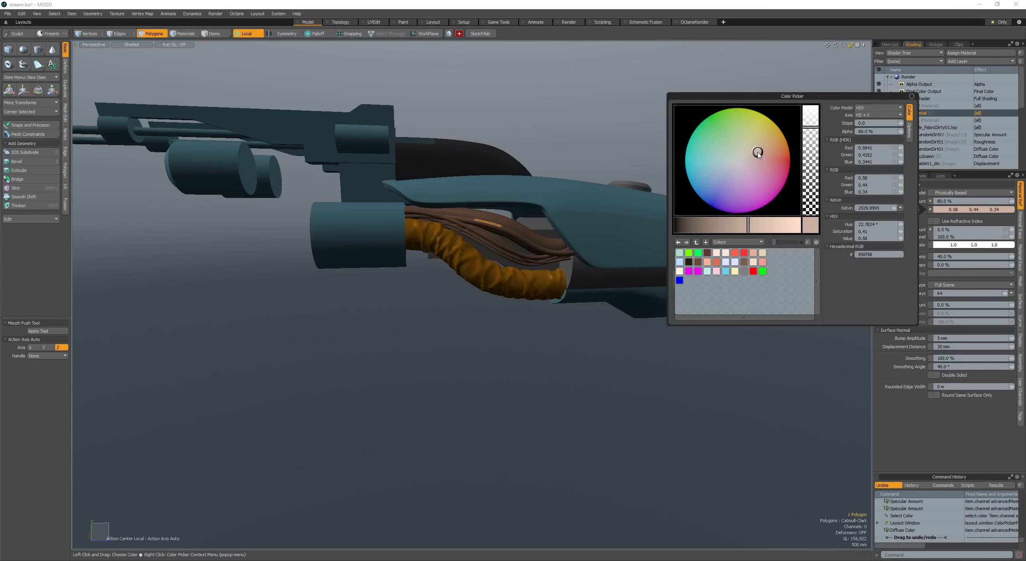
pyautogui.moveTo(757, 160); pyautogui.dragTo(749, 158)
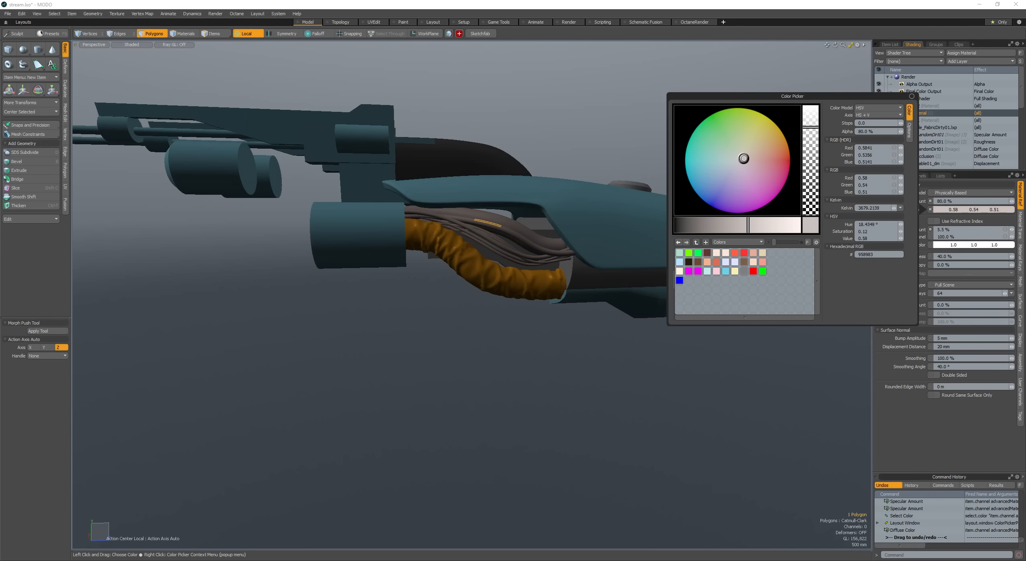
pyautogui.moveTo(725, 222); pyautogui.dragTo(720, 225)
pyautogui.click(461, 332)
pyautogui.keyDown('alt'); pyautogui.moveTo(461, 332); pyautogui.dragTo(479, 309); pyautogui.keyUp('alt')
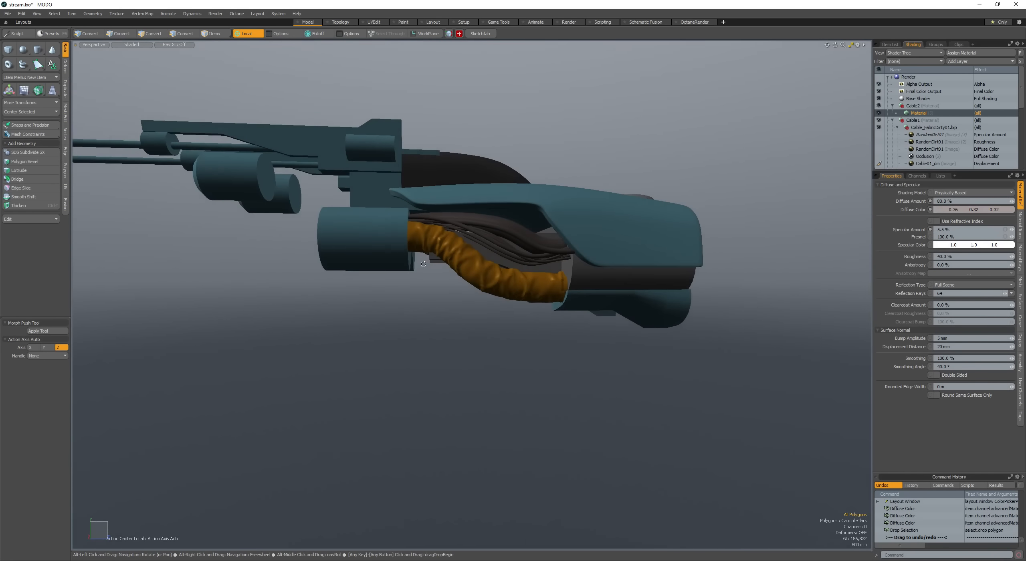
pyautogui.scroll(4, 486, 279)
pyautogui.scroll(-6, 487, 273)
pyautogui.hotkey('ctrl', 's')
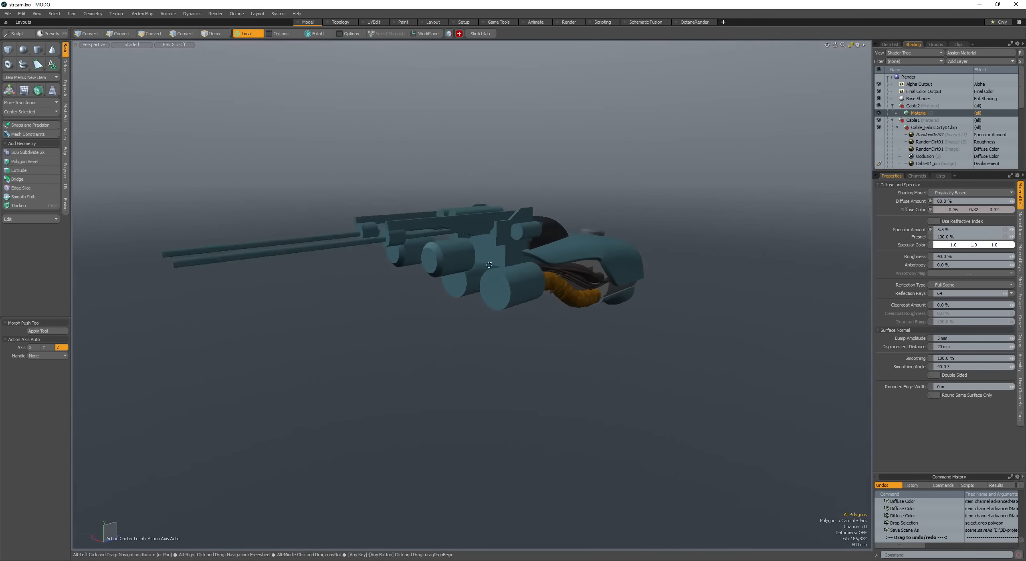
# Step: Delete the extra ribbed cylinders in the vehicle's front intake, keeping only the one at the end
pyautogui.press('space')
pyautogui.press('space')
pyautogui.press('space')
pyautogui.keyDown('alt'); pyautogui.moveTo(489, 265); pyautogui.dragTo(297, 323); pyautogui.keyUp('alt')
pyautogui.scroll(-2, 378, 320)
pyautogui.keyDown('alt'); pyautogui.moveTo(378, 320); pyautogui.dragTo(517, 288); pyautogui.keyUp('alt')
pyautogui.scroll(3, 570, 348)
pyautogui.scroll(3, 570, 348)
pyautogui.hotkey('alt', 'space')
pyautogui.click(536, 311)
pyautogui.hotkey('alt', 'space')
pyautogui.doubleClick(570, 292)
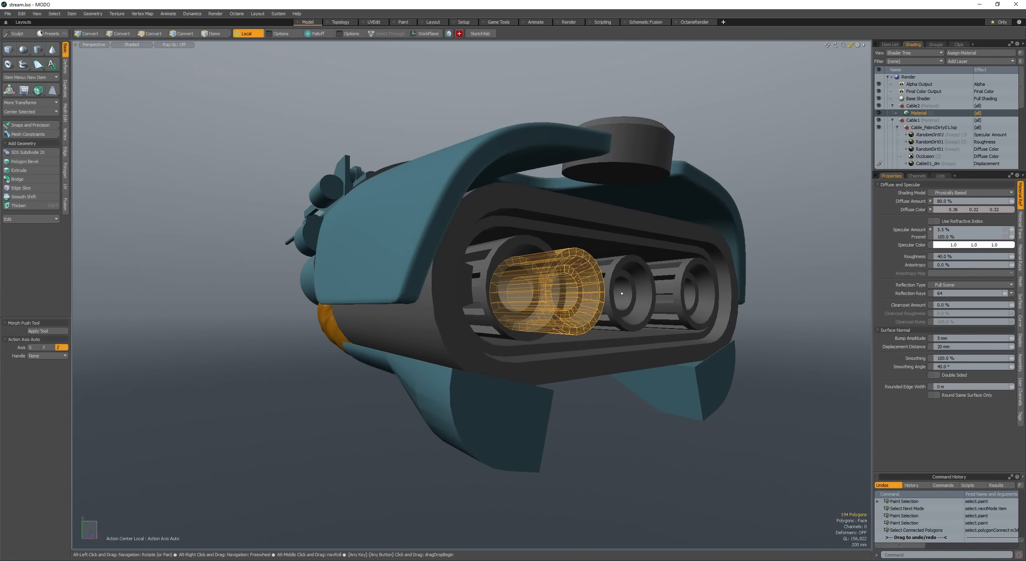
pyautogui.keyDown('shift'); pyautogui.click(620, 293); pyautogui.keyUp('shift')
pyautogui.keyDown('shift'); pyautogui.doubleClick(682, 292); pyautogui.keyUp('shift')
pyautogui.press('Delete')
# Step: Cut the remaining ribbed cylinder, paste it into a new mesh and convert it to Catmull-Clark subdivision
pyautogui.doubleClick(525, 308)
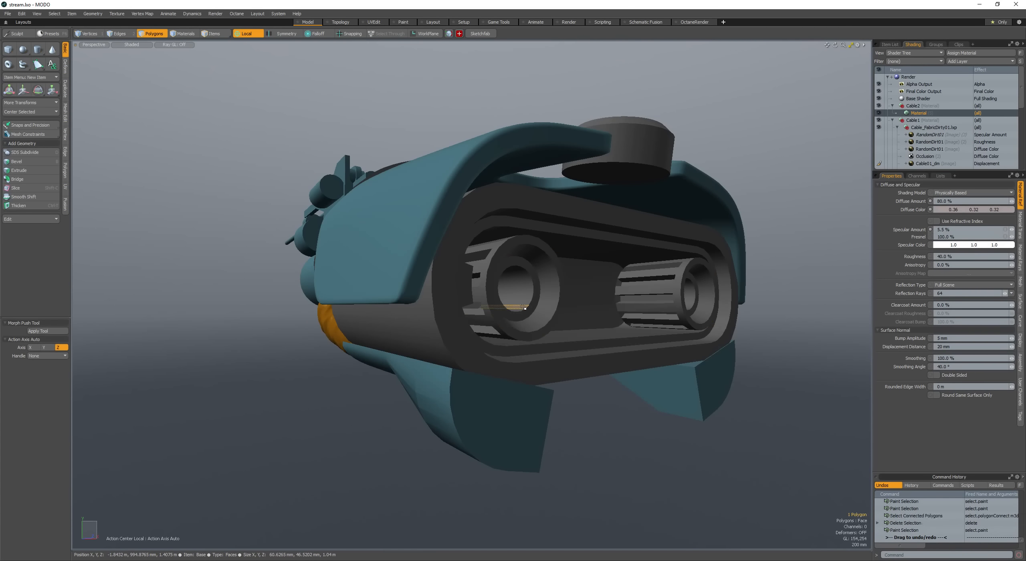
pyautogui.hotkey('ctrl', 'x')
pyautogui.press('m')
pyautogui.press('Escape')
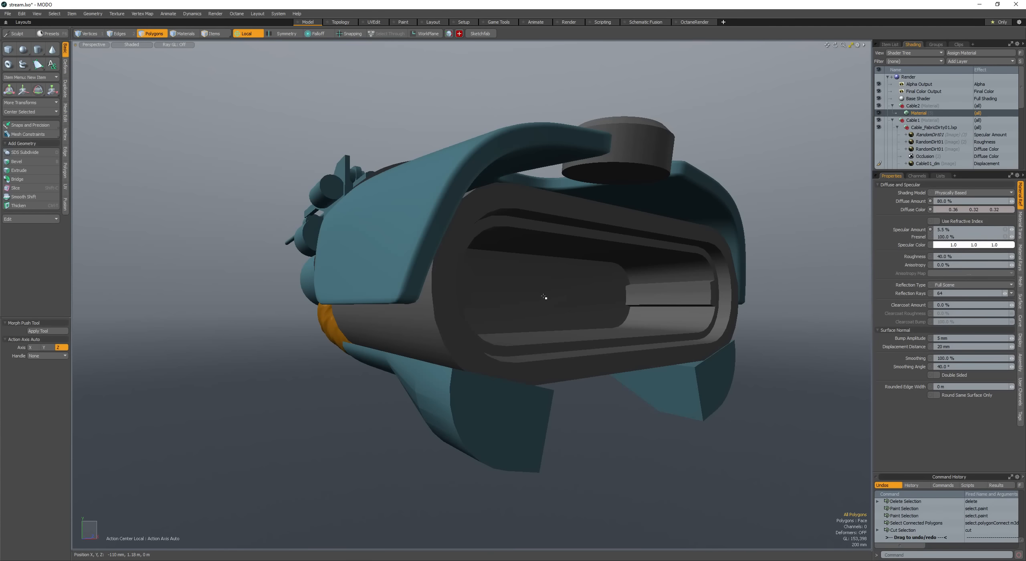
pyautogui.press('n')
pyautogui.hotkey('ctrl', 'v')
pyautogui.doubleClick(540, 320)
pyautogui.keyDown('alt'); pyautogui.moveTo(543, 297); pyautogui.dragTo(504, 314); pyautogui.keyUp('alt')
pyautogui.hotkey('shift', 'a')
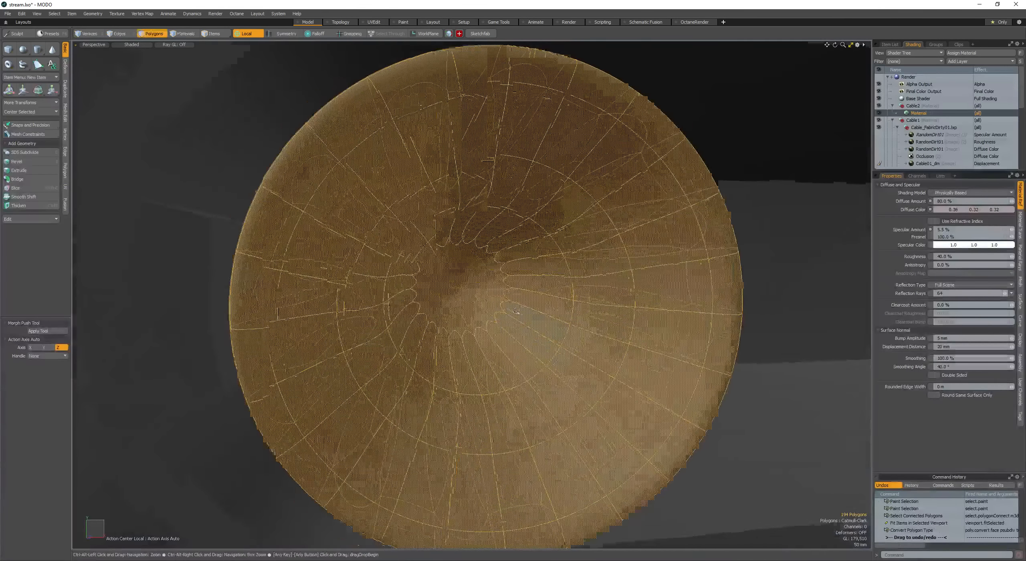
pyautogui.scroll(-5, 506, 316)
pyautogui.moveTo(506, 315)
pyautogui.keyDown('alt'); pyautogui.mouseDown()
pyautogui.moveTo(439, 316)
pyautogui.moveTo(504, 303)
pyautogui.moveTo(422, 345)
pyautogui.moveTo(441, 301)
pyautogui.mouseUp(); pyautogui.keyUp('alt')
pyautogui.hotkey('shift', 'Tab')
# Step: Select the polygon loops around the cylinder's opening and rim and sharpen their edges with an edge weight of 20
pyautogui.click(438, 315)
pyautogui.scroll(-3, 438, 315)
pyautogui.scroll(3, 504, 304)
pyautogui.hotkey('shift', 'Up')
pyautogui.hotkey('shift', 'Up')
pyautogui.hotkey('shift', 'Up')
pyautogui.hotkey('shift', 'Up')
pyautogui.hotkey('shift', 'Up')
pyautogui.hotkey('alt', '2')
pyautogui.press('space')
pyautogui.moveTo(425, 299); pyautogui.dragTo(450, 284)
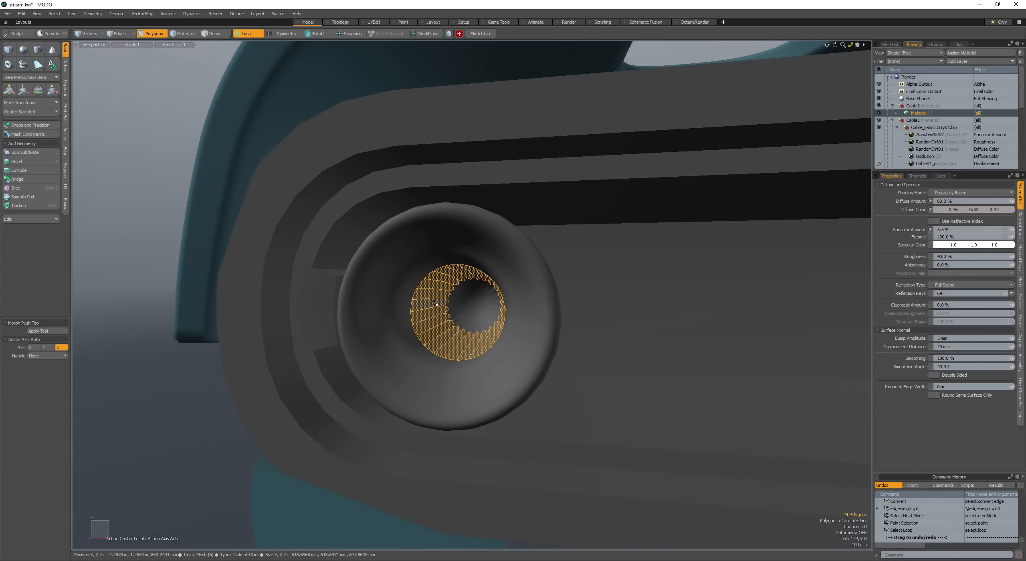
pyautogui.click(382, 290)
pyautogui.keyDown('alt'); pyautogui.moveTo(381, 290); pyautogui.dragTo(363, 296); pyautogui.keyUp('alt')
pyautogui.keyDown('alt'); pyautogui.moveTo(546, 302); pyautogui.dragTo(587, 302); pyautogui.keyUp('alt')
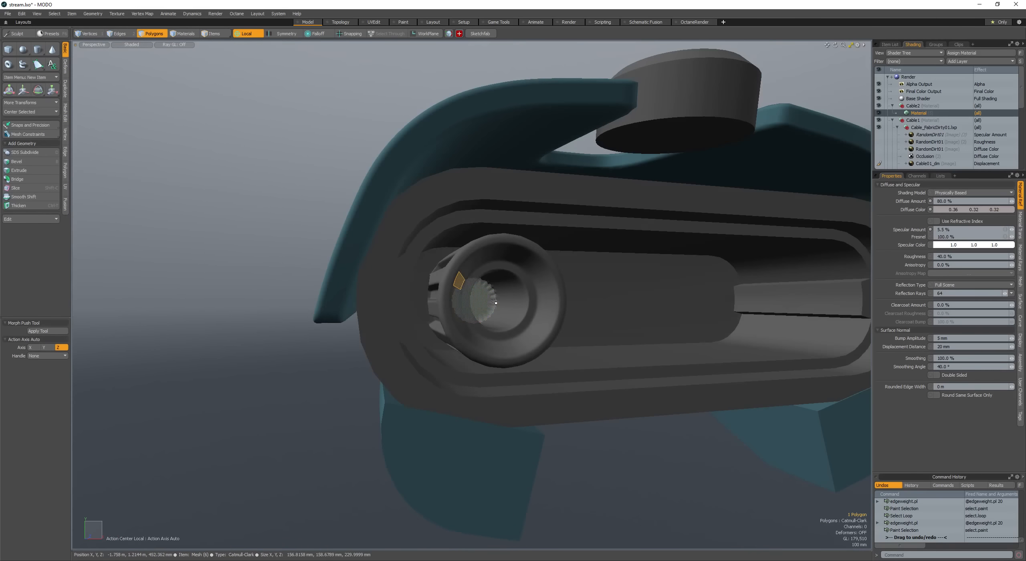
# Step: Bevel the cap at the bottom of the cylinder's central opening and scale the resulting face
pyautogui.click(487, 302)
pyautogui.press('b')
pyautogui.click(486, 302)
pyautogui.press('r')
pyautogui.keyDown('alt'); pyautogui.moveTo(487, 302); pyautogui.dragTo(468, 303); pyautogui.keyUp('alt')
pyautogui.press('space')
pyautogui.keyDown('alt'); pyautogui.moveTo(540, 314); pyautogui.dragTo(443, 316); pyautogui.keyUp('alt')
pyautogui.press('space')
pyautogui.press('space')
# Step: Select the whole ribbed cylinder and reposition it inside the front intake
pyautogui.doubleClick(550, 304)
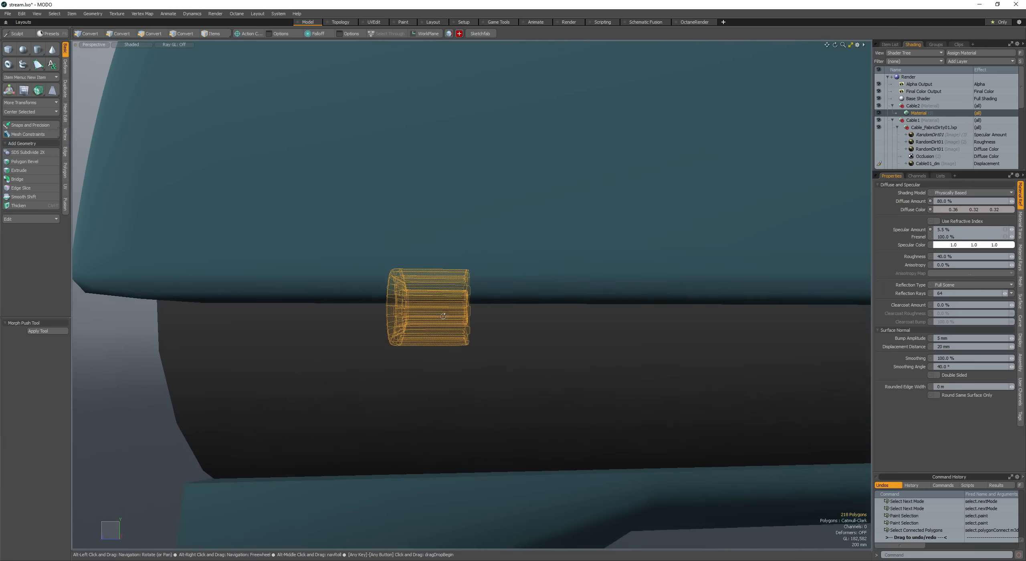
pyautogui.hotkey('shift', 'Down')
pyautogui.keyDown('alt'); pyautogui.moveTo(411, 365); pyautogui.dragTo(437, 321); pyautogui.keyUp('alt')
pyautogui.keyDown('ctrl'); pyautogui.keyDown('alt'); pyautogui.moveTo(437, 321); pyautogui.dragTo(586, 300); pyautogui.keyUp('alt'); pyautogui.keyUp('ctrl')
pyautogui.press('w')
pyautogui.press('space')
pyautogui.keyDown('alt'); pyautogui.moveTo(586, 300); pyautogui.dragTo(570, 281); pyautogui.keyUp('alt')
pyautogui.scroll(-10, 481, 297)
# Step: Duplicate the ribbed cylinder and move the copy beside the original along the intake
pyautogui.scroll(5, 558, 280)
pyautogui.click(530, 262)
pyautogui.keyDown('shift'); pyautogui.doubleClick(532, 262); pyautogui.keyUp('shift')
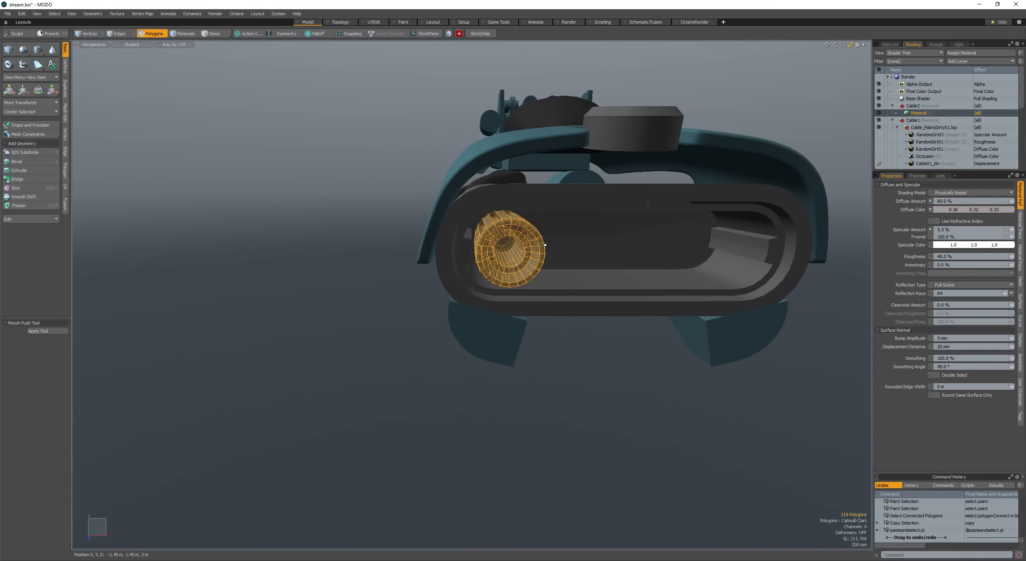
pyautogui.press('w')
pyautogui.keyDown('alt'); pyautogui.moveTo(542, 244); pyautogui.dragTo(600, 348); pyautogui.keyUp('alt')
pyautogui.press('space')
# Step: Cut both ribbed cylinders, paste them into the vehicle's main mesh and save the scene
pyautogui.keyDown('alt'); pyautogui.moveTo(516, 340); pyautogui.dragTo(530, 276); pyautogui.keyUp('alt')
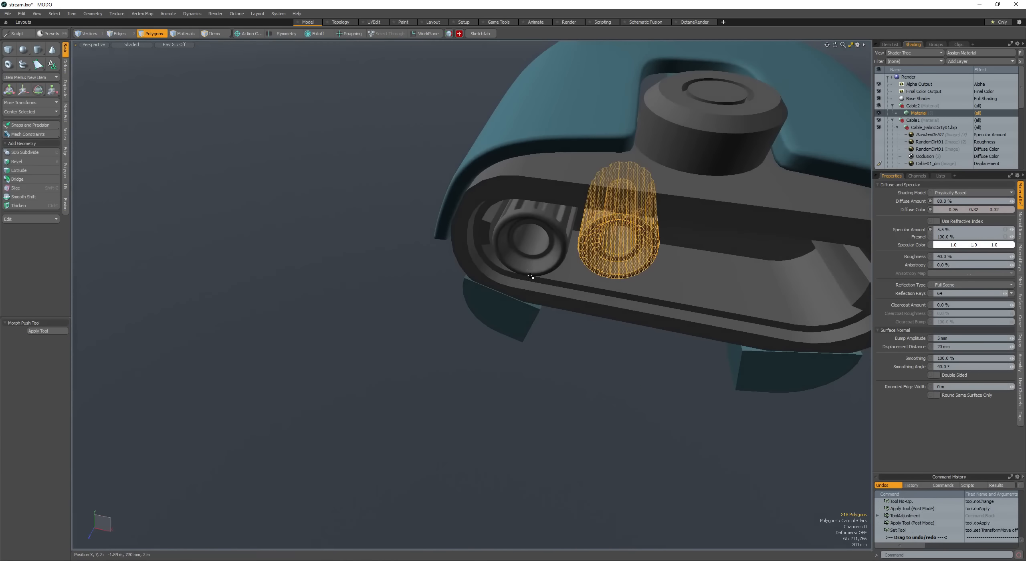
pyautogui.keyDown('shift'); pyautogui.doubleClick(531, 277); pyautogui.keyUp('shift')
pyautogui.keyDown('shift'); pyautogui.scroll(-5, 513, 228); pyautogui.keyUp('shift')
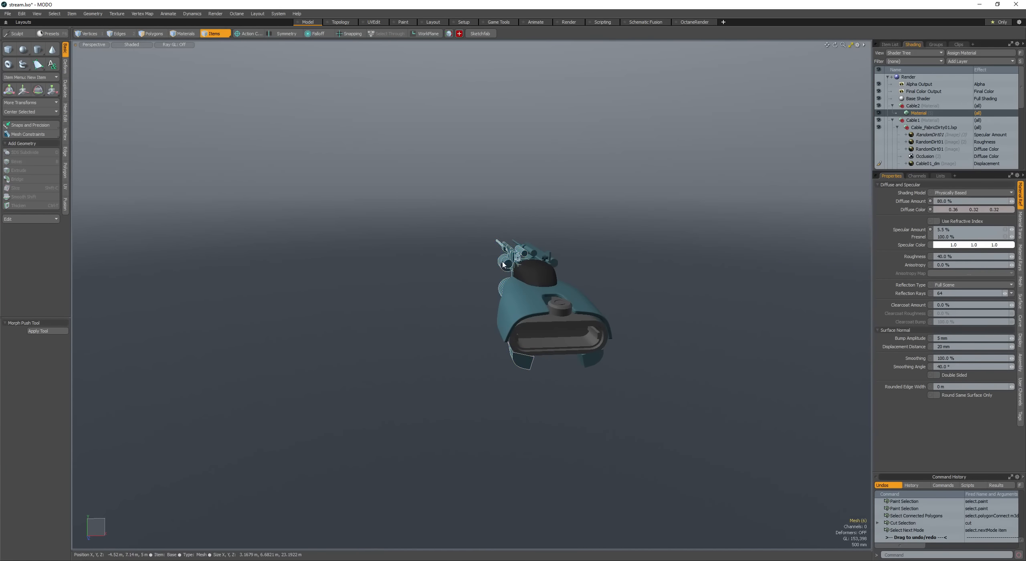
pyautogui.keyDown('alt'); pyautogui.moveTo(483, 277); pyautogui.dragTo(619, 269); pyautogui.keyUp('alt')
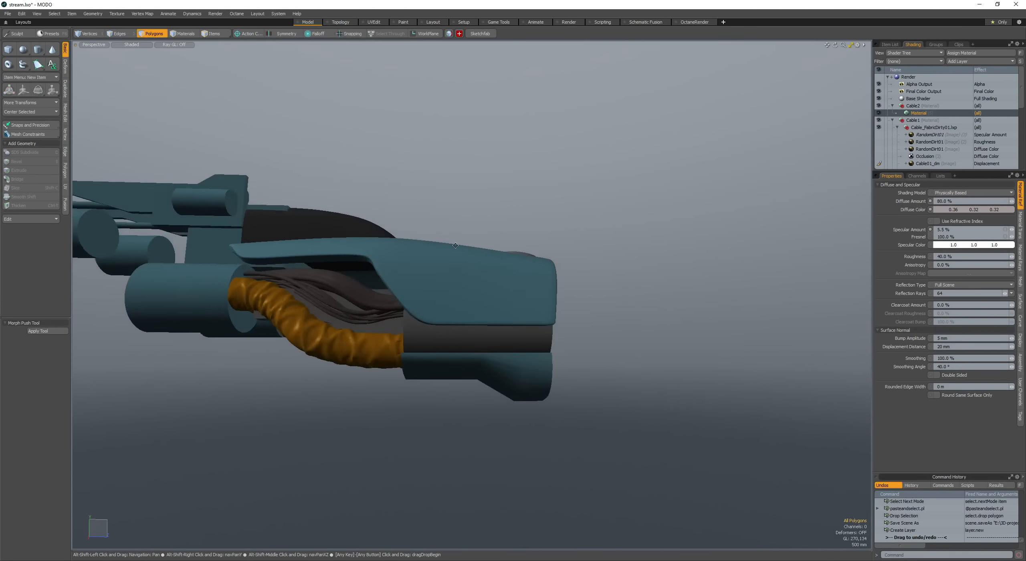
# Step: Create a cylinder of about 1.24 m radius along the Z axis in a new mesh beside the vehicle
pyautogui.moveTo(620, 281)
pyautogui.keyDown('alt'); pyautogui.mouseDown()
pyautogui.moveTo(622, 312)
pyautogui.moveTo(591, 341)
pyautogui.moveTo(596, 314)
pyautogui.moveTo(631, 276)
pyautogui.mouseUp(); pyautogui.keyUp('alt')
pyautogui.hotkey('ctrl', 'z')
pyautogui.hotkey('ctrl', 'z')
pyautogui.keyDown('shift'); pyautogui.scroll(9, 631, 275); pyautogui.keyUp('shift')
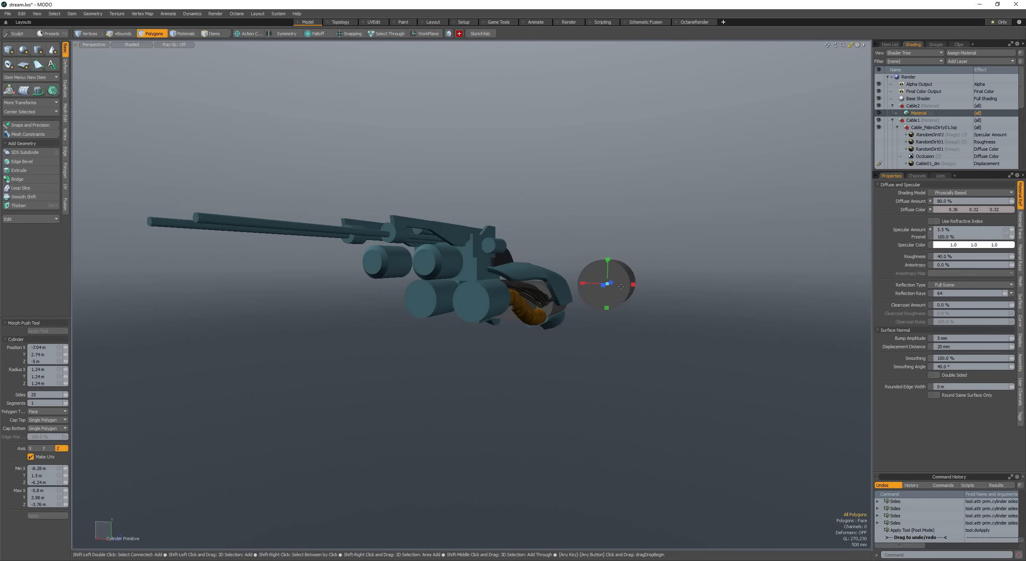
pyautogui.press('space')
# Step: Bevel the new cylinder's end cap inward and extend it to form a narrower stepped section
pyautogui.click(600, 290)
pyautogui.hotkey('shift', 'a')
pyautogui.keyDown('alt'); pyautogui.moveTo(600, 284); pyautogui.dragTo(571, 337); pyautogui.keyUp('alt')
pyautogui.scroll(-5, 571, 337)
pyautogui.press('b')
pyautogui.click(544, 314)
pyautogui.moveTo(535, 303); pyautogui.dragTo(345, 338)
pyautogui.keyDown('shift'); pyautogui.click(541, 305); pyautogui.keyUp('shift')
# Step: Select every other lengthwise strip around the wider cylinder section and bevel them into raised ribs
pyautogui.press('space')
pyautogui.click(604, 318)
pyautogui.hotkey('shift', 'Up')
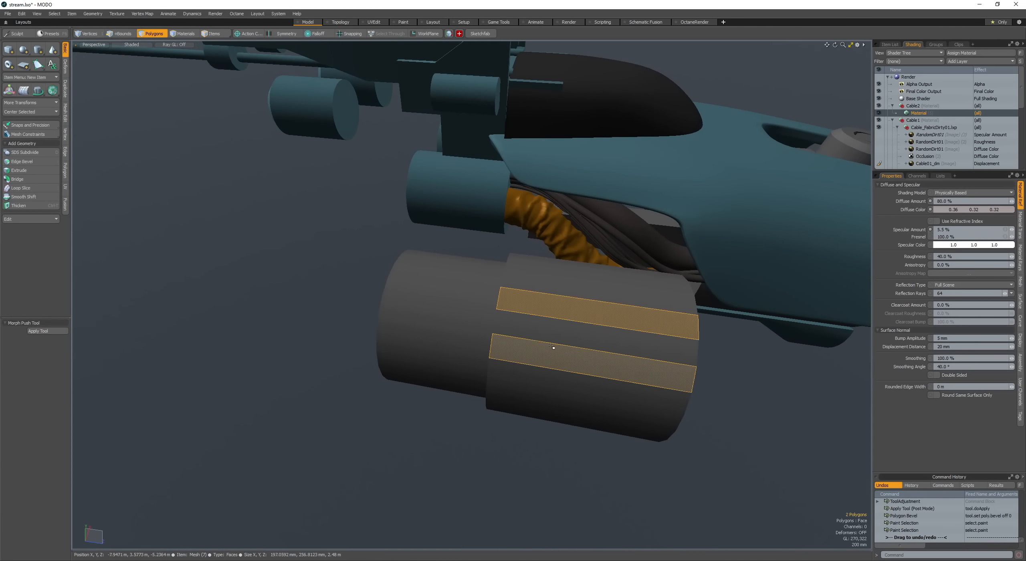
pyautogui.hotkey('shift', 'Up')
pyautogui.press('b')
pyautogui.moveTo(605, 319)
pyautogui.keyDown('alt'); pyautogui.mouseDown()
pyautogui.moveTo(558, 309)
pyautogui.moveTo(577, 317)
pyautogui.mouseUp(); pyautogui.keyUp('alt')
pyautogui.press('space')
# Step: Add a loop slice around the narrower cylinder section next to the ribs
pyautogui.moveTo(482, 297)
pyautogui.mouseDown()
pyautogui.moveTo(485, 319)
pyautogui.moveTo(470, 347)
pyautogui.moveTo(439, 335)
pyautogui.moveTo(490, 300)
pyautogui.moveTo(493, 331)
pyautogui.mouseUp()
pyautogui.hotkey('alt', 'c')
pyautogui.click(491, 332)
pyautogui.press('space')
pyautogui.press('space')
pyautogui.press('space')
# Step: Select the sliced polygon ring beside the ribs and bevel it into a collar
pyautogui.doubleClick(484, 315)
pyautogui.press('b')
pyautogui.scroll(-3, 470, 348)
pyautogui.hotkey('shift', 'w')
pyautogui.press('space')
# Step: Loop-slice the narrower section again and bevel the polygon ring beside the collar inward with a 28 mm inset
pyautogui.click(465, 319)
pyautogui.hotkey('alt', 'c')
pyautogui.click(466, 321)
pyautogui.scroll(2, 490, 301)
pyautogui.press('space')
pyautogui.press('space')
pyautogui.press('l')
pyautogui.press('b')
pyautogui.click(483, 322)
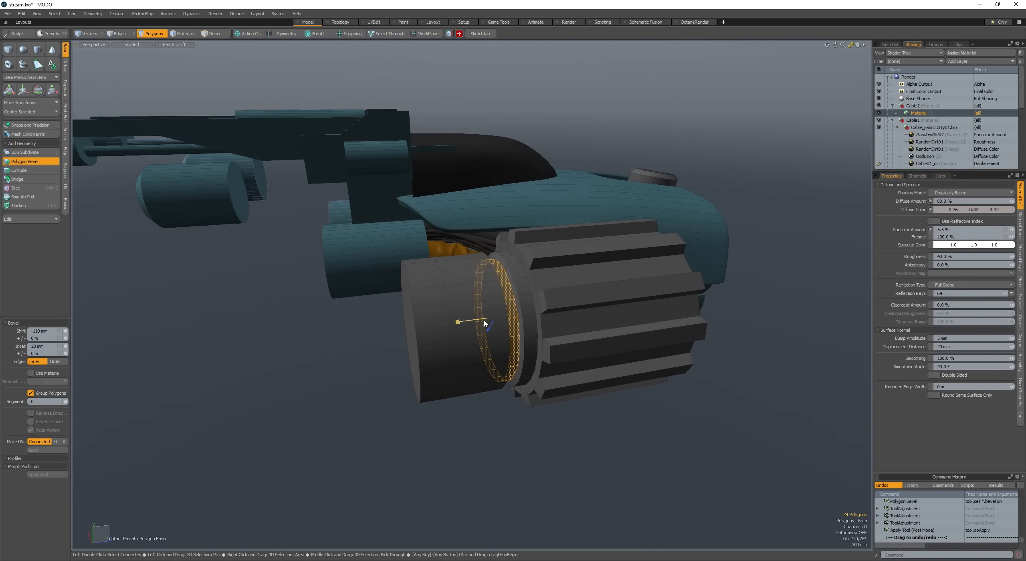
# Step: Add a cube primitive in the empty space below the vehicle's front cylinders
pyautogui.scroll(-4, 484, 324)
pyautogui.press('space')
pyautogui.click(8, 50)
pyautogui.keyDown('ctrl'); pyautogui.moveTo(349, 341); pyautogui.dragTo(385, 353); pyautogui.keyUp('ctrl')
pyautogui.keyDown('alt'); pyautogui.moveTo(388, 349); pyautogui.dragTo(457, 377); pyautogui.keyUp('alt')
pyautogui.press('space')
pyautogui.click(348, 360)
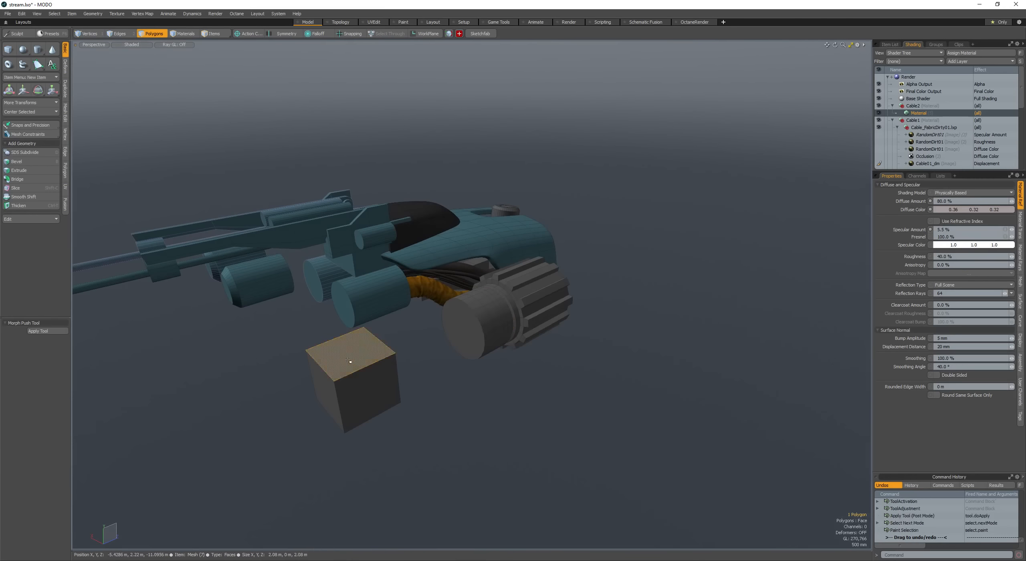
# Step: Bevel an upper edge of the new cube into a rounded bend
pyautogui.press('space')
pyautogui.press('space')
pyautogui.click(329, 365)
pyautogui.press('b')
pyautogui.moveTo(338, 360); pyautogui.dragTo(475, 348)
pyautogui.press('space')
pyautogui.press('space')
# Step: Create a bent pipe along the rounded cube profile and delete the leftover cube geometry
pyautogui.click(373, 404)
pyautogui.hotkey('ctrl', '2')
pyautogui.hotkey('alt', 't')
pyautogui.press('space')
pyautogui.click(440, 378)
pyautogui.doubleClick(445, 375)
pyautogui.press('Delete')
# Step: Add a cylinder at the bent pipe's upper end and try rescaling it
pyautogui.click(38, 50)
pyautogui.press('space')
pyautogui.doubleClick(453, 373)
pyautogui.press('r')
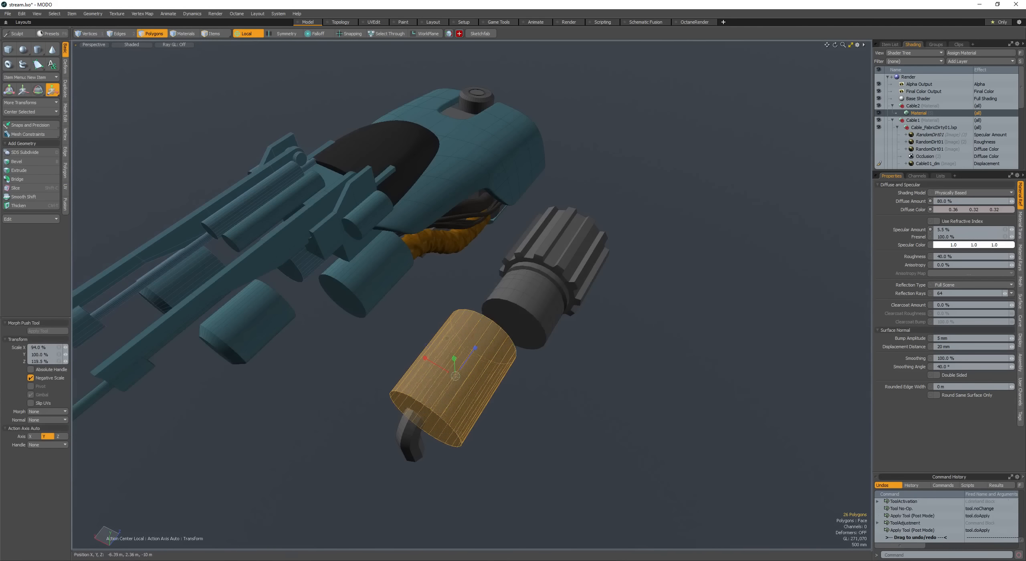
pyautogui.hotkey('ctrl', 'z')
pyautogui.hotkey('alt', 'a')
pyautogui.press('space')
# Step: Scale the cylinder and move it 135 mm in X and -150 mm in Y to meet the pipe's end
pyautogui.keyDown('alt'); pyautogui.moveTo(447, 411); pyautogui.dragTo(405, 348); pyautogui.keyUp('alt')
pyautogui.press('r')
pyautogui.press('w')
pyautogui.moveTo(381, 318); pyautogui.dragTo(381, 327)
pyautogui.keyDown('alt'); pyautogui.moveTo(385, 341); pyautogui.dragTo(449, 341); pyautogui.keyUp('alt')
pyautogui.moveTo(437, 354); pyautogui.dragTo(422, 355)
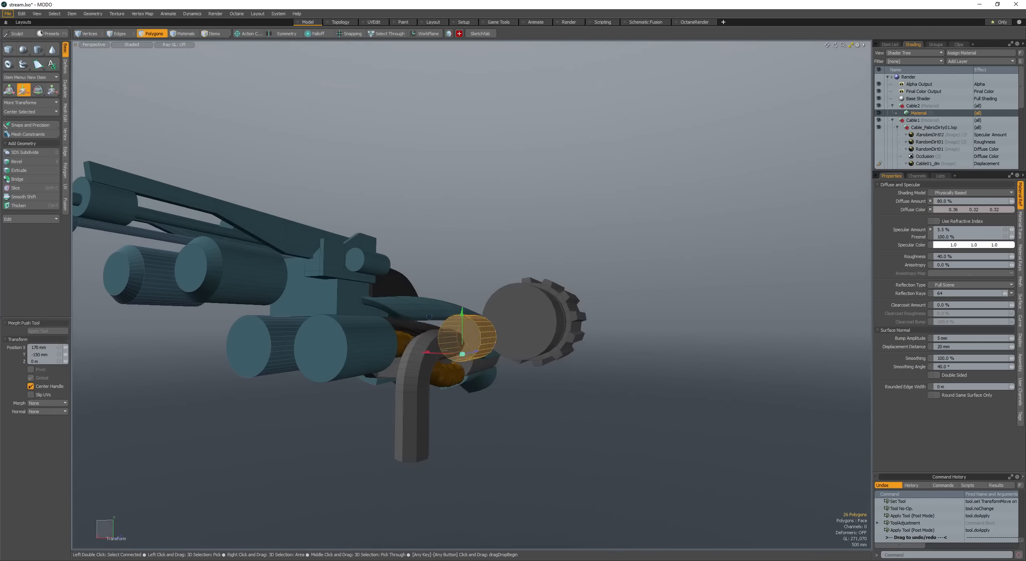
# Step: Select the cylinder's end cap facing the pipe and bevel it inward into a recess
pyautogui.hotkey('shift', 'a')
pyautogui.scroll(-5, 483, 354)
pyautogui.keyDown('alt'); pyautogui.moveTo(484, 354); pyautogui.dragTo(499, 337); pyautogui.keyUp('alt')
pyautogui.press('space')
pyautogui.click(479, 340)
pyautogui.hotkey('shift', '2')
pyautogui.press('b')
pyautogui.press('space')
# Step: Select the whole cylinder fitting and lower it to line up with the pipe
pyautogui.press('3')
pyautogui.doubleClick(483, 348)
pyautogui.press('w')
pyautogui.moveTo(487, 308); pyautogui.dragTo(487, 319)
pyautogui.press('space')
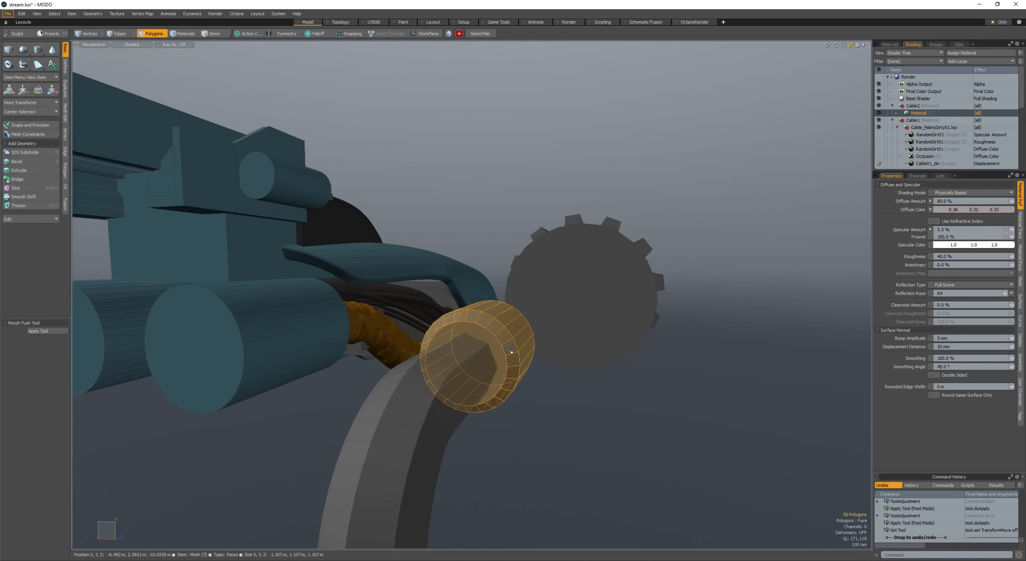
# Step: Bevel the fitting's recessed end again and convert the pipe and fitting to Catmull-Clark subdivision
pyautogui.click(496, 356)
pyautogui.keyDown('alt'); pyautogui.moveTo(496, 356); pyautogui.dragTo(447, 381); pyautogui.keyUp('alt')
pyautogui.press('b')
pyautogui.click(484, 389)
pyautogui.press('space')
pyautogui.scroll(-3, 446, 381)
pyautogui.click(434, 388)
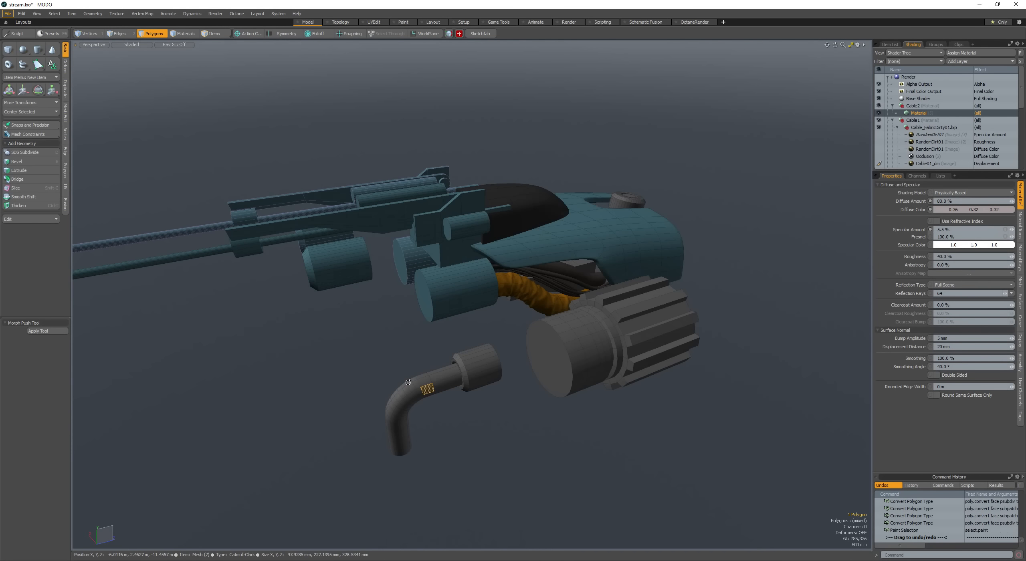
# Step: Select the polygon loop around the pipe fitting and add loop slices to it
pyautogui.moveTo(408, 382)
pyautogui.keyDown('alt'); pyautogui.mouseDown()
pyautogui.moveTo(485, 371)
pyautogui.moveTo(490, 349)
pyautogui.moveTo(456, 361)
pyautogui.moveTo(503, 371)
pyautogui.moveTo(465, 357)
pyautogui.mouseUp(); pyautogui.keyUp('alt')
pyautogui.doubleClick(470, 372)
pyautogui.scroll(2, 469, 372)
pyautogui.scroll(-3, 469, 372)
pyautogui.doubleClick(490, 364)
pyautogui.scroll(4, 490, 361)
pyautogui.press('l')
pyautogui.hotkey('alt', 'c')
# Step: Select an eight-polygon strip across the top of the fitting, bevel it and raise it 403 mm as a flat lug
pyautogui.click(490, 350)
pyautogui.press('q')
pyautogui.press('Up')
pyautogui.press('Up')
pyautogui.press('Up')
pyautogui.press('Up')
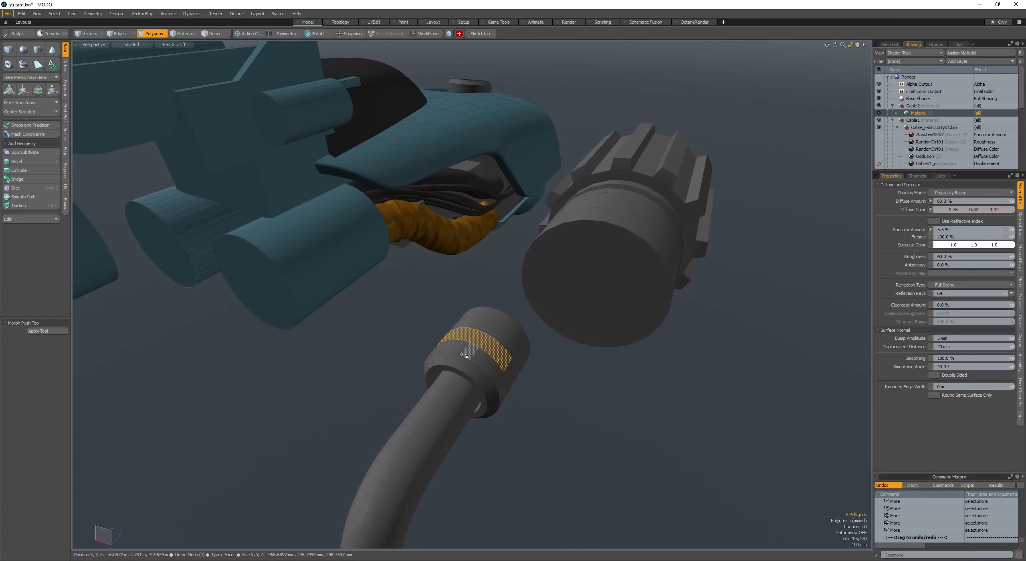
pyautogui.press('b')
pyautogui.hotkey('alt', 'y')
pyautogui.press('w')
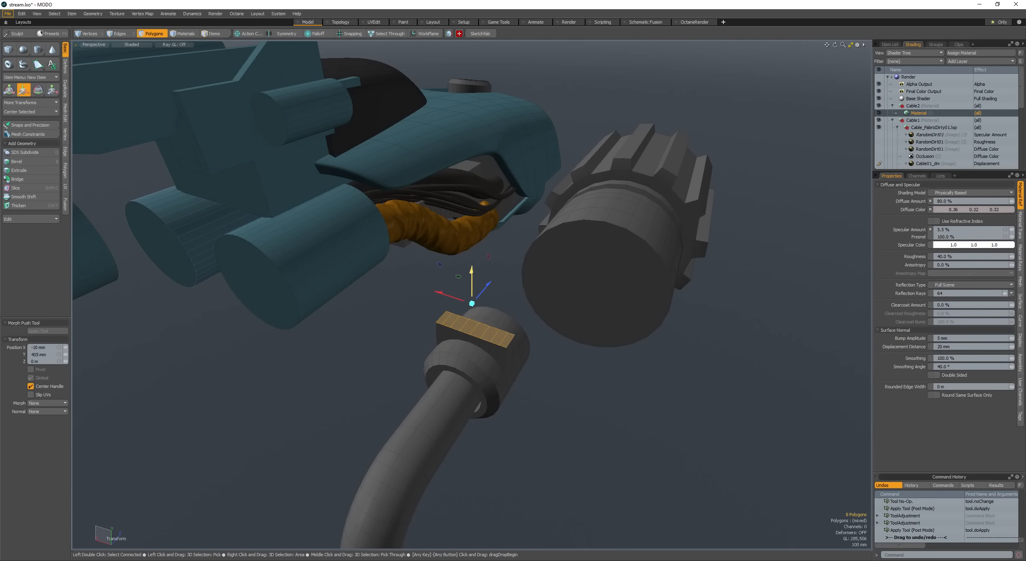
# Step: Toggle the uniform wireframe display and convert the fitting with its lug to subdivision polygons
pyautogui.press('q')
pyautogui.click(461, 348)
pyautogui.keyDown('alt'); pyautogui.moveTo(461, 348); pyautogui.dragTo(414, 324); pyautogui.keyUp('alt')
pyautogui.hotkey('shift', 'w')
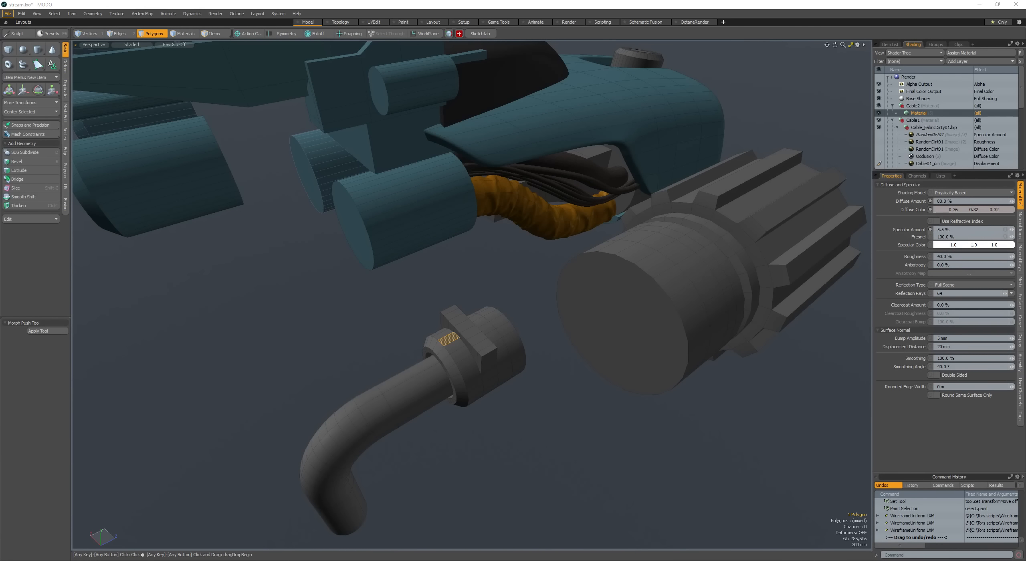
pyautogui.scroll(-3, 474, 277)
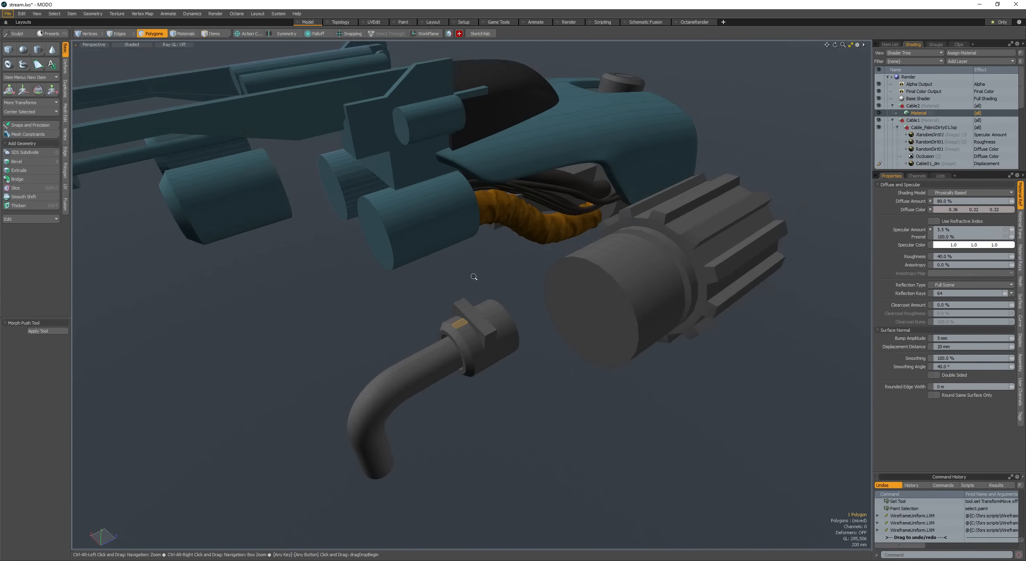
pyautogui.keyDown('alt'); pyautogui.moveTo(474, 277); pyautogui.dragTo(501, 228); pyautogui.keyUp('alt')
pyautogui.doubleClick(499, 348)
pyautogui.keyDown('alt'); pyautogui.moveTo(499, 349); pyautogui.dragTo(523, 308); pyautogui.keyUp('alt')
pyautogui.hotkey('shift', 'Tab')
# Step: Select all connected polygons of the pipe fitting
pyautogui.click(496, 345)
pyautogui.scroll(4, 496, 345)
pyautogui.doubleClick(523, 357)
pyautogui.scroll(-3, 522, 357)
pyautogui.moveTo(523, 309)
pyautogui.keyDown('ctrl'); pyautogui.keyDown('alt'); pyautogui.mouseDown()
pyautogui.moveTo(533, 304)
pyautogui.moveTo(517, 306)
pyautogui.mouseUp(); pyautogui.keyUp('alt'); pyautogui.keyUp('ctrl')
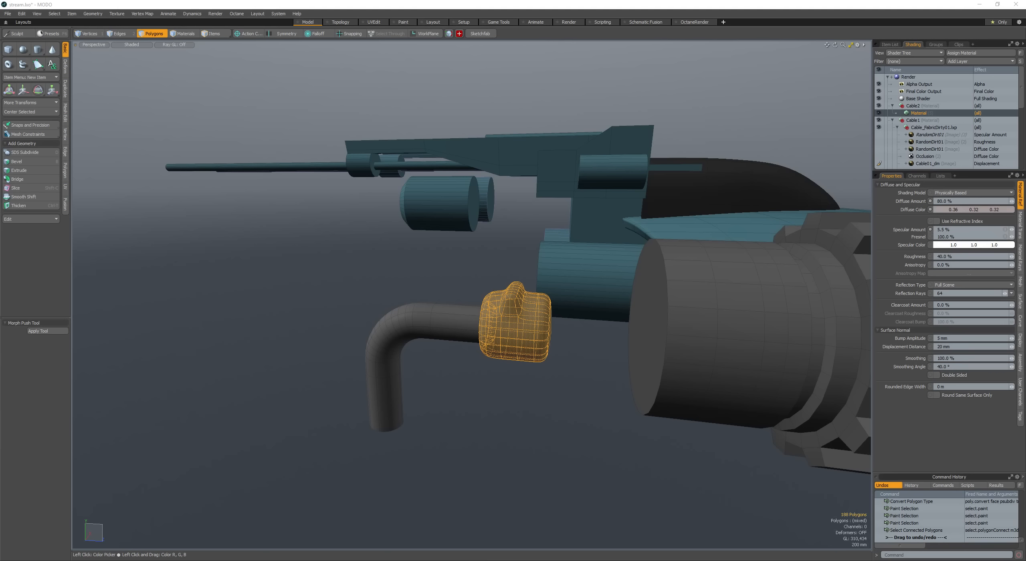
# Step: Select the edges around the rim and lug of the subdivided fitting
pyautogui.keyDown('alt'); pyautogui.moveTo(463, 295); pyautogui.dragTo(437, 276); pyautogui.keyUp('alt')
pyautogui.moveTo(437, 276)
pyautogui.keyDown('ctrl'); pyautogui.keyDown('alt'); pyautogui.mouseDown()
pyautogui.moveTo(531, 313)
pyautogui.moveTo(481, 327)
pyautogui.mouseUp(); pyautogui.keyUp('alt'); pyautogui.keyUp('ctrl')
pyautogui.click(538, 328)
pyautogui.hotkey('ctrl', 'e')
pyautogui.click(528, 329)
pyautogui.moveTo(481, 326)
pyautogui.keyDown('alt'); pyautogui.mouseDown()
pyautogui.moveTo(449, 325)
pyautogui.moveTo(461, 327)
pyautogui.mouseUp(); pyautogui.keyUp('alt')
pyautogui.moveTo(429, 336)
pyautogui.mouseDown()
pyautogui.moveTo(417, 337)
pyautogui.moveTo(469, 302)
pyautogui.moveTo(456, 370)
pyautogui.moveTo(395, 341)
pyautogui.mouseUp()
pyautogui.keyDown('shift'); pyautogui.click(446, 312); pyautogui.keyUp('shift')
pyautogui.keyDown('ctrl'); pyautogui.click(467, 328); pyautogui.keyUp('ctrl')
# Step: Extend the selection to the fitting's edge loops and weight them for sharper rims
pyautogui.press('l')
pyautogui.click(474, 303)
pyautogui.hotkey('shift', 'Up')
pyautogui.click(417, 347)
pyautogui.keyDown('ctrl'); pyautogui.keyDown('alt'); pyautogui.moveTo(395, 341); pyautogui.dragTo(361, 353); pyautogui.keyUp('alt'); pyautogui.keyUp('ctrl')
pyautogui.click(500, 389)
pyautogui.hotkey('alt', 'w')
pyautogui.hotkey('alt', 'w')
pyautogui.keyDown('alt'); pyautogui.moveTo(500, 389); pyautogui.dragTo(429, 350); pyautogui.keyUp('alt')
pyautogui.doubleClick(496, 334)
pyautogui.keyDown('alt'); pyautogui.moveTo(497, 335); pyautogui.dragTo(547, 351); pyautogui.keyUp('alt')
pyautogui.press('w')
pyautogui.press('r')
pyautogui.press('q')
pyautogui.click(443, 361)
pyautogui.doubleClick(443, 360)
pyautogui.moveTo(548, 351)
pyautogui.keyDown('alt'); pyautogui.mouseDown()
pyautogui.moveTo(555, 343)
pyautogui.moveTo(517, 339)
pyautogui.mouseUp(); pyautogui.keyUp('alt')
# Step: Select the edge loop around the large ribbed cylinder's front face and bevel the rim
pyautogui.click(550, 350)
pyautogui.doubleClick(550, 349)
pyautogui.hotkey('ctrl', 'z')
pyautogui.hotkey('alt', '2')
pyautogui.press('b')
pyautogui.keyDown('ctrl'); pyautogui.scroll(-3, 554, 343); pyautogui.keyUp('ctrl')
pyautogui.press('space')
pyautogui.click(554, 343)
pyautogui.press('3')
pyautogui.click(562, 379)
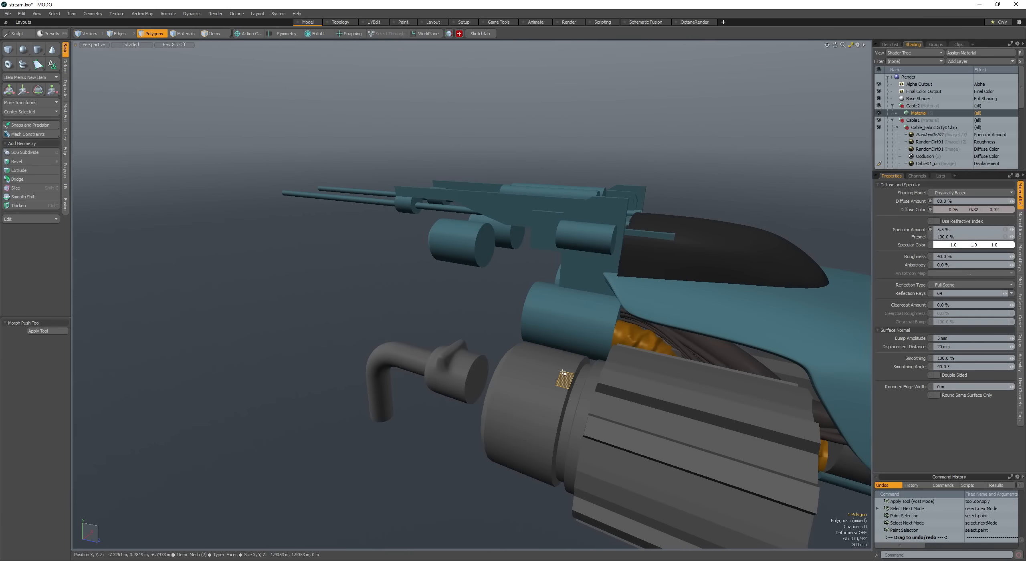
# Step: Select the polygon ring behind the large cylinder's front rim and bevel it with a -100 mm shift into a groove
pyautogui.click(563, 378)
pyautogui.keyDown('alt'); pyautogui.moveTo(563, 379); pyautogui.dragTo(568, 386); pyautogui.keyUp('alt')
pyautogui.doubleClick(560, 390)
pyautogui.click(561, 377)
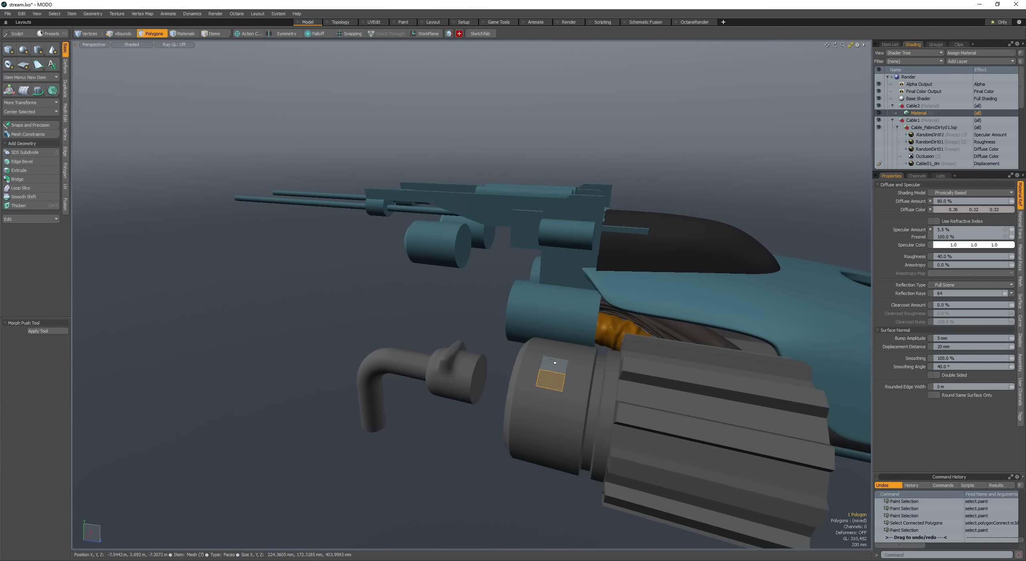
pyautogui.press('l')
pyautogui.press('b')
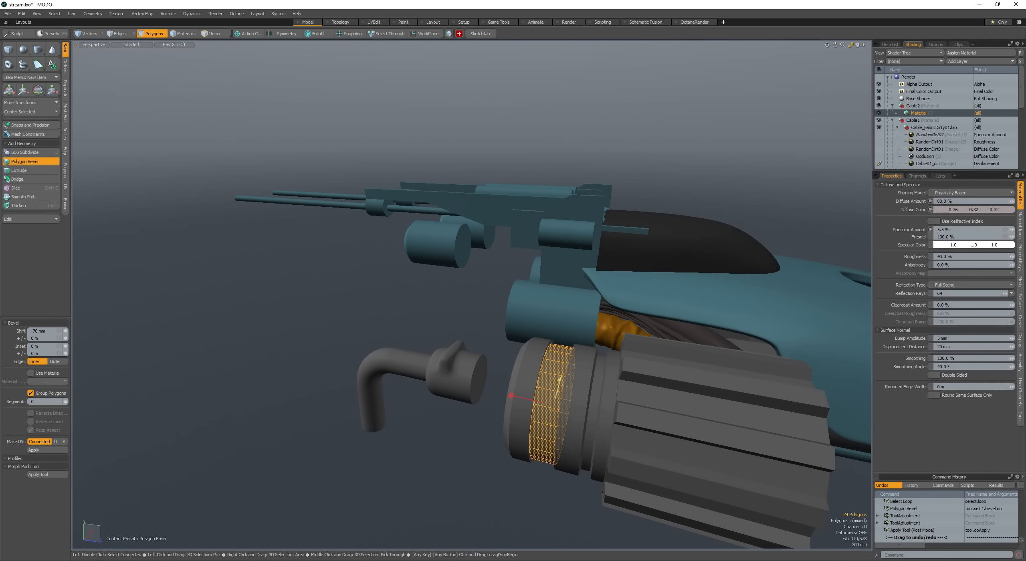
# Step: Select every other polygon around the groove's floor and bevel them outward into raised blocks
pyautogui.press('space')
pyautogui.click(553, 388)
pyautogui.press('b')
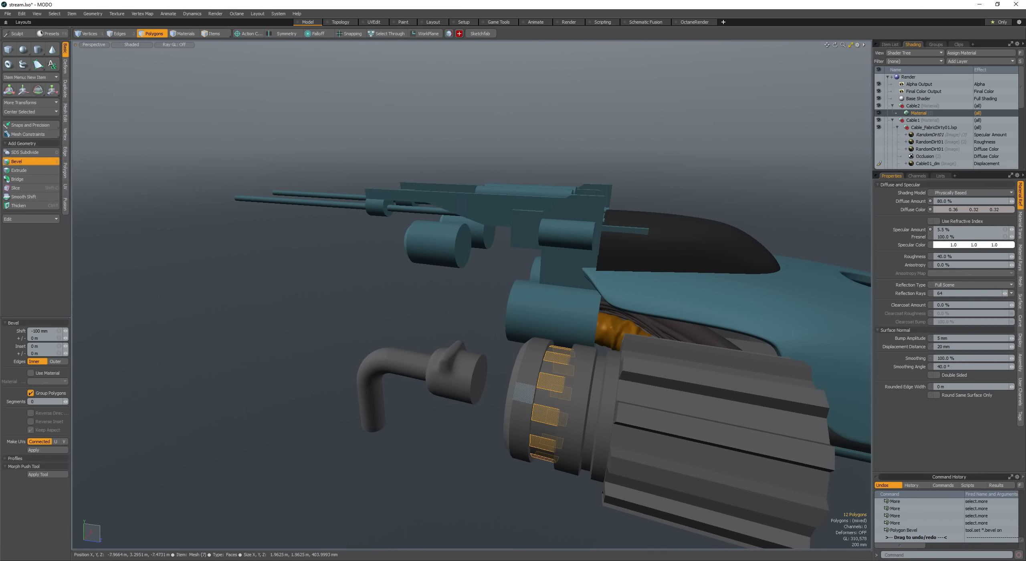
pyautogui.press('space')
pyautogui.click(552, 387)
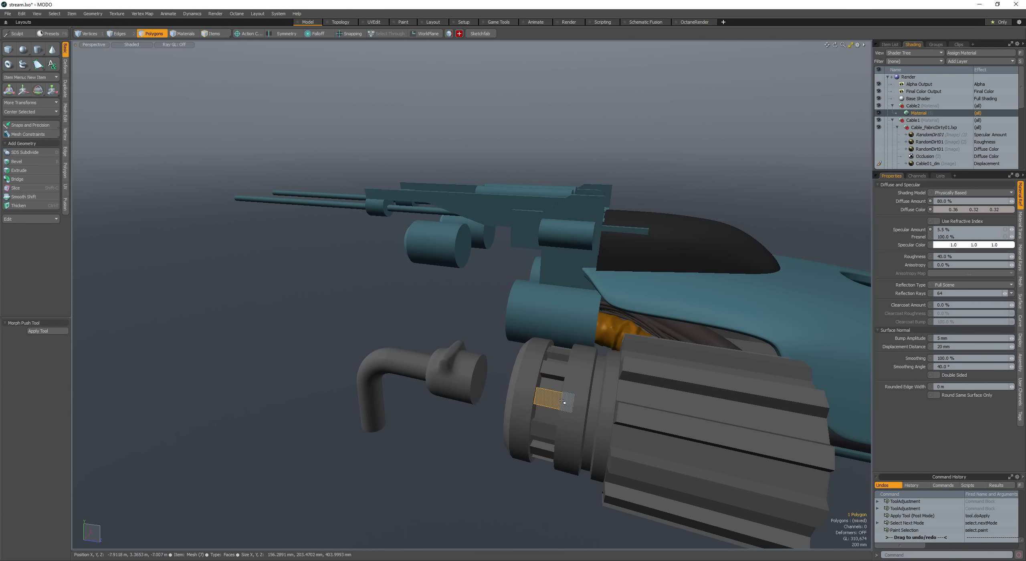
# Step: Select the large ribbed cylinder's connected geometry and switch between component selection modes
pyautogui.scroll(-3, 553, 387)
pyautogui.keyDown('alt'); pyautogui.moveTo(553, 387); pyautogui.dragTo(585, 406); pyautogui.keyUp('alt')
pyautogui.doubleClick(606, 356)
pyautogui.scroll(3, 590, 395)
pyautogui.press('space')
pyautogui.press('space')
pyautogui.press('space')
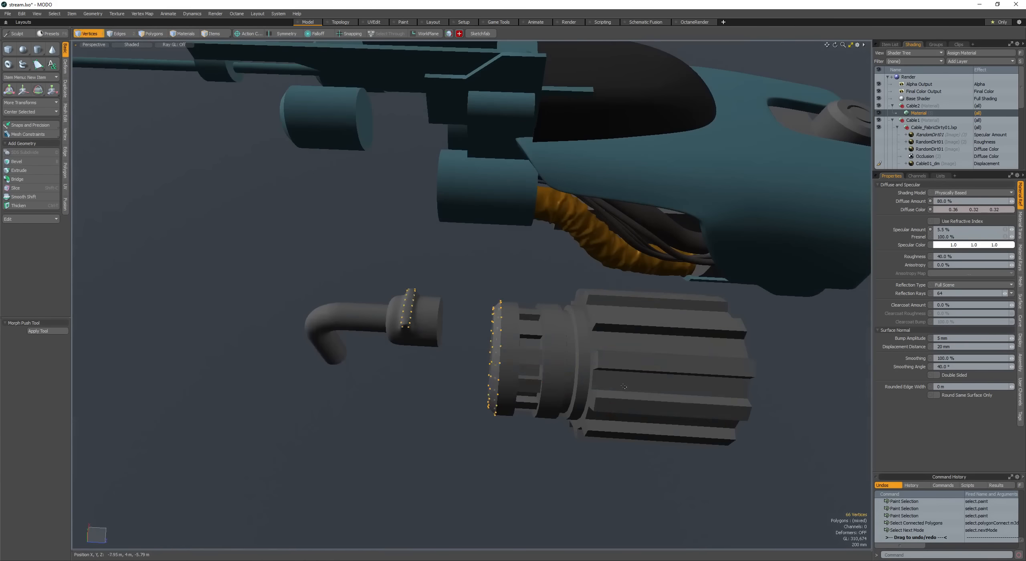
# Step: Duplicate the large ribbed cylinder and move the copy toward the vehicle's front cylinders
pyautogui.scroll(-4, 589, 394)
pyautogui.keyDown('alt'); pyautogui.moveTo(589, 361); pyautogui.dragTo(544, 475); pyautogui.keyUp('alt')
pyautogui.hotkey('ctrl', 'c')
pyautogui.hotkey('ctrl', 'v')
pyautogui.press('w')
pyautogui.moveTo(511, 430); pyautogui.dragTo(427, 373)
pyautogui.keyDown('alt'); pyautogui.moveTo(497, 449); pyautogui.dragTo(439, 295); pyautogui.keyUp('alt')
pyautogui.hotkey('shift', 'a')
# Step: Scale down the ribbed cylinder copy and position it between the teal cylinders under the front guns
pyautogui.press('r')
pyautogui.keyDown('alt'); pyautogui.moveTo(439, 296); pyautogui.dragTo(487, 254); pyautogui.keyUp('alt')
pyautogui.press('w')
pyautogui.moveTo(472, 294); pyautogui.dragTo(531, 389)
pyautogui.scroll(-4, 525, 224)
pyautogui.press('r')
pyautogui.press('w')
pyautogui.keyDown('alt'); pyautogui.moveTo(516, 276); pyautogui.dragTo(555, 294); pyautogui.keyUp('alt')
# Step: Duplicate the bent pipe and move the copy toward the vehicle's front guns
pyautogui.press('q')
pyautogui.scroll(-4, 521, 313)
pyautogui.keyDown('alt'); pyautogui.moveTo(517, 321); pyautogui.dragTo(536, 385); pyautogui.keyUp('alt')
pyautogui.press('w')
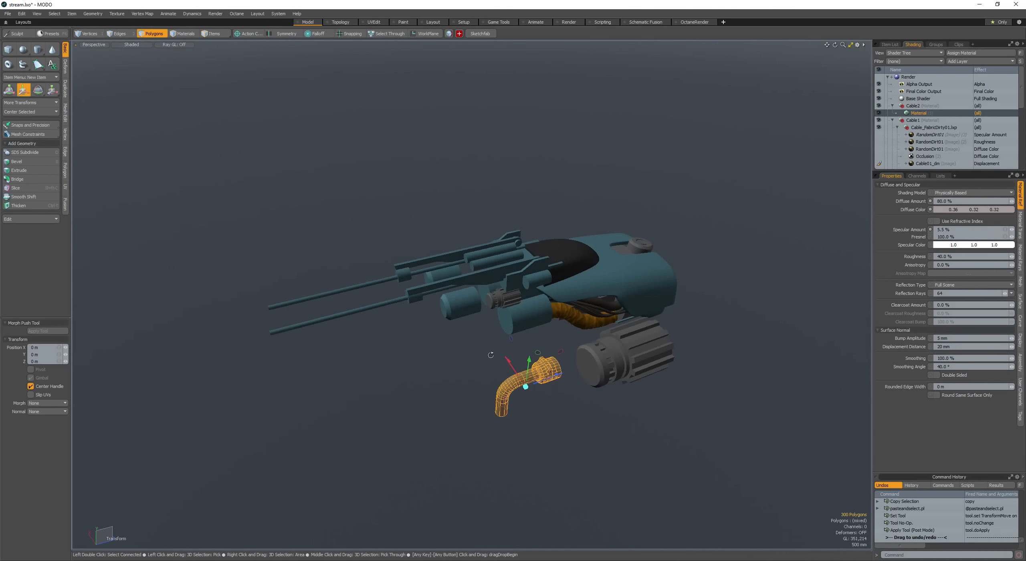
pyautogui.moveTo(498, 356); pyautogui.dragTo(461, 320)
pyautogui.keyDown('alt'); pyautogui.moveTo(501, 321); pyautogui.dragTo(534, 313); pyautogui.keyUp('alt')
pyautogui.hotkey('shift', 'a')
pyautogui.scroll(-5, 547, 307)
# Step: Rotate the bent pipe copy and move it in line with the small ribbed cylinder's front end
pyautogui.press('e')
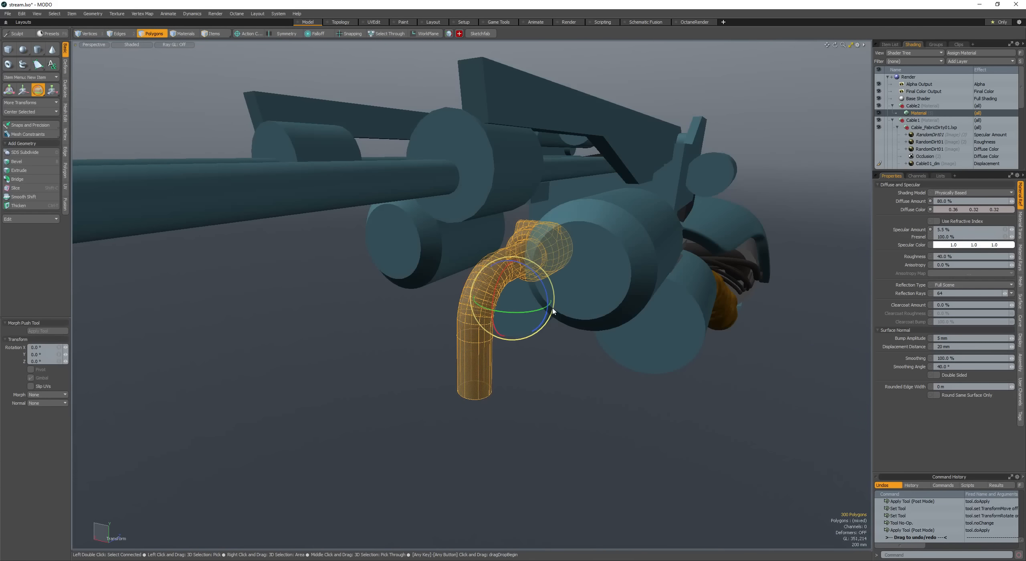
pyautogui.keyDown('alt'); pyautogui.moveTo(557, 314); pyautogui.dragTo(497, 279); pyautogui.keyUp('alt')
pyautogui.scroll(2, 586, 298)
pyautogui.press('w')
pyautogui.press('e')
pyautogui.press('w')
pyautogui.moveTo(561, 278); pyautogui.dragTo(449, 278)
# Step: Try to scale the bent pipe copy to match the small ribbed cylinder's diameter
pyautogui.press('r')
pyautogui.moveTo(514, 226); pyautogui.dragTo(510, 228)
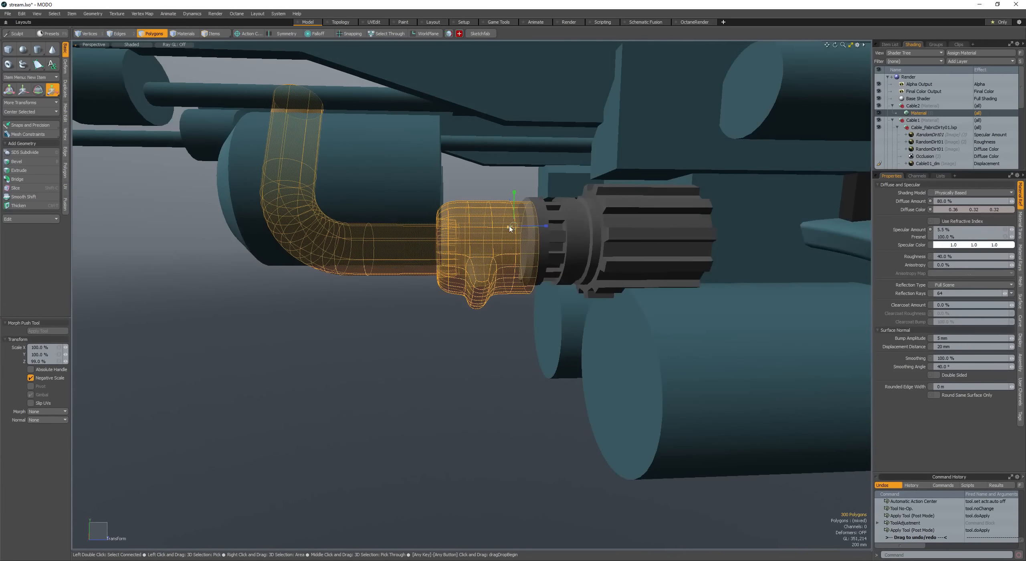
pyautogui.hotkey('ctrl', 'z')
pyautogui.hotkey('ctrl', 'z')
pyautogui.hotkey('ctrl', 'z')
pyautogui.hotkey('ctrl', 'z')
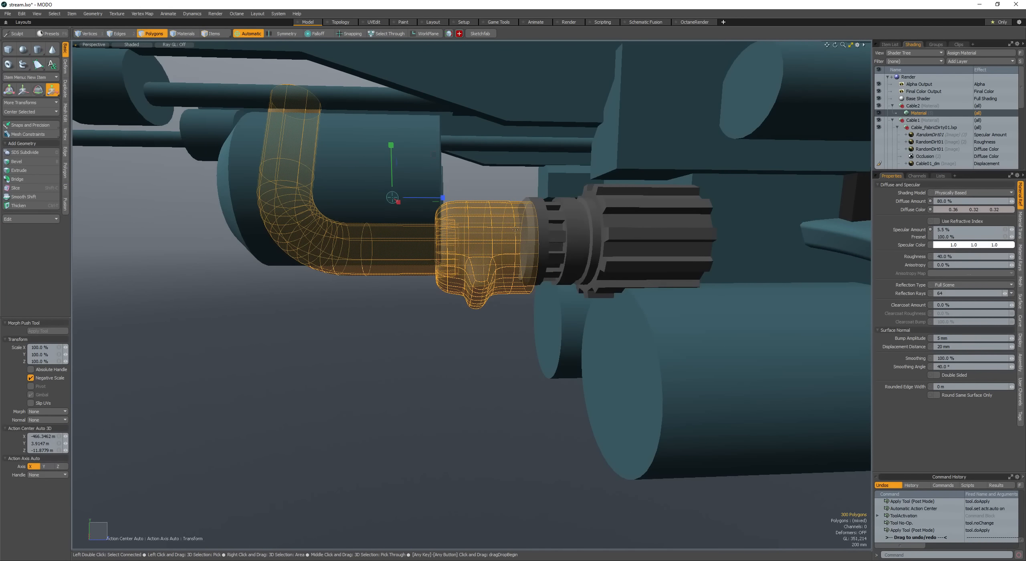
pyautogui.hotkey('ctrl', 'z')
# Step: Scale down the bent pipe copy and position it against the small ribbed cylinder's front end
pyautogui.moveTo(394, 200); pyautogui.dragTo(377, 204)
pyautogui.keyDown('alt'); pyautogui.moveTo(377, 203); pyautogui.dragTo(432, 270); pyautogui.keyUp('alt')
pyautogui.press('w')
pyautogui.moveTo(431, 269); pyautogui.dragTo(341, 241)
pyautogui.press('r')
pyautogui.keyDown('alt'); pyautogui.moveTo(341, 241); pyautogui.dragTo(417, 192); pyautogui.keyUp('alt')
pyautogui.press('w')
pyautogui.moveTo(417, 193); pyautogui.dragTo(445, 205)
pyautogui.keyDown('alt'); pyautogui.moveTo(446, 206); pyautogui.dragTo(517, 264); pyautogui.keyUp('alt')
pyautogui.press('Escape')
pyautogui.press('Escape')
pyautogui.scroll(-8, 617, 170)
# Step: Add a unit cube and position it below the vehicle's front
pyautogui.keyDown('shift'); pyautogui.click(8, 50); pyautogui.keyUp('shift')
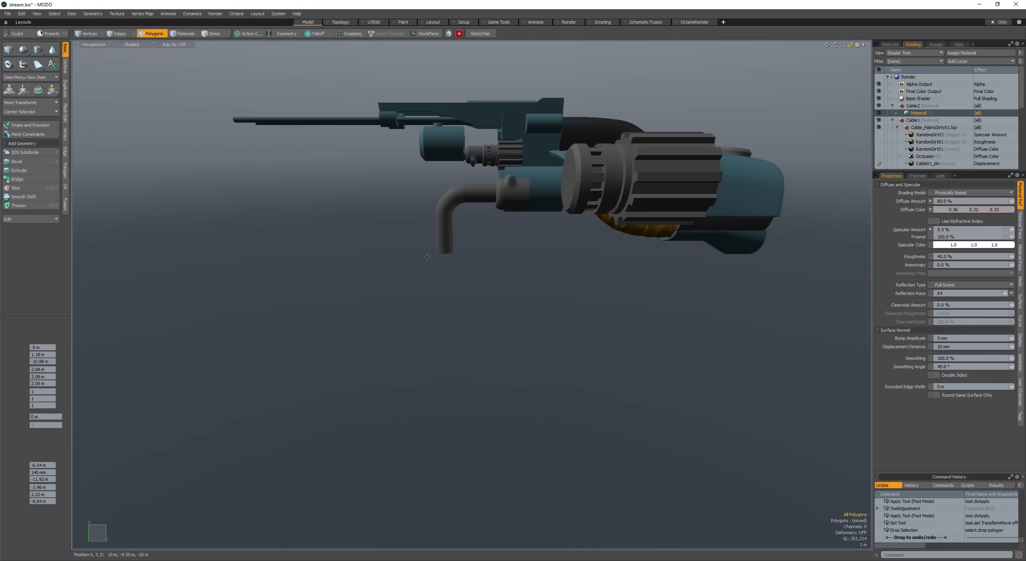
pyautogui.keyDown('alt'); pyautogui.moveTo(405, 237); pyautogui.dragTo(484, 284); pyautogui.keyUp('alt')
pyautogui.press('space')
pyautogui.doubleClick(451, 304)
pyautogui.scroll(-4, 451, 303)
pyautogui.keyDown('alt'); pyautogui.moveTo(389, 310); pyautogui.dragTo(461, 353); pyautogui.keyUp('alt')
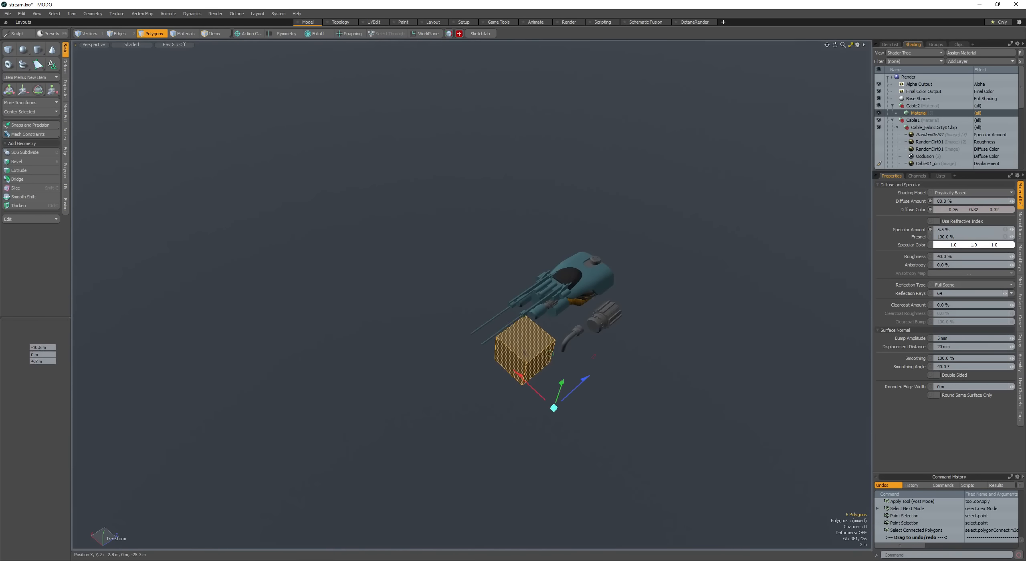
pyautogui.scroll(6, 521, 350)
pyautogui.scroll(-6, 461, 313)
# Step: Add a single loop slice through the cube
pyautogui.press('space')
pyautogui.press('space')
pyautogui.click(432, 321)
pyautogui.hotkey('alt', 'c')
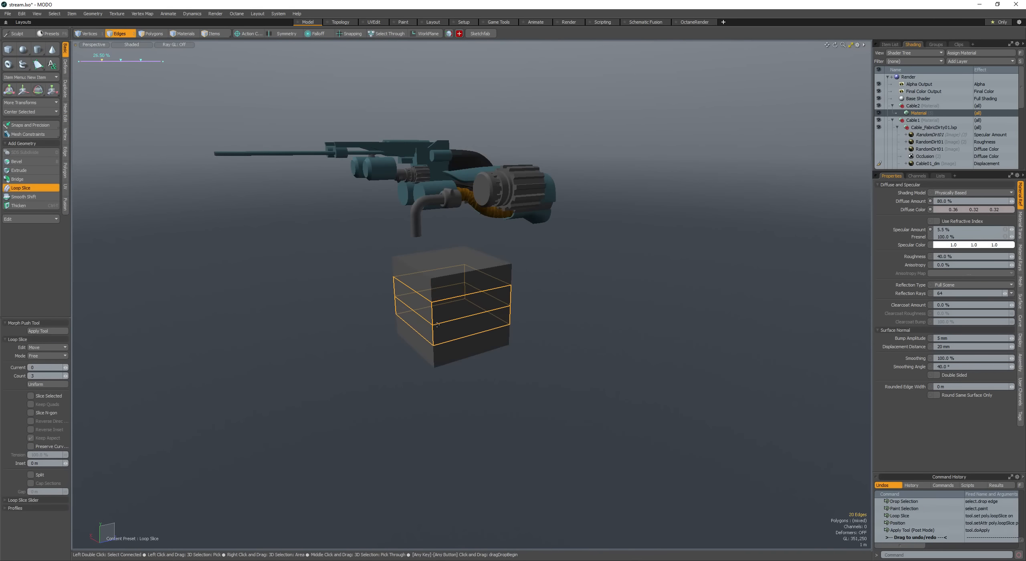
# Step: Select the cube's upper front edge and lower it to form a sloped wedge
pyautogui.press('space')
pyautogui.click(397, 277)
pyautogui.keyDown('alt'); pyautogui.moveTo(397, 276); pyautogui.dragTo(399, 294); pyautogui.keyUp('alt')
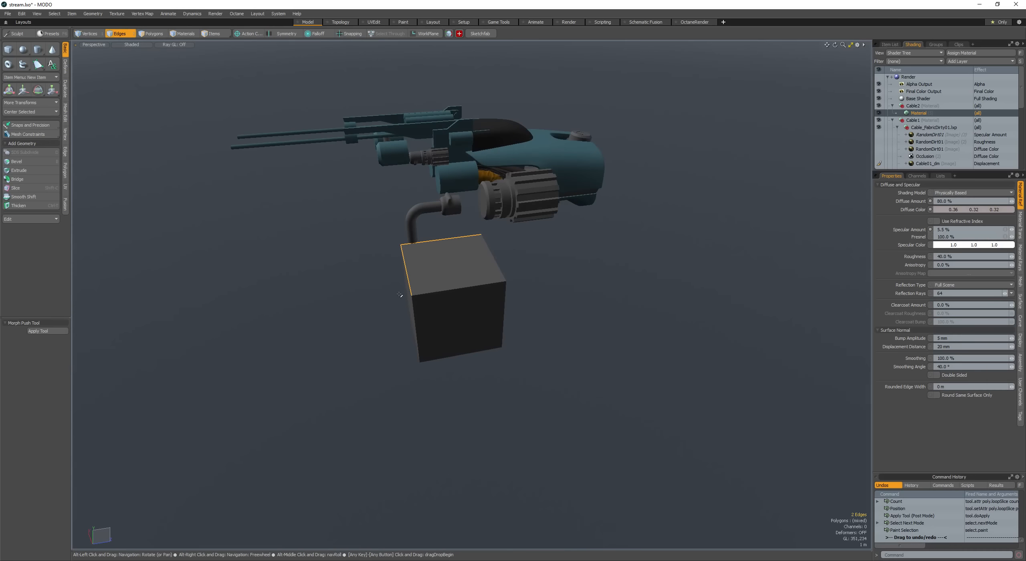
pyautogui.click(409, 249)
pyautogui.keyDown('alt'); pyautogui.moveTo(409, 248); pyautogui.dragTo(465, 305); pyautogui.keyUp('alt')
pyautogui.press('w')
# Step: Select the two polygons at the wedge's rear end and move them to adjust its length
pyautogui.press('3')
pyautogui.keyDown('alt'); pyautogui.moveTo(521, 321); pyautogui.dragTo(536, 349); pyautogui.keyUp('alt')
pyautogui.click(541, 332)
pyautogui.press('space')
pyautogui.press('w')
pyautogui.press('space')
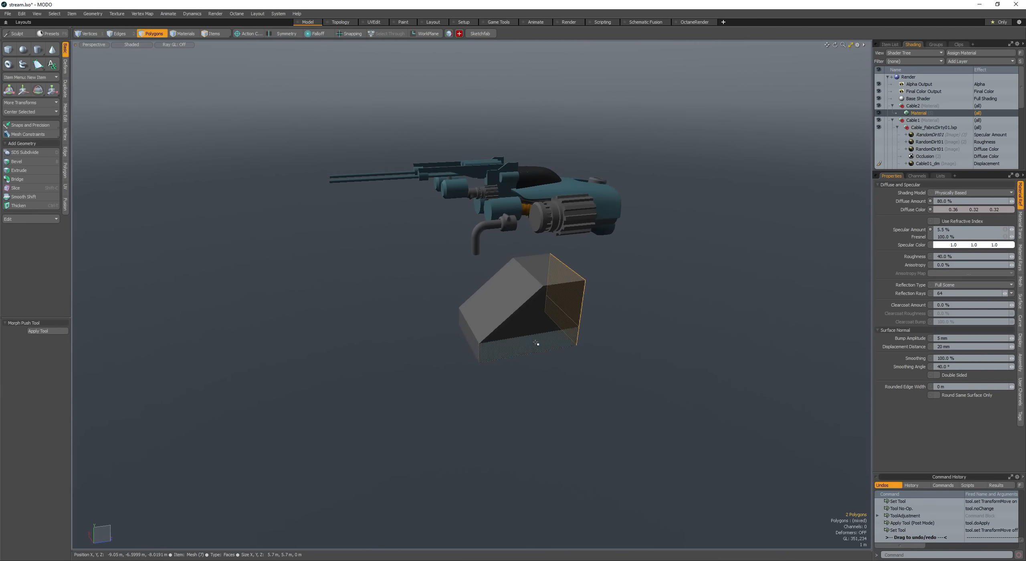
# Step: Round the two edges bounding the wedge's sloped face with a 400 mm edge bevel at round level 2
pyautogui.click(523, 359)
pyautogui.press('b')
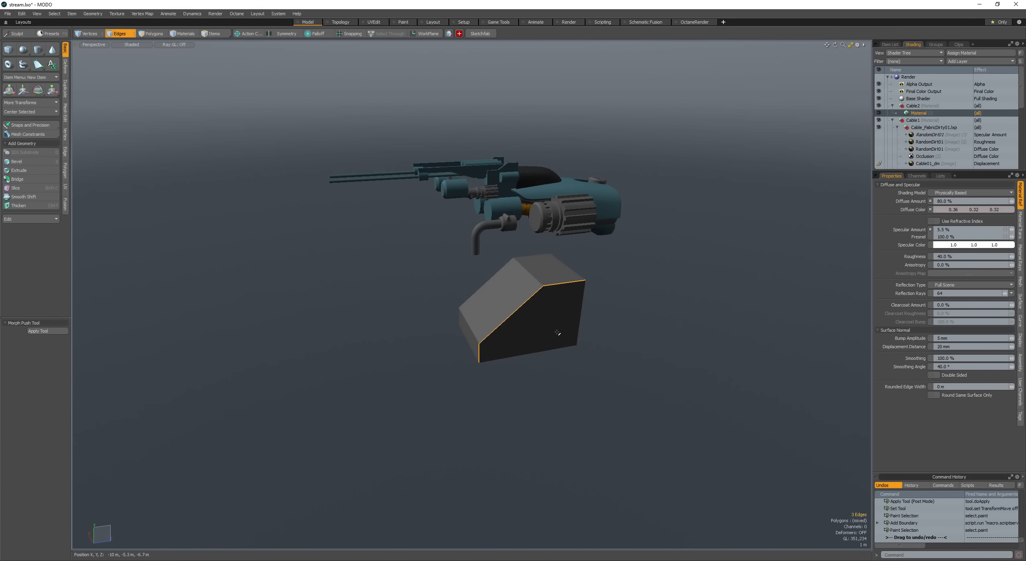
pyautogui.press('space')
pyautogui.press('space')
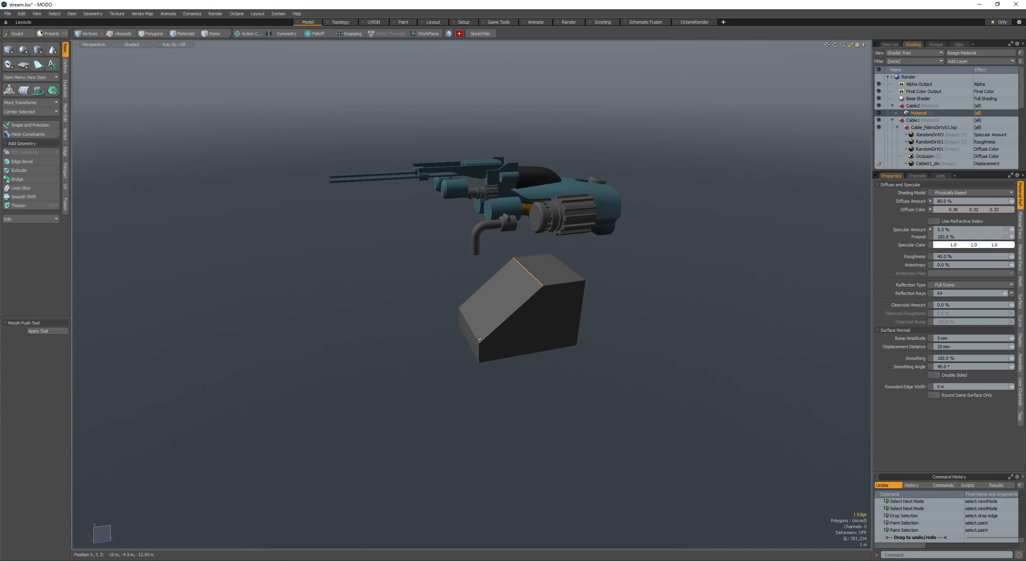
pyautogui.press('b')
pyautogui.moveTo(478, 338); pyautogui.dragTo(490, 305)
pyautogui.scroll(3, 521, 280)
pyautogui.press('space')
pyautogui.press('space')
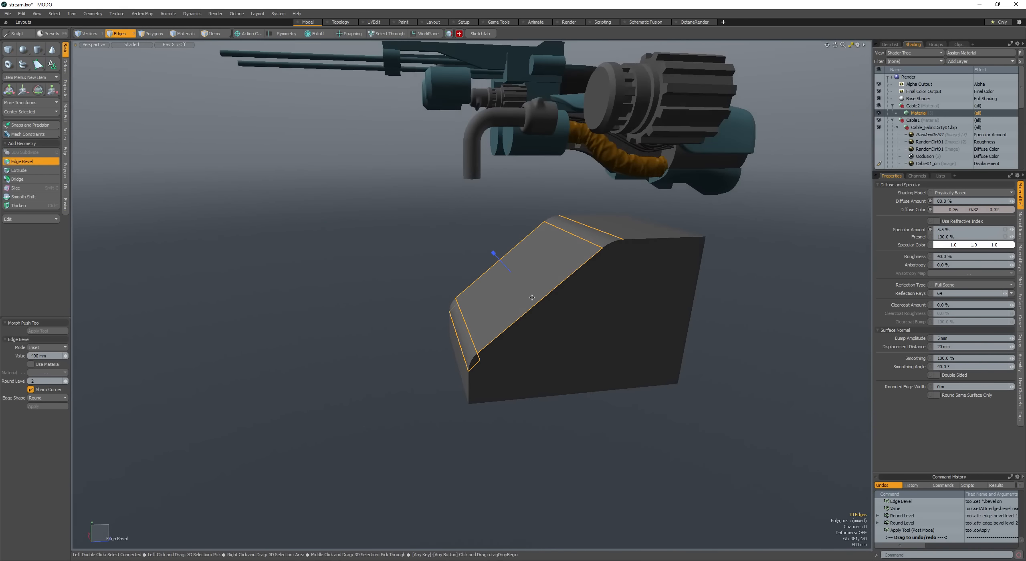
# Step: Generate a pipe along the wedge's sloped side profile and scale its thickness to 111.5%
pyautogui.moveTo(488, 252)
pyautogui.mouseDown()
pyautogui.moveTo(591, 337)
pyautogui.moveTo(485, 386)
pyautogui.mouseUp()
pyautogui.hotkey('shift', 'b')
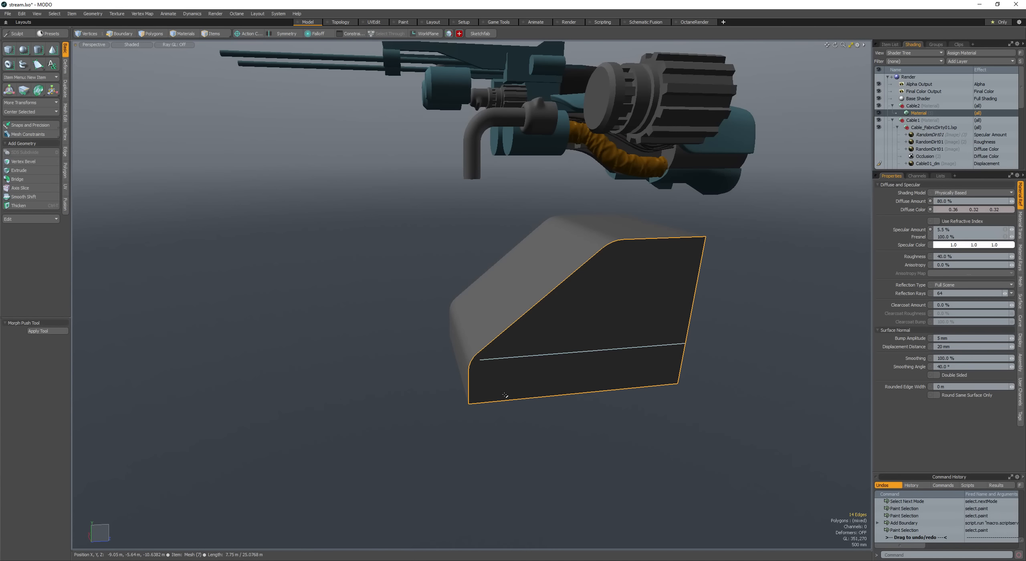
pyautogui.keyDown('alt'); pyautogui.moveTo(492, 361); pyautogui.dragTo(503, 377); pyautogui.keyUp('alt')
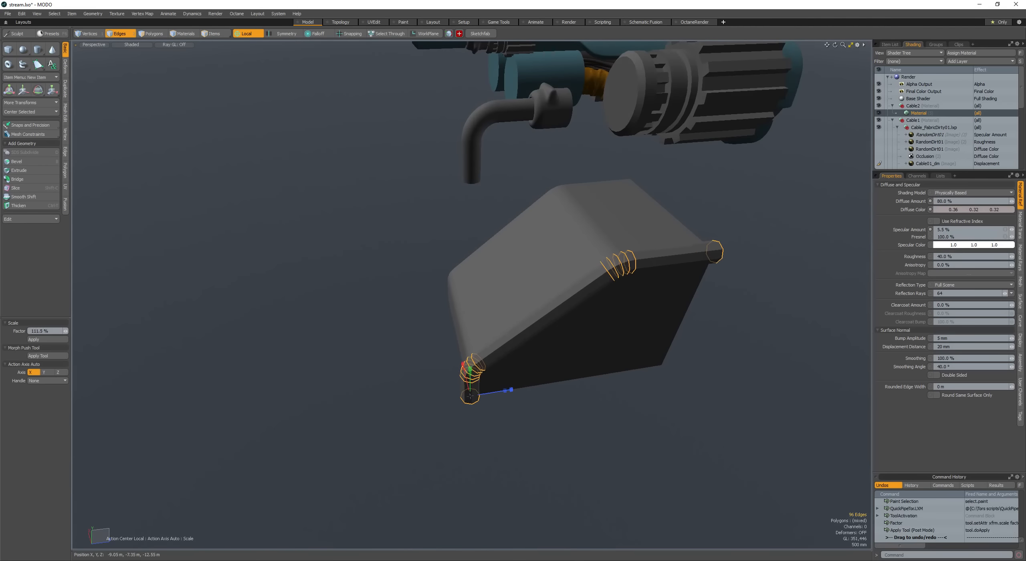
pyautogui.press('space')
# Step: Delete the wedge block, keeping the pipe built along its edges
pyautogui.press('3')
pyautogui.doubleClick(634, 317)
pyautogui.press('Delete')
# Step: Select the whole new angled pipe and move it up toward the vehicle's front
pyautogui.click(630, 277)
pyautogui.doubleClick(630, 276)
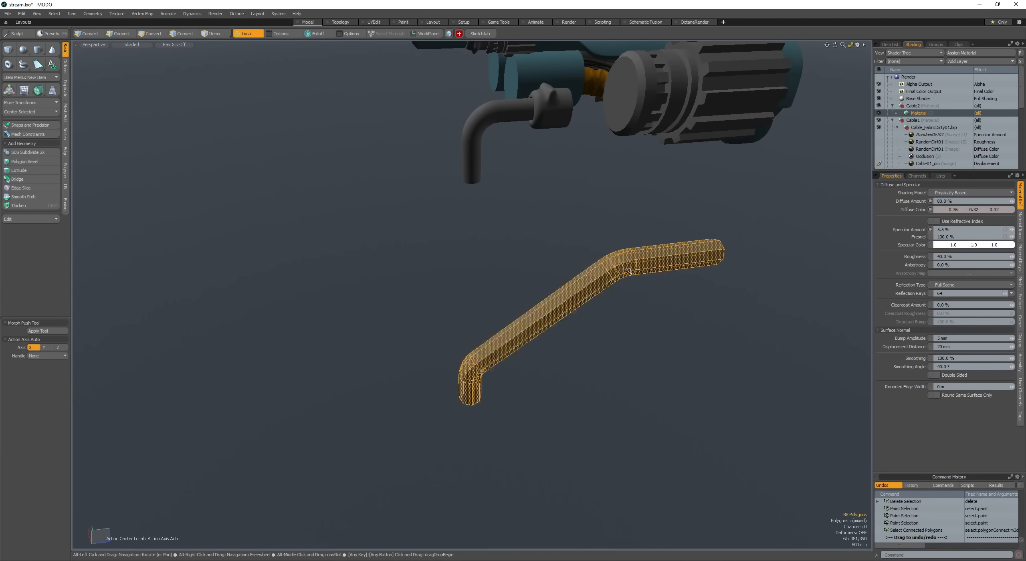
pyautogui.scroll(-6, 548, 361)
pyautogui.keyDown('alt'); pyautogui.moveTo(490, 382); pyautogui.dragTo(494, 257); pyautogui.keyUp('alt')
pyautogui.scroll(-1, 525, 336)
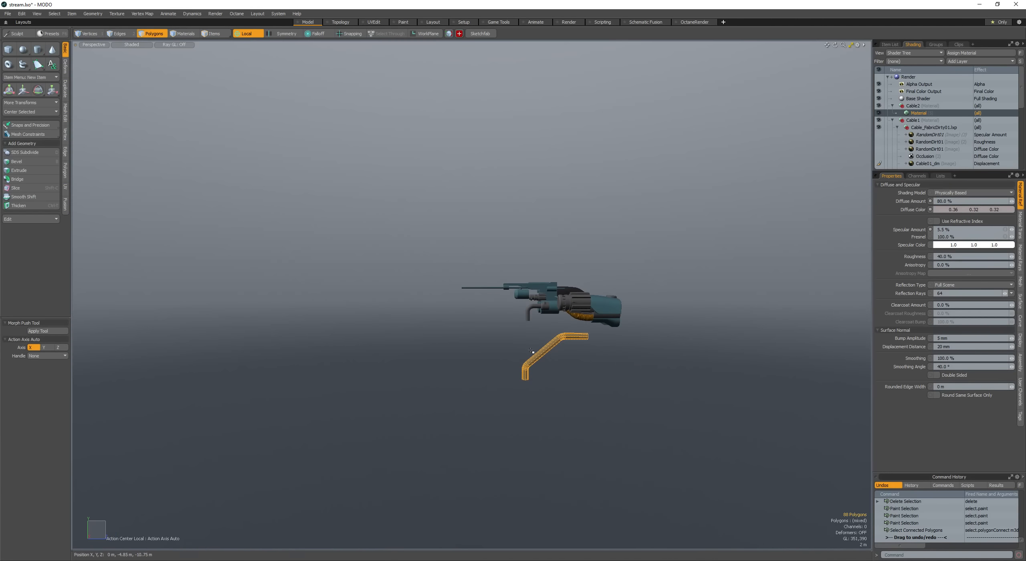
pyautogui.press('w')
pyautogui.moveTo(555, 356); pyautogui.dragTo(543, 331)
# Step: Scale down the angled pipe and position it beside the original bent pipe and large ribbed cylinder
pyautogui.press('r')
pyautogui.hotkey('shift', 'a')
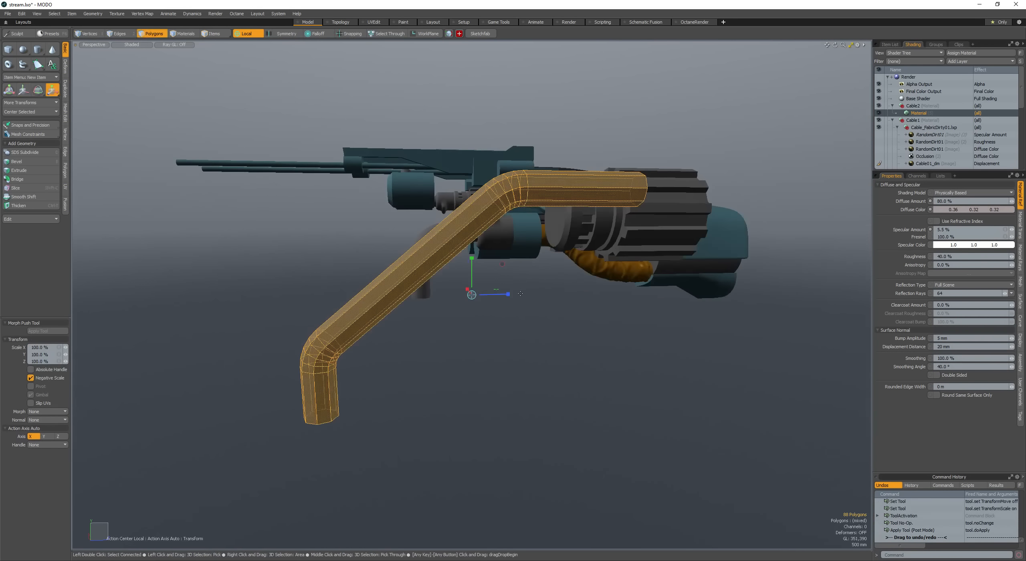
pyautogui.moveTo(472, 295); pyautogui.dragTo(482, 351)
pyautogui.press('w')
pyautogui.press('space')
pyautogui.press('r')
pyautogui.moveTo(433, 253); pyautogui.dragTo(497, 304)
pyautogui.scroll(-4, 455, 251)
pyautogui.press('space')
# Step: Select the black cockpit canopy's polygons in the body mesh, lower its subdivision level and freeze it into polygons
pyautogui.click(323, 229)
pyautogui.scroll(4, 577, 377)
pyautogui.press('space')
pyautogui.click(589, 387)
pyautogui.scroll(-4, 588, 387)
pyautogui.keyDown('alt'); pyautogui.moveTo(588, 388); pyautogui.dragTo(612, 355); pyautogui.keyUp('alt')
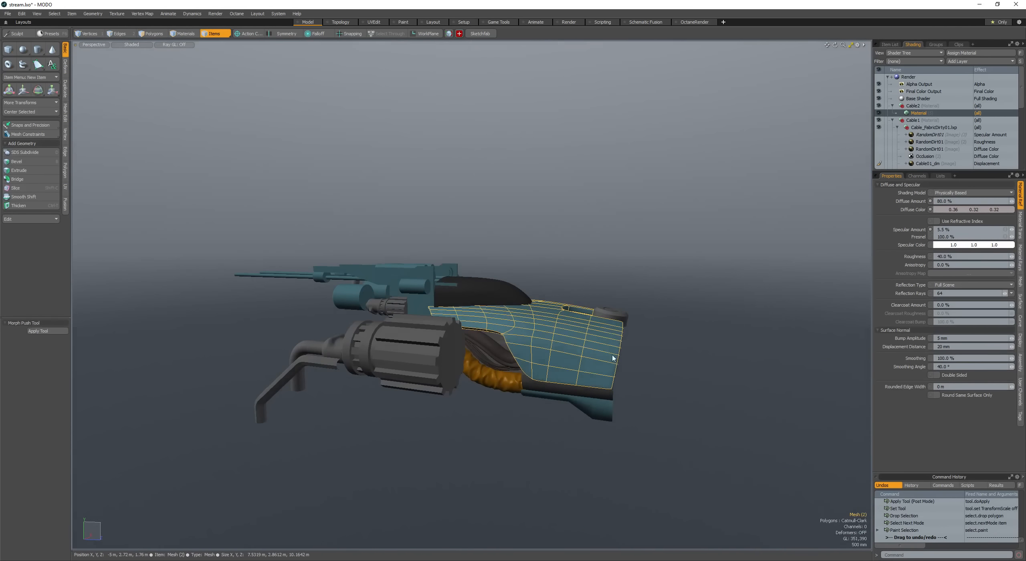
pyautogui.press('space')
pyautogui.click(610, 355)
pyautogui.keyDown('alt'); pyautogui.moveTo(531, 316); pyautogui.dragTo(556, 315); pyautogui.keyUp('alt')
pyautogui.doubleClick(548, 357)
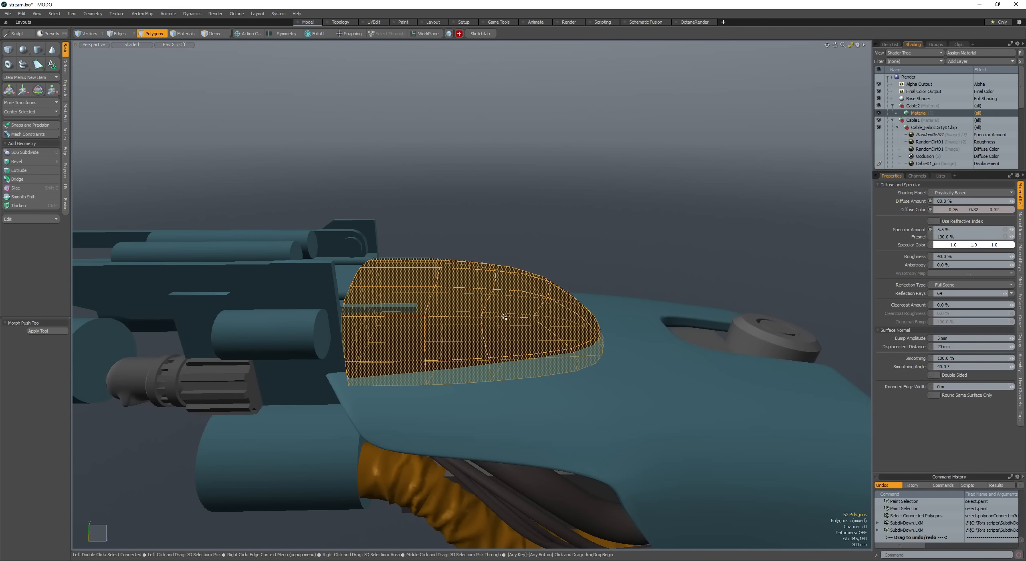
pyautogui.hotkey('shift', 'f')
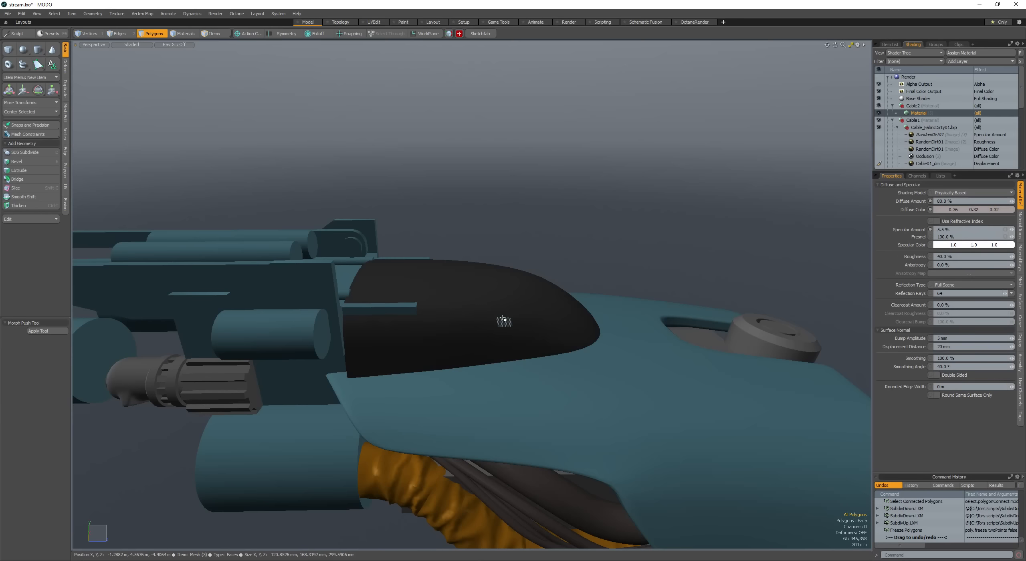
pyautogui.doubleClick(504, 317)
pyautogui.moveTo(505, 317)
pyautogui.keyDown('alt'); pyautogui.mouseDown()
pyautogui.moveTo(485, 309)
pyautogui.moveTo(527, 273)
pyautogui.moveTo(497, 311)
pyautogui.mouseUp(); pyautogui.keyUp('alt')
pyautogui.press('pageup')
pyautogui.press('Return')
pyautogui.press('space')
pyautogui.press('space')
pyautogui.press('space')
pyautogui.scroll(-4, 497, 310)
pyautogui.press('Escape')
pyautogui.scroll(4, 417, 329)
pyautogui.keyDown('alt'); pyautogui.moveTo(417, 329); pyautogui.dragTo(431, 283); pyautogui.keyUp('alt')
# Step: Pick the mesh item to work in around the small teal cylinder beside the cockpit
pyautogui.press('5')
pyautogui.click(438, 307)
pyautogui.press('5')
pyautogui.click(510, 300)
pyautogui.scroll(2, 390, 283)
pyautogui.click(437, 278)
pyautogui.scroll(-4, 437, 280)
pyautogui.doubleClick(432, 298)
pyautogui.scroll(4, 435, 296)
pyautogui.scroll(-3, 455, 283)
# Step: Add a cube over the upper middle of the small teal cylinder and scale it to about 986 mm per side
pyautogui.hotkey('ctrl', 'b')
pyautogui.keyDown('alt'); pyautogui.moveTo(431, 282); pyautogui.dragTo(420, 312); pyautogui.keyUp('alt')
pyautogui.press('space')
pyautogui.doubleClick(456, 289)
pyautogui.press('r')
pyautogui.press('space')
# Step: Try to Boolean-subtract the cube from the small teal cylinder
pyautogui.hotkey('ctrl', 'shift', 'b')
pyautogui.scroll(3, 485, 297)
pyautogui.hotkey('ctrl', 'z')
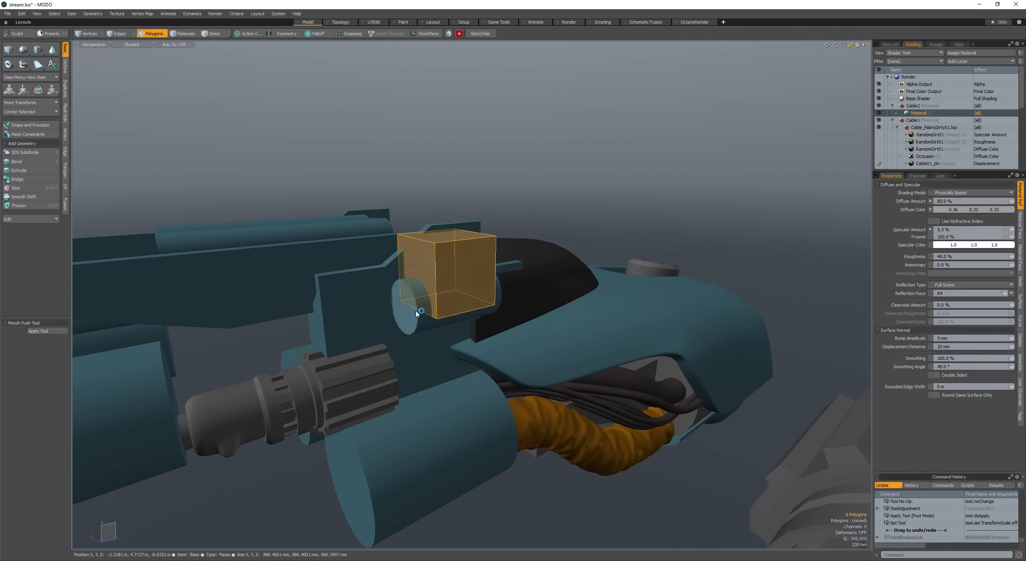
pyautogui.hotkey('ctrl', 'shift', 'z')
pyautogui.hotkey('ctrl', 'z')
# Step: Transfer the cube into the small teal cylinder's mesh and Boolean-subtract it to cut a notch in the cylinder
pyautogui.hotkey('ctrl', 'x')
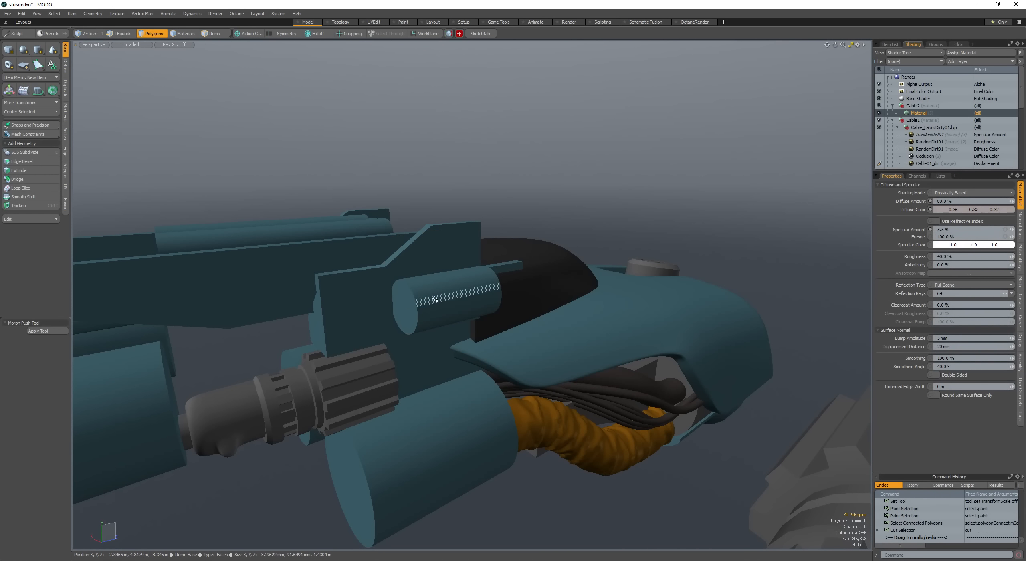
pyautogui.press('space')
pyautogui.click(435, 298)
pyautogui.press('space')
pyautogui.hotkey('ctrl', 'v')
pyautogui.hotkey('ctrl', 'shift', 'b')
pyautogui.scroll(3, 405, 304)
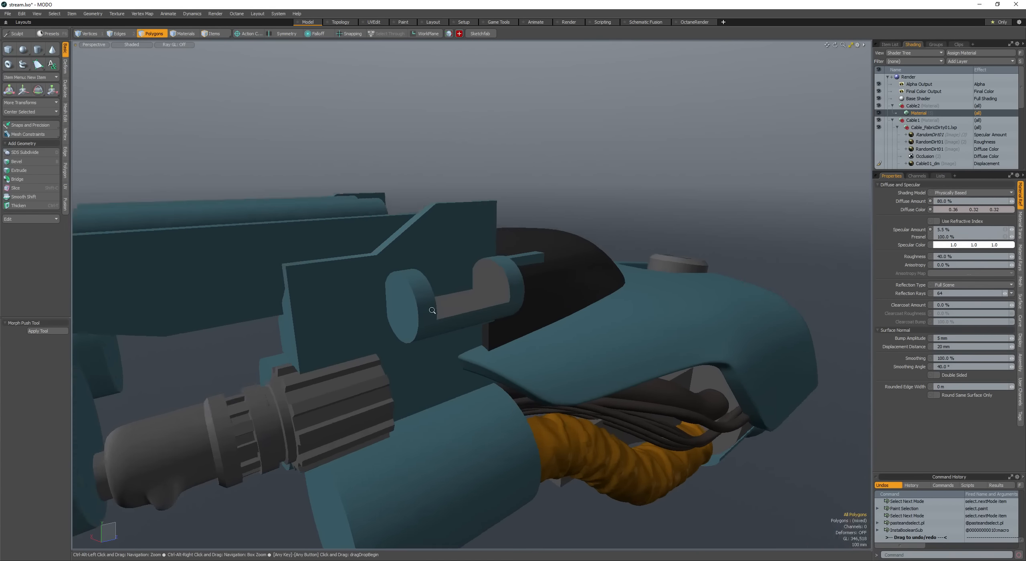
# Step: Delete two flat faces from the notched small teal cylinder beside the cockpit
pyautogui.keyDown('alt'); pyautogui.moveTo(404, 305); pyautogui.dragTo(413, 321); pyautogui.keyUp('alt')
pyautogui.doubleClick(458, 322)
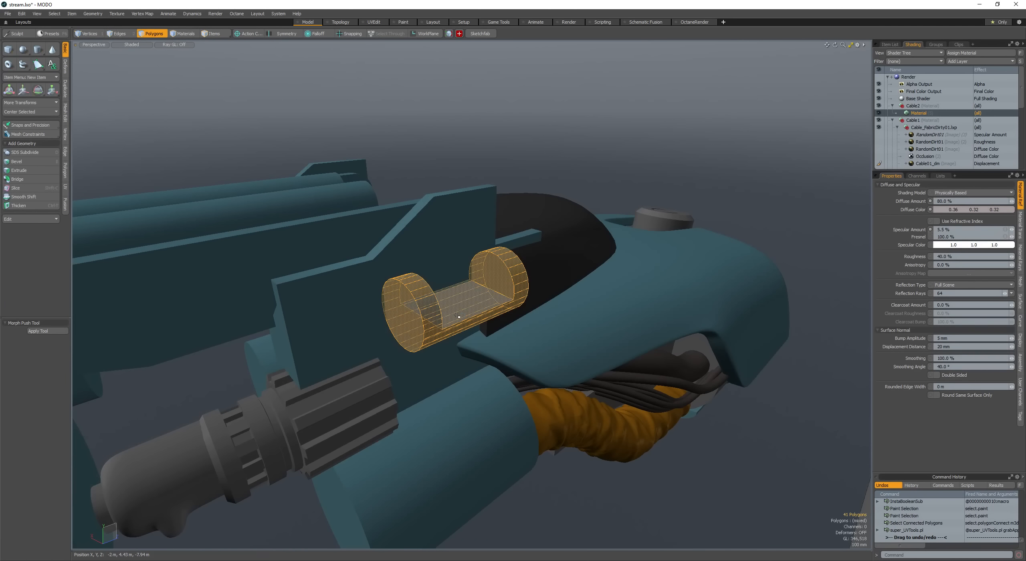
pyautogui.click(407, 314)
pyautogui.keyDown('alt'); pyautogui.moveTo(406, 314); pyautogui.dragTo(481, 297); pyautogui.keyUp('alt')
pyautogui.keyDown('shift'); pyautogui.click(514, 276); pyautogui.keyUp('shift')
pyautogui.press('Delete')
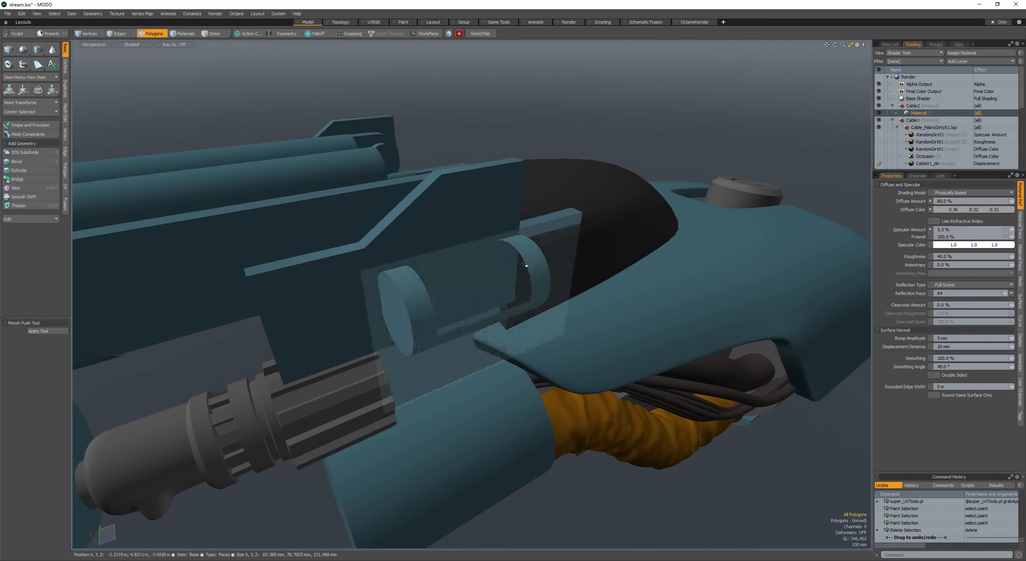
# Step: Bevel the cockpit-side end of the notched teal cylinder into a rounded cap
pyautogui.keyDown('alt'); pyautogui.moveTo(565, 283); pyautogui.dragTo(493, 314); pyautogui.keyUp('alt')
pyautogui.click(561, 290)
pyautogui.click(526, 305)
pyautogui.hotkey('shift', 'b')
pyautogui.press('b')
pyautogui.keyDown('alt'); pyautogui.moveTo(477, 321); pyautogui.dragTo(523, 350); pyautogui.keyUp('alt')
pyautogui.scroll(3, 421, 314)
pyautogui.press('space')
pyautogui.press('space')
pyautogui.doubleClick(518, 320)
pyautogui.press('f')
pyautogui.hotkey('ctrl', 't')
pyautogui.press('space')
pyautogui.click(451, 316)
pyautogui.scroll(-3, 523, 351)
# Step: Copy the large ribbed cylinder from the spare parts, paste it and move the copy toward the notched cylinder
pyautogui.press('5')
pyautogui.click(728, 333)
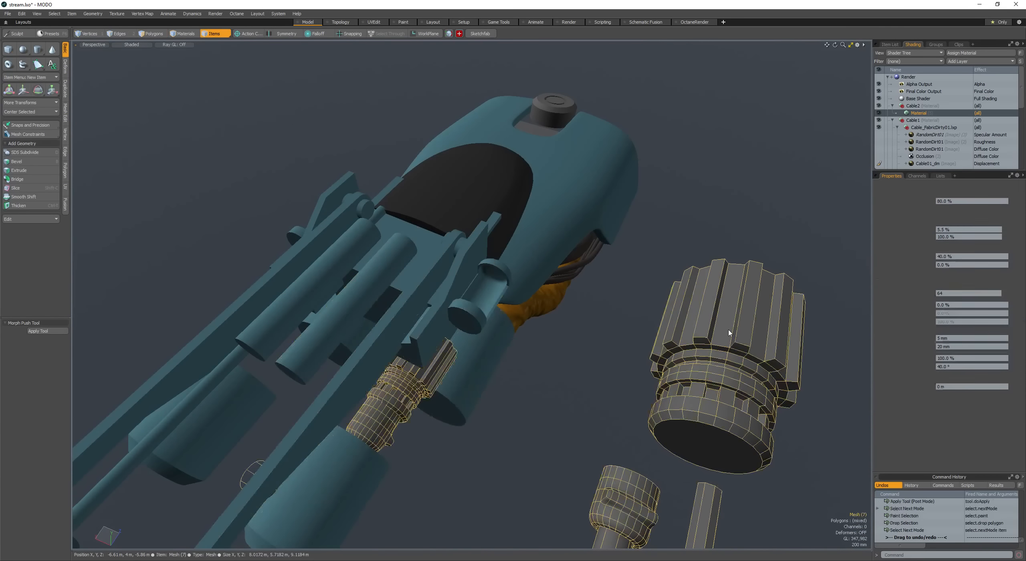
pyautogui.press('3')
pyautogui.doubleClick(724, 335)
pyautogui.hotkey('ctrl', 'c')
pyautogui.hotkey('ctrl', 'v')
pyautogui.press('w')
pyautogui.keyDown('alt'); pyautogui.moveTo(654, 341); pyautogui.dragTo(610, 370); pyautogui.keyUp('alt')
pyautogui.moveTo(705, 313); pyautogui.dragTo(477, 225)
# Step: Scale the pasted ribbed cylinder down and move it over the notched cylinder
pyautogui.hotkey('shift', 'a')
pyautogui.scroll(-3, 472, 286)
pyautogui.press('r')
pyautogui.moveTo(477, 283); pyautogui.dragTo(477, 309)
pyautogui.press('w')
pyautogui.moveTo(475, 281); pyautogui.dragTo(419, 196)
pyautogui.keyDown('alt'); pyautogui.moveTo(419, 196); pyautogui.dragTo(429, 212); pyautogui.keyUp('alt')
pyautogui.press('r')
pyautogui.keyDown('alt'); pyautogui.moveTo(429, 281); pyautogui.dragTo(479, 374); pyautogui.keyUp('alt')
pyautogui.press('q')
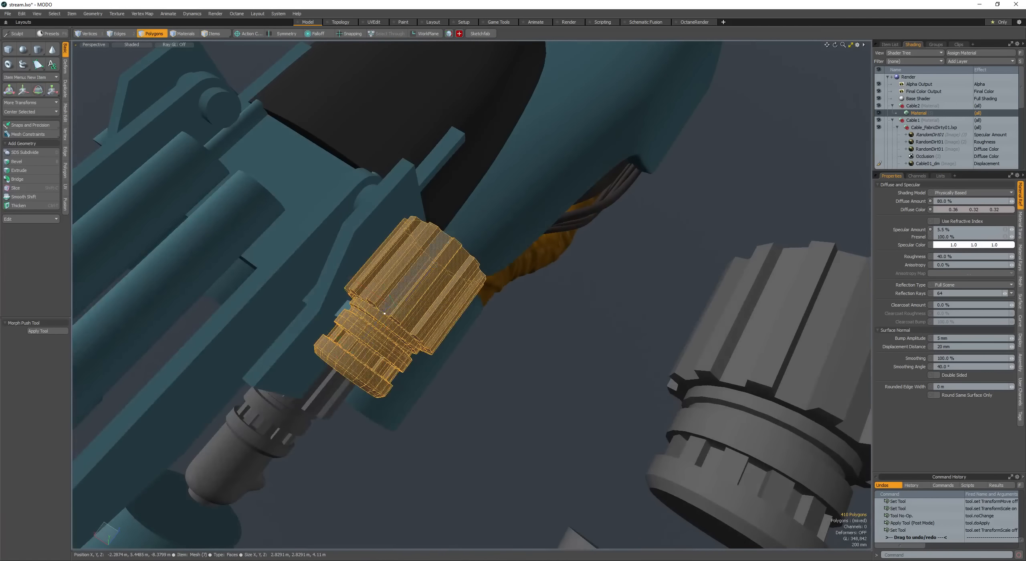
# Step: Shrink the ribbed cylinder copy further and fit it inside the notch of the small teal cylinder
pyautogui.press('r')
pyautogui.moveTo(396, 313); pyautogui.dragTo(514, 403)
pyautogui.press('w')
pyautogui.hotkey('shift', 'a')
pyautogui.scroll(-3, 413, 253)
pyautogui.press('r')
pyautogui.press('w')
pyautogui.keyDown('alt'); pyautogui.moveTo(526, 359); pyautogui.dragTo(497, 238); pyautogui.keyUp('alt')
pyautogui.press('space')
pyautogui.press('space')
pyautogui.press('space')
pyautogui.press('space')
pyautogui.click(506, 243)
pyautogui.scroll(-3, 491, 243)
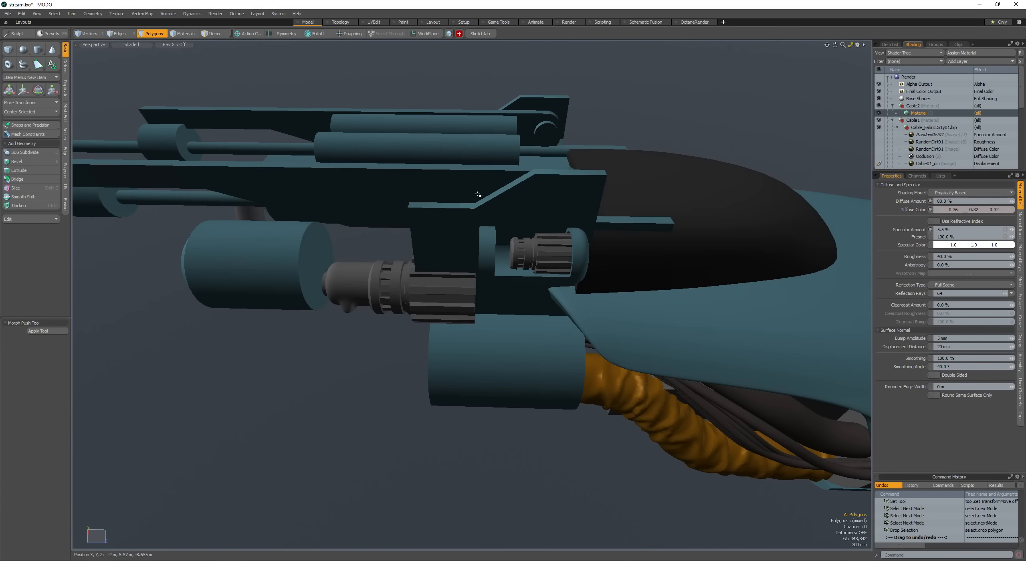
# Step: Select the long bent pipe among the spare parts and convert it to Catmull-Clark subdivision
pyautogui.scroll(-1, 482, 174)
pyautogui.keyDown('alt'); pyautogui.moveTo(482, 174); pyautogui.dragTo(501, 192); pyautogui.keyUp('alt')
pyautogui.scroll(-3, 501, 201)
pyautogui.keyDown('alt'); pyautogui.keyDown('shift'); pyautogui.moveTo(485, 360); pyautogui.dragTo(483, 279); pyautogui.keyUp('shift'); pyautogui.keyUp('alt')
pyautogui.moveTo(476, 325); pyautogui.dragTo(501, 349)
pyautogui.doubleClick(470, 335)
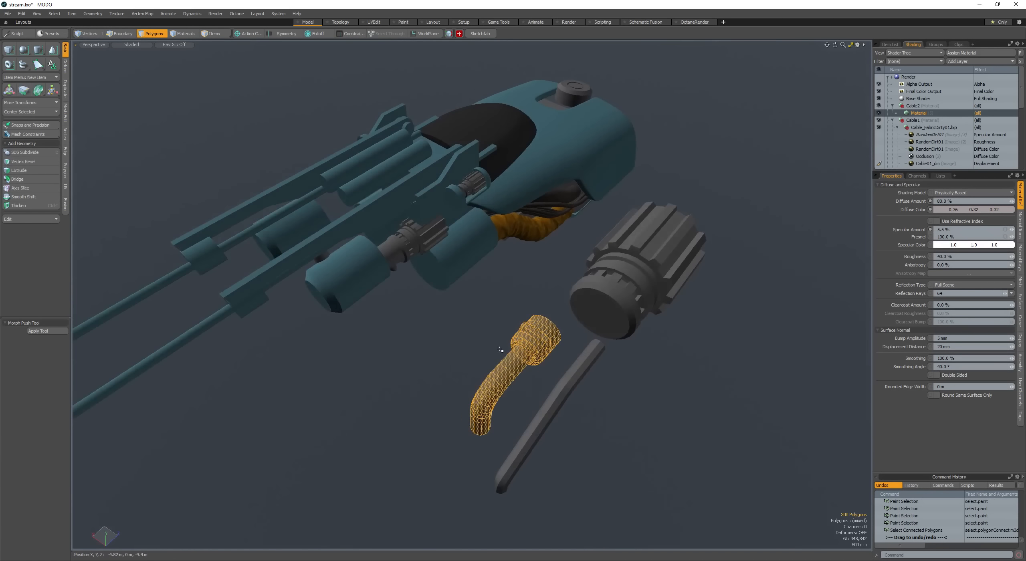
pyautogui.keyDown('alt'); pyautogui.moveTo(461, 311); pyautogui.dragTo(454, 344); pyautogui.keyUp('alt')
pyautogui.moveTo(501, 381); pyautogui.dragTo(442, 341)
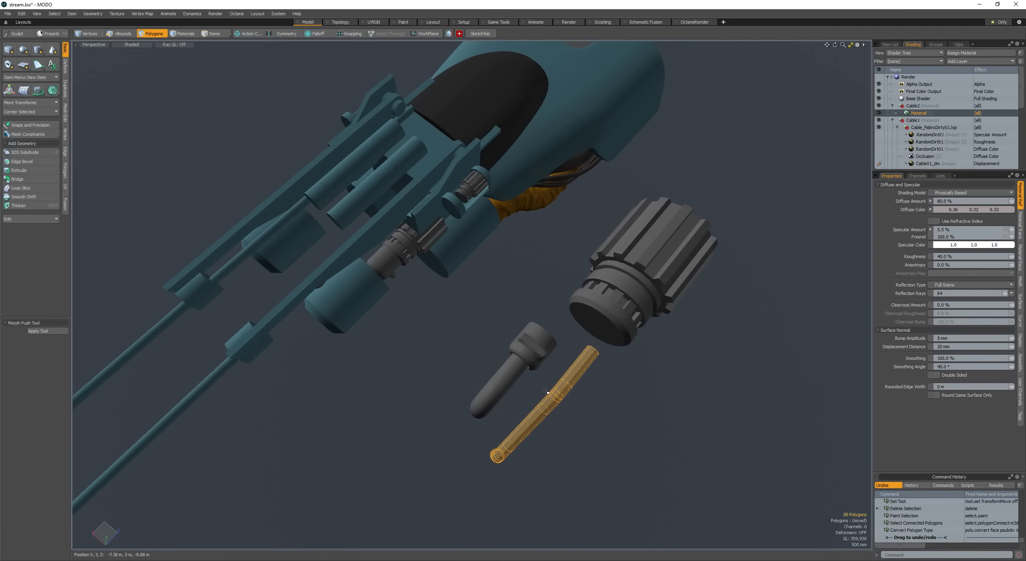
pyautogui.keyDown('alt'); pyautogui.moveTo(546, 392); pyautogui.dragTo(524, 381); pyautogui.keyUp('alt')
# Step: Copy the long bent pipe and move the copy together with the collar piece toward the vehicle
pyautogui.hotkey('ctrl', 'c')
pyautogui.keyDown('alt'); pyautogui.moveTo(524, 342); pyautogui.dragTo(339, 356); pyautogui.keyUp('alt')
pyautogui.press('w')
pyautogui.press('q')
pyautogui.doubleClick(387, 388)
pyautogui.keyDown('alt'); pyautogui.moveTo(387, 385); pyautogui.dragTo(543, 323); pyautogui.keyUp('alt')
pyautogui.press('w')
pyautogui.moveTo(543, 321); pyautogui.dragTo(482, 323)
pyautogui.keyDown('alt'); pyautogui.moveTo(482, 324); pyautogui.dragTo(544, 222); pyautogui.keyUp('alt')
pyautogui.moveTo(545, 222); pyautogui.dragTo(544, 213)
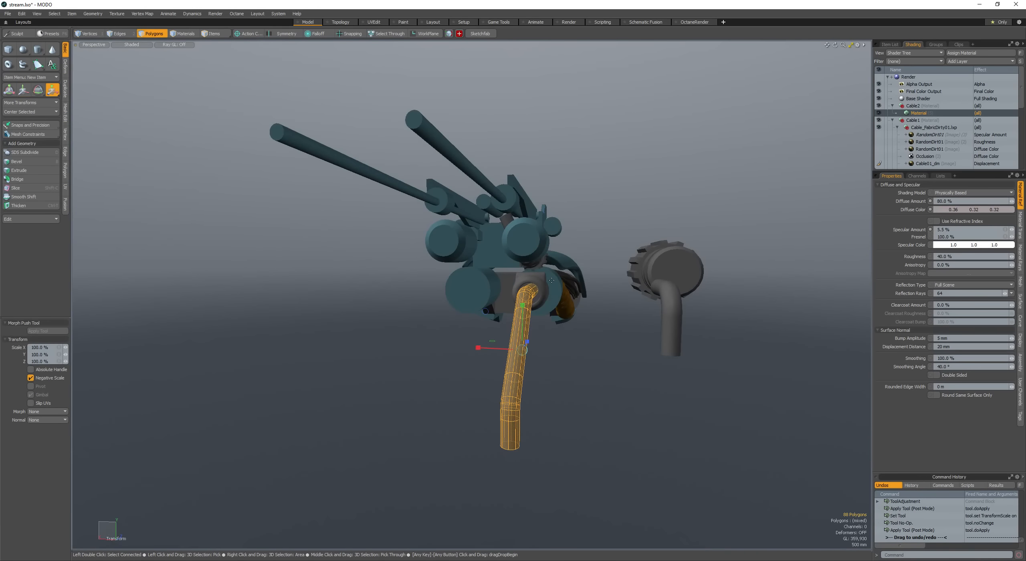
# Step: Align the bent pipe with the opening of the collar piece
pyautogui.keyDown('alt'); pyautogui.moveTo(551, 280); pyautogui.dragTo(468, 275); pyautogui.keyUp('alt')
pyautogui.hotkey('shift', 'p')
pyautogui.scroll(3, 555, 277)
pyautogui.press('w')
pyautogui.moveTo(468, 274); pyautogui.dragTo(473, 295)
pyautogui.keyDown('alt'); pyautogui.moveTo(473, 295); pyautogui.dragTo(490, 386); pyautogui.keyUp('alt')
# Step: Add the collar to the pipe selection, scale both down and move them beside the teal tank
pyautogui.press('q')
pyautogui.keyDown('shift'); pyautogui.doubleClick(548, 303); pyautogui.keyUp('shift')
pyautogui.scroll(-3, 548, 303)
pyautogui.hotkey('alt', 'a')
pyautogui.press('w')
pyautogui.press('e')
pyautogui.press('r')
pyautogui.press('q')
pyautogui.keyDown('alt'); pyautogui.moveTo(490, 386); pyautogui.dragTo(553, 357); pyautogui.keyUp('alt')
pyautogui.press('w')
pyautogui.moveTo(553, 357); pyautogui.dragTo(433, 228)
pyautogui.moveTo(449, 361); pyautogui.dragTo(625, 376)
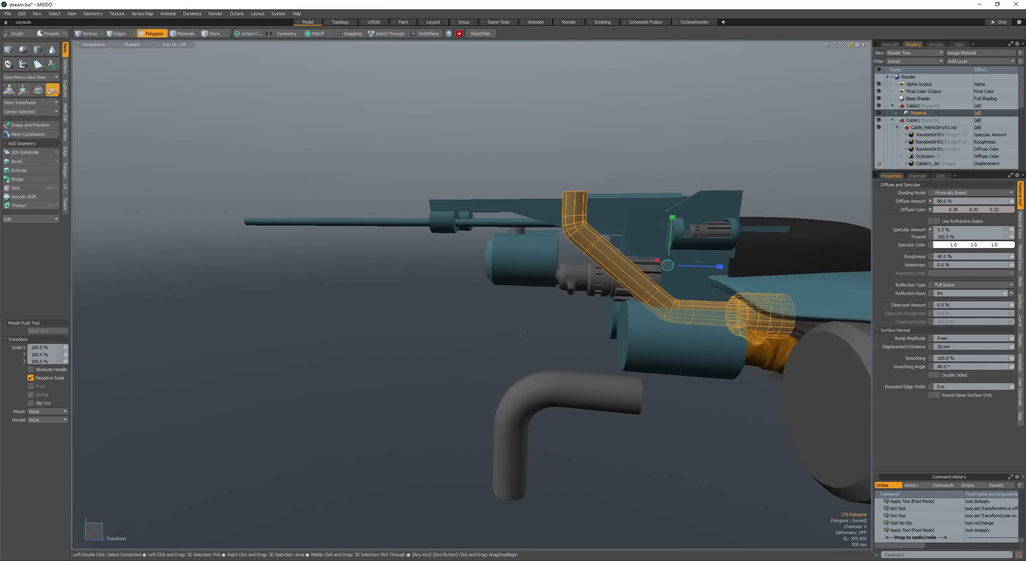
pyautogui.keyDown('alt'); pyautogui.moveTo(601, 277); pyautogui.dragTo(586, 295); pyautogui.keyUp('alt')
pyautogui.press('w')
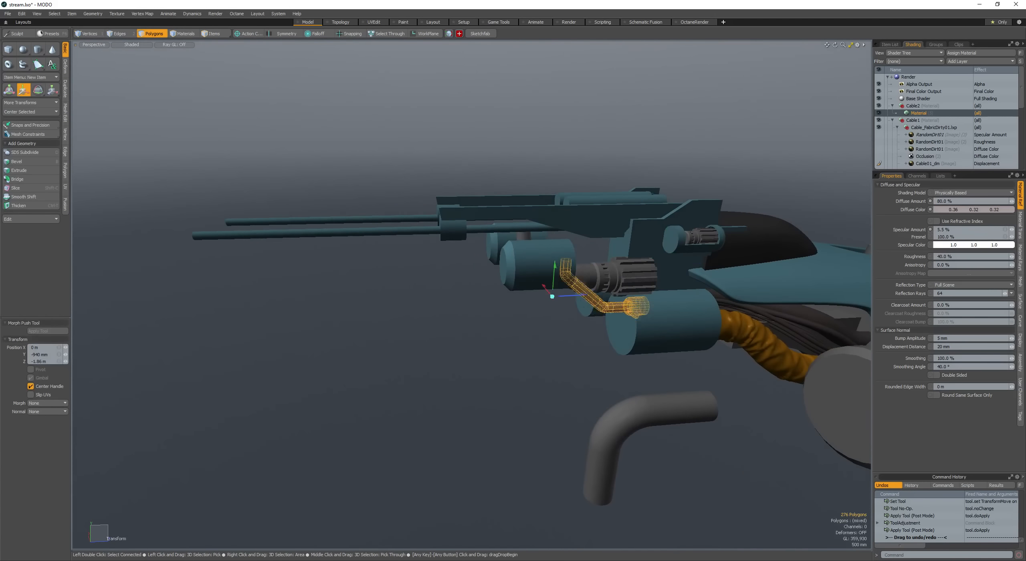
pyautogui.moveTo(617, 261)
pyautogui.keyDown('alt'); pyautogui.mouseDown()
pyautogui.moveTo(649, 307)
pyautogui.moveTo(601, 260)
pyautogui.mouseUp(); pyautogui.keyUp('alt')
# Step: Position the pipe and collar so the collar meets the rear end of the notched teal cylinder
pyautogui.moveTo(601, 261)
pyautogui.mouseDown()
pyautogui.moveTo(620, 170)
pyautogui.moveTo(595, 234)
pyautogui.moveTo(602, 193)
pyautogui.moveTo(594, 244)
pyautogui.mouseUp()
pyautogui.press('e')
pyautogui.press('w')
pyautogui.press('space')
pyautogui.hotkey('shift', 'a')
pyautogui.press('w')
pyautogui.moveTo(594, 245); pyautogui.dragTo(558, 260)
pyautogui.keyDown('alt'); pyautogui.moveTo(558, 259); pyautogui.dragTo(550, 204); pyautogui.keyUp('alt')
pyautogui.moveTo(550, 201); pyautogui.dragTo(565, 223)
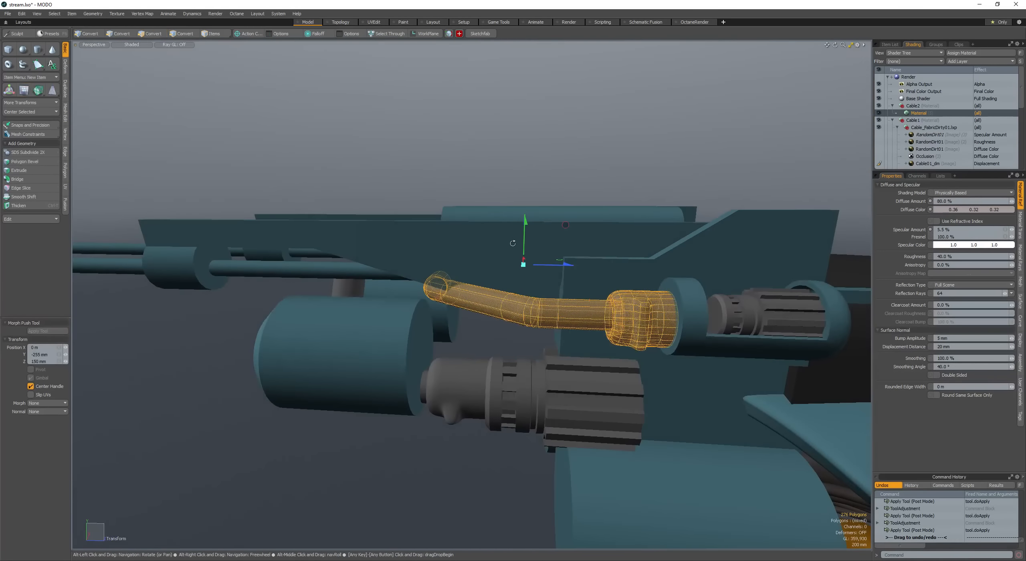
# Step: Move the free end section of the bent pipe up 460 mm
pyautogui.press('space')
pyautogui.press('space')
pyautogui.press('space')
pyautogui.keyDown('alt'); pyautogui.moveTo(512, 243); pyautogui.dragTo(639, 372); pyautogui.keyUp('alt')
pyautogui.press('space')
pyautogui.scroll(-5, 523, 272)
pyautogui.doubleClick(522, 289)
pyautogui.press('e')
pyautogui.keyDown('alt'); pyautogui.moveTo(524, 329); pyautogui.dragTo(494, 263); pyautogui.keyUp('alt')
pyautogui.press('w')
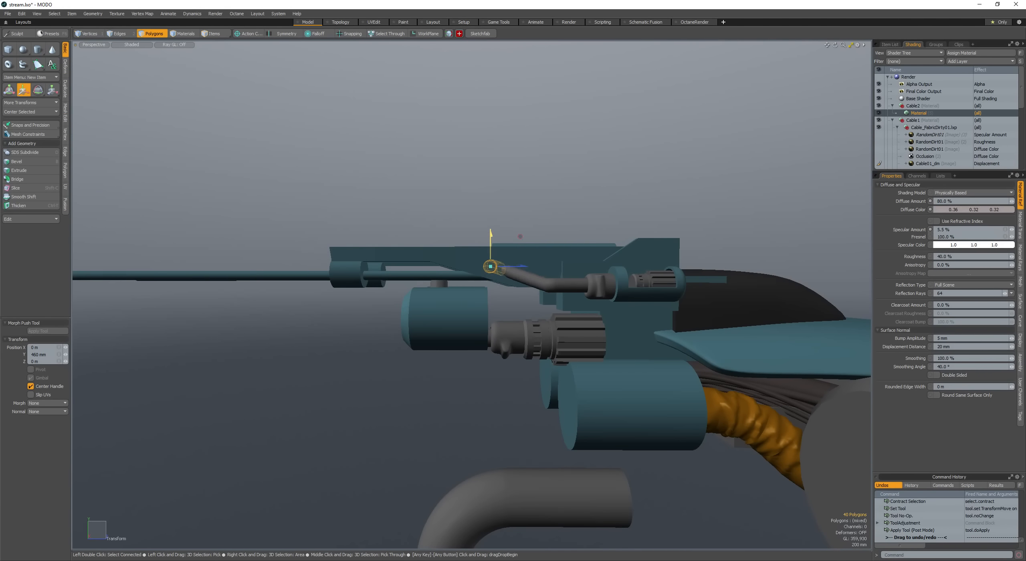
pyautogui.press('space')
# Step: Reposition the bent pipe's free end section against the long teal side rail
pyautogui.keyDown('alt'); pyautogui.moveTo(520, 237); pyautogui.dragTo(561, 286); pyautogui.keyUp('alt')
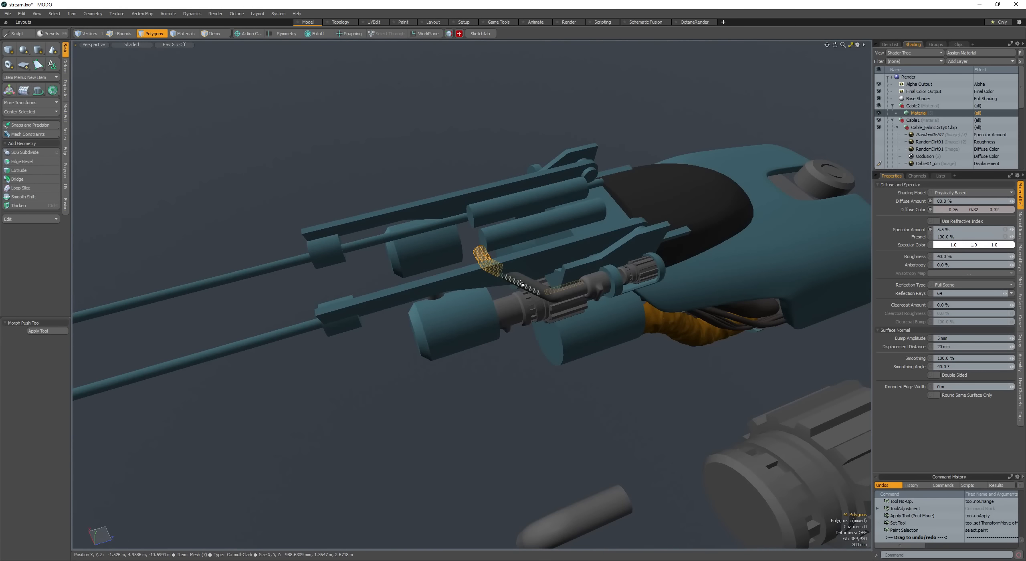
pyautogui.keyDown('alt'); pyautogui.moveTo(539, 277); pyautogui.dragTo(495, 276); pyautogui.keyUp('alt')
pyautogui.press('w')
pyautogui.keyDown('ctrl'); pyautogui.click(501, 245); pyautogui.keyUp('ctrl')
pyautogui.press('l')
pyautogui.press('w')
pyautogui.press('space')
pyautogui.doubleClick(487, 276)
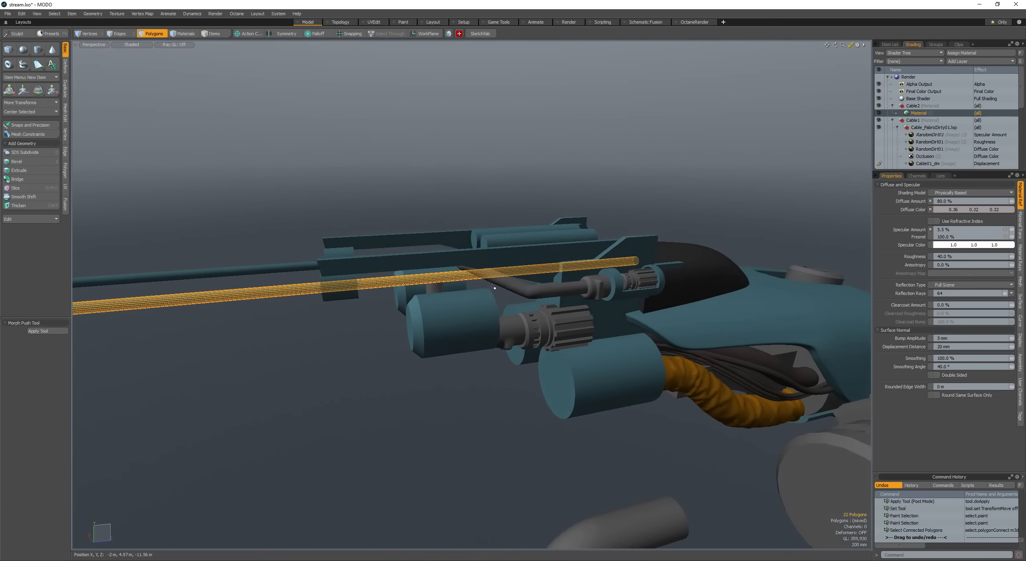
pyautogui.press('space')
pyautogui.click(571, 289)
pyautogui.press('space')
pyautogui.click(577, 288)
pyautogui.doubleClick(578, 289)
pyautogui.keyDown('alt'); pyautogui.moveTo(578, 289); pyautogui.dragTo(560, 305); pyautogui.keyUp('alt')
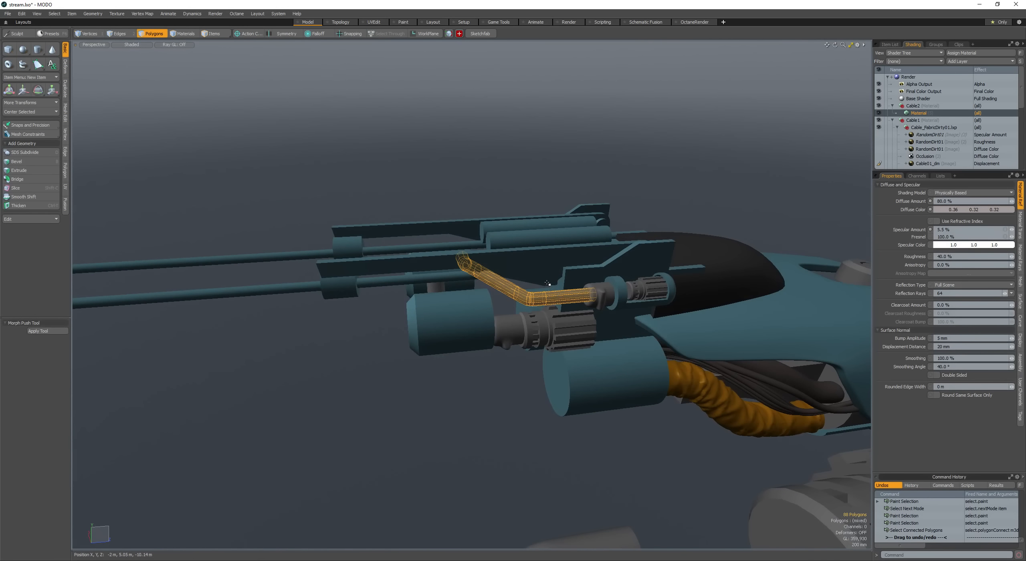
pyautogui.keyDown('alt'); pyautogui.moveTo(440, 220); pyautogui.dragTo(461, 286); pyautogui.keyUp('alt')
pyautogui.press('space')
pyautogui.press('Escape')
# Step: Try to shift the ribbed connector next to the teal tank slightly
pyautogui.keyDown('alt'); pyautogui.moveTo(461, 286); pyautogui.dragTo(487, 338); pyautogui.keyUp('alt')
pyautogui.press('space')
pyautogui.click(490, 337)
pyautogui.press('space')
pyautogui.click(483, 333)
pyautogui.keyDown('shift'); pyautogui.doubleClick(585, 350); pyautogui.keyUp('shift')
pyautogui.keyDown('alt'); pyautogui.moveTo(585, 349); pyautogui.dragTo(572, 325); pyautogui.keyUp('alt')
pyautogui.press('w')
pyautogui.moveTo(566, 345); pyautogui.dragTo(563, 346)
pyautogui.keyDown('alt'); pyautogui.moveTo(485, 356); pyautogui.dragTo(384, 323); pyautogui.keyUp('alt')
pyautogui.hotkey('ctrl', 'z')
# Step: Select the whole teal tank behind the ribbed connector and move it slightly
pyautogui.press('space')
pyautogui.click(429, 323)
pyautogui.press('space')
pyautogui.doubleClick(430, 323)
pyautogui.press('w')
pyautogui.moveTo(420, 304); pyautogui.dragTo(440, 316)
pyautogui.press('space')
# Step: Slice the teal tank diagonally across its connector-side end with the Slice tool
pyautogui.scroll(-2, 497, 343)
pyautogui.moveTo(497, 343)
pyautogui.keyDown('alt'); pyautogui.mouseDown()
pyautogui.moveTo(487, 341)
pyautogui.moveTo(505, 339)
pyautogui.mouseUp(); pyautogui.keyUp('alt')
pyautogui.hotkey('shift', 'c')
pyautogui.moveTo(482, 409)
pyautogui.mouseDown()
pyautogui.moveTo(394, 266)
pyautogui.moveTo(397, 206)
pyautogui.moveTo(373, 224)
pyautogui.mouseUp()
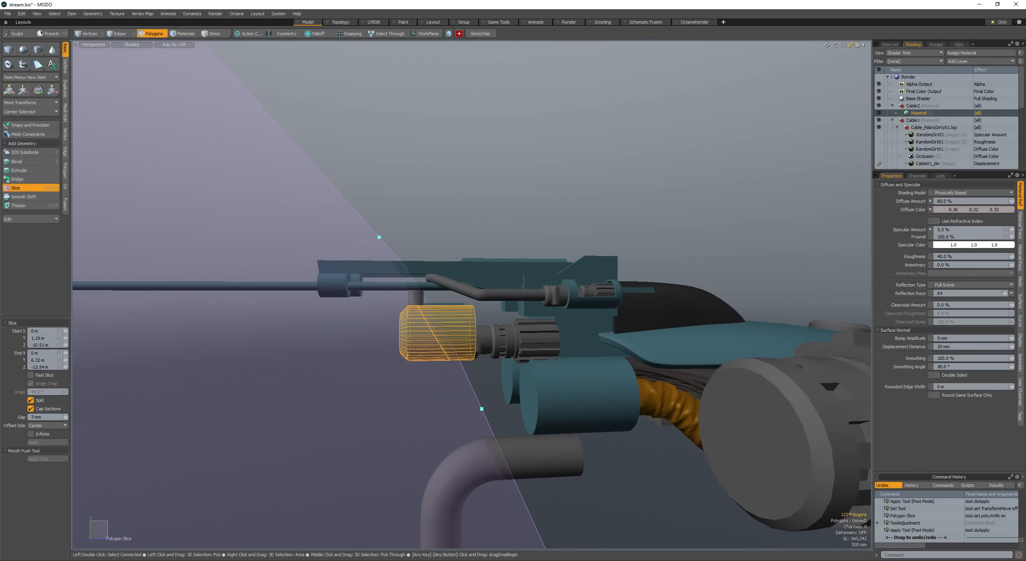
pyautogui.scroll(-2, 495, 406)
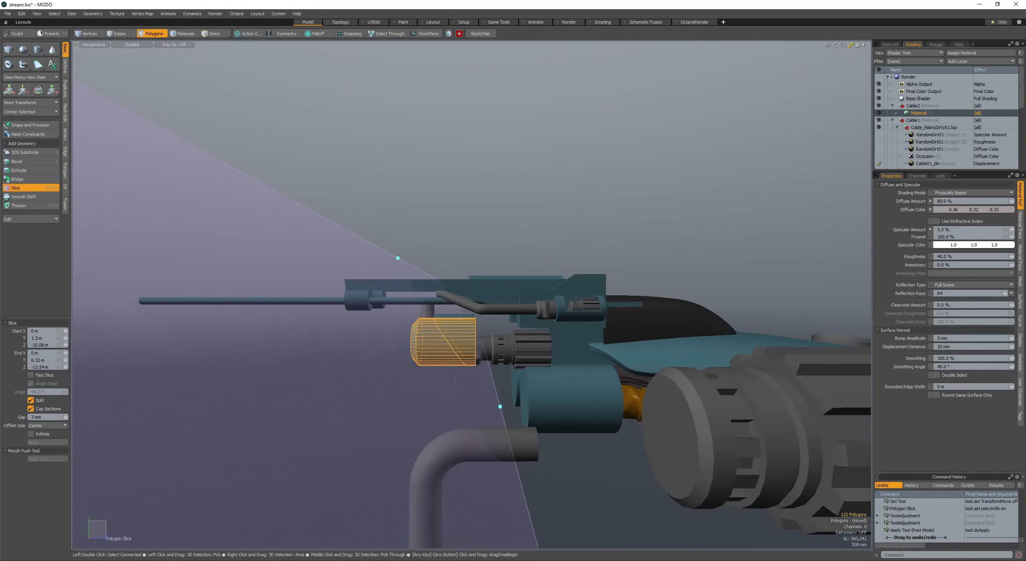
pyautogui.press('space')
# Step: Delete the cut-off piece of the teal tank around the ribbed connector's nozzle
pyautogui.scroll(5, 453, 330)
pyautogui.doubleClick(491, 329)
pyautogui.keyDown('alt'); pyautogui.moveTo(477, 336); pyautogui.dragTo(511, 341); pyautogui.keyUp('alt')
pyautogui.press('Delete')
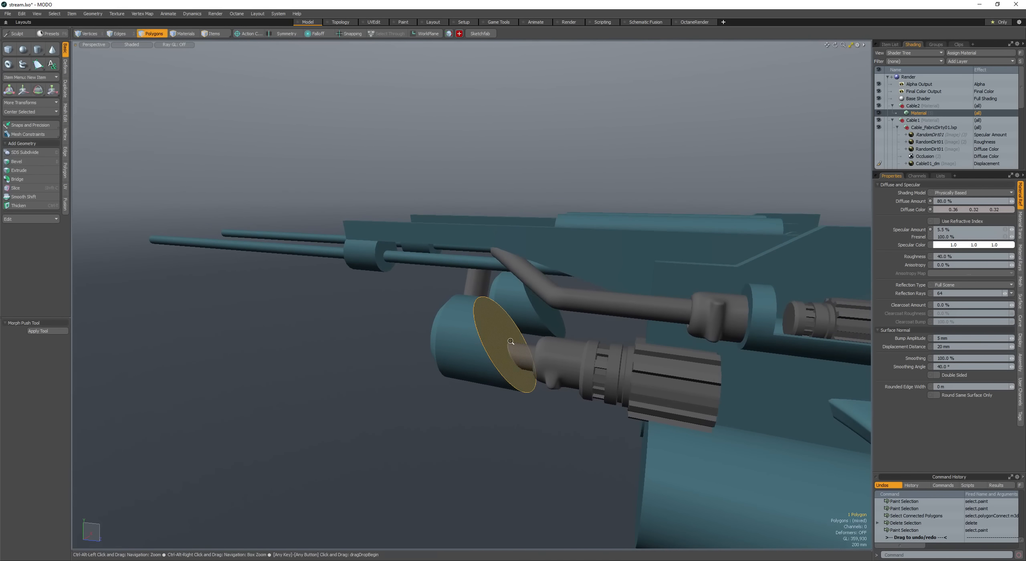
# Step: Inset the teal tank's diagonal cut face, flatten it along Z and move it to form a recess around the connector's nozzle
pyautogui.press('b')
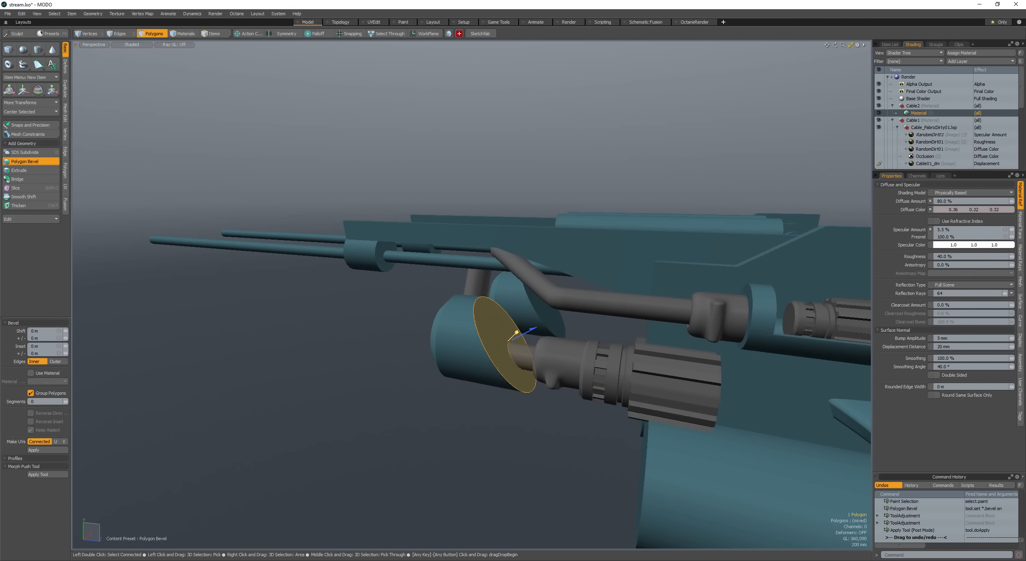
pyautogui.keyDown('alt'); pyautogui.moveTo(493, 317); pyautogui.dragTo(501, 312); pyautogui.keyUp('alt')
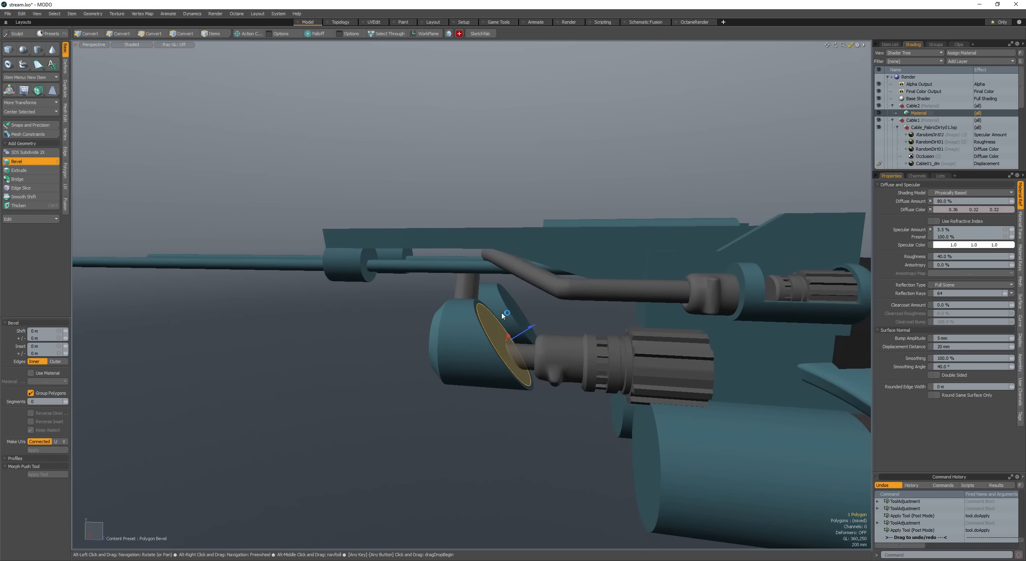
pyautogui.press('space')
pyautogui.hotkey('alt', 'z')
pyautogui.press('w')
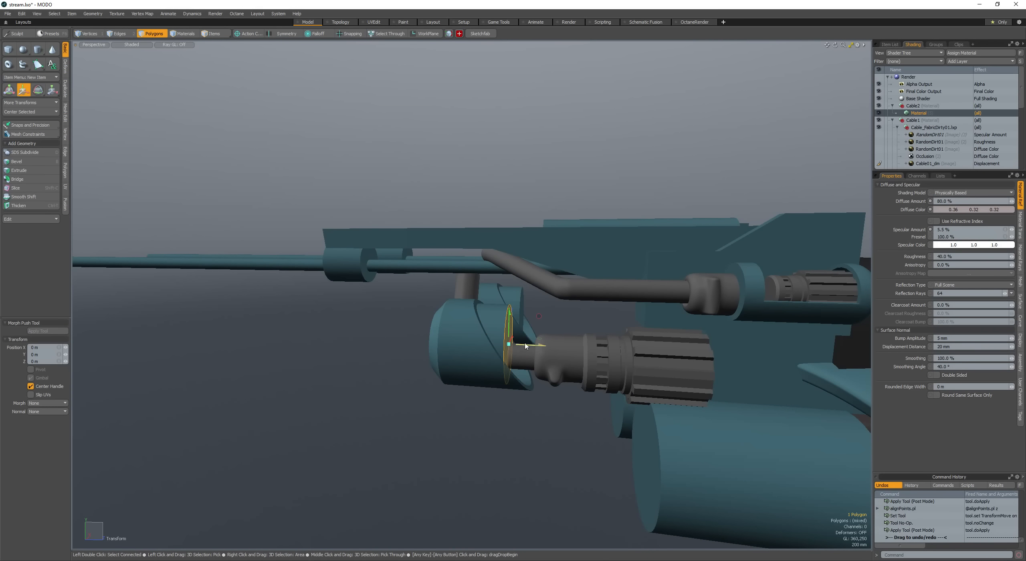
pyautogui.press('space')
pyautogui.click(462, 335)
pyautogui.moveTo(461, 336)
pyautogui.keyDown('alt'); pyautogui.mouseDown()
pyautogui.moveTo(363, 377)
pyautogui.moveTo(461, 289)
pyautogui.moveTo(464, 320)
pyautogui.moveTo(459, 312)
pyautogui.moveTo(452, 321)
pyautogui.mouseUp(); pyautogui.keyUp('alt')
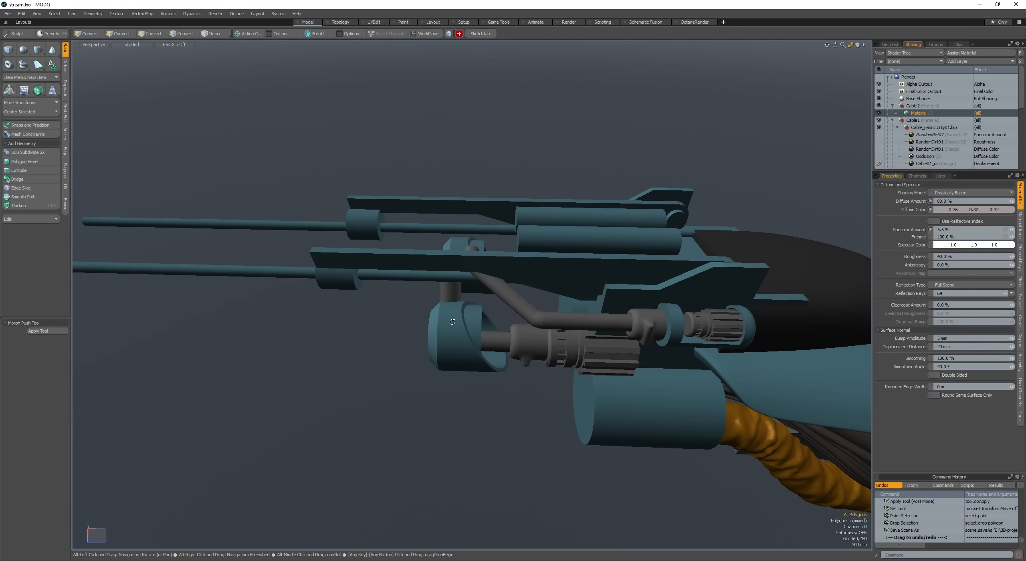
# Step: Bevel the recess floor inside the teal tank into concentric stepped rings around the connector's nozzle
pyautogui.keyDown('alt'); pyautogui.moveTo(468, 311); pyautogui.dragTo(508, 344); pyautogui.keyUp('alt')
pyautogui.doubleClick(456, 324)
pyautogui.click(471, 323)
pyautogui.scroll(4, 476, 325)
pyautogui.click(480, 329)
pyautogui.press('b')
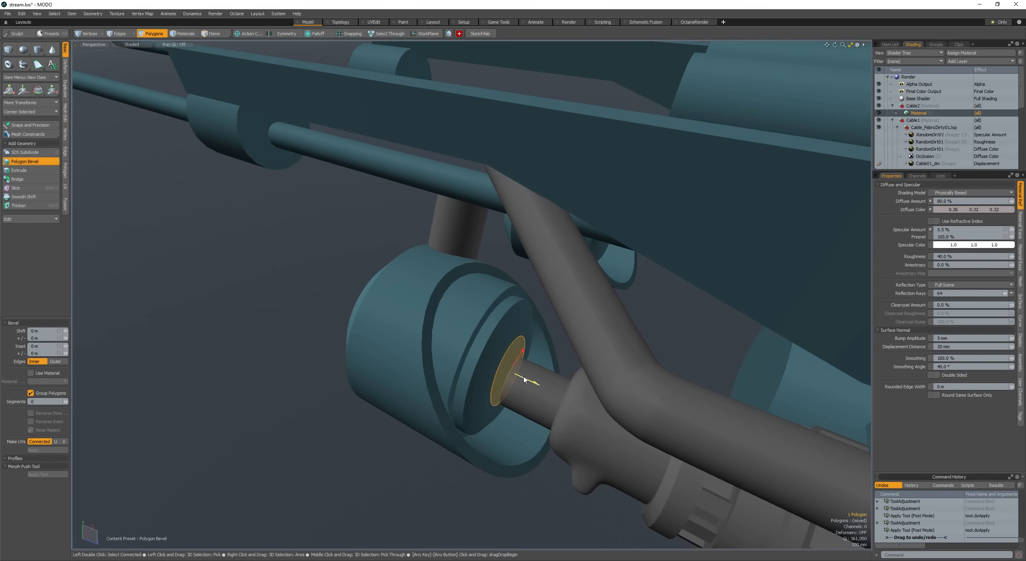
pyautogui.press('space')
# Step: Select the whole teal tank in front of the ribbed connector and move it slightly
pyautogui.doubleClick(459, 364)
pyautogui.keyDown('alt'); pyautogui.moveTo(459, 364); pyautogui.dragTo(503, 294); pyautogui.keyUp('alt')
pyautogui.press('w')
pyautogui.moveTo(503, 295); pyautogui.dragTo(357, 333)
pyautogui.press('space')
# Step: Select the grey pipe above the teal tank and cut it out of the mesh
pyautogui.press('space')
pyautogui.press('3')
pyautogui.click(458, 325)
pyautogui.click(522, 351)
pyautogui.press('space')
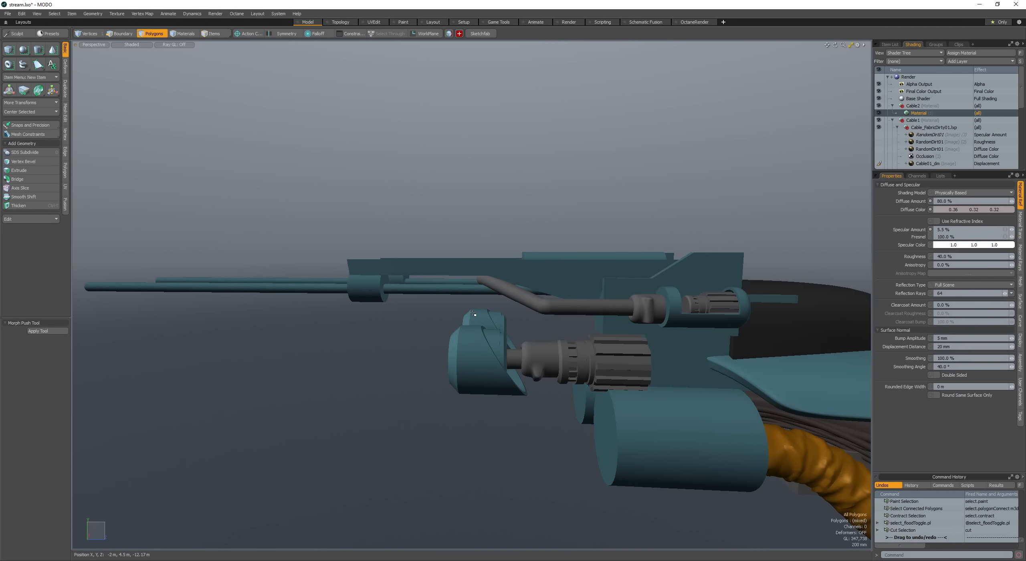
# Step: Move and scale the grey elbow pipe beneath the ribbed connector, towards the lower teal tank
pyautogui.scroll(-3, 494, 299)
pyautogui.keyDown('alt'); pyautogui.moveTo(494, 299); pyautogui.dragTo(528, 371); pyautogui.keyUp('alt')
pyautogui.press('w')
pyautogui.moveTo(429, 373); pyautogui.dragTo(489, 310)
pyautogui.hotkey('shift', 'a')
pyautogui.scroll(-2, 457, 301)
pyautogui.press('r')
pyautogui.keyDown('alt'); pyautogui.moveTo(489, 309); pyautogui.dragTo(469, 370); pyautogui.keyUp('alt')
pyautogui.press('w')
pyautogui.press('space')
pyautogui.press('space')
# Step: Rotate the elbow pipe so it links the ribbed connector to the front of the lower teal tank
pyautogui.keyDown('alt'); pyautogui.moveTo(465, 352); pyautogui.dragTo(476, 302); pyautogui.keyUp('alt')
pyautogui.scroll(-4, 475, 302)
pyautogui.keyDown('alt'); pyautogui.moveTo(401, 324); pyautogui.dragTo(433, 334); pyautogui.keyUp('alt')
pyautogui.press('space')
pyautogui.press('space')
pyautogui.scroll(-3, 394, 328)
pyautogui.scroll(4, 475, 339)
pyautogui.press('e')
pyautogui.press('space')
pyautogui.press('space')
pyautogui.press('space')
pyautogui.press('space')
# Step: Bevel the front rim of the lower teal tank around the elbow pipe into a wide chamfer
pyautogui.press('space')
pyautogui.click(442, 319)
pyautogui.press(']')
pyautogui.press('5')
pyautogui.click(526, 326)
pyautogui.press('space')
pyautogui.click(526, 325)
pyautogui.hotkey('ctrl', 'b')
pyautogui.press('b')
pyautogui.scroll(-3, 478, 331)
pyautogui.moveTo(353, 330); pyautogui.dragTo(368, 330)
pyautogui.press('space')
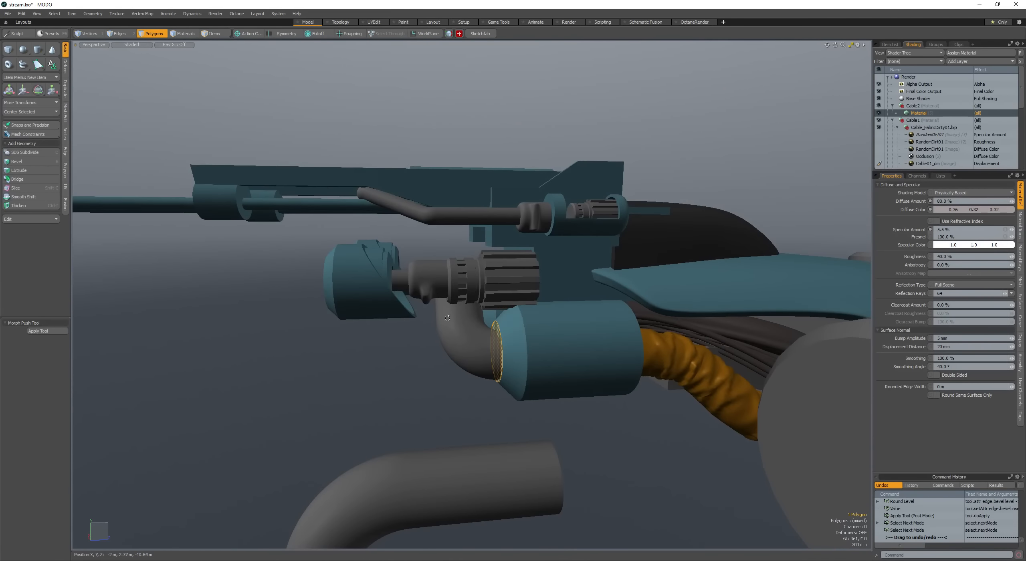
# Step: Clear the face selection and add a unit cube for a block at the front of the vehicle
pyautogui.scroll(-5, 447, 318)
pyautogui.keyDown('alt'); pyautogui.moveTo(447, 318); pyautogui.dragTo(585, 401); pyautogui.keyUp('alt')
pyautogui.scroll(2, 548, 422)
pyautogui.click(593, 358)
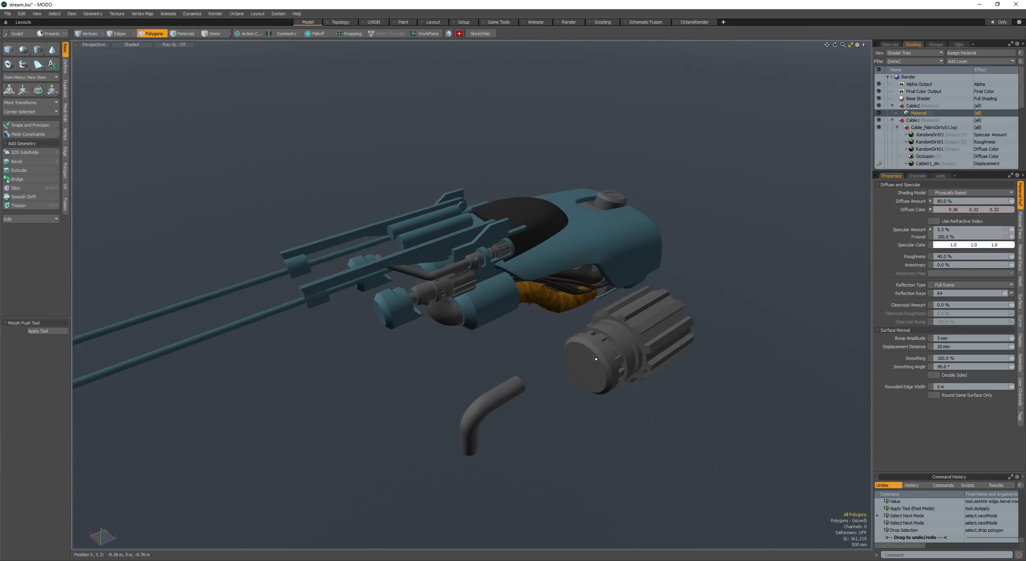
pyautogui.keyDown('alt'); pyautogui.moveTo(452, 305); pyautogui.dragTo(569, 192); pyautogui.keyUp('alt')
pyautogui.press('space')
pyautogui.press('space')
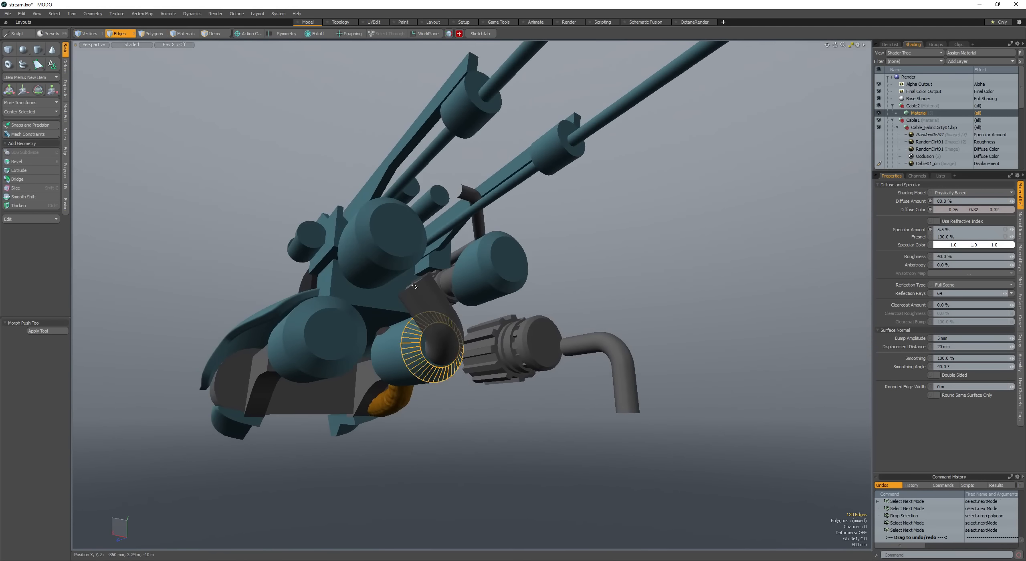
pyautogui.scroll(4, 428, 309)
pyautogui.keyDown('alt'); pyautogui.moveTo(429, 308); pyautogui.dragTo(396, 294); pyautogui.keyUp('alt')
pyautogui.click(120, 121)
pyautogui.keyDown('shift'); pyautogui.click(8, 49); pyautogui.keyUp('shift')
pyautogui.keyDown('alt'); pyautogui.moveTo(289, 265); pyautogui.dragTo(371, 246); pyautogui.keyUp('alt')
# Step: Select the whole cube, scale it and move it between the front teal tanks
pyautogui.press('space')
pyautogui.press('space')
pyautogui.doubleClick(361, 245)
pyautogui.press('r')
pyautogui.press('w')
pyautogui.moveTo(370, 245); pyautogui.dragTo(404, 281)
pyautogui.press('space')
pyautogui.keyDown('alt'); pyautogui.moveTo(344, 261); pyautogui.dragTo(439, 241); pyautogui.keyUp('alt')
# Step: Move the block's side face next to the elbow pipe to adjust the block's width
pyautogui.click(347, 291)
pyautogui.press('x')
pyautogui.doubleClick(440, 341)
pyautogui.keyDown('alt'); pyautogui.moveTo(440, 342); pyautogui.dragTo(476, 332); pyautogui.keyUp('alt')
pyautogui.press('space')
pyautogui.press('space')
pyautogui.press('space')
pyautogui.click(478, 331)
pyautogui.press('w')
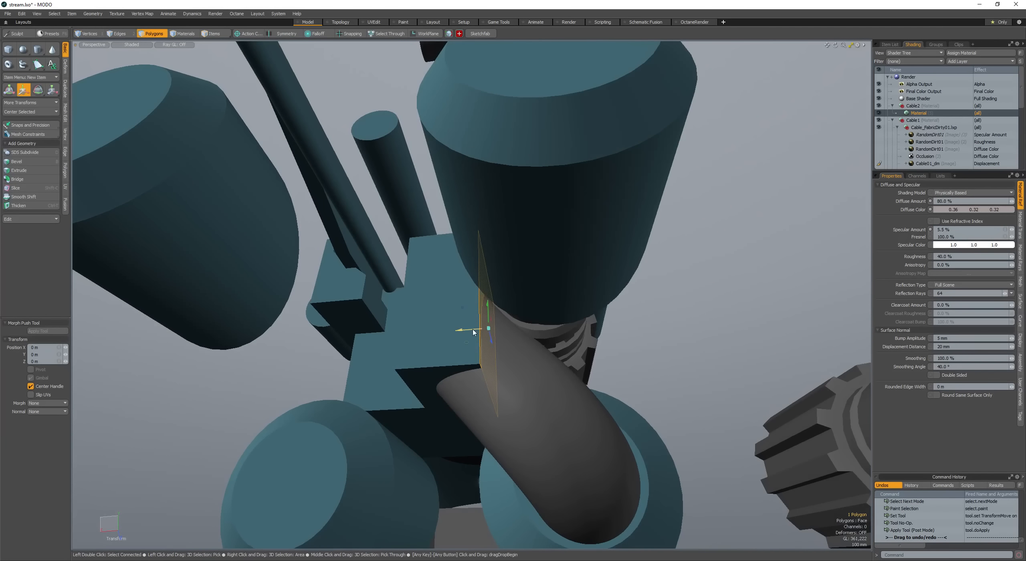
# Step: Cut a loop slice through the block between the front tanks
pyautogui.press('space')
pyautogui.press('space')
pyautogui.hotkey('alt', 'c')
pyautogui.keyDown('alt'); pyautogui.moveTo(406, 321); pyautogui.dragTo(419, 335); pyautogui.keyUp('alt')
pyautogui.moveTo(419, 335); pyautogui.dragTo(414, 330)
pyautogui.press('space')
pyautogui.press('space')
# Step: Slope the lower part of the block into a wedge and delete its unneeded polygons
pyautogui.click(425, 268)
pyautogui.press('w')
pyautogui.moveTo(425, 268)
pyautogui.keyDown('alt'); pyautogui.mouseDown()
pyautogui.moveTo(430, 287)
pyautogui.moveTo(405, 321)
pyautogui.moveTo(409, 304)
pyautogui.mouseUp(); pyautogui.keyUp('alt')
pyautogui.press('space')
pyautogui.doubleClick(401, 317)
pyautogui.moveTo(386, 261); pyautogui.dragTo(387, 317)
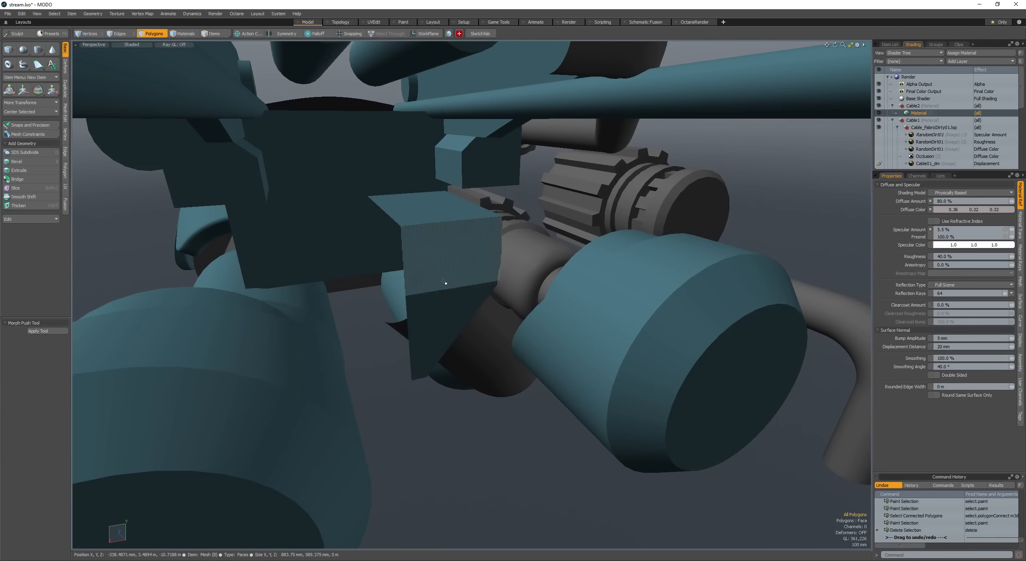
# Step: Complete the wedge block symmetrically across X from its remaining half and adjust its position
pyautogui.hotkey('alt', 'x')
pyautogui.keyDown('alt'); pyautogui.moveTo(441, 290); pyautogui.dragTo(390, 215); pyautogui.keyUp('alt')
pyautogui.press('w')
pyautogui.press('space')
# Step: Bevel the four front polygons of the wedge block as one group and move the resulting face
pyautogui.doubleClick(374, 308)
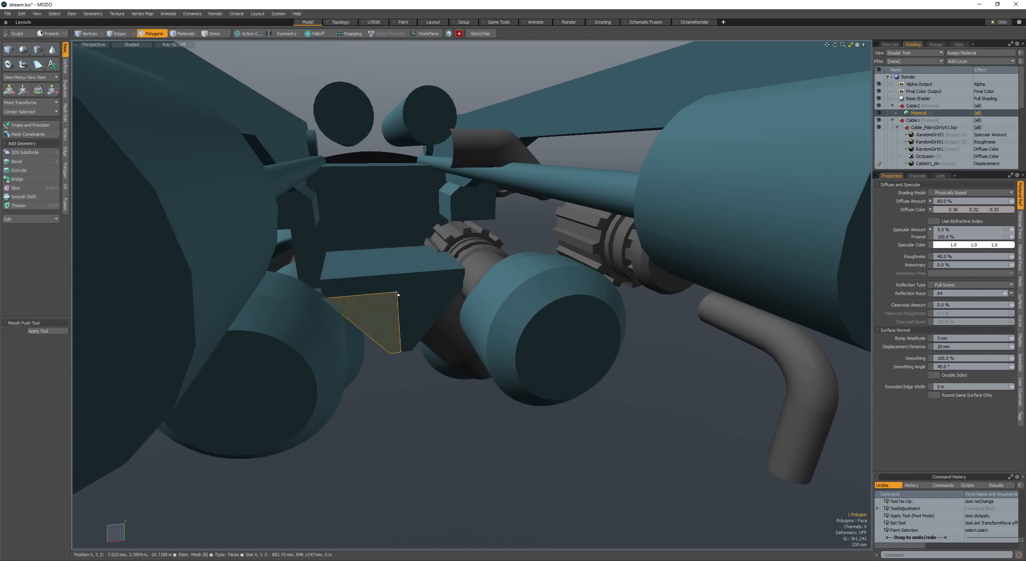
pyautogui.keyDown('alt'); pyautogui.moveTo(374, 308); pyautogui.dragTo(369, 274); pyautogui.keyUp('alt')
pyautogui.moveTo(369, 274)
pyautogui.keyDown('ctrl'); pyautogui.keyDown('alt'); pyautogui.mouseDown()
pyautogui.moveTo(401, 274)
pyautogui.moveTo(385, 275)
pyautogui.mouseUp(); pyautogui.keyUp('alt'); pyautogui.keyUp('ctrl')
pyautogui.keyDown('alt'); pyautogui.moveTo(385, 275); pyautogui.dragTo(395, 284); pyautogui.keyUp('alt')
pyautogui.moveTo(414, 331); pyautogui.dragTo(443, 308)
pyautogui.press('b')
pyautogui.click(430, 330)
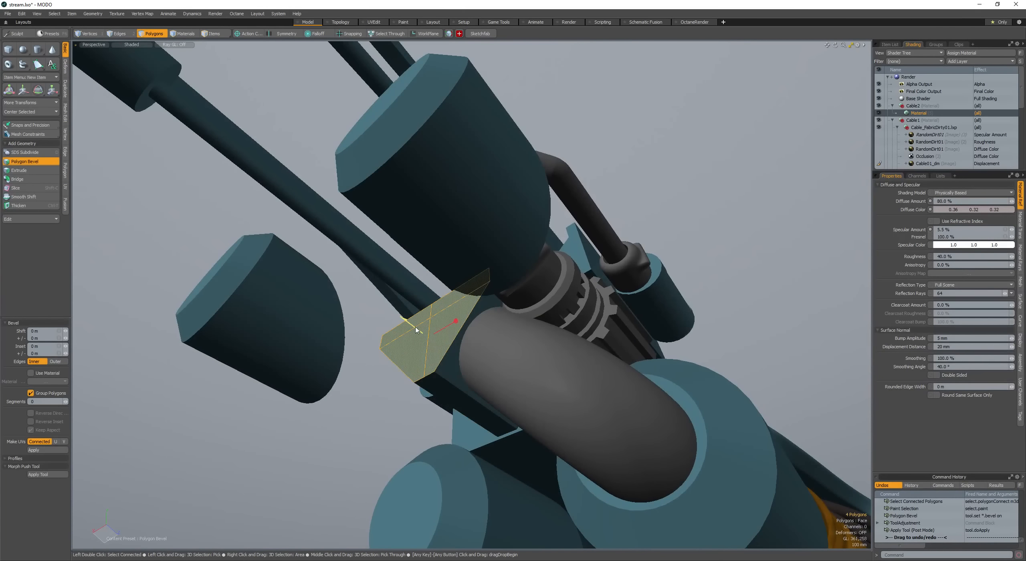
pyautogui.press('w')
pyautogui.press('space')
# Step: Convert the block's front face selection to its boundary edges and bevel them by about 252 mm
pyautogui.hotkey('ctrl', '2')
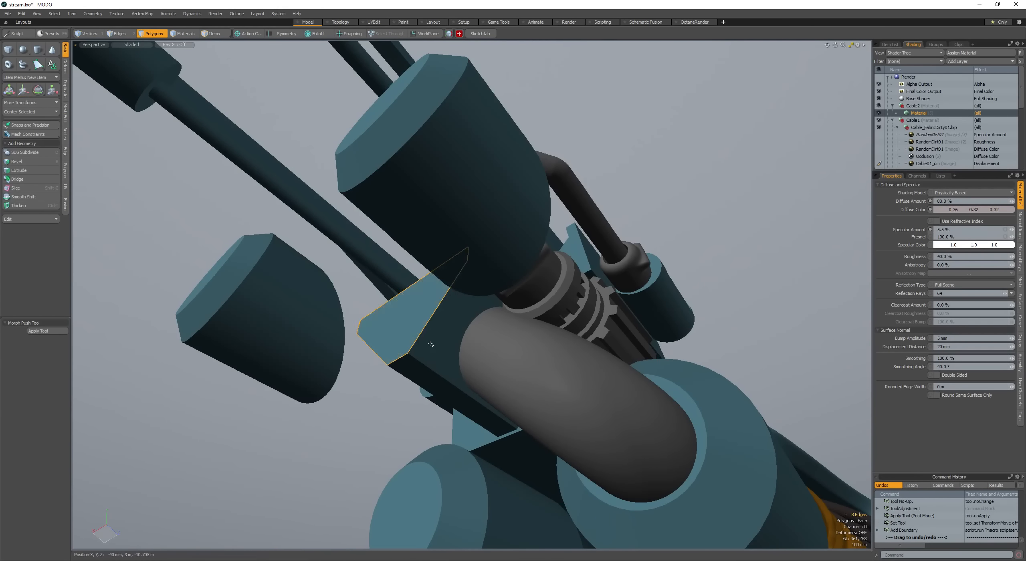
pyautogui.keyDown('alt'); pyautogui.moveTo(409, 281); pyautogui.dragTo(436, 348); pyautogui.keyUp('alt')
pyautogui.keyDown('alt'); pyautogui.moveTo(480, 298); pyautogui.dragTo(421, 236); pyautogui.keyUp('alt')
pyautogui.press('b')
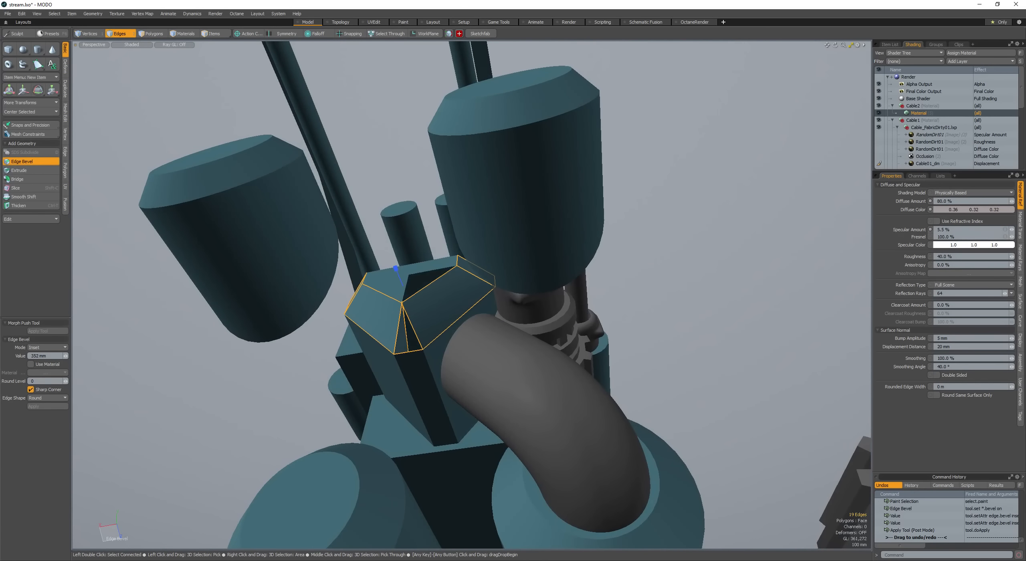
pyautogui.keyDown('alt'); pyautogui.moveTo(378, 308); pyautogui.dragTo(429, 371); pyautogui.keyUp('alt')
pyautogui.press('space')
# Step: Align the two vertices at the lower tip of the block's bevelled front along Y
pyautogui.press('space')
pyautogui.press('space')
pyautogui.keyDown('ctrl'); pyautogui.keyDown('alt'); pyautogui.moveTo(428, 370); pyautogui.dragTo(479, 353); pyautogui.keyUp('alt'); pyautogui.keyUp('ctrl')
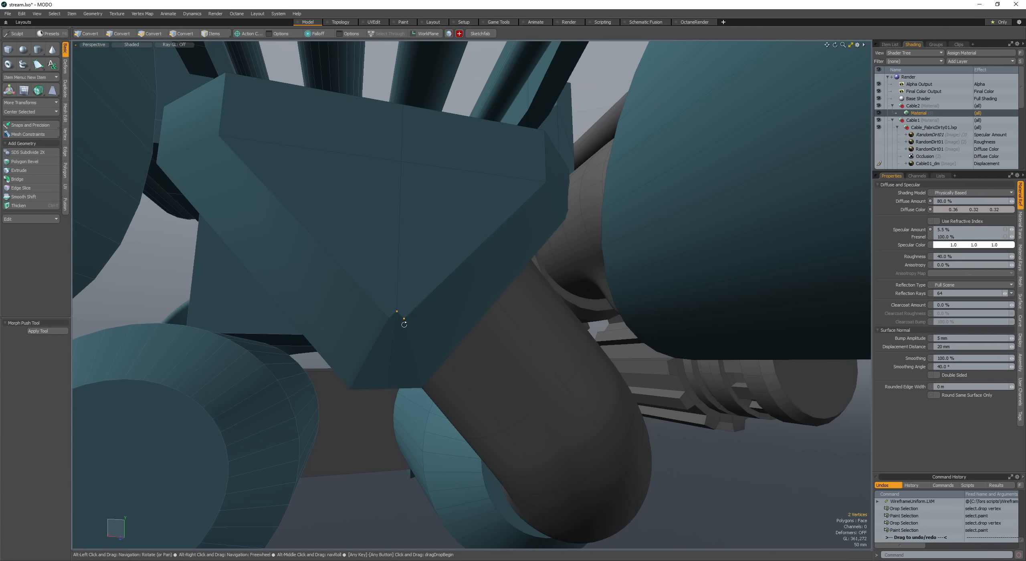
pyautogui.hotkey('alt', 'y')
pyautogui.keyDown('ctrl'); pyautogui.keyDown('alt'); pyautogui.moveTo(404, 325); pyautogui.dragTo(413, 281); pyautogui.keyUp('alt'); pyautogui.keyUp('ctrl')
pyautogui.press('space')
pyautogui.hotkey('alt', 'w')
pyautogui.hotkey('alt', 'w')
# Step: Select a loop around the lower teal tank and build a separate solid ring from it
pyautogui.keyDown('ctrl'); pyautogui.keyDown('alt'); pyautogui.moveTo(413, 280); pyautogui.dragTo(527, 331); pyautogui.keyUp('alt'); pyautogui.keyUp('ctrl')
pyautogui.press('space')
pyautogui.press('space')
pyautogui.press('space')
pyautogui.press('space')
pyautogui.click(386, 286)
pyautogui.hotkey('alt', 'h')
pyautogui.click(386, 286)
pyautogui.click(469, 320)
pyautogui.hotkey('shift', 'space')
pyautogui.click(606, 353)
pyautogui.hotkey('shift', 'space')
pyautogui.press('l')
pyautogui.press('r')
pyautogui.press('space')
pyautogui.hotkey('ctrl', 't')
# Step: Select the whole ring and adjust its position and scale to fit around the lower teal tank
pyautogui.press('space')
pyautogui.press('space')
pyautogui.press('space')
pyautogui.doubleClick(563, 325)
pyautogui.press('w')
pyautogui.press('space')
pyautogui.press('r')
pyautogui.press('space')
# Step: Add a cube about 2.76 m in size at the front between the tanks and move it into place near the lower tank ring
pyautogui.press('c')
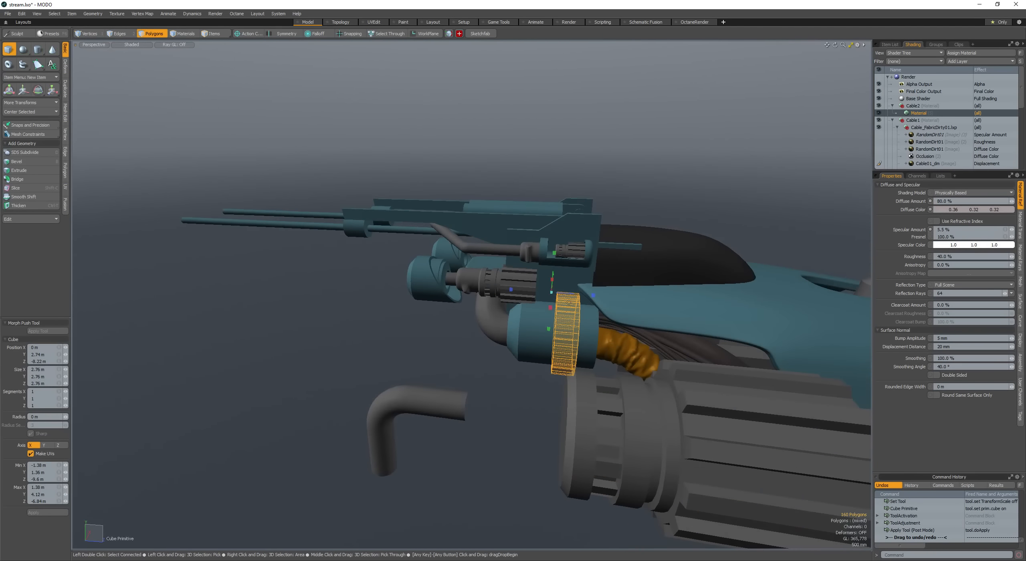
pyautogui.keyDown('alt'); pyautogui.moveTo(569, 303); pyautogui.dragTo(673, 280); pyautogui.keyUp('alt')
pyautogui.press('space')
pyautogui.click(429, 304)
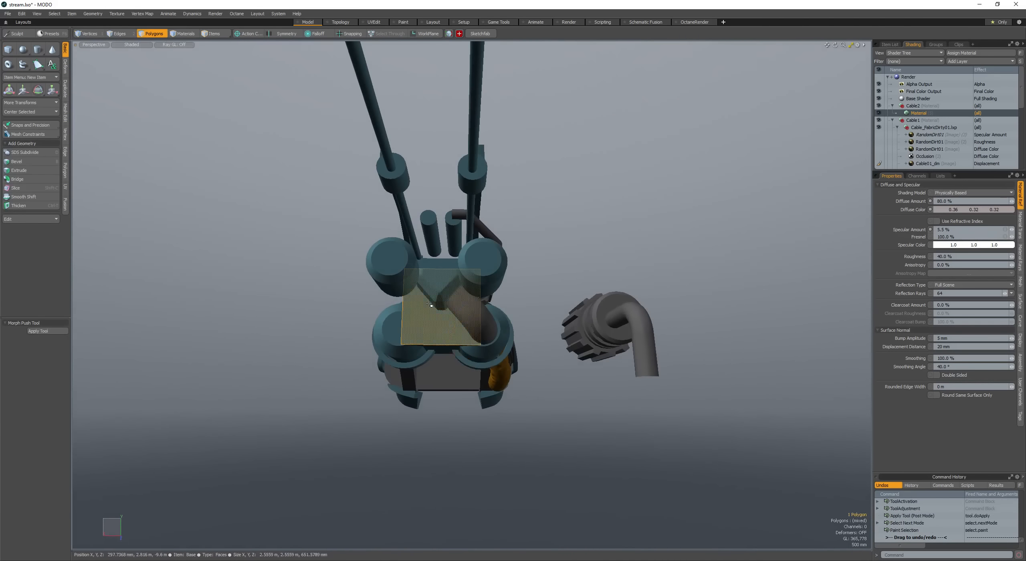
pyautogui.doubleClick(429, 305)
pyautogui.press('w')
pyautogui.hotkey('shift', 'a')
pyautogui.keyDown('alt'); pyautogui.moveTo(577, 308); pyautogui.dragTo(473, 281); pyautogui.keyUp('alt')
pyautogui.press('space')
pyautogui.scroll(-3, 472, 330)
pyautogui.press('w')
pyautogui.moveTo(490, 280); pyautogui.dragTo(401, 323)
pyautogui.moveTo(401, 323)
pyautogui.keyDown('alt'); pyautogui.mouseDown()
pyautogui.moveTo(502, 258)
pyautogui.moveTo(567, 405)
pyautogui.moveTo(486, 317)
pyautogui.mouseUp(); pyautogui.keyUp('alt')
pyautogui.press('space')
# Step: Select the thin polygon loop around the rim of the lower tank ring and bevel it
pyautogui.moveTo(484, 315)
pyautogui.mouseDown()
pyautogui.moveTo(482, 301)
pyautogui.moveTo(497, 321)
pyautogui.moveTo(526, 284)
pyautogui.mouseUp()
pyautogui.press('l')
pyautogui.press('b')
pyautogui.click(501, 333)
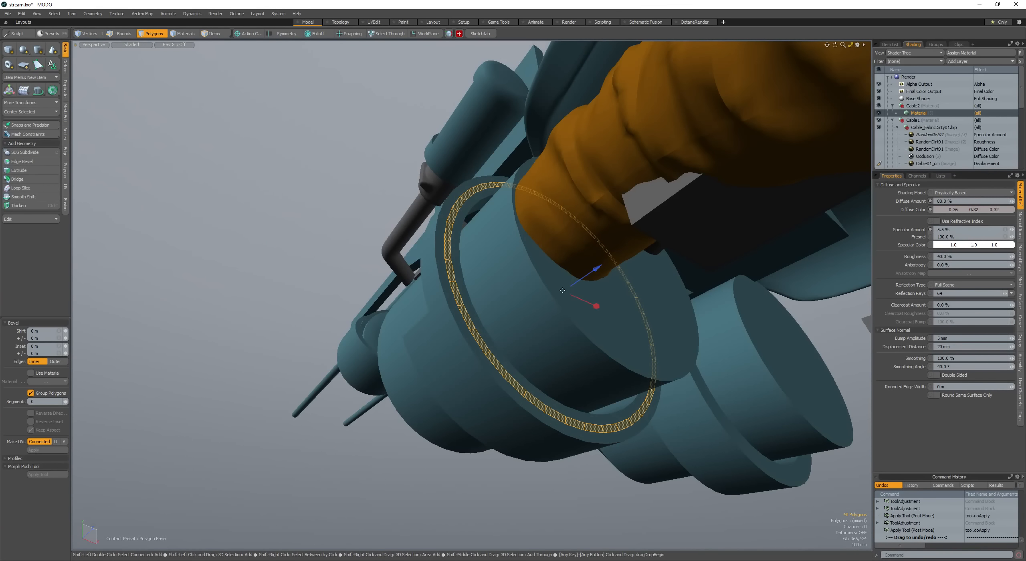
pyautogui.press('space')
# Step: Select the whole stepped ring around the lower tank, scale it to 98.5 %, and move one of its loops
pyautogui.click(431, 336)
pyautogui.moveTo(431, 336)
pyautogui.keyDown('alt'); pyautogui.mouseDown()
pyautogui.moveTo(538, 339)
pyautogui.moveTo(517, 388)
pyautogui.mouseUp(); pyautogui.keyUp('alt')
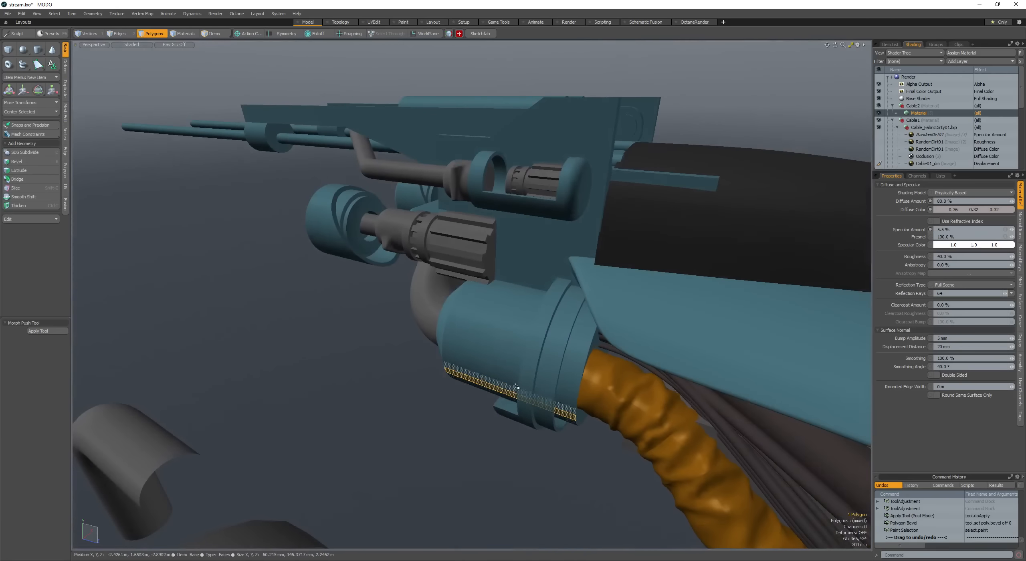
pyautogui.scroll(3, 533, 360)
pyautogui.press('r')
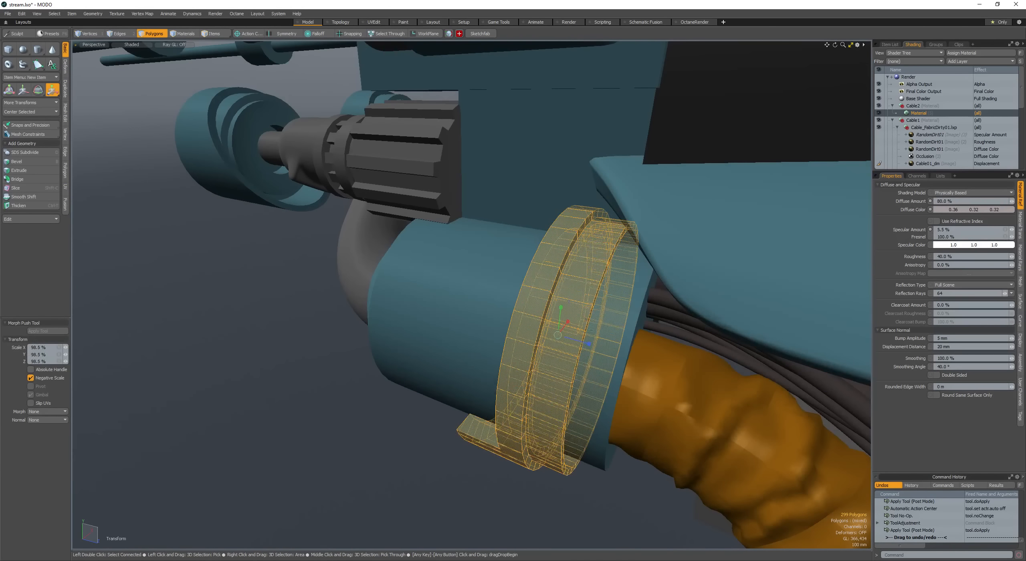
pyautogui.moveTo(453, 333)
pyautogui.keyDown('alt'); pyautogui.mouseDown()
pyautogui.moveTo(488, 319)
pyautogui.moveTo(515, 335)
pyautogui.moveTo(435, 302)
pyautogui.moveTo(545, 327)
pyautogui.moveTo(520, 337)
pyautogui.moveTo(574, 359)
pyautogui.moveTo(597, 365)
pyautogui.moveTo(616, 356)
pyautogui.moveTo(525, 348)
pyautogui.moveTo(581, 341)
pyautogui.mouseUp(); pyautogui.keyUp('alt')
pyautogui.press('space')
pyautogui.press('l')
pyautogui.press('w')
pyautogui.press('space')
# Step: Add a new cube beside the lower tank ring, then scale and move it into position
pyautogui.click(8, 49)
pyautogui.keyDown('alt'); pyautogui.moveTo(561, 361); pyautogui.dragTo(534, 363); pyautogui.keyUp('alt')
pyautogui.press('space')
pyautogui.doubleClick(595, 304)
pyautogui.press('r')
pyautogui.press('space')
pyautogui.press('w')
pyautogui.press('w')
pyautogui.moveTo(533, 363); pyautogui.dragTo(512, 387)
# Step: Select two edges of the new block by the lower tank ring and bevel them
pyautogui.press('space')
pyautogui.press('space')
pyautogui.press('space')
pyautogui.click(577, 332)
pyautogui.keyDown('shift'); pyautogui.click(607, 372); pyautogui.keyUp('shift')
pyautogui.press('b')
pyautogui.moveTo(512, 388); pyautogui.dragTo(533, 387, button='right')
pyautogui.keyDown('alt'); pyautogui.moveTo(533, 387); pyautogui.dragTo(571, 377); pyautogui.keyUp('alt')
# Step: Move the whole bevelled block into the lower tank ring and subtract it with a Boolean
pyautogui.press('space')
pyautogui.press('space')
pyautogui.doubleClick(593, 367)
pyautogui.press('w')
pyautogui.press('space')
pyautogui.hotkey('ctrl', 'b')
pyautogui.keyDown('alt'); pyautogui.moveTo(564, 284); pyautogui.dragTo(417, 289); pyautogui.keyUp('alt')
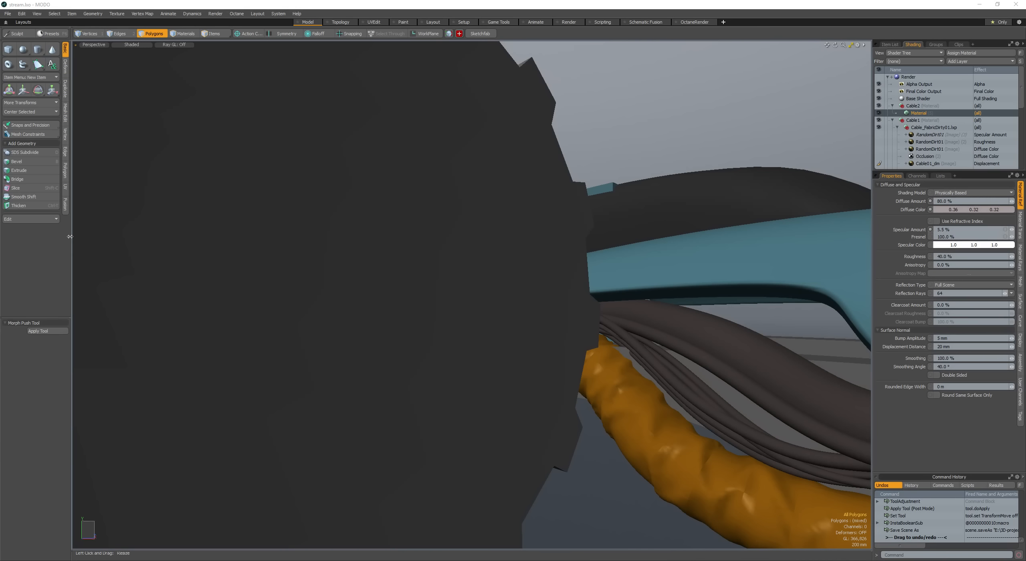
# Step: Select the whole large ribbed grey connector beside the vehicle and move it over the vehicle
pyautogui.keyDown('ctrl'); pyautogui.keyDown('alt'); pyautogui.moveTo(344, 283); pyautogui.dragTo(153, 286); pyautogui.keyUp('alt'); pyautogui.keyUp('ctrl')
pyautogui.keyDown('alt'); pyautogui.moveTo(433, 321); pyautogui.dragTo(530, 478); pyautogui.keyUp('alt')
pyautogui.press('5')
pyautogui.click(620, 416)
pyautogui.press('space')
pyautogui.doubleClick(621, 416)
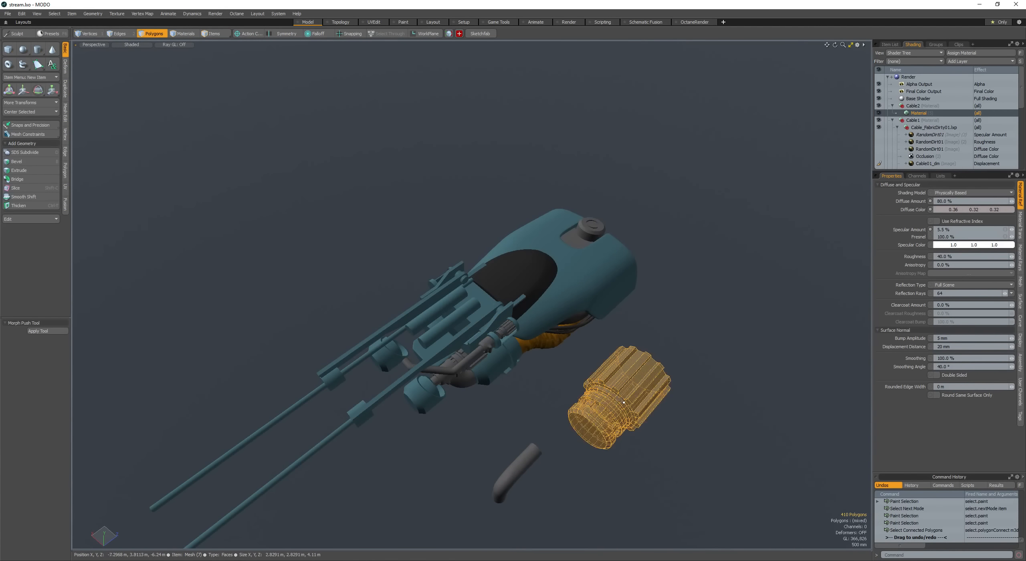
pyautogui.keyDown('ctrl'); pyautogui.keyDown('alt'); pyautogui.moveTo(621, 415); pyautogui.dragTo(561, 417); pyautogui.keyUp('alt'); pyautogui.keyUp('ctrl')
pyautogui.keyDown('alt'); pyautogui.moveTo(561, 417); pyautogui.dragTo(521, 390); pyautogui.keyUp('alt')
pyautogui.keyDown('alt'); pyautogui.moveTo(521, 391); pyautogui.dragTo(517, 339); pyautogui.keyUp('alt')
pyautogui.press('w')
pyautogui.click(515, 338)
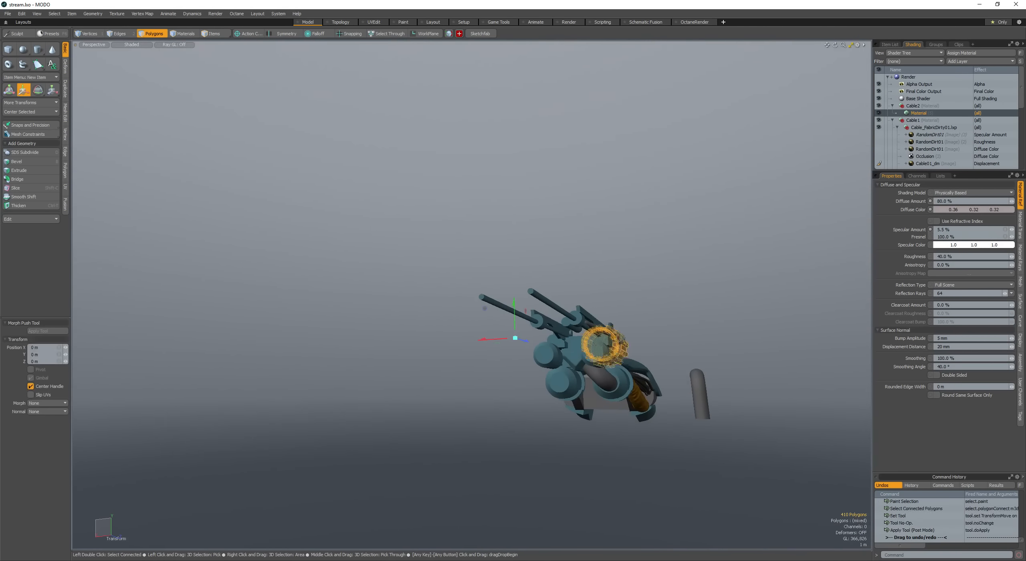
pyautogui.hotkey('shift', 'a')
pyautogui.keyDown('alt'); pyautogui.moveTo(608, 352); pyautogui.dragTo(521, 395); pyautogui.keyUp('alt')
# Step: Scale the ribbed connector down to suit the upper teal cylinders
pyautogui.press('r')
pyautogui.click(515, 357)
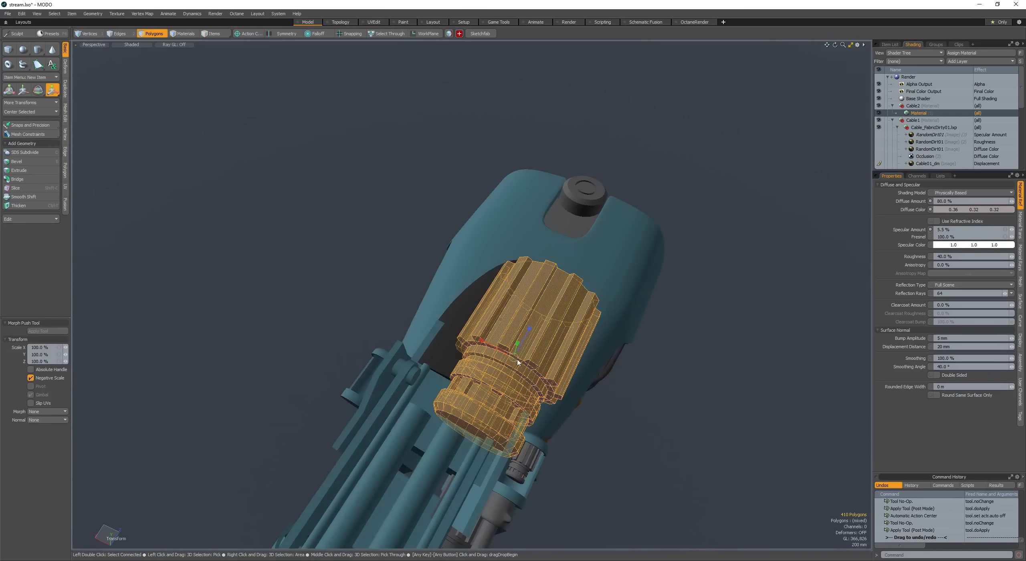
pyautogui.moveTo(517, 360); pyautogui.dragTo(486, 363)
pyautogui.moveTo(487, 375)
pyautogui.keyDown('alt'); pyautogui.keyDown('shift'); pyautogui.mouseDown()
pyautogui.moveTo(498, 361)
pyautogui.moveTo(485, 381)
pyautogui.mouseUp(); pyautogui.keyUp('shift'); pyautogui.keyUp('alt')
# Step: Move the scaled ribbed connector into the rear end of one of the upper teal cylinders
pyautogui.press('w')
pyautogui.keyDown('alt'); pyautogui.moveTo(486, 381); pyautogui.dragTo(550, 297); pyautogui.keyUp('alt')
pyautogui.moveTo(394, 268); pyautogui.dragTo(356, 353)
pyautogui.press('w')
pyautogui.press('space')
pyautogui.press('w')
pyautogui.keyDown('alt'); pyautogui.moveTo(356, 353); pyautogui.dragTo(445, 293); pyautogui.keyUp('alt')
pyautogui.press('space')
pyautogui.moveTo(337, 336)
pyautogui.keyDown('ctrl'); pyautogui.keyDown('alt'); pyautogui.mouseDown()
pyautogui.moveTo(368, 333)
pyautogui.moveTo(333, 336)
pyautogui.mouseUp(); pyautogui.keyUp('alt'); pyautogui.keyUp('ctrl')
pyautogui.keyDown('alt'); pyautogui.moveTo(453, 304); pyautogui.dragTo(536, 280); pyautogui.keyUp('alt')
# Step: Clear the selection, add a cube on a new layer, and position and size it in front of the dark canopy
pyautogui.press('Escape')
pyautogui.click(9, 50)
pyautogui.keyDown('alt'); pyautogui.moveTo(482, 240); pyautogui.dragTo(470, 293); pyautogui.keyUp('alt')
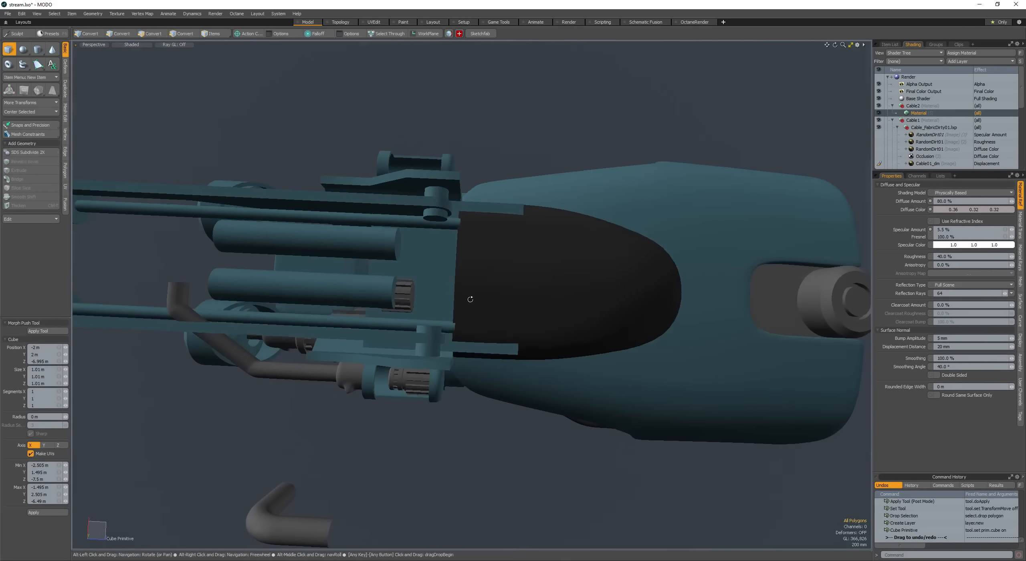
pyautogui.moveTo(353, 225)
pyautogui.mouseDown()
pyautogui.moveTo(473, 349)
pyautogui.moveTo(461, 293)
pyautogui.mouseUp()
pyautogui.moveTo(433, 348)
pyautogui.mouseDown()
pyautogui.moveTo(458, 233)
pyautogui.moveTo(426, 268)
pyautogui.moveTo(424, 259)
pyautogui.moveTo(472, 255)
pyautogui.mouseUp()
# Step: Delete four faces of the canopy cube, keeping only its top and outer side faces
pyautogui.press('space')
pyautogui.click(474, 261)
pyautogui.doubleClick(426, 268)
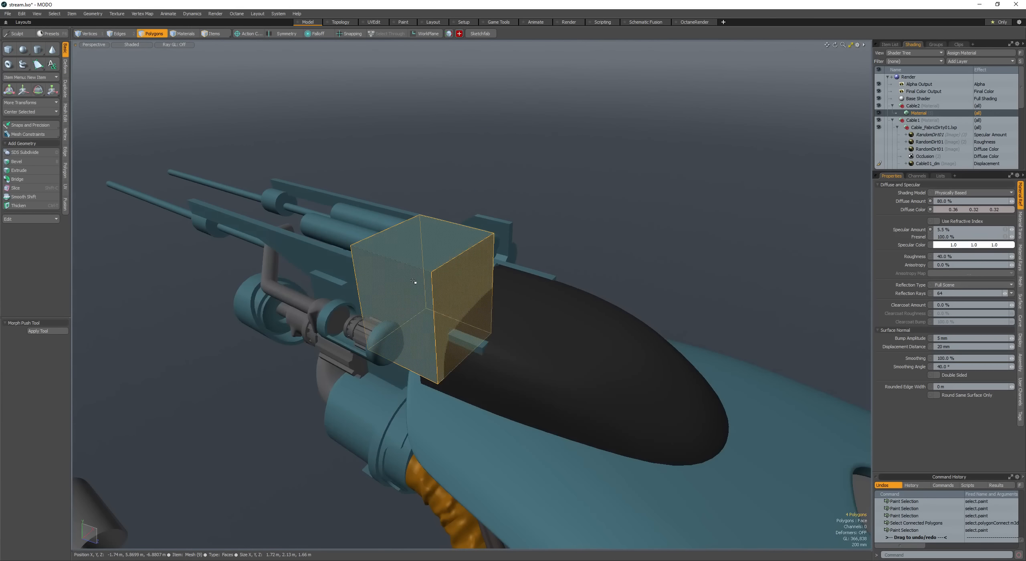
pyautogui.keyDown('alt'); pyautogui.moveTo(419, 282); pyautogui.dragTo(444, 243); pyautogui.keyUp('alt')
# Step: Select the canopy block's top face and lower it by about 450 mm along Y
pyautogui.press('w')
pyautogui.press('space')
pyautogui.click(445, 273)
pyautogui.press('w')
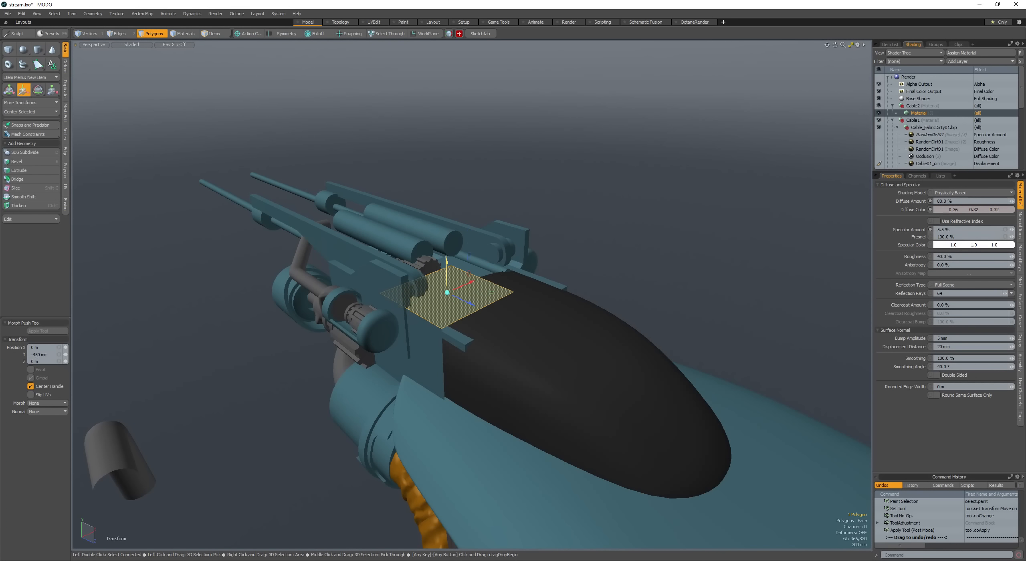
# Step: Bevel the edge between the canopy block's top and outer side by 800 mm with the Inset mode
pyautogui.press('space')
pyautogui.press('space')
pyautogui.press('space')
pyautogui.press('b')
pyautogui.moveTo(405, 302)
pyautogui.mouseDown()
pyautogui.moveTo(381, 293)
pyautogui.moveTo(305, 305)
pyautogui.moveTo(408, 290)
pyautogui.mouseUp()
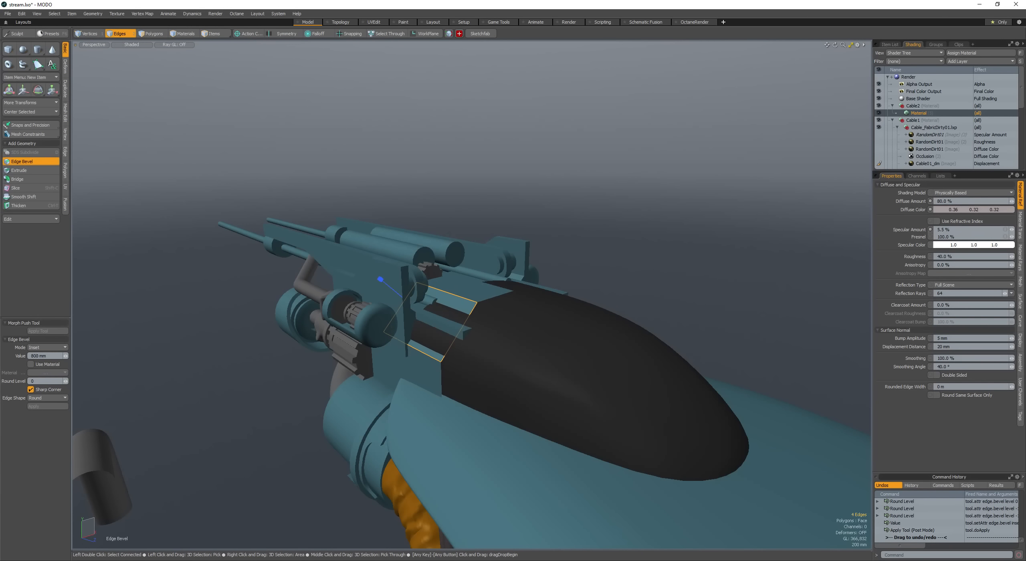
# Step: Adjust the canopy block's top face and shift the vertical rear edge of its outer side toward the rear
pyautogui.press('space')
pyautogui.click(461, 277)
pyautogui.press('w')
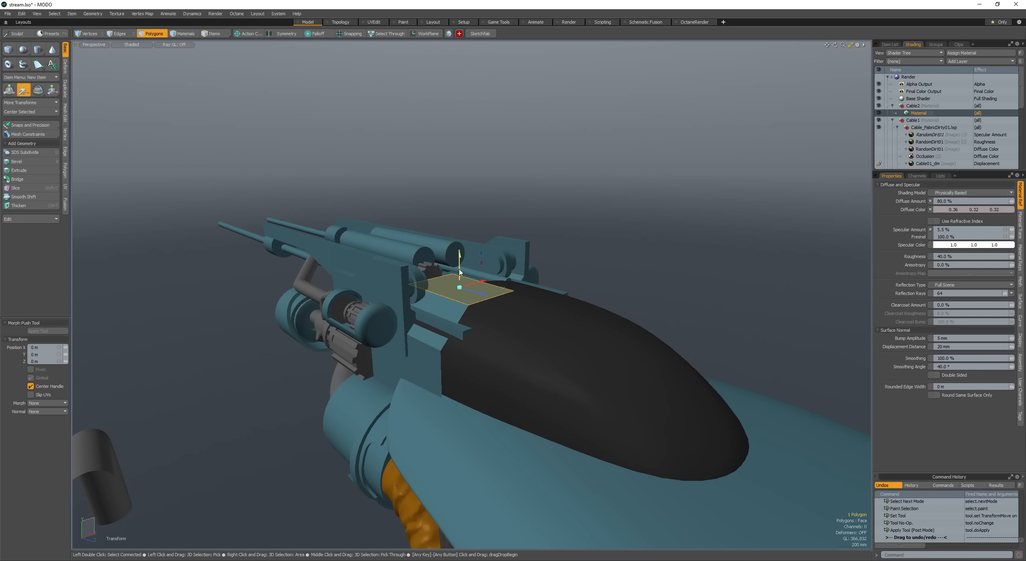
pyautogui.keyDown('alt'); pyautogui.moveTo(461, 276); pyautogui.dragTo(441, 280); pyautogui.keyUp('alt')
pyautogui.press('2')
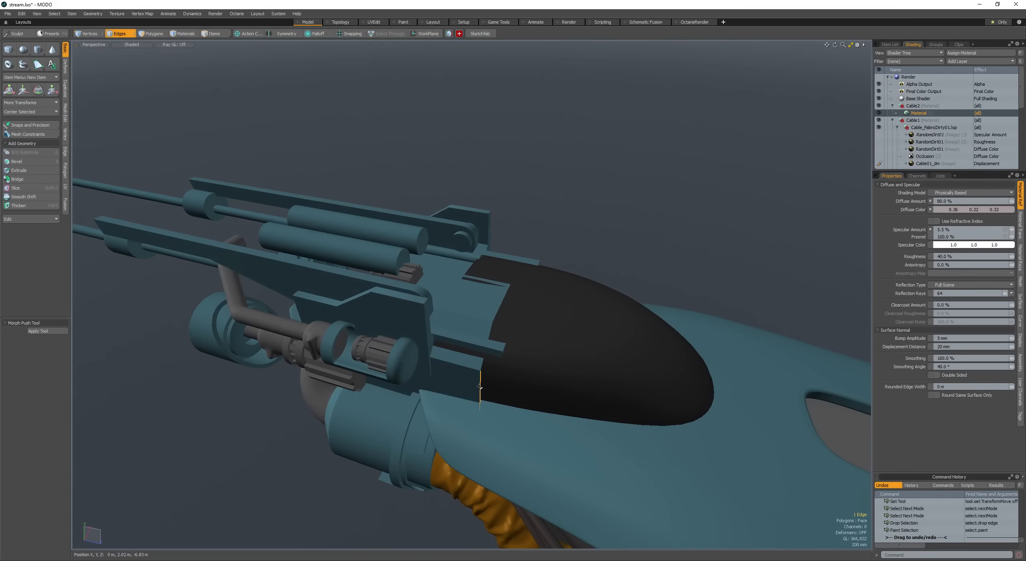
pyautogui.click(474, 386)
pyautogui.scroll(3, 474, 386)
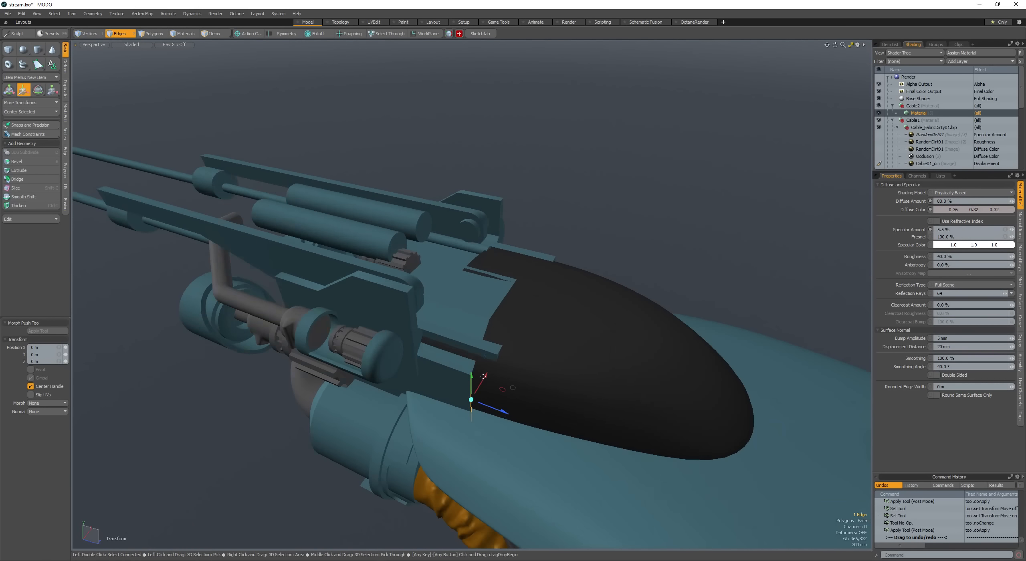
pyautogui.press('space')
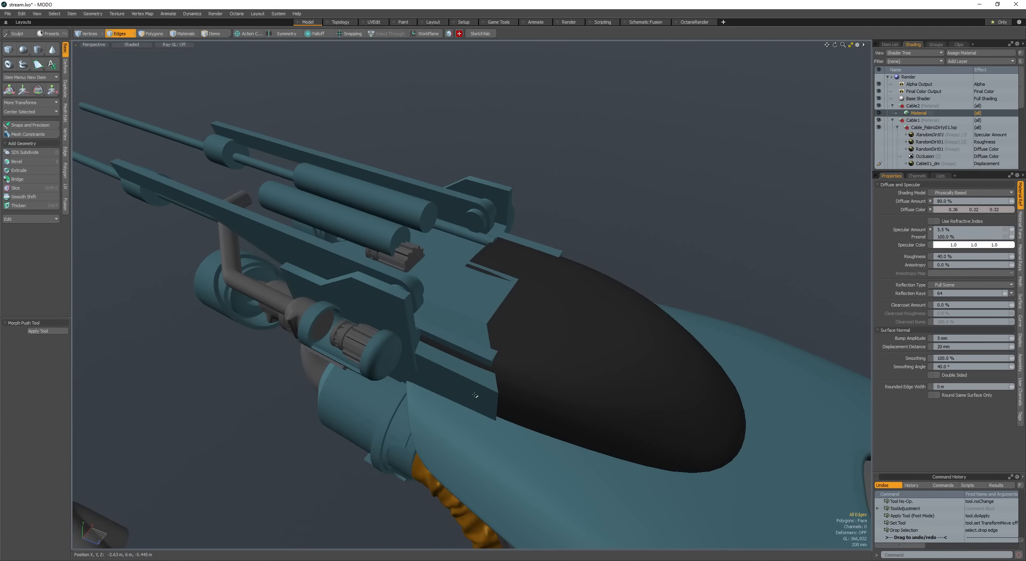
# Step: Reduce the canopy block's boundary edge selection to its three front edges and move them about 110 mm along Z
pyautogui.press('space')
pyautogui.doubleClick(464, 380)
pyautogui.hotkey('alt', 'b')
pyautogui.keyDown('ctrl'); pyautogui.moveTo(469, 253); pyautogui.dragTo(494, 421, button='right'); pyautogui.keyUp('ctrl')
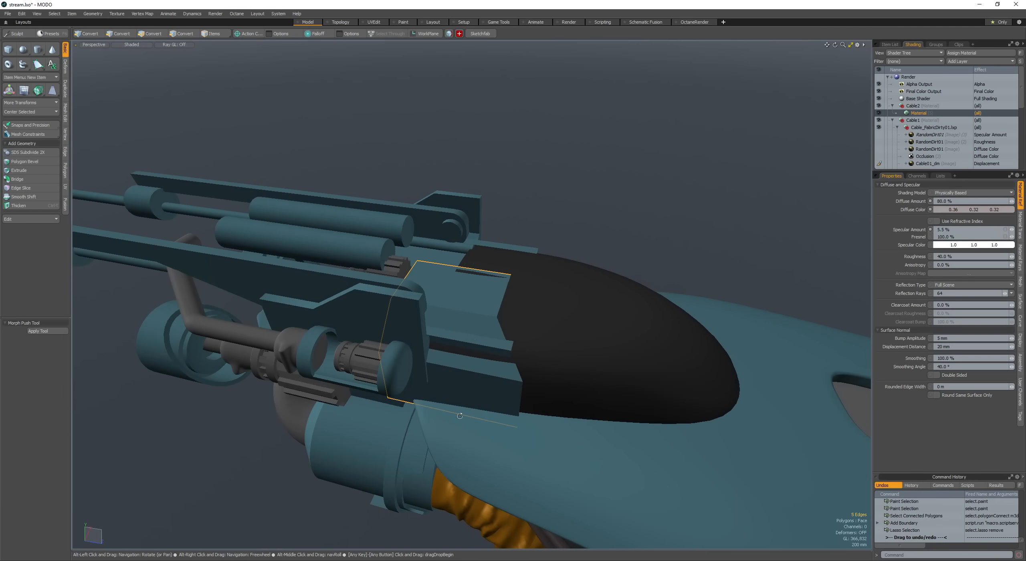
pyautogui.moveTo(477, 391)
pyautogui.keyDown('alt'); pyautogui.mouseDown()
pyautogui.moveTo(459, 355)
pyautogui.moveTo(482, 344)
pyautogui.mouseUp(); pyautogui.keyUp('alt')
pyautogui.keyDown('alt'); pyautogui.moveTo(498, 306); pyautogui.dragTo(505, 373); pyautogui.keyUp('alt')
pyautogui.keyDown('ctrl'); pyautogui.click(506, 241); pyautogui.keyUp('ctrl')
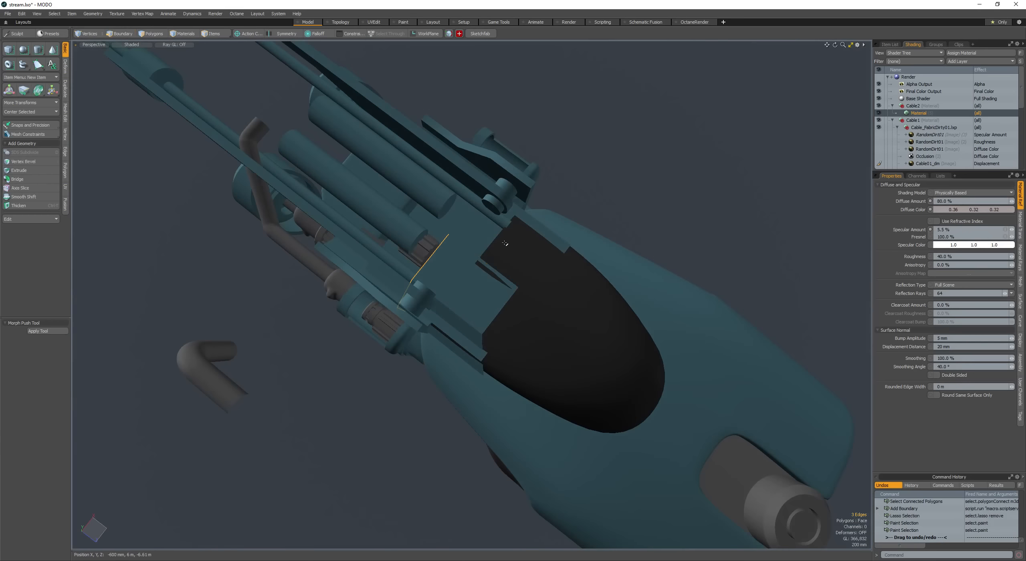
pyautogui.keyDown('alt'); pyautogui.moveTo(473, 289); pyautogui.dragTo(441, 297); pyautogui.keyUp('alt')
pyautogui.press('w')
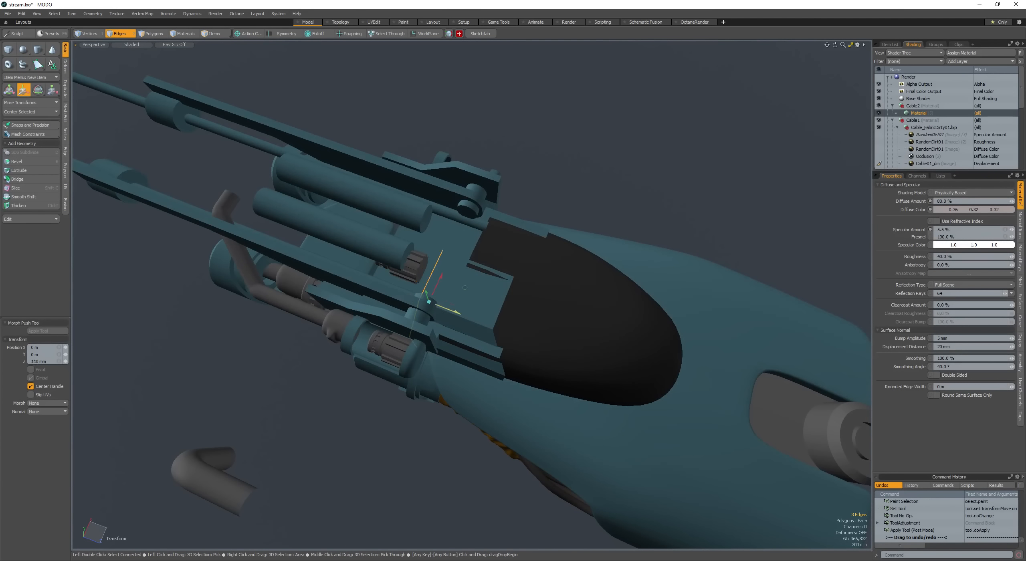
pyautogui.press('space')
# Step: Mirror the whole canopy block across X and centre the selected inner edge on X
pyautogui.press('space')
pyautogui.doubleClick(479, 304)
pyautogui.hotkey('shift', 'x')
pyautogui.keyDown('alt'); pyautogui.moveTo(557, 313); pyautogui.dragTo(497, 275); pyautogui.keyUp('alt')
pyautogui.press('space')
pyautogui.press('space')
pyautogui.click(497, 274)
pyautogui.press('space')
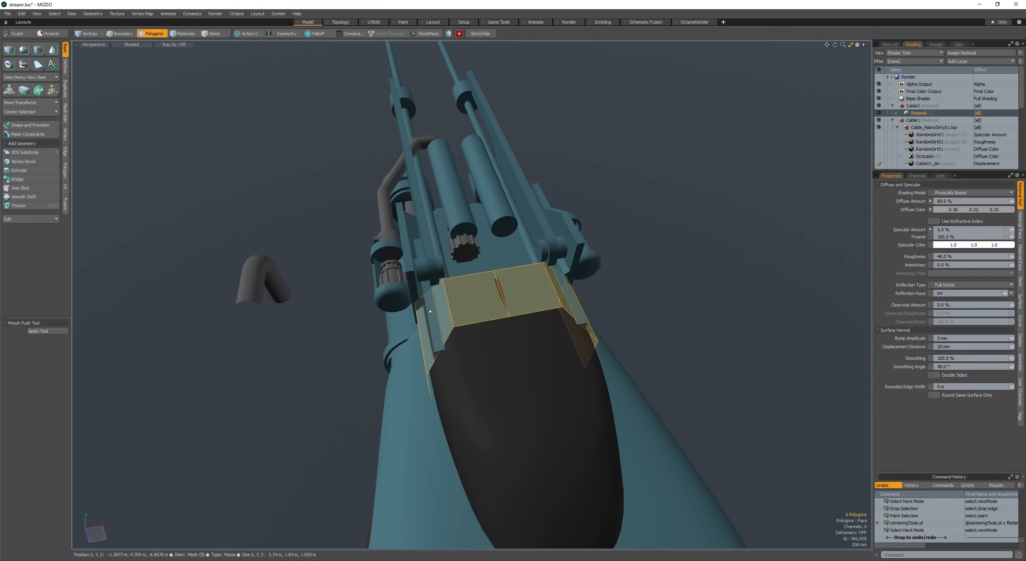
# Step: Preview the mirrored plate in front of the canopy as a subdivision surface and revert it to plain faces
pyautogui.doubleClick(488, 297)
pyautogui.press('Tab')
pyautogui.keyDown('alt'); pyautogui.moveTo(488, 296); pyautogui.dragTo(485, 258); pyautogui.keyUp('alt')
pyautogui.click(487, 307)
pyautogui.click(485, 303)
pyautogui.doubleClick(459, 283)
pyautogui.press('Tab')
# Step: Turn on symmetry across X, bevel the lengthwise edge beside the plate's top face and adjust the resulting edge's position
pyautogui.press('space')
pyautogui.press('space')
pyautogui.hotkey('shift', 'y')
pyautogui.press('Escape')
pyautogui.scroll(2, 464, 300)
pyautogui.click(467, 296)
pyautogui.press('b')
pyautogui.press('space')
pyautogui.press('space')
pyautogui.press('space')
pyautogui.press('space')
pyautogui.click(482, 287)
pyautogui.press('w')
pyautogui.press('space')
pyautogui.press('space')
pyautogui.doubleClick(497, 287)
# Step: Add one loop slice along the plate's outer side face at about 41%
pyautogui.keyDown('alt'); pyautogui.moveTo(405, 295); pyautogui.dragTo(445, 319); pyautogui.keyUp('alt')
pyautogui.scroll(-3, 437, 303)
pyautogui.press('space')
pyautogui.hotkey('alt', 'c')
pyautogui.click(523, 333)
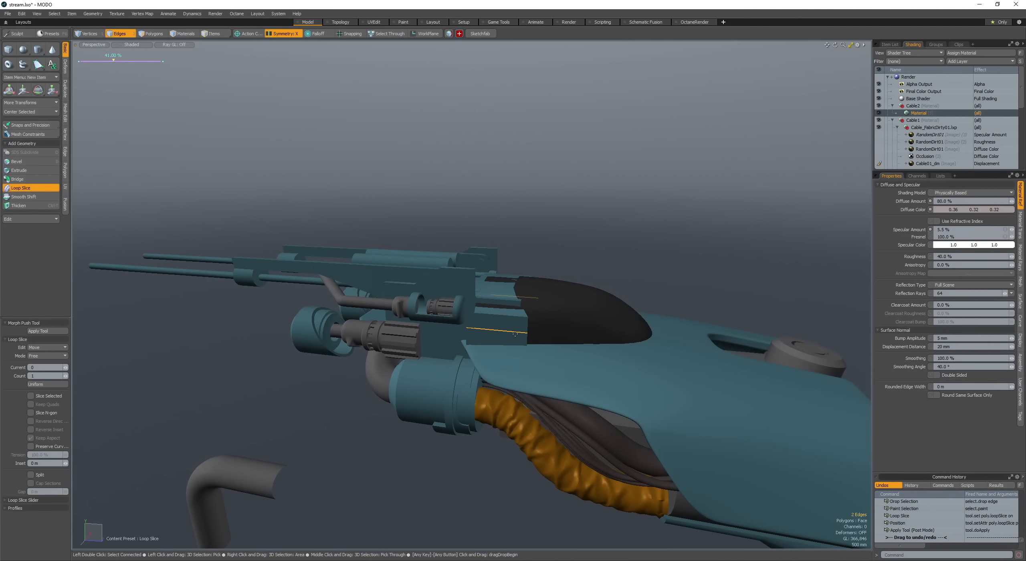
pyautogui.press('space')
# Step: Adjust the sliced edge on the plate's outer side to follow the curve of the canopy
pyautogui.scroll(3, 540, 339)
pyautogui.keyDown('alt'); pyautogui.moveTo(530, 339); pyautogui.dragTo(486, 325); pyautogui.keyUp('alt')
pyautogui.press('w')
pyautogui.press('space')
pyautogui.press('space')
pyautogui.doubleClick(496, 327)
pyautogui.scroll(3, 449, 336)
pyautogui.click(466, 342)
pyautogui.press('2')
pyautogui.click(454, 311)
pyautogui.press('w')
# Step: Adjust the lower part of the plate's outer side where it meets the hull
pyautogui.press('3')
pyautogui.click(485, 345)
pyautogui.click(482, 373)
pyautogui.press('w')
pyautogui.keyDown('alt'); pyautogui.moveTo(483, 372); pyautogui.dragTo(481, 380); pyautogui.keyUp('alt')
pyautogui.press('space')
pyautogui.press('space')
pyautogui.press('space')
# Step: Shift the plate's lower rear corner slightly along X and adjust the rear vertex above it
pyautogui.click(527, 433)
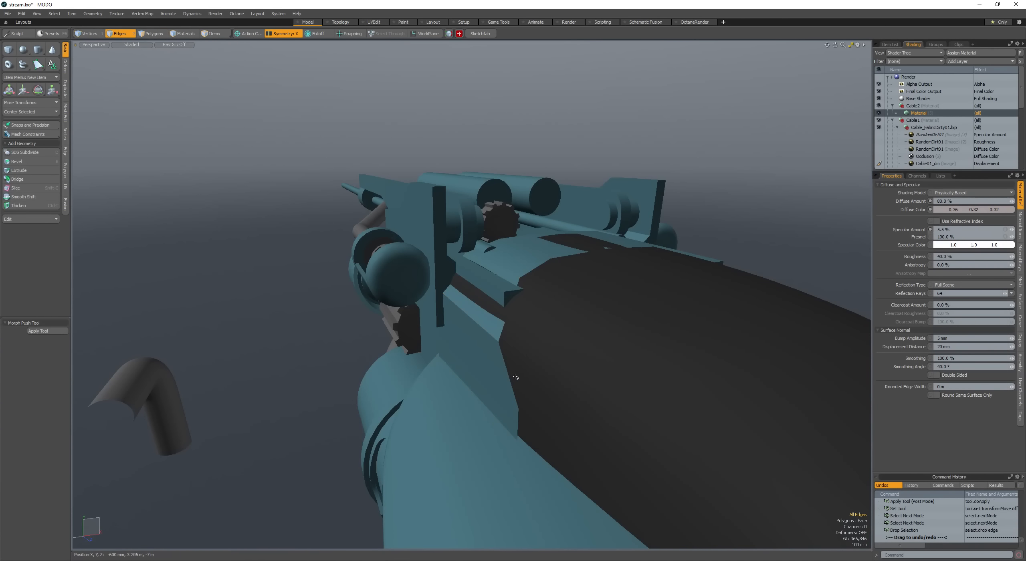
pyautogui.click(526, 432)
pyautogui.press('w')
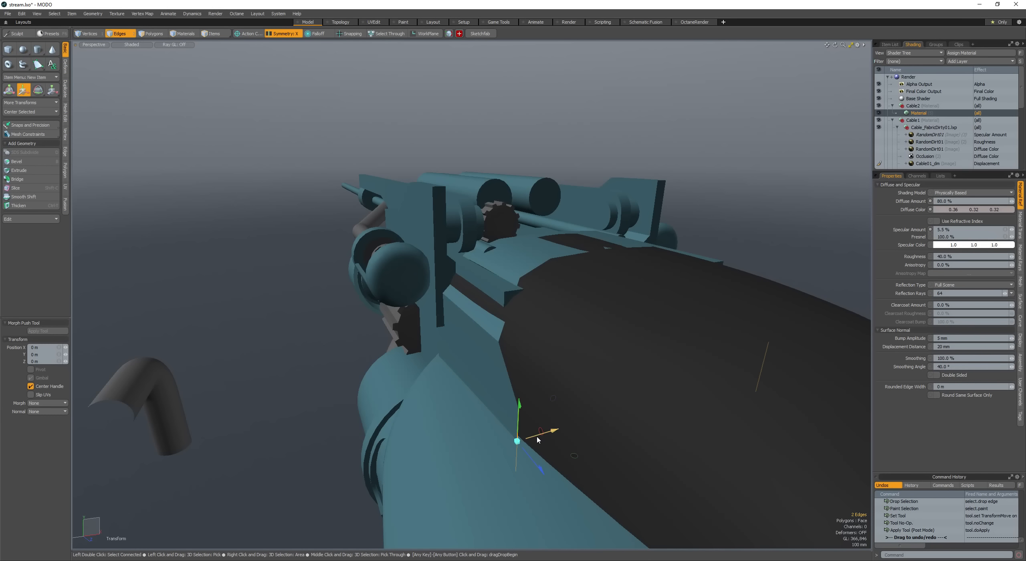
pyautogui.moveTo(527, 433); pyautogui.dragTo(535, 432)
pyautogui.press('space')
pyautogui.press('space')
pyautogui.press('space')
pyautogui.click(509, 350)
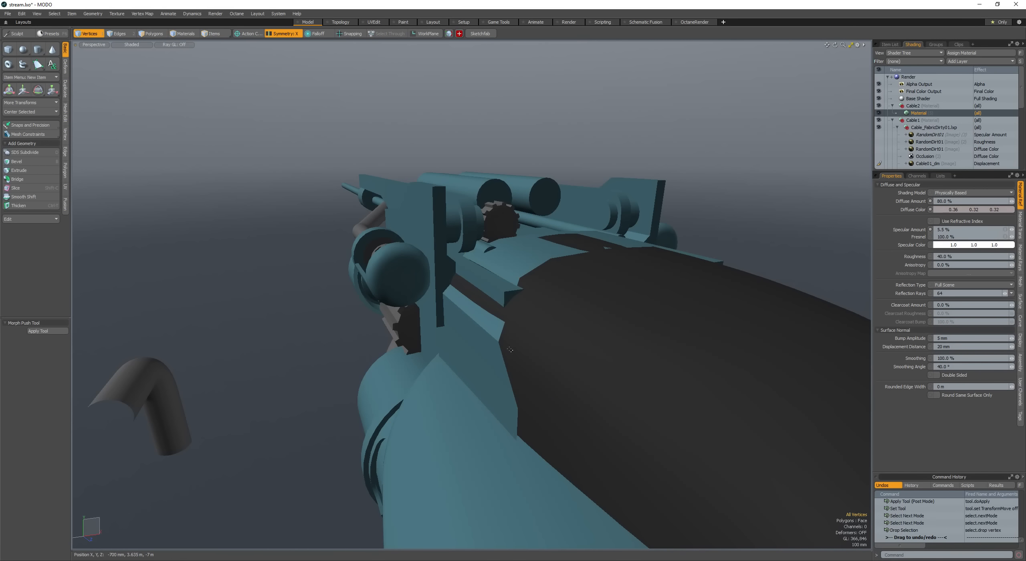
pyautogui.press('w')
pyautogui.keyDown('alt'); pyautogui.moveTo(498, 342); pyautogui.dragTo(508, 357); pyautogui.keyUp('alt')
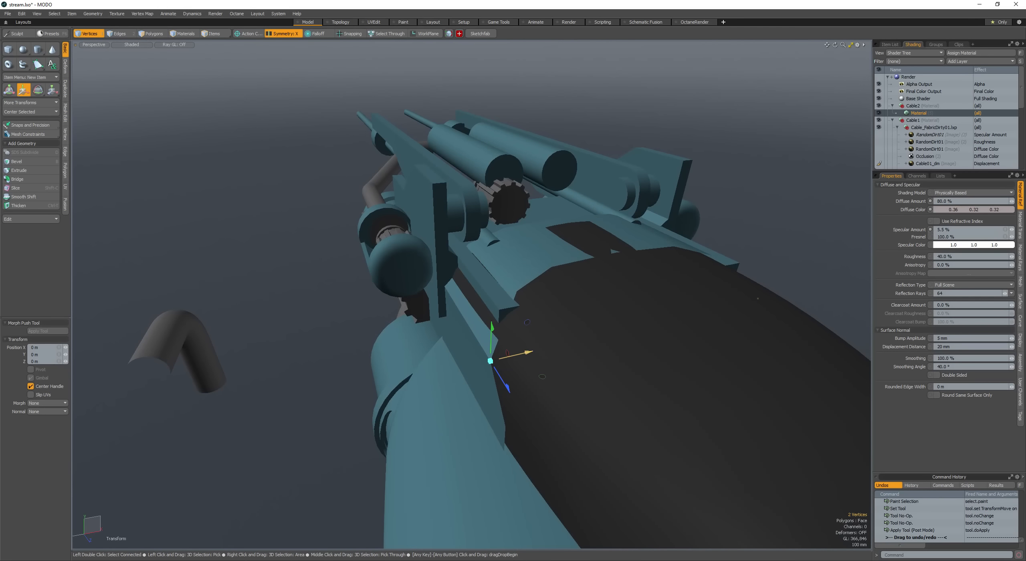
pyautogui.press('space')
pyautogui.press('space')
pyautogui.press('space')
# Step: Thicken the whole plate and convert it to a Catmull-Clark subdivision surface
pyautogui.click(484, 401)
pyautogui.doubleClick(481, 349)
pyautogui.keyDown('alt'); pyautogui.moveTo(481, 321); pyautogui.dragTo(525, 291); pyautogui.keyUp('alt')
pyautogui.press('space')
pyautogui.press('space')
pyautogui.press('space')
pyautogui.hotkey('ctrl', 't')
pyautogui.click(527, 291)
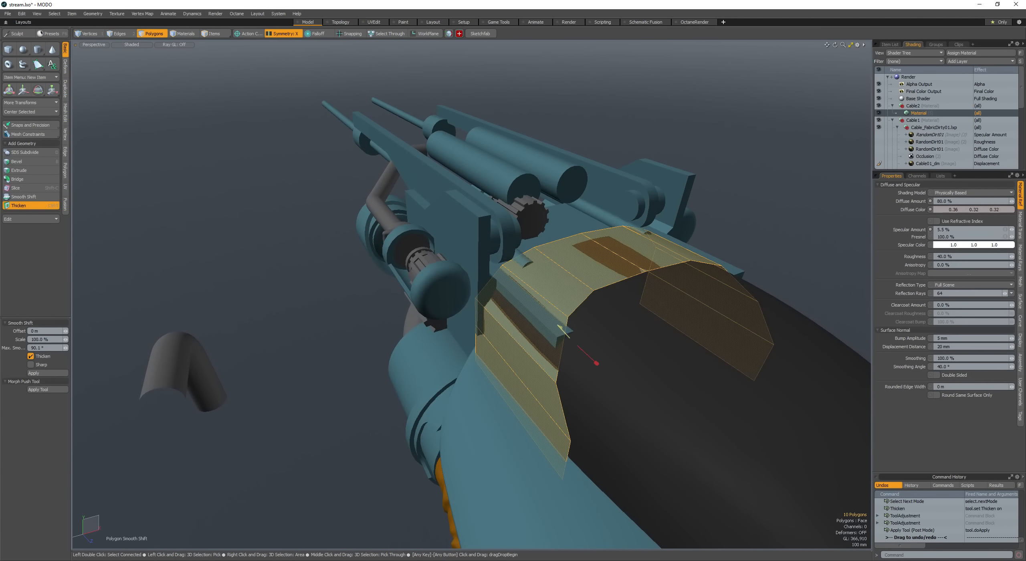
pyautogui.doubleClick(509, 356)
pyautogui.press('Tab')
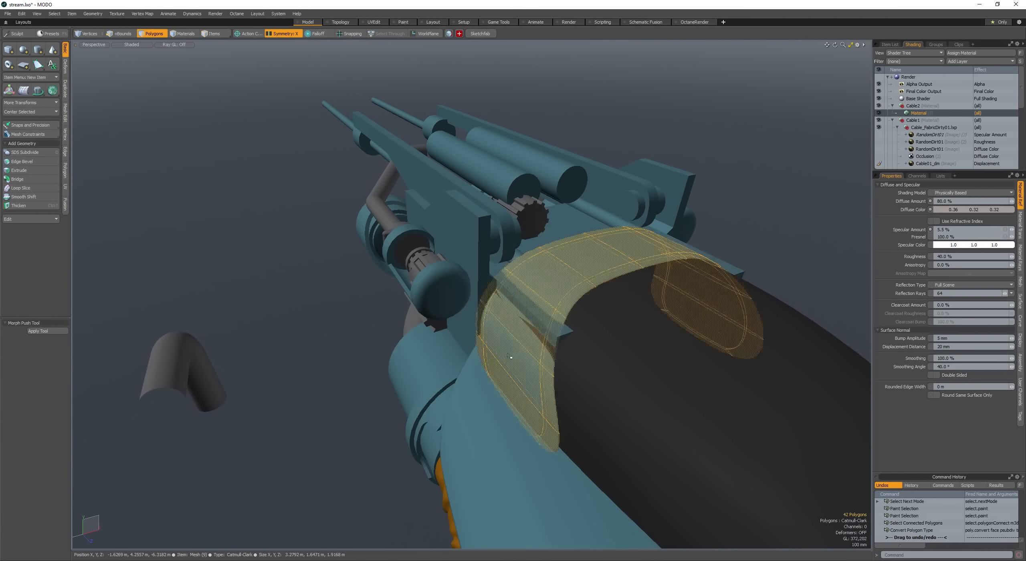
# Step: Select the polygon loops around the thickened plate's rim and sharpen its borders with edge weighting
pyautogui.click(509, 356)
pyautogui.keyDown('alt'); pyautogui.moveTo(509, 356); pyautogui.dragTo(482, 373); pyautogui.keyUp('alt')
pyautogui.click(589, 341)
pyautogui.press('l')
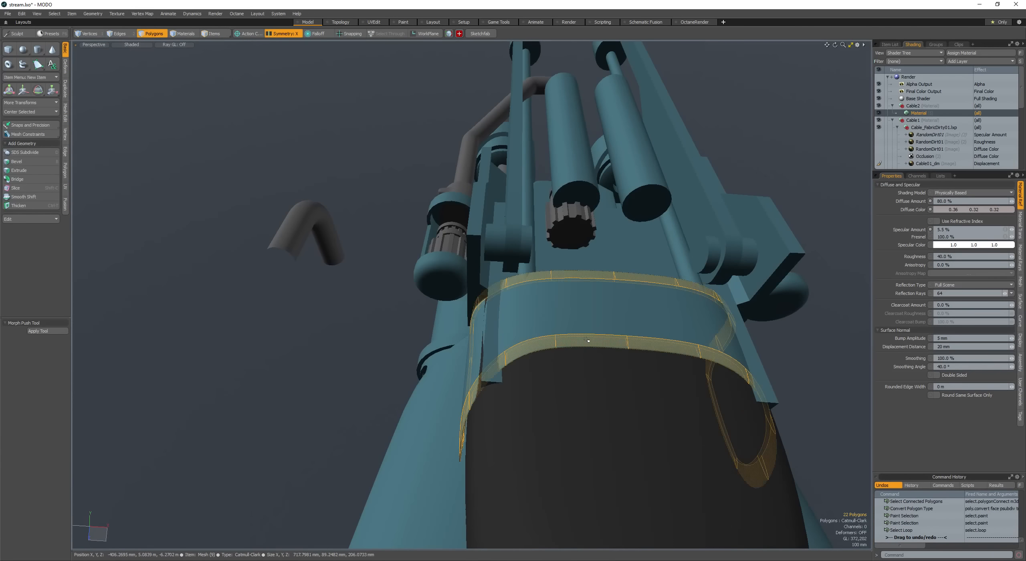
pyautogui.hotkey('shift', 'w')
pyautogui.click(565, 312)
pyautogui.keyDown('alt'); pyautogui.moveTo(564, 311); pyautogui.dragTo(578, 337); pyautogui.keyUp('alt')
pyautogui.doubleClick(575, 317)
pyautogui.keyDown('ctrl'); pyautogui.keyDown('alt'); pyautogui.moveTo(578, 337); pyautogui.dragTo(511, 396); pyautogui.keyUp('alt'); pyautogui.keyUp('ctrl')
pyautogui.moveTo(511, 396)
pyautogui.keyDown('ctrl'); pyautogui.keyDown('alt'); pyautogui.mouseDown()
pyautogui.moveTo(548, 371)
pyautogui.moveTo(517, 353)
pyautogui.mouseUp(); pyautogui.keyUp('alt'); pyautogui.keyUp('ctrl')
pyautogui.click(537, 383)
pyautogui.hotkey('shift', 'w')
# Step: Examine the smoothed plate's fit around the canopy from the front and rear with the whole plate selected
pyautogui.keyDown('alt'); pyautogui.moveTo(517, 353); pyautogui.dragTo(582, 282); pyautogui.keyUp('alt')
pyautogui.doubleClick(518, 302)
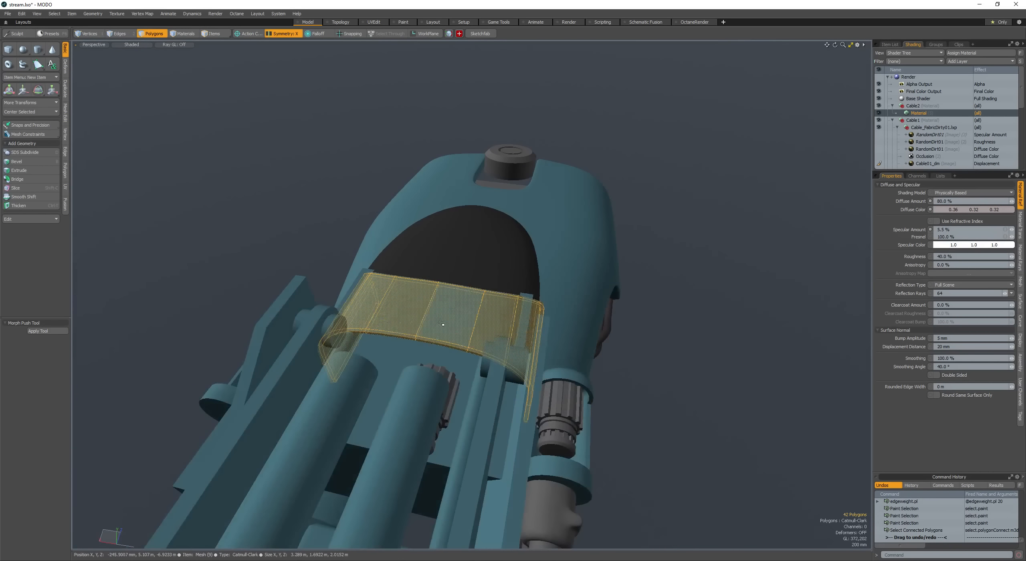
pyautogui.click(447, 340)
pyautogui.press('w')
pyautogui.keyDown('alt'); pyautogui.moveTo(451, 335); pyautogui.dragTo(373, 346); pyautogui.keyUp('alt')
pyautogui.press('q')
pyautogui.doubleClick(446, 295)
pyautogui.keyDown('alt'); pyautogui.moveTo(446, 295); pyautogui.dragTo(385, 256); pyautogui.keyUp('alt')
pyautogui.click(38, 50)
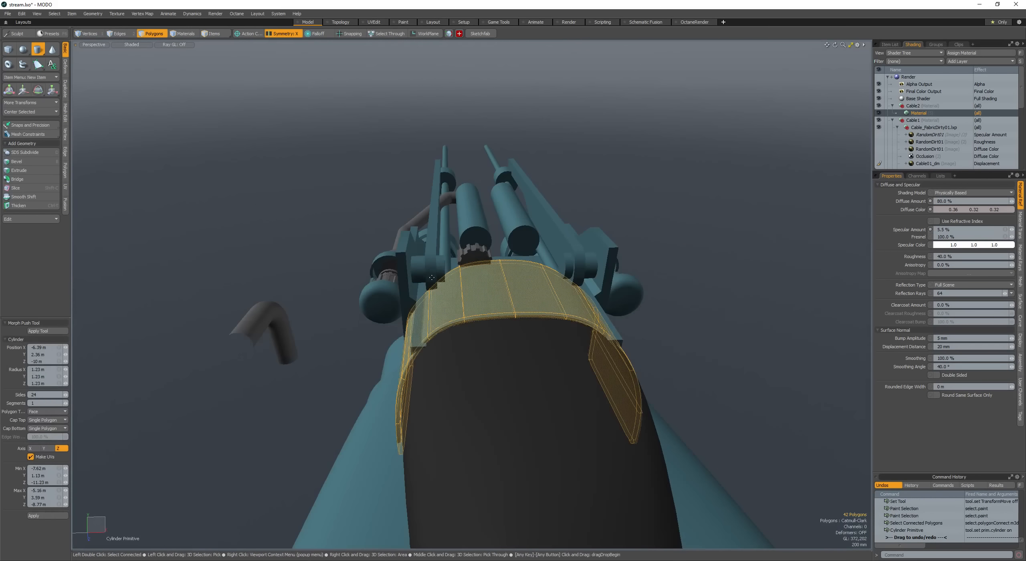
pyautogui.keyDown('alt'); pyautogui.moveTo(386, 316); pyautogui.dragTo(386, 277); pyautogui.keyUp('alt')
pyautogui.press('space')
pyautogui.press('Escape')
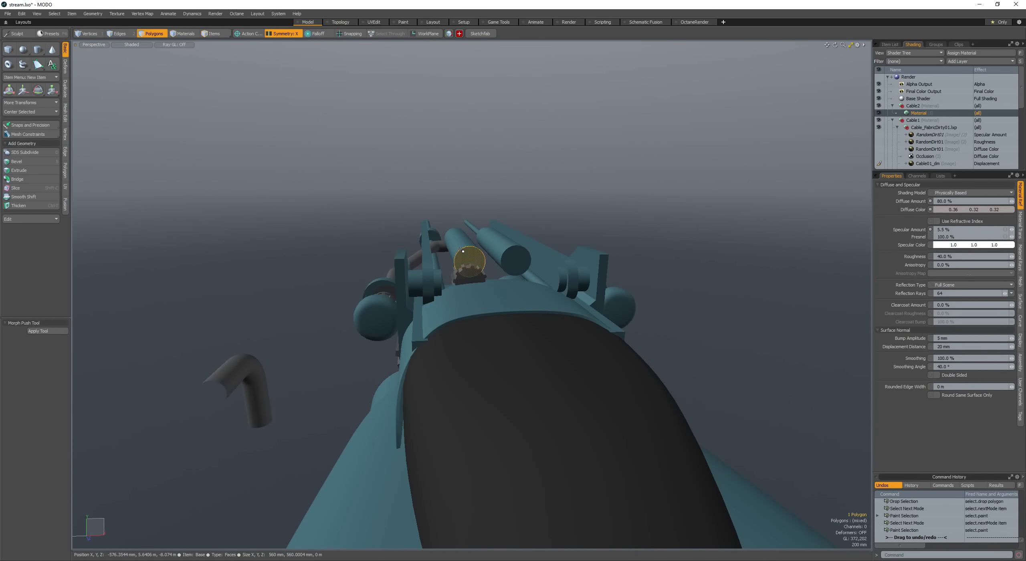
# Step: Duplicate the long cylinder ahead of the plate, place the copy on the plate in front of the canopy and adjust its size
pyautogui.doubleClick(460, 249)
pyautogui.keyDown('alt'); pyautogui.moveTo(461, 249); pyautogui.dragTo(495, 297); pyautogui.keyUp('alt')
pyautogui.hotkey('ctrl', 'c')
pyautogui.hotkey('ctrl', 'v')
pyautogui.press('w')
pyautogui.click(481, 263)
pyautogui.keyDown('alt'); pyautogui.moveTo(481, 262); pyautogui.dragTo(494, 275); pyautogui.keyUp('alt')
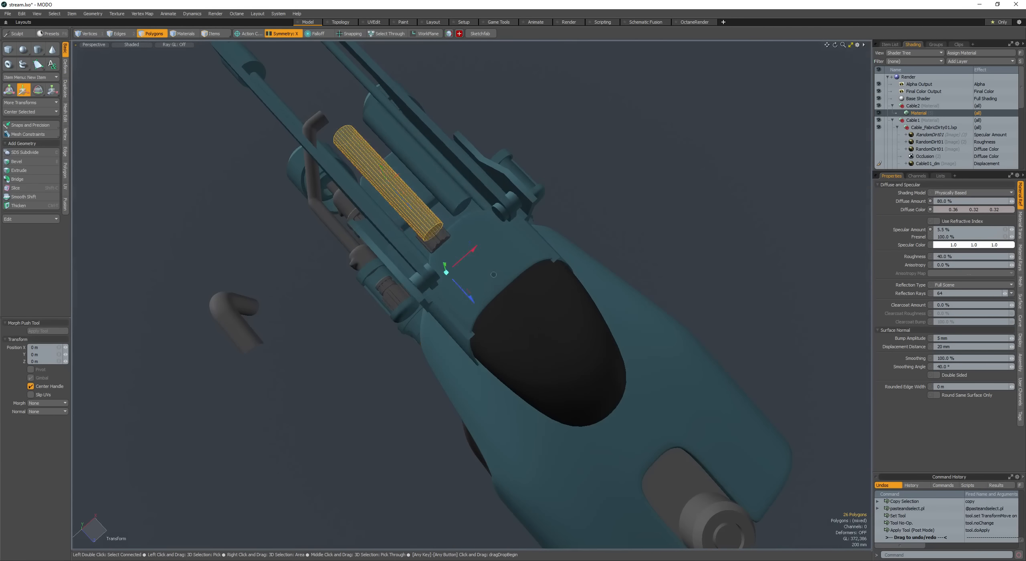
pyautogui.moveTo(413, 208); pyautogui.dragTo(436, 258)
pyautogui.press('r')
pyautogui.press('w')
pyautogui.click(510, 318)
# Step: Bevel the copied cylinder's rear rim into a rounded dome and select the whole capsule
pyautogui.keyDown('alt'); pyautogui.moveTo(436, 259); pyautogui.dragTo(490, 283); pyautogui.keyUp('alt')
pyautogui.press('space')
pyautogui.hotkey('ctrl', '2')
pyautogui.press('b')
pyautogui.keyDown('ctrl'); pyautogui.scroll(4, 410, 278); pyautogui.keyUp('ctrl')
pyautogui.press('space')
pyautogui.press('space')
pyautogui.doubleClick(489, 283)
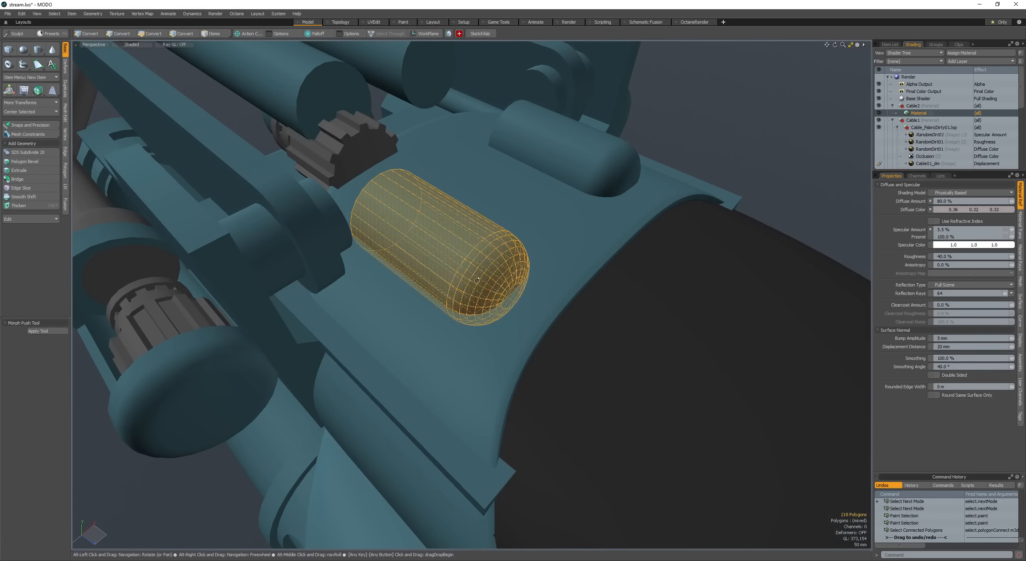
# Step: Select the capsule's rounded rear end by growing and trimming the polygon selection from its end cap
pyautogui.hotkey('shift', 'Up')
pyautogui.hotkey('shift', 'Up')
pyautogui.hotkey('shift', 'Up')
pyautogui.hotkey('shift', 'Up')
pyautogui.hotkey('shift', 'Up')
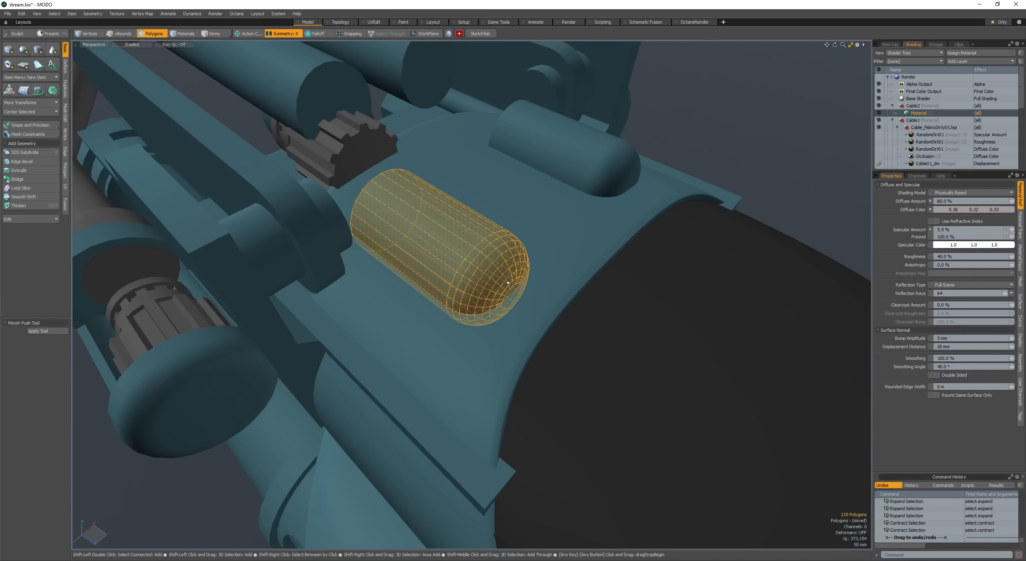
pyautogui.click(510, 290)
pyautogui.hotkey('shift', 'Up')
pyautogui.hotkey('shift', 'Up')
pyautogui.hotkey('shift', 'Up')
pyautogui.hotkey('shift', 'Up')
pyautogui.hotkey('shift', 'Down')
# Step: Expand the selection on the capsule once more and move the selected polygons on the plate
pyautogui.keyDown('alt'); pyautogui.moveTo(509, 290); pyautogui.dragTo(404, 235); pyautogui.keyUp('alt')
pyautogui.scroll(-3, 501, 290)
pyautogui.press('r')
pyautogui.press('q')
pyautogui.hotkey('shift', 'Up')
pyautogui.press('w')
pyautogui.moveTo(404, 236); pyautogui.dragTo(441, 268)
pyautogui.press('space')
pyautogui.press('space')
# Step: Scale the capsule into a wider, flatter shape
pyautogui.scroll(-3, 461, 301)
pyautogui.press('space')
pyautogui.press('space')
pyautogui.press('r')
pyautogui.scroll(3, 441, 288)
pyautogui.moveTo(522, 286); pyautogui.dragTo(538, 273)
# Step: Rotate the whole capsule 6° about Z to match the plate's slope
pyautogui.keyDown('alt'); pyautogui.moveTo(490, 298); pyautogui.dragTo(508, 317); pyautogui.keyUp('alt')
pyautogui.press('space')
pyautogui.press('r')
pyautogui.press('e')
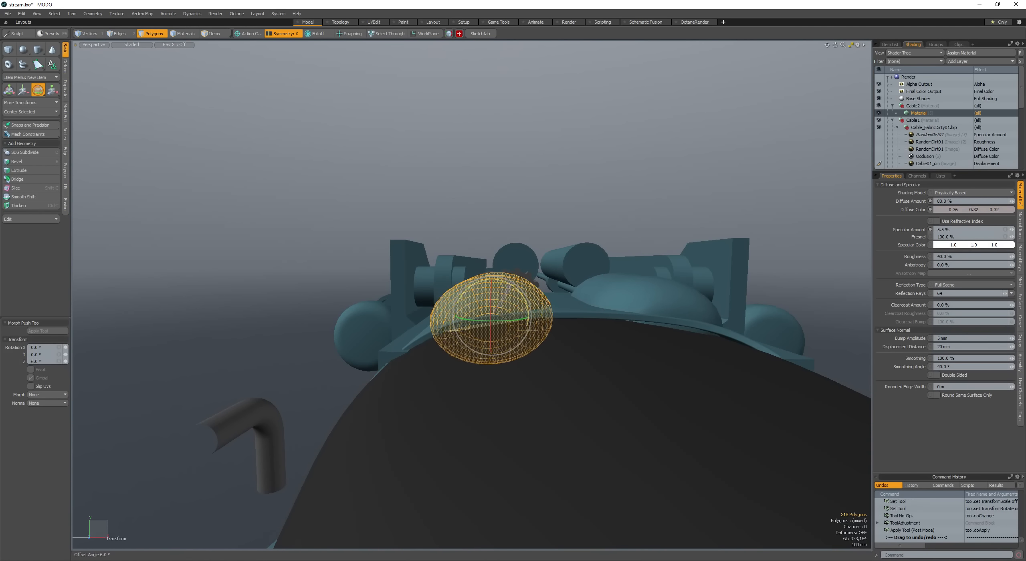
pyautogui.press('space')
# Step: Reposition the capsule on the plate and convert it to a Catmull-Clark subdivision surface
pyautogui.keyDown('alt'); pyautogui.moveTo(473, 290); pyautogui.dragTo(488, 330); pyautogui.keyUp('alt')
pyautogui.press('space')
pyautogui.press('space')
pyautogui.press('space')
pyautogui.moveTo(421, 333)
pyautogui.keyDown('alt'); pyautogui.mouseDown()
pyautogui.moveTo(396, 329)
pyautogui.moveTo(412, 338)
pyautogui.moveTo(428, 331)
pyautogui.mouseUp(); pyautogui.keyUp('alt')
pyautogui.press('w')
pyautogui.press('space')
pyautogui.hotkey('shift', 'Tab')
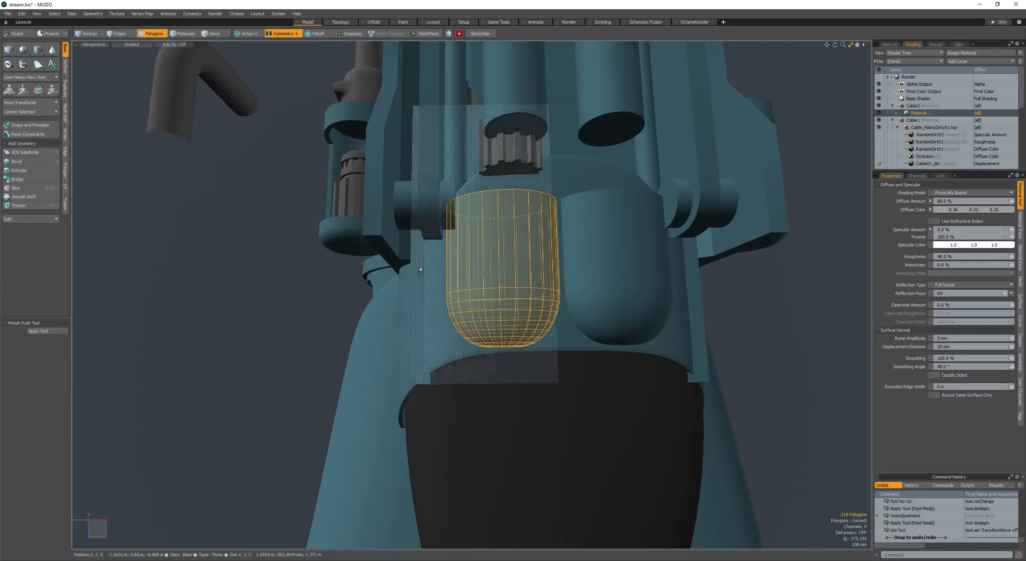
# Step: Sharpen the capsule's front end with 95 edge weighting, clear the selection and view the whole vehicle
pyautogui.moveTo(419, 267)
pyautogui.keyDown('alt'); pyautogui.mouseDown()
pyautogui.moveTo(405, 288)
pyautogui.moveTo(404, 354)
pyautogui.mouseUp(); pyautogui.keyUp('alt')
pyautogui.scroll(-3, 405, 288)
pyautogui.click(417, 316)
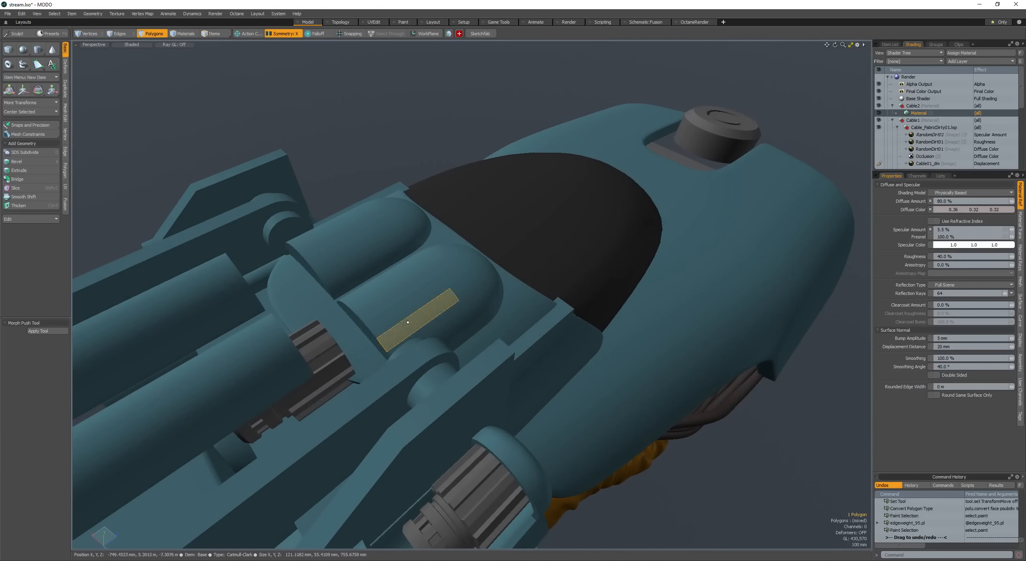
pyautogui.keyDown('shift'); pyautogui.moveTo(418, 317); pyautogui.dragTo(389, 295); pyautogui.keyUp('shift')
pyautogui.moveTo(320, 289)
pyautogui.keyDown('alt'); pyautogui.mouseDown()
pyautogui.moveTo(273, 292)
pyautogui.moveTo(362, 305)
pyautogui.moveTo(307, 289)
pyautogui.moveTo(222, 298)
pyautogui.mouseUp(); pyautogui.keyUp('alt')
pyautogui.click(307, 289)
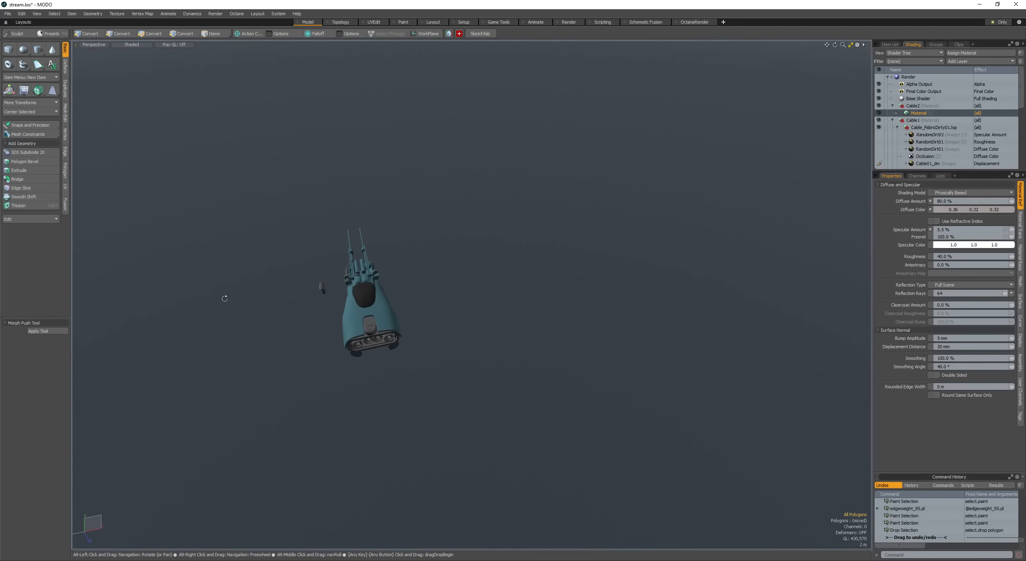
pyautogui.keyDown('alt'); pyautogui.moveTo(332, 316); pyautogui.dragTo(409, 286); pyautogui.keyUp('alt')
pyautogui.keyDown('alt'); pyautogui.keyDown('shift'); pyautogui.moveTo(409, 285); pyautogui.dragTo(449, 277); pyautogui.keyUp('shift'); pyautogui.keyUp('alt')
pyautogui.keyDown('alt'); pyautogui.moveTo(449, 276); pyautogui.dragTo(518, 278); pyautogui.keyUp('alt')
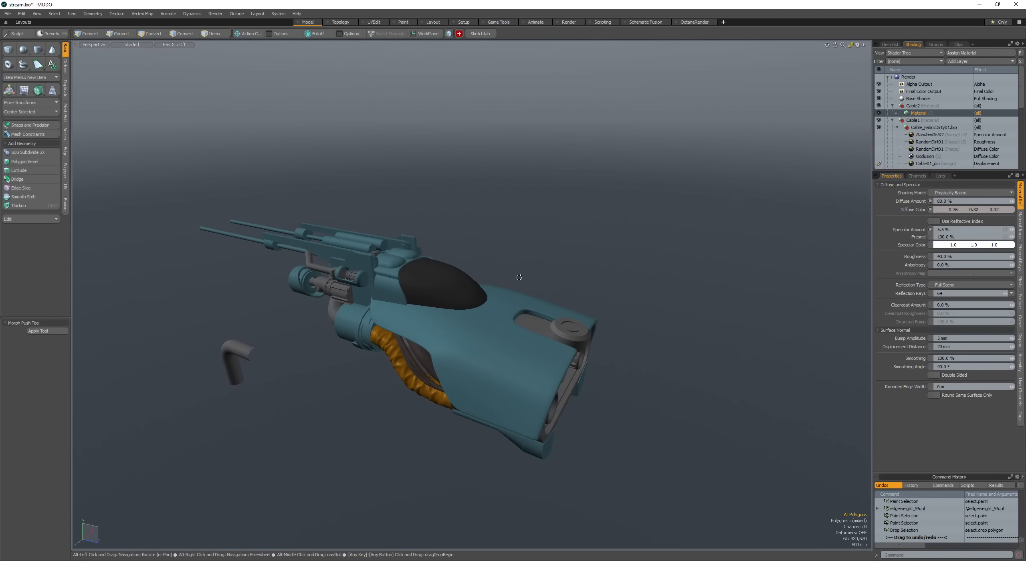
# Step: Save the scene and select the polygon loop around the base of the cockpit canopy
pyautogui.hotkey('ctrl', 's')
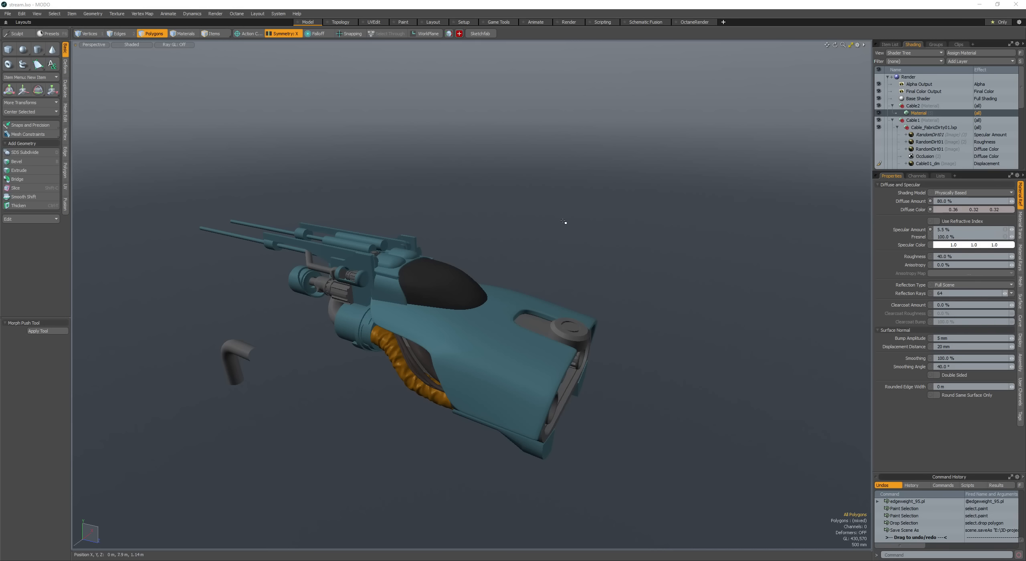
pyautogui.scroll(8, 435, 293)
pyautogui.press('space')
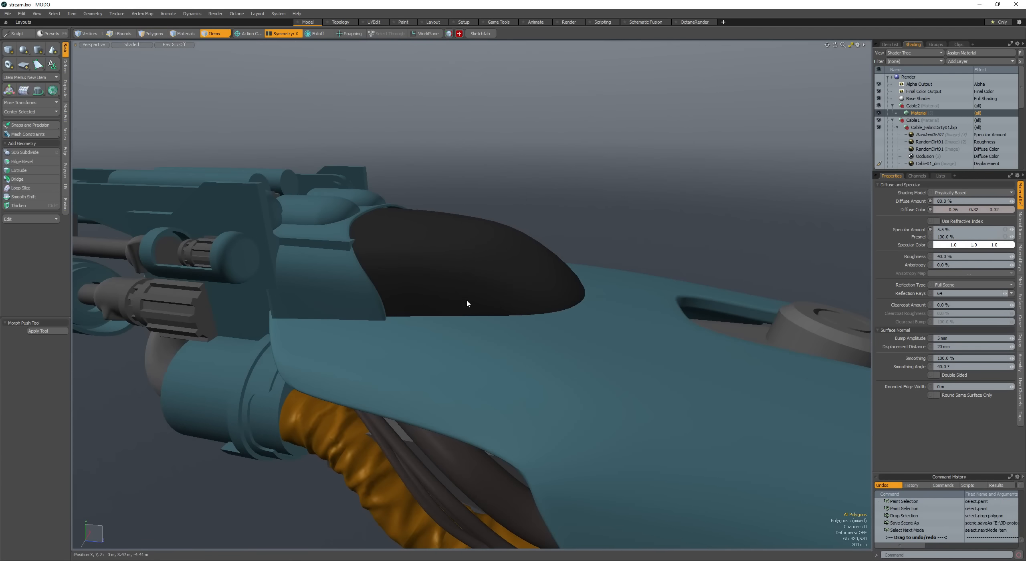
pyautogui.click(467, 303)
pyautogui.keyDown('alt'); pyautogui.moveTo(467, 304); pyautogui.dragTo(428, 308); pyautogui.keyUp('alt')
pyautogui.scroll(-3, 449, 338)
pyautogui.press('space')
pyautogui.press('l')
# Step: Thicken a pasted copy of the canopy loop into a rim strip and reposition it against the hull
pyautogui.scroll(3, 464, 335)
pyautogui.hotkey('ctrl', 't')
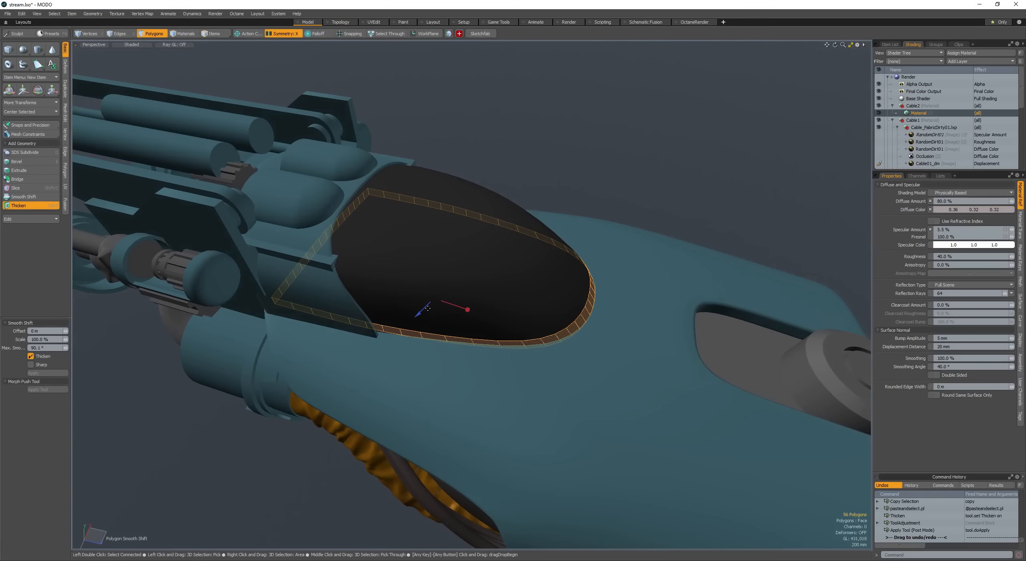
pyautogui.press('w')
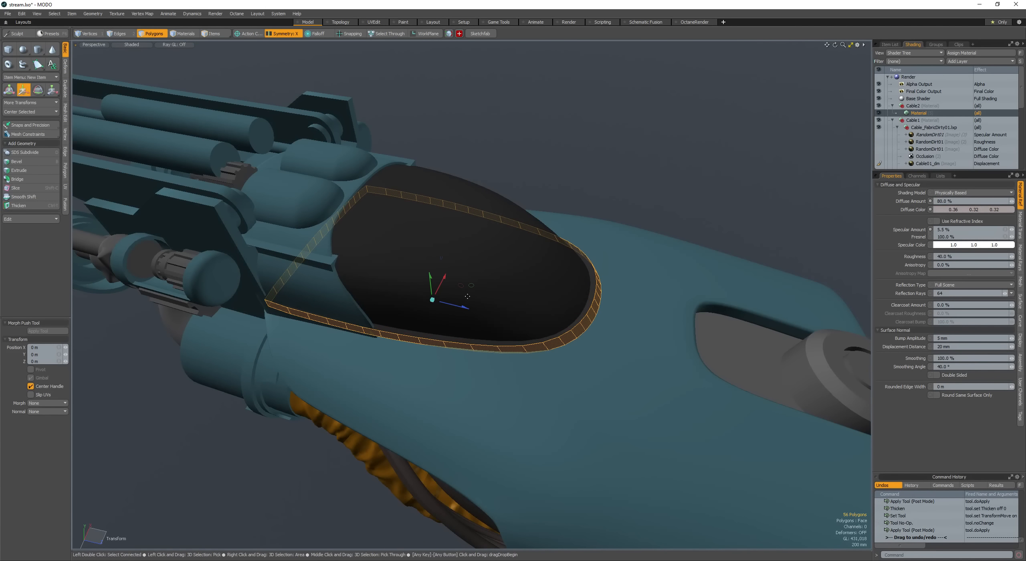
pyautogui.scroll(3, 442, 287)
pyautogui.moveTo(436, 290); pyautogui.dragTo(634, 234)
pyautogui.scroll(-2, 436, 295)
pyautogui.press('q')
pyautogui.press(']')
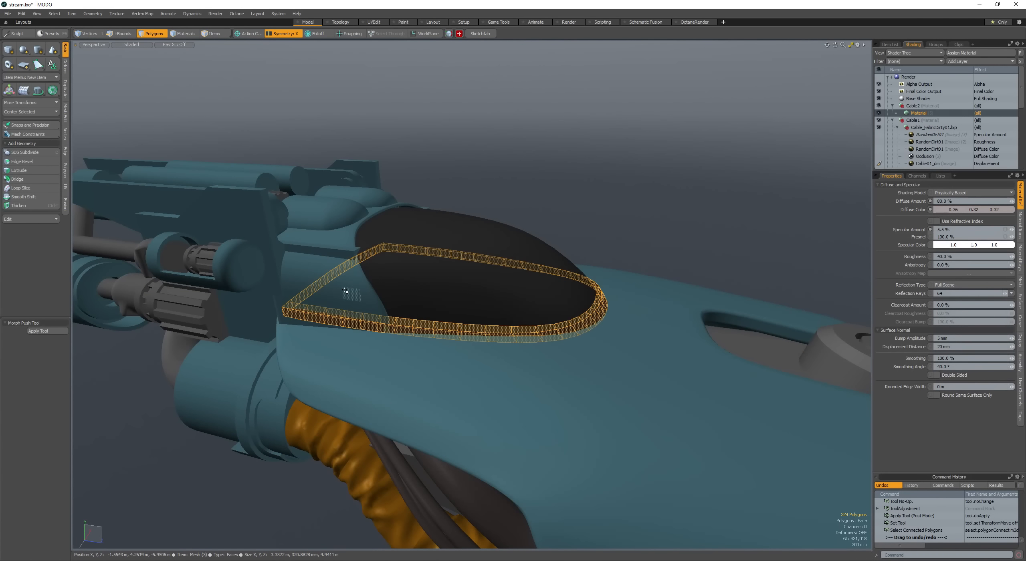
# Step: Select the connected canopy rim strip, leaving out its curved section around the nose of the glass
pyautogui.press('space')
pyautogui.click(332, 292)
pyautogui.press('space')
pyautogui.click(332, 291)
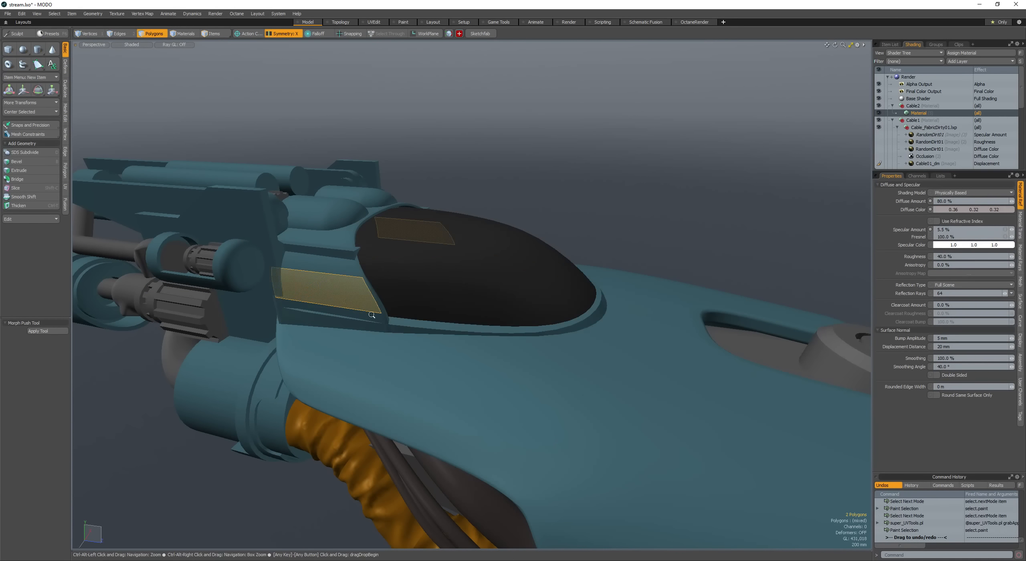
pyautogui.scroll(2, 333, 291)
pyautogui.click(437, 336)
pyautogui.keyDown('alt'); pyautogui.moveTo(376, 313); pyautogui.dragTo(411, 341); pyautogui.keyUp('alt')
pyautogui.press(']')
pyautogui.scroll(-2, 437, 336)
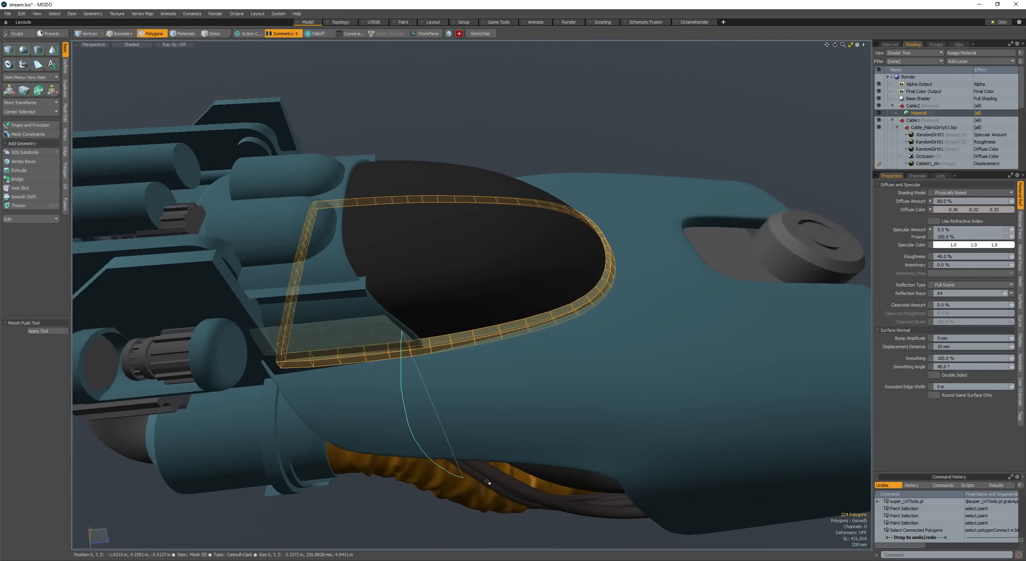
pyautogui.keyDown('ctrl'); pyautogui.moveTo(474, 82); pyautogui.dragTo(428, 86, button='middle'); pyautogui.keyUp('ctrl')
pyautogui.scroll(-2, 466, 197)
pyautogui.keyDown('alt'); pyautogui.moveTo(466, 197); pyautogui.dragTo(440, 243); pyautogui.keyUp('alt')
pyautogui.scroll(2, 465, 316)
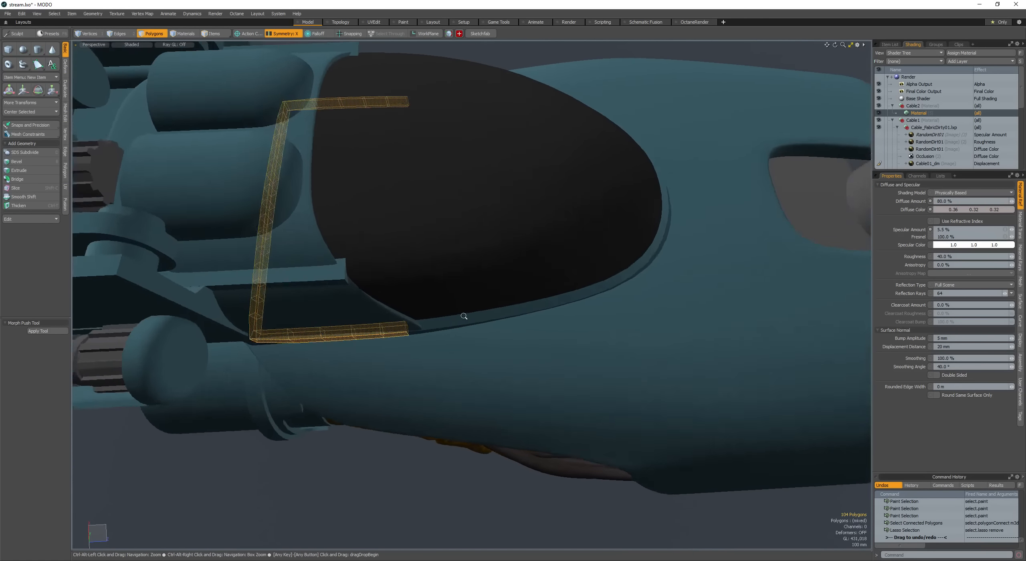
# Step: Try to shift the straight rear section of the rim 25 mm along X
pyautogui.moveTo(465, 316)
pyautogui.keyDown('alt'); pyautogui.mouseDown()
pyautogui.moveTo(440, 278)
pyautogui.moveTo(395, 253)
pyautogui.mouseUp(); pyautogui.keyUp('alt')
pyautogui.press('w')
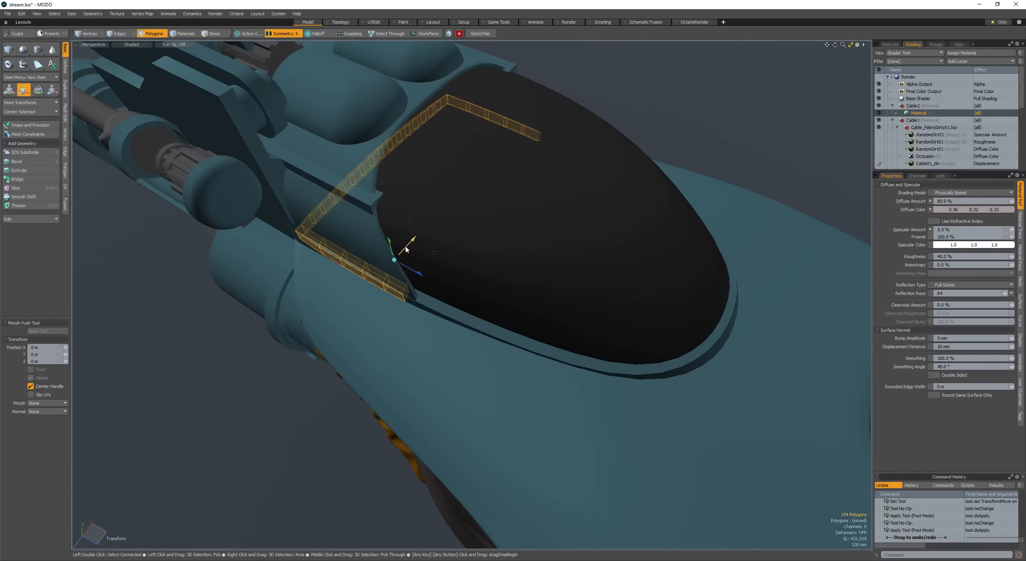
pyautogui.press('space')
pyautogui.press('r')
pyautogui.press('space')
pyautogui.press('w')
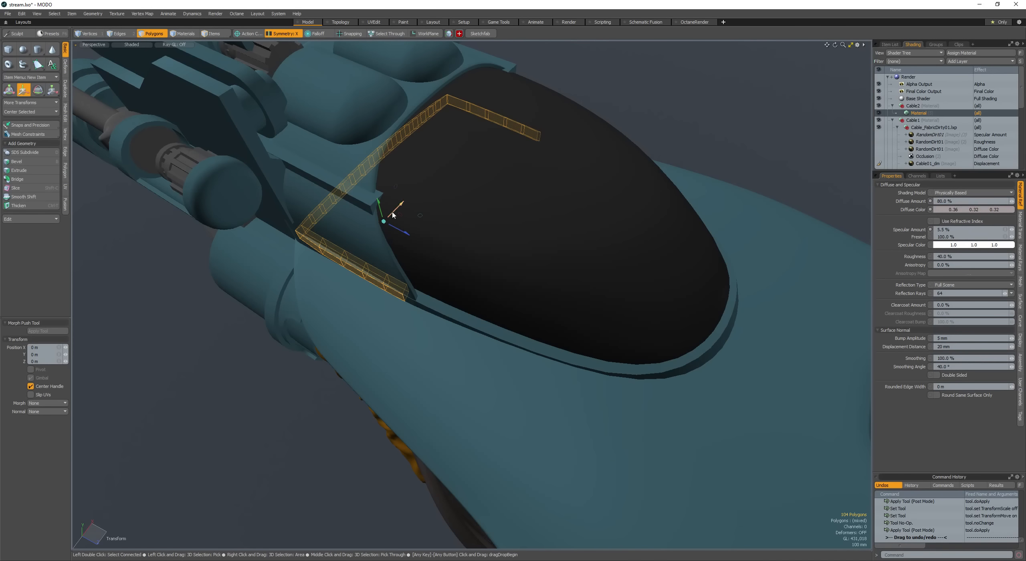
pyautogui.keyDown('alt'); pyautogui.moveTo(385, 221); pyautogui.dragTo(401, 230); pyautogui.keyUp('alt')
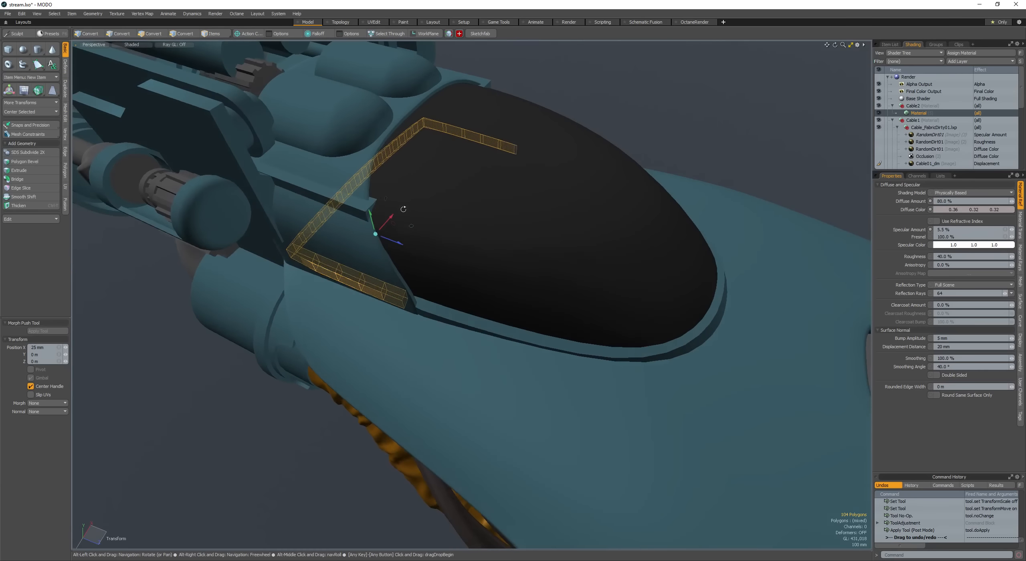
# Step: Delete the straight rear section of the canopy rim
pyautogui.press('space')
pyautogui.press('Delete')
# Step: Convert the remaining curved rim strip to a subdivision surface and apply an edge weight of 20 to its selected loop
pyautogui.doubleClick(446, 324)
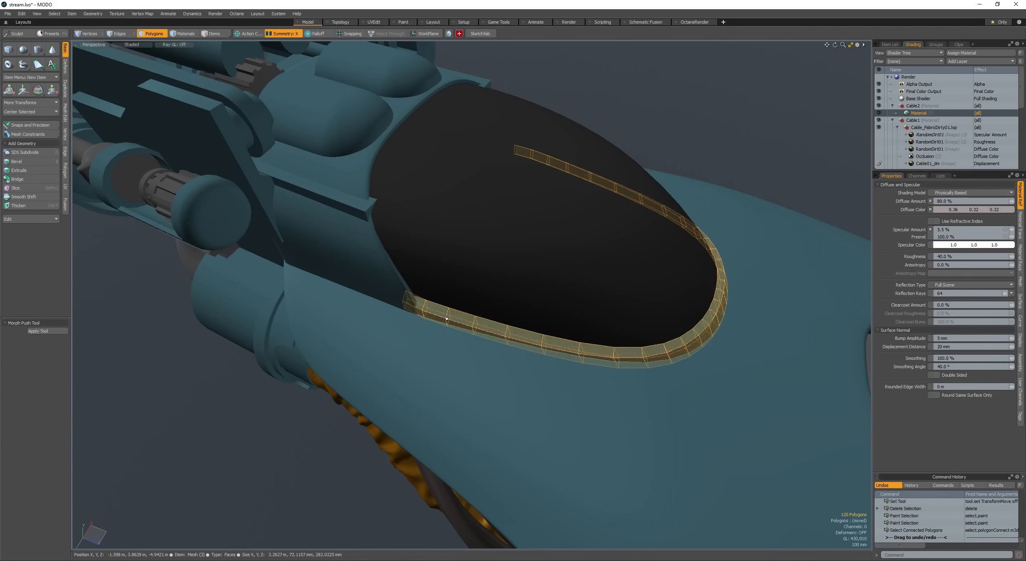
pyautogui.press('Tab')
pyautogui.moveTo(447, 325)
pyautogui.mouseDown()
pyautogui.moveTo(442, 273)
pyautogui.moveTo(412, 337)
pyautogui.mouseUp()
pyautogui.press('l')
pyautogui.hotkey('shift', 'e')
pyautogui.click(450, 304)
pyautogui.hotkey('ctrl', 'z')
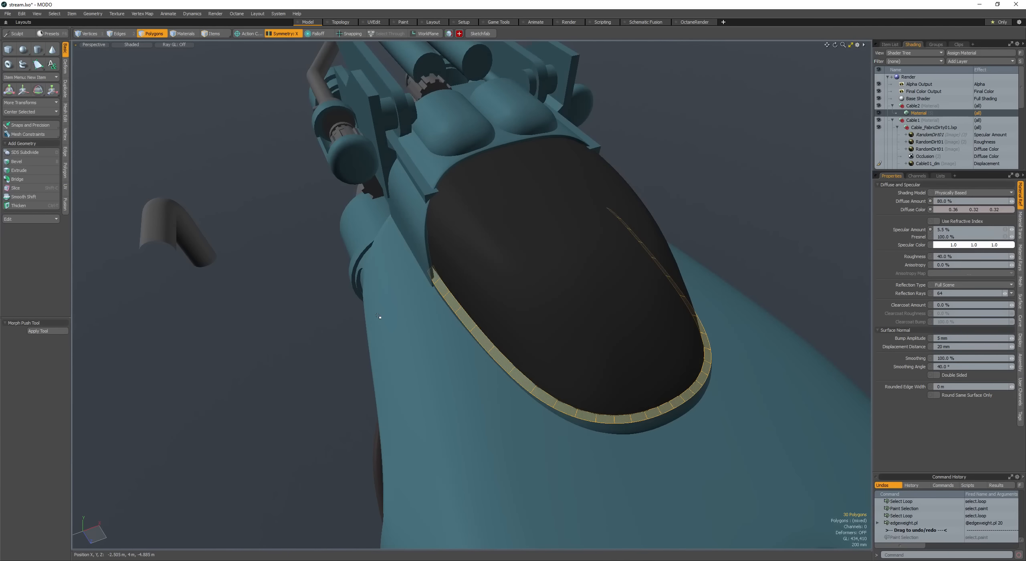
# Step: Pull the outer rim polygons at the canopy's nose corners outward to form symmetrical bumps
pyautogui.press('space')
pyautogui.keyDown('alt'); pyautogui.moveTo(378, 315); pyautogui.dragTo(471, 333); pyautogui.keyUp('alt')
pyautogui.press('space')
pyautogui.press('space')
pyautogui.click(559, 289)
pyautogui.keyDown('alt'); pyautogui.moveTo(559, 288); pyautogui.dragTo(429, 244); pyautogui.keyUp('alt')
pyautogui.moveTo(455, 324); pyautogui.dragTo(526, 229)
pyautogui.scroll(2, 470, 335)
pyautogui.keyDown('shift'); pyautogui.click(463, 348); pyautogui.keyUp('shift')
pyautogui.press('w')
pyautogui.press('space')
# Step: Adjust the end polygons of both rim bumps with the Move tool and deselect them
pyautogui.click(540, 306)
pyautogui.press('w')
pyautogui.hotkey('alt', 'a')
pyautogui.hotkey('alt', 'a')
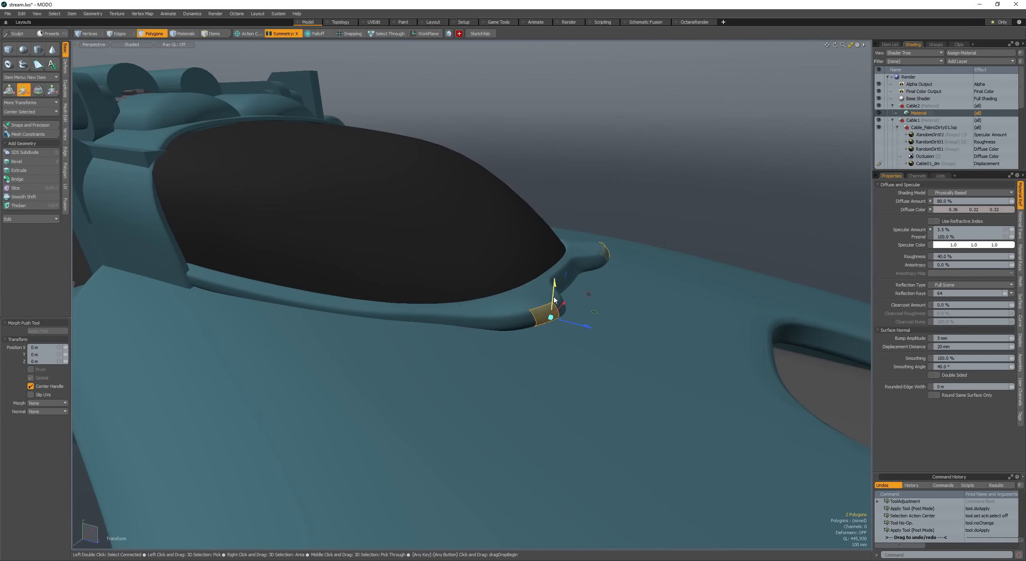
pyautogui.keyDown('alt'); pyautogui.moveTo(552, 307); pyautogui.dragTo(552, 351); pyautogui.keyUp('alt')
pyautogui.press('space')
pyautogui.press('Escape')
# Step: Select the whole main hull shell and paste a copy of it into a new mesh layer
pyautogui.scroll(-5, 552, 351)
pyautogui.keyDown('alt'); pyautogui.moveTo(461, 352); pyautogui.dragTo(474, 308); pyautogui.keyUp('alt')
pyautogui.scroll(-5, 309, 327)
pyautogui.scroll(4, 485, 337)
pyautogui.click(486, 338)
pyautogui.doubleClick(502, 333)
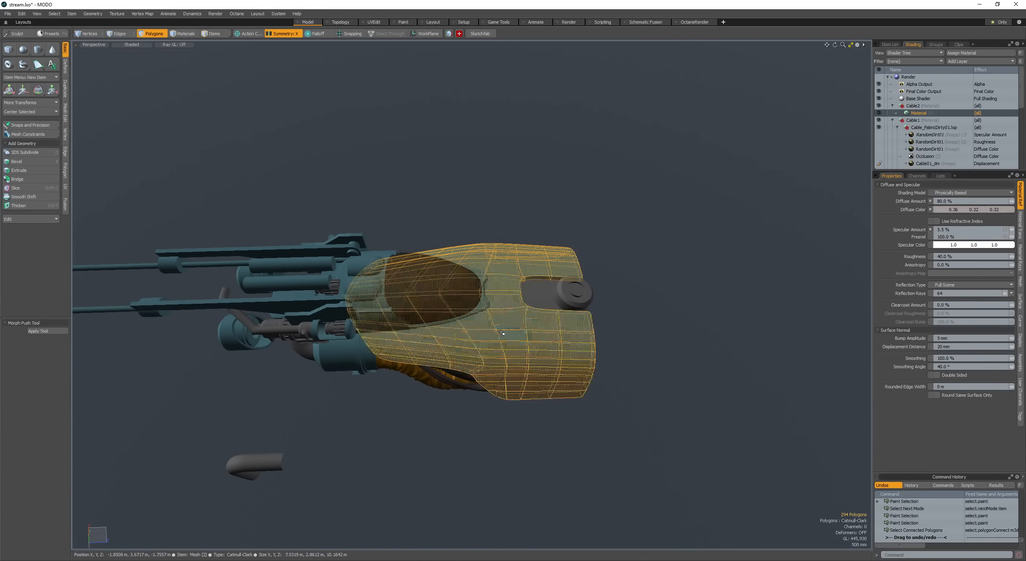
pyautogui.press('n')
pyautogui.hotkey('ctrl', 'v')
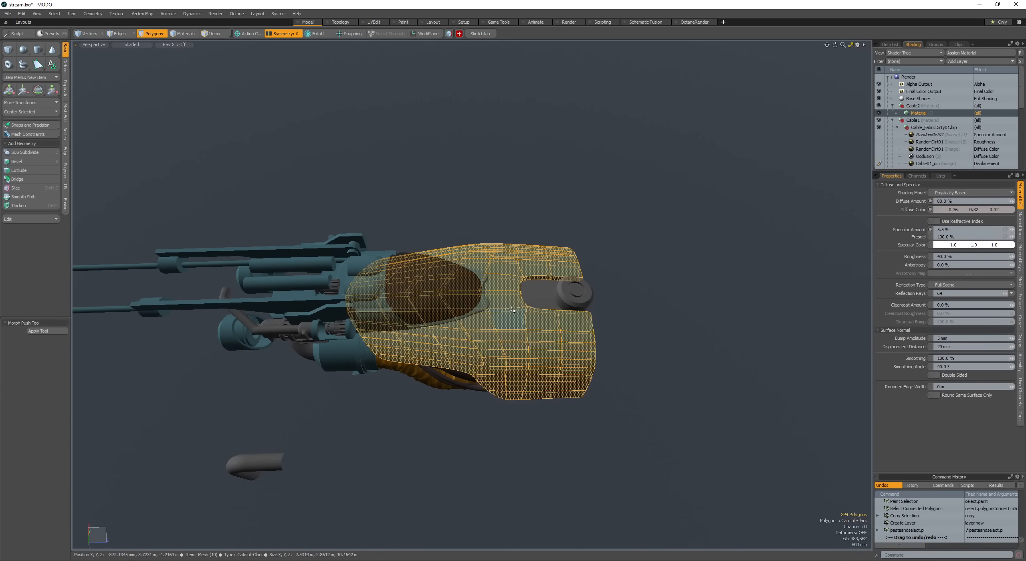
# Step: Lower the hull copy's subdivision twice, isolate it and freeze it to plain polygons
pyautogui.press('pagedown')
pyautogui.press('pagedown')
pyautogui.hotkey('shift', 'h')
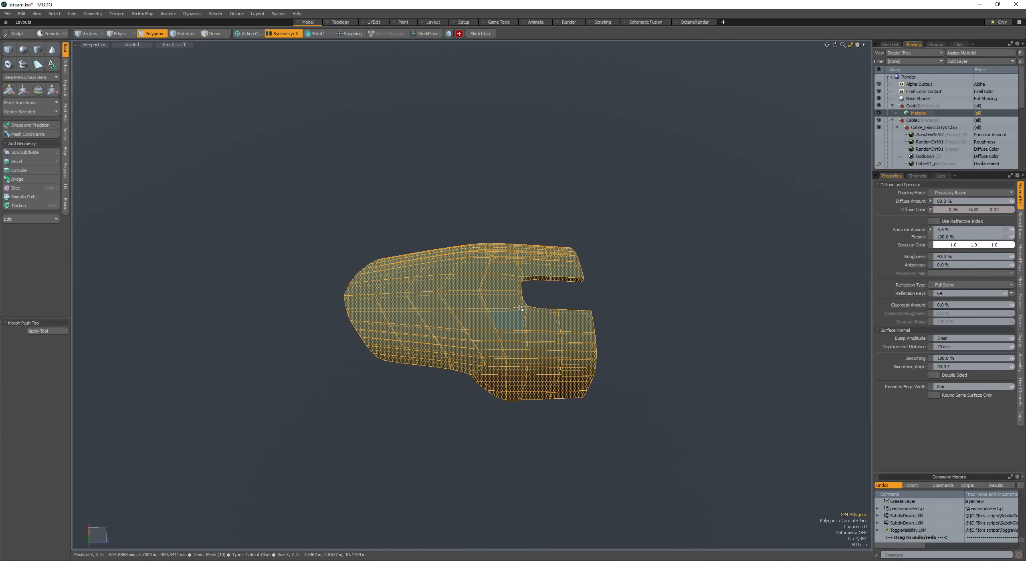
pyautogui.hotkey('shift', 'd')
pyautogui.scroll(5, 521, 308)
pyautogui.scroll(-3, 452, 339)
pyautogui.scroll(2, 278, 281)
# Step: Select the symmetrical lengthwise edge rows along the hull's upper sides, ending level with the rear cutout
pyautogui.press('space')
pyautogui.press('space')
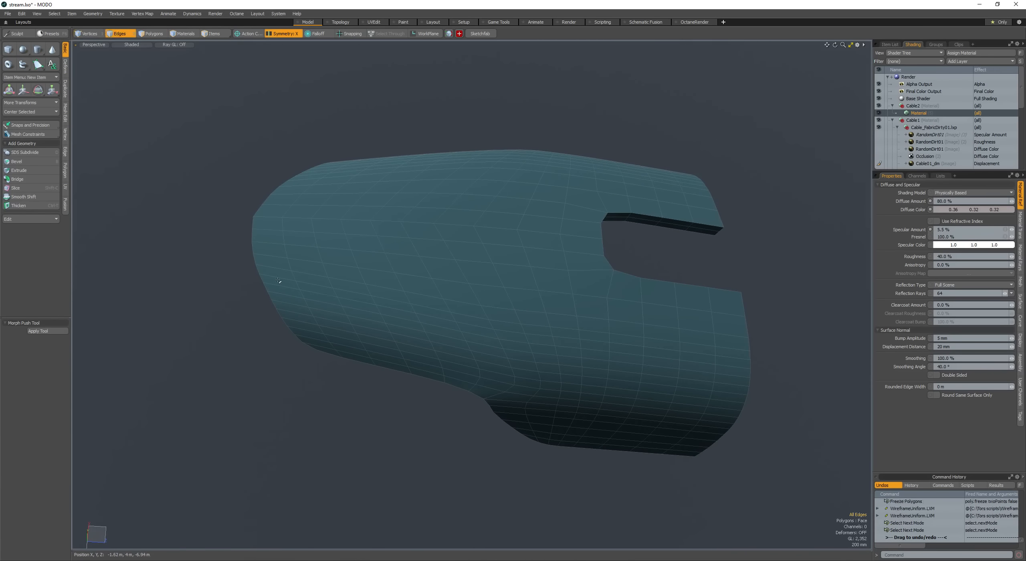
pyautogui.press('Up')
pyautogui.press('Up')
pyautogui.press('Up')
pyautogui.press('Up')
pyautogui.press('Up')
pyautogui.press('Up')
pyautogui.press('Up')
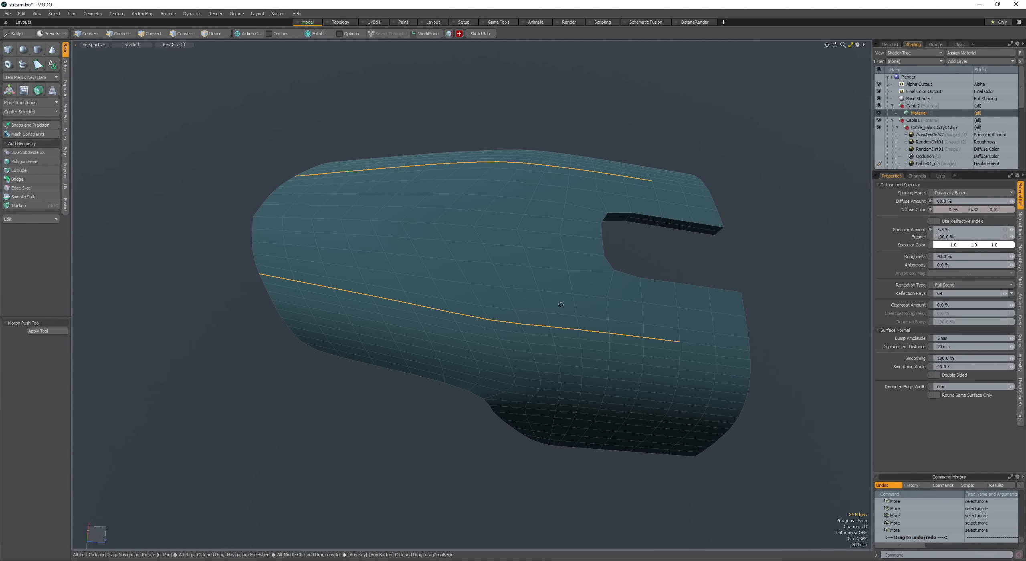
pyautogui.keyDown('alt'); pyautogui.moveTo(561, 305); pyautogui.dragTo(605, 321); pyautogui.keyUp('alt')
pyautogui.press('space')
# Step: Bevel the mirrored corner vertices beside the rear cutout with a 158 mm inset and round level 2
pyautogui.scroll(3, 605, 340)
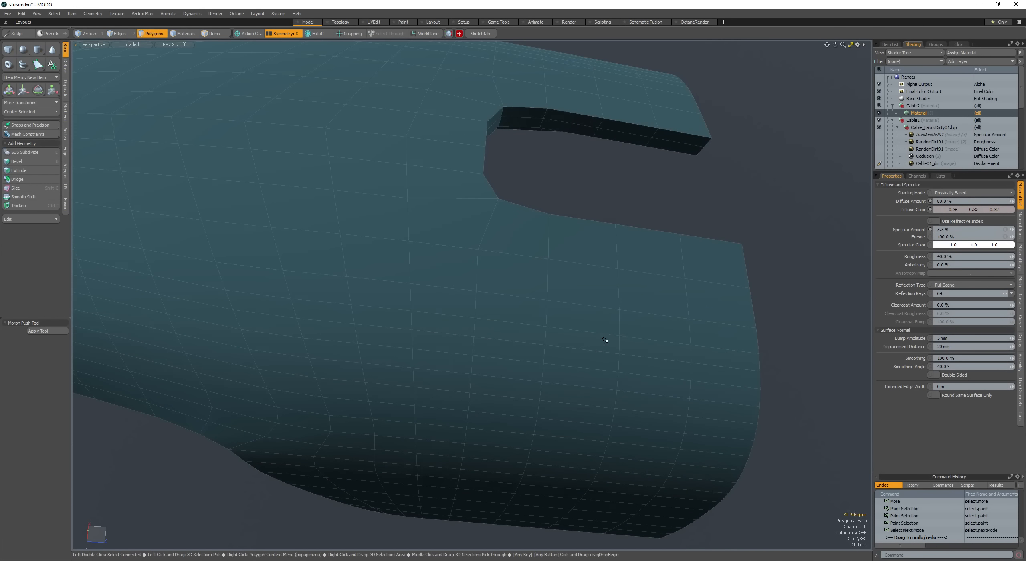
pyautogui.press('b')
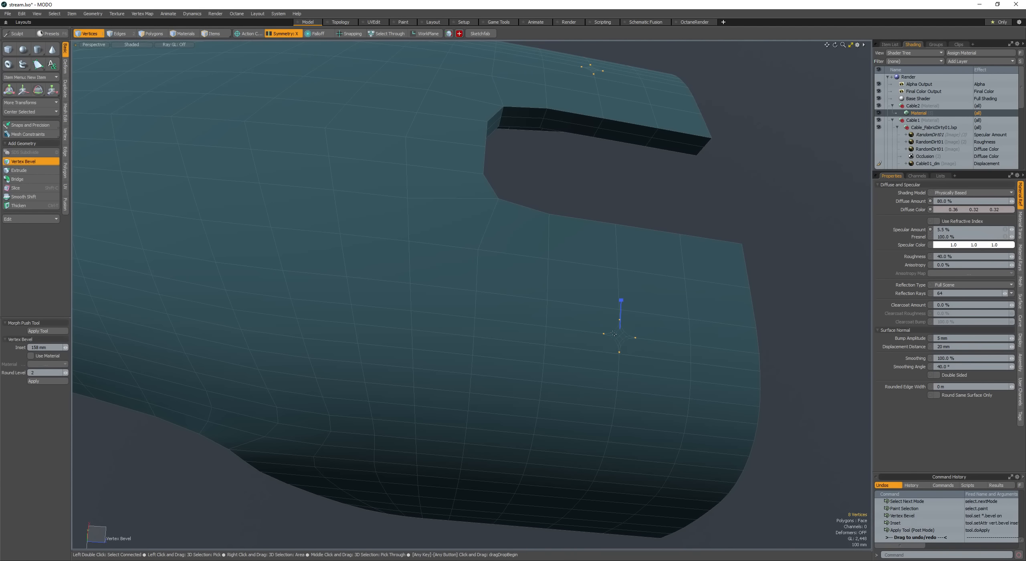
pyautogui.press('space')
# Step: Select the edge path around the rounded corner to the cutout and turn it into a pipe with QuickPipe
pyautogui.press('a')
pyautogui.scroll(8, 585, 325)
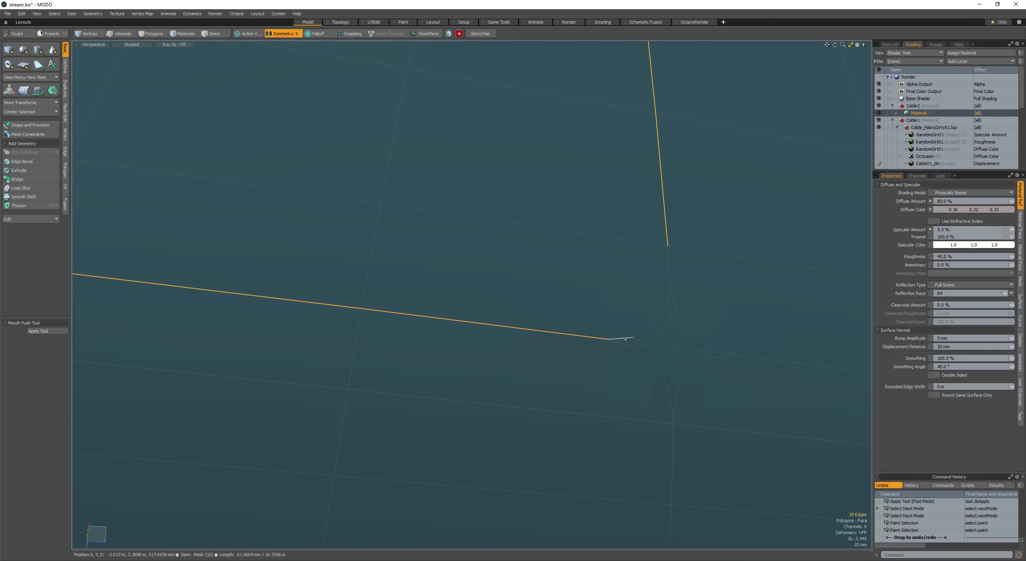
pyautogui.press('F1')
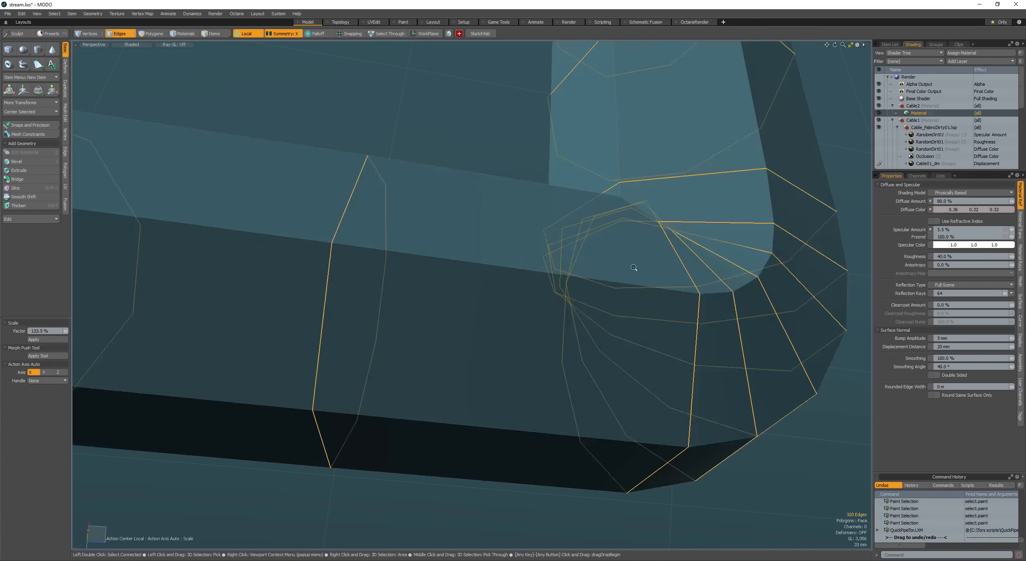
pyautogui.scroll(-5, 634, 269)
pyautogui.keyDown('alt'); pyautogui.moveTo(666, 268); pyautogui.dragTo(537, 263); pyautogui.keyUp('alt')
pyautogui.press('space')
# Step: Select a second lengthwise edge row below the first pipe on both sides of the hull
pyautogui.press('space')
pyautogui.scroll(-5, 488, 350)
pyautogui.keyDown('alt'); pyautogui.moveTo(488, 351); pyautogui.dragTo(459, 349); pyautogui.keyUp('alt')
pyautogui.press('space')
pyautogui.press('space')
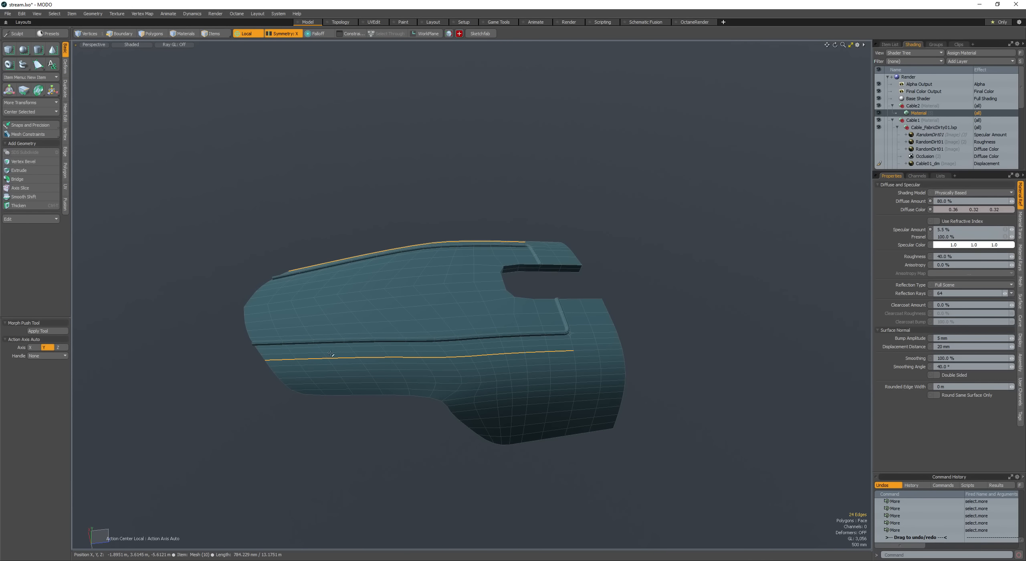
pyautogui.keyDown('alt'); pyautogui.moveTo(356, 356); pyautogui.dragTo(530, 339); pyautogui.keyUp('alt')
# Step: Round the rear corner vertex of the lower edge row and select the edges leading into it
pyautogui.scroll(3, 533, 334)
pyautogui.press('space')
pyautogui.press('space')
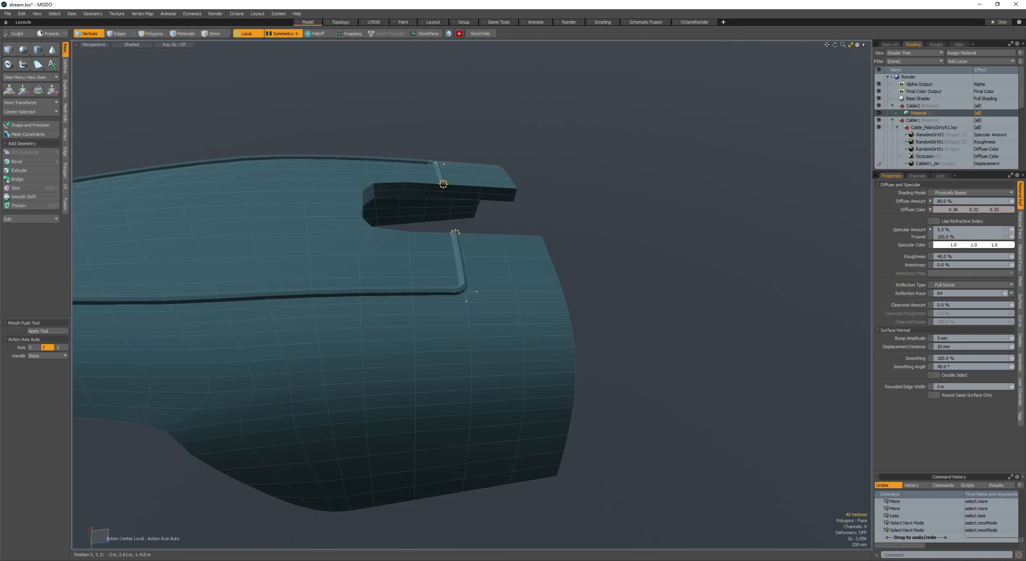
pyautogui.press('space')
pyautogui.doubleClick(522, 324)
pyautogui.scroll(3, 523, 323)
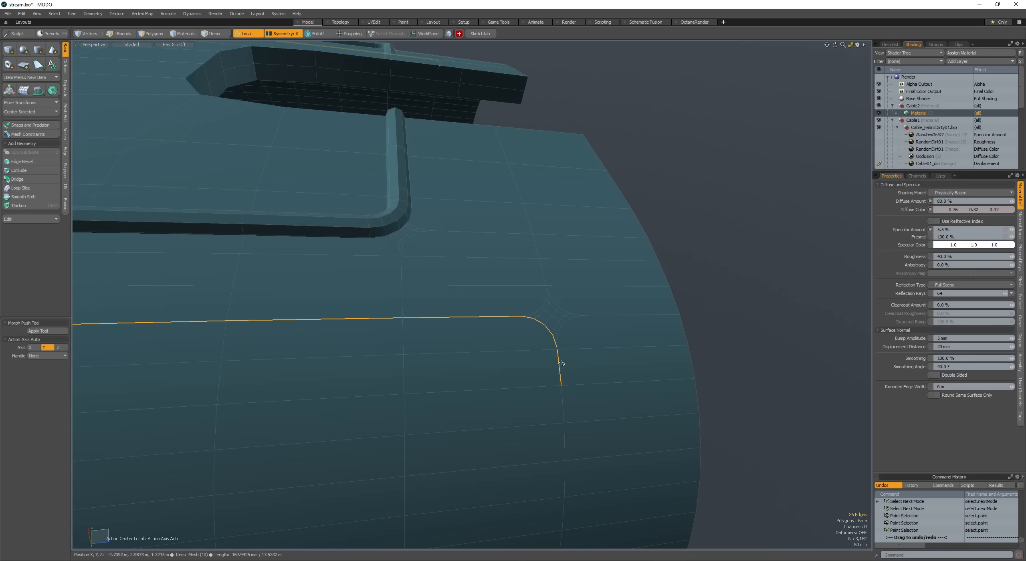
# Step: Extend the lower edge selection around its rounded corner and down the hull's rear side
pyautogui.scroll(-3, 578, 407)
pyautogui.scroll(8, 561, 352)
pyautogui.moveTo(518, 334)
pyautogui.keyDown('shift'); pyautogui.mouseDown(button='right')
pyautogui.moveTo(550, 391)
pyautogui.moveTo(593, 392)
pyautogui.mouseUp(button='right'); pyautogui.keyUp('shift')
pyautogui.scroll(-5, 546, 389)
pyautogui.keyDown('alt'); pyautogui.moveTo(449, 392); pyautogui.dragTo(548, 336); pyautogui.keyUp('alt')
pyautogui.press('Up')
pyautogui.press('Up')
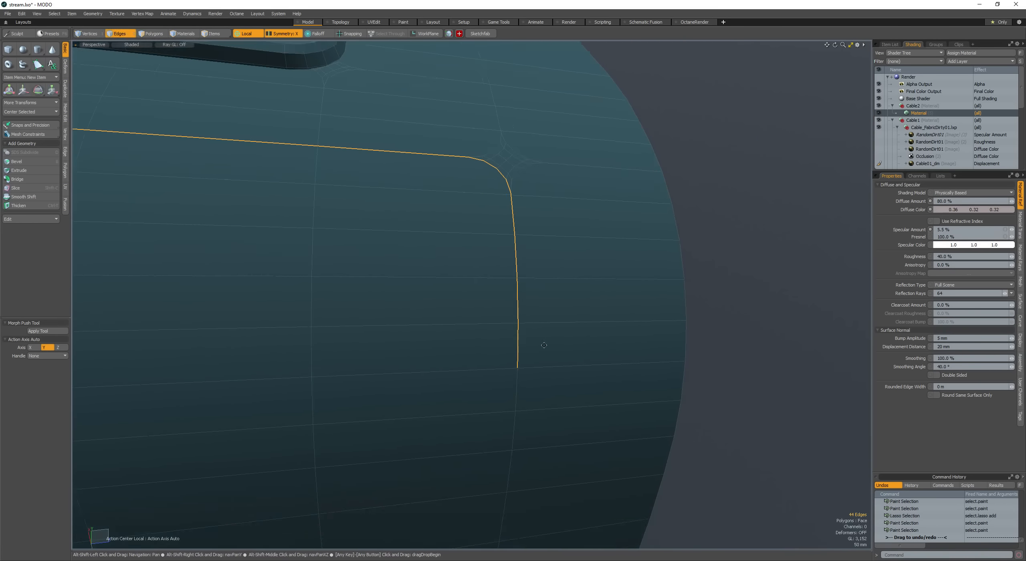
pyautogui.scroll(-5, 457, 292)
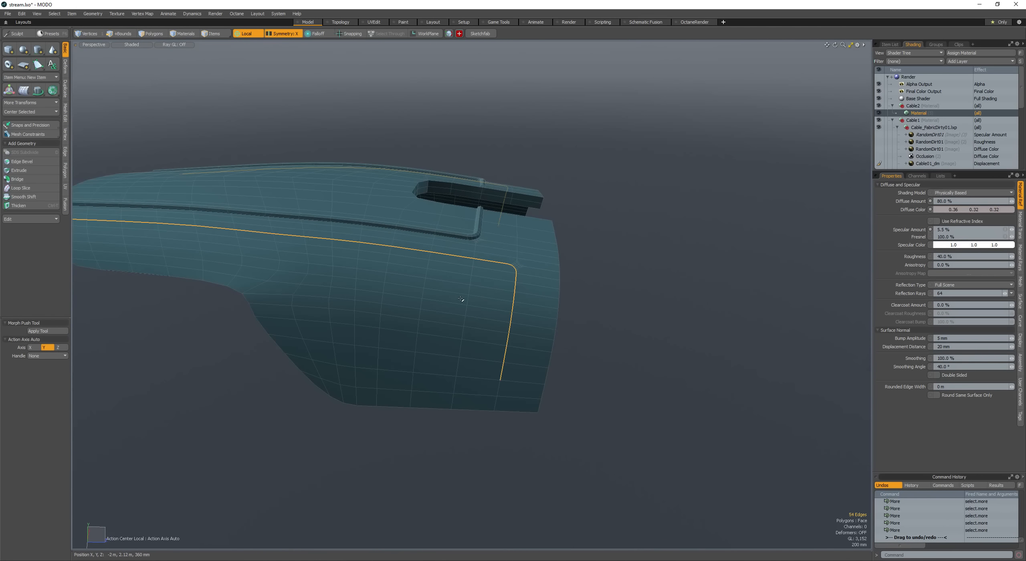
# Step: Turn the lower edge path into a pipe with QuickPipe and scale its thickness
pyautogui.hotkey('ctrl', 'shift', 'p')
pyautogui.keyDown('alt'); pyautogui.moveTo(461, 299); pyautogui.dragTo(432, 292); pyautogui.keyUp('alt')
pyautogui.scroll(3, 401, 285)
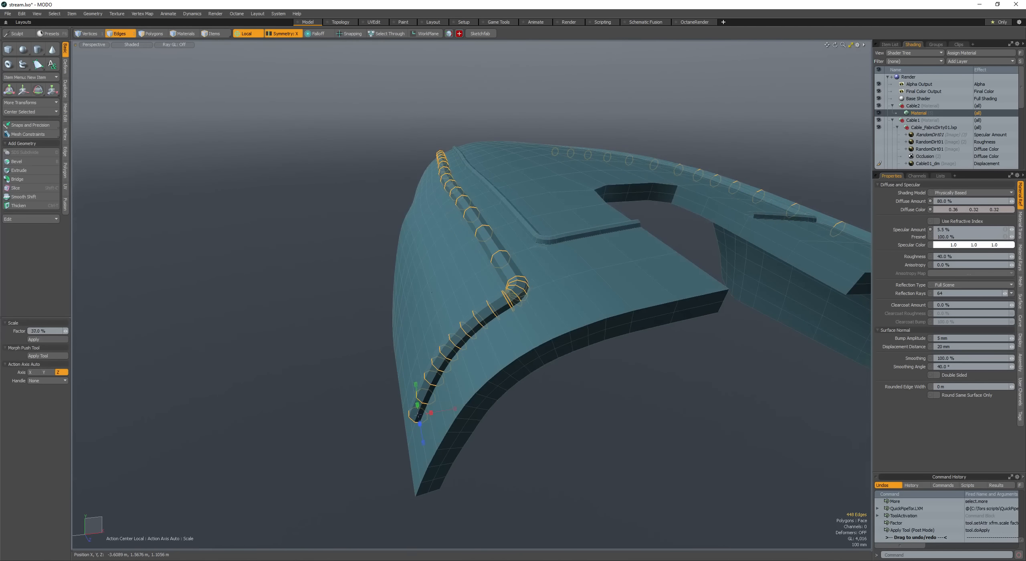
# Step: Delete the hull copy's surface, keeping only the pipes
pyautogui.press('space')
pyautogui.click(601, 291)
pyautogui.press(']')
pyautogui.press('Delete')
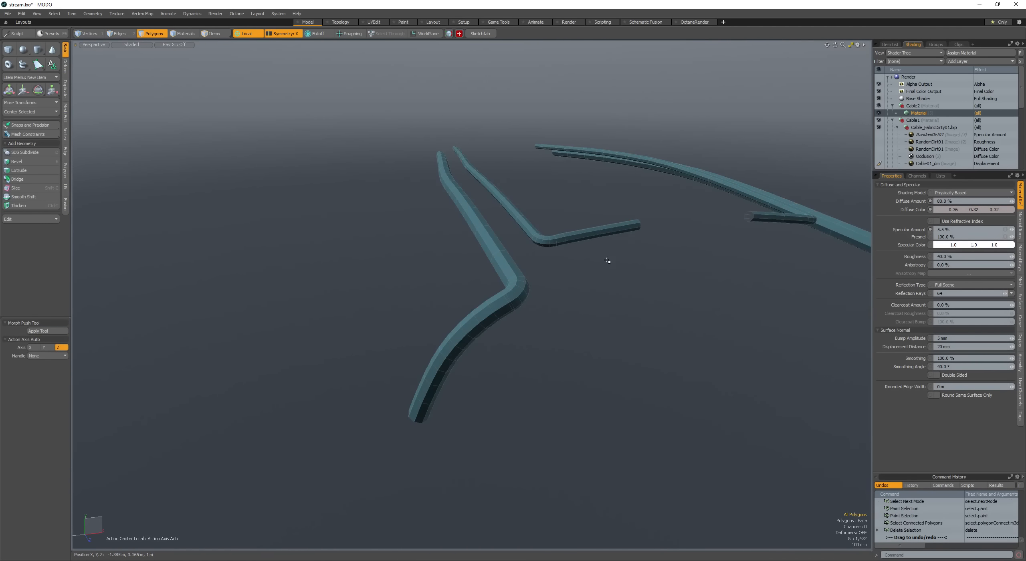
# Step: Turn off symmetry and delete the pair of pipes on one side
pyautogui.scroll(-4, 630, 217)
pyautogui.keyDown('alt'); pyautogui.moveTo(625, 220); pyautogui.dragTo(537, 318); pyautogui.keyUp('alt')
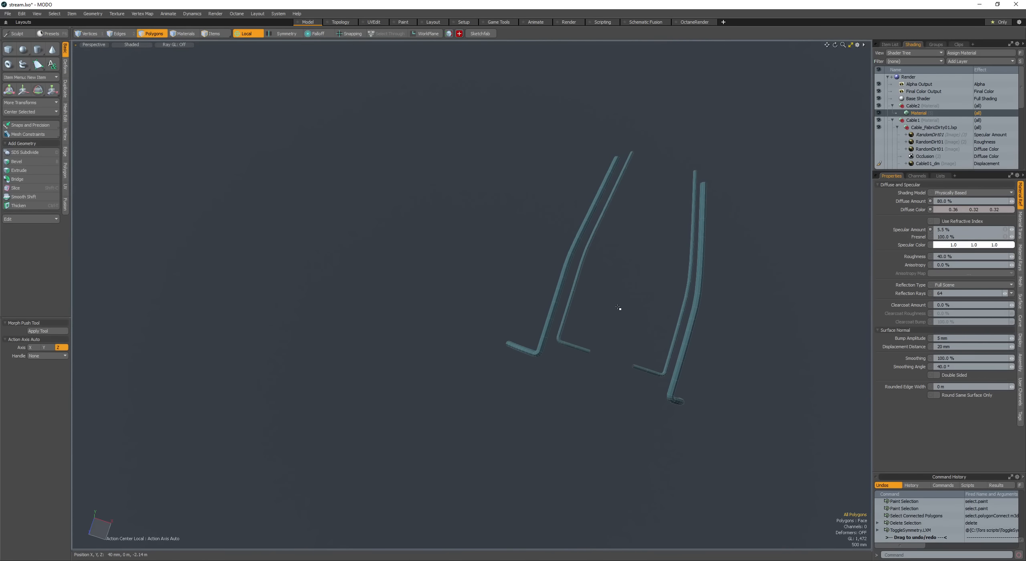
pyautogui.keyDown('shift'); pyautogui.click(705, 277); pyautogui.keyUp('shift')
pyautogui.press(']')
pyautogui.press('Delete')
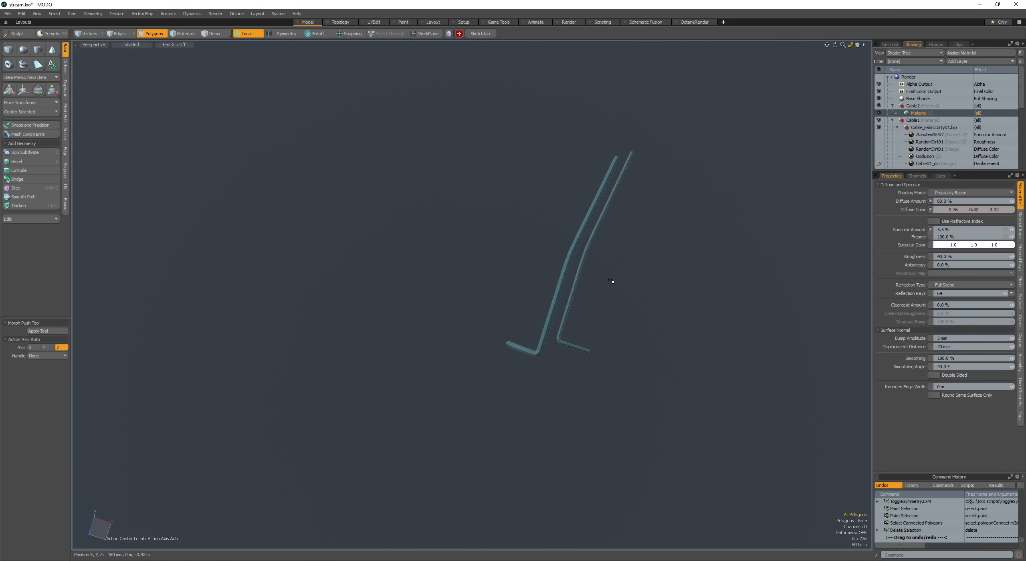
# Step: Cut the remaining pipes, bring back the full ship and paste them into the mesh of the grey side component
pyautogui.press('h')
pyautogui.keyDown('alt'); pyautogui.moveTo(612, 282); pyautogui.dragTo(641, 239); pyautogui.keyUp('alt')
pyautogui.keyDown('ctrl'); pyautogui.keyDown('alt'); pyautogui.moveTo(545, 254); pyautogui.dragTo(561, 250); pyautogui.keyUp('alt'); pyautogui.keyUp('ctrl')
pyautogui.keyDown('alt'); pyautogui.moveTo(561, 251); pyautogui.dragTo(541, 209); pyautogui.keyUp('alt')
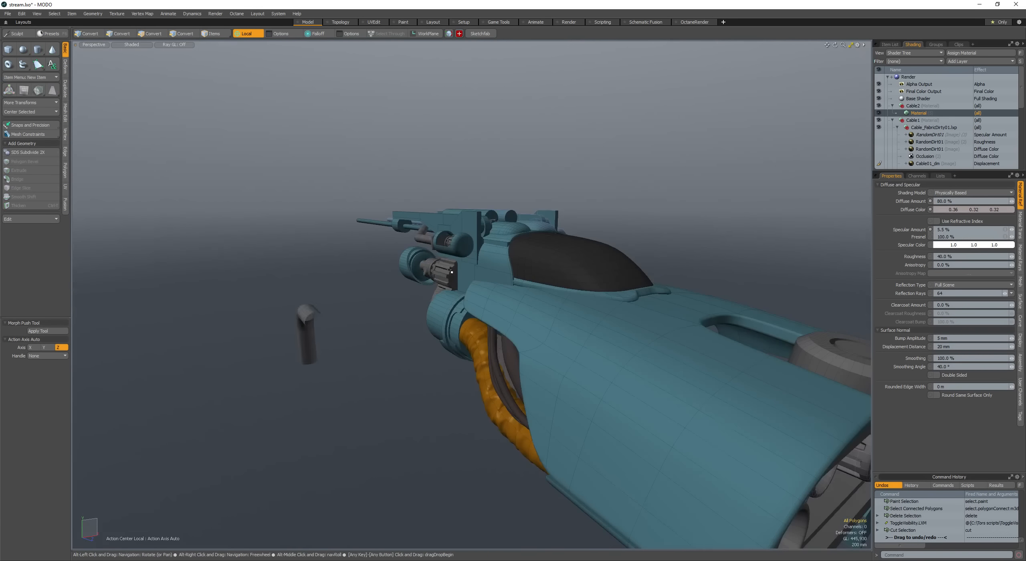
pyautogui.press('space')
pyautogui.click(446, 274)
pyautogui.press('space')
pyautogui.hotkey('ctrl', 'v')
# Step: Convert both hull trim pipes to Catmull-Clark subdivision surfaces and clear the selection
pyautogui.keyDown('alt'); pyautogui.moveTo(457, 252); pyautogui.dragTo(523, 390); pyautogui.keyUp('alt')
pyautogui.press('w')
pyautogui.press('space')
pyautogui.doubleClick(571, 340)
pyautogui.hotkey('shift', 'Tab')
pyautogui.doubleClick(620, 337)
pyautogui.hotkey('shift', 'Tab')
pyautogui.scroll(-3, 523, 389)
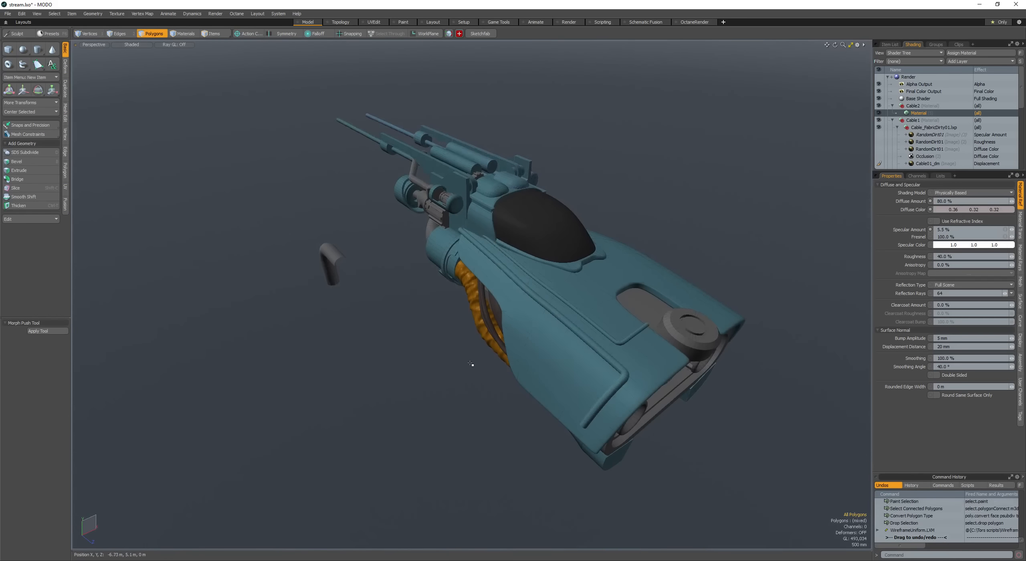
pyautogui.scroll(4, 471, 363)
pyautogui.keyDown('alt'); pyautogui.moveTo(471, 364); pyautogui.dragTo(561, 336); pyautogui.keyUp('alt')
pyautogui.scroll(-4, 591, 337)
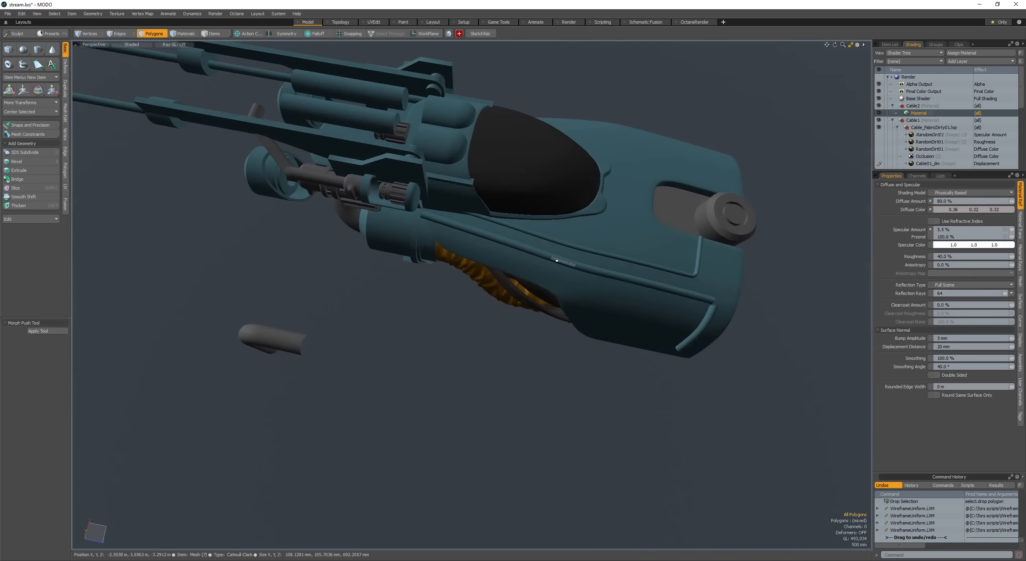
# Step: Lasso-select the front end section of the upper hull trim pipe and move it to adjust its placement
pyautogui.keyDown('ctrl'); pyautogui.moveTo(735, 167); pyautogui.dragTo(677, 171, button='right'); pyautogui.keyUp('ctrl')
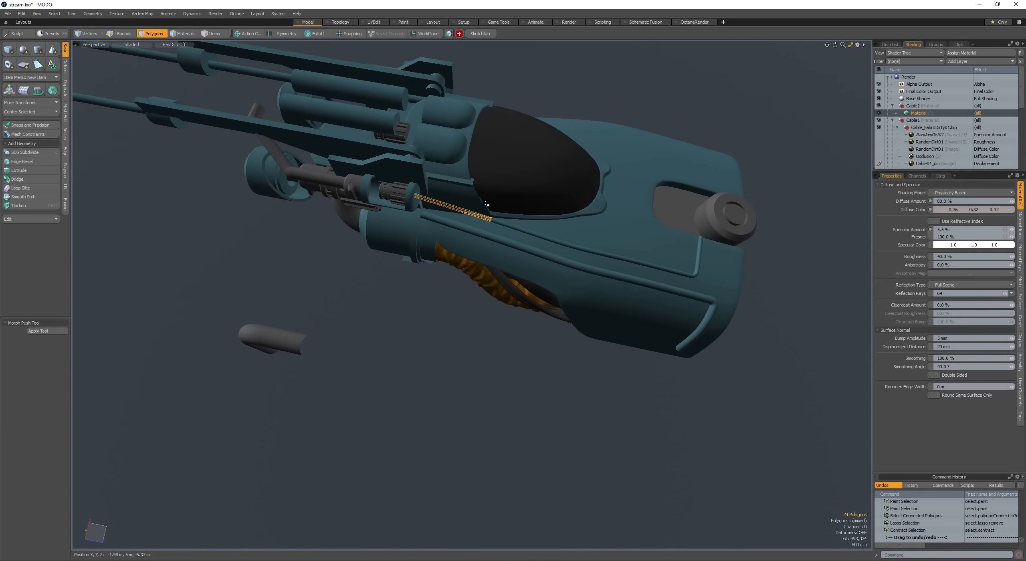
pyautogui.scroll(5, 495, 219)
pyautogui.press('w')
pyautogui.moveTo(525, 227); pyautogui.dragTo(515, 273)
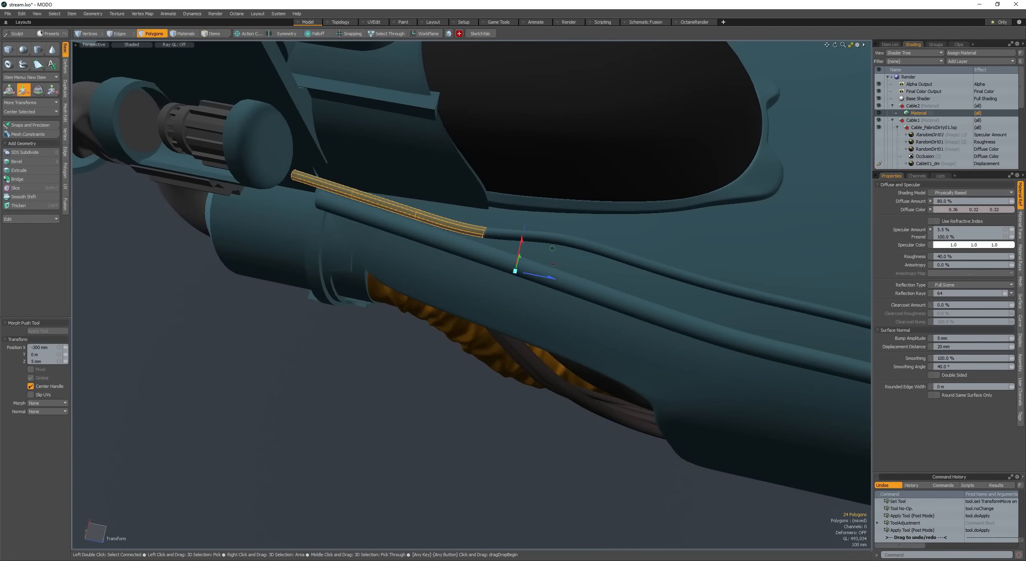
pyautogui.press('space')
pyautogui.press('space')
# Step: Refine the position of the selected pipe end where it meets the side engine housing
pyautogui.scroll(-4, 517, 241)
pyautogui.keyDown('alt'); pyautogui.moveTo(364, 285); pyautogui.dragTo(392, 287); pyautogui.keyUp('alt')
pyautogui.scroll(3, 471, 251)
pyautogui.press('space')
pyautogui.press('space')
pyautogui.scroll(4, 471, 250)
pyautogui.press('w')
pyautogui.scroll(-4, 481, 273)
pyautogui.press('space')
pyautogui.press('space')
pyautogui.press('space')
pyautogui.press('space')
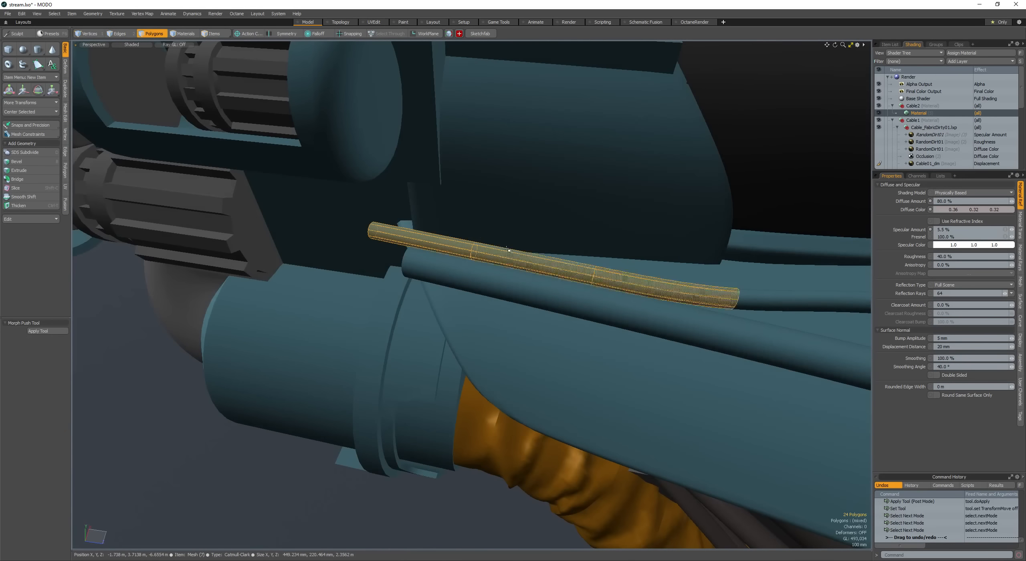
pyautogui.keyDown('alt'); pyautogui.moveTo(521, 272); pyautogui.dragTo(481, 313); pyautogui.keyUp('alt')
pyautogui.scroll(-3, 487, 290)
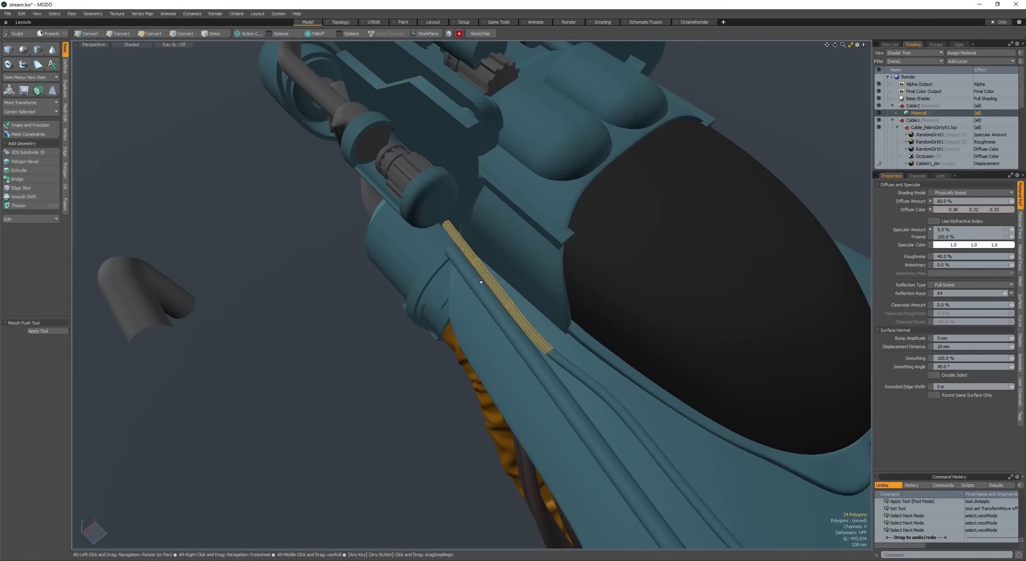
# Step: Create a small box over the rear end of the trim pipe, beside the recess around the round grey part
pyautogui.scroll(3, 572, 359)
pyautogui.press('l')
pyautogui.moveTo(573, 359)
pyautogui.mouseDown()
pyautogui.moveTo(585, 369)
pyautogui.moveTo(441, 350)
pyautogui.moveTo(533, 316)
pyautogui.moveTo(505, 309)
pyautogui.mouseUp()
pyautogui.click(440, 350)
pyautogui.keyDown('alt'); pyautogui.moveTo(561, 297); pyautogui.dragTo(513, 272); pyautogui.keyUp('alt')
pyautogui.moveTo(449, 321)
pyautogui.keyDown('ctrl'); pyautogui.keyDown('alt'); pyautogui.mouseDown()
pyautogui.moveTo(491, 332)
pyautogui.moveTo(541, 318)
pyautogui.moveTo(533, 287)
pyautogui.moveTo(517, 277)
pyautogui.mouseUp(); pyautogui.keyUp('alt'); pyautogui.keyUp('ctrl')
pyautogui.press('space')
pyautogui.scroll(5, 494, 284)
pyautogui.press('space')
pyautogui.click(9, 50)
pyautogui.keyDown('alt'); pyautogui.moveTo(513, 277); pyautogui.dragTo(461, 314); pyautogui.keyUp('alt')
pyautogui.scroll(-2, 461, 316)
pyautogui.press('space')
# Step: Slice the box across its top and bevel the half facing the recess upward to make a stepped bracket
pyautogui.click(486, 305)
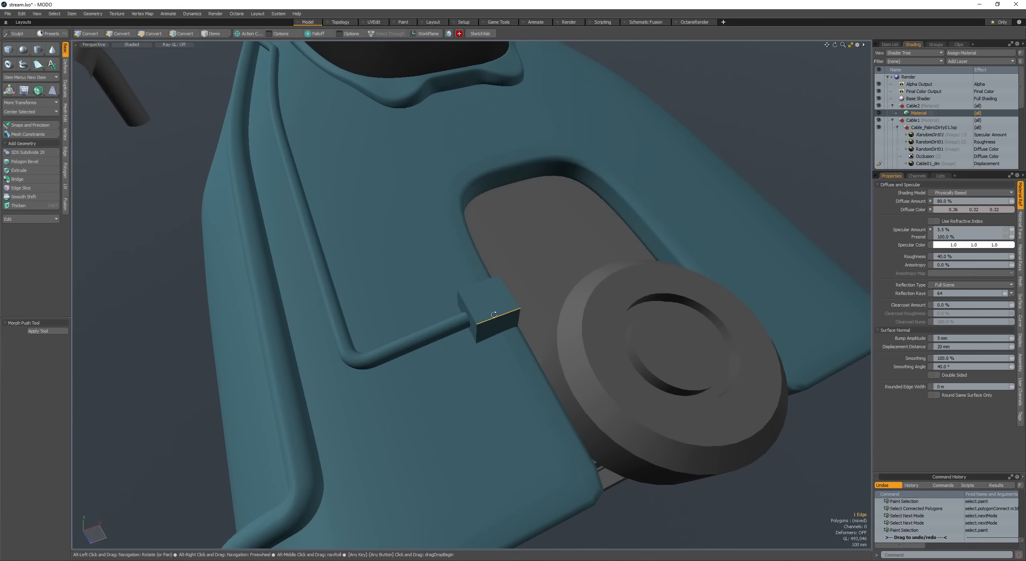
pyautogui.hotkey('alt', 'c')
pyautogui.click(495, 315)
pyautogui.press('space')
pyautogui.press('space')
pyautogui.click(499, 297)
pyautogui.press('b')
pyautogui.click(497, 299)
pyautogui.keyDown('alt'); pyautogui.moveTo(485, 301); pyautogui.dragTo(569, 240); pyautogui.keyUp('alt')
pyautogui.press('space')
pyautogui.press('space')
pyautogui.press('space')
# Step: Move one short top edge of the bracket's raised part inward to form a sloped side
pyautogui.scroll(3, 477, 257)
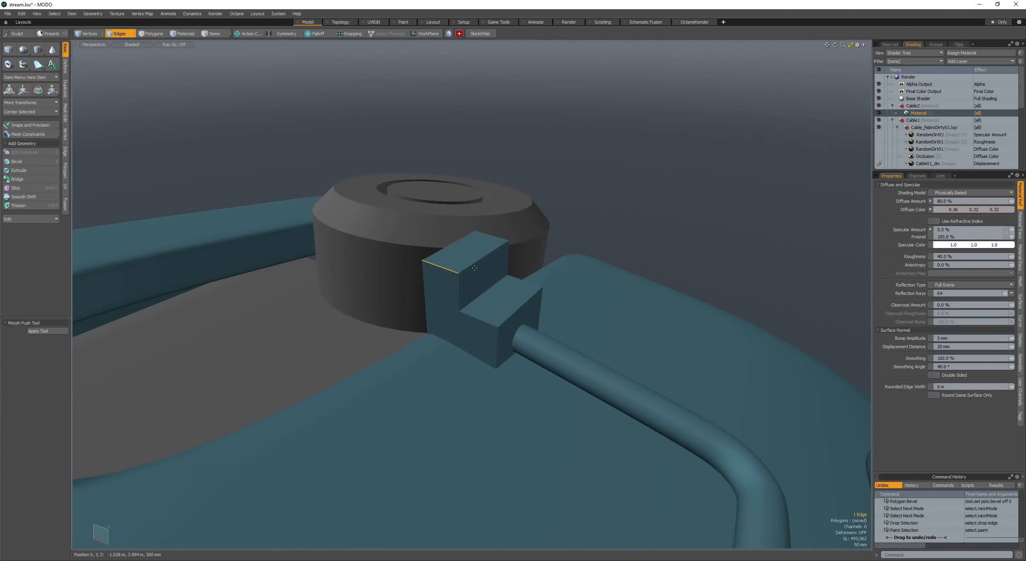
pyautogui.keyDown('alt'); pyautogui.moveTo(501, 248); pyautogui.dragTo(461, 261); pyautogui.keyUp('alt')
pyautogui.press('w')
pyautogui.press('space')
pyautogui.click(458, 257)
pyautogui.press('space')
# Step: Move the bracket's faces to refine its proportions and fit it against the pipe end and recess edge
pyautogui.press('space')
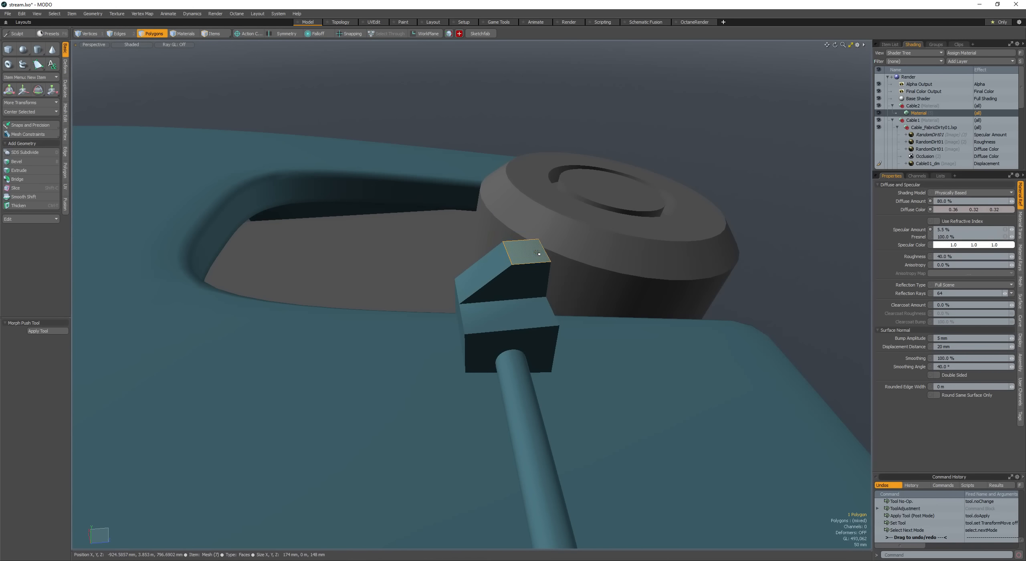
pyautogui.press('space')
pyautogui.keyDown('alt'); pyautogui.moveTo(524, 216); pyautogui.dragTo(446, 377); pyautogui.keyUp('alt')
pyautogui.doubleClick(432, 340)
pyautogui.press('w')
pyautogui.press('space')
pyautogui.doubleClick(441, 331)
pyautogui.press('w')
pyautogui.moveTo(424, 345); pyautogui.dragTo(384, 356)
pyautogui.keyDown('alt'); pyautogui.moveTo(384, 355); pyautogui.dragTo(446, 314); pyautogui.keyUp('alt')
pyautogui.moveTo(446, 312); pyautogui.dragTo(440, 312)
pyautogui.keyDown('alt'); pyautogui.moveTo(440, 312); pyautogui.dragTo(483, 338); pyautogui.keyUp('alt')
# Step: Loop-slice the bracket through its middle at 50%, in line with the pipe
pyautogui.press('space')
pyautogui.press('2')
pyautogui.hotkey('alt', 'c')
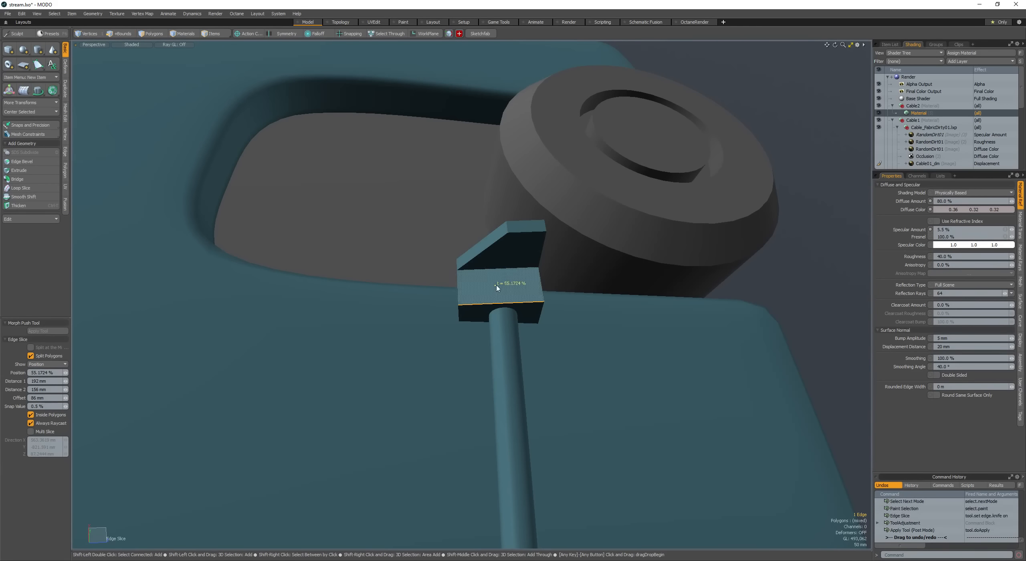
pyautogui.hotkey('shift', 'Down')
pyautogui.press('space')
pyautogui.press('space')
pyautogui.press('space')
pyautogui.press('space')
pyautogui.click(480, 304)
pyautogui.hotkey('alt', 'c')
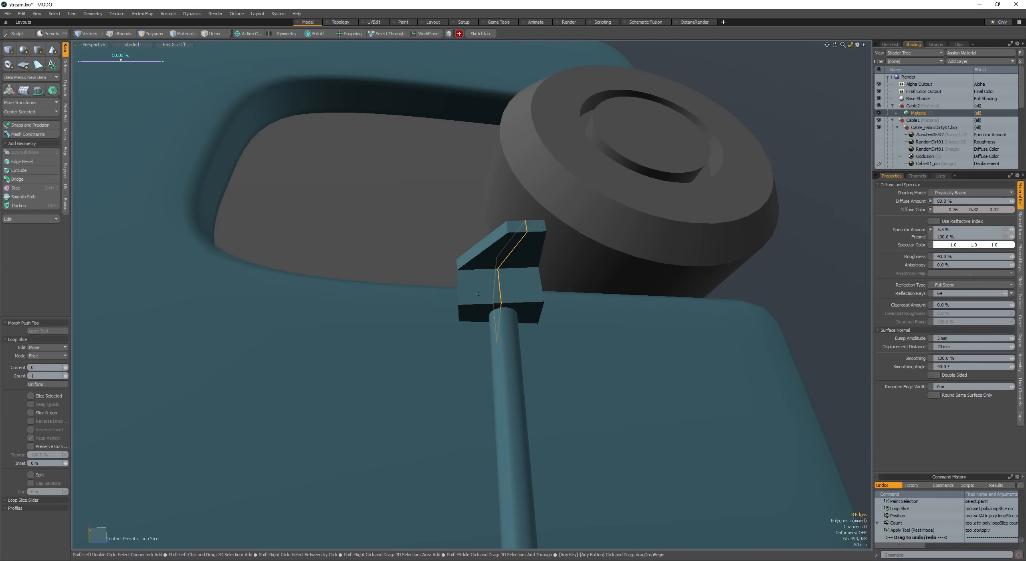
pyautogui.press('space')
# Step: Bevel the bracket's middle loop into two parallel loops and run the Hardenbox script to round the bracket
pyautogui.keyDown('alt'); pyautogui.moveTo(479, 304); pyautogui.dragTo(447, 285); pyautogui.keyUp('alt')
pyautogui.press('b')
pyautogui.press('space')
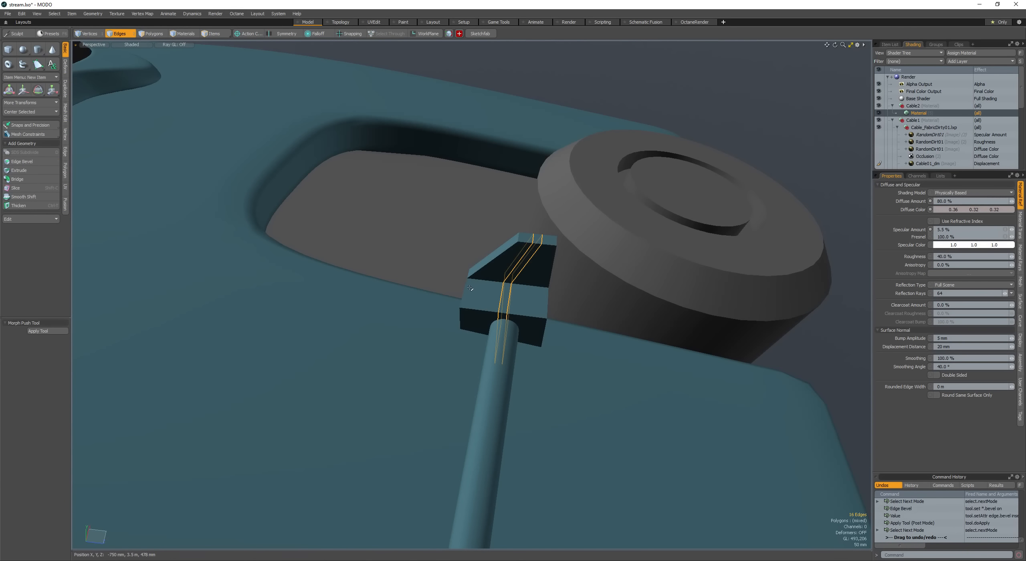
pyautogui.press('space')
pyautogui.click(479, 290)
pyautogui.hotkey('shift', 'h')
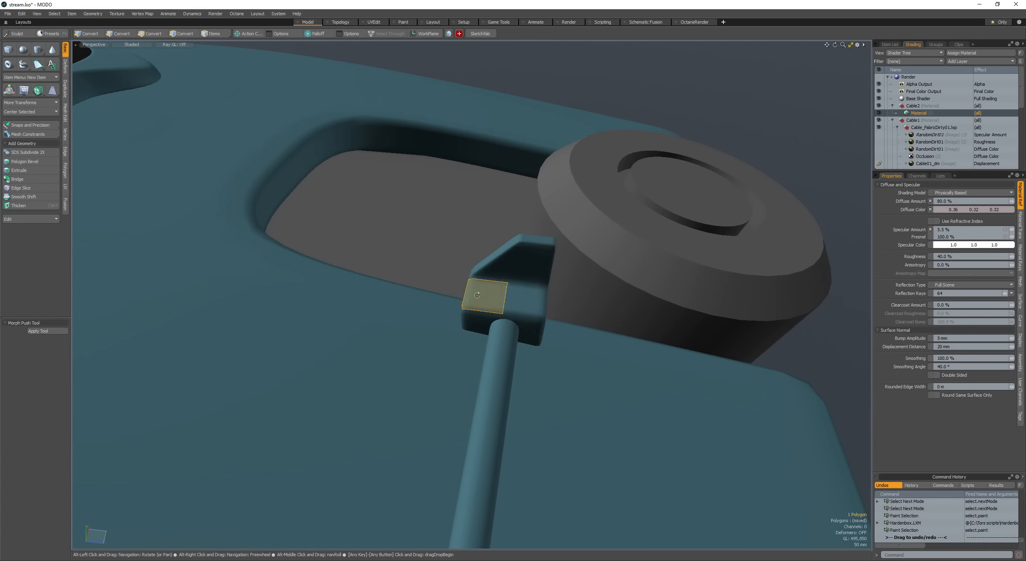
# Step: Select the entire rounded bracket, then rotate and move it to line up with the trim pipe and hull
pyautogui.scroll(-3, 475, 295)
pyautogui.keyDown('alt'); pyautogui.moveTo(476, 295); pyautogui.dragTo(533, 306); pyautogui.keyUp('alt')
pyautogui.scroll(5, 524, 337)
pyautogui.doubleClick(526, 340)
pyautogui.press('e')
pyautogui.press('w')
pyautogui.press('space')
pyautogui.press('space')
pyautogui.press('space')
# Step: Adjust the bracket's upper edge with the Selection action center and set its edge weight to 0
pyautogui.click(637, 227)
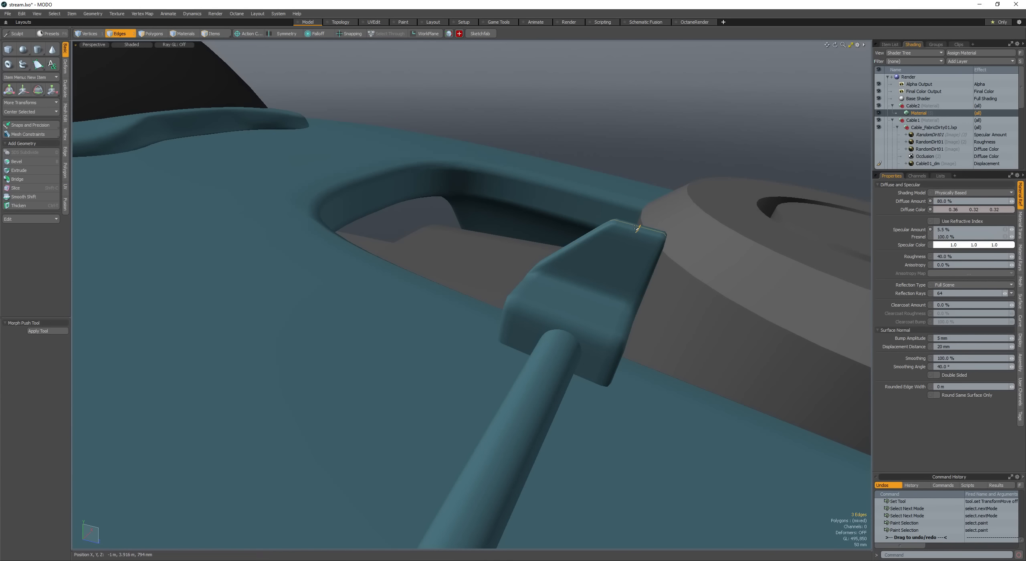
pyautogui.press('w')
pyautogui.keyDown('alt'); pyautogui.moveTo(637, 230); pyautogui.dragTo(615, 222); pyautogui.keyUp('alt')
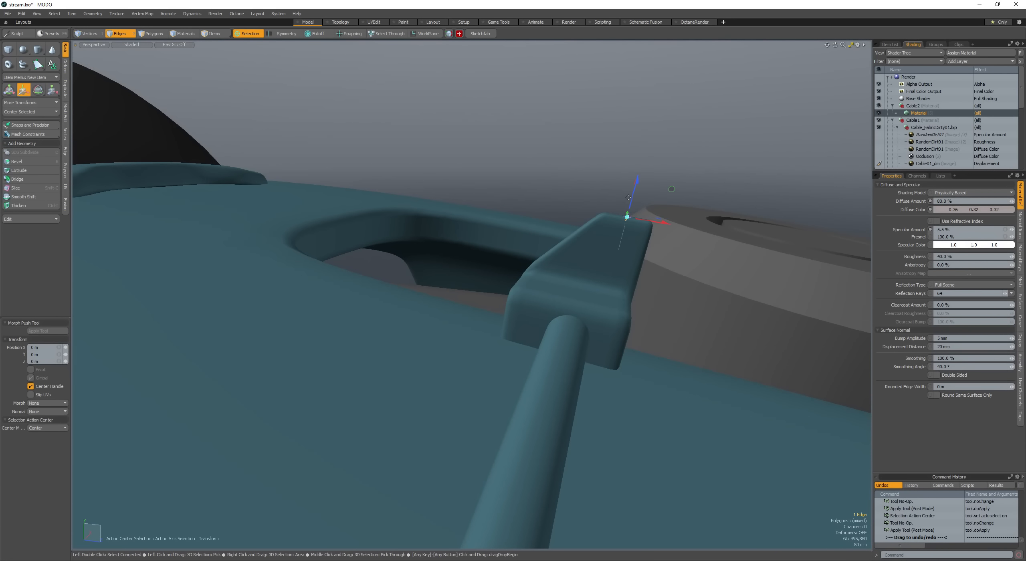
pyautogui.press('space')
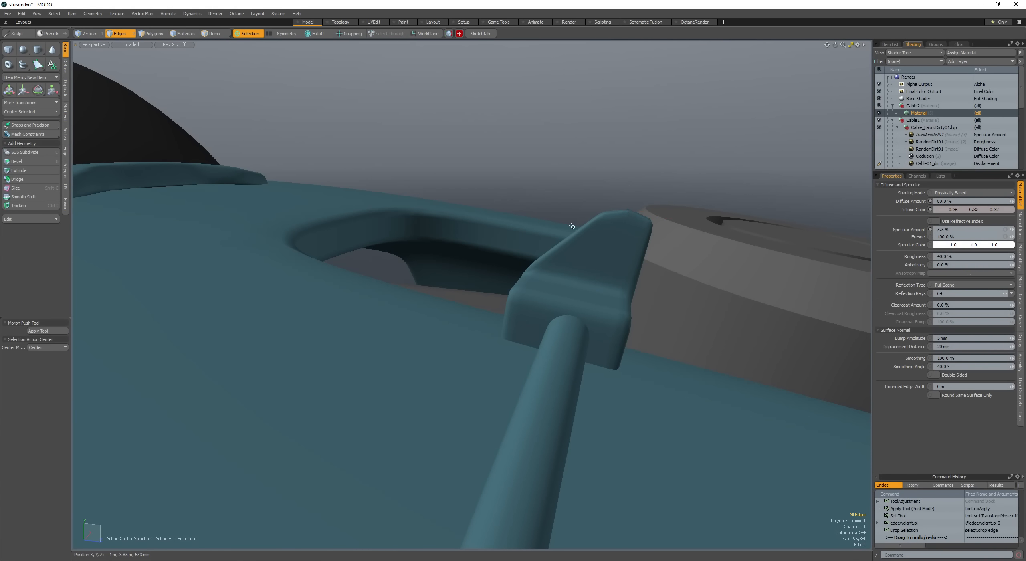
# Step: Set the edge weight to 0 on the corner edge between the bracket's slope and flat top, and clear the selection
pyautogui.keyDown('alt'); pyautogui.moveTo(572, 227); pyautogui.dragTo(613, 218); pyautogui.keyUp('alt')
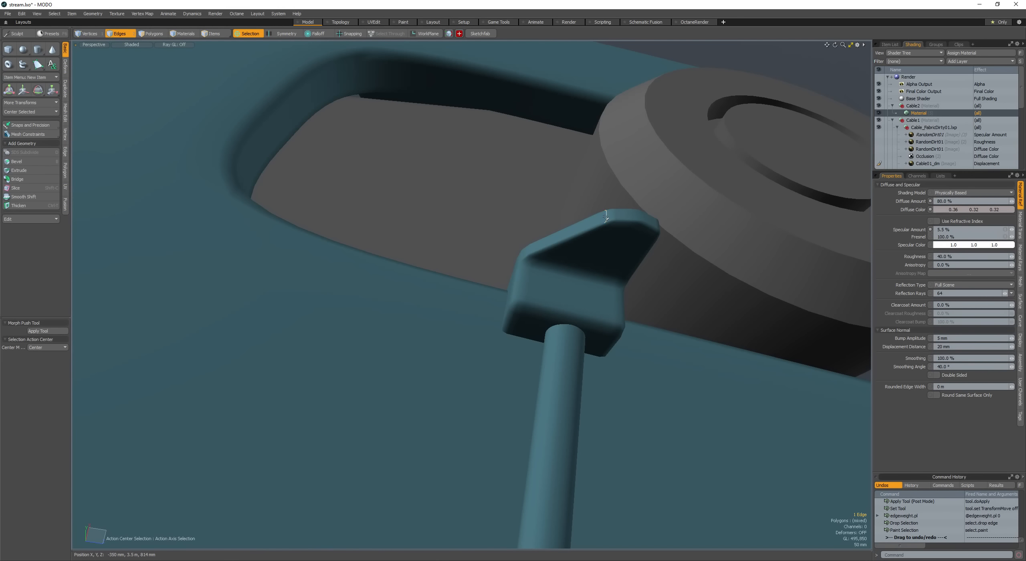
pyautogui.press('space')
pyautogui.press('space')
pyautogui.press('space')
pyautogui.click(584, 245)
pyautogui.keyDown('alt'); pyautogui.moveTo(584, 245); pyautogui.dragTo(453, 307); pyautogui.keyUp('alt')
pyautogui.hotkey('shift', 'w')
pyautogui.click(467, 321)
pyautogui.press('space')
pyautogui.press('Escape')
pyautogui.keyDown('ctrl'); pyautogui.keyDown('alt'); pyautogui.moveTo(569, 276); pyautogui.dragTo(529, 273); pyautogui.keyUp('alt'); pyautogui.keyUp('ctrl')
pyautogui.keyDown('alt'); pyautogui.moveTo(529, 272); pyautogui.dragTo(597, 295); pyautogui.keyUp('alt')
pyautogui.hotkey('ctrl', 'x')
pyautogui.keyDown('ctrl'); pyautogui.keyDown('alt'); pyautogui.moveTo(597, 295); pyautogui.dragTo(537, 295); pyautogui.keyUp('alt'); pyautogui.keyUp('ctrl')
pyautogui.hotkey('ctrl', 'z')
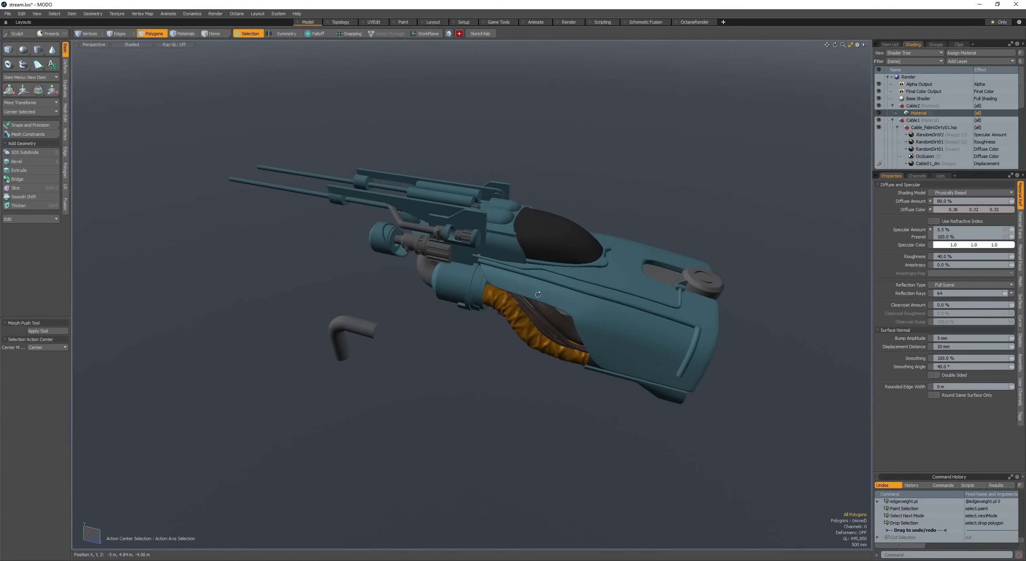
# Step: Examine the full ship from several sides to check the trim pipes and bracket
pyautogui.hotkey('shift', 'x')
pyautogui.keyDown('alt'); pyautogui.moveTo(598, 259); pyautogui.dragTo(573, 289); pyautogui.keyUp('alt')
pyautogui.keyDown('alt'); pyautogui.moveTo(573, 289); pyautogui.dragTo(497, 306); pyautogui.keyUp('alt')
pyautogui.keyDown('ctrl'); pyautogui.keyDown('alt'); pyautogui.moveTo(497, 307); pyautogui.dragTo(613, 321); pyautogui.keyUp('alt'); pyautogui.keyUp('ctrl')
pyautogui.keyDown('alt'); pyautogui.moveTo(613, 321); pyautogui.dragTo(601, 341); pyautogui.keyUp('alt')
pyautogui.keyDown('alt'); pyautogui.moveTo(601, 340); pyautogui.dragTo(690, 395); pyautogui.keyUp('alt')
pyautogui.moveTo(689, 395)
pyautogui.keyDown('ctrl'); pyautogui.keyDown('alt'); pyautogui.mouseDown()
pyautogui.moveTo(625, 391)
pyautogui.moveTo(697, 385)
pyautogui.mouseUp(); pyautogui.keyUp('alt'); pyautogui.keyUp('ctrl')
pyautogui.keyDown('alt'); pyautogui.moveTo(697, 384); pyautogui.dragTo(593, 361); pyautogui.keyUp('alt')
pyautogui.keyDown('alt'); pyautogui.moveTo(593, 361); pyautogui.dragTo(453, 292); pyautogui.keyUp('alt')
pyautogui.keyDown('ctrl'); pyautogui.keyDown('alt'); pyautogui.moveTo(453, 292); pyautogui.dragTo(393, 281); pyautogui.keyUp('alt'); pyautogui.keyUp('ctrl')
# Step: Set the edge weight to 0 on an edge of the side gun assembly and clear the selection
pyautogui.press('5')
pyautogui.click(479, 286)
pyautogui.press('space')
pyautogui.doubleClick(471, 288)
pyautogui.keyDown('alt'); pyautogui.moveTo(393, 281); pyautogui.dragTo(506, 277); pyautogui.keyUp('alt')
pyautogui.click(557, 319)
pyautogui.press('Escape')
pyautogui.keyDown('ctrl'); pyautogui.keyDown('alt'); pyautogui.moveTo(506, 276); pyautogui.dragTo(482, 278); pyautogui.keyUp('alt'); pyautogui.keyUp('ctrl')
pyautogui.press('space')
# Step: Add a lengthwise loop slice and a vertical loop slice near the rear of the plate behind the side gun
pyautogui.click(526, 277)
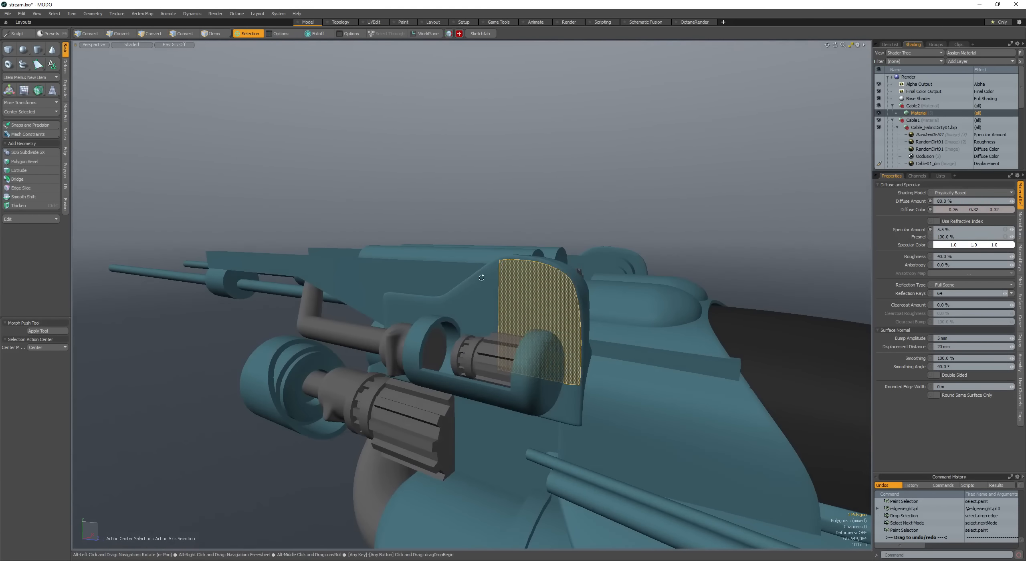
pyautogui.hotkey('alt', 'c')
pyautogui.click(582, 305)
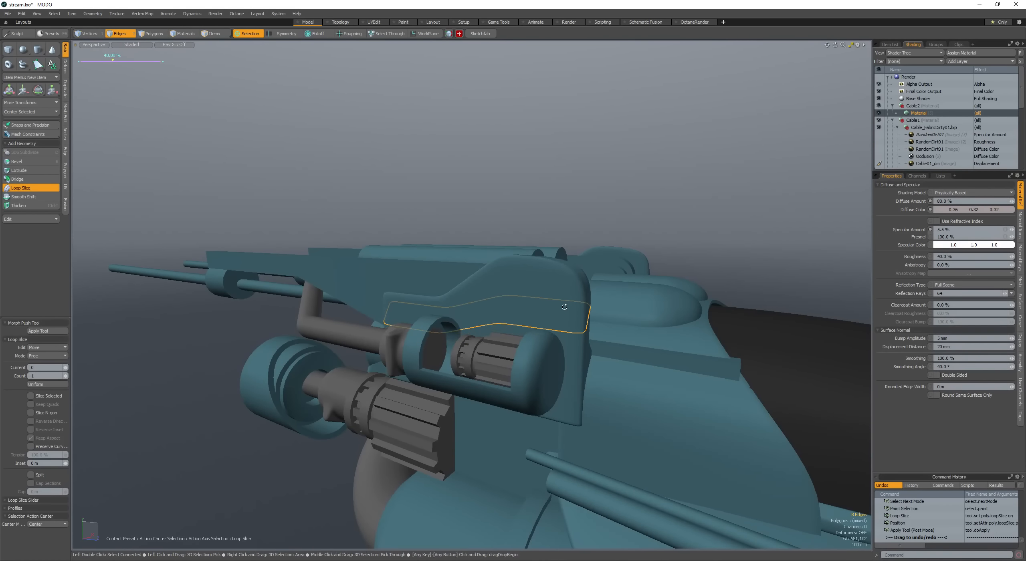
pyautogui.keyDown('alt'); pyautogui.moveTo(564, 307); pyautogui.dragTo(553, 324); pyautogui.keyUp('alt')
pyautogui.press('space')
pyautogui.click(552, 299)
pyautogui.hotkey('alt', 'c')
pyautogui.click(551, 299)
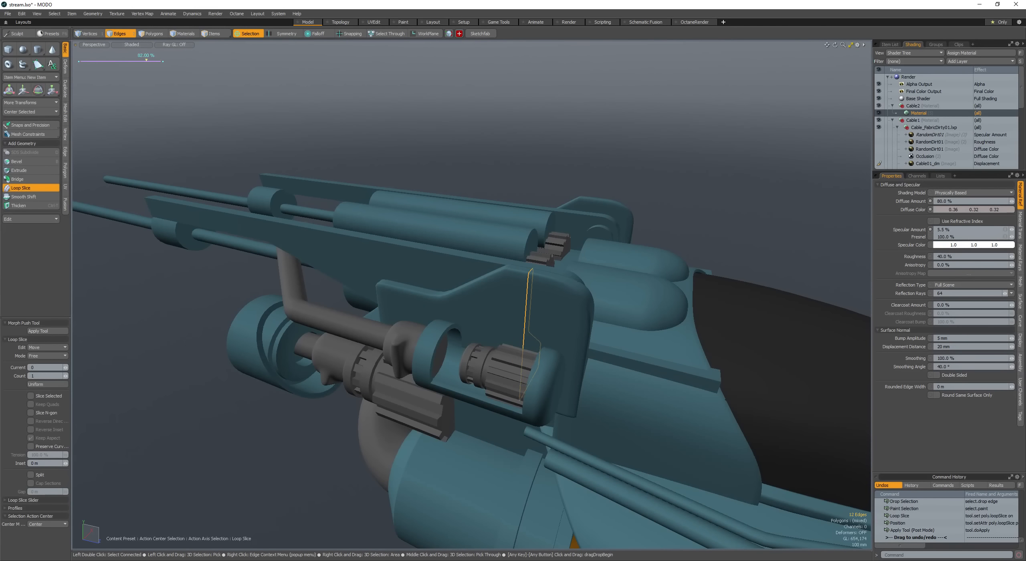
pyautogui.press('space')
# Step: Select the ring of polygons around the upper cannon's middle section and bevel it inward by about 40 mm
pyautogui.keyDown('alt'); pyautogui.moveTo(537, 275); pyautogui.dragTo(545, 240); pyautogui.keyUp('alt')
pyautogui.doubleClick(529, 288)
pyautogui.scroll(-2, 529, 287)
pyautogui.click(467, 319)
pyautogui.doubleClick(503, 247)
pyautogui.keyDown('ctrl'); pyautogui.keyDown('alt'); pyautogui.moveTo(545, 241); pyautogui.dragTo(473, 317); pyautogui.keyUp('alt'); pyautogui.keyUp('ctrl')
pyautogui.press('b')
pyautogui.press('space')
pyautogui.press('space')
pyautogui.press('l')
pyautogui.press('b')
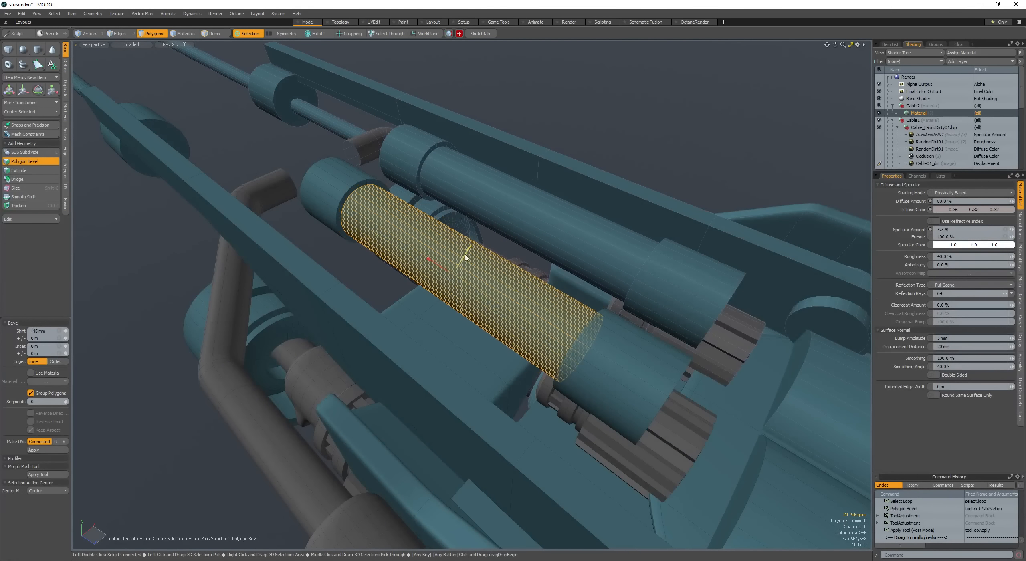
# Step: Select every other lengthwise strip around the upper cannon's recessed middle section and bevel the strips
pyautogui.press('space')
pyautogui.click(436, 264)
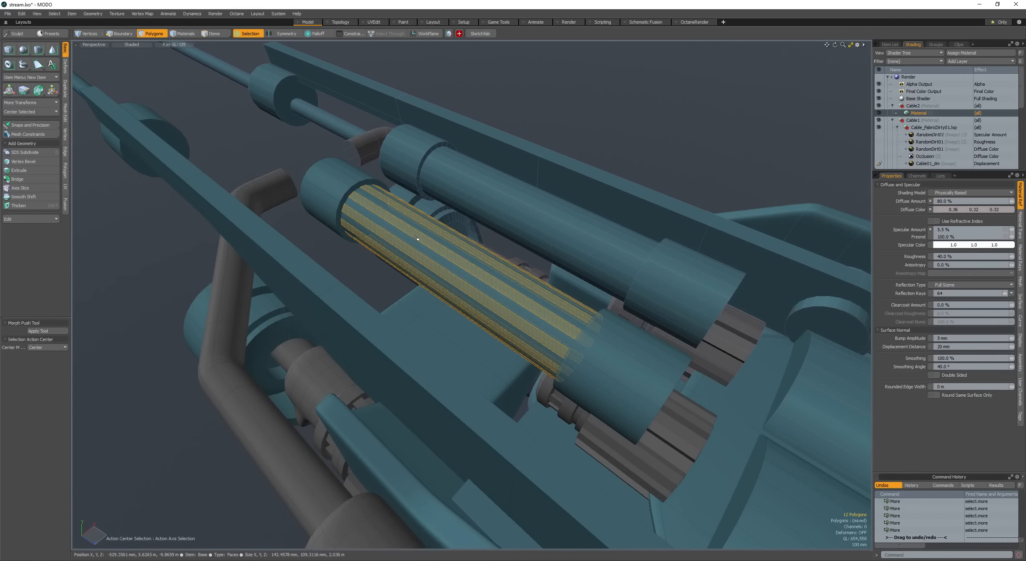
pyautogui.keyDown('alt'); pyautogui.moveTo(416, 238); pyautogui.dragTo(407, 212); pyautogui.keyUp('alt')
pyautogui.press('b')
pyautogui.click(477, 269)
pyautogui.keyDown('alt'); pyautogui.moveTo(477, 270); pyautogui.dragTo(455, 275); pyautogui.keyUp('alt')
pyautogui.press('space')
# Step: Select a connected part of the cannon assembly, scale it and move it into place
pyautogui.doubleClick(460, 269)
pyautogui.scroll(-3, 495, 291)
pyautogui.press('r')
pyautogui.keyDown('alt'); pyautogui.moveTo(455, 276); pyautogui.dragTo(465, 266); pyautogui.keyUp('alt')
pyautogui.press('w')
pyautogui.moveTo(451, 281); pyautogui.dragTo(425, 286)
pyautogui.keyDown('alt'); pyautogui.moveTo(425, 286); pyautogui.dragTo(451, 291); pyautogui.keyUp('alt')
pyautogui.press('space')
pyautogui.press('w')
pyautogui.moveTo(526, 309); pyautogui.dragTo(401, 200)
pyautogui.press('space')
pyautogui.press('space')
pyautogui.scroll(-5, 401, 217)
pyautogui.scroll(-4, 411, 285)
# Step: Adjust a bent pipe piece between the engine pods by rotating, scaling and moving it
pyautogui.press('space')
pyautogui.press('space')
pyautogui.scroll(4, 411, 285)
pyautogui.scroll(3, 411, 285)
pyautogui.scroll(-4, 400, 200)
pyautogui.click(521, 209)
pyautogui.keyDown('alt'); pyautogui.keyDown('shift'); pyautogui.moveTo(521, 208); pyautogui.dragTo(555, 309); pyautogui.keyUp('shift'); pyautogui.keyUp('alt')
pyautogui.press('space')
pyautogui.hotkey('shift', 'w')
pyautogui.doubleClick(538, 314)
pyautogui.press('e')
pyautogui.keyDown('alt'); pyautogui.moveTo(555, 308); pyautogui.dragTo(539, 349); pyautogui.keyUp('alt')
pyautogui.press('r')
pyautogui.press('w')
pyautogui.keyDown('alt'); pyautogui.moveTo(445, 423); pyautogui.dragTo(469, 405); pyautogui.keyUp('alt')
pyautogui.keyDown('alt'); pyautogui.moveTo(469, 404); pyautogui.dragTo(453, 345); pyautogui.keyUp('alt')
pyautogui.keyDown('ctrl'); pyautogui.keyDown('alt'); pyautogui.moveTo(453, 344); pyautogui.dragTo(479, 345); pyautogui.keyUp('alt'); pyautogui.keyUp('ctrl')
pyautogui.press('q')
pyautogui.press('w')
pyautogui.moveTo(463, 277); pyautogui.dragTo(364, 223)
pyautogui.press('space')
pyautogui.press('space')
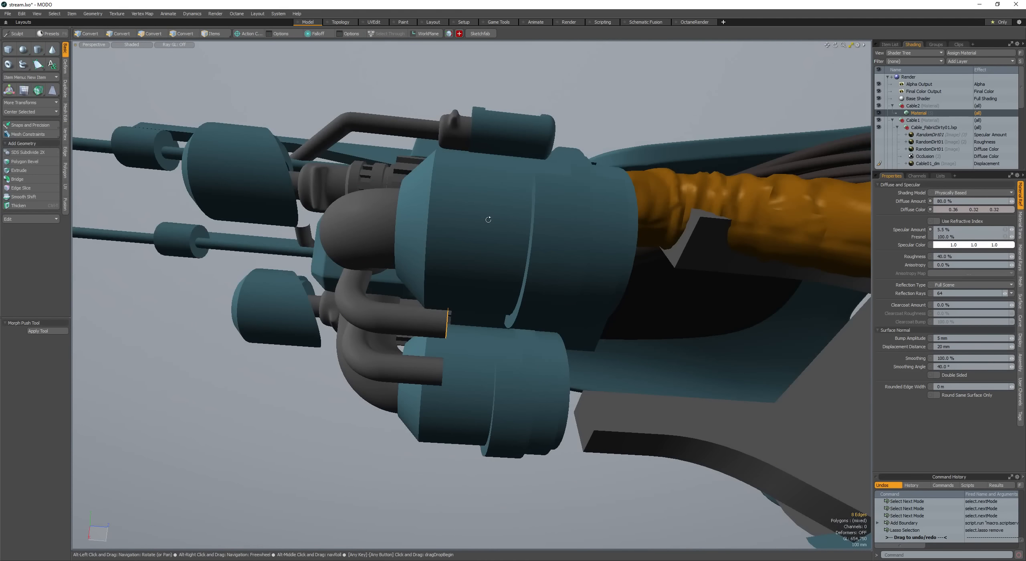
# Step: Move the open end loop of the upper bent pipe between the engine pods and clear the selection
pyautogui.keyDown('alt'); pyautogui.moveTo(488, 220); pyautogui.dragTo(407, 206); pyautogui.keyUp('alt')
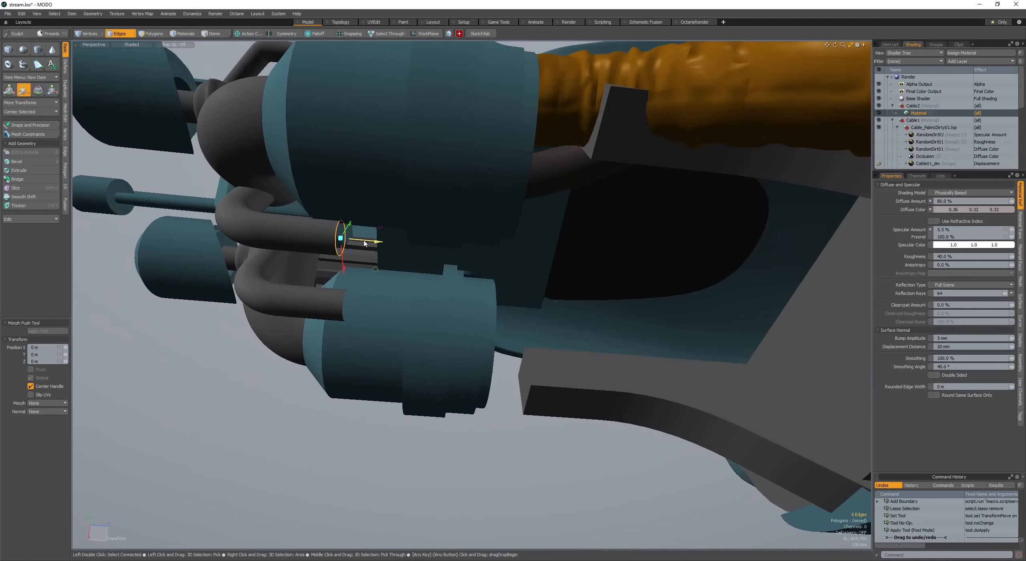
pyautogui.scroll(-10, 595, 259)
pyautogui.keyDown('alt'); pyautogui.moveTo(595, 258); pyautogui.dragTo(506, 303); pyautogui.keyUp('alt')
pyautogui.press('space')
pyautogui.press('space')
pyautogui.press('Escape')
# Step: Examine the ship from above, around the hull end with the recess and round part
pyautogui.scroll(5, 638, 253)
pyautogui.scroll(-5, 506, 304)
pyautogui.keyDown('alt'); pyautogui.moveTo(417, 343); pyautogui.dragTo(470, 279); pyautogui.keyUp('alt')
pyautogui.scroll(5, 339, 349)
pyautogui.scroll(-5, 437, 251)
pyautogui.scroll(5, 437, 251)
pyautogui.scroll(-5, 470, 280)
pyautogui.keyDown('alt'); pyautogui.keyDown('shift'); pyautogui.moveTo(417, 387); pyautogui.dragTo(431, 278); pyautogui.keyUp('shift'); pyautogui.keyUp('alt')
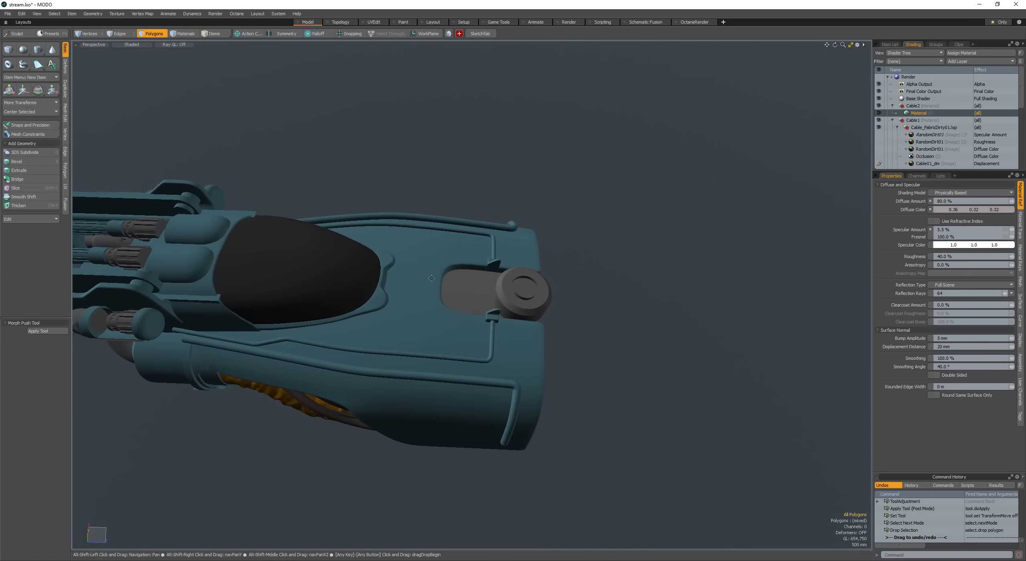
# Step: Scale and move a new piece at the recess beside the round part on the hull's end
pyautogui.press('n')
pyautogui.scroll(5, 505, 269)
pyautogui.keyDown('alt'); pyautogui.moveTo(506, 269); pyautogui.dragTo(561, 280); pyautogui.keyUp('alt')
pyautogui.keyDown('alt'); pyautogui.moveTo(561, 280); pyautogui.dragTo(539, 305); pyautogui.keyUp('alt')
pyautogui.press('space')
pyautogui.doubleClick(540, 286)
pyautogui.press('r')
pyautogui.press('w')
pyautogui.moveTo(561, 319); pyautogui.dragTo(522, 341)
pyautogui.moveTo(521, 340); pyautogui.dragTo(386, 249)
# Step: Position the block in the recess between the two trim pipe end brackets
pyautogui.click(539, 340)
pyautogui.click(559, 337)
pyautogui.press('x')
pyautogui.doubleClick(499, 316)
pyautogui.hotkey('shift', 'x')
pyautogui.press('w')
pyautogui.moveTo(383, 244); pyautogui.dragTo(383, 284)
# Step: Bevel the block's end face and move the new face to lengthen the block
pyautogui.press('space')
pyautogui.keyDown('alt'); pyautogui.moveTo(383, 284); pyautogui.dragTo(477, 307); pyautogui.keyUp('alt')
pyautogui.press('b')
pyautogui.click(403, 300)
pyautogui.press('w')
pyautogui.keyDown('alt'); pyautogui.moveTo(477, 307); pyautogui.dragTo(508, 303); pyautogui.keyUp('alt')
pyautogui.press('space')
# Step: Select the two top polygons on the block half nearest the round part, bevel them and move them upward
pyautogui.click(427, 285)
pyautogui.keyDown('shift'); pyautogui.click(426, 275); pyautogui.keyUp('shift')
pyautogui.press('b')
pyautogui.click(430, 277)
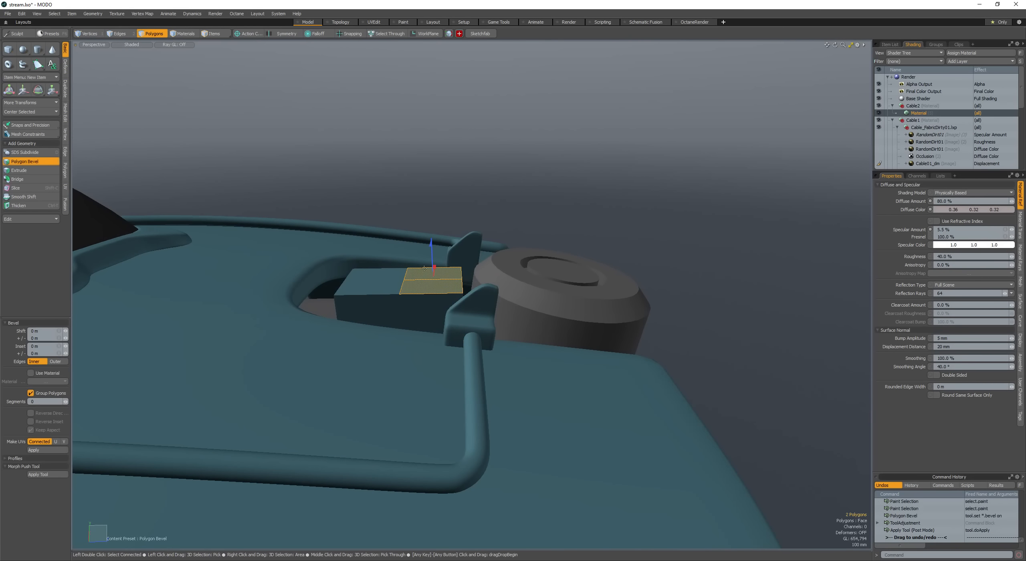
pyautogui.press('w')
pyautogui.moveTo(432, 246); pyautogui.dragTo(432, 200)
pyautogui.keyDown('alt'); pyautogui.moveTo(433, 200); pyautogui.dragTo(464, 242); pyautogui.keyUp('alt')
# Step: Turn on X symmetry and move the raised section's front edge toward the round part to slope it
pyautogui.press('space')
pyautogui.press('space')
pyautogui.press('space')
pyautogui.click(461, 283)
pyautogui.keyDown('alt'); pyautogui.moveTo(461, 283); pyautogui.dragTo(571, 248); pyautogui.keyUp('alt')
pyautogui.hotkey('shift', 's')
pyautogui.scroll(3, 449, 270)
pyautogui.hotkey('shift', 's')
pyautogui.press('w')
pyautogui.moveTo(517, 212); pyautogui.dragTo(587, 209)
pyautogui.scroll(-4, 561, 210)
pyautogui.keyDown('alt'); pyautogui.keyDown('shift'); pyautogui.moveTo(517, 208); pyautogui.dragTo(494, 215); pyautogui.keyUp('shift'); pyautogui.keyUp('alt')
# Step: Select the vertical edges of the raised block's end face and loop slice it into horizontal bands
pyautogui.press('space')
pyautogui.press('space')
pyautogui.press('space')
pyautogui.press('space')
pyautogui.scroll(5, 550, 246)
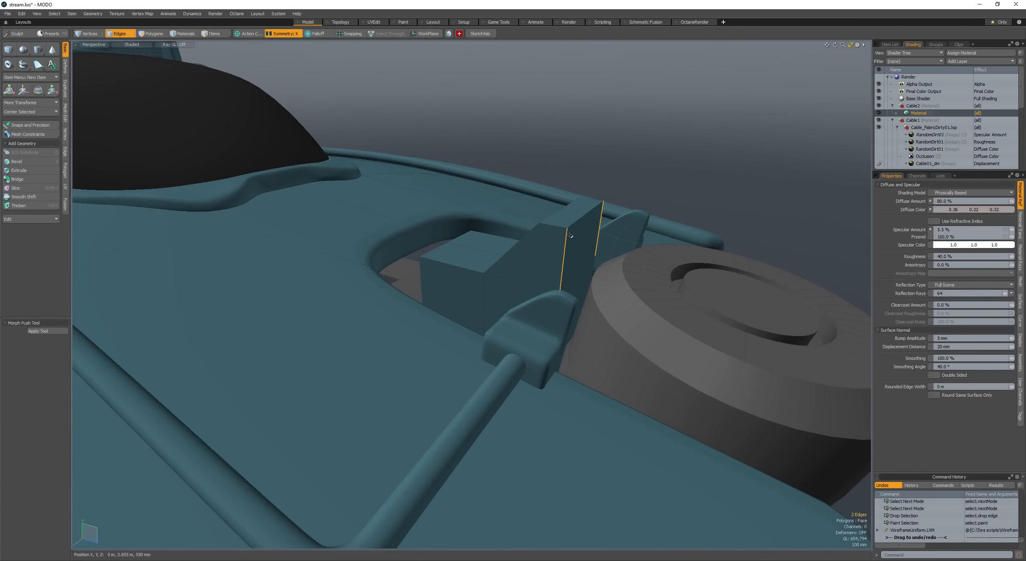
pyautogui.keyDown('alt'); pyautogui.moveTo(569, 235); pyautogui.dragTo(556, 232); pyautogui.keyUp('alt')
pyautogui.hotkey('alt', 'c')
pyautogui.click(573, 235)
# Step: Select the top and middle bands of the block's end face and bevel them outward by 155 mm
pyautogui.press('space')
pyautogui.press('space')
pyautogui.click(591, 226)
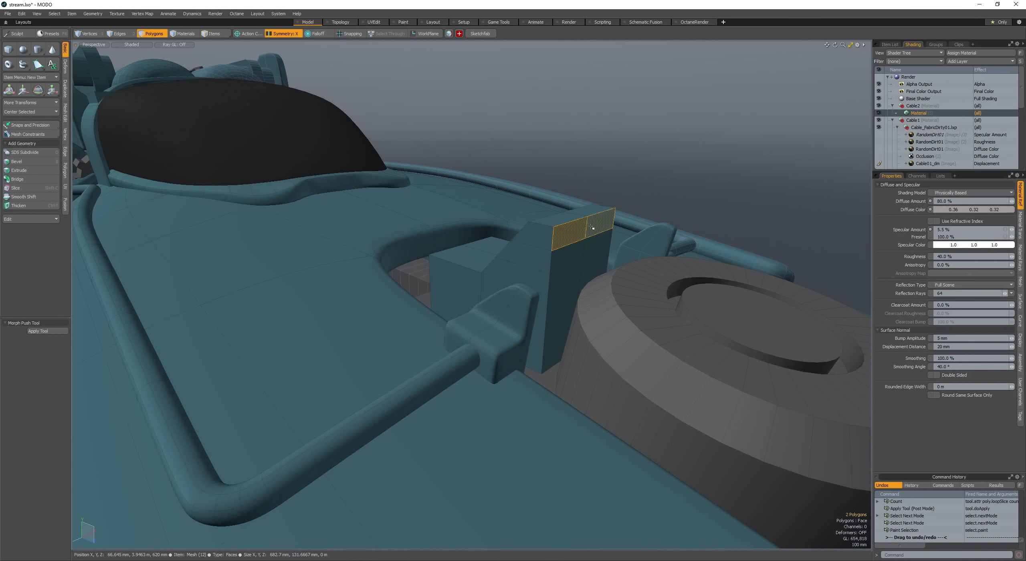
pyautogui.keyDown('alt'); pyautogui.moveTo(567, 298); pyautogui.dragTo(585, 310); pyautogui.keyUp('alt')
pyautogui.press('b')
pyautogui.press('space')
pyautogui.keyDown('shift'); pyautogui.click(571, 300); pyautogui.keyUp('shift')
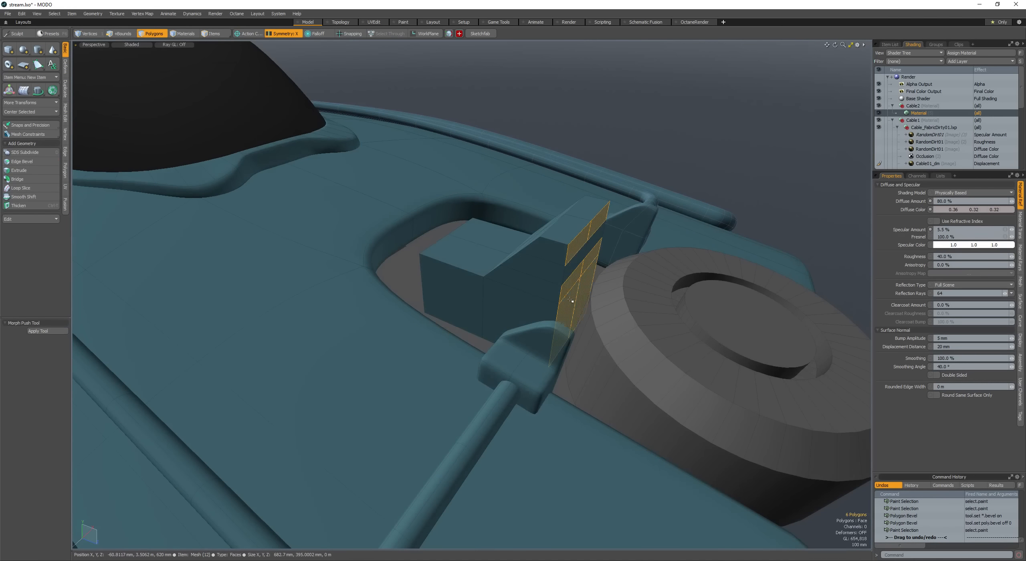
pyautogui.hotkey('ctrl', 'z')
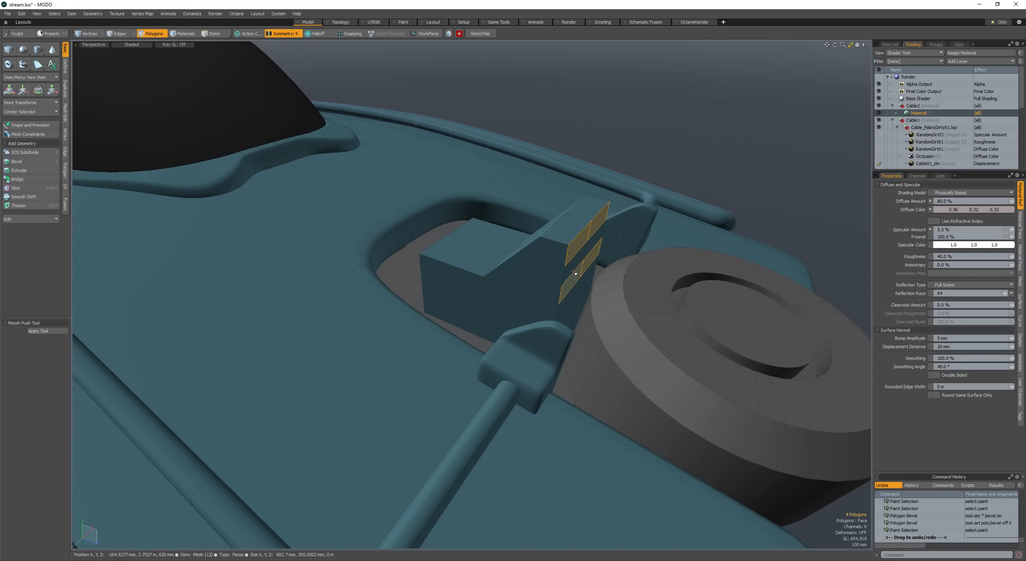
pyautogui.press('b')
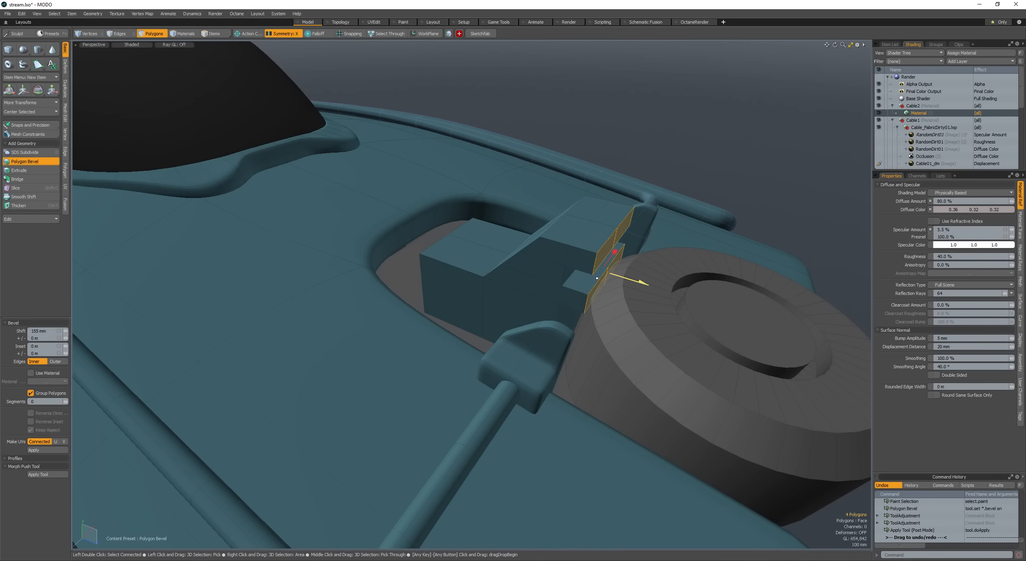
pyautogui.press('space')
pyautogui.doubleClick(457, 263)
pyautogui.keyDown('alt'); pyautogui.moveTo(457, 262); pyautogui.dragTo(493, 305); pyautogui.keyUp('alt')
pyautogui.press('w')
pyautogui.moveTo(493, 304)
pyautogui.mouseDown()
pyautogui.moveTo(472, 298)
pyautogui.moveTo(496, 231)
pyautogui.moveTo(440, 229)
pyautogui.moveTo(474, 291)
pyautogui.moveTo(446, 288)
pyautogui.moveTo(409, 320)
pyautogui.moveTo(444, 268)
pyautogui.moveTo(444, 288)
pyautogui.moveTo(477, 295)
pyautogui.mouseUp()
pyautogui.hotkey('ctrl', 'z')
# Step: Add a loop slice across the lower part of the block's side
pyautogui.press('space')
pyautogui.hotkey('alt', 'c')
pyautogui.click(446, 288)
pyautogui.scroll(-1, 410, 320)
pyautogui.press('space')
# Step: Bevel the lower side polygons outward by 315 mm on both sides of the block
pyautogui.keyDown('alt'); pyautogui.moveTo(477, 294); pyautogui.dragTo(405, 309); pyautogui.keyUp('alt')
pyautogui.press('b')
pyautogui.click(473, 320)
pyautogui.keyDown('ctrl'); pyautogui.keyDown('alt'); pyautogui.moveTo(405, 309); pyautogui.dragTo(419, 307); pyautogui.keyUp('alt'); pyautogui.keyUp('ctrl')
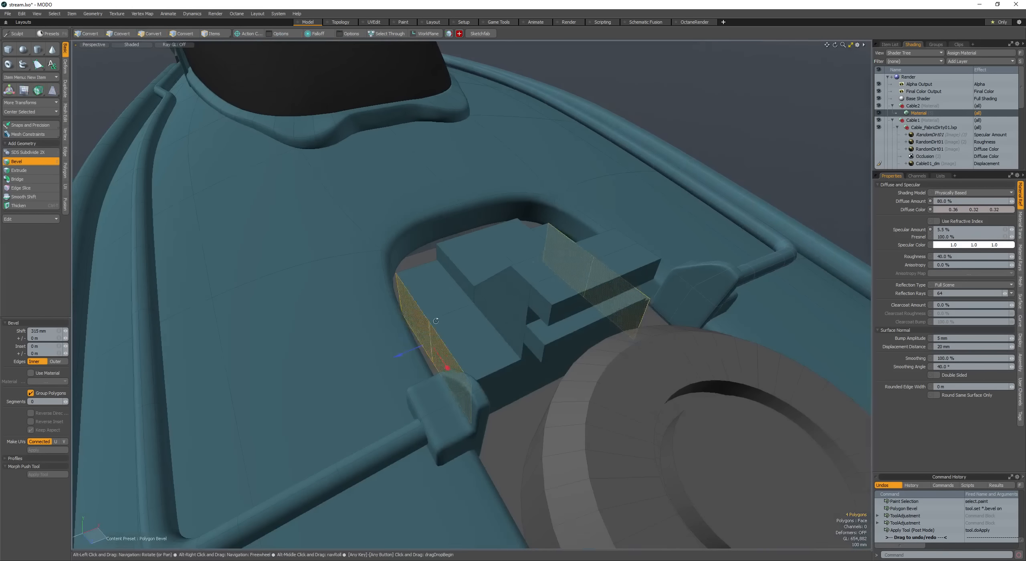
# Step: Move the outer edges of the block's widened sides to taper them
pyautogui.press('space')
pyautogui.press('space')
pyautogui.press('space')
pyautogui.press('w')
pyautogui.keyDown('alt'); pyautogui.moveTo(437, 341); pyautogui.dragTo(490, 313); pyautogui.keyUp('alt')
pyautogui.press('space')
# Step: Select all connected polygons of the block and move the whole piece within the recess
pyautogui.press('space')
pyautogui.doubleClick(441, 298)
pyautogui.press('w')
pyautogui.press('space')
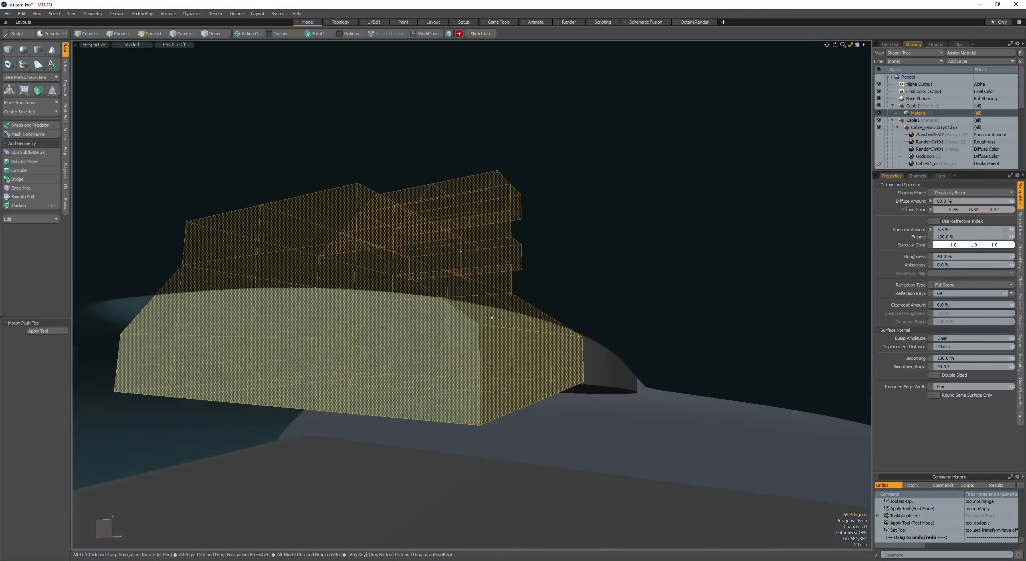
pyautogui.press('space')
pyautogui.press('space')
# Step: Select the block's lower corner edge and adjust its position
pyautogui.click(480, 351)
pyautogui.keyDown('alt'); pyautogui.moveTo(495, 354); pyautogui.dragTo(491, 305); pyautogui.keyUp('alt')
pyautogui.press('w')
pyautogui.press('space')
pyautogui.press('space')
pyautogui.doubleClick(478, 327)
# Step: Set the edge weight to 0 on the inner edges of the block's notch and clear the selection
pyautogui.press('space')
pyautogui.press('space')
pyautogui.click(520, 312)
pyautogui.keyDown('shift'); pyautogui.click(532, 233); pyautogui.keyUp('shift')
pyautogui.click(499, 282)
pyautogui.keyDown('shift'); pyautogui.click(489, 268); pyautogui.keyUp('shift')
pyautogui.press('Escape')
pyautogui.moveTo(490, 269)
pyautogui.keyDown('alt'); pyautogui.mouseDown()
pyautogui.moveTo(499, 254)
pyautogui.moveTo(468, 254)
pyautogui.moveTo(481, 254)
pyautogui.mouseUp(); pyautogui.keyUp('alt')
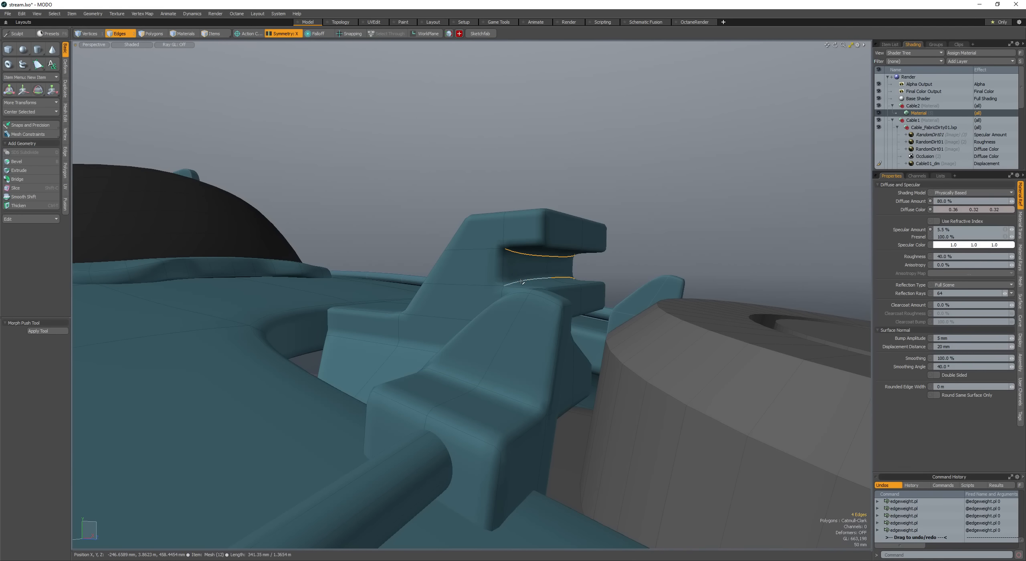
# Step: Select all connected polygons of the notched block and reconvert them to Catmull-Clark subdivision
pyautogui.doubleClick(472, 278)
pyautogui.press('Tab')
pyautogui.hotkey('shift', 'Tab')
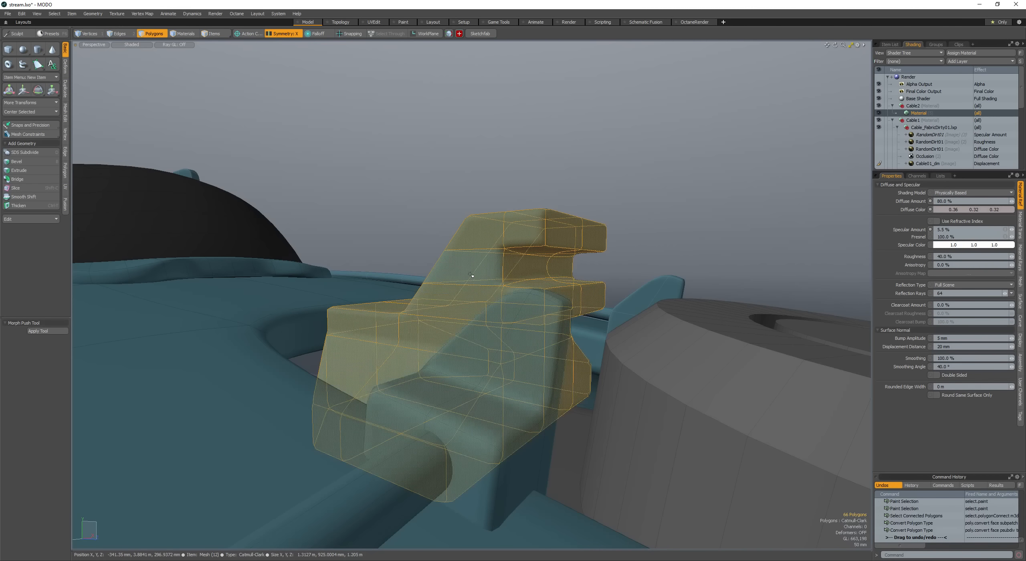
pyautogui.click(472, 277)
pyautogui.keyDown('alt'); pyautogui.moveTo(472, 277); pyautogui.dragTo(504, 301); pyautogui.keyUp('alt')
# Step: Select the remaining inner edges of the block's notch, adjust their edge weight and clear the selection
pyautogui.press('space')
pyautogui.press('space')
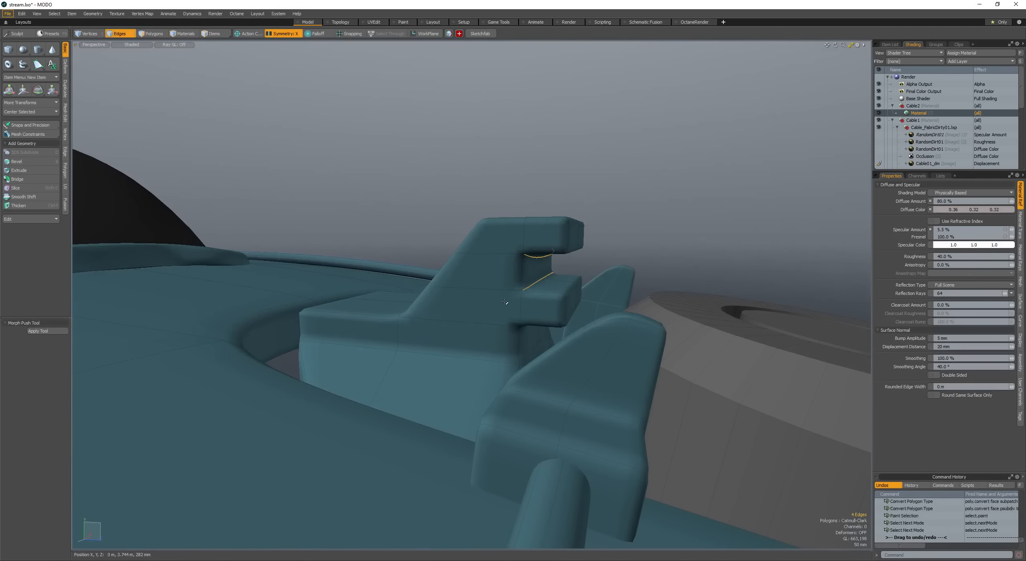
pyautogui.keyDown('shift'); pyautogui.click(518, 237); pyautogui.keyUp('shift')
pyautogui.moveTo(512, 247)
pyautogui.keyDown('alt'); pyautogui.mouseDown()
pyautogui.moveTo(510, 295)
pyautogui.moveTo(369, 294)
pyautogui.moveTo(499, 292)
pyautogui.moveTo(477, 272)
pyautogui.moveTo(485, 289)
pyautogui.moveTo(467, 309)
pyautogui.moveTo(545, 355)
pyautogui.moveTo(510, 301)
pyautogui.mouseUp(); pyautogui.keyUp('alt')
pyautogui.keyDown('shift'); pyautogui.click(512, 311); pyautogui.keyUp('shift')
pyautogui.press('Escape')
pyautogui.hotkey('alt', 'w')
pyautogui.hotkey('alt', 'w')
pyautogui.scroll(-3, 499, 291)
# Step: Select the whole notched block and move it 10 mm along X in the recess
pyautogui.press('space')
pyautogui.doubleClick(497, 293)
pyautogui.hotkey('shift', 'a')
pyautogui.scroll(-3, 491, 295)
pyautogui.press('w')
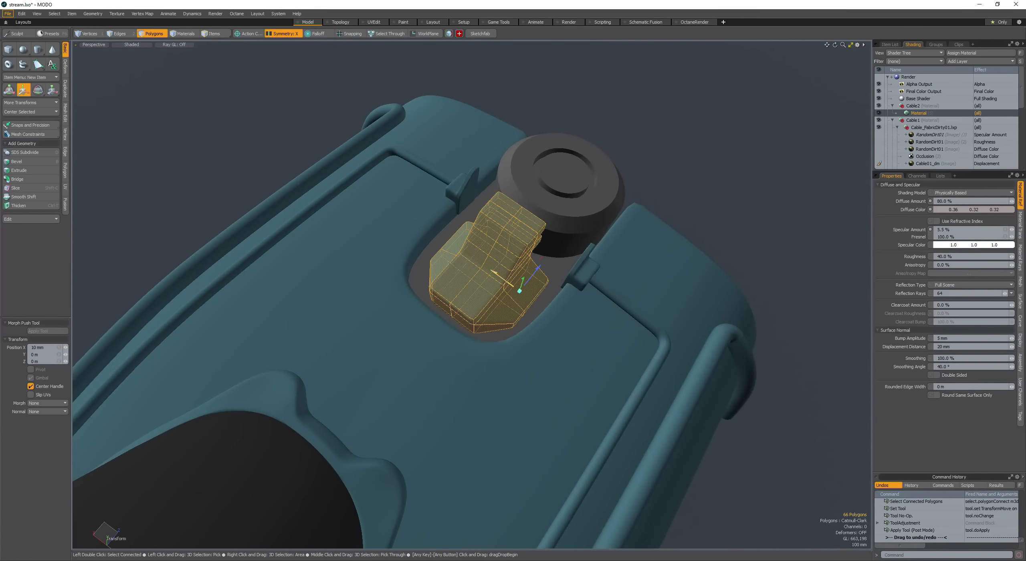
pyautogui.press('space')
pyautogui.press('space')
pyautogui.keyDown('alt'); pyautogui.moveTo(487, 268); pyautogui.dragTo(385, 236); pyautogui.keyUp('alt')
pyautogui.keyDown('alt'); pyautogui.moveTo(574, 309); pyautogui.dragTo(503, 271); pyautogui.keyUp('alt')
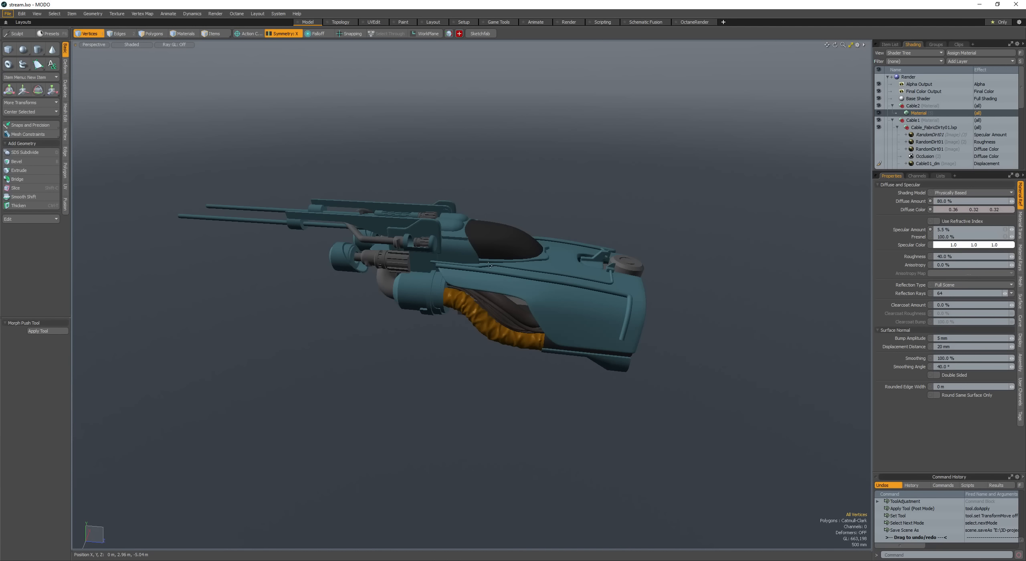
pyautogui.keyDown('alt'); pyautogui.moveTo(430, 334); pyautogui.dragTo(425, 289); pyautogui.keyUp('alt')
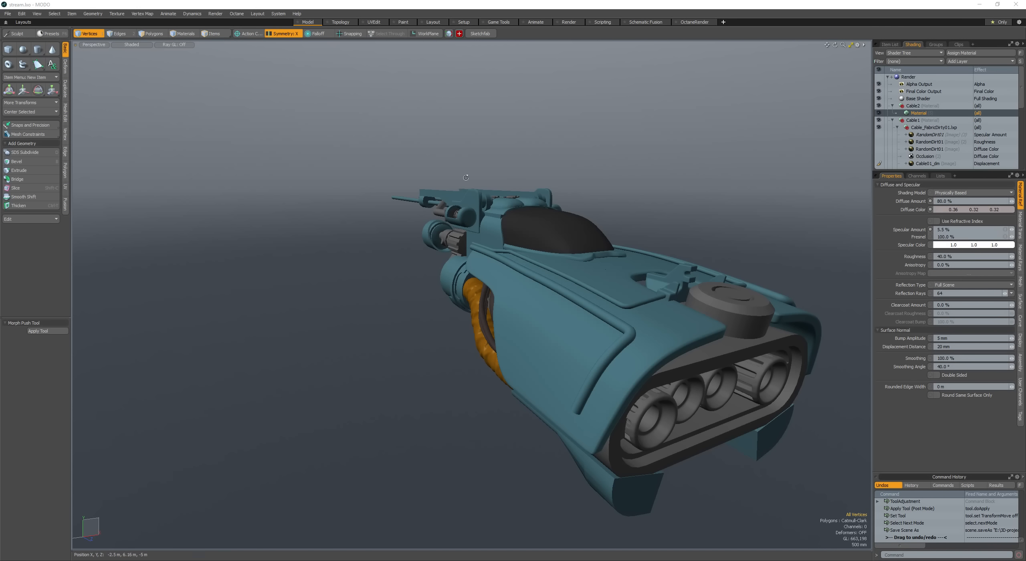
pyautogui.keyDown('alt'); pyautogui.moveTo(466, 177); pyautogui.dragTo(383, 164); pyautogui.keyUp('alt')
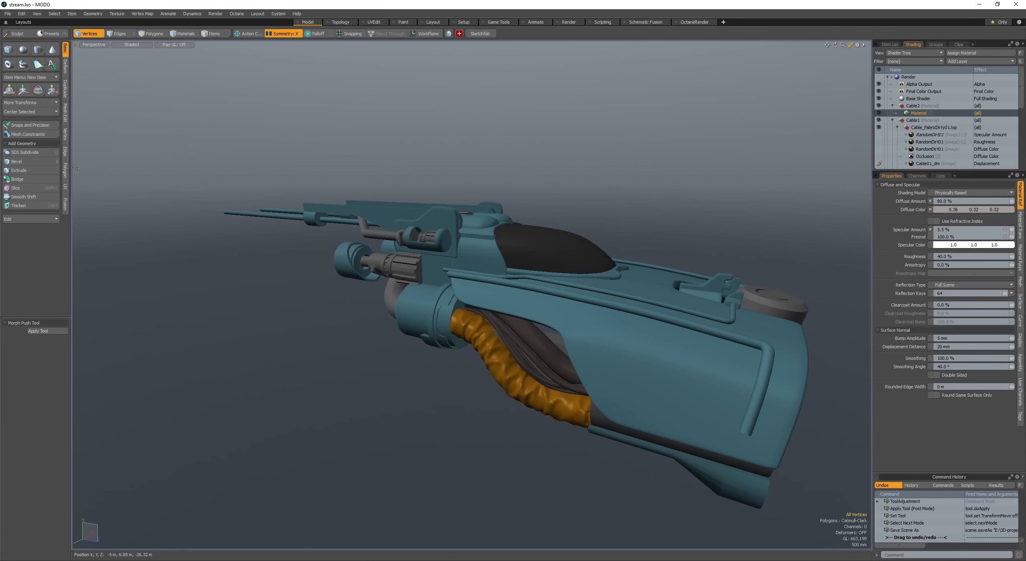
pyautogui.scroll(-3, 275, 241)
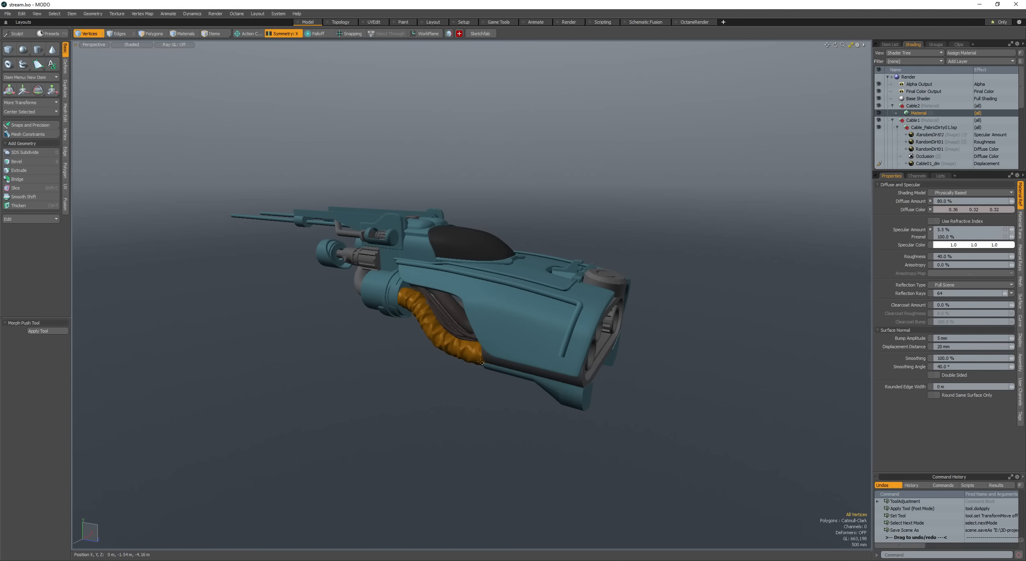
# Step: Create an X-axis cylinder with a 920 mm radius in a new mesh layer and increase its number of sides
pyautogui.scroll(4, 482, 363)
pyautogui.press('space')
pyautogui.click(627, 299)
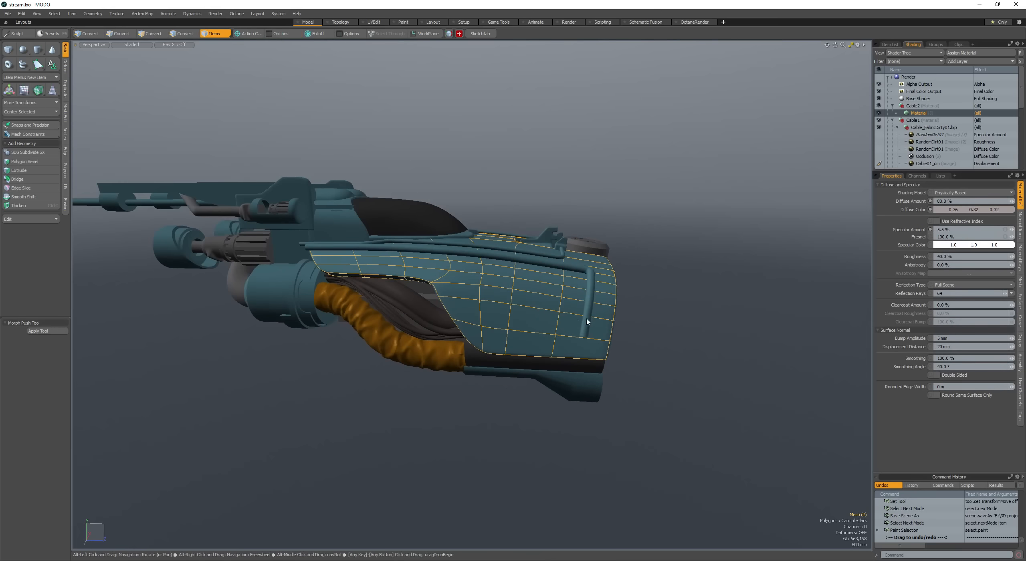
pyautogui.click(587, 322)
pyautogui.keyDown('alt'); pyautogui.moveTo(587, 322); pyautogui.dragTo(549, 356); pyautogui.keyUp('alt')
pyautogui.press('space')
pyautogui.hotkey('ctrl', 'shift', 'c')
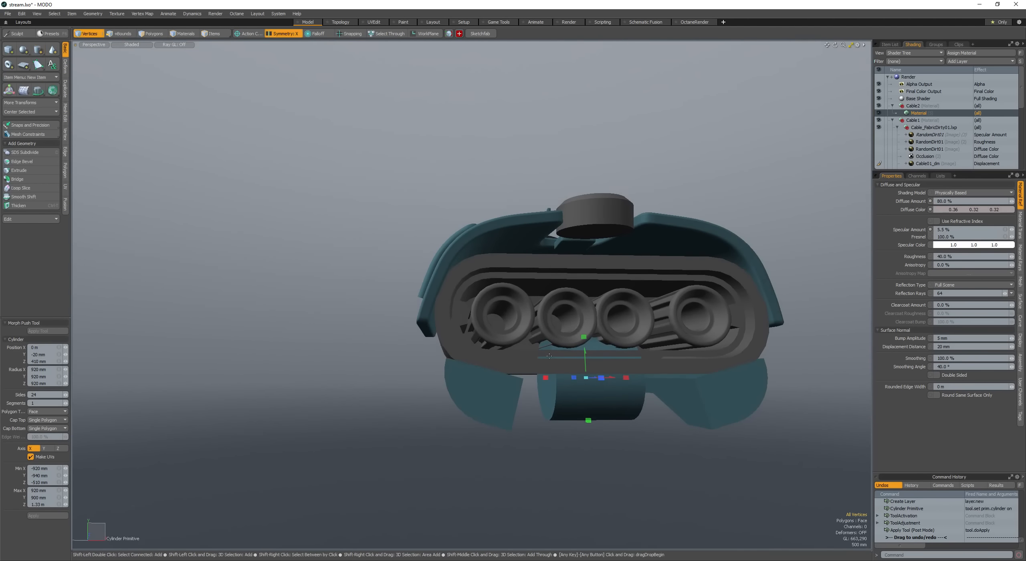
pyautogui.press('space')
pyautogui.press('space')
pyautogui.press('space')
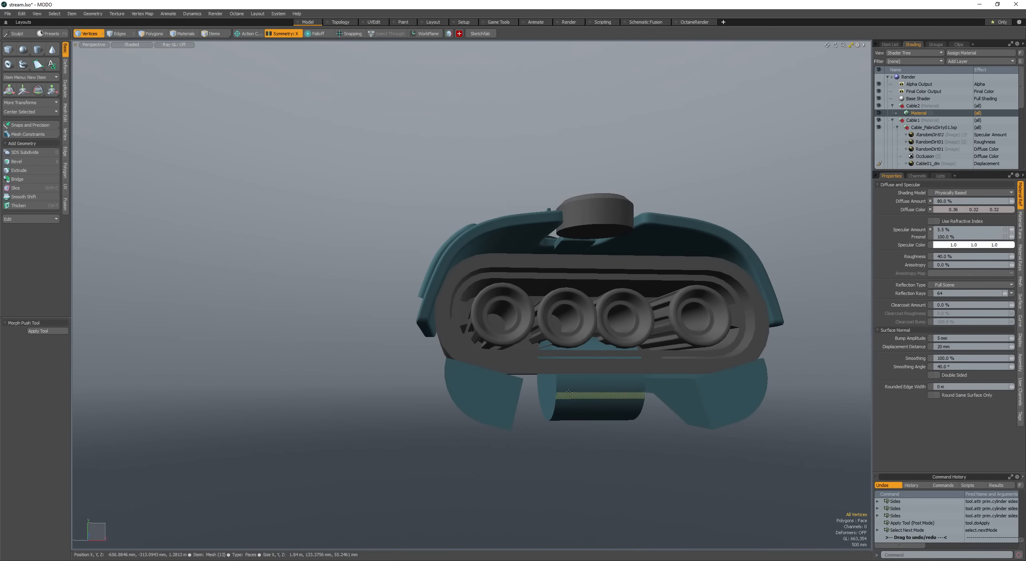
# Step: Select the whole cylinder, cut and paste it, and move it towards the side of the hull
pyautogui.click(571, 389)
pyautogui.doubleClick(571, 389)
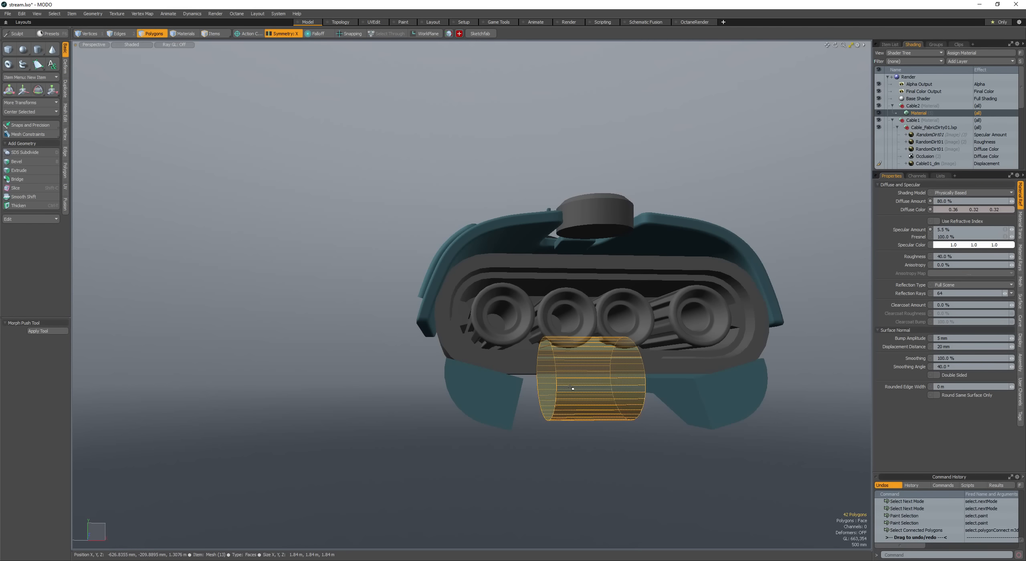
pyautogui.hotkey('ctrl', 'x')
pyautogui.hotkey('ctrl', 'v')
pyautogui.press('w')
pyautogui.moveTo(569, 388); pyautogui.dragTo(419, 321)
# Step: Scale the cylinder and reposition it against the side of the hull
pyautogui.keyDown('alt'); pyautogui.moveTo(420, 321); pyautogui.dragTo(481, 276); pyautogui.keyUp('alt')
pyautogui.press('space')
pyautogui.press('r')
pyautogui.press('w')
pyautogui.hotkey('shift', 'a')
pyautogui.press('space')
pyautogui.press('r')
pyautogui.press('space')
# Step: Reselect the whole cylinder and refine its size and position at the hull's rear lower corner
pyautogui.keyDown('alt'); pyautogui.moveTo(626, 336); pyautogui.dragTo(564, 343); pyautogui.keyUp('alt')
pyautogui.click(592, 387)
pyautogui.scroll(-5, 525, 332)
pyautogui.press('w')
pyautogui.keyDown('alt'); pyautogui.moveTo(481, 331); pyautogui.dragTo(526, 319); pyautogui.keyUp('alt')
pyautogui.press('space')
pyautogui.doubleClick(489, 327)
pyautogui.press('r')
pyautogui.press('space')
pyautogui.moveTo(445, 315)
pyautogui.keyDown('alt'); pyautogui.mouseDown()
pyautogui.moveTo(468, 317)
pyautogui.moveTo(435, 324)
pyautogui.mouseUp(); pyautogui.keyUp('alt')
pyautogui.press('w')
# Step: Add a loop slice around the cylinder's rim
pyautogui.press('space')
pyautogui.hotkey('alt', 'c')
pyautogui.keyDown('alt'); pyautogui.moveTo(435, 324); pyautogui.dragTo(447, 326); pyautogui.keyUp('alt')
pyautogui.moveTo(447, 326)
pyautogui.mouseDown()
pyautogui.moveTo(429, 336)
pyautogui.moveTo(430, 351)
pyautogui.mouseUp()
pyautogui.press('space')
pyautogui.moveTo(430, 352)
pyautogui.keyDown('alt'); pyautogui.mouseDown()
pyautogui.moveTo(434, 334)
pyautogui.moveTo(400, 319)
pyautogui.moveTo(409, 313)
pyautogui.moveTo(411, 335)
pyautogui.mouseUp(); pyautogui.keyUp('alt')
pyautogui.press('b')
pyautogui.hotkey('ctrl', 'z')
pyautogui.hotkey('ctrl', 'z')
pyautogui.hotkey('ctrl', 'z')
pyautogui.hotkey('ctrl', 'z')
# Step: Select five adjacent polygons on the cylinder's rim facing along the hull and bevel them
pyautogui.moveTo(412, 334)
pyautogui.keyDown('alt'); pyautogui.mouseDown()
pyautogui.moveTo(366, 309)
pyautogui.moveTo(405, 312)
pyautogui.moveTo(330, 351)
pyautogui.moveTo(467, 332)
pyautogui.moveTo(521, 303)
pyautogui.moveTo(443, 314)
pyautogui.mouseUp(); pyautogui.keyUp('alt')
pyautogui.keyDown('shift'); pyautogui.click(408, 304); pyautogui.keyUp('shift')
pyautogui.press('b')
pyautogui.click(403, 316)
pyautogui.scroll(4, 468, 332)
pyautogui.scroll(-4, 521, 303)
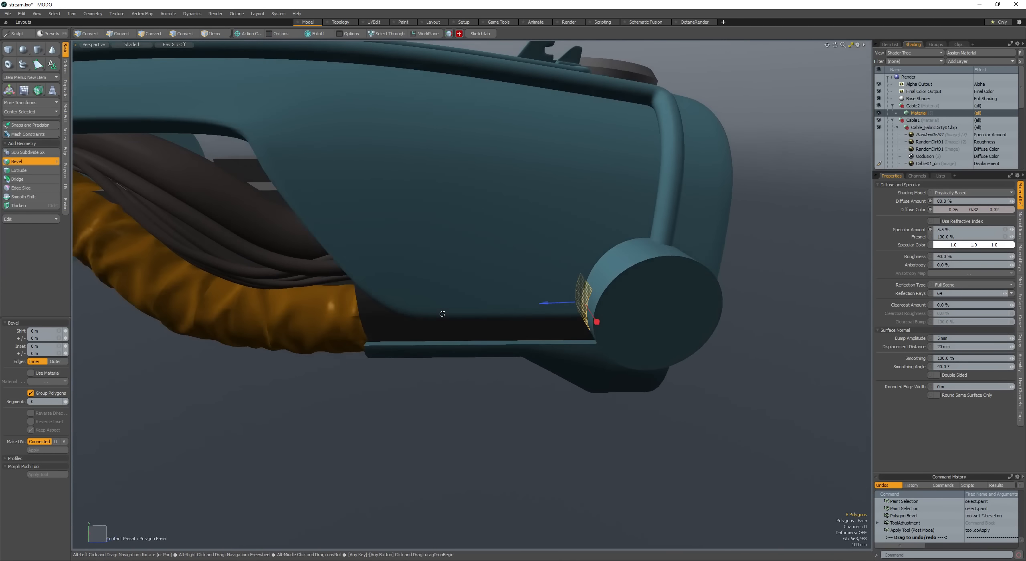
pyautogui.hotkey('alt', 'x')
pyautogui.hotkey('ctrl', 'z')
pyautogui.hotkey('ctrl', 'z')
pyautogui.hotkey('ctrl', 'z')
pyautogui.hotkey('ctrl', 'z')
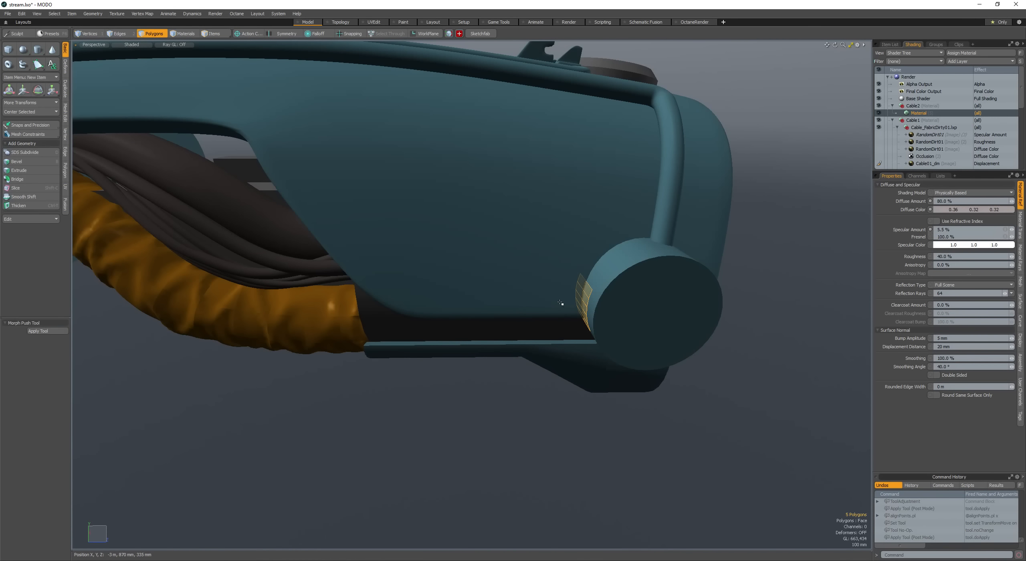
# Step: Align the beveled rim polygons along Z and move them -315 mm in Z to form a protruding block
pyautogui.hotkey('alt', 'z')
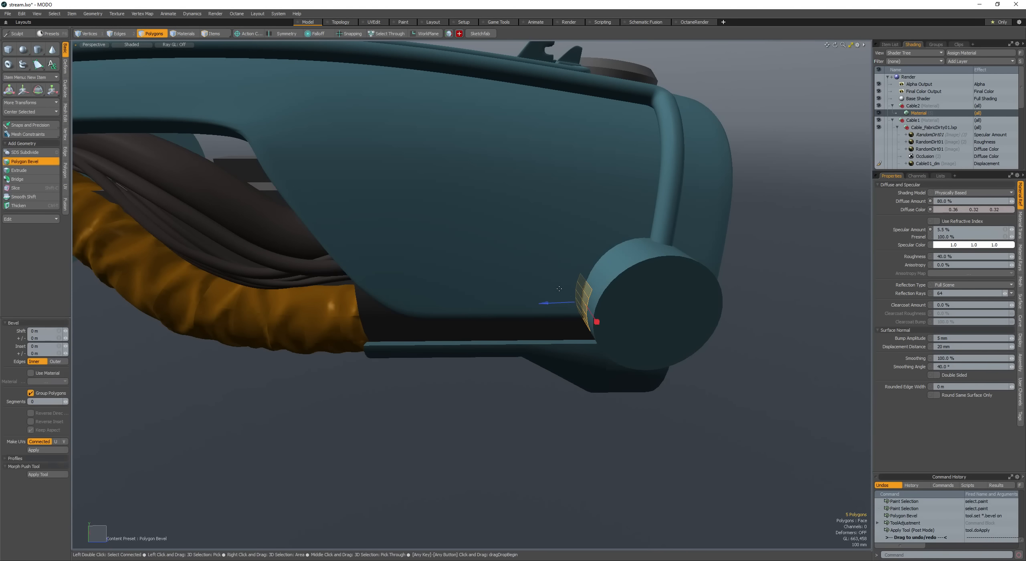
pyautogui.press('w')
pyautogui.moveTo(609, 303); pyautogui.dragTo(593, 266)
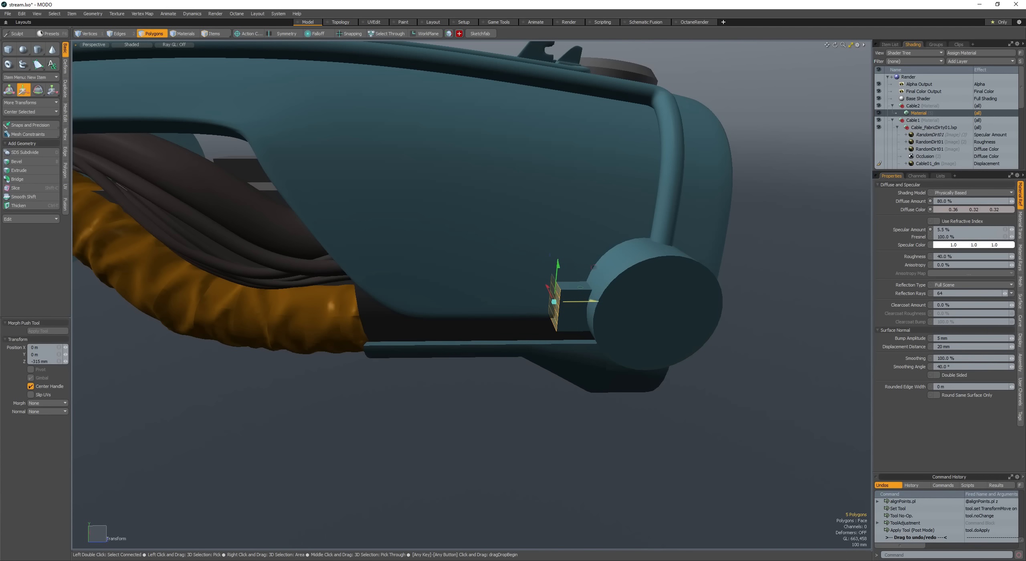
# Step: Select the cylinder's outer cap polygon and bevel it with an inset
pyautogui.keyDown('alt'); pyautogui.moveTo(571, 305); pyautogui.dragTo(573, 234); pyautogui.keyUp('alt')
pyautogui.press('space')
pyautogui.press('space')
pyautogui.press('space')
pyautogui.press('space')
pyautogui.click(555, 273)
pyautogui.press('b')
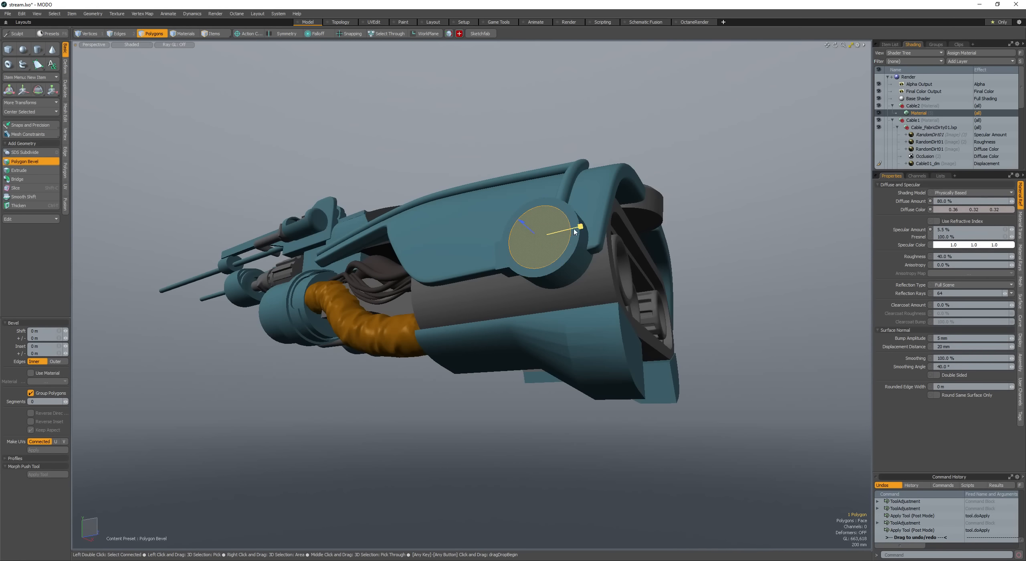
# Step: Select the cap's center disc and alternating radial segments, and bevel them outward into teeth
pyautogui.press('space')
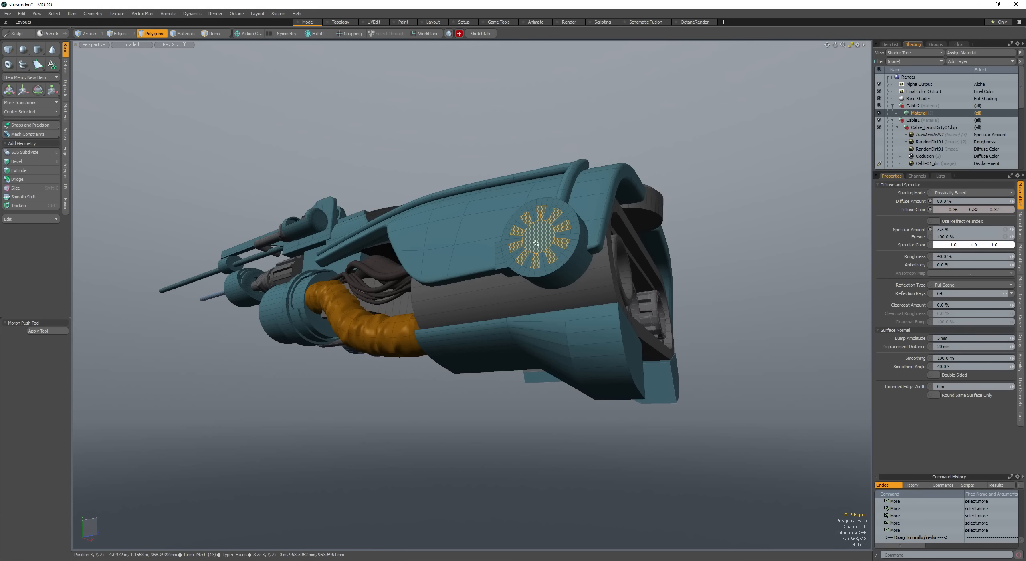
pyautogui.scroll(3, 507, 210)
pyautogui.moveTo(536, 243)
pyautogui.keyDown('alt'); pyautogui.mouseDown()
pyautogui.moveTo(488, 199)
pyautogui.moveTo(514, 215)
pyautogui.moveTo(519, 208)
pyautogui.mouseUp(); pyautogui.keyUp('alt')
pyautogui.press('b')
pyautogui.click(507, 210)
pyautogui.press('space')
# Step: Select the raised center disc of the cap and move it outward
pyautogui.click(489, 196)
pyautogui.press('w')
pyautogui.press('space')
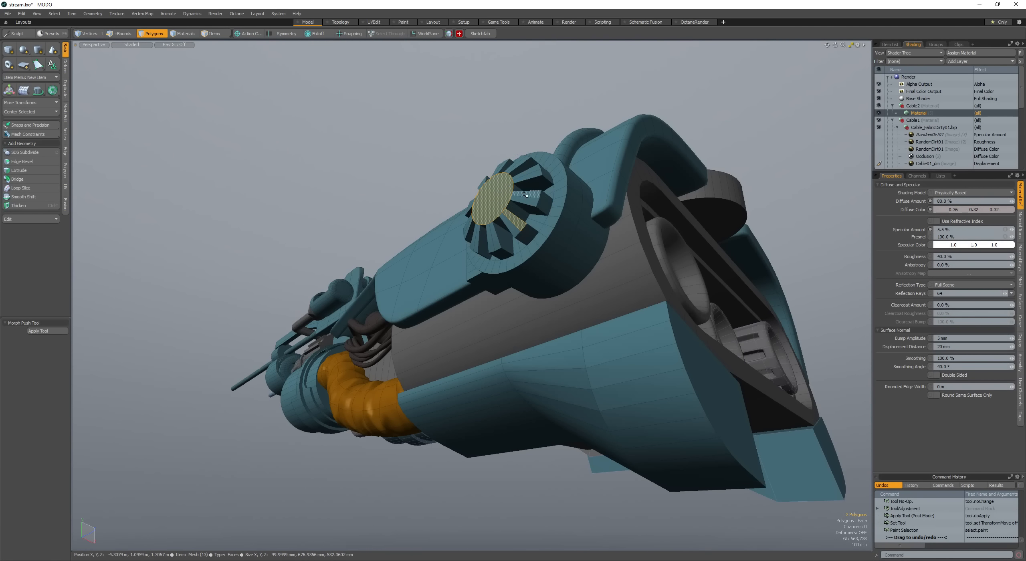
# Step: Extend the selection to the repeating teeth around the center disc, bevel these polygons and move them outward
pyautogui.hotkey('shift', 'Up')
pyautogui.hotkey('shift', 'Up')
pyautogui.hotkey('shift', 'Up')
pyautogui.hotkey('shift', 'Up')
pyautogui.hotkey('shift', 'Up')
pyautogui.press('b')
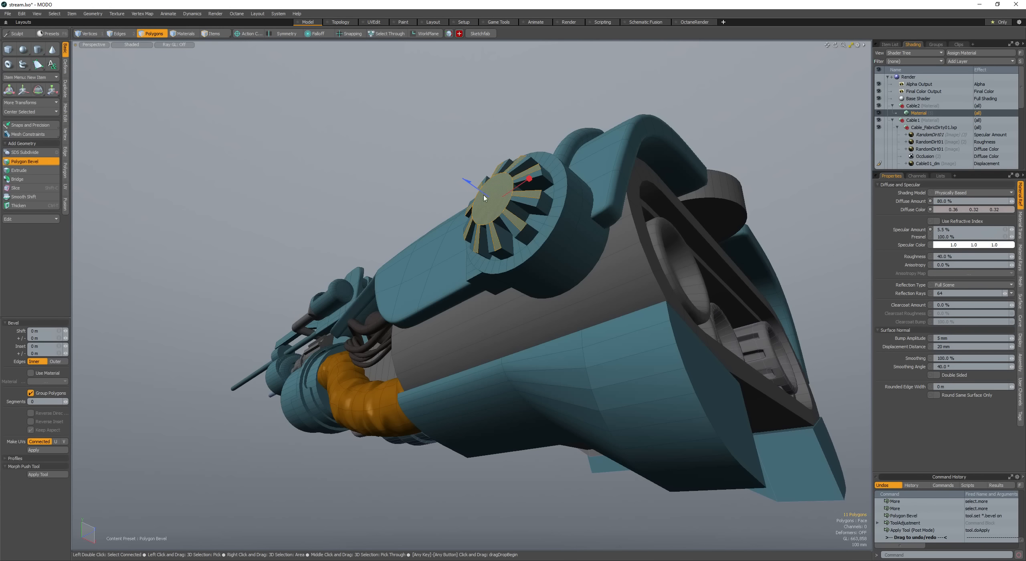
pyautogui.press('w')
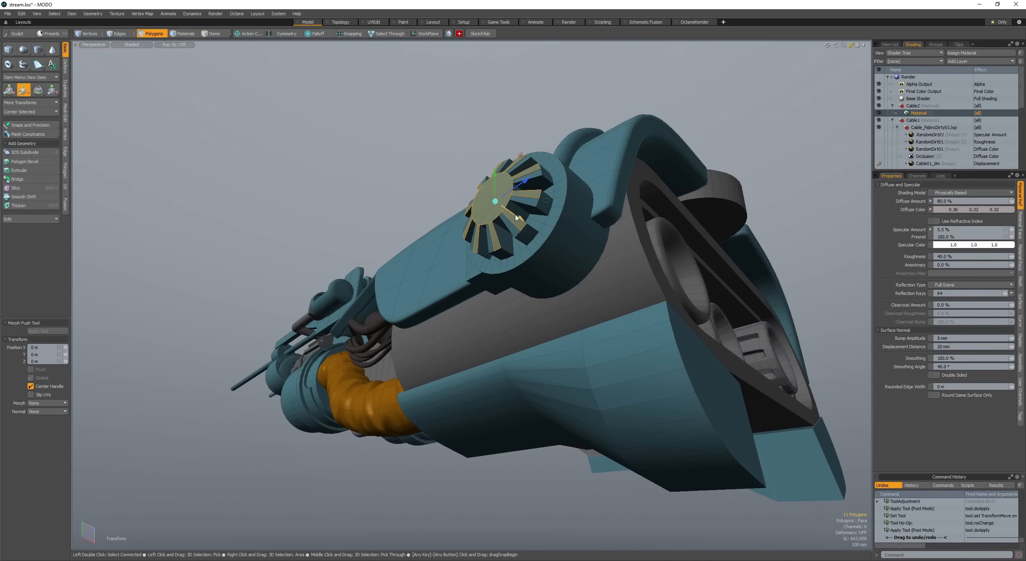
pyautogui.moveTo(516, 218); pyautogui.dragTo(617, 289)
pyautogui.press('space')
# Step: Select the center disc and bevel it outward with an adjusted inset
pyautogui.click(496, 221)
pyautogui.press('b')
pyautogui.click(484, 216)
pyautogui.scroll(-5, 419, 216)
pyautogui.scroll(8, 617, 289)
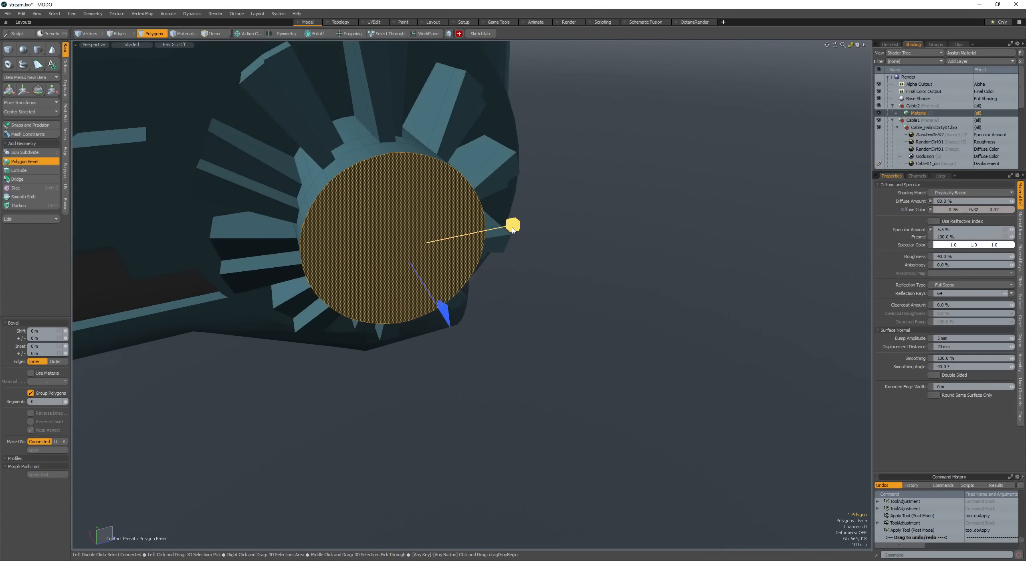
pyautogui.moveTo(513, 225); pyautogui.dragTo(500, 228)
# Step: Bevel the center disc outward into a long round shaft and clear the selection
pyautogui.scroll(-5, 500, 228)
pyautogui.keyDown('alt'); pyautogui.moveTo(564, 232); pyautogui.dragTo(577, 245); pyautogui.keyUp('alt')
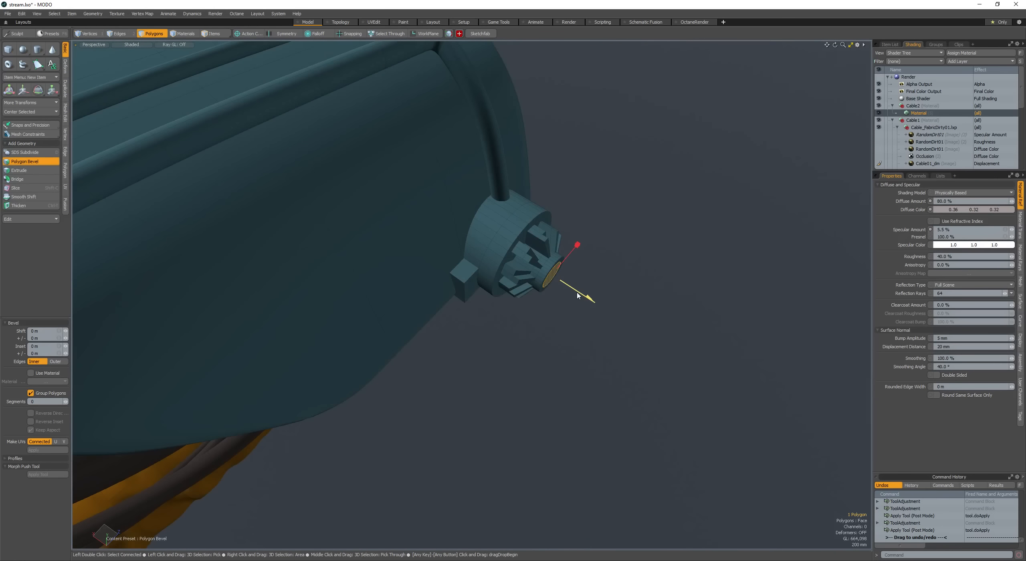
pyautogui.moveTo(580, 293); pyautogui.dragTo(609, 311)
pyautogui.press('space')
# Step: Create a cube primitive beside the cylinder's shaft
pyautogui.press('c')
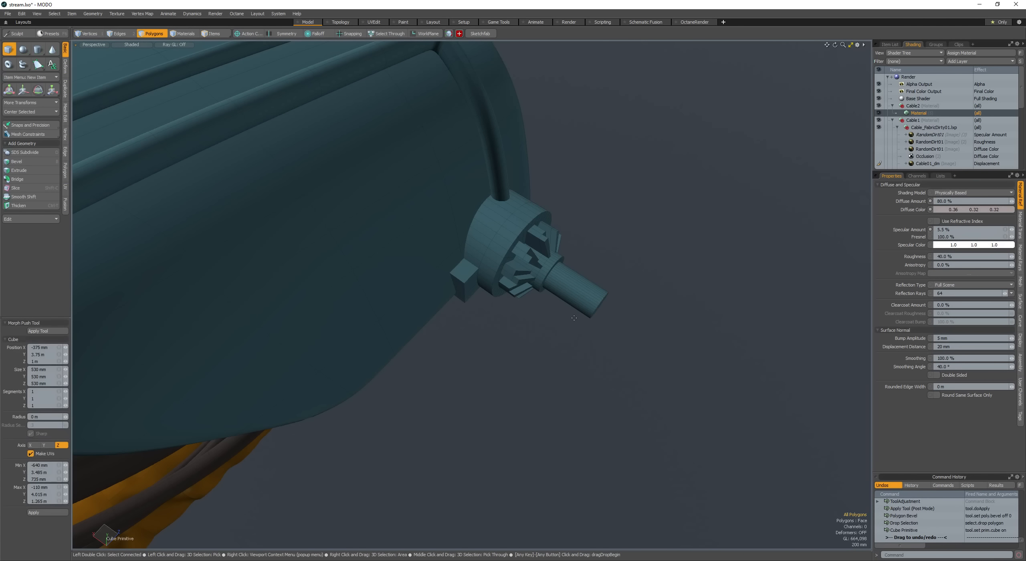
pyautogui.keyDown('ctrl'); pyautogui.moveTo(583, 326); pyautogui.dragTo(553, 360); pyautogui.keyUp('ctrl')
pyautogui.press('space')
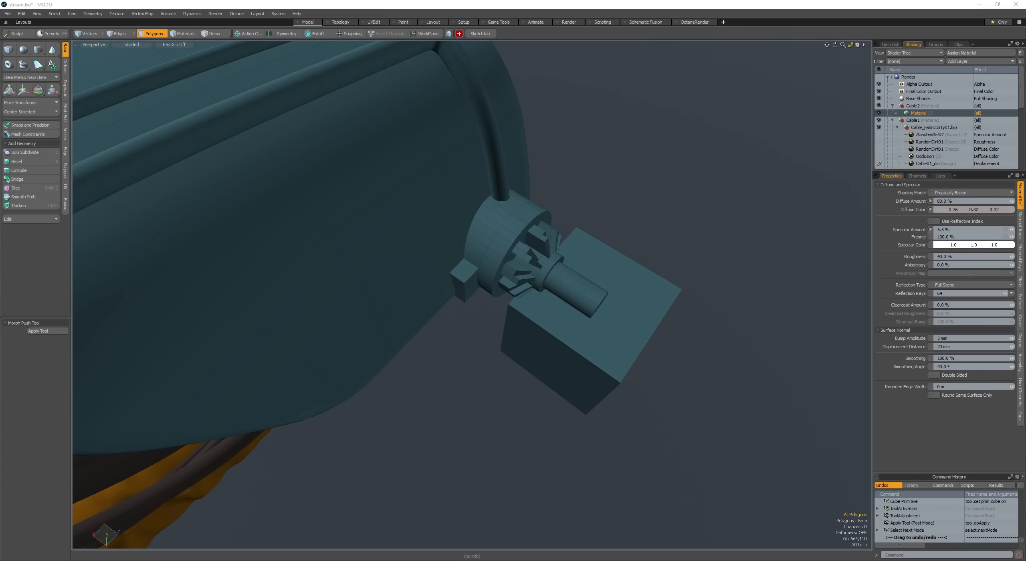
# Step: Select the whole cube and move it towards the toothed cylinder
pyautogui.keyDown('alt'); pyautogui.moveTo(650, 345); pyautogui.dragTo(601, 356); pyautogui.keyUp('alt')
pyautogui.scroll(-2, 642, 309)
pyautogui.press('space')
pyautogui.press('space')
pyautogui.press('space')
pyautogui.doubleClick(638, 307)
pyautogui.press('w')
pyautogui.moveTo(600, 356); pyautogui.dragTo(539, 321)
pyautogui.moveTo(539, 320); pyautogui.dragTo(519, 280)
# Step: Scale the cube down into a flat plate and reposition it beside the shaft
pyautogui.keyDown('alt'); pyautogui.moveTo(519, 280); pyautogui.dragTo(583, 385); pyautogui.keyUp('alt')
pyautogui.press('r')
pyautogui.keyDown('alt'); pyautogui.moveTo(583, 386); pyautogui.dragTo(502, 277); pyautogui.keyUp('alt')
pyautogui.press('w')
pyautogui.hotkey('shift', 'a')
pyautogui.scroll(-5, 575, 369)
pyautogui.scroll(3, 409, 293)
pyautogui.press('r')
pyautogui.press('w')
pyautogui.hotkey('ctrl', 'z')
pyautogui.hotkey('ctrl', 'z')
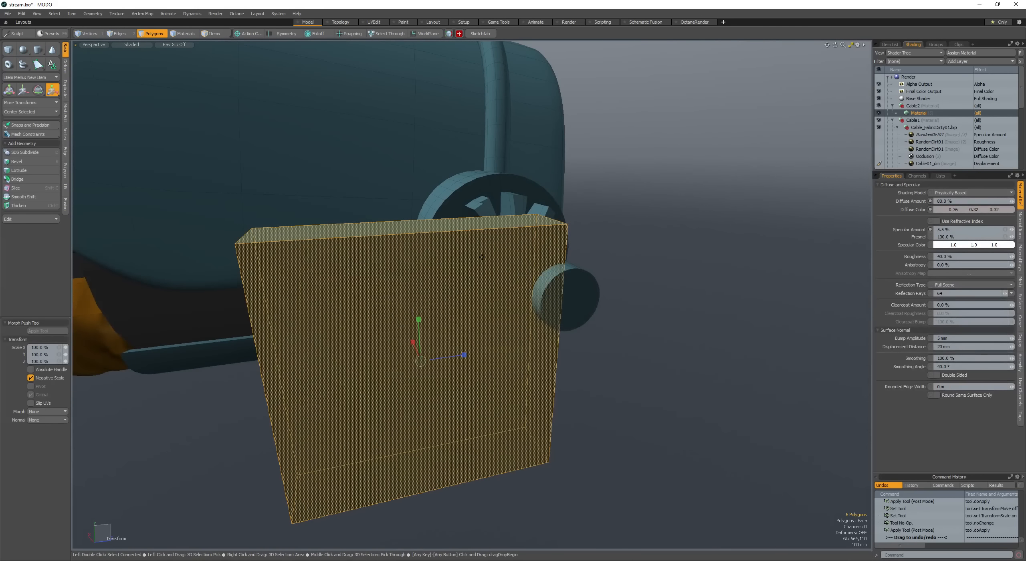
# Step: Rescale the flat plate's height and move it beside the toothed cylinder
pyautogui.moveTo(420, 324); pyautogui.dragTo(426, 342)
pyautogui.press('w')
pyautogui.moveTo(401, 295); pyautogui.dragTo(400, 280)
pyautogui.keyDown('alt'); pyautogui.moveTo(400, 279); pyautogui.dragTo(497, 349); pyautogui.keyUp('alt')
# Step: Undo the last change and save the scene
pyautogui.press('q')
pyautogui.hotkey('ctrl', 'z')
pyautogui.keyDown('alt'); pyautogui.moveTo(497, 350); pyautogui.dragTo(490, 373); pyautogui.keyUp('alt')
pyautogui.keyDown('ctrl'); pyautogui.keyDown('alt'); pyautogui.moveTo(489, 372); pyautogui.dragTo(549, 287); pyautogui.keyUp('alt'); pyautogui.keyUp('ctrl')
pyautogui.hotkey('ctrl', 's')
# Step: Select the toothed cylinder's hull-side end face and scale it to 84%
pyautogui.moveTo(453, 291)
pyautogui.keyDown('ctrl'); pyautogui.keyDown('alt'); pyautogui.mouseDown()
pyautogui.moveTo(517, 290)
pyautogui.moveTo(437, 288)
pyautogui.moveTo(445, 280)
pyautogui.mouseUp(); pyautogui.keyUp('alt'); pyautogui.keyUp('ctrl')
pyautogui.click(436, 288)
pyautogui.press('w')
pyautogui.keyDown('alt'); pyautogui.moveTo(446, 280); pyautogui.dragTo(450, 281); pyautogui.keyUp('alt')
pyautogui.moveTo(450, 280)
pyautogui.keyDown('alt'); pyautogui.mouseDown()
pyautogui.moveTo(443, 251)
pyautogui.moveTo(433, 271)
pyautogui.mouseUp(); pyautogui.keyUp('alt')
pyautogui.press('r')
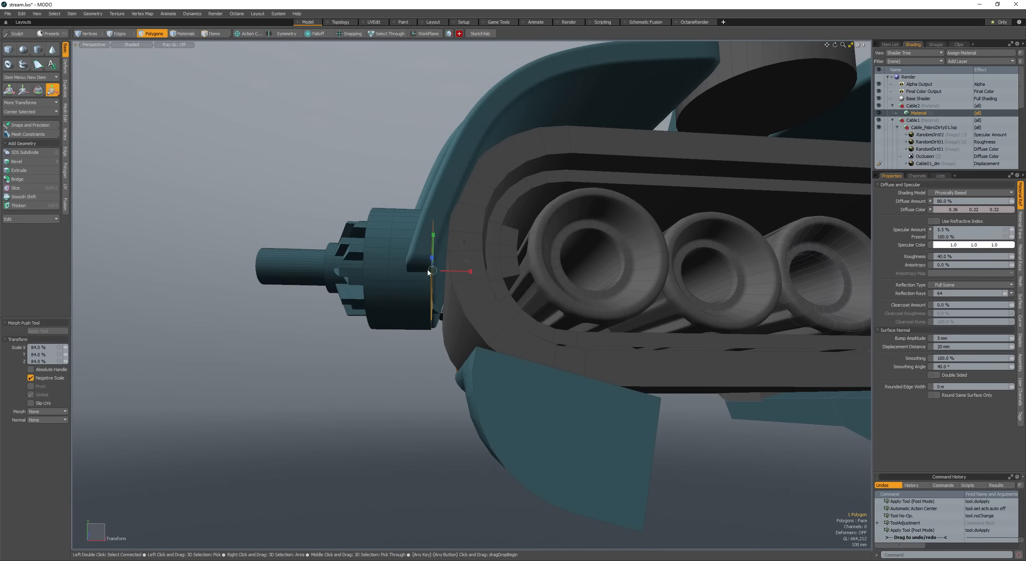
# Step: Thicken the scaled end face into a narrower round collar reaching towards the hull, and clear the selection
pyautogui.hotkey('ctrl', 't')
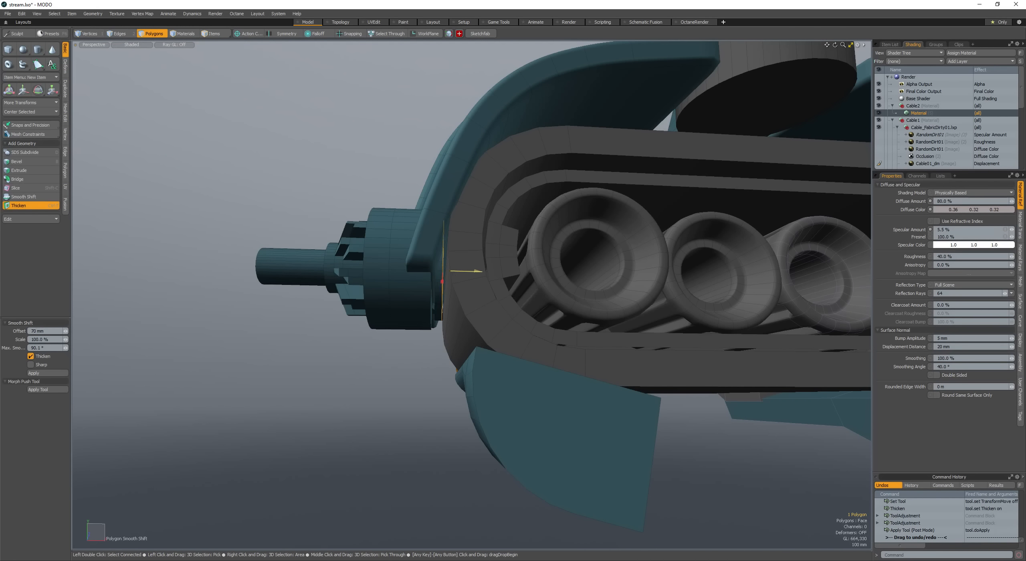
pyautogui.hotkey('ctrl', 't')
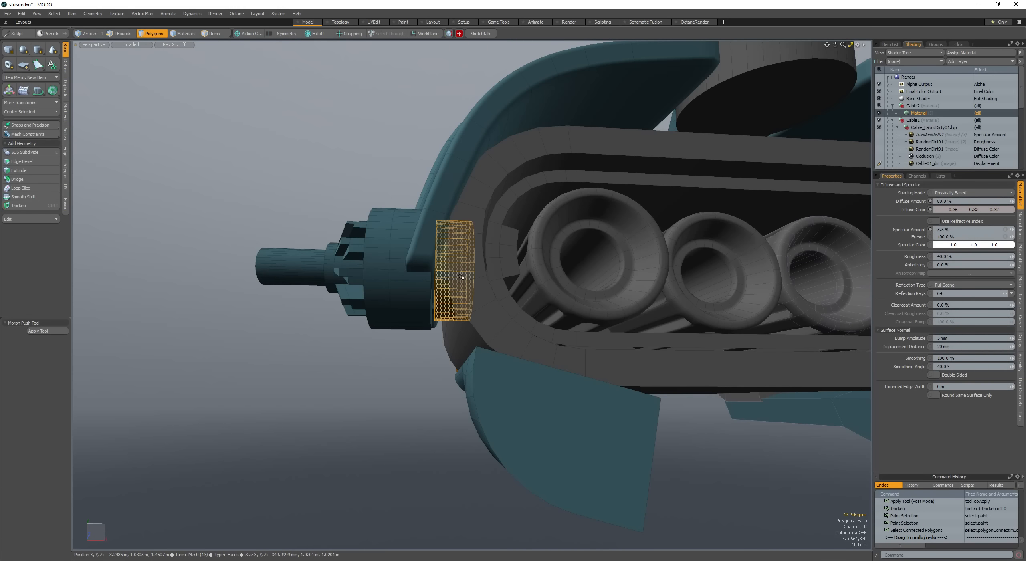
pyautogui.hotkey('shift', 'space')
pyautogui.keyDown('shift'); pyautogui.click(472, 271); pyautogui.keyUp('shift')
pyautogui.hotkey('shift', 'space')
pyautogui.keyDown('alt'); pyautogui.moveTo(472, 270); pyautogui.dragTo(467, 300); pyautogui.keyUp('alt')
pyautogui.click(399, 336)
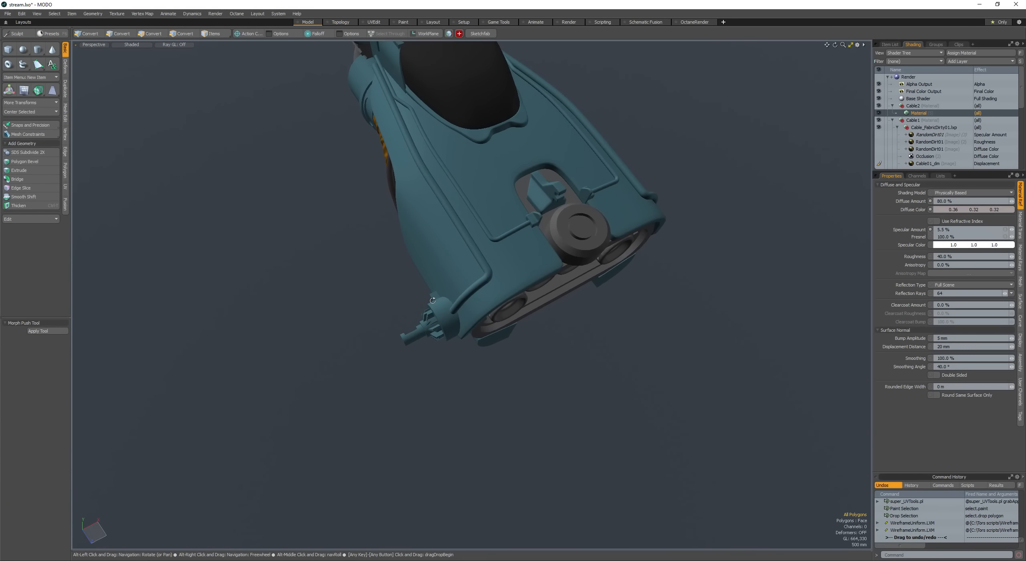
# Step: Draw a long flat box beneath the gun block, just above the rear engine cylinder
pyautogui.moveTo(432, 301)
pyautogui.keyDown('alt'); pyautogui.mouseDown()
pyautogui.moveTo(446, 316)
pyautogui.moveTo(431, 287)
pyautogui.mouseUp(); pyautogui.keyUp('alt')
pyautogui.keyDown('ctrl'); pyautogui.keyDown('alt'); pyautogui.moveTo(430, 287); pyautogui.dragTo(561, 341); pyautogui.keyUp('alt'); pyautogui.keyUp('ctrl')
pyautogui.keyDown('ctrl'); pyautogui.keyDown('alt'); pyautogui.moveTo(561, 341); pyautogui.dragTo(533, 341); pyautogui.keyUp('alt'); pyautogui.keyUp('ctrl')
pyautogui.keyDown('ctrl'); pyautogui.keyDown('alt'); pyautogui.moveTo(534, 341); pyautogui.dragTo(521, 321); pyautogui.keyUp('alt'); pyautogui.keyUp('ctrl')
pyautogui.keyDown('alt'); pyautogui.moveTo(521, 320); pyautogui.dragTo(481, 273); pyautogui.keyUp('alt')
pyautogui.moveTo(481, 273)
pyautogui.keyDown('alt'); pyautogui.mouseDown()
pyautogui.moveTo(446, 299)
pyautogui.moveTo(417, 296)
pyautogui.mouseUp(); pyautogui.keyUp('alt')
pyautogui.keyDown('ctrl'); pyautogui.keyDown('alt'); pyautogui.moveTo(417, 297); pyautogui.dragTo(481, 297); pyautogui.keyUp('alt'); pyautogui.keyUp('ctrl')
pyautogui.click(9, 50)
pyautogui.keyDown('alt'); pyautogui.moveTo(400, 281); pyautogui.dragTo(385, 287); pyautogui.keyUp('alt')
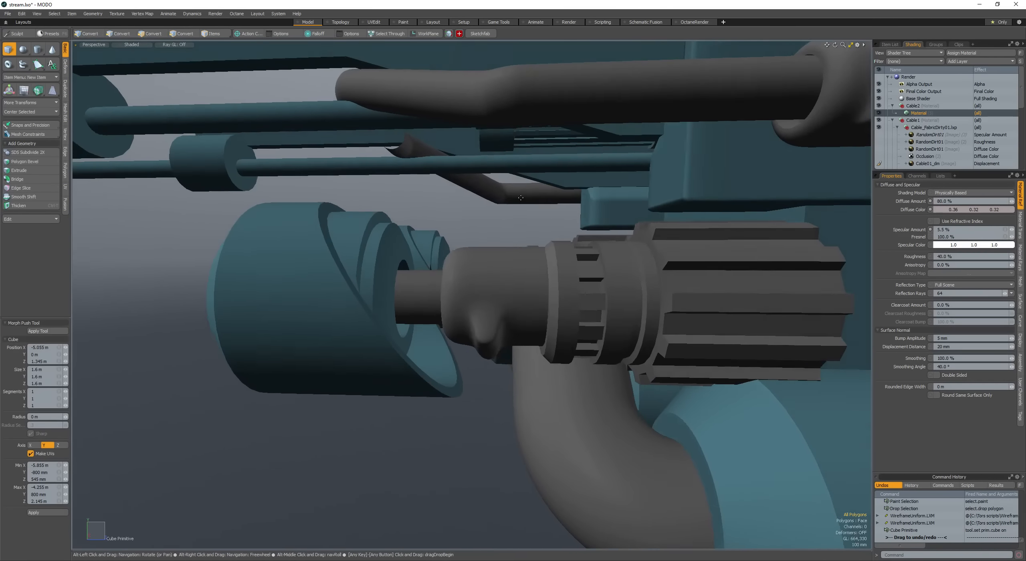
pyautogui.moveTo(460, 196); pyautogui.dragTo(708, 228)
pyautogui.keyDown('alt'); pyautogui.moveTo(401, 305); pyautogui.dragTo(541, 280); pyautogui.keyUp('alt')
pyautogui.moveTo(538, 214); pyautogui.dragTo(700, 216)
pyautogui.press('space')
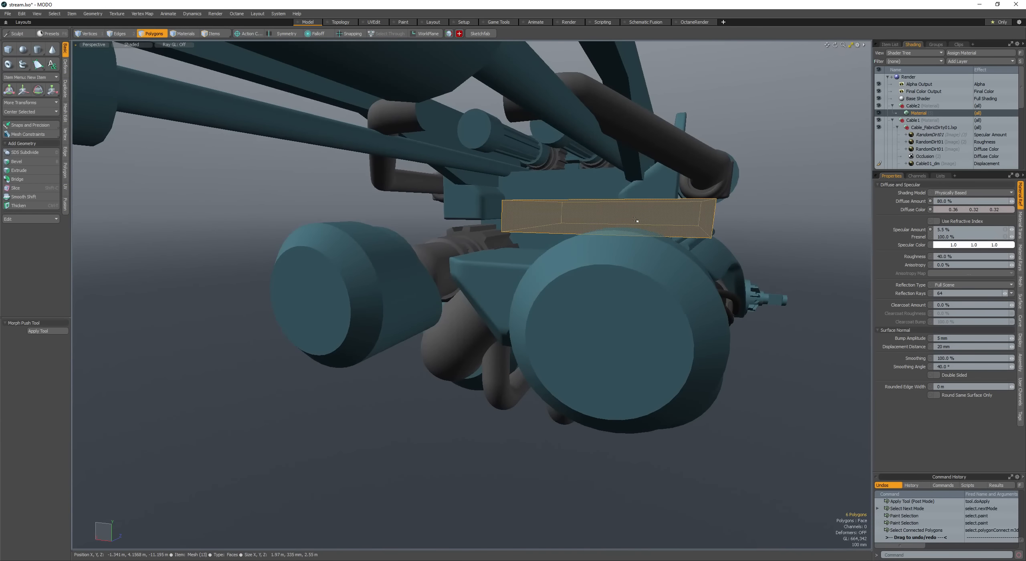
# Step: Select the whole flat box and move it into line with the block above the engine cylinder
pyautogui.moveTo(595, 214); pyautogui.dragTo(605, 214)
pyautogui.keyDown('alt'); pyautogui.moveTo(605, 240); pyautogui.dragTo(681, 257); pyautogui.keyUp('alt')
pyautogui.press('w')
pyautogui.moveTo(557, 213); pyautogui.dragTo(533, 212)
pyautogui.press('space')
pyautogui.moveTo(657, 241)
pyautogui.keyDown('ctrl'); pyautogui.keyDown('alt'); pyautogui.mouseDown()
pyautogui.moveTo(625, 241)
pyautogui.moveTo(643, 236)
pyautogui.mouseUp(); pyautogui.keyUp('alt'); pyautogui.keyUp('ctrl')
pyautogui.hotkey('shift', 'space')
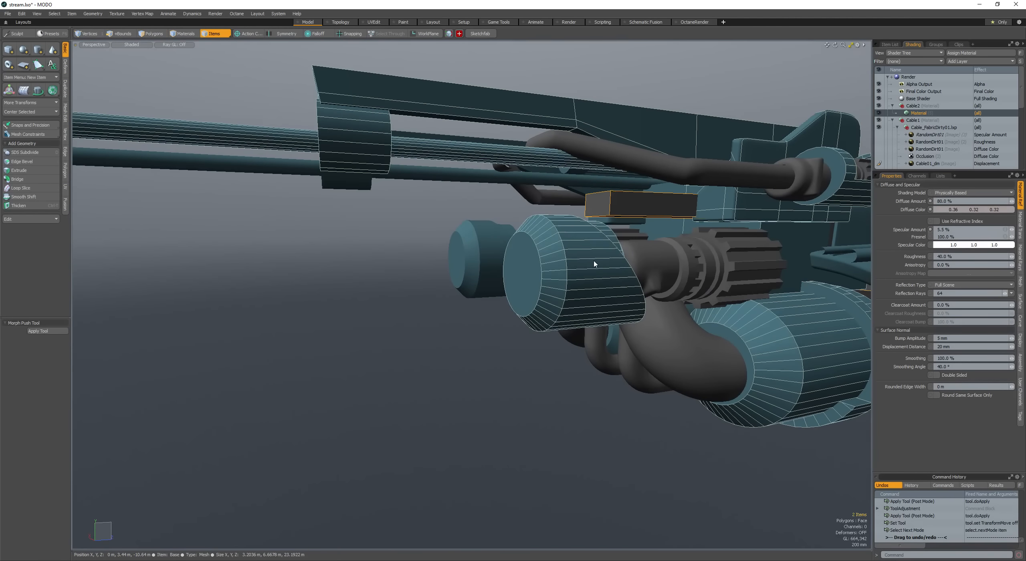
# Step: Activate the mesh containing the engine cylinders alongside the box's mesh and bevel the flat box
pyautogui.keyDown('shift'); pyautogui.click(594, 262); pyautogui.keyUp('shift')
pyautogui.hotkey('shift', 'space')
pyautogui.press('space')
pyautogui.keyDown('alt'); pyautogui.moveTo(585, 258); pyautogui.dragTo(573, 228); pyautogui.keyUp('alt')
pyautogui.keyDown('alt'); pyautogui.moveTo(573, 227); pyautogui.dragTo(514, 168); pyautogui.keyUp('alt')
pyautogui.moveTo(503, 139); pyautogui.dragTo(504, 147)
pyautogui.keyDown('alt'); pyautogui.moveTo(508, 196); pyautogui.dragTo(582, 274); pyautogui.keyUp('alt')
pyautogui.press('space')
pyautogui.press('space')
pyautogui.press('space')
pyautogui.press('b')
pyautogui.press('space')
pyautogui.press('space')
# Step: Adjust the position, rotation and scale of the added part by the rear engines
pyautogui.click(624, 236)
pyautogui.press('w')
pyautogui.keyDown('alt'); pyautogui.moveTo(624, 236); pyautogui.dragTo(629, 179); pyautogui.keyUp('alt')
pyautogui.press('space')
pyautogui.keyDown('alt'); pyautogui.moveTo(602, 146); pyautogui.dragTo(554, 318); pyautogui.keyUp('alt')
pyautogui.press('e')
pyautogui.press('r')
pyautogui.press('space')
pyautogui.scroll(3, 473, 216)
pyautogui.press('w')
pyautogui.press('space')
pyautogui.press('r')
pyautogui.press('space')
pyautogui.scroll(-4, 528, 273)
# Step: Copy the connected polygons of the main hull shell and paste them into a new mesh layer
pyautogui.keyDown('alt'); pyautogui.moveTo(528, 273); pyautogui.dragTo(514, 244); pyautogui.keyUp('alt')
pyautogui.press('space')
pyautogui.click(531, 258)
pyautogui.press('3')
pyautogui.doubleClick(532, 259)
pyautogui.hotkey('ctrl', 'c')
pyautogui.press('n')
pyautogui.hotkey('ctrl', 'v')
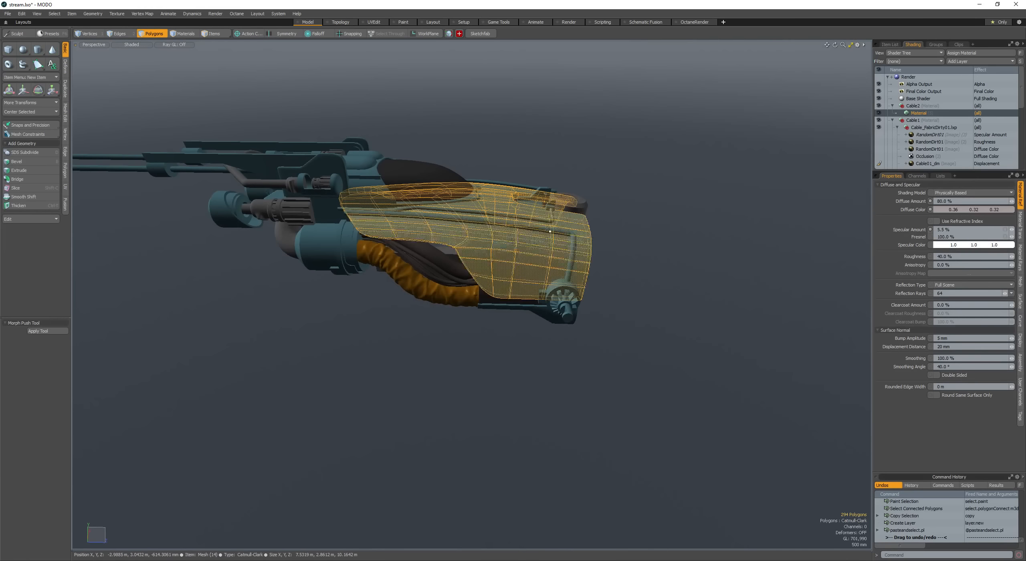
# Step: Rename the copied hull mesh DEEERP, hide it as a backup, and select another mesh in the item list
pyautogui.click(890, 44)
pyautogui.press('F2')
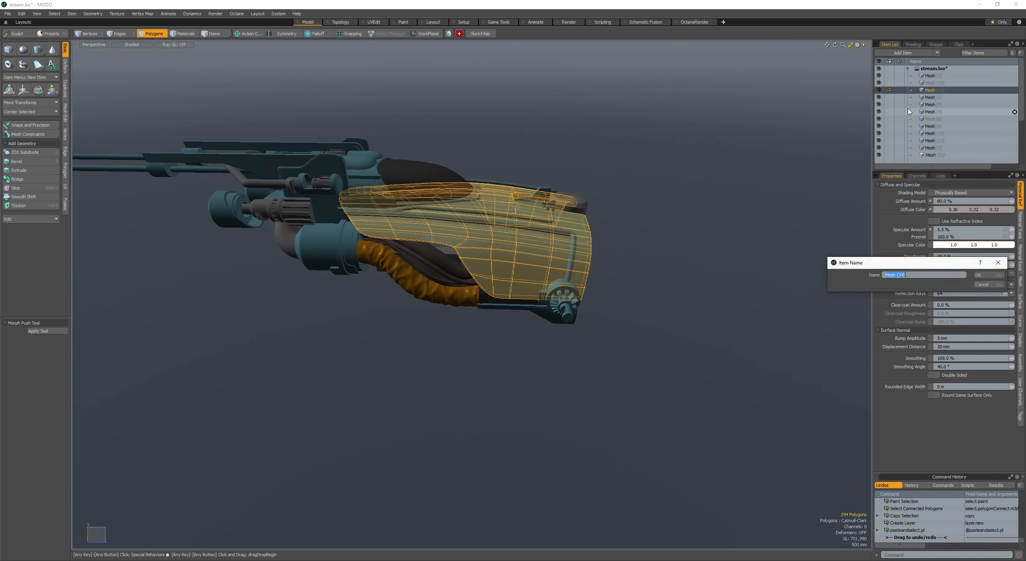
pyautogui.write('DEEERP')
pyautogui.press('Return')
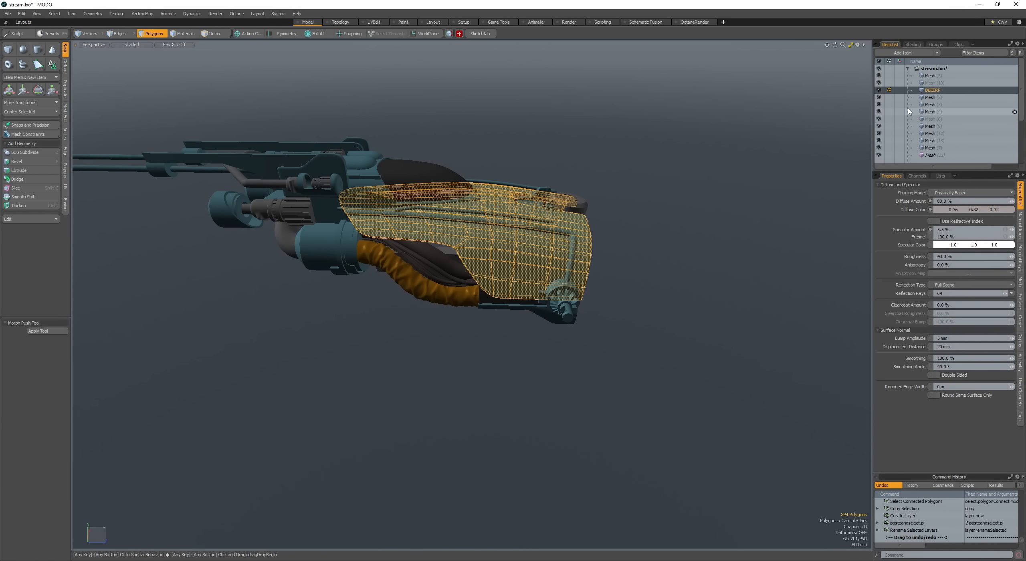
pyautogui.click(880, 91)
pyautogui.click(941, 77)
# Step: Select the original hull shell and freeze its subdivision surface into dense polygons
pyautogui.keyDown('alt'); pyautogui.moveTo(573, 212); pyautogui.dragTo(632, 242); pyautogui.keyUp('alt')
pyautogui.press('5')
pyautogui.click(561, 256)
pyautogui.press('5')
pyautogui.keyDown('alt'); pyautogui.moveTo(561, 257); pyautogui.dragTo(523, 231); pyautogui.keyUp('alt')
pyautogui.moveTo(523, 230)
pyautogui.keyDown('ctrl'); pyautogui.keyDown('alt'); pyautogui.mouseDown()
pyautogui.moveTo(603, 254)
pyautogui.moveTo(529, 229)
pyautogui.moveTo(538, 235)
pyautogui.moveTo(505, 243)
pyautogui.moveTo(543, 258)
pyautogui.mouseUp(); pyautogui.keyUp('alt'); pyautogui.keyUp('ctrl')
pyautogui.doubleClick(529, 229)
pyautogui.hotkey('shift', 'f')
pyautogui.click(505, 242)
pyautogui.scroll(-3, 505, 243)
pyautogui.hotkey('ctrl', 'z')
pyautogui.scroll(5, 543, 241)
pyautogui.hotkey('ctrl', 'shift', 'c')
# Step: Move the large 2.4 m cylinder around the toothed mechanism and use it for a boolean cut of the hull shell
pyautogui.moveTo(543, 258); pyautogui.dragTo(605, 258, button='right')
pyautogui.keyDown('alt'); pyautogui.moveTo(605, 258); pyautogui.dragTo(440, 236); pyautogui.keyUp('alt')
pyautogui.press('space')
pyautogui.doubleClick(484, 277)
pyautogui.press('w')
pyautogui.press('space')
pyautogui.moveTo(440, 237); pyautogui.dragTo(577, 267)
pyautogui.press('w')
pyautogui.moveTo(497, 257); pyautogui.dragTo(655, 323)
pyautogui.keyDown('alt'); pyautogui.moveTo(481, 257); pyautogui.dragTo(513, 259); pyautogui.keyUp('alt')
pyautogui.press('space')
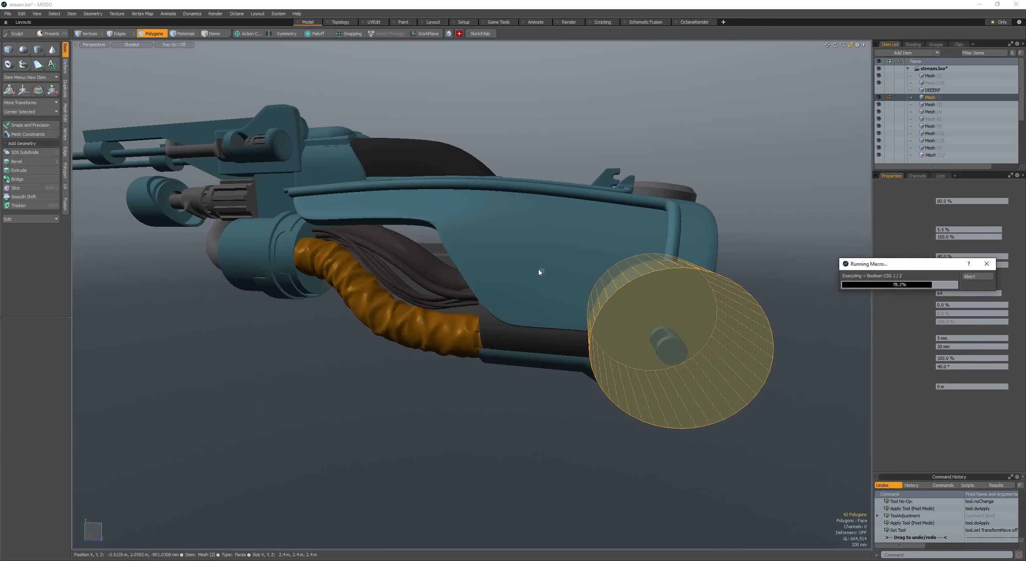
# Step: Inspect the hull shell around the toothed mechanism where the cylinder cuts it
pyautogui.moveTo(527, 272)
pyautogui.keyDown('alt'); pyautogui.mouseDown()
pyautogui.moveTo(674, 265)
pyautogui.moveTo(636, 266)
pyautogui.moveTo(557, 310)
pyautogui.moveTo(577, 313)
pyautogui.moveTo(609, 370)
pyautogui.moveTo(379, 299)
pyautogui.moveTo(351, 301)
pyautogui.moveTo(321, 345)
pyautogui.moveTo(234, 324)
pyautogui.moveTo(423, 308)
pyautogui.moveTo(543, 323)
pyautogui.moveTo(421, 311)
pyautogui.moveTo(437, 294)
pyautogui.moveTo(431, 284)
pyautogui.moveTo(396, 321)
pyautogui.moveTo(405, 281)
pyautogui.moveTo(425, 299)
pyautogui.mouseUp(); pyautogui.keyUp('alt')
pyautogui.doubleClick(579, 275)
pyautogui.click(703, 265)
pyautogui.doubleClick(703, 265)
pyautogui.scroll(3, 634, 267)
pyautogui.press('w')
pyautogui.press('space')
pyautogui.press('space')
pyautogui.scroll(-3, 601, 357)
pyautogui.hotkey('shift', 'w')
pyautogui.hotkey('shift', 'w')
pyautogui.scroll(-4, 537, 344)
pyautogui.press('space')
pyautogui.press('space')
# Step: Shape a narrow upright box and move it onto the hull deck between the canopy and the round hatch
pyautogui.click(408, 293)
pyautogui.scroll(4, 437, 295)
pyautogui.click(431, 285)
pyautogui.press('space')
pyautogui.click(415, 282)
pyautogui.scroll(4, 396, 321)
pyautogui.moveTo(425, 301)
pyautogui.keyDown('ctrl'); pyautogui.mouseDown()
pyautogui.moveTo(445, 281)
pyautogui.moveTo(475, 303)
pyautogui.moveTo(473, 337)
pyautogui.mouseUp(); pyautogui.keyUp('ctrl')
pyautogui.press('space')
pyautogui.doubleClick(437, 280)
pyautogui.press('r')
pyautogui.scroll(-4, 498, 301)
pyautogui.press('w')
pyautogui.moveTo(469, 309); pyautogui.dragTo(472, 239)
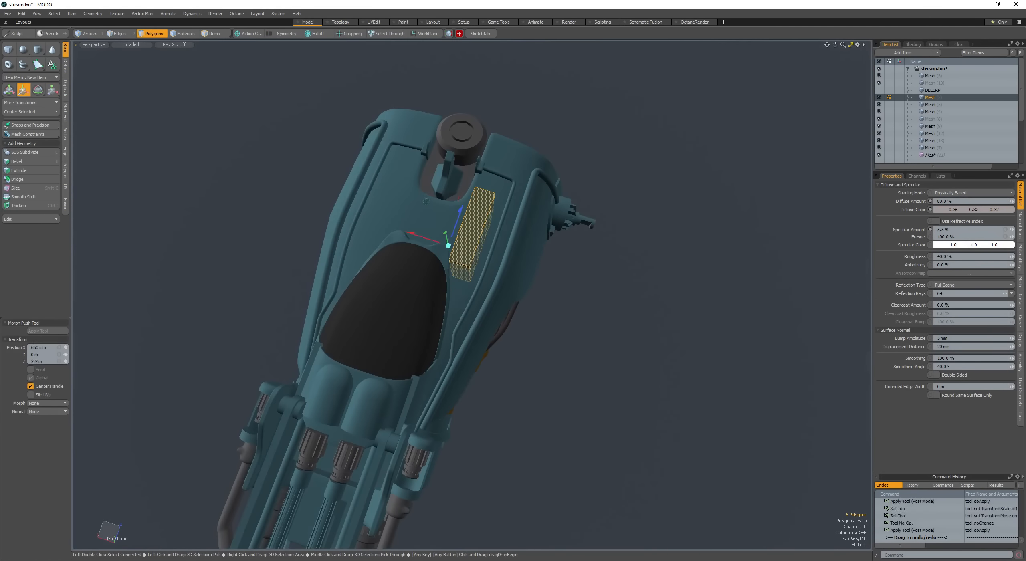
# Step: Select the deck box's four upright edges and bevel them by about 220 mm into rounded corners
pyautogui.hotkey('shift', 'a')
pyautogui.press('space')
pyautogui.keyDown('alt'); pyautogui.moveTo(444, 337); pyautogui.dragTo(590, 245); pyautogui.keyUp('alt')
pyautogui.press('space')
pyautogui.press('space')
pyautogui.press('space')
pyautogui.keyDown('alt'); pyautogui.moveTo(589, 244); pyautogui.dragTo(446, 284); pyautogui.keyUp('alt')
pyautogui.press('e')
pyautogui.press('space')
pyautogui.press('space')
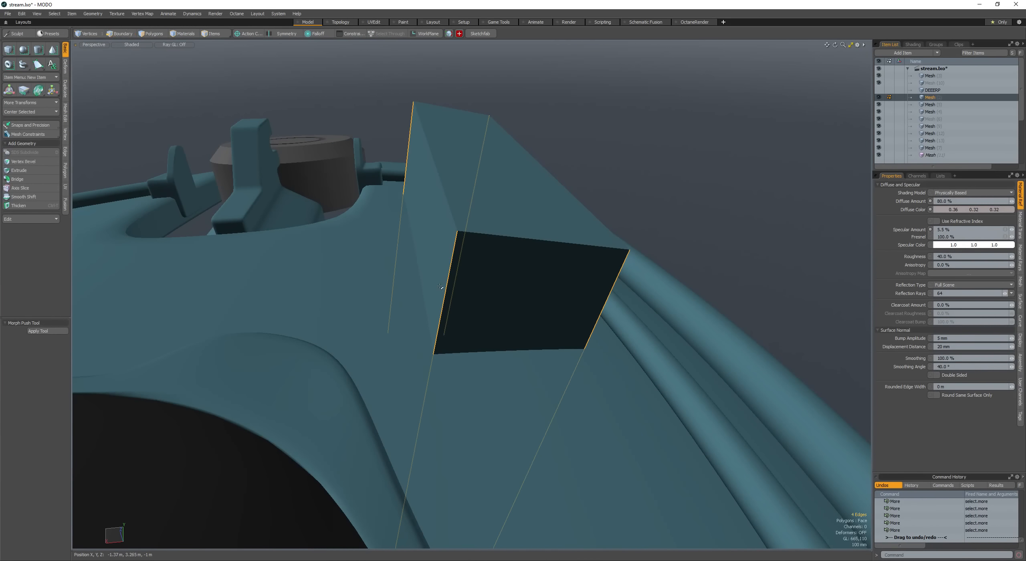
pyautogui.keyDown('alt'); pyautogui.moveTo(440, 286); pyautogui.dragTo(289, 316); pyautogui.keyUp('alt')
pyautogui.keyDown('ctrl'); pyautogui.keyDown('alt'); pyautogui.moveTo(289, 317); pyautogui.dragTo(257, 304); pyautogui.keyUp('alt'); pyautogui.keyUp('ctrl')
pyautogui.press('b')
pyautogui.moveTo(323, 291); pyautogui.dragTo(360, 295)
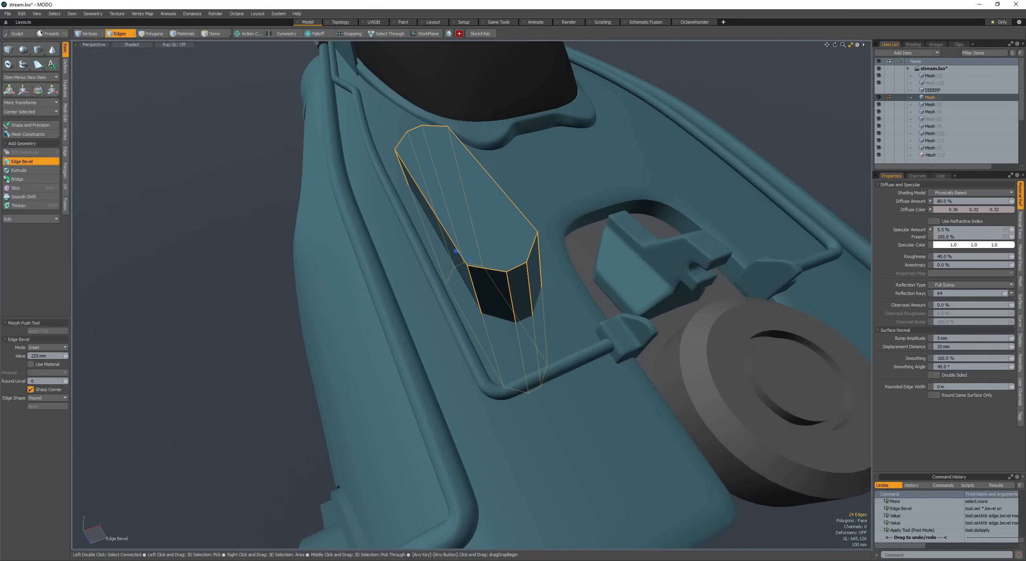
pyautogui.keyDown('ctrl'); pyautogui.keyDown('alt'); pyautogui.moveTo(423, 281); pyautogui.dragTo(537, 248); pyautogui.keyUp('alt'); pyautogui.keyUp('ctrl')
pyautogui.press('space')
pyautogui.press('space')
# Step: Select the whole rounded deck box, rotate and move it through the hull deck, and boolean-cut a slot with it
pyautogui.doubleClick(477, 261)
pyautogui.keyDown('ctrl'); pyautogui.keyDown('alt'); pyautogui.moveTo(441, 261); pyautogui.dragTo(471, 231); pyautogui.keyUp('alt'); pyautogui.keyUp('ctrl')
pyautogui.press('w')
pyautogui.press('e')
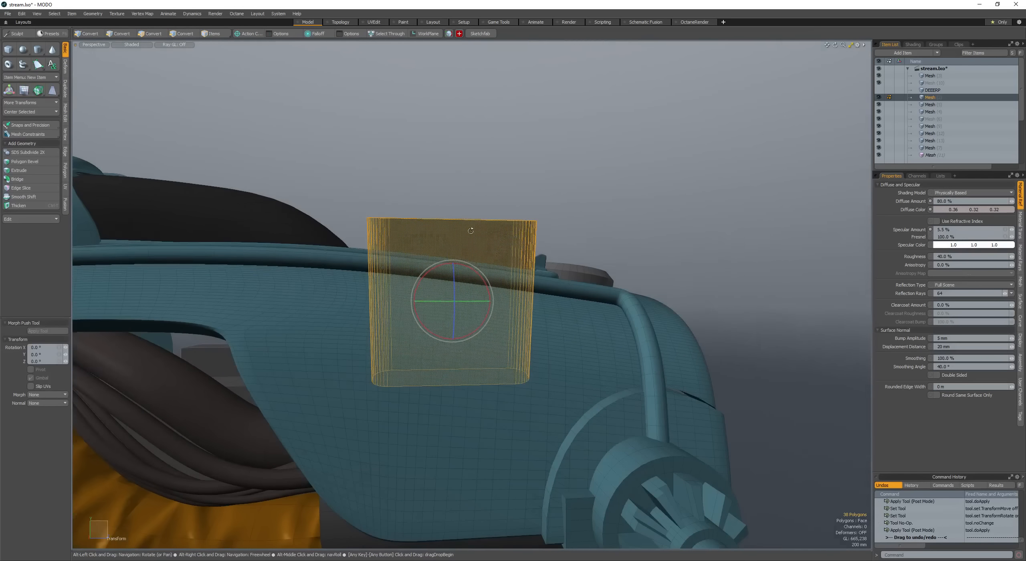
pyautogui.keyDown('alt'); pyautogui.moveTo(454, 290); pyautogui.dragTo(513, 323); pyautogui.keyUp('alt')
pyautogui.press('r')
pyautogui.press('w')
pyautogui.keyDown('alt'); pyautogui.moveTo(453, 345); pyautogui.dragTo(469, 283); pyautogui.keyUp('alt')
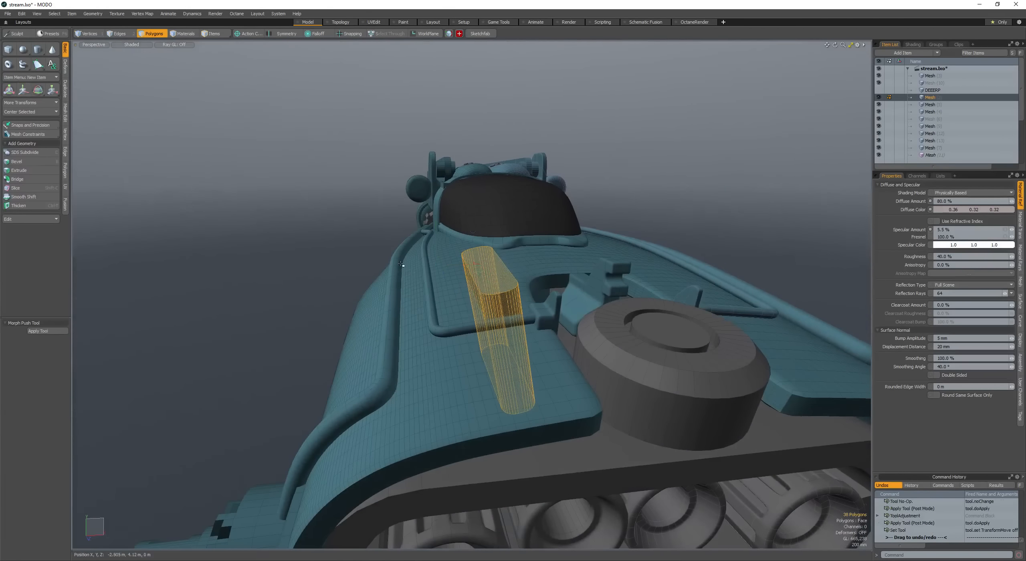
pyautogui.press('e')
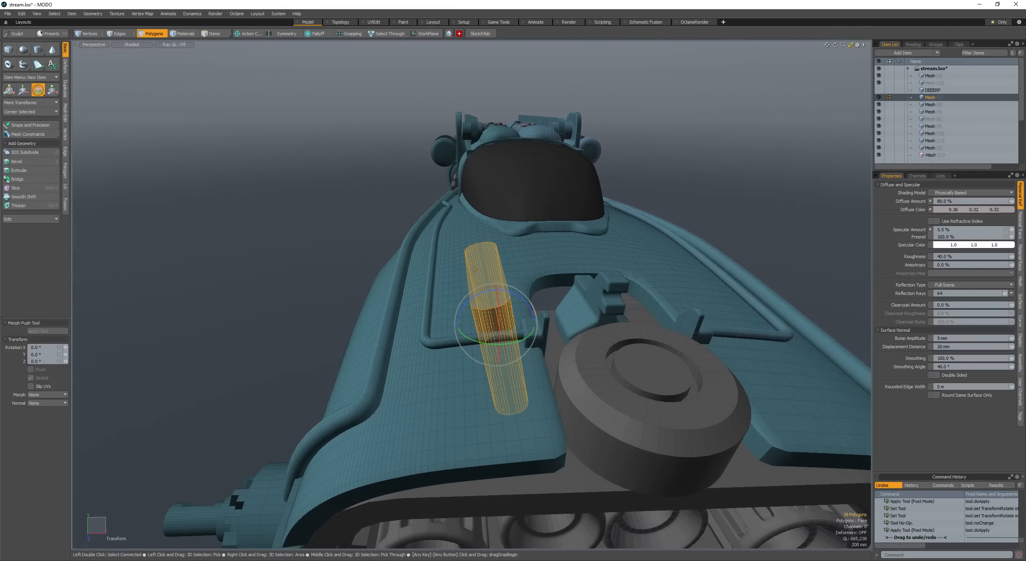
pyautogui.keyDown('alt'); pyautogui.moveTo(486, 296); pyautogui.dragTo(305, 349); pyautogui.keyUp('alt')
pyautogui.press('space')
# Step: Select the connected hull shell with its new deck slot and isolate it from the rest of the ship
pyautogui.keyDown('alt'); pyautogui.moveTo(410, 312); pyautogui.dragTo(441, 281); pyautogui.keyUp('alt')
pyautogui.doubleClick(459, 261)
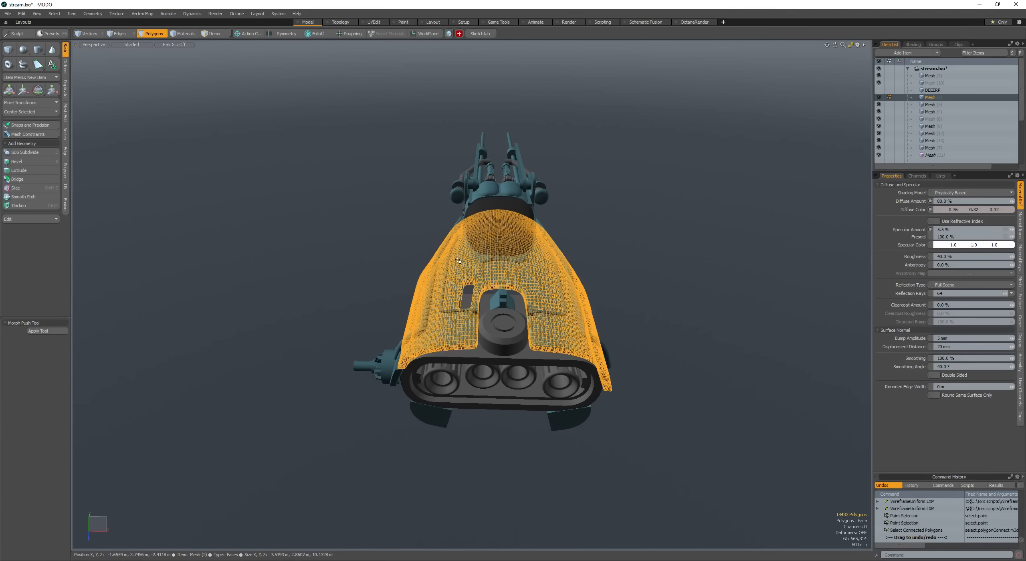
pyautogui.hotkey('shift', 'h')
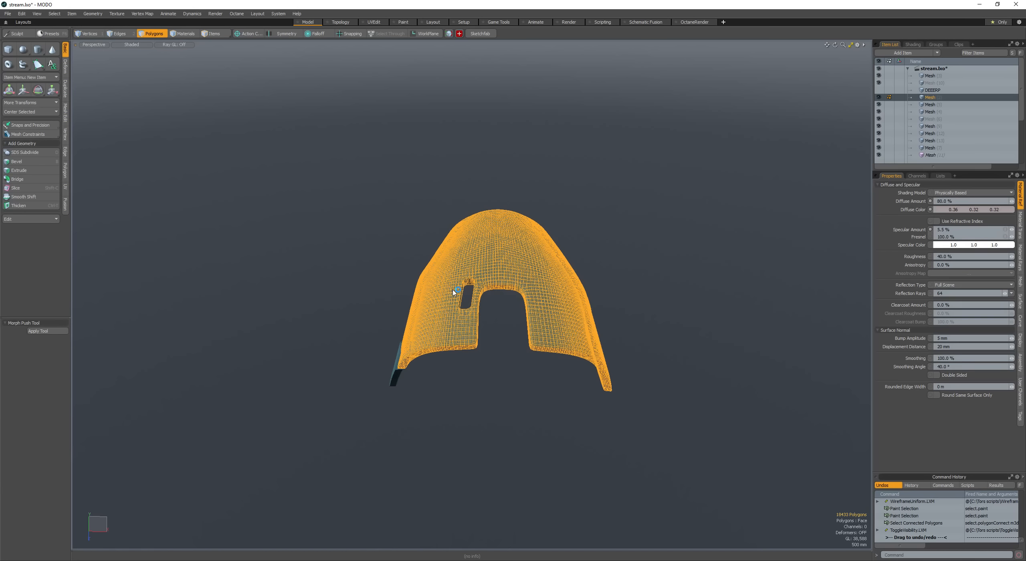
# Step: Try to mirror the isolated hull shell across the ship's centreline with the quick mirror script
pyautogui.doubleClick(483, 280)
pyautogui.scroll(10, 496, 281)
pyautogui.keyDown('alt'); pyautogui.moveTo(531, 291); pyautogui.dragTo(584, 393); pyautogui.keyUp('alt')
pyautogui.press('l')
pyautogui.hotkey('alt', 'x')
pyautogui.scroll(-5, 550, 325)
pyautogui.doubleClick(488, 298)
pyautogui.scroll(-8, 488, 298)
pyautogui.click(586, 395)
pyautogui.doubleClick(511, 381)
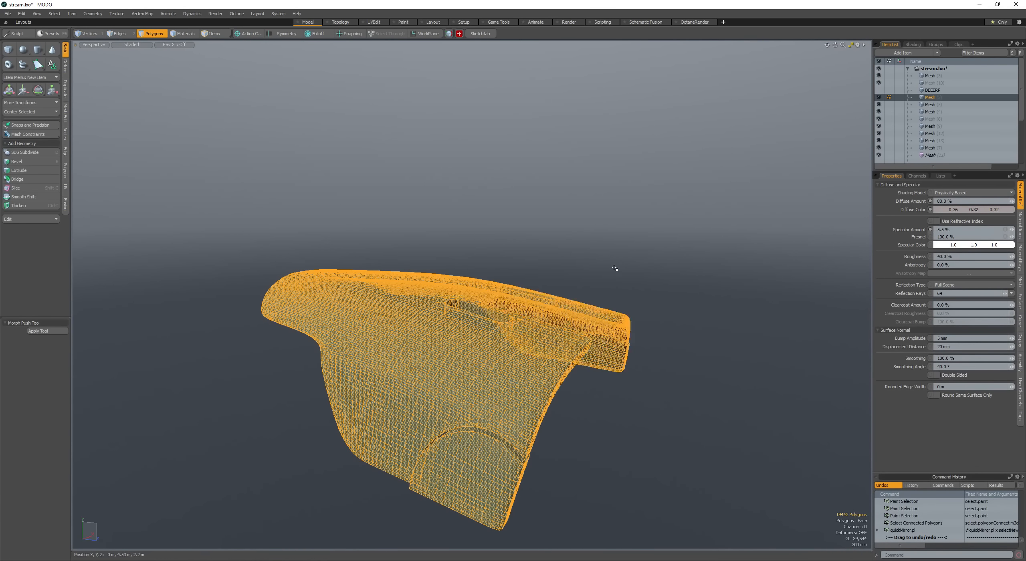
pyautogui.keyDown('alt'); pyautogui.moveTo(614, 268); pyautogui.dragTo(569, 288); pyautogui.keyUp('alt')
pyautogui.hotkey('ctrl', 'z')
# Step: Mirror the hull shell as an instance across the X axis and unhide the rest of the ship
pyautogui.hotkey('ctrl', '2')
pyautogui.scroll(-2, 436, 286)
pyautogui.press('space')
pyautogui.click(582, 270)
pyautogui.hotkey('alt', 'x')
pyautogui.press('h')
pyautogui.scroll(-5, 617, 288)
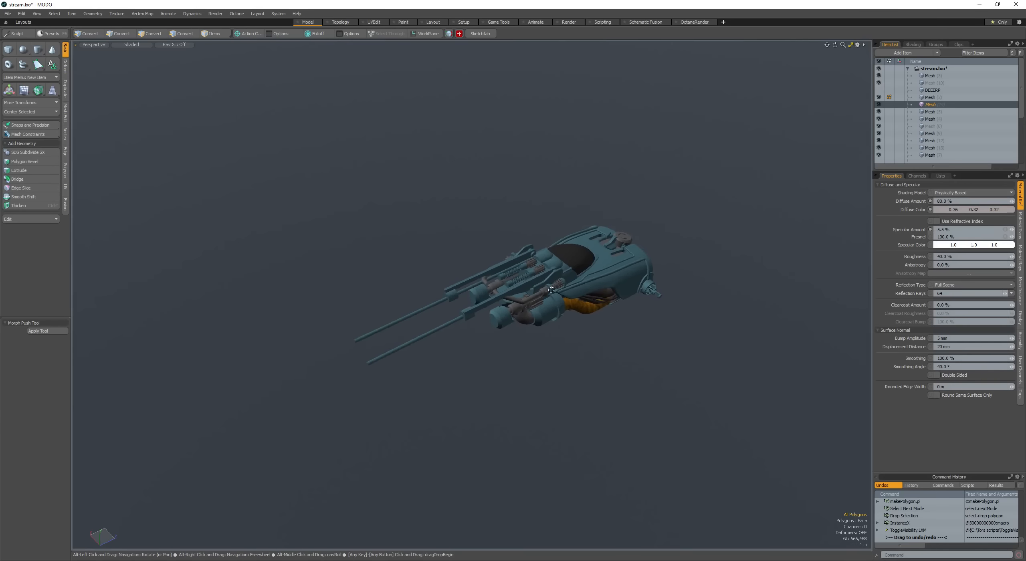
# Step: Select the Base mesh item that contains the large cylinder at the front end of the orange hose
pyautogui.scroll(10, 512, 283)
pyautogui.keyDown('alt'); pyautogui.moveTo(511, 283); pyautogui.dragTo(477, 276); pyautogui.keyUp('alt')
pyautogui.press('space')
pyautogui.scroll(-8, 509, 304)
pyautogui.press('space')
pyautogui.click(477, 357)
pyautogui.scroll(8, 477, 357)
pyautogui.keyDown('alt'); pyautogui.keyDown('shift'); pyautogui.moveTo(513, 399); pyautogui.dragTo(487, 344); pyautogui.keyUp('shift'); pyautogui.keyUp('alt')
pyautogui.keyDown('alt'); pyautogui.moveTo(487, 345); pyautogui.dragTo(455, 326); pyautogui.keyUp('alt')
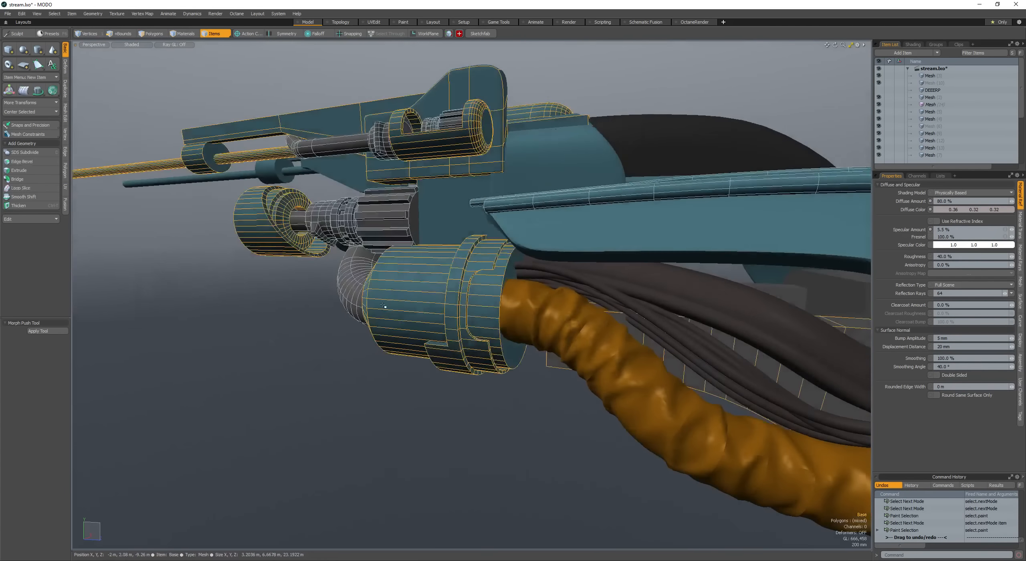
# Step: Select the end face of the large cylinder where the orange hose enters and bevel it
pyautogui.press('space')
pyautogui.doubleClick(455, 326)
pyautogui.keyDown('alt'); pyautogui.moveTo(500, 291); pyautogui.dragTo(492, 261); pyautogui.keyUp('alt')
pyautogui.click(523, 324)
pyautogui.press('b')
pyautogui.press('space')
# Step: Scale the large cylinder's end face and add another polygon bevel to it
pyautogui.press('r')
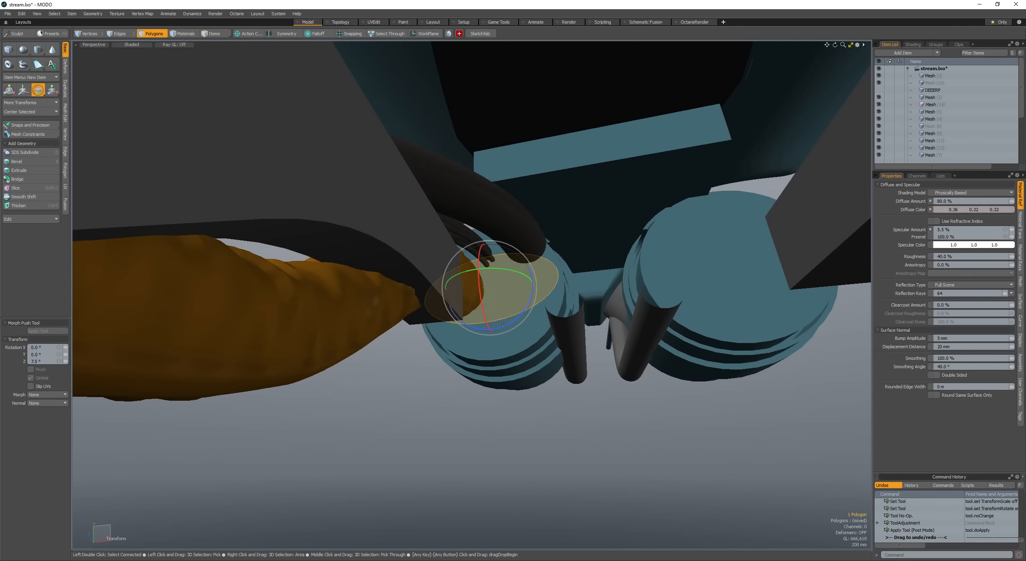
pyautogui.hotkey('ctrl', 'z')
pyautogui.hotkey('ctrl', 'z')
pyautogui.press('r')
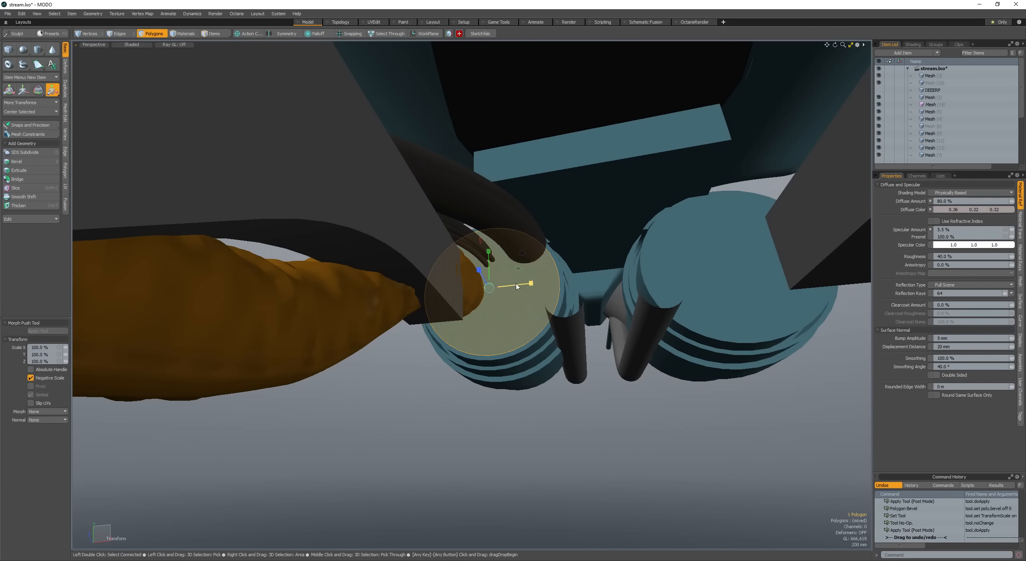
pyautogui.keyDown('alt'); pyautogui.moveTo(515, 285); pyautogui.dragTo(558, 232); pyautogui.keyUp('alt')
pyautogui.press('space')
pyautogui.press('b')
pyautogui.keyDown('shift'); pyautogui.click(504, 267); pyautogui.keyUp('shift')
pyautogui.keyDown('alt'); pyautogui.moveTo(504, 267); pyautogui.dragTo(560, 275); pyautogui.keyUp('alt')
pyautogui.press('space')
# Step: Save the scene and turn to the hull side with the toothed mechanism
pyautogui.click(461, 169)
pyautogui.keyDown('alt'); pyautogui.moveTo(461, 168); pyautogui.dragTo(385, 297); pyautogui.keyUp('alt')
pyautogui.keyDown('alt'); pyautogui.moveTo(385, 297); pyautogui.dragTo(492, 356); pyautogui.keyUp('alt')
pyautogui.hotkey('ctrl', 's')
pyautogui.moveTo(413, 396)
pyautogui.keyDown('alt'); pyautogui.mouseDown()
pyautogui.moveTo(509, 374)
pyautogui.moveTo(366, 362)
pyautogui.moveTo(621, 375)
pyautogui.moveTo(525, 339)
pyautogui.moveTo(559, 341)
pyautogui.moveTo(504, 339)
pyautogui.moveTo(542, 355)
pyautogui.moveTo(531, 396)
pyautogui.moveTo(550, 395)
pyautogui.mouseUp(); pyautogui.keyUp('alt')
# Step: Add a cylinder primitive for cutting round holes in the side of the hull shell
pyautogui.press('space')
pyautogui.press('space')
pyautogui.hotkey('shift', 'space')
pyautogui.click(544, 356)
pyautogui.hotkey('shift', 'space')
pyautogui.click(39, 50)
pyautogui.moveTo(550, 395)
pyautogui.keyDown('alt'); pyautogui.mouseDown()
pyautogui.moveTo(539, 376)
pyautogui.moveTo(452, 379)
pyautogui.moveTo(488, 341)
pyautogui.moveTo(550, 336)
pyautogui.moveTo(533, 339)
pyautogui.mouseUp(); pyautogui.keyUp('alt')
pyautogui.press('space')
# Step: Select the new cylinder and scale and move it to the hull's lower side between the hose and the toothed mechanism
pyautogui.click(464, 360)
pyautogui.doubleClick(464, 356)
pyautogui.press('w')
pyautogui.press('space')
pyautogui.press('w')
pyautogui.press('r')
pyautogui.keyDown('alt'); pyautogui.moveTo(533, 339); pyautogui.dragTo(556, 335); pyautogui.keyUp('alt')
pyautogui.press('w')
pyautogui.press('space')
pyautogui.press('w')
pyautogui.press('space')
# Step: Adjust the cylinder's rotation and position against the hull side and paste a copy of it
pyautogui.press('r')
pyautogui.keyDown('alt'); pyautogui.moveTo(556, 335); pyautogui.dragTo(456, 383); pyautogui.keyUp('alt')
pyautogui.press('e')
pyautogui.press('e')
pyautogui.press('w')
pyautogui.press('space')
pyautogui.press('w')
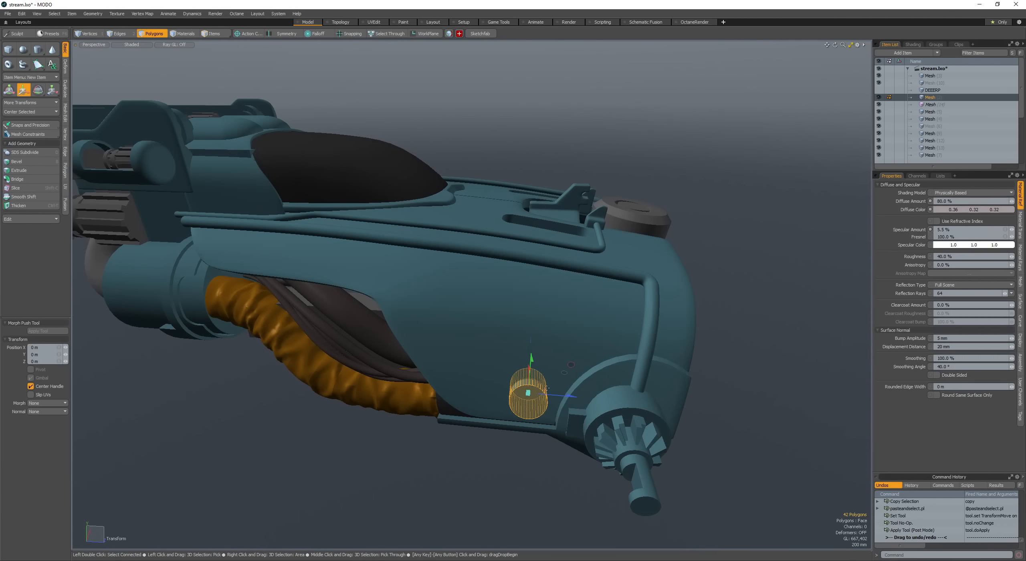
# Step: Move the copied cylinder beside the first one and boolean-cut both out of the hull side
pyautogui.moveTo(546, 396); pyautogui.dragTo(523, 314)
pyautogui.press('space')
pyautogui.keyDown('shift'); pyautogui.click(528, 396); pyautogui.keyUp('shift')
pyautogui.scroll(2, 503, 305)
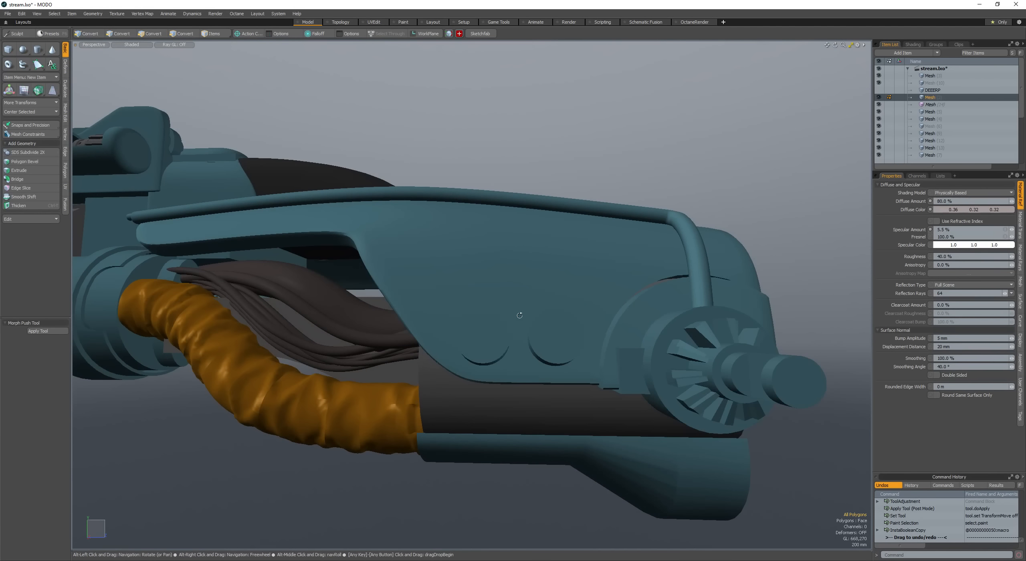
# Step: Delete the leftover cutting cylinder from the round hole nearer the orange hose
pyautogui.doubleClick(490, 339)
pyautogui.scroll(2, 512, 333)
pyautogui.press('Delete')
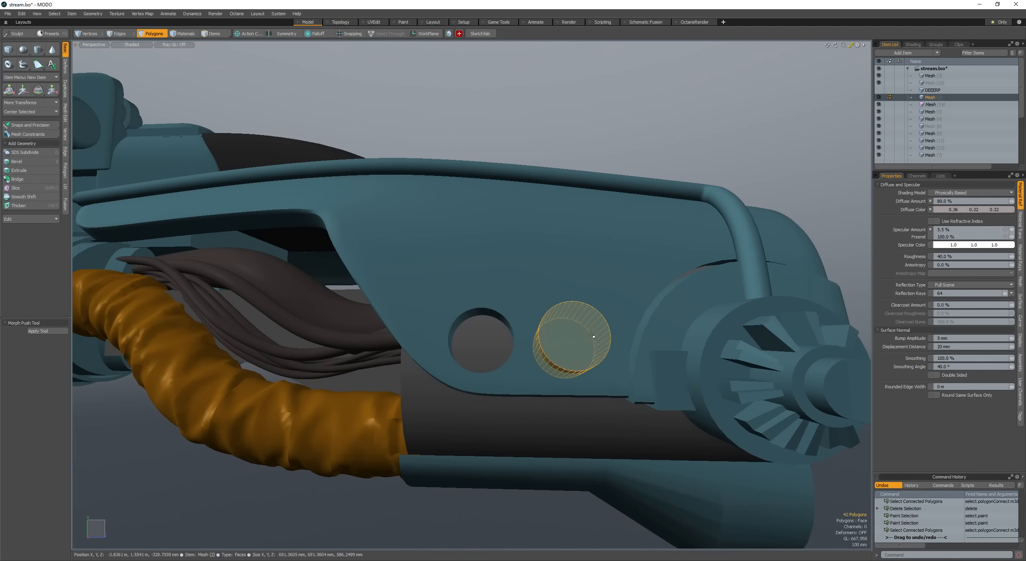
# Step: Scale down and move the remaining cylinder to fit inside its hole, and set the action center to Selection
pyautogui.keyDown('alt'); pyautogui.moveTo(593, 336); pyautogui.dragTo(444, 365); pyautogui.keyUp('alt')
pyautogui.press('r')
pyautogui.press('w')
pyautogui.press('q')
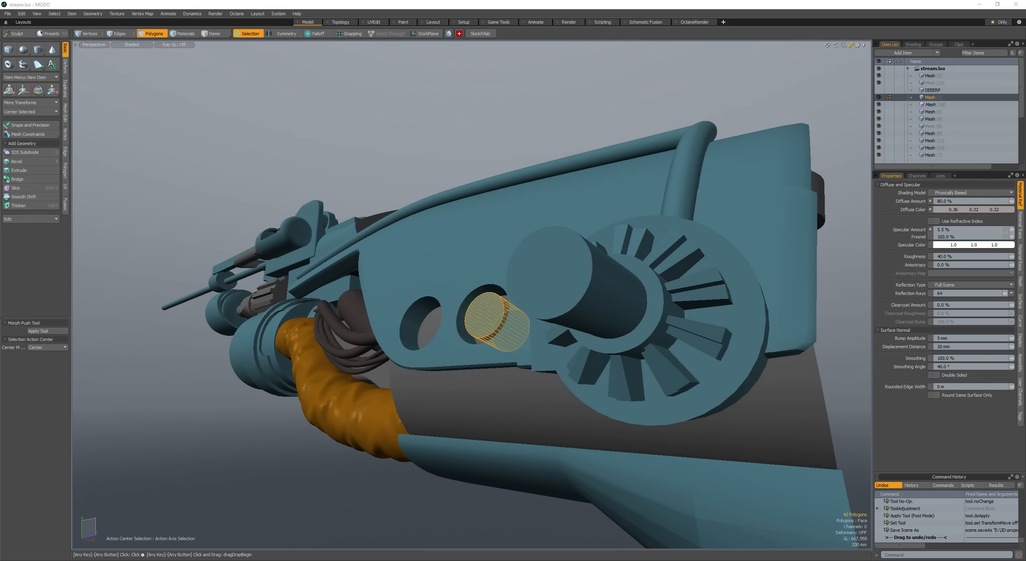
pyautogui.keyDown('alt'); pyautogui.moveTo(532, 226); pyautogui.dragTo(598, 253); pyautogui.keyUp('alt')
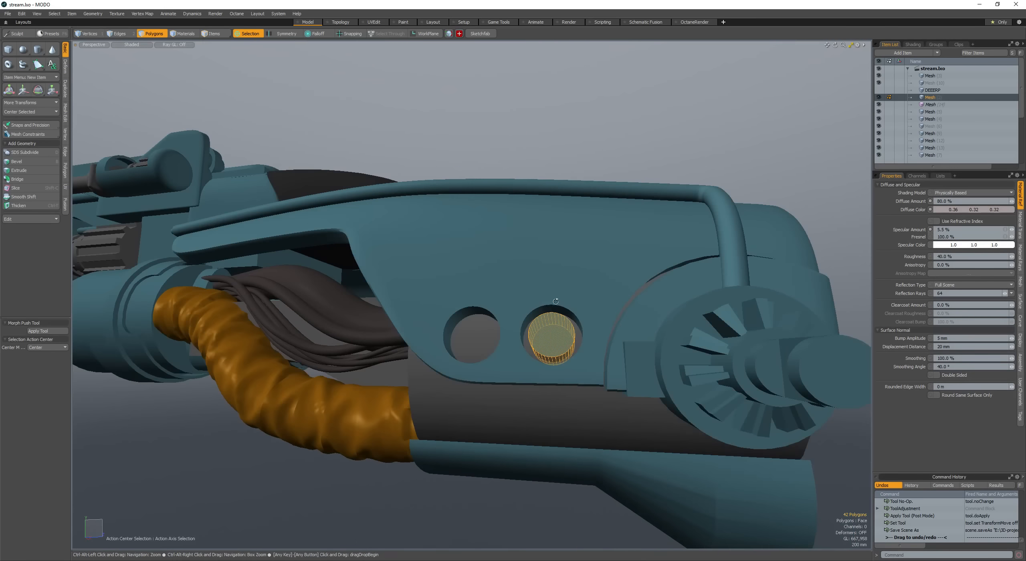
# Step: Bevel the small cylinder's outer face several times to build a stepped plug inside the hole
pyautogui.press('space')
pyautogui.scroll(5, 545, 336)
pyautogui.press('space')
pyautogui.press('space')
pyautogui.click(558, 355)
pyautogui.scroll(-2, 566, 348)
pyautogui.press('b')
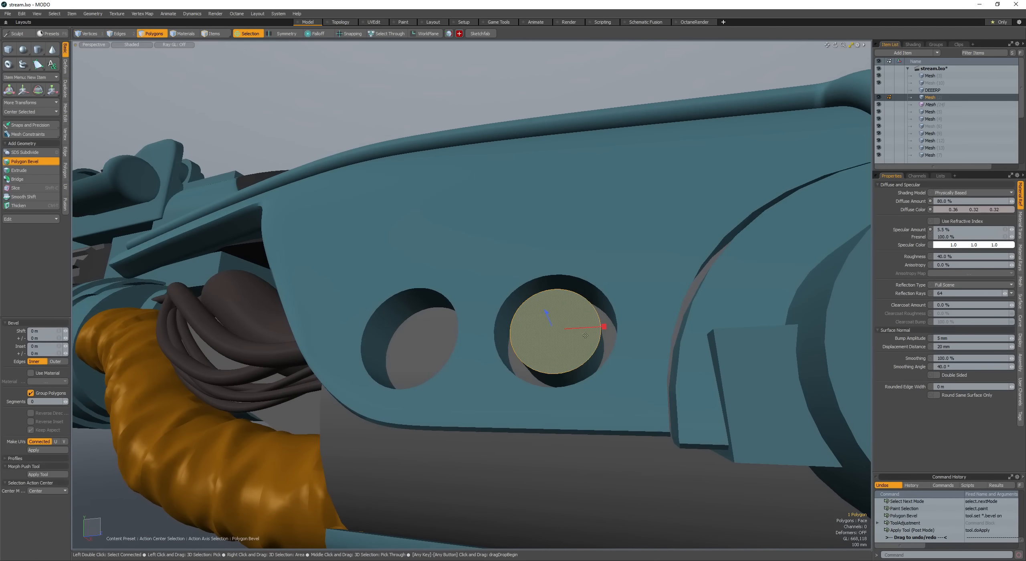
pyautogui.keyDown('shift'); pyautogui.click(567, 313); pyautogui.keyUp('shift')
pyautogui.moveTo(603, 326); pyautogui.dragTo(567, 290)
pyautogui.keyDown('shift'); pyautogui.click(593, 318); pyautogui.keyUp('shift')
pyautogui.keyDown('shift'); pyautogui.click(513, 282); pyautogui.keyUp('shift')
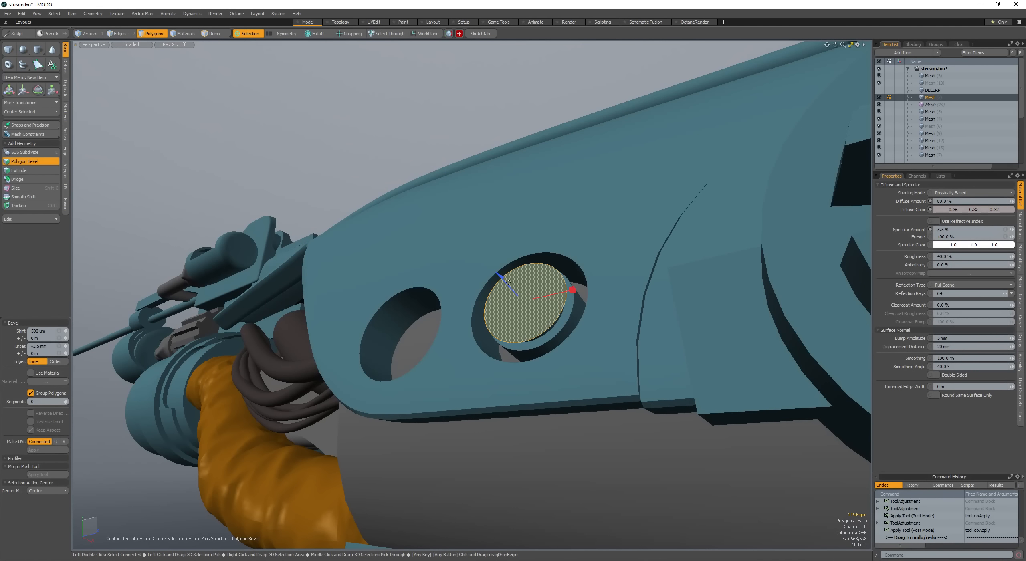
pyautogui.moveTo(500, 276); pyautogui.dragTo(469, 267)
pyautogui.hotkey('ctrl', 'b')
pyautogui.press('b')
pyautogui.press('space')
pyautogui.press('space')
# Step: Select two polygon loops around the plug's stepped end and bevel them into ring grooves
pyautogui.doubleClick(506, 289)
pyautogui.scroll(-3, 531, 334)
pyautogui.keyDown('alt'); pyautogui.moveTo(512, 298); pyautogui.dragTo(560, 361); pyautogui.keyUp('alt')
pyautogui.scroll(5, 531, 334)
pyautogui.scroll(-3, 532, 334)
pyautogui.scroll(5, 531, 334)
pyautogui.press('l')
pyautogui.press('l')
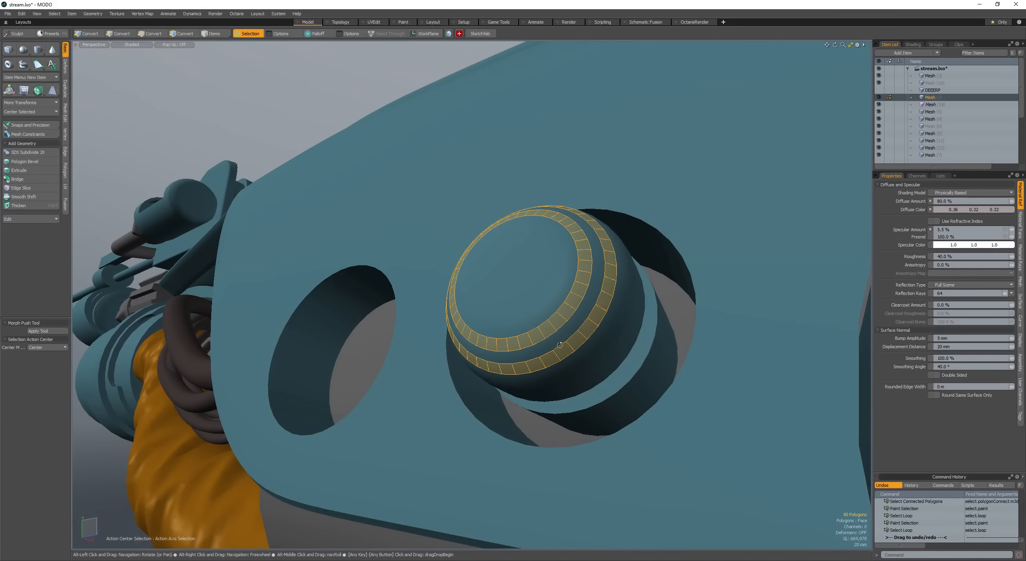
pyautogui.press('b')
pyautogui.click(517, 311)
pyautogui.moveTo(503, 271); pyautogui.dragTo(467, 293)
pyautogui.press('space')
# Step: Select the whole plug and apply the dark grey material of the body below the hull to it
pyautogui.scroll(-5, 555, 293)
pyautogui.doubleClick(539, 307)
pyautogui.press('space')
pyautogui.press('space')
pyautogui.press('space')
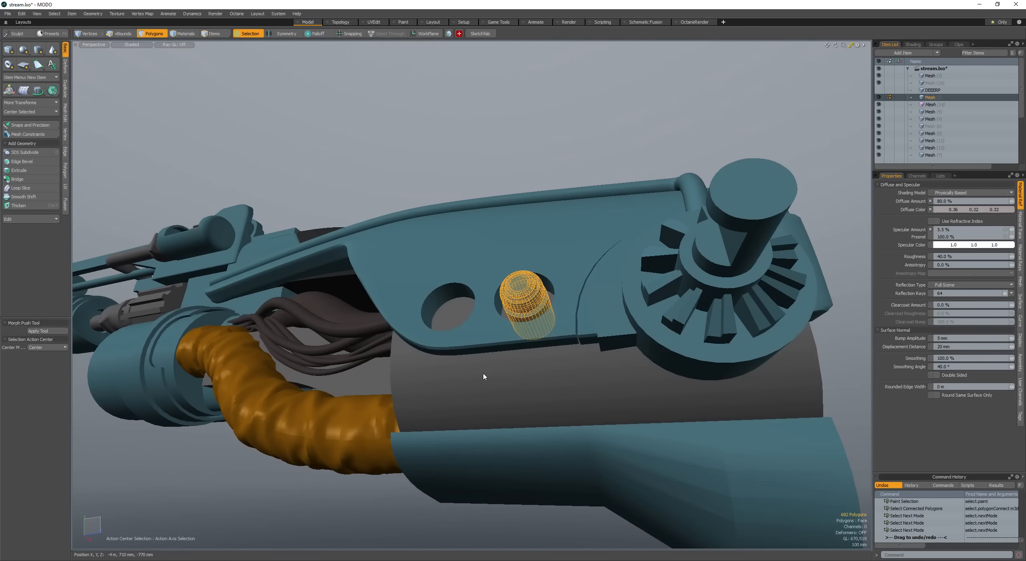
pyautogui.hotkey('shift', 'space')
pyautogui.press('space')
pyautogui.keyDown('alt'); pyautogui.moveTo(484, 377); pyautogui.dragTo(469, 378); pyautogui.keyUp('alt')
# Step: Paste a copy of the plug and move it 730 mm along negative Z into the neighbouring round hole
pyautogui.scroll(-3, 470, 378)
pyautogui.press('space')
pyautogui.press('space')
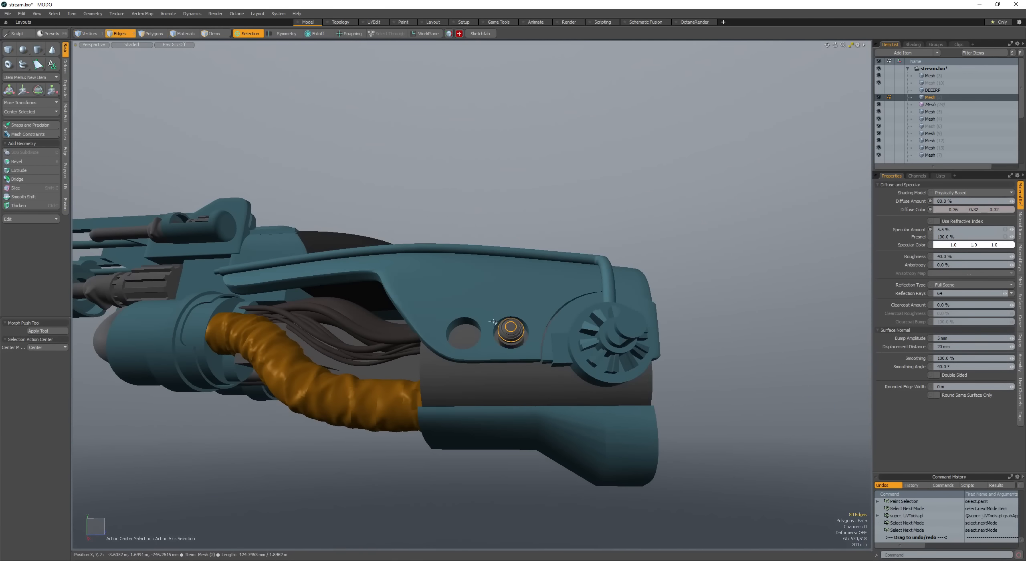
pyautogui.hotkey('ctrl', 'v')
pyautogui.press('w')
pyautogui.keyDown('alt'); pyautogui.moveTo(536, 307); pyautogui.dragTo(538, 338); pyautogui.keyUp('alt')
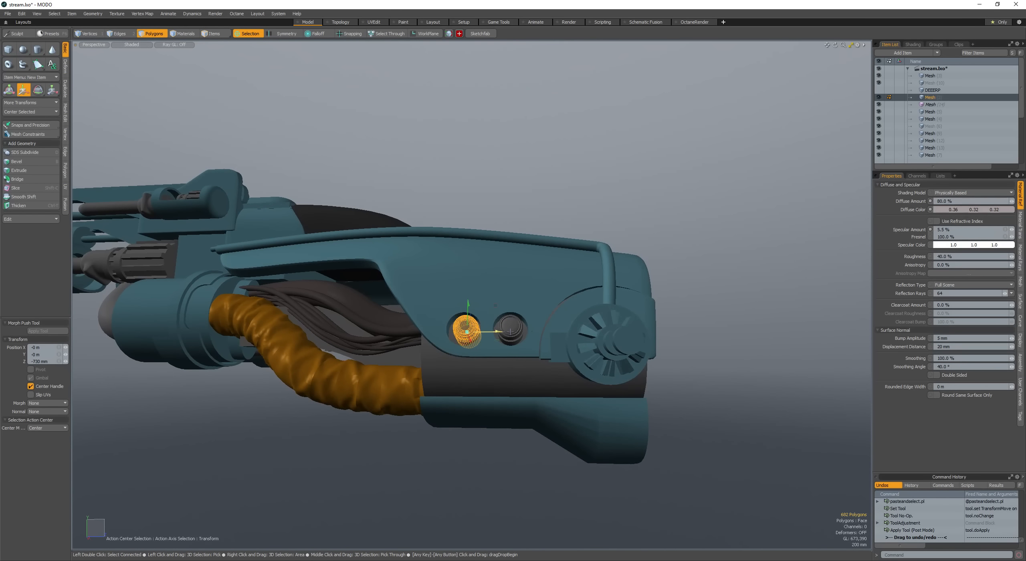
pyautogui.press('space')
# Step: Select the copied plug in the hole nearer the orange hose and delete it
pyautogui.click(483, 331)
pyautogui.keyDown('alt'); pyautogui.moveTo(458, 332); pyautogui.dragTo(573, 358); pyautogui.keyUp('alt')
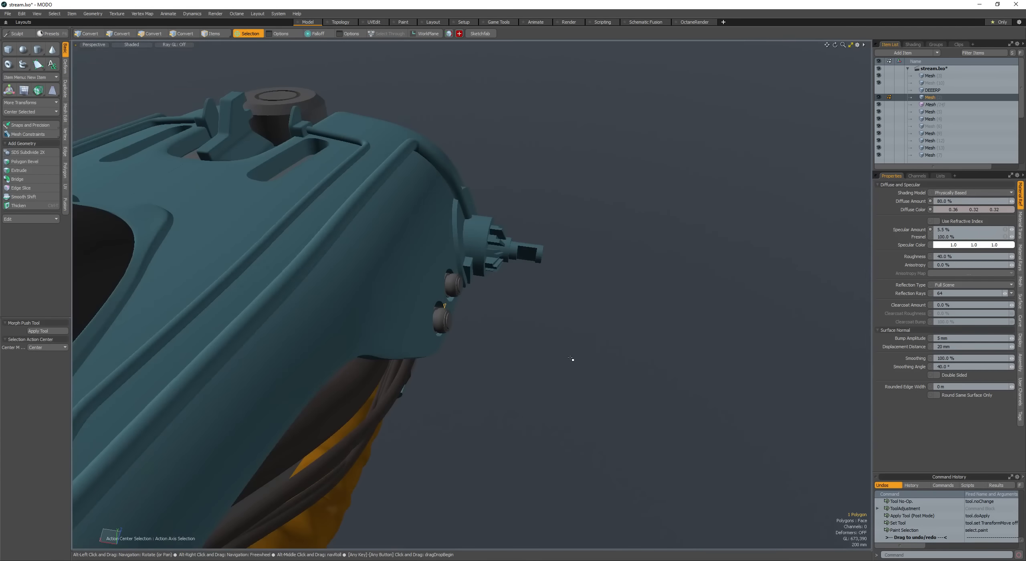
pyautogui.scroll(4, 471, 303)
pyautogui.doubleClick(397, 329)
pyautogui.keyDown('alt'); pyautogui.moveTo(397, 329); pyautogui.dragTo(362, 290); pyautogui.keyUp('alt')
pyautogui.press('Delete')
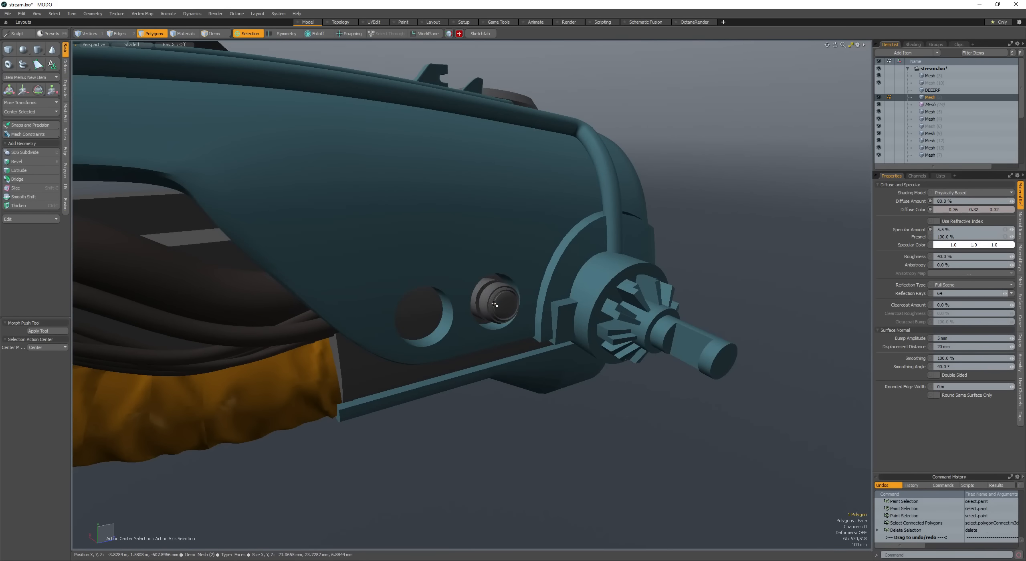
# Step: Select the whole remaining plug, then adjust its scale and position in its round hole
pyautogui.doubleClick(501, 300)
pyautogui.scroll(4, 492, 297)
pyautogui.keyDown('alt'); pyautogui.moveTo(501, 300); pyautogui.dragTo(377, 299); pyautogui.keyUp('alt')
pyautogui.press('r')
pyautogui.hotkey('alt', 'a')
pyautogui.hotkey('alt', 'a')
pyautogui.press('w')
pyautogui.press('q')
pyautogui.press('1')
pyautogui.press('3')
# Step: Paste a copy of the plug and move it into the empty round hole nearer the orange hose
pyautogui.hotkey('ctrl', 'c')
pyautogui.hotkey('ctrl', 'v')
pyautogui.press('w')
pyautogui.press('q')
pyautogui.click(459, 304)
pyautogui.keyDown('alt'); pyautogui.moveTo(377, 299); pyautogui.dragTo(473, 273); pyautogui.keyUp('alt')
pyautogui.click(344, 293)
# Step: Make the hull shell's mesh item active and paste the copied plug geometry into it
pyautogui.keyDown('alt'); pyautogui.moveTo(473, 272); pyautogui.dragTo(552, 328); pyautogui.keyUp('alt')
pyautogui.press('5')
pyautogui.click(552, 327)
pyautogui.click(457, 328)
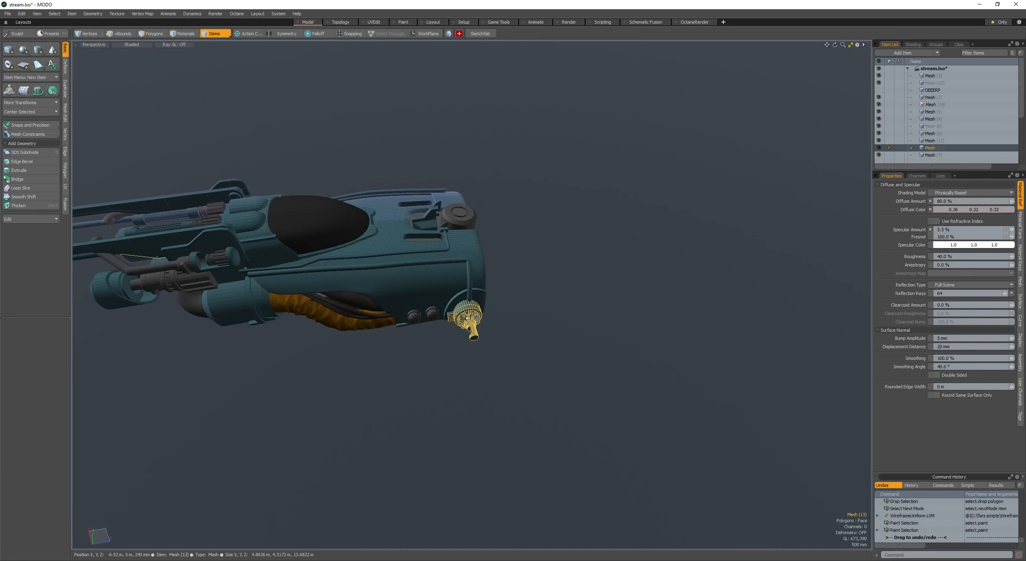
pyautogui.press('5')
pyautogui.click(465, 302)
pyautogui.press('5')
pyautogui.hotkey('ctrl', 'v')
pyautogui.click(502, 350)
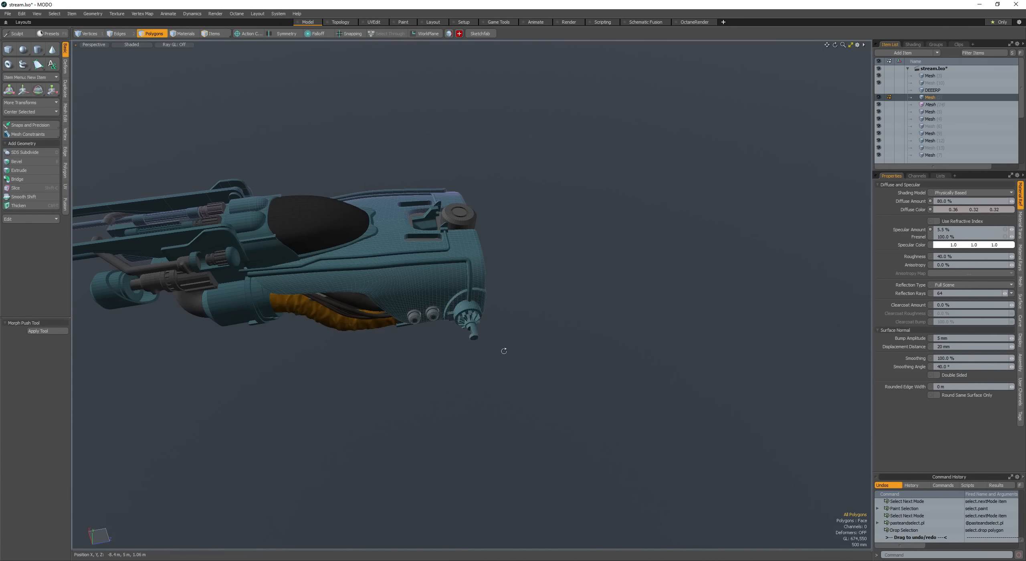
# Step: Select the connected polygons of the teal underside body below the orange hose and convert them to Catmull-Clark subdivision
pyautogui.keyDown('ctrl'); pyautogui.keyDown('alt'); pyautogui.moveTo(502, 351); pyautogui.dragTo(417, 341); pyautogui.keyUp('alt'); pyautogui.keyUp('ctrl')
pyautogui.keyDown('alt'); pyautogui.moveTo(417, 341); pyautogui.dragTo(449, 305); pyautogui.keyUp('alt')
pyautogui.press('F4')
pyautogui.press('F4')
pyautogui.keyDown('alt'); pyautogui.moveTo(449, 304); pyautogui.dragTo(527, 353); pyautogui.keyUp('alt')
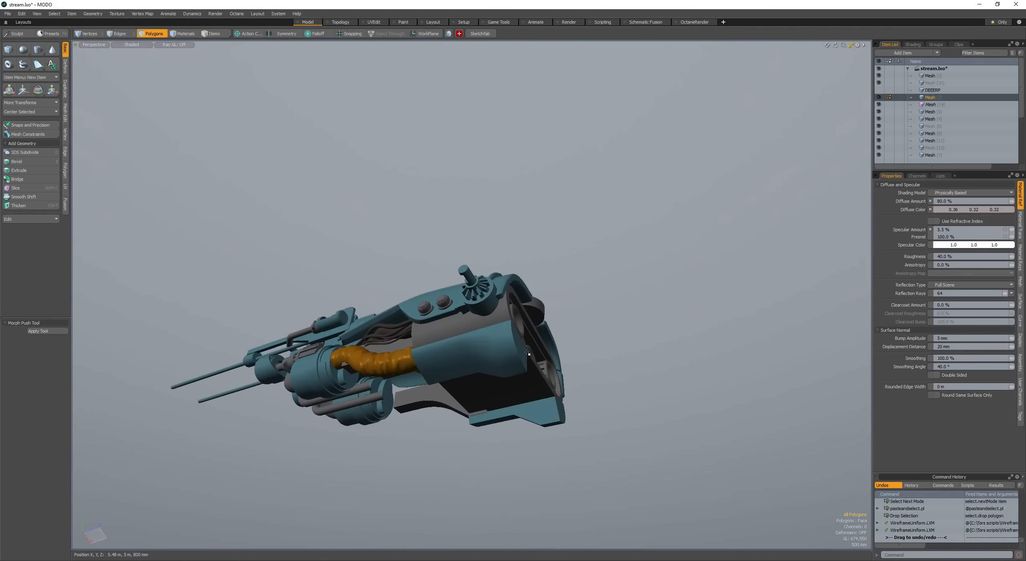
pyautogui.click(486, 350)
pyautogui.press('space')
pyautogui.click(487, 344)
pyautogui.press('Tab')
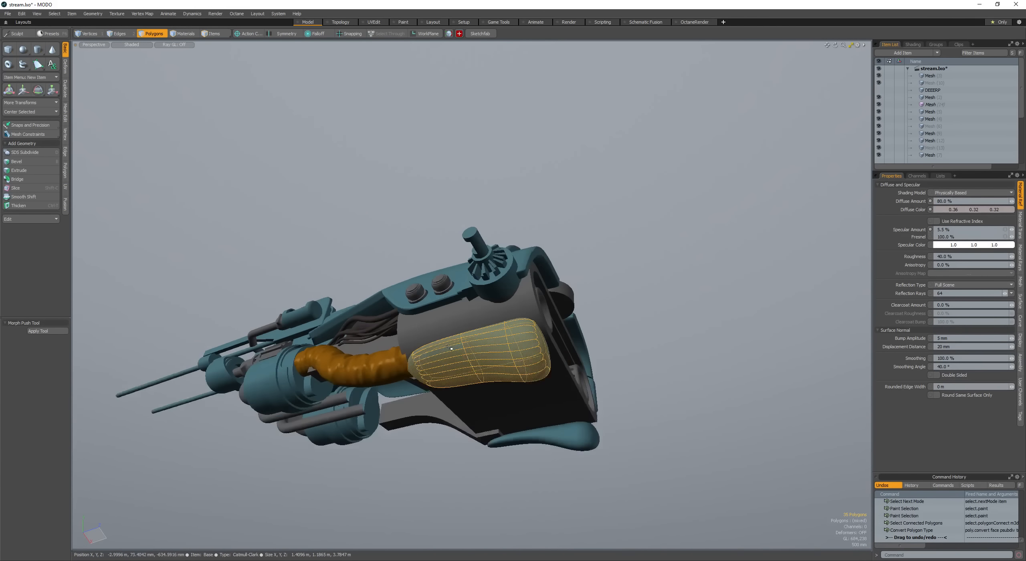
# Step: Select the two polygon loops on either side of the underside body's middle section and apply edge weighting
pyautogui.scroll(3, 490, 361)
pyautogui.click(489, 361)
pyautogui.press('l')
pyautogui.keyDown('shift'); pyautogui.moveTo(549, 366); pyautogui.dragTo(552, 374); pyautogui.keyUp('shift')
pyautogui.press('l')
pyautogui.hotkey('shift', 'w')
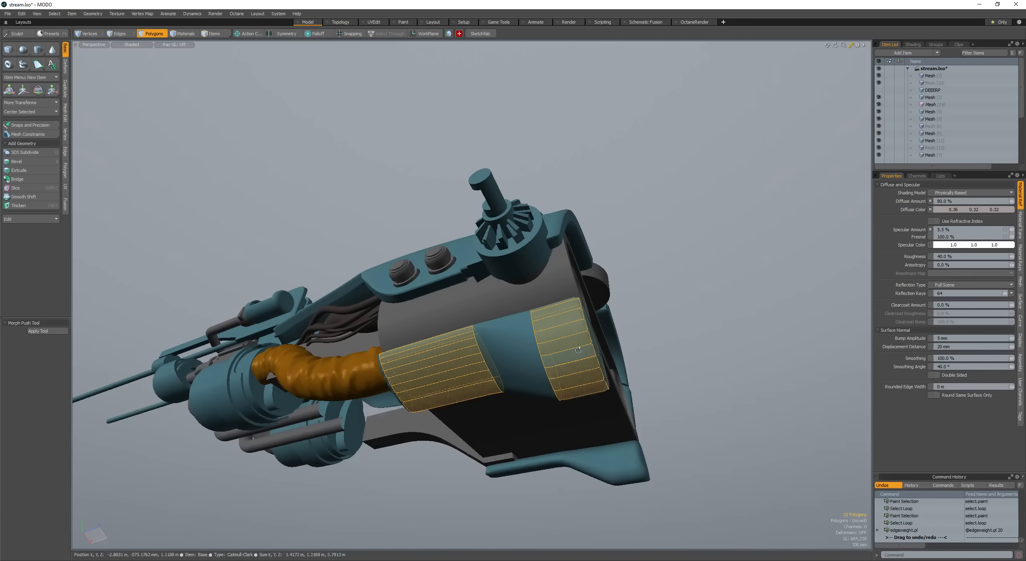
pyautogui.click(575, 358)
# Step: Select a polygon loop at the end of the underside body and apply edge weighting to it
pyautogui.moveTo(641, 357)
pyautogui.keyDown('alt'); pyautogui.mouseDown()
pyautogui.moveTo(569, 352)
pyautogui.moveTo(521, 371)
pyautogui.mouseUp(); pyautogui.keyUp('alt')
pyautogui.scroll(3, 521, 371)
pyautogui.keyDown('alt'); pyautogui.moveTo(533, 370); pyautogui.dragTo(581, 379); pyautogui.keyUp('alt')
pyautogui.doubleClick(511, 379)
pyautogui.scroll(1, 513, 379)
pyautogui.click(530, 340)
pyautogui.hotkey('shift', 'l')
pyautogui.hotkey('shift', 'w')
pyautogui.click(517, 355)
pyautogui.scroll(-4, 518, 356)
# Step: Bevel the selected end of the underside body and apply edge weighting to its new polygons
pyautogui.hotkey('ctrl', '2')
pyautogui.press('b')
pyautogui.scroll(-4, 564, 364)
pyautogui.press('space')
pyautogui.press('space')
pyautogui.click(550, 369)
pyautogui.hotkey('shift', 'w')
pyautogui.click(546, 380)
pyautogui.scroll(-4, 546, 380)
# Step: Select polygons at the hose-side end of the underside body and apply the 95 edge weight script
pyautogui.click(553, 359)
pyautogui.click(487, 409)
pyautogui.scroll(3, 405, 329)
pyautogui.click(399, 323)
pyautogui.keyDown('alt'); pyautogui.moveTo(433, 361); pyautogui.dragTo(476, 285); pyautogui.keyUp('alt')
pyautogui.doubleClick(399, 323)
pyautogui.scroll(-6, 429, 317)
pyautogui.scroll(8, 476, 285)
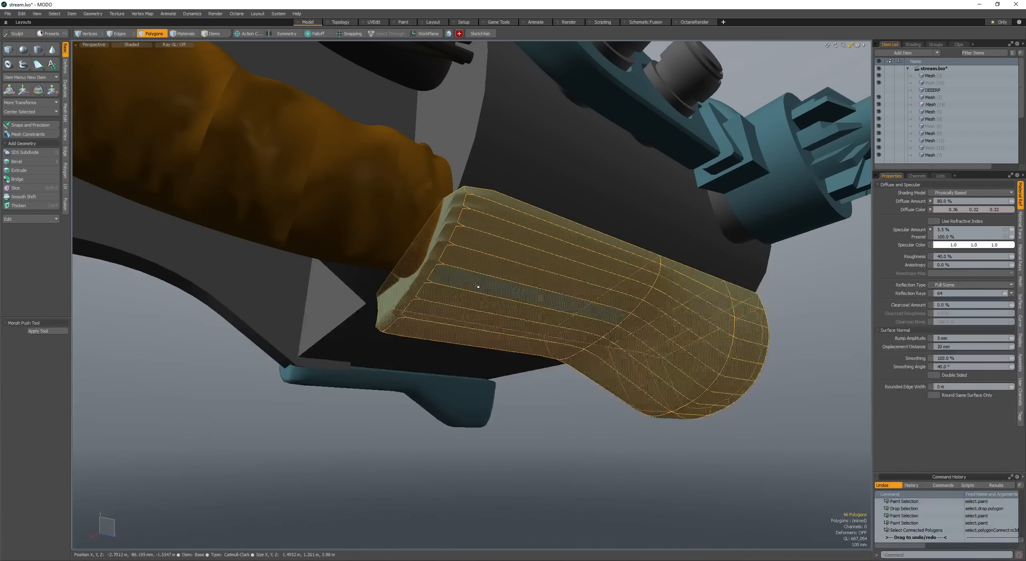
pyautogui.click(424, 272)
pyautogui.moveTo(424, 265)
pyautogui.keyDown('alt'); pyautogui.mouseDown()
pyautogui.moveTo(513, 273)
pyautogui.moveTo(581, 252)
pyautogui.moveTo(562, 255)
pyautogui.mouseUp(); pyautogui.keyUp('alt')
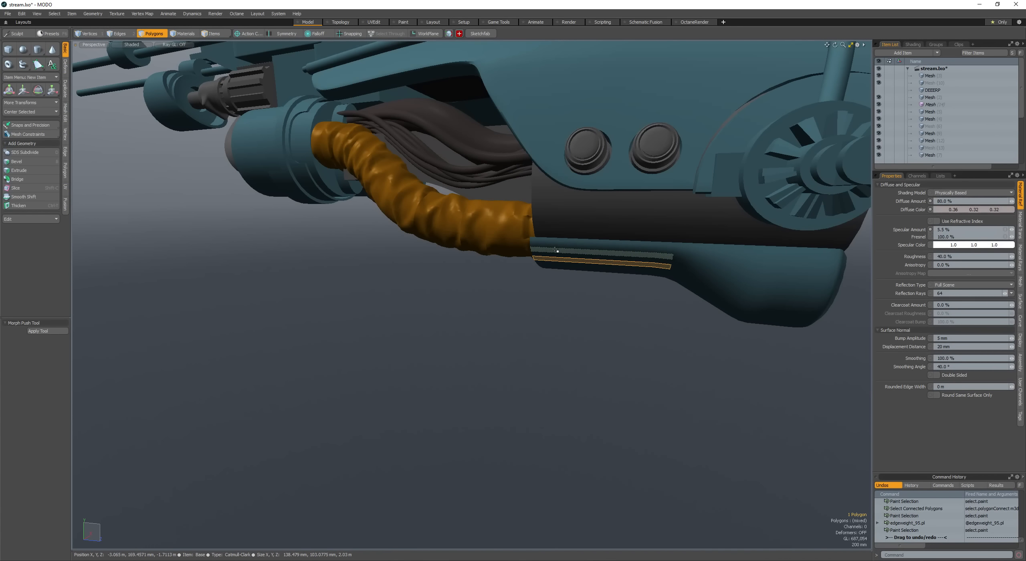
pyautogui.keyDown('alt'); pyautogui.moveTo(486, 250); pyautogui.dragTo(557, 262); pyautogui.keyUp('alt')
pyautogui.keyDown('ctrl'); pyautogui.keyDown('alt'); pyautogui.moveTo(557, 263); pyautogui.dragTo(581, 261); pyautogui.keyUp('alt'); pyautogui.keyUp('ctrl')
# Step: Select the hose-side geometry of the underside body and adjust its position with the Move tool
pyautogui.doubleClick(539, 253)
pyautogui.doubleClick(533, 284)
pyautogui.keyDown('alt'); pyautogui.moveTo(533, 283); pyautogui.dragTo(492, 247); pyautogui.keyUp('alt')
pyautogui.click(533, 287)
pyautogui.press('w')
pyautogui.press('q')
pyautogui.click(559, 300)
# Step: Create a cylinder at the end of the orange hose and cut it out for a new mesh layer
pyautogui.click(38, 49)
pyautogui.click(580, 270)
pyautogui.press('space')
pyautogui.scroll(-10, 562, 311)
pyautogui.scroll(5, 449, 211)
pyautogui.doubleClick(393, 225)
pyautogui.hotkey('ctrl', 'x')
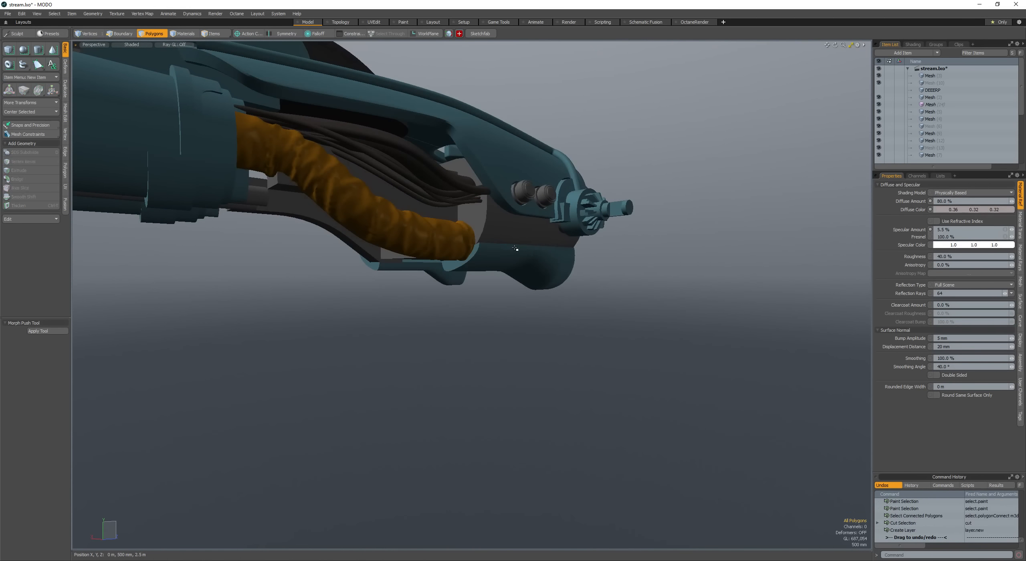
# Step: Paste the cylinder into the new mesh layer and scale it down to fit the orange hose's end
pyautogui.scroll(3, 467, 236)
pyautogui.press('r')
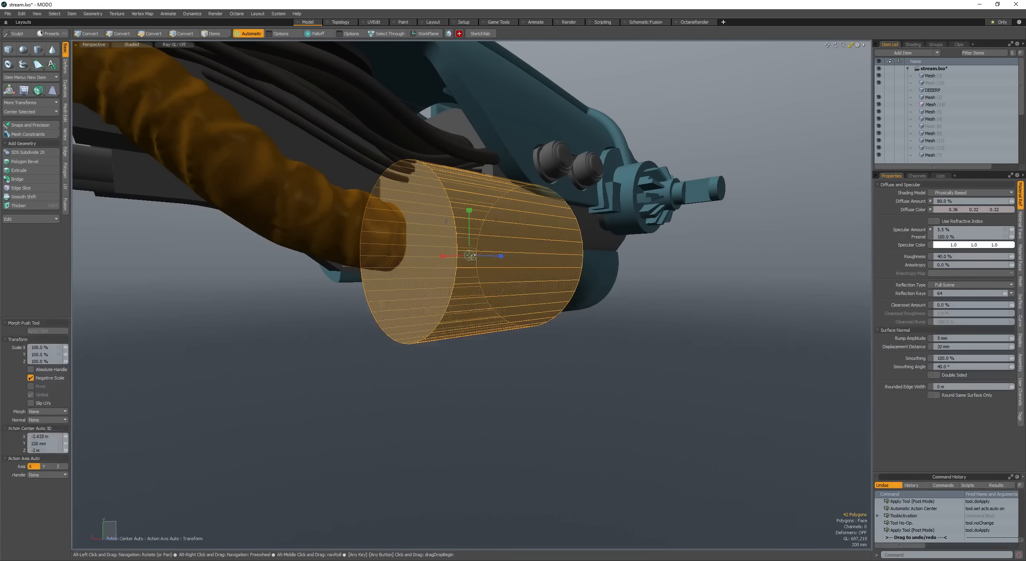
pyautogui.moveTo(473, 258); pyautogui.dragTo(503, 268)
pyautogui.press('q')
pyautogui.scroll(2, 425, 256)
# Step: Reposition the cylinder's hose-side end face and bevel it repeatedly into a narrower stepped section
pyautogui.click(406, 257)
pyautogui.press('w')
pyautogui.press('b')
pyautogui.click(475, 264)
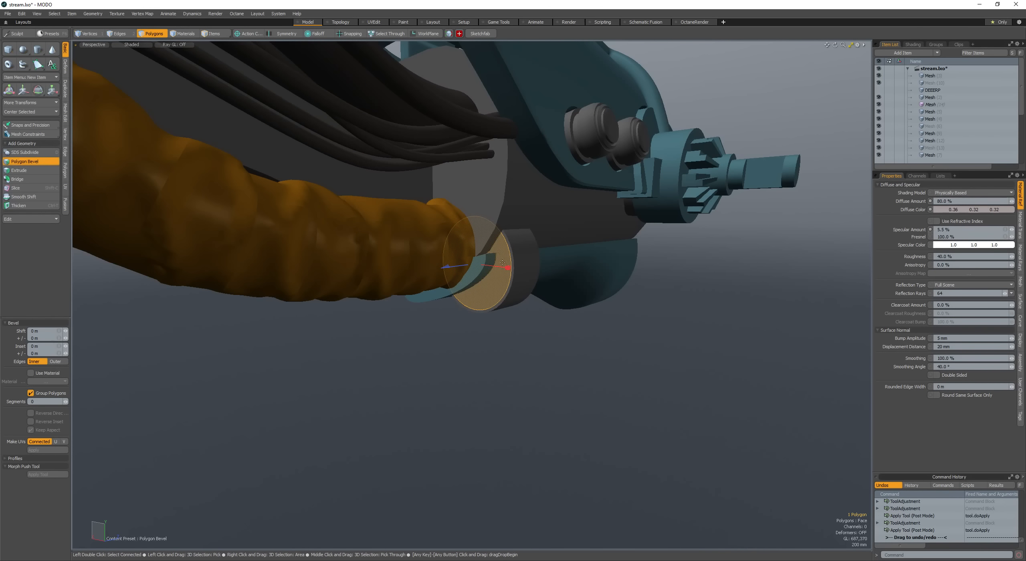
pyautogui.keyDown('shift'); pyautogui.click(469, 267); pyautogui.keyUp('shift')
pyautogui.keyDown('alt'); pyautogui.moveTo(506, 267); pyautogui.dragTo(424, 257); pyautogui.keyUp('alt')
pyautogui.keyDown('alt'); pyautogui.moveTo(486, 255); pyautogui.dragTo(526, 253); pyautogui.keyUp('alt')
# Step: Loop slice the wider section of the hose collar into separate bands
pyautogui.press('space')
pyautogui.hotkey('shift', 'w')
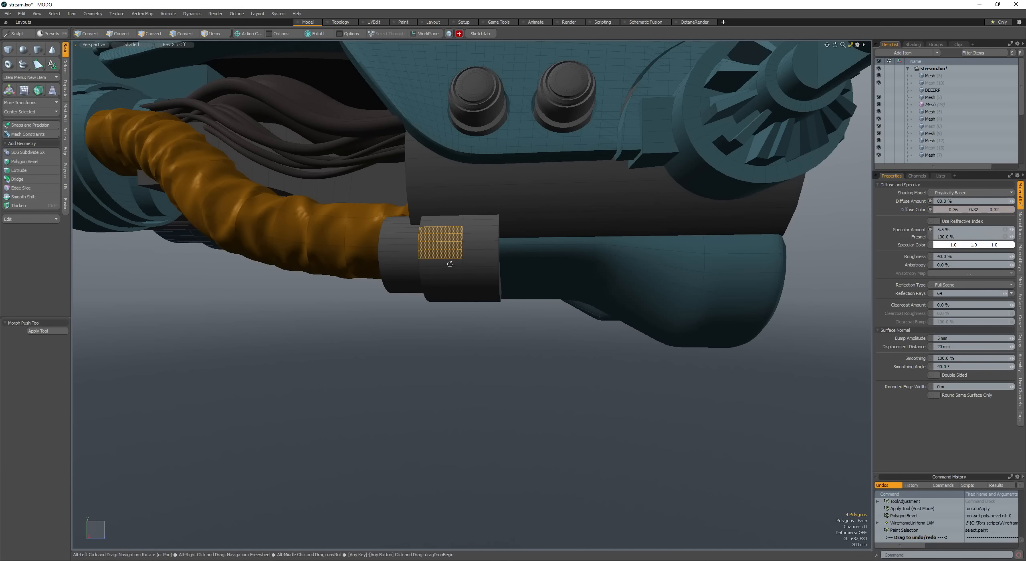
pyautogui.hotkey('alt', 'c')
pyautogui.click(450, 264)
pyautogui.press('space')
# Step: Select the polygon loop around the collar's middle band and bevel it into a recessed groove
pyautogui.moveTo(447, 236); pyautogui.dragTo(442, 265)
pyautogui.press('l')
pyautogui.press('b')
pyautogui.keyDown('shift'); pyautogui.click(456, 261); pyautogui.keyUp('shift')
pyautogui.press('space')
pyautogui.scroll(2, 452, 263)
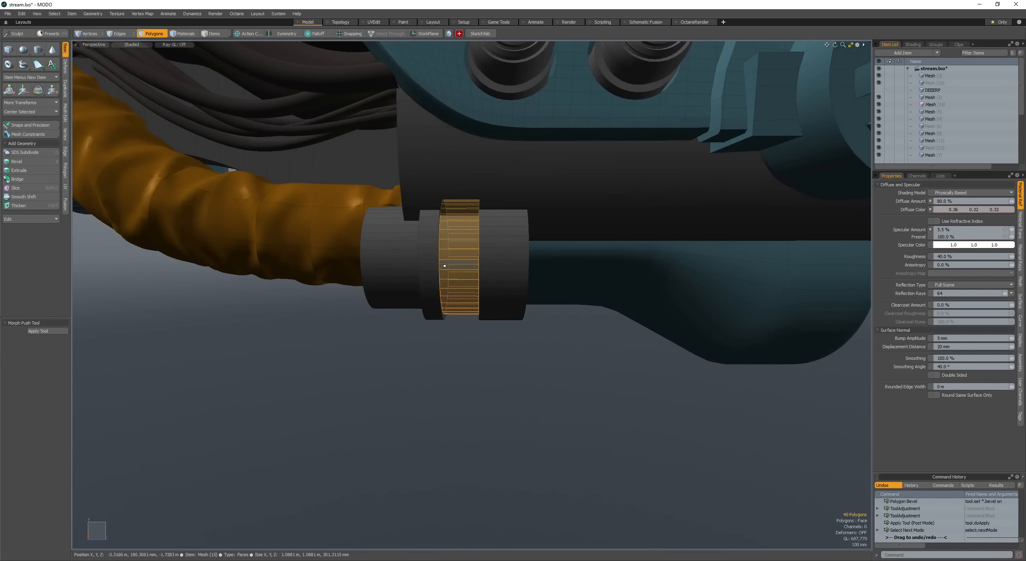
# Step: Add a loop slice around the collar's recessed middle band
pyautogui.hotkey('alt', 'c')
pyautogui.click(454, 271)
pyautogui.press('space')
# Step: Select every other polygon around the collar's middle band and bevel them into slots
pyautogui.press('space')
pyautogui.scroll(2, 457, 253)
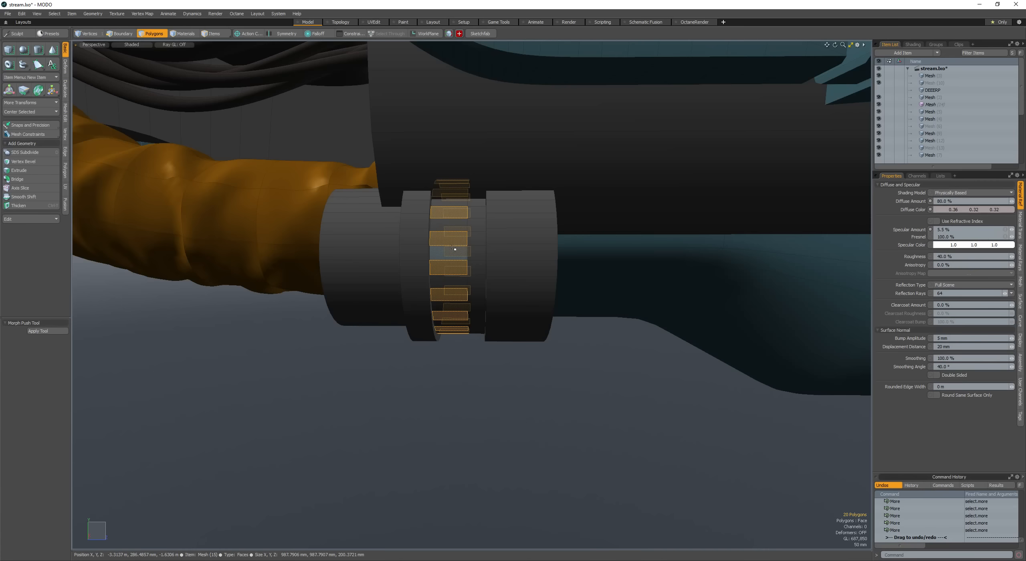
pyautogui.press('b')
pyautogui.keyDown('alt'); pyautogui.moveTo(455, 250); pyautogui.dragTo(451, 261); pyautogui.keyUp('alt')
pyautogui.keyDown('alt'); pyautogui.moveTo(451, 261); pyautogui.dragTo(489, 254); pyautogui.keyUp('alt')
pyautogui.press('space')
# Step: Select the boundary edges at the collar end facing away from the hose and bevel them
pyautogui.click(443, 273)
pyautogui.scroll(-3, 445, 272)
pyautogui.doubleClick(496, 272)
pyautogui.hotkey('ctrl', 'b')
pyautogui.press('b')
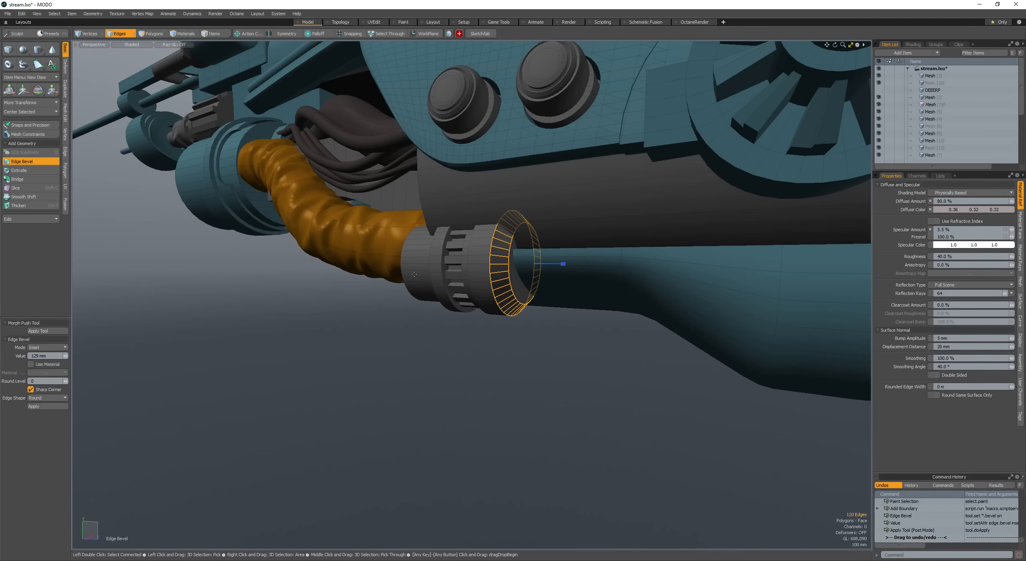
pyautogui.press('space')
pyautogui.press('space')
# Step: Bevel the boundary edges at the hose-side end of the collar
pyautogui.keyDown('alt'); pyautogui.moveTo(341, 279); pyautogui.dragTo(481, 243); pyautogui.keyUp('alt')
pyautogui.hotkey('ctrl', 'b')
pyautogui.press('b')
pyautogui.press('space')
pyautogui.press('space')
# Step: Select the whole collar and move it 85 mm along X to align with the orange hose's end
pyautogui.click(437, 284)
pyautogui.doubleClick(429, 281)
pyautogui.press('r')
pyautogui.press('w')
pyautogui.hotkey('ctrl', 'z')
pyautogui.hotkey('ctrl', 'z')
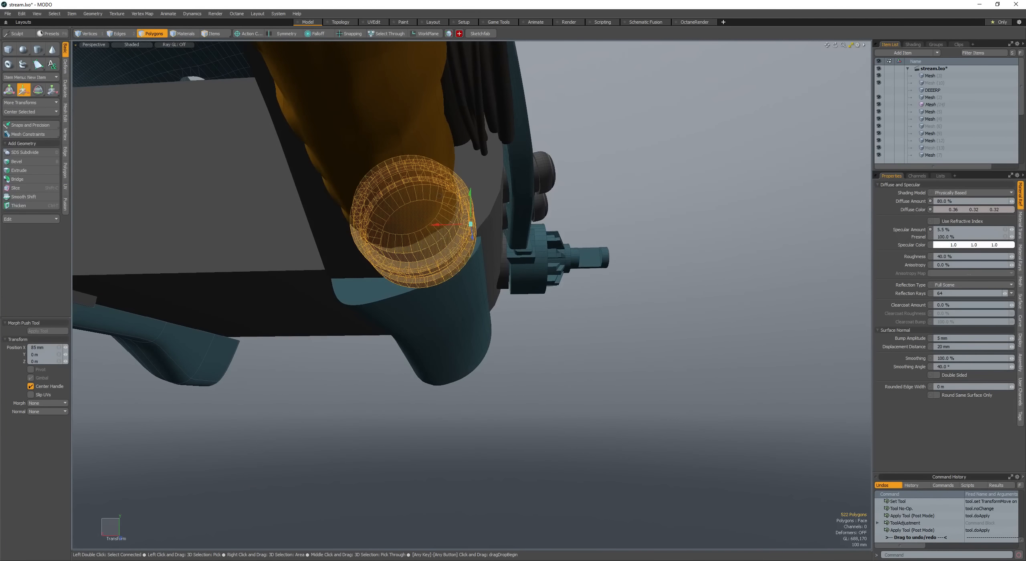
pyautogui.press('space')
# Step: Rescale the collar and shift it 15 mm along negative Y so that it encloses the hose's end
pyautogui.keyDown('alt'); pyautogui.moveTo(511, 213); pyautogui.dragTo(467, 229); pyautogui.keyUp('alt')
pyautogui.scroll(5, 459, 233)
pyautogui.moveTo(462, 235)
pyautogui.keyDown('alt'); pyautogui.mouseDown()
pyautogui.moveTo(462, 252)
pyautogui.moveTo(459, 243)
pyautogui.mouseUp(); pyautogui.keyUp('alt')
pyautogui.press('r')
pyautogui.scroll(-2, 460, 243)
pyautogui.keyDown('alt'); pyautogui.moveTo(459, 243); pyautogui.dragTo(486, 229); pyautogui.keyUp('alt')
pyautogui.press('w')
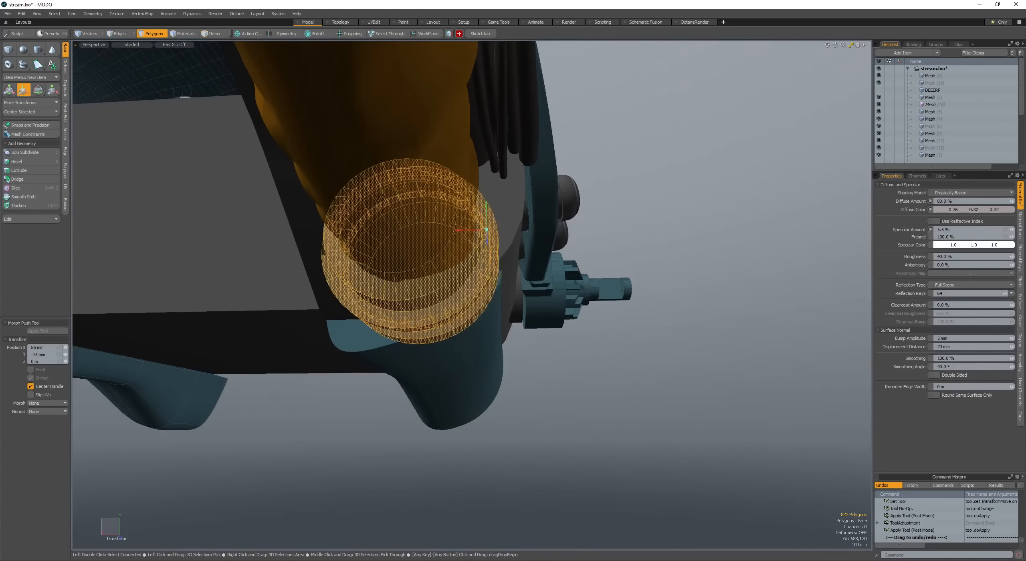
# Step: Select polygons on the collar's hose-side section and add one loop slice at 50% around it
pyautogui.press('space')
pyautogui.moveTo(457, 270); pyautogui.dragTo(450, 275)
pyautogui.hotkey('alt', 'c')
pyautogui.click(455, 275)
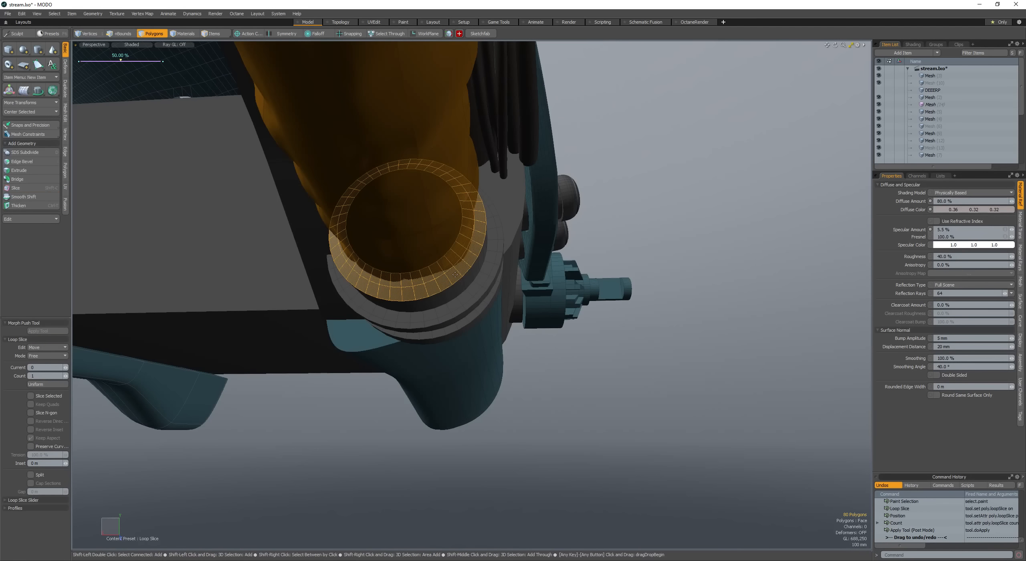
# Step: Close the loop slice, select the polygons at the collar's hose-side end and adjust the position of that collar section
pyautogui.press('space')
pyautogui.keyDown('ctrl'); pyautogui.keyDown('alt'); pyautogui.moveTo(385, 250); pyautogui.dragTo(360, 221); pyautogui.keyUp('alt'); pyautogui.keyUp('ctrl')
pyautogui.click(401, 247)
pyautogui.hotkey('shift', 'Up')
pyautogui.keyDown('ctrl'); pyautogui.keyDown('alt'); pyautogui.moveTo(361, 220); pyautogui.dragTo(401, 267); pyautogui.keyUp('alt'); pyautogui.keyUp('ctrl')
pyautogui.press('w')
pyautogui.press('space')
pyautogui.doubleClick(415, 223)
pyautogui.press('w')
pyautogui.press('space')
pyautogui.press('space')
# Step: Add a box at the collar on the orange hose's lower end and select it as a guide shape
pyautogui.moveTo(401, 267)
pyautogui.keyDown('ctrl'); pyautogui.keyDown('alt'); pyautogui.mouseDown()
pyautogui.moveTo(356, 322)
pyautogui.moveTo(421, 279)
pyautogui.moveTo(396, 266)
pyautogui.moveTo(369, 277)
pyautogui.moveTo(416, 265)
pyautogui.moveTo(373, 273)
pyautogui.moveTo(456, 245)
pyautogui.moveTo(487, 220)
pyautogui.moveTo(516, 229)
pyautogui.moveTo(506, 225)
pyautogui.moveTo(537, 260)
pyautogui.mouseUp(); pyautogui.keyUp('alt'); pyautogui.keyUp('ctrl')
pyautogui.press('space')
pyautogui.press('space')
pyautogui.click(421, 280)
pyautogui.scroll(3, 456, 245)
pyautogui.press('space')
pyautogui.press('space')
pyautogui.press('space')
pyautogui.press('c')
pyautogui.moveTo(504, 289)
pyautogui.keyDown('ctrl'); pyautogui.mouseDown()
pyautogui.moveTo(529, 289)
pyautogui.moveTo(517, 310)
pyautogui.moveTo(515, 247)
pyautogui.moveTo(531, 298)
pyautogui.mouseUp(); pyautogui.keyUp('ctrl')
pyautogui.press('space')
pyautogui.click(516, 311)
pyautogui.doubleClick(516, 312)
pyautogui.press('space')
pyautogui.press('space')
# Step: Select two corner edges on the guide box's hose side and bevel them
pyautogui.click(506, 241)
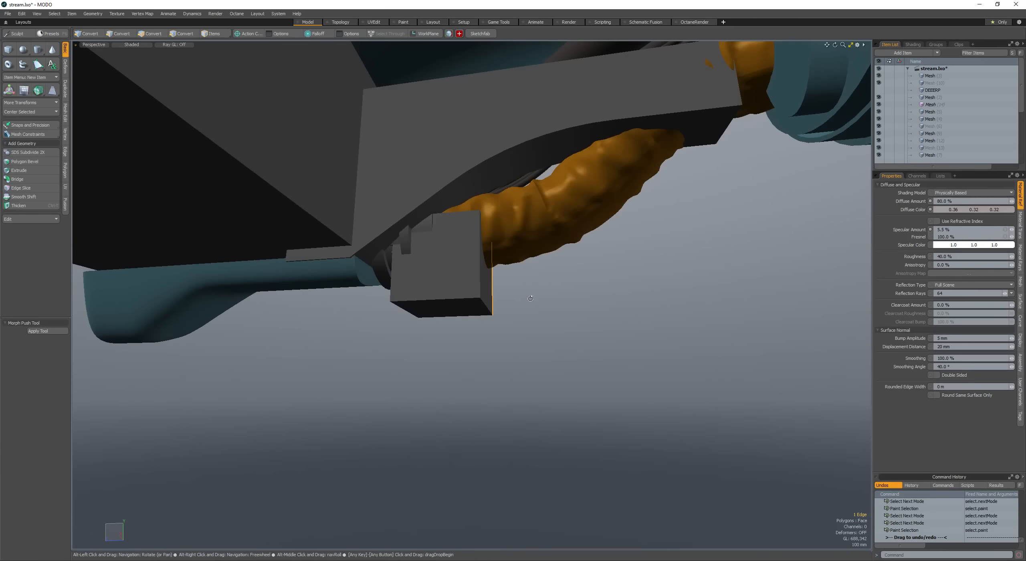
pyautogui.keyDown('shift'); pyautogui.click(482, 276); pyautogui.keyUp('shift')
pyautogui.keyDown('alt'); pyautogui.moveTo(482, 276); pyautogui.dragTo(517, 252); pyautogui.keyUp('alt')
pyautogui.press('b')
pyautogui.scroll(3, 497, 276)
# Step: Bevel the guide box's hull-facing polygon into a new section, then narrow that section and move it outward
pyautogui.press('space')
pyautogui.press('space')
pyautogui.click(522, 245)
pyautogui.press('b')
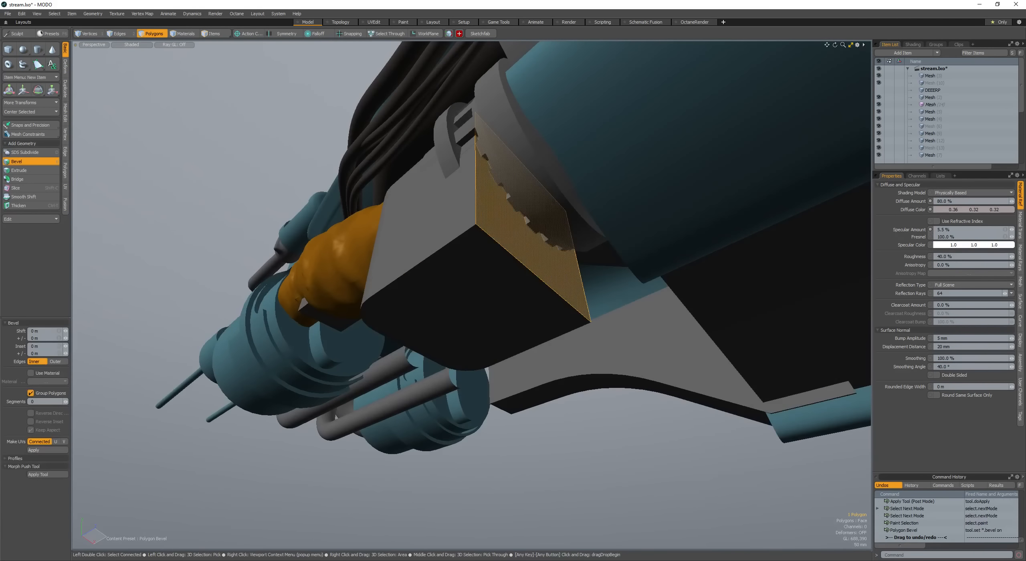
pyautogui.click(555, 220)
pyautogui.press('r')
pyautogui.click(555, 220)
pyautogui.press('b')
pyautogui.hotkey('ctrl', 'z')
pyautogui.press('r')
pyautogui.click(548, 236)
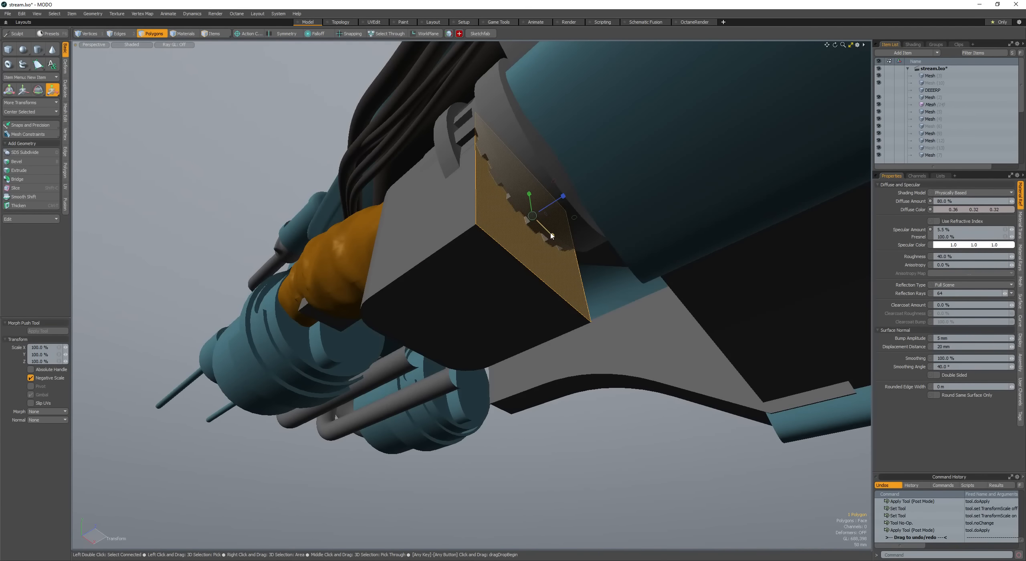
pyautogui.moveTo(551, 236); pyautogui.dragTo(537, 221)
pyautogui.press('w')
pyautogui.keyDown('alt'); pyautogui.moveTo(537, 222); pyautogui.dragTo(599, 193); pyautogui.keyUp('alt')
pyautogui.press('space')
pyautogui.press('r')
pyautogui.press('w')
# Step: Select four edges where the guide box meets its narrower section and bevel them
pyautogui.keyDown('alt'); pyautogui.moveTo(599, 192); pyautogui.dragTo(493, 196); pyautogui.keyUp('alt')
pyautogui.press('space')
pyautogui.press('space')
pyautogui.press('space')
pyautogui.click(498, 211)
pyautogui.keyDown('shift'); pyautogui.click(574, 212); pyautogui.keyUp('shift')
pyautogui.keyDown('shift'); pyautogui.click(402, 196); pyautogui.keyUp('shift')
pyautogui.keyDown('shift'); pyautogui.click(440, 167); pyautogui.keyUp('shift')
pyautogui.press('b')
# Step: Generate a pipe with QuickPipe along the outline of the guide box's underside and scale its thickness down
pyautogui.keyDown('alt'); pyautogui.moveTo(493, 196); pyautogui.dragTo(558, 200); pyautogui.keyUp('alt')
pyautogui.press('space')
pyautogui.press('space')
pyautogui.click(419, 254)
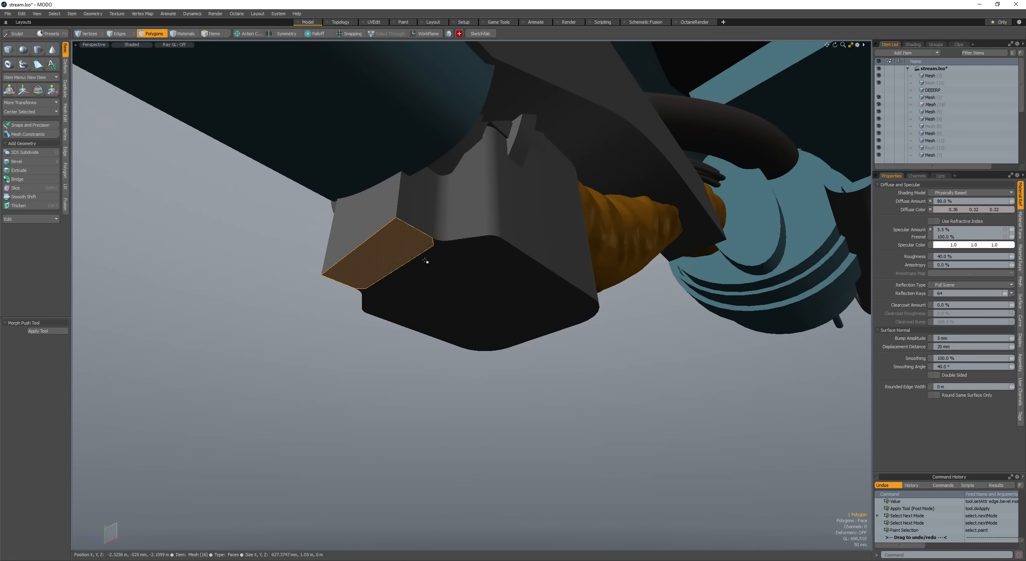
pyautogui.click(440, 277)
pyautogui.hotkey('ctrl', '2')
pyautogui.hotkey('ctrl', 'p')
pyautogui.keyDown('alt'); pyautogui.moveTo(420, 280); pyautogui.dragTo(521, 289); pyautogui.keyUp('alt')
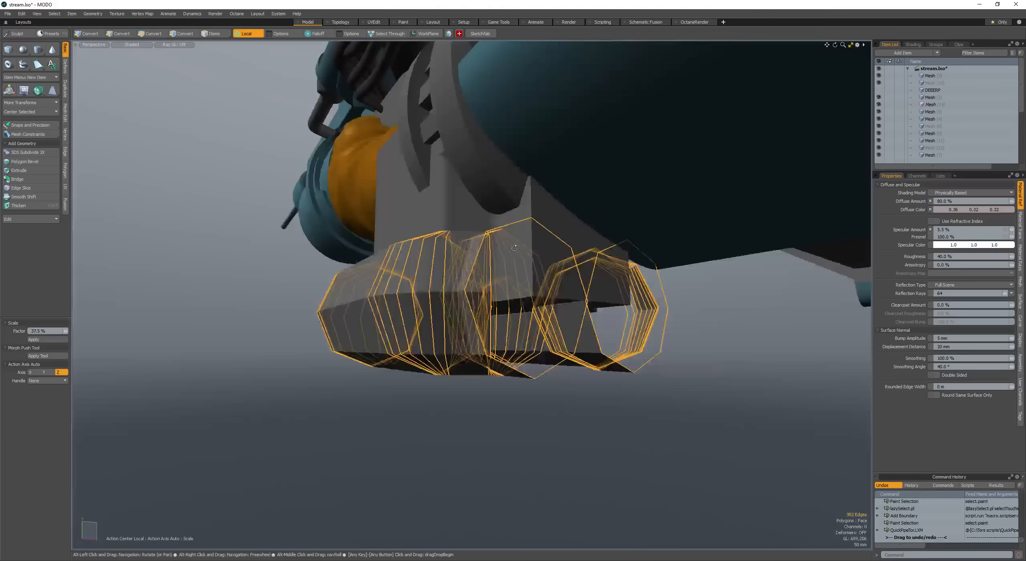
pyautogui.moveTo(601, 288); pyautogui.dragTo(495, 267)
# Step: Delete the guide box and select the whole handle-shaped pipe beside the collar
pyautogui.press('space')
pyautogui.press('space')
pyautogui.doubleClick(475, 290)
pyautogui.press('Delete')
pyautogui.doubleClick(465, 286)
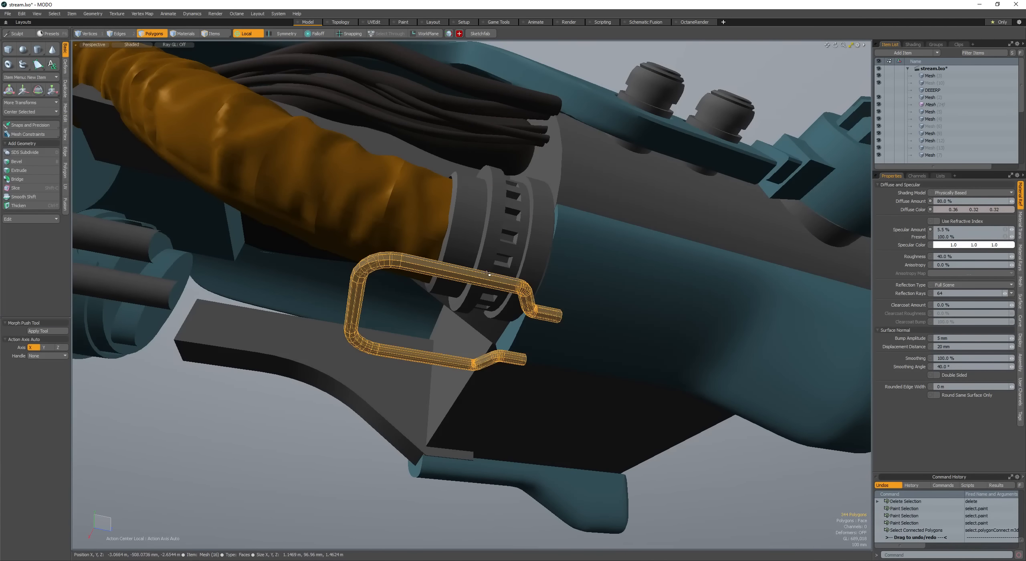
# Step: Move and scale the handle-shaped pipe so that it sits against the side of the slotted collar
pyautogui.moveTo(405, 294)
pyautogui.keyDown('alt'); pyautogui.mouseDown()
pyautogui.moveTo(486, 348)
pyautogui.moveTo(403, 298)
pyautogui.mouseUp(); pyautogui.keyUp('alt')
pyautogui.press('w')
pyautogui.keyDown('alt'); pyautogui.moveTo(403, 298); pyautogui.dragTo(395, 316); pyautogui.keyUp('alt')
pyautogui.press('space')
pyautogui.press('r')
pyautogui.press('space')
pyautogui.press('space')
pyautogui.press('w')
pyautogui.press('space')
pyautogui.press('space')
pyautogui.scroll(3, 440, 254)
pyautogui.press('space')
pyautogui.press('space')
pyautogui.press('w')
pyautogui.press('space')
# Step: Add a cylinder at the collar-side end of the pipe, then move and scale it into a socket
pyautogui.click(422, 305)
pyautogui.click(38, 50)
pyautogui.press('space')
pyautogui.doubleClick(451, 286)
pyautogui.press('w')
pyautogui.moveTo(449, 307); pyautogui.dragTo(423, 314)
pyautogui.press('r')
pyautogui.press('w')
pyautogui.keyDown('alt'); pyautogui.moveTo(423, 314); pyautogui.dragTo(482, 297); pyautogui.keyUp('alt')
pyautogui.press('r')
pyautogui.press('Escape')
pyautogui.moveTo(482, 297)
pyautogui.keyDown('alt'); pyautogui.mouseDown()
pyautogui.moveTo(499, 311)
pyautogui.moveTo(490, 297)
pyautogui.mouseUp(); pyautogui.keyUp('alt')
# Step: Convert the handle-shaped pipe to subdivision surfaces and save the scene
pyautogui.press('Tab')
pyautogui.press('w')
pyautogui.press('space')
pyautogui.click(453, 392)
pyautogui.keyDown('alt'); pyautogui.moveTo(453, 392); pyautogui.dragTo(569, 385); pyautogui.keyUp('alt')
pyautogui.scroll(-5, 455, 394)
pyautogui.scroll(5, 497, 333)
pyautogui.scroll(-4, 537, 340)
pyautogui.hotkey('ctrl', 's')
# Step: Add one loop slice across each of the pipe's two long arms near the hose's end
pyautogui.scroll(-5, 531, 335)
pyautogui.scroll(6, 538, 344)
pyautogui.click(635, 437)
pyautogui.keyDown('alt'); pyautogui.keyDown('shift'); pyautogui.moveTo(690, 469); pyautogui.dragTo(523, 407); pyautogui.keyUp('shift'); pyautogui.keyUp('alt')
pyautogui.press(']')
pyautogui.press('space')
pyautogui.hotkey('alt', 'c')
pyautogui.click(513, 377)
pyautogui.press('space')
pyautogui.hotkey('alt', 'c')
pyautogui.click(526, 402)
pyautogui.press('space')
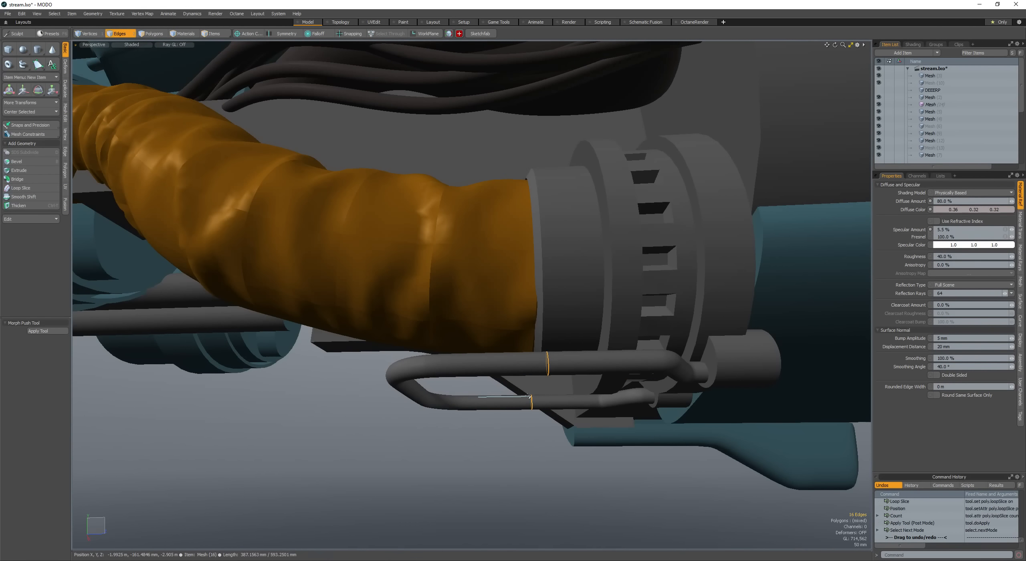
# Step: Select only the rounded outer part of the pipe, from its closed end up to the new loop slices
pyautogui.press('space')
pyautogui.click(526, 405)
pyautogui.doubleClick(526, 402)
pyautogui.scroll(-3, 525, 402)
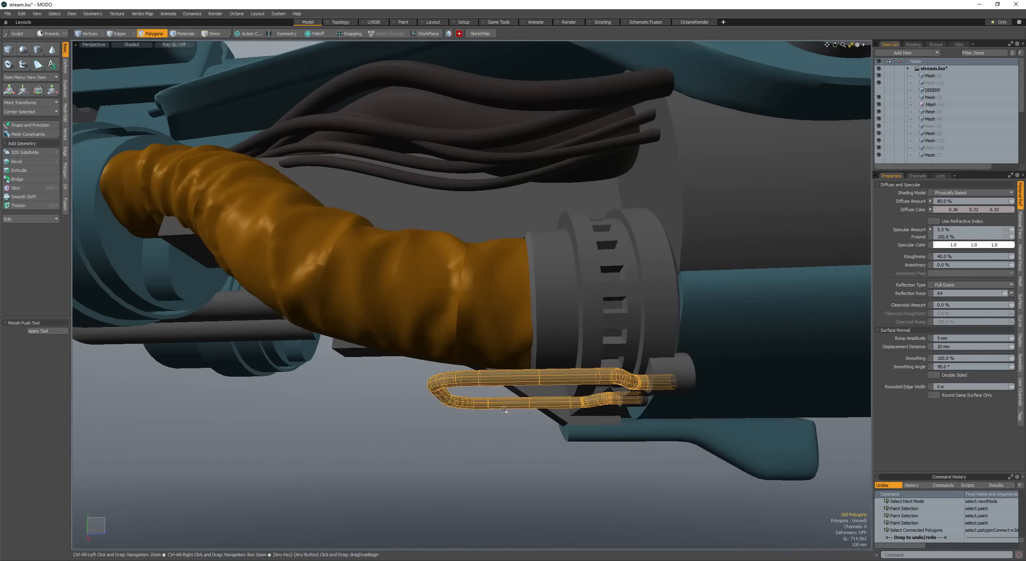
pyautogui.keyDown('alt'); pyautogui.moveTo(526, 402); pyautogui.dragTo(516, 382); pyautogui.keyUp('alt')
pyautogui.moveTo(515, 383)
pyautogui.keyDown('ctrl'); pyautogui.mouseDown(button='right')
pyautogui.moveTo(648, 302)
pyautogui.moveTo(549, 469)
pyautogui.mouseUp(button='right'); pyautogui.keyUp('ctrl')
pyautogui.keyDown('ctrl'); pyautogui.moveTo(698, 445); pyautogui.dragTo(635, 456, button='right'); pyautogui.keyUp('ctrl')
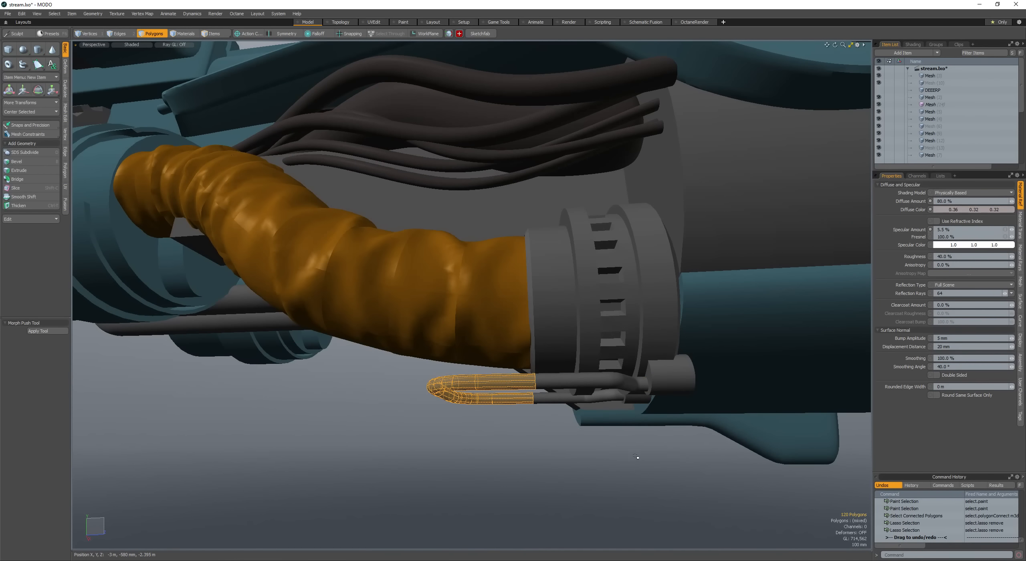
# Step: Rotate the selected pipe end to bend it away from the straight arms, nudge its position and clear the selection
pyautogui.press('e')
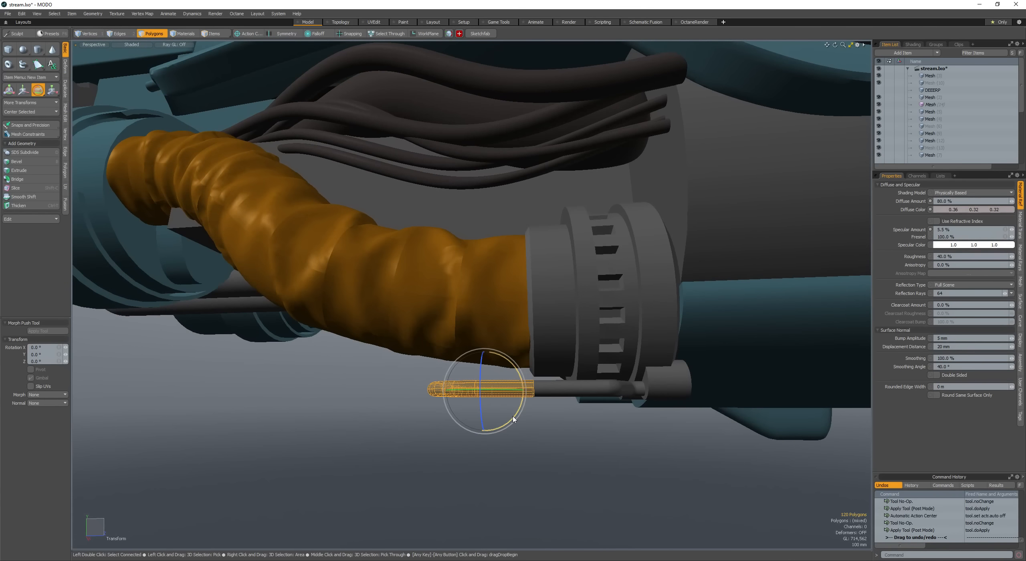
pyautogui.moveTo(514, 419); pyautogui.dragTo(561, 451)
pyautogui.press('w')
pyautogui.press('space')
pyautogui.press('w')
pyautogui.moveTo(394, 341); pyautogui.dragTo(395, 335)
pyautogui.press('space')
pyautogui.press('Escape')
# Step: Examine the bent pipe and collar from below while cycling the uniform wireframe display
pyautogui.keyDown('alt'); pyautogui.moveTo(401, 405); pyautogui.dragTo(433, 320); pyautogui.keyUp('alt')
pyautogui.scroll(-4, 342, 324)
pyautogui.scroll(2, 433, 320)
pyautogui.hotkey('shift', 'w')
pyautogui.hotkey('shift', 'w')
pyautogui.hotkey('shift', 'w')
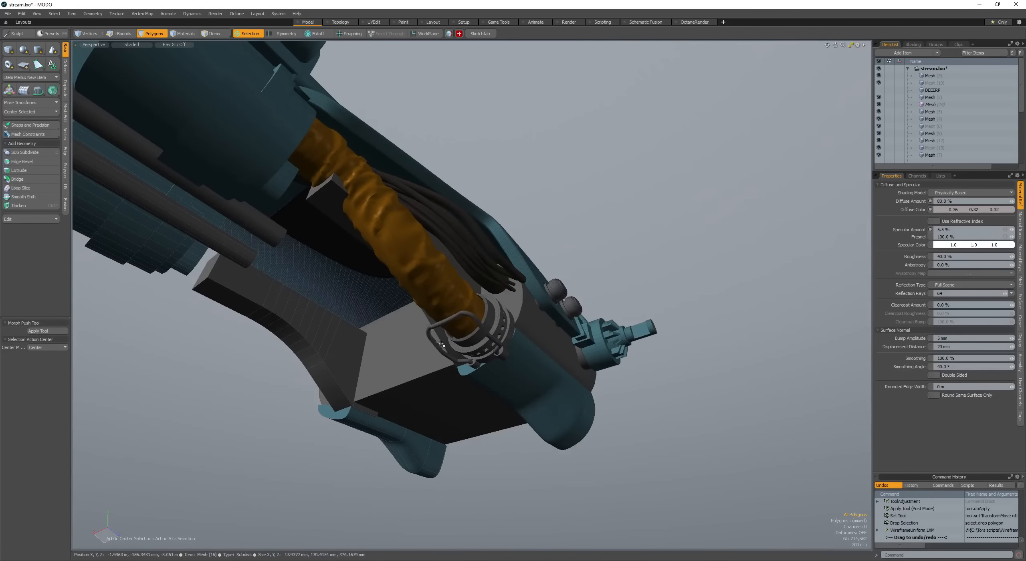
# Step: Cut the orange hose's geometry and paste it into the mirrored mesh item so the ship's opposite side gets it too
pyautogui.press('space')
pyautogui.click(470, 313)
pyautogui.click(494, 332)
pyautogui.keyDown('alt'); pyautogui.moveTo(494, 332); pyautogui.dragTo(517, 352); pyautogui.keyUp('alt')
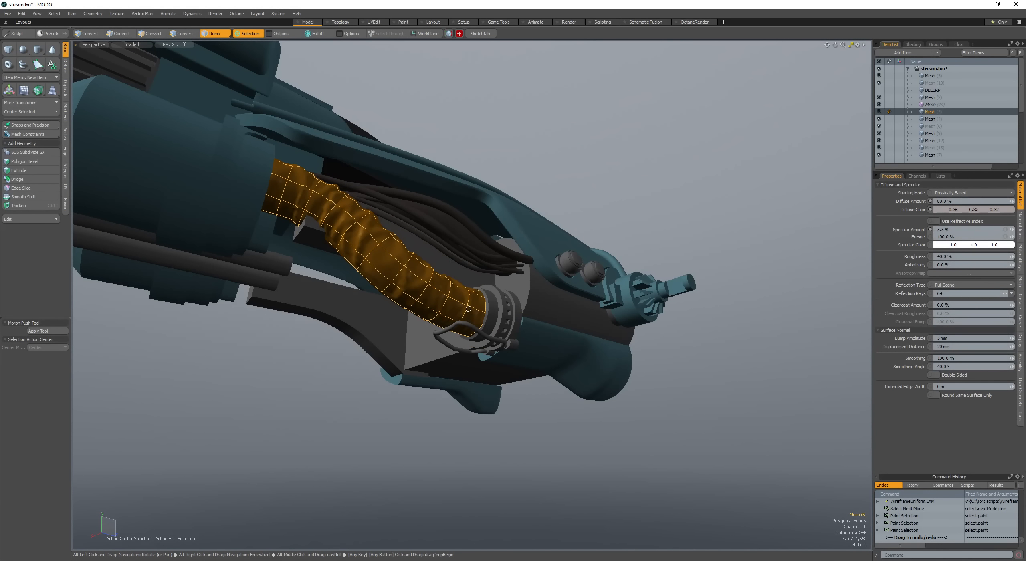
pyautogui.click(469, 282)
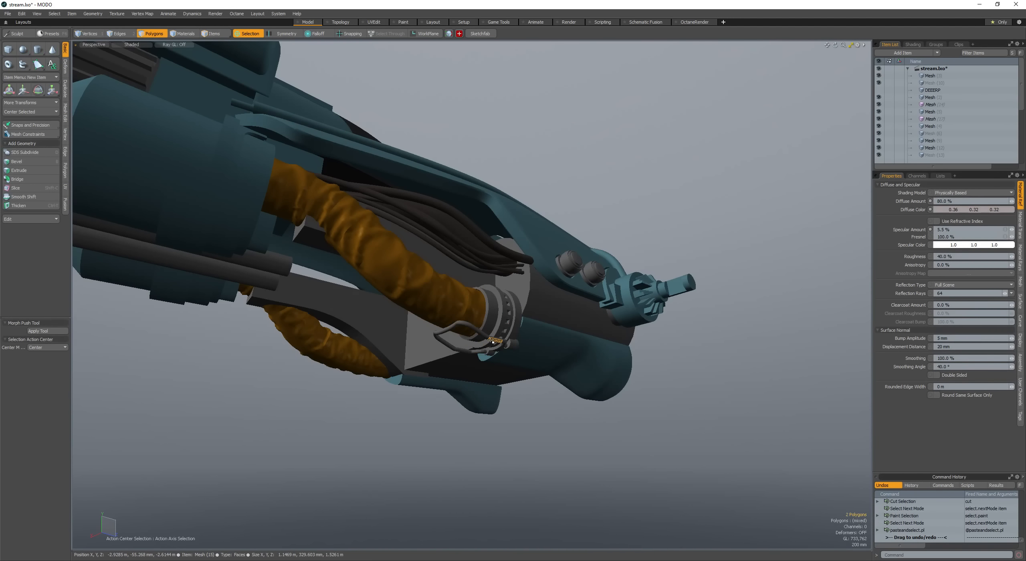
# Step: Select the hose collar's mesh and create a cylinder beside the collar, near the dark cables
pyautogui.keyDown('alt'); pyautogui.moveTo(493, 341); pyautogui.dragTo(584, 350); pyautogui.keyUp('alt')
pyautogui.keyDown('shift'); pyautogui.click(490, 349); pyautogui.keyUp('shift')
pyautogui.scroll(5, 486, 318)
pyautogui.click(38, 50)
pyautogui.moveTo(516, 317); pyautogui.dragTo(573, 363)
pyautogui.moveTo(517, 313)
pyautogui.keyDown('alt'); pyautogui.mouseDown()
pyautogui.moveTo(521, 323)
pyautogui.moveTo(505, 328)
pyautogui.moveTo(455, 331)
pyautogui.moveTo(562, 347)
pyautogui.moveTo(544, 339)
pyautogui.mouseUp(); pyautogui.keyUp('alt')
# Step: Select the whole new cylinder, then move and scale it so it sits at the cable ends above the collar
pyautogui.press('space')
pyautogui.press('space')
pyautogui.doubleClick(508, 325)
pyautogui.press('w')
pyautogui.press('r')
pyautogui.hotkey('alt', 'a')
pyautogui.hotkey('alt', 'a')
pyautogui.press('space')
pyautogui.keyDown('alt'); pyautogui.moveTo(461, 290); pyautogui.dragTo(430, 306); pyautogui.keyUp('alt')
pyautogui.press('w')
pyautogui.hotkey('shift', 'a')
pyautogui.scroll(-5, 449, 323)
pyautogui.press('r')
# Step: Bevel the boundary edges of the cylinder's end cap facing the cables by about 44.5 mm
pyautogui.press('space')
pyautogui.click(460, 321)
pyautogui.hotkey('shift', '2')
pyautogui.press('b')
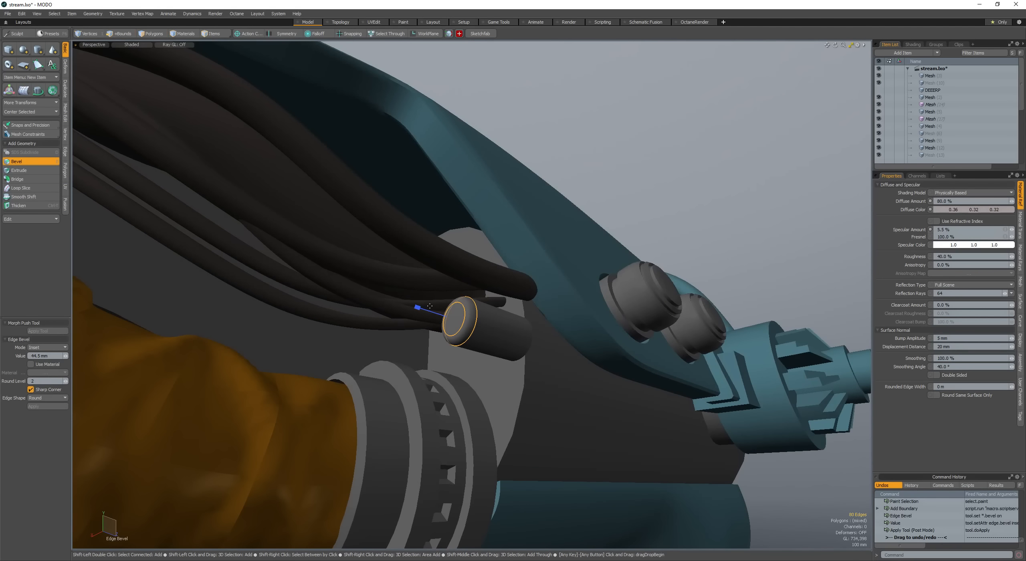
pyautogui.press('space')
# Step: Inset the cylinder's end face and extrude it towards the cables to form a narrower neck
pyautogui.press('3')
pyautogui.click(451, 317)
pyautogui.press('b')
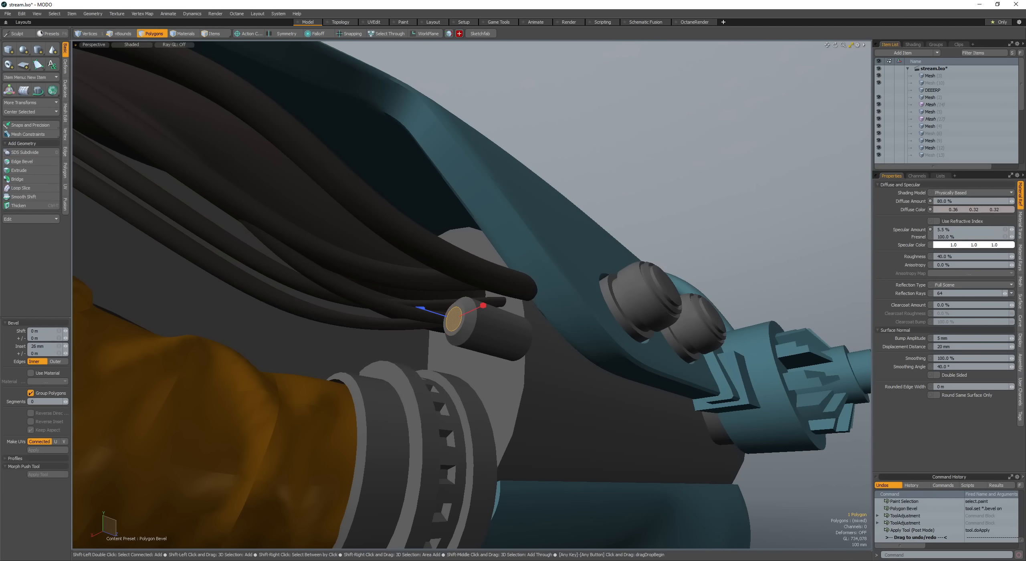
pyautogui.click(432, 296)
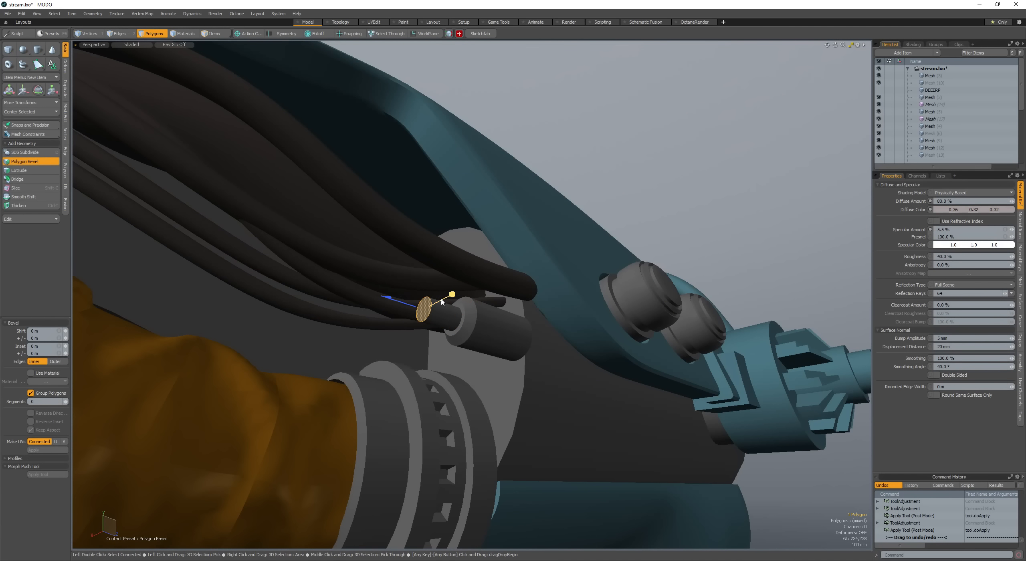
pyautogui.click(411, 308)
pyautogui.press('space')
# Step: Select the complete socket and move it so its neck meets the thin cable ends
pyautogui.click(455, 325)
pyautogui.moveTo(485, 322)
pyautogui.keyDown('alt'); pyautogui.mouseDown()
pyautogui.moveTo(456, 323)
pyautogui.moveTo(513, 343)
pyautogui.moveTo(475, 324)
pyautogui.mouseUp(); pyautogui.keyUp('alt')
pyautogui.doubleClick(486, 344)
pyautogui.press('w')
pyautogui.keyDown('alt'); pyautogui.moveTo(475, 323); pyautogui.dragTo(453, 307); pyautogui.keyUp('alt')
pyautogui.moveTo(453, 307); pyautogui.dragTo(472, 314)
pyautogui.press('space')
pyautogui.press('space')
pyautogui.press('space')
pyautogui.press('space')
pyautogui.scroll(2, 413, 311)
# Step: Duplicate the cable socket and move the copy to the neighbouring cable end
pyautogui.hotkey('ctrl', 'c')
pyautogui.press('w')
pyautogui.press('space')
pyautogui.press('space')
pyautogui.press('space')
pyautogui.press('space')
pyautogui.press('w')
pyautogui.press('space')
pyautogui.press('space')
pyautogui.press('space')
pyautogui.press('space')
# Step: Paste another copy of the cable socket, then move and rotate it to line up with the next cable
pyautogui.hotkey('ctrl', 'c')
pyautogui.hotkey('ctrl', 'v')
pyautogui.press('w')
pyautogui.keyDown('alt'); pyautogui.moveTo(473, 314); pyautogui.dragTo(626, 360); pyautogui.keyUp('alt')
pyautogui.press('space')
pyautogui.press('w')
pyautogui.keyDown('alt'); pyautogui.moveTo(625, 360); pyautogui.dragTo(442, 326); pyautogui.keyUp('alt')
pyautogui.press('e')
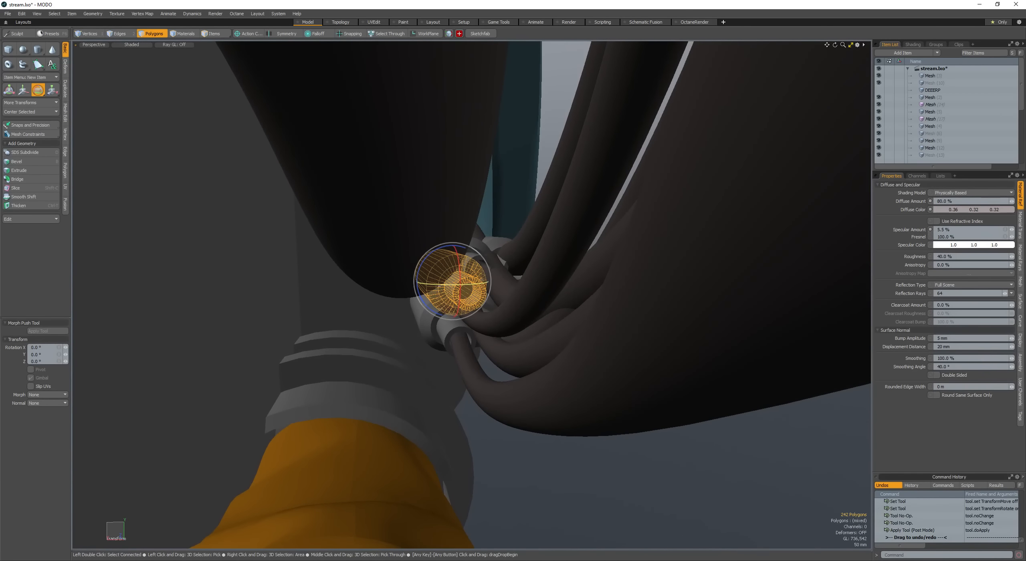
pyautogui.moveTo(455, 285); pyautogui.dragTo(467, 287)
pyautogui.moveTo(497, 301)
pyautogui.keyDown('alt'); pyautogui.mouseDown()
pyautogui.moveTo(421, 312)
pyautogui.moveTo(477, 327)
pyautogui.moveTo(487, 348)
pyautogui.moveTo(433, 272)
pyautogui.moveTo(499, 263)
pyautogui.moveTo(562, 283)
pyautogui.mouseUp(); pyautogui.keyUp('alt')
pyautogui.press('space')
# Step: Select the sockets and the cable end entering them, and adjust how they line up
pyautogui.click(420, 311)
pyautogui.press('space')
pyautogui.click(454, 317)
pyautogui.press('3')
pyautogui.doubleClick(458, 316)
pyautogui.doubleClick(453, 336)
pyautogui.press('l')
pyautogui.press('w')
pyautogui.press('space')
pyautogui.press('space')
pyautogui.press('space')
pyautogui.press('space')
# Step: Select the end section of the cable above the sockets and move it down towards the socket opening
pyautogui.click(525, 263)
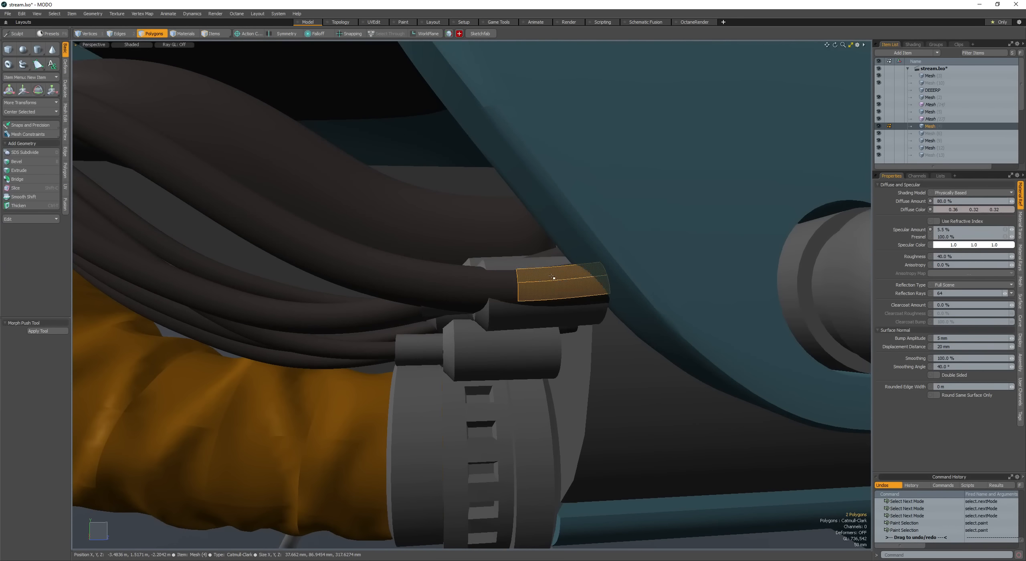
pyautogui.keyDown('alt'); pyautogui.moveTo(481, 287); pyautogui.dragTo(546, 296); pyautogui.keyUp('alt')
pyautogui.press('w')
pyautogui.moveTo(544, 296); pyautogui.dragTo(531, 325)
pyautogui.press('space')
pyautogui.hotkey('shift', 'Down')
pyautogui.hotkey('shift', 'p')
pyautogui.keyDown('alt'); pyautogui.moveTo(531, 326); pyautogui.dragTo(487, 339); pyautogui.keyUp('alt')
# Step: Expand the cable end selection and reposition it so the cable runs into the socket's neck
pyautogui.press('space')
pyautogui.hotkey('shift', 'Up')
pyautogui.press('w')
pyautogui.press('space')
pyautogui.hotkey('shift', 'Up')
pyautogui.press('w')
pyautogui.moveTo(487, 341); pyautogui.dragTo(545, 305)
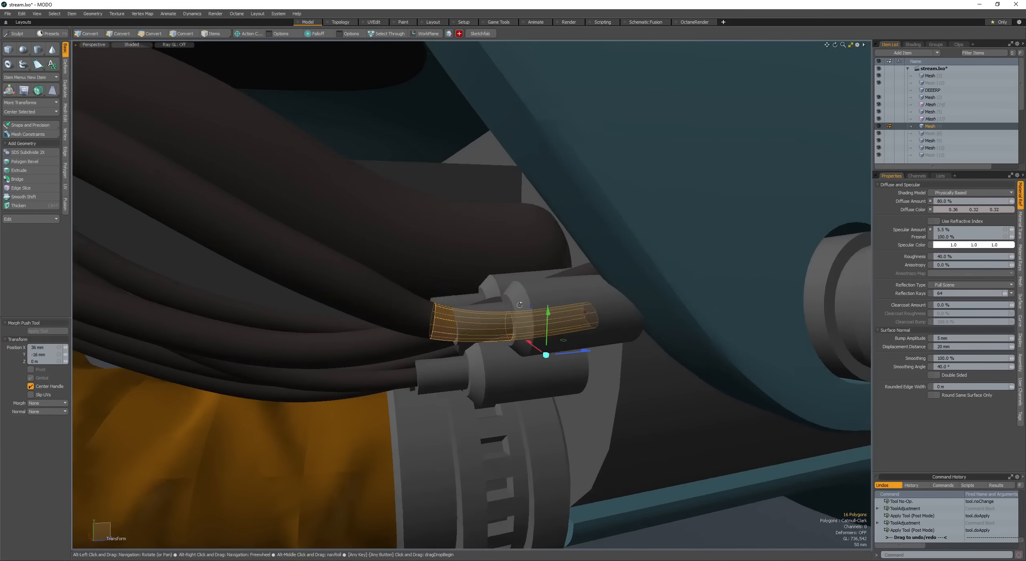
pyautogui.moveTo(550, 343); pyautogui.dragTo(539, 335)
# Step: Contract the selection to the cable's outermost rings and shift them inside the socket
pyautogui.keyDown('alt'); pyautogui.moveTo(539, 297); pyautogui.dragTo(502, 304); pyautogui.keyUp('alt')
pyautogui.press('q')
pyautogui.hotkey('shift', 'Down')
pyautogui.press('w')
pyautogui.keyDown('alt'); pyautogui.moveTo(540, 311); pyautogui.dragTo(530, 296); pyautogui.keyUp('alt')
pyautogui.press('space')
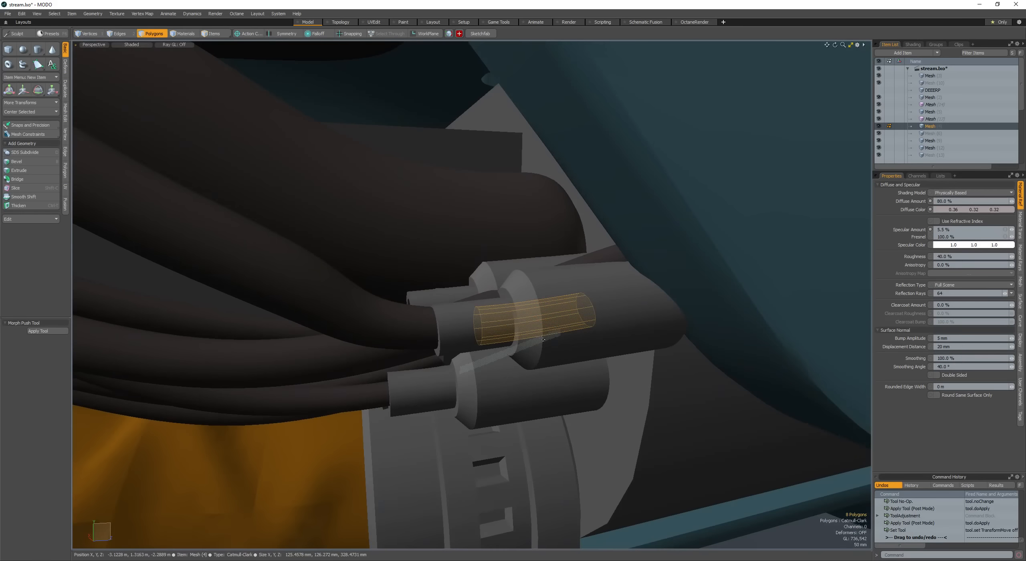
# Step: Select the end rings of the next cable behind the sockets and move them towards the rear socket
pyautogui.scroll(-4, 527, 228)
pyautogui.press('space')
pyautogui.press('space')
pyautogui.press('space')
pyautogui.scroll(5, 528, 228)
pyautogui.keyDown('alt'); pyautogui.moveTo(528, 227); pyautogui.dragTo(538, 277); pyautogui.keyUp('alt')
pyautogui.doubleClick(535, 250)
pyautogui.scroll(-4, 535, 250)
pyautogui.press('l')
pyautogui.hotkey('shift', 'Up')
pyautogui.hotkey('shift', 'Up')
pyautogui.hotkey('shift', 'Up')
pyautogui.hotkey('shift', 'Down')
pyautogui.hotkey('shift', 'Down')
pyautogui.press('w')
pyautogui.moveTo(567, 309); pyautogui.dragTo(542, 298)
pyautogui.press('q')
# Step: Contract the selection on that cable's end, then rotate and move it to align with the rear socket
pyautogui.scroll(-4, 527, 240)
pyautogui.hotkey('shift', 'Down')
pyautogui.keyDown('alt'); pyautogui.moveTo(529, 256); pyautogui.dragTo(526, 224); pyautogui.keyUp('alt')
pyautogui.scroll(3, 526, 224)
pyautogui.press('e')
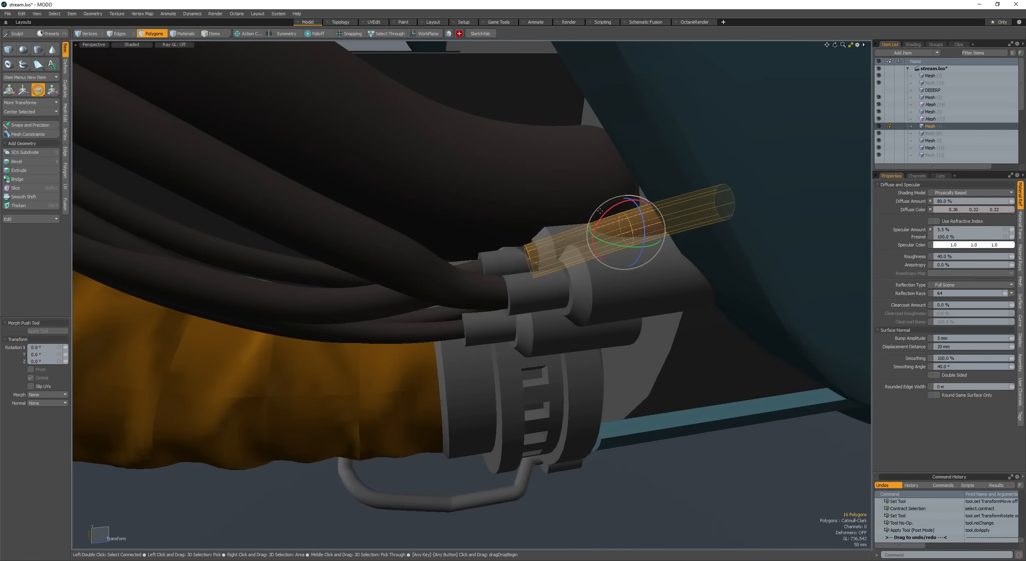
pyautogui.moveTo(606, 211); pyautogui.dragTo(582, 223)
pyautogui.press('w')
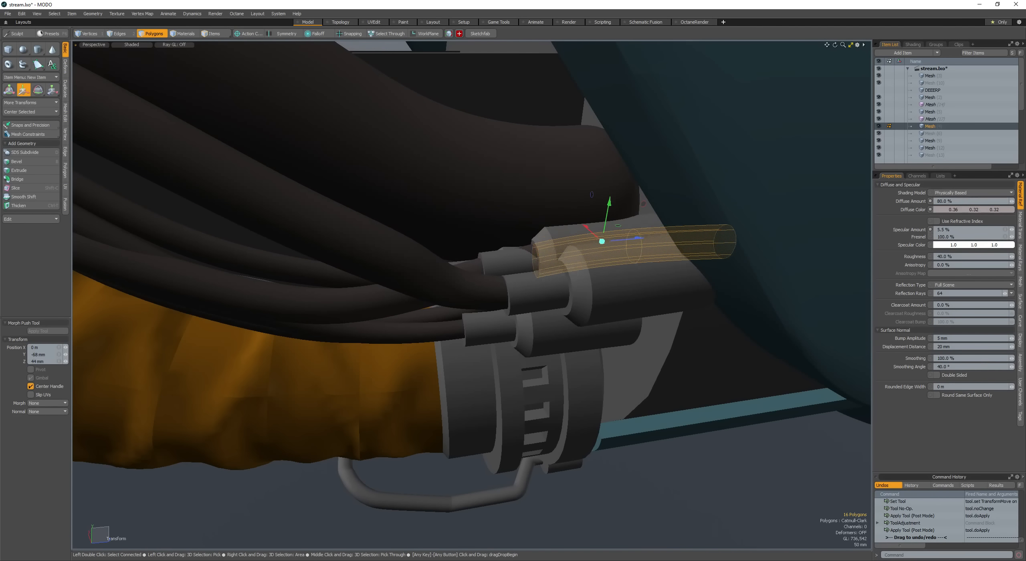
# Step: Clear the cable selection and save the scene
pyautogui.scroll(-5, 576, 225)
pyautogui.press('q')
pyautogui.click(589, 340)
pyautogui.keyDown('alt'); pyautogui.moveTo(589, 341); pyautogui.dragTo(496, 389); pyautogui.keyUp('alt')
pyautogui.scroll(4, 521, 363)
pyautogui.hotkey('ctrl', 's')
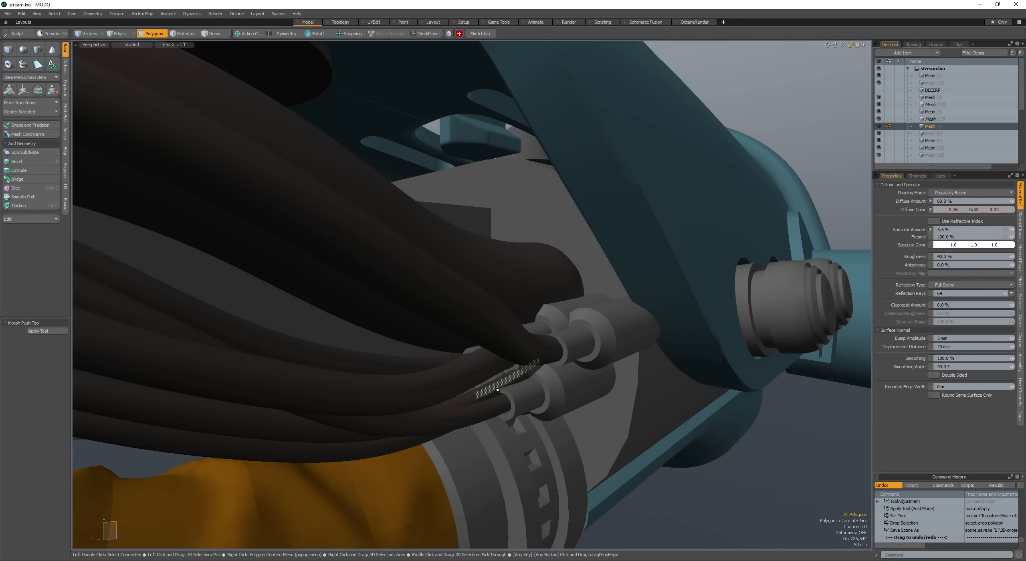
# Step: Select the whole lower cable socket beside the hose collar
pyautogui.scroll(-6, 496, 390)
pyautogui.keyDown('alt'); pyautogui.moveTo(495, 389); pyautogui.dragTo(383, 329); pyautogui.keyUp('alt')
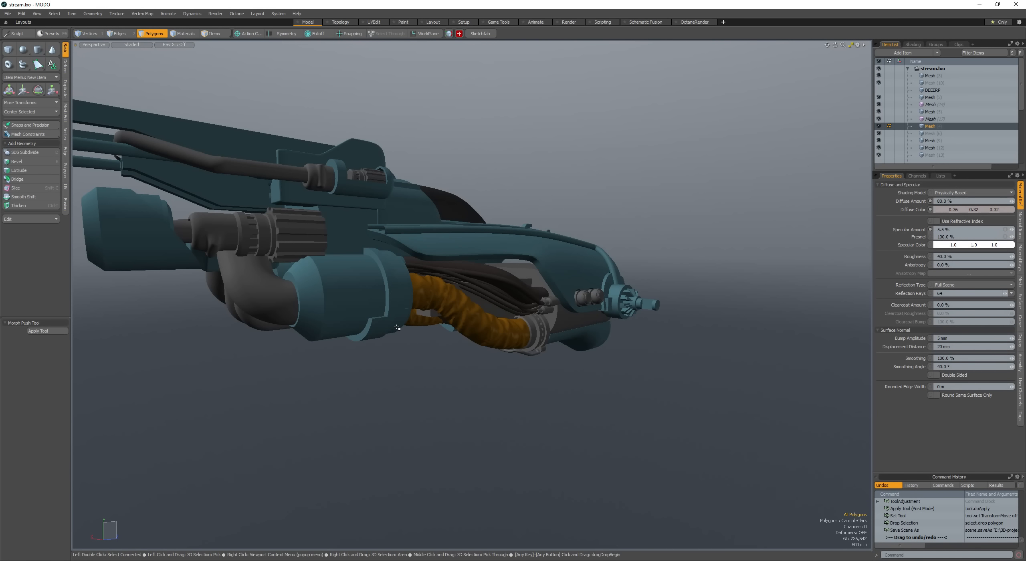
pyautogui.scroll(4, 487, 300)
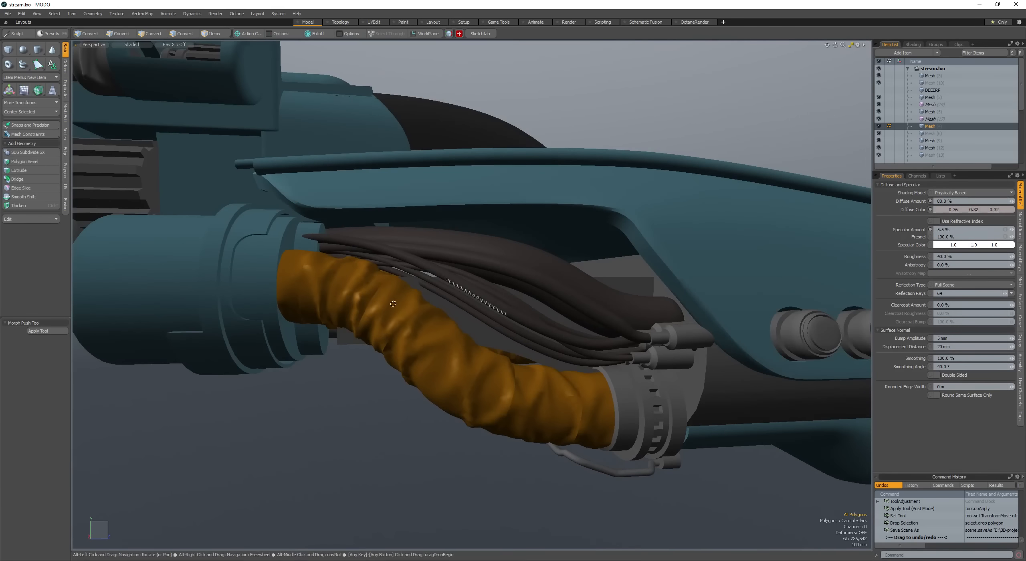
pyautogui.scroll(2, 591, 328)
pyautogui.press('space')
pyautogui.click(742, 401)
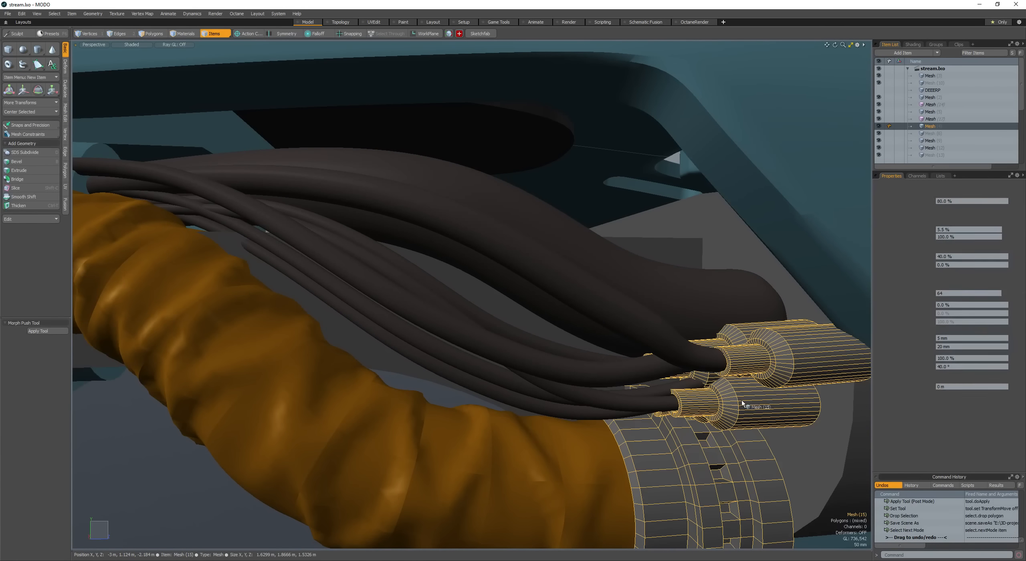
pyautogui.press('3')
pyautogui.doubleClick(761, 402)
pyautogui.scroll(-3, 766, 403)
pyautogui.keyDown('alt'); pyautogui.moveTo(766, 403); pyautogui.dragTo(378, 275); pyautogui.keyUp('alt')
# Step: Paste a copy of the socket, place it near the hose's opposite end and turn it to face the other way
pyautogui.hotkey('ctrl', 'c')
pyautogui.hotkey('ctrl', 'v')
pyautogui.press('w')
pyautogui.hotkey('shift', 'a')
pyautogui.press('e')
pyautogui.scroll(-3, 587, 342)
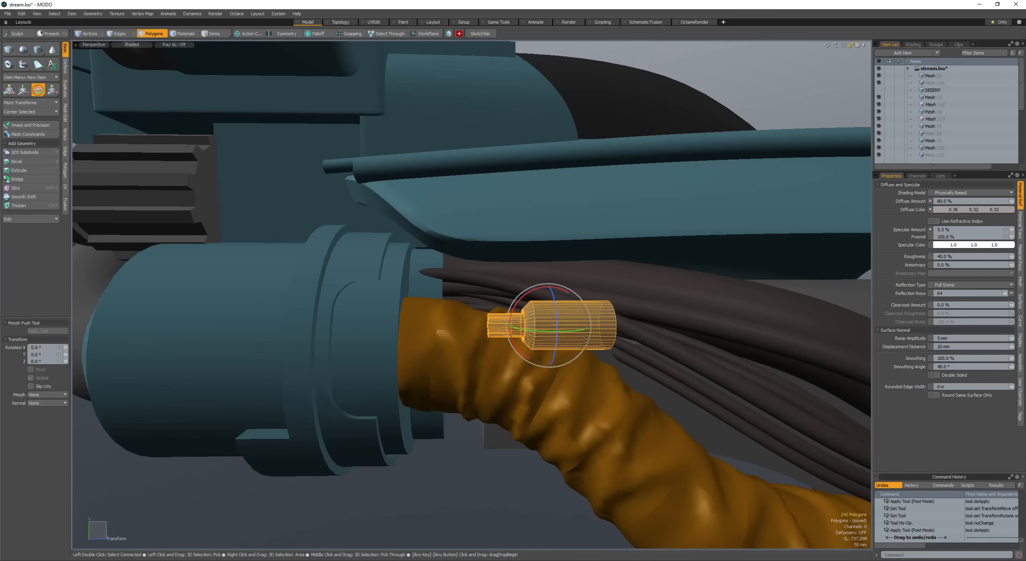
pyautogui.press('Right')
pyautogui.press('Right')
pyautogui.keyDown('alt'); pyautogui.moveTo(587, 341); pyautogui.dragTo(594, 386); pyautogui.keyUp('alt')
pyautogui.press('w')
pyautogui.moveTo(543, 351); pyautogui.dragTo(299, 87)
pyautogui.hotkey('ctrl', 'z')
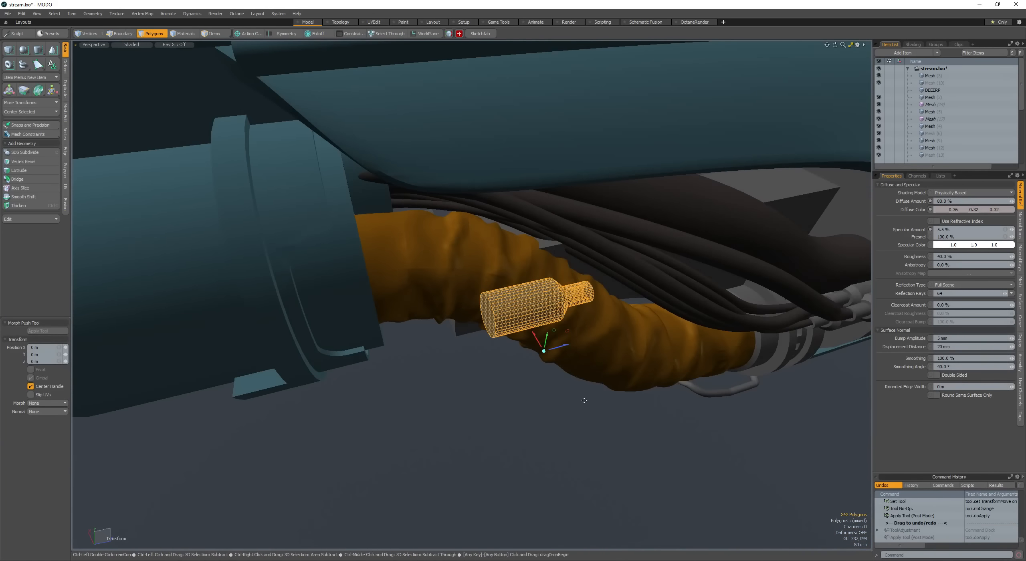
# Step: Turn the copied socket and move it to where the cable bundle meets the large teal housing beside the hose
pyautogui.keyDown('alt'); pyautogui.moveTo(546, 345); pyautogui.dragTo(417, 308); pyautogui.keyUp('alt')
pyautogui.moveTo(410, 357)
pyautogui.mouseDown()
pyautogui.moveTo(522, 348)
pyautogui.moveTo(586, 323)
pyautogui.moveTo(397, 368)
pyautogui.moveTo(415, 360)
pyautogui.moveTo(403, 362)
pyautogui.mouseUp()
pyautogui.hotkey('shift', 'a')
pyautogui.scroll(-3, 397, 368)
pyautogui.press('space')
pyautogui.press('e')
pyautogui.keyDown('alt'); pyautogui.moveTo(403, 362); pyautogui.dragTo(475, 341); pyautogui.keyUp('alt')
pyautogui.keyDown('alt'); pyautogui.moveTo(475, 341); pyautogui.dragTo(552, 347); pyautogui.keyUp('alt')
pyautogui.press('w')
pyautogui.moveTo(551, 347); pyautogui.dragTo(461, 349)
pyautogui.press('e')
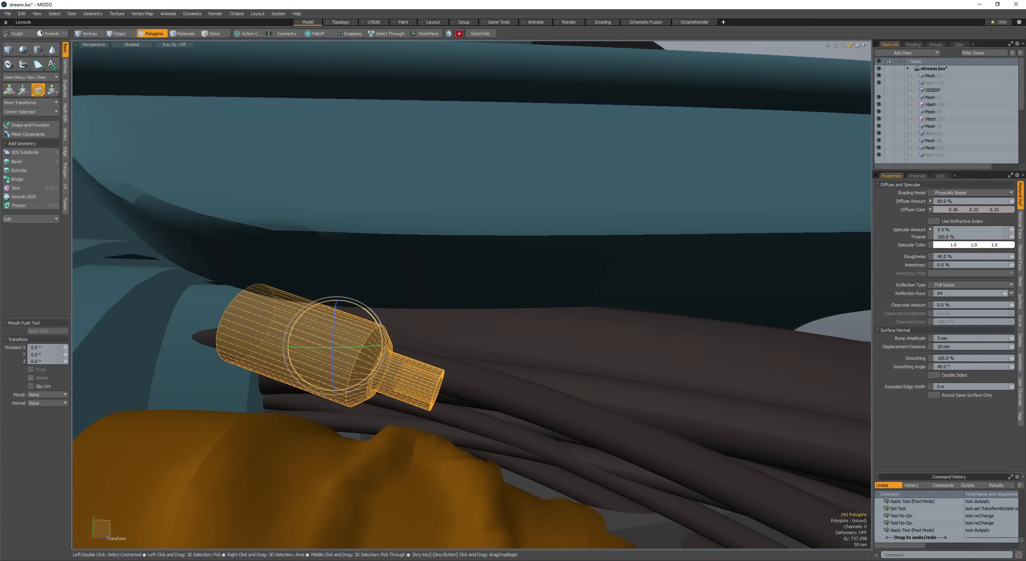
# Step: Refine the socket's rotation and position so its narrow neck lines up with the upper cable's end
pyautogui.moveTo(376, 332); pyautogui.dragTo(294, 336)
pyautogui.press('w')
pyautogui.moveTo(294, 336)
pyautogui.mouseDown()
pyautogui.moveTo(326, 333)
pyautogui.moveTo(292, 331)
pyautogui.mouseUp()
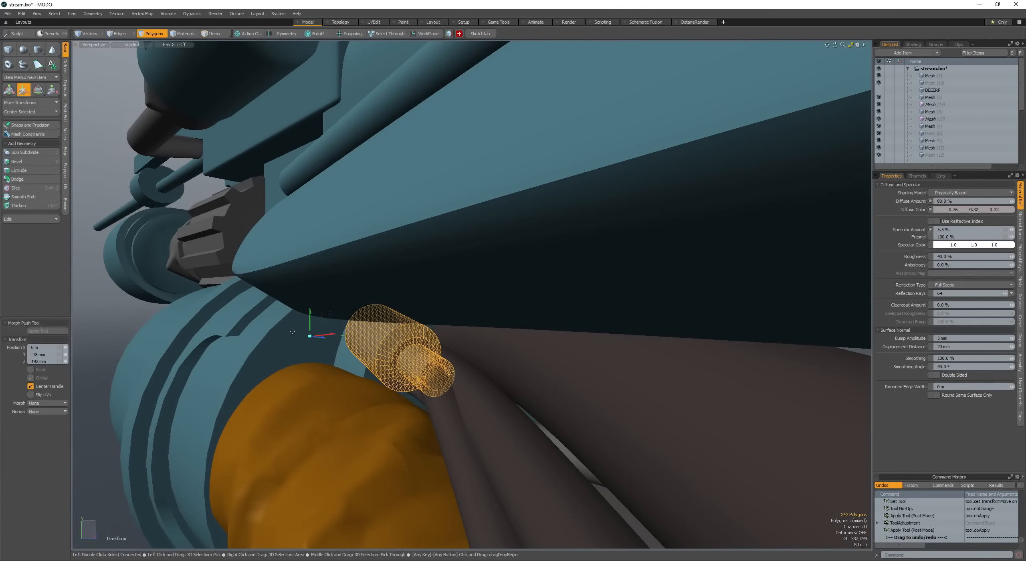
pyautogui.keyDown('alt'); pyautogui.moveTo(379, 351); pyautogui.dragTo(431, 332); pyautogui.keyUp('alt')
pyautogui.press('e')
pyautogui.press('w')
pyautogui.moveTo(402, 345); pyautogui.dragTo(395, 367)
pyautogui.press('space')
pyautogui.press('space')
pyautogui.scroll(-5, 393, 352)
# Step: Paste a copy of the whole socket and move it below the first one, beside the lower cables
pyautogui.press('space')
pyautogui.press('space')
pyautogui.doubleClick(393, 355)
pyautogui.hotkey('ctrl', 'c')
pyautogui.hotkey('ctrl', 'v')
pyautogui.press('w')
pyautogui.keyDown('alt'); pyautogui.moveTo(395, 367); pyautogui.dragTo(345, 375); pyautogui.keyUp('alt')
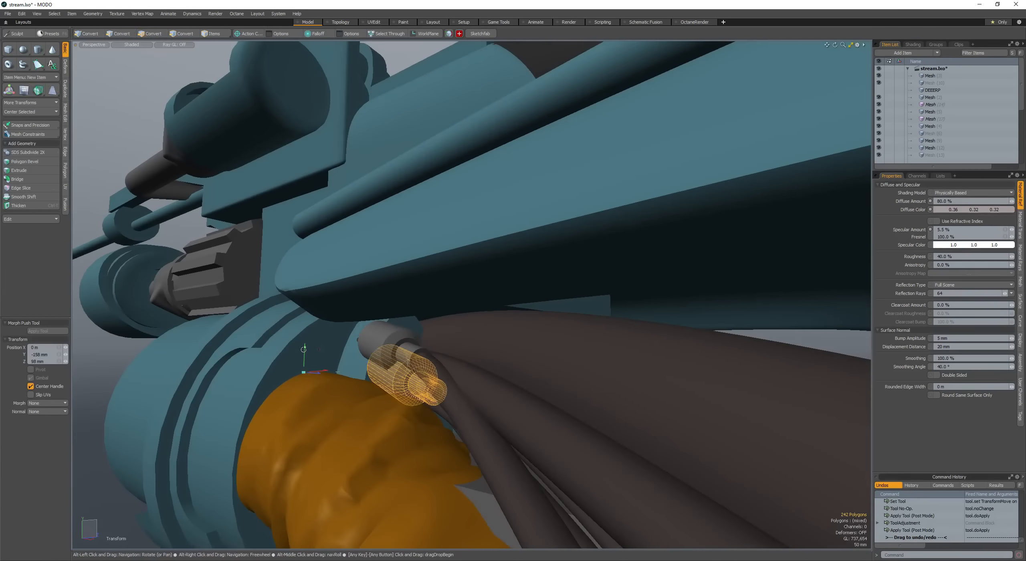
# Step: Fine-tune the lower socket's placement against the lower cable ends at the teal housing
pyautogui.press('e')
pyautogui.keyDown('alt'); pyautogui.moveTo(304, 349); pyautogui.dragTo(331, 358); pyautogui.keyUp('alt')
pyautogui.press('w')
pyautogui.press('space')
pyautogui.press('space')
pyautogui.press('w')
pyautogui.press('space')
pyautogui.press('space')
pyautogui.press('space')
pyautogui.press('w')
pyautogui.moveTo(292, 348); pyautogui.dragTo(291, 357)
# Step: Select the thick cable end protruding behind the upper socket, expand the selection and push it inward by -18 mm
pyautogui.press('space')
pyautogui.press('space')
pyautogui.press('space')
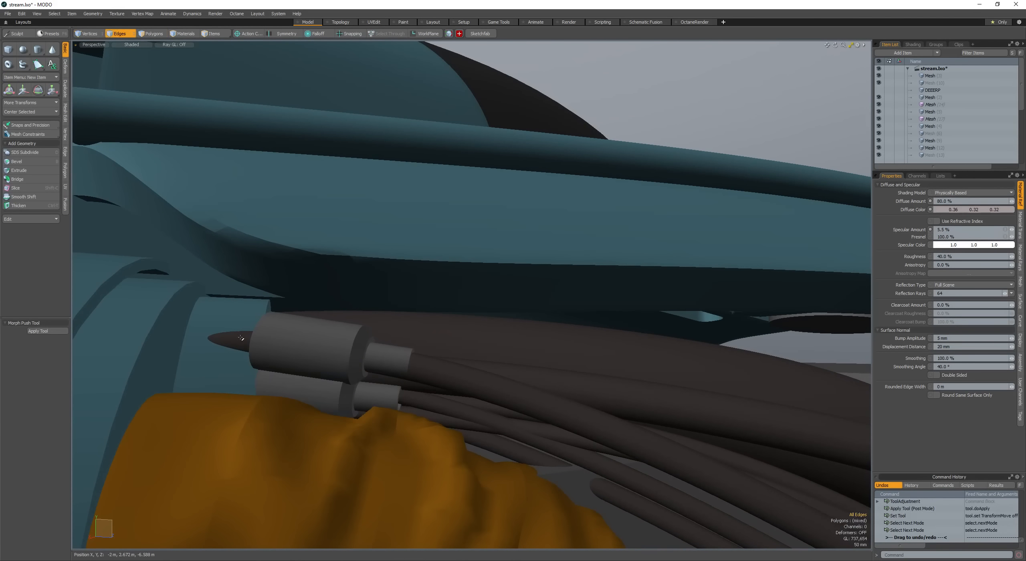
pyautogui.press('space')
pyautogui.click(239, 339)
pyautogui.press('space')
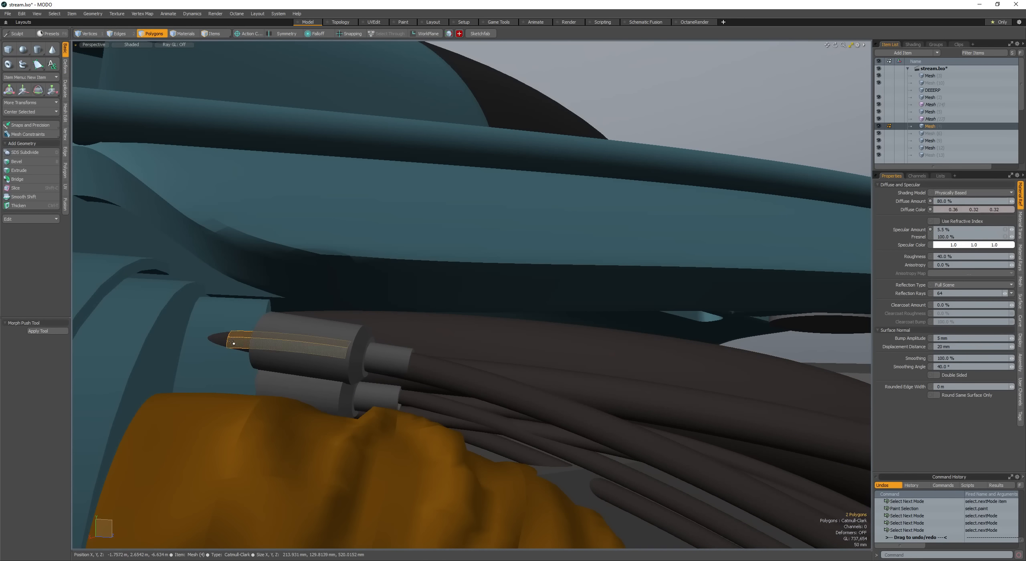
pyautogui.press('l')
pyautogui.moveTo(234, 343)
pyautogui.mouseDown()
pyautogui.moveTo(180, 343)
pyautogui.moveTo(385, 360)
pyautogui.mouseUp()
pyautogui.hotkey('shift', 'Up')
pyautogui.press('p')
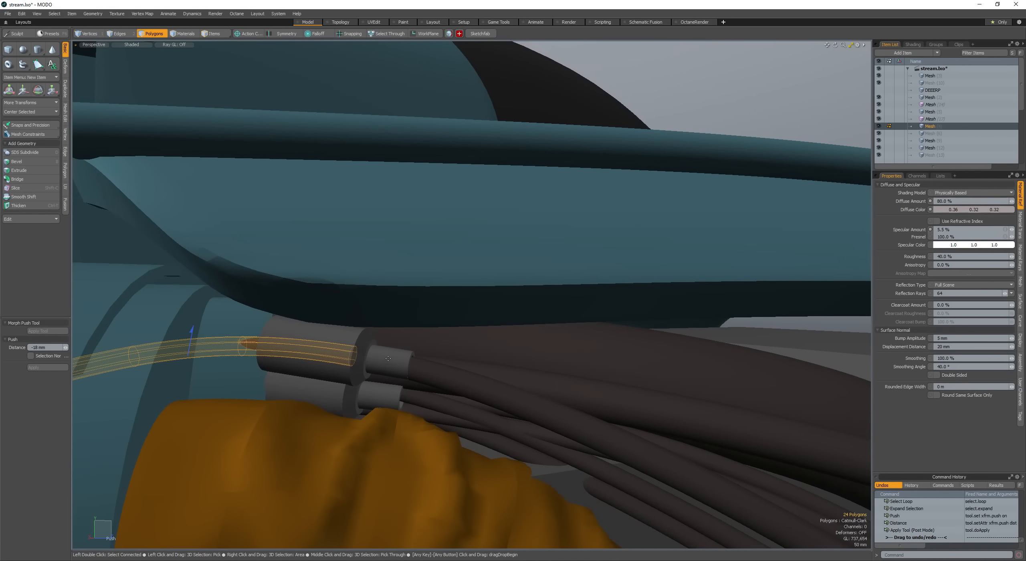
# Step: Select the whole thin cable leaving the upper socket and save the scene
pyautogui.press('space')
pyautogui.press('space')
pyautogui.press('space')
pyautogui.press('space')
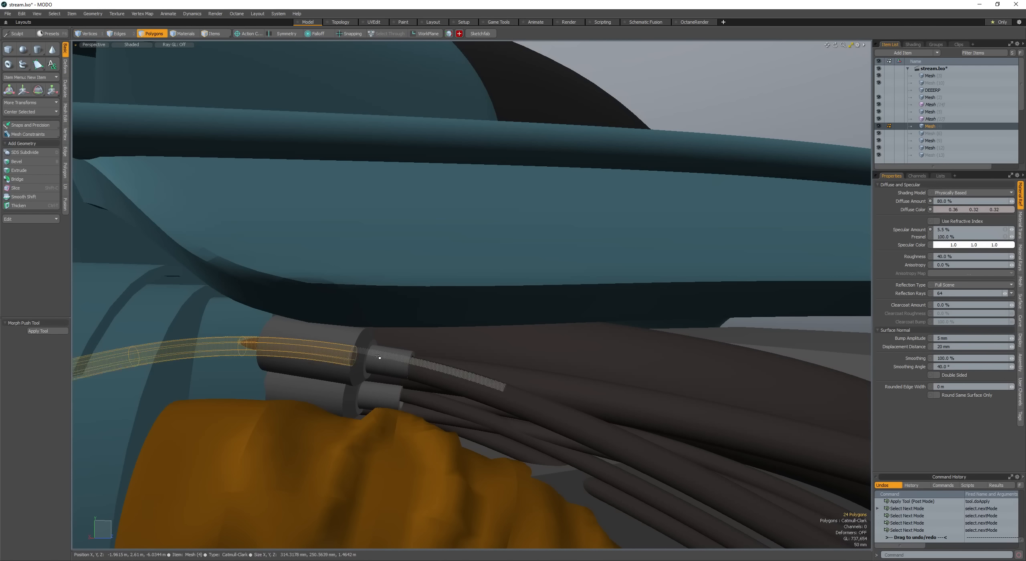
pyautogui.keyDown('alt'); pyautogui.moveTo(389, 358); pyautogui.dragTo(445, 419); pyautogui.keyUp('alt')
pyautogui.doubleClick(457, 376)
pyautogui.scroll(-10, 457, 376)
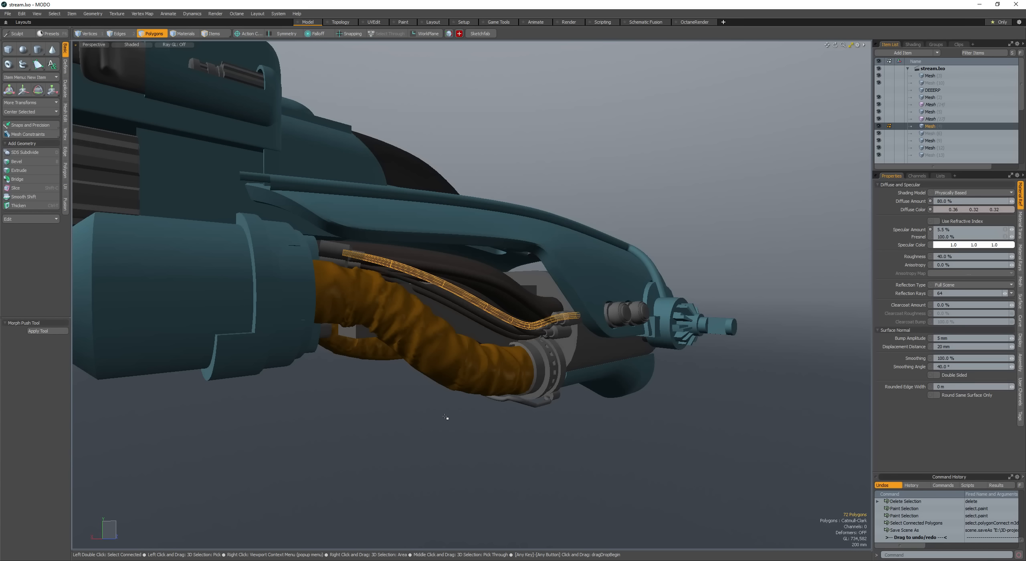
pyautogui.scroll(10, 395, 272)
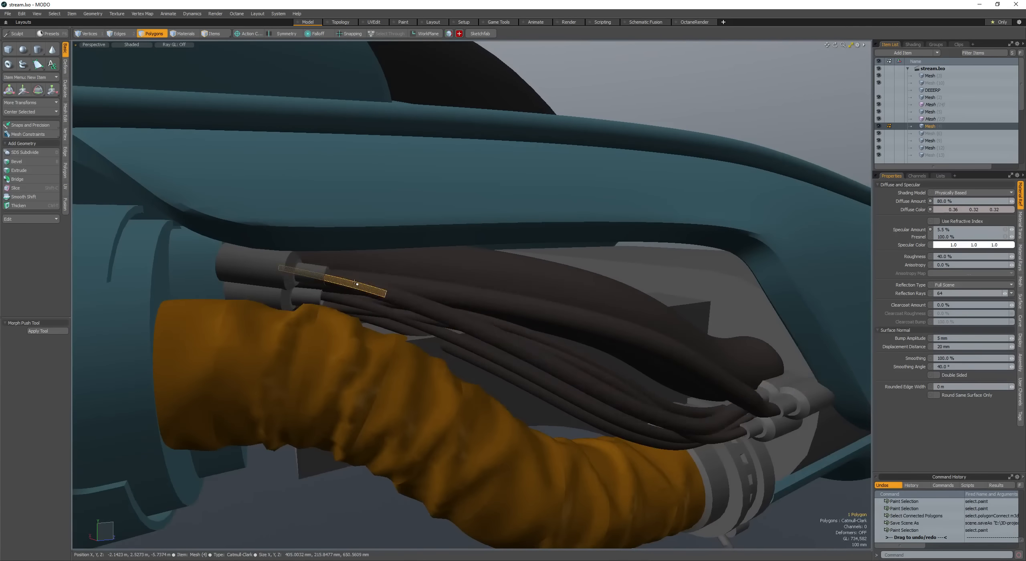
# Step: Select whole cables in the bundle one after another and examine how they run between the sockets
pyautogui.click(433, 288)
pyautogui.doubleClick(433, 289)
pyautogui.scroll(-3, 432, 289)
pyautogui.keyDown('alt'); pyautogui.moveTo(432, 288); pyautogui.dragTo(377, 290); pyautogui.keyUp('alt')
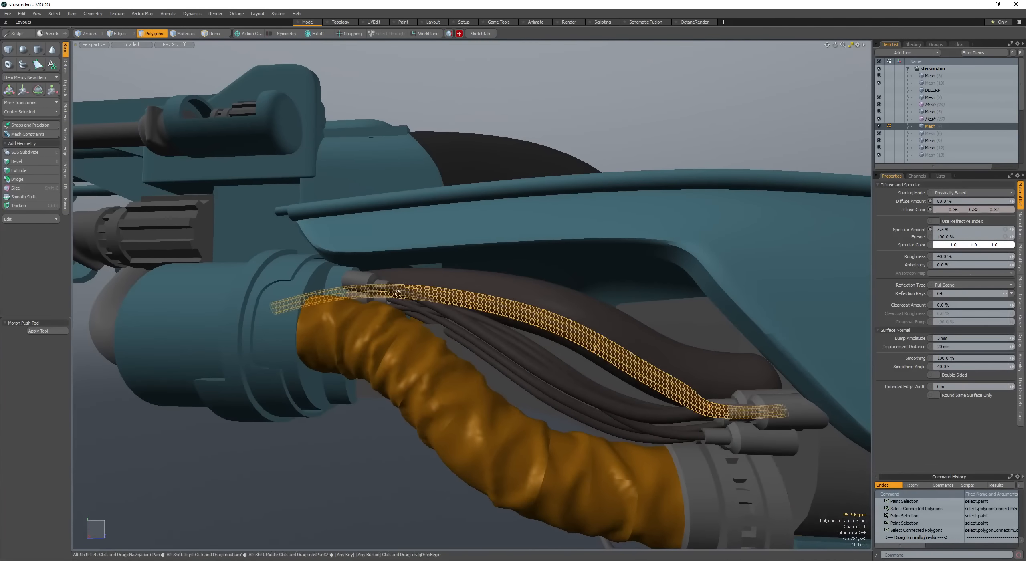
pyautogui.doubleClick(510, 290)
pyautogui.scroll(-3, 511, 290)
pyautogui.keyDown('alt'); pyautogui.moveTo(511, 290); pyautogui.dragTo(557, 337); pyautogui.keyUp('alt')
pyautogui.press('F1')
pyautogui.press('space')
pyautogui.press('Escape')
# Step: Select the geometry beside the upper sockets for a position adjustment and save the scene
pyautogui.moveTo(497, 345)
pyautogui.keyDown('alt'); pyautogui.mouseDown()
pyautogui.moveTo(437, 350)
pyautogui.moveTo(448, 325)
pyautogui.moveTo(420, 315)
pyautogui.moveTo(499, 330)
pyautogui.moveTo(484, 360)
pyautogui.moveTo(493, 337)
pyautogui.moveTo(469, 339)
pyautogui.moveTo(525, 342)
pyautogui.moveTo(505, 341)
pyautogui.mouseUp(); pyautogui.keyUp('alt')
pyautogui.press('5')
pyautogui.click(429, 314)
pyautogui.press('3')
pyautogui.doubleClick(429, 312)
pyautogui.press('space')
pyautogui.press('space')
pyautogui.click(421, 320)
pyautogui.press('w')
pyautogui.press('space')
pyautogui.press('space')
pyautogui.hotkey('ctrl', 's')
# Step: Loop-slice the base frame behind the cable bundle with several cuts along its length
pyautogui.keyDown('alt'); pyautogui.moveTo(505, 342); pyautogui.dragTo(453, 335); pyautogui.keyUp('alt')
pyautogui.keyDown('ctrl'); pyautogui.keyDown('alt'); pyautogui.moveTo(453, 335); pyautogui.dragTo(505, 341); pyautogui.keyUp('alt'); pyautogui.keyUp('ctrl')
pyautogui.moveTo(505, 341)
pyautogui.keyDown('alt'); pyautogui.keyDown('shift'); pyautogui.mouseDown()
pyautogui.moveTo(471, 344)
pyautogui.moveTo(551, 346)
pyautogui.mouseUp(); pyautogui.keyUp('shift'); pyautogui.keyUp('alt')
pyautogui.doubleClick(509, 348)
pyautogui.moveTo(551, 345)
pyautogui.keyDown('alt'); pyautogui.mouseDown()
pyautogui.moveTo(593, 338)
pyautogui.moveTo(541, 332)
pyautogui.mouseUp(); pyautogui.keyUp('alt')
pyautogui.doubleClick(584, 327)
pyautogui.scroll(3, 598, 324)
pyautogui.hotkey('alt', 'c')
pyautogui.click(529, 332)
pyautogui.press('space')
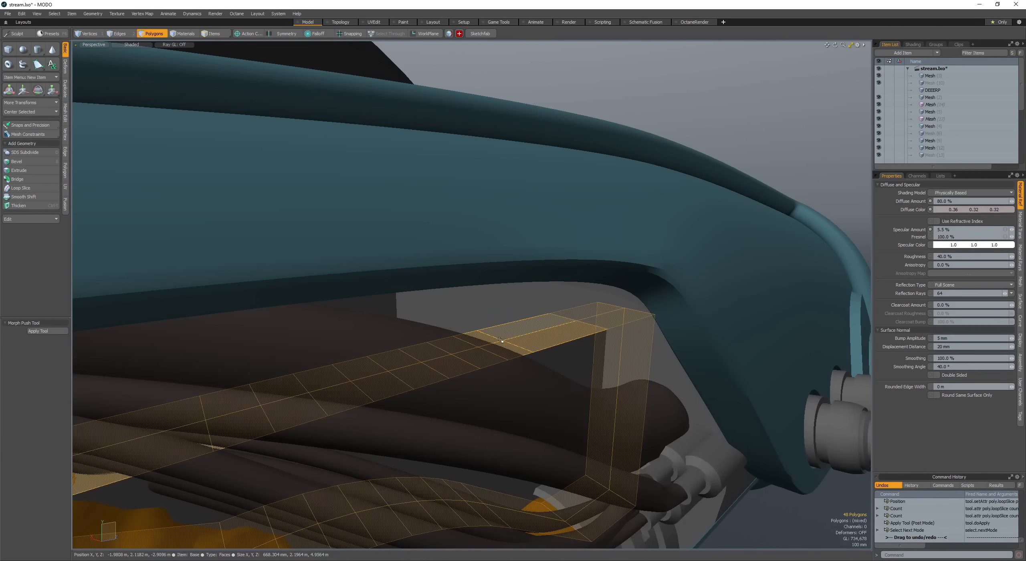
# Step: Select the row of polygons along the top of the sliced base frame, under the hull shell
pyautogui.moveTo(477, 339); pyautogui.dragTo(515, 331)
pyautogui.press('Up')
pyautogui.press('Up')
pyautogui.press('Up')
pyautogui.keyDown('alt'); pyautogui.moveTo(577, 320); pyautogui.dragTo(545, 332); pyautogui.keyUp('alt')
pyautogui.keyDown('shift'); pyautogui.click(387, 353); pyautogui.keyUp('shift')
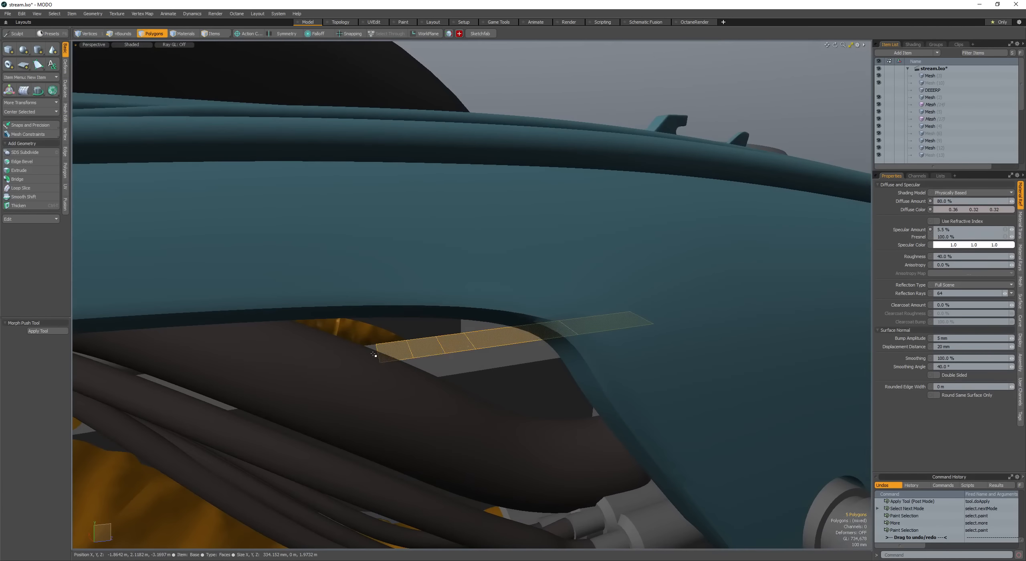
# Step: Bevel the selected base frame strip and move it up 800 mm behind the hull shell
pyautogui.scroll(-5, 420, 347)
pyautogui.press('b')
pyautogui.click(419, 346)
pyautogui.keyDown('shift'); pyautogui.click(419, 347); pyautogui.keyUp('shift')
pyautogui.press('w')
pyautogui.moveTo(453, 317); pyautogui.dragTo(454, 283)
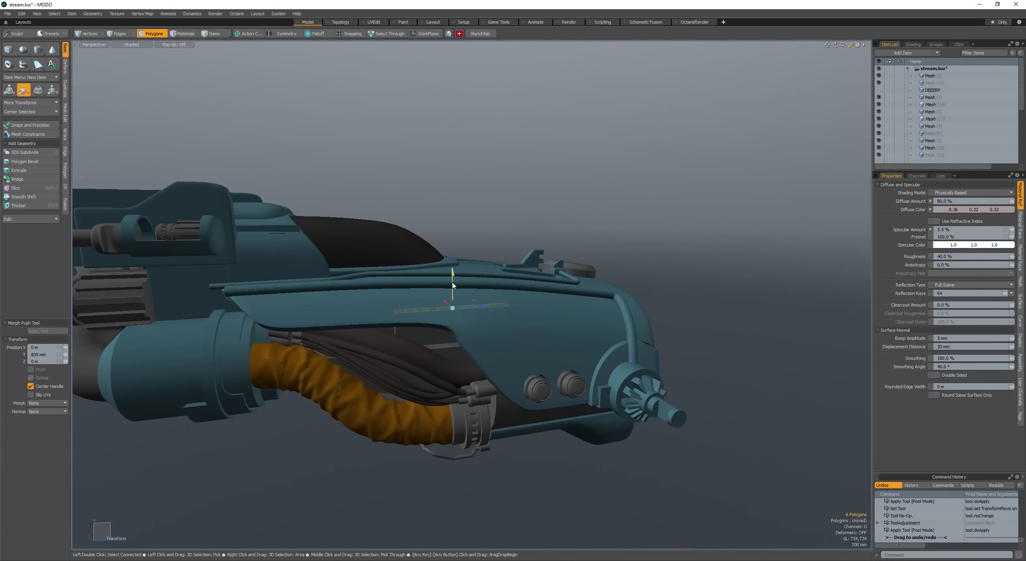
# Step: Clear the polygon selection on the base frame and save the scene
pyautogui.press('space')
pyautogui.click(456, 327)
pyautogui.keyDown('alt'); pyautogui.moveTo(456, 329); pyautogui.dragTo(491, 341); pyautogui.keyUp('alt')
pyautogui.click(469, 463)
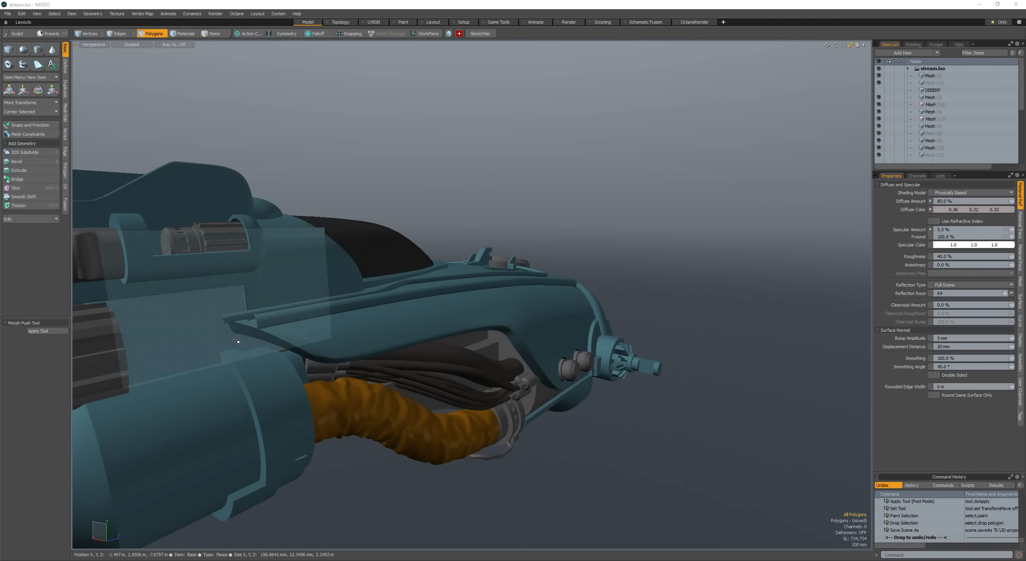
# Step: Pick the hull shell and hose collar meshes in turn to examine the parts around the cables
pyautogui.keyDown('alt'); pyautogui.moveTo(521, 320); pyautogui.dragTo(521, 357); pyautogui.keyUp('alt')
pyautogui.keyDown('alt'); pyautogui.moveTo(521, 357); pyautogui.dragTo(469, 274); pyautogui.keyUp('alt')
pyautogui.press('space')
pyautogui.click(548, 241)
pyautogui.click(606, 274)
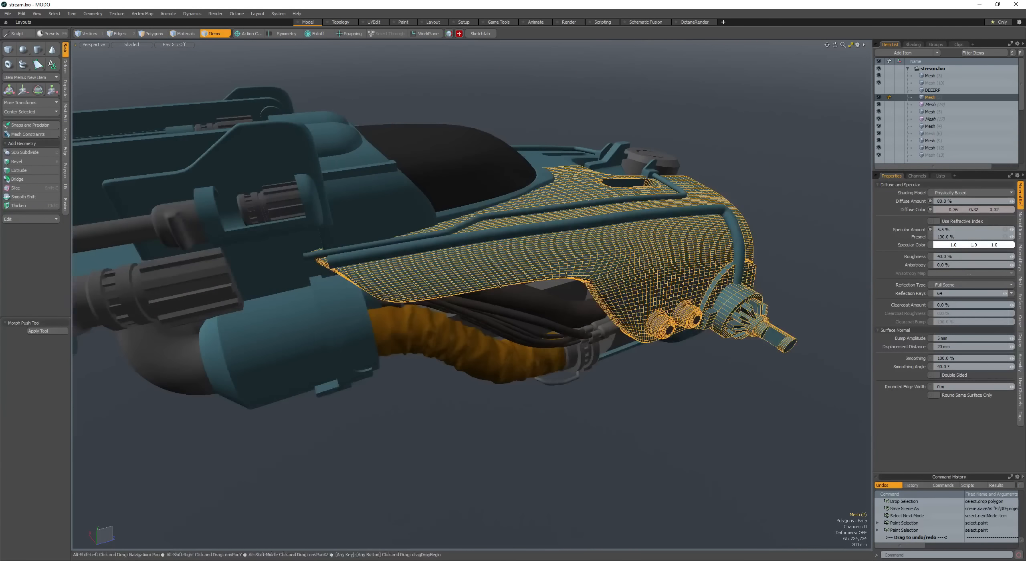
pyautogui.click(588, 336)
pyautogui.click(600, 334)
# Step: Create a new mesh layer and add a 40-sided Z-axis cylinder about 1.54 m in size near the hull pipes
pyautogui.moveTo(600, 335)
pyautogui.keyDown('alt'); pyautogui.mouseDown()
pyautogui.moveTo(613, 339)
pyautogui.moveTo(477, 307)
pyautogui.moveTo(509, 307)
pyautogui.moveTo(501, 316)
pyautogui.moveTo(516, 314)
pyautogui.moveTo(472, 298)
pyautogui.mouseUp(); pyautogui.keyUp('alt')
pyautogui.press('space')
pyautogui.press('n')
pyautogui.press('c')
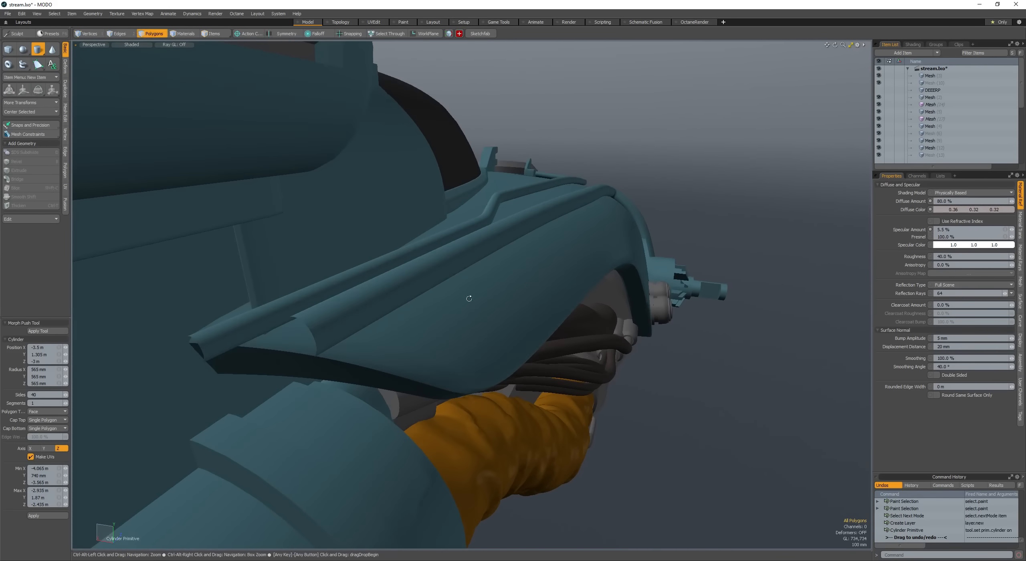
pyautogui.moveTo(470, 253)
pyautogui.keyDown('ctrl'); pyautogui.mouseDown()
pyautogui.moveTo(562, 260)
pyautogui.moveTo(425, 256)
pyautogui.moveTo(450, 274)
pyautogui.moveTo(500, 280)
pyautogui.mouseUp(); pyautogui.keyUp('ctrl')
pyautogui.press('space')
# Step: Select the whole cylinder, set the action center to Automatic and scale the cylinder down
pyautogui.click(457, 255)
pyautogui.doubleClick(457, 255)
pyautogui.press('r')
pyautogui.keyDown('alt'); pyautogui.moveTo(500, 279); pyautogui.dragTo(494, 285); pyautogui.keyUp('alt')
pyautogui.press('space')
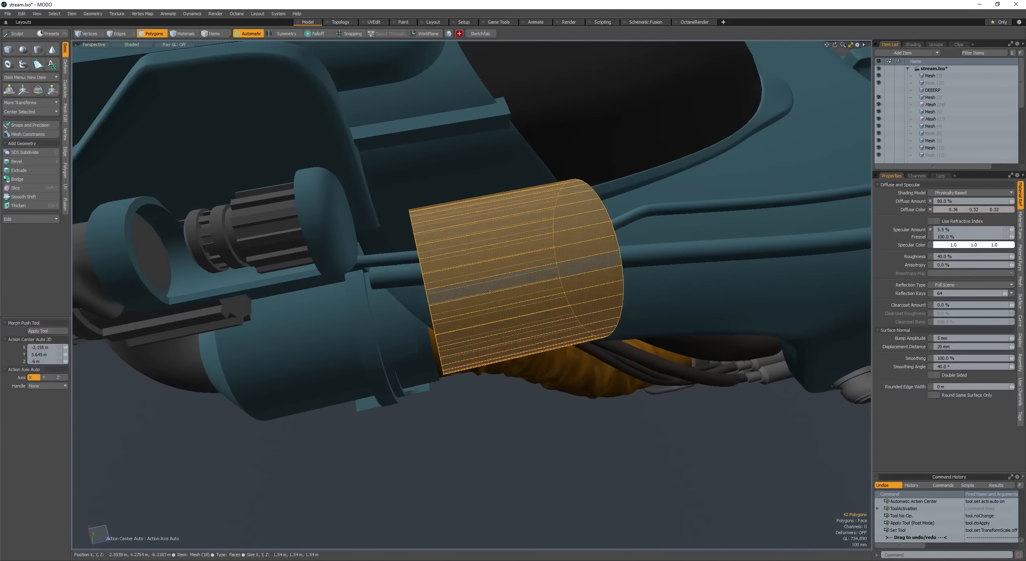
pyautogui.press('r')
pyautogui.hotkey('alt', 'a')
pyautogui.hotkey('alt', 'a')
pyautogui.hotkey('alt', 'a')
pyautogui.hotkey('alt', 'a')
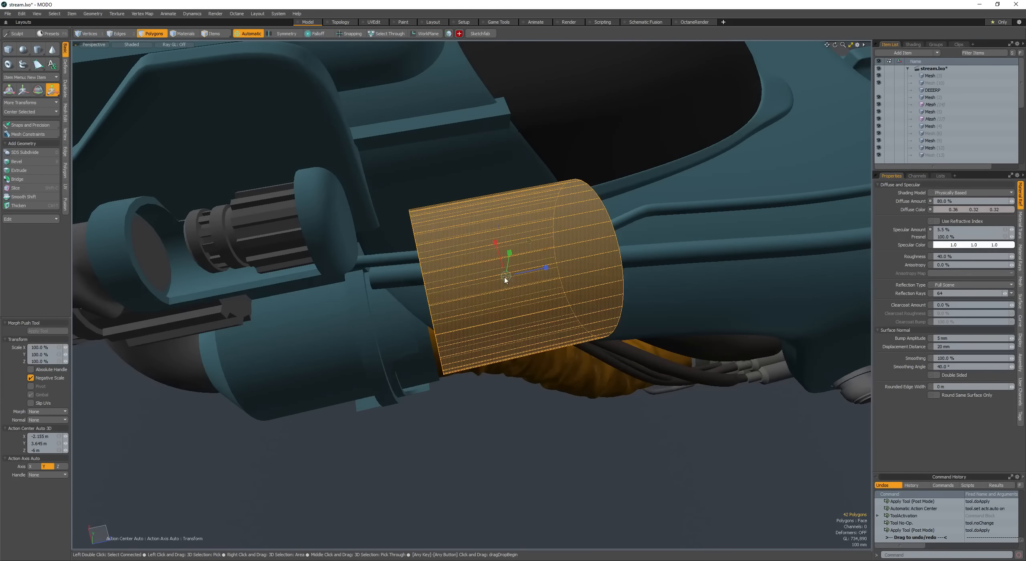
pyautogui.hotkey('alt', 'a')
pyautogui.moveTo(506, 278); pyautogui.dragTo(367, 300)
# Step: Move the cylinder over the rear ends of the pipes running along the hull
pyautogui.press('w')
pyautogui.keyDown('alt'); pyautogui.moveTo(367, 301); pyautogui.dragTo(438, 211); pyautogui.keyUp('alt')
pyautogui.moveTo(437, 211); pyautogui.dragTo(463, 217)
pyautogui.keyDown('alt'); pyautogui.moveTo(464, 216); pyautogui.dragTo(471, 220); pyautogui.keyUp('alt')
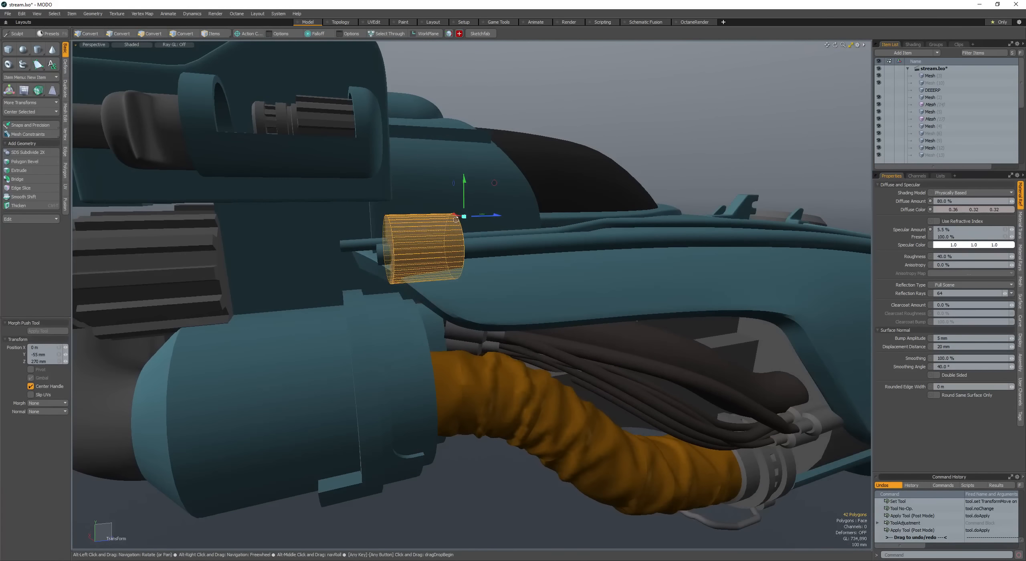
# Step: Extend the cylinder's rear cap with bevels and offset it to form an angled bend reaching the ribbed connector
pyautogui.press('space')
pyautogui.click(390, 249)
pyautogui.keyDown('alt'); pyautogui.moveTo(390, 250); pyautogui.dragTo(341, 260); pyautogui.keyUp('alt')
pyautogui.press('w')
pyautogui.press('space')
pyautogui.press('b')
pyautogui.click(436, 254)
pyautogui.press('w')
pyautogui.press('space')
pyautogui.press('b')
pyautogui.click(428, 243)
pyautogui.press('space')
# Step: Bevel the cylinder's front cap around the pipes into a narrower stepped rim, with a 78 mm inset
pyautogui.doubleClick(346, 257)
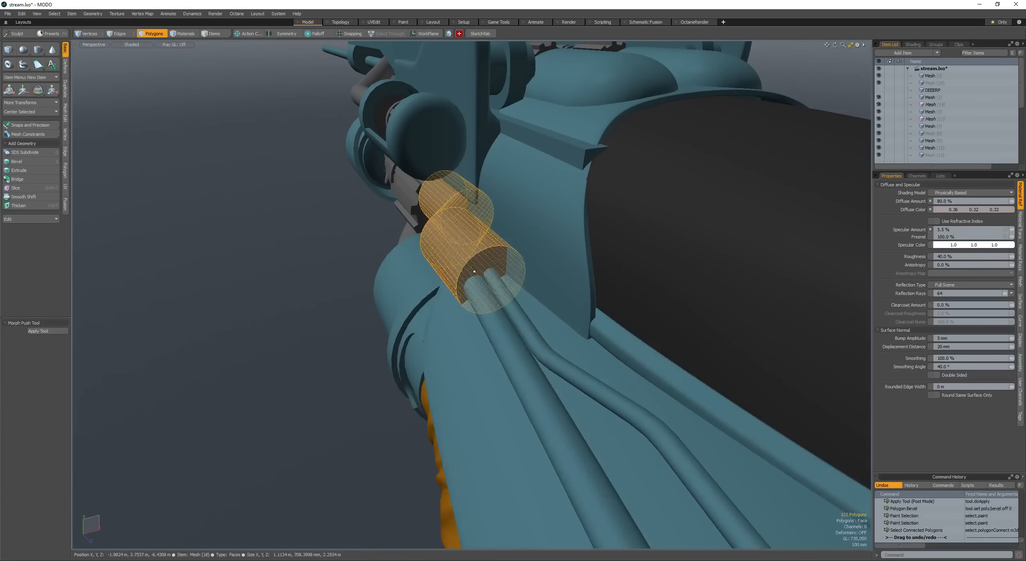
pyautogui.click(496, 290)
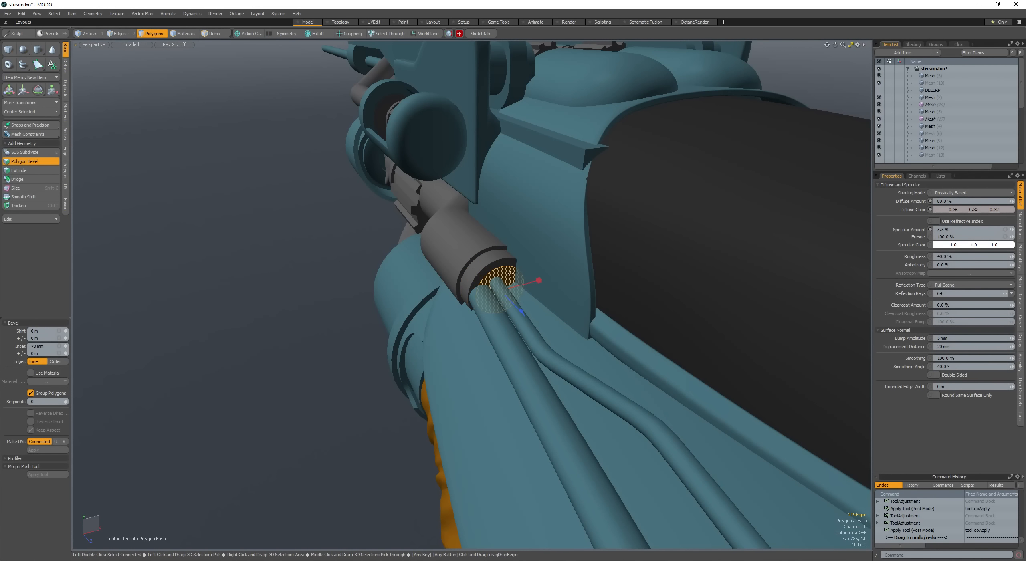
pyautogui.click(501, 280)
pyautogui.press('space')
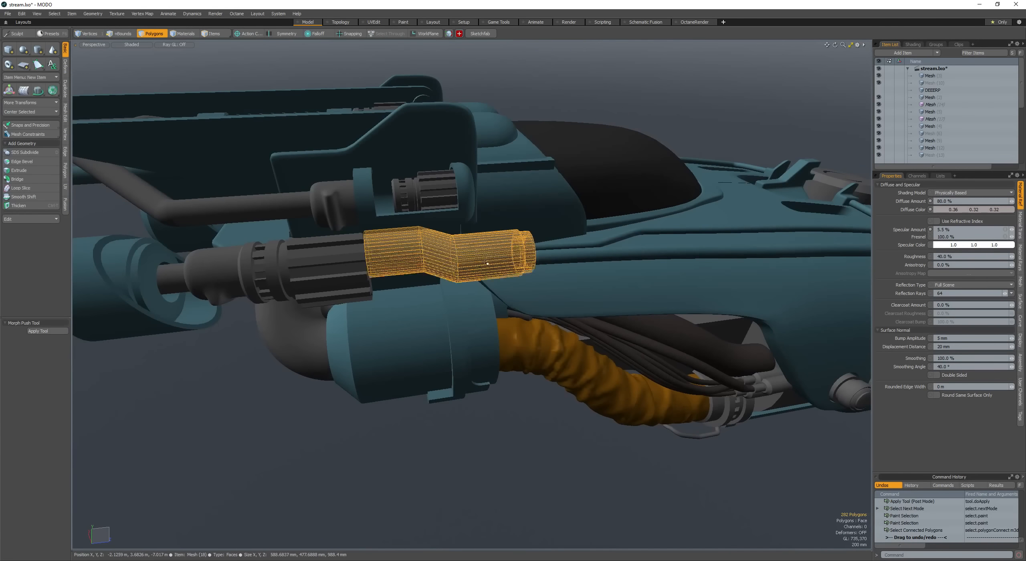
# Step: Give the bent pipe adapter the teal material of the large housing and switch to picking its bend edges
pyautogui.press('5')
pyautogui.keyDown('shift'); pyautogui.click(420, 340); pyautogui.keyUp('shift')
pyautogui.hotkey('alt', 'space')
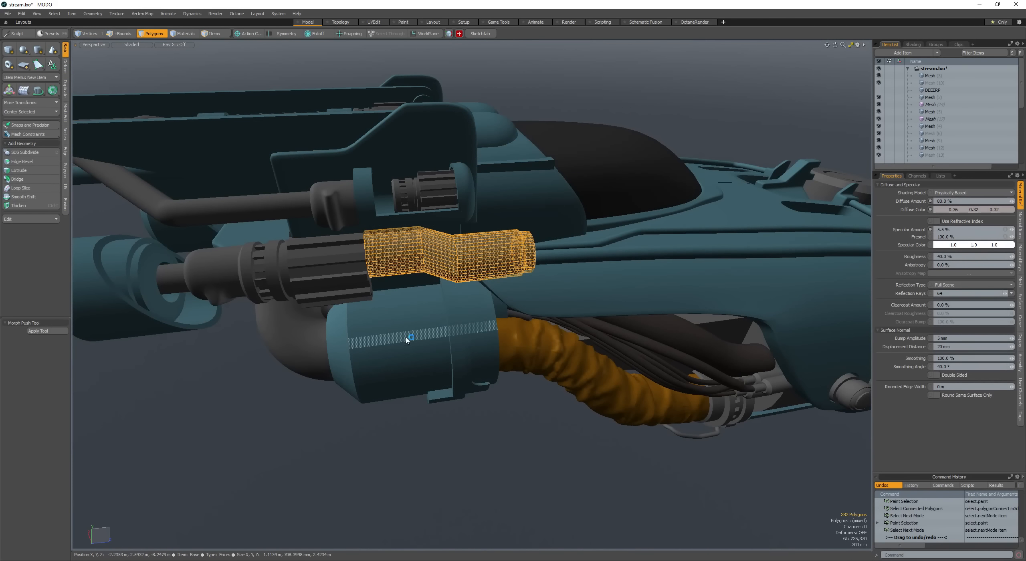
pyautogui.hotkey('shift', 'm')
pyautogui.click(407, 339)
pyautogui.press('space')
pyautogui.scroll(4, 413, 256)
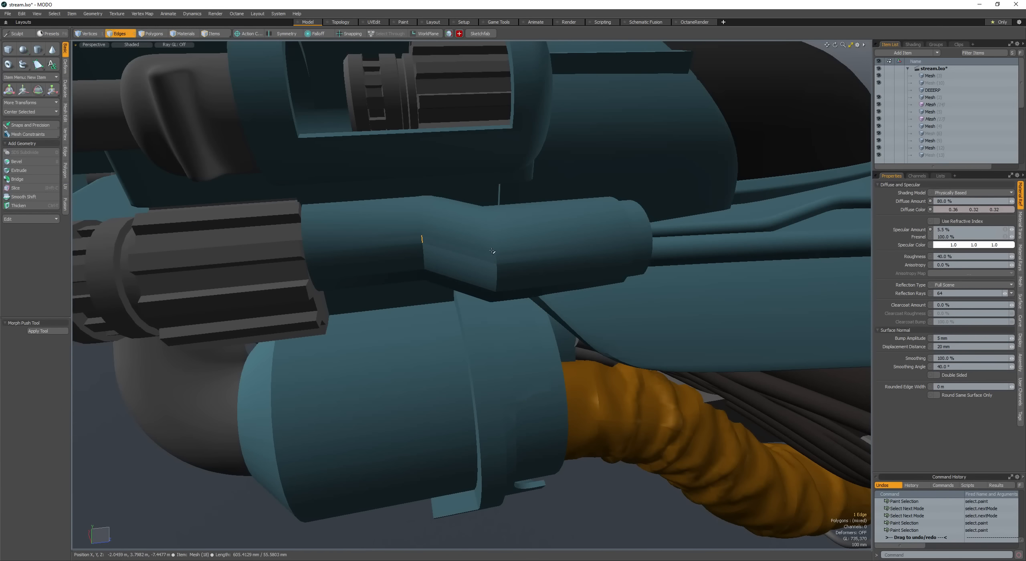
# Step: Bevel the selected bend edges of the pipe adapter to soften its angled transition
pyautogui.press('b')
pyautogui.moveTo(387, 261); pyautogui.dragTo(321, 316)
pyautogui.press('space')
pyautogui.press('Escape')
pyautogui.press('space')
pyautogui.press('Escape')
pyautogui.scroll(-4, 399, 238)
pyautogui.scroll(-4, 378, 247)
# Step: Cut the finished pipe adapter out of its own mesh and paste it into the large housing's mesh
pyautogui.press('space')
pyautogui.click(437, 275)
pyautogui.keyDown('alt'); pyautogui.moveTo(438, 275); pyautogui.dragTo(389, 315); pyautogui.keyUp('alt')
pyautogui.press('space')
pyautogui.hotkey('ctrl', 'x')
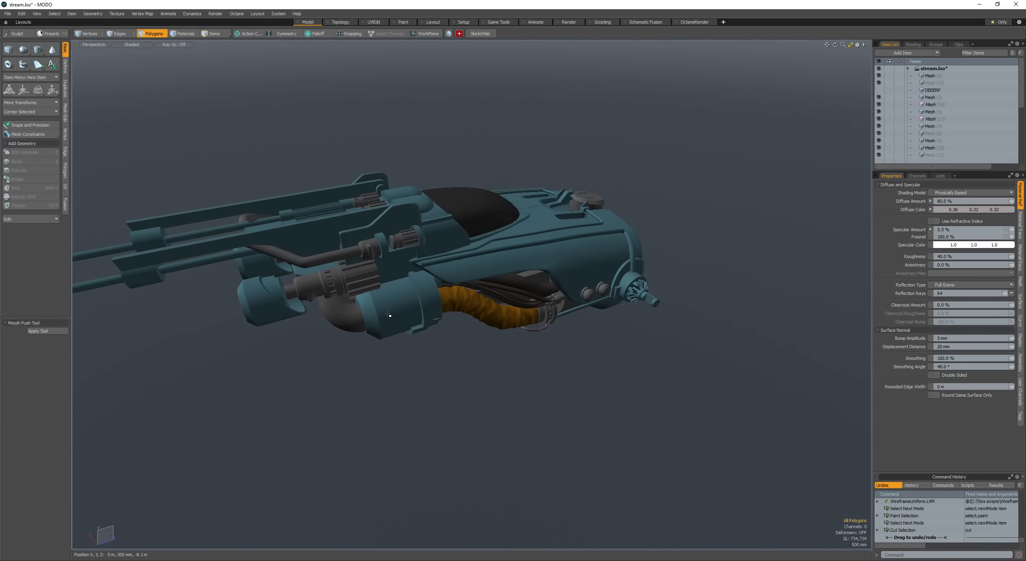
pyautogui.press('space')
pyautogui.click(387, 315)
pyautogui.press('space')
pyautogui.keyDown('alt'); pyautogui.moveTo(530, 354); pyautogui.dragTo(525, 289); pyautogui.keyUp('alt')
pyautogui.scroll(4, 396, 348)
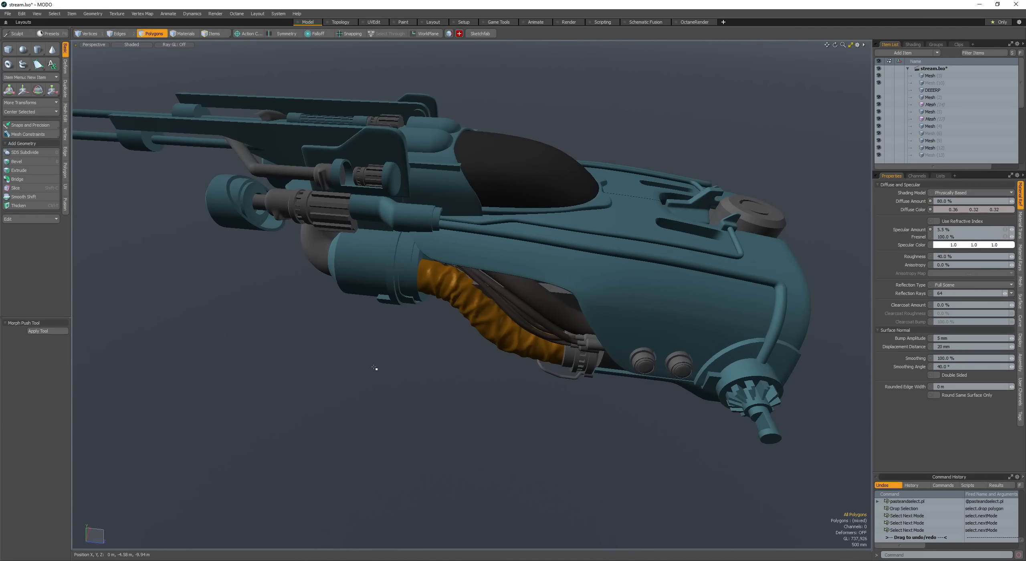
pyautogui.keyDown('alt'); pyautogui.moveTo(374, 367); pyautogui.dragTo(542, 329); pyautogui.keyUp('alt')
pyautogui.scroll(3, 542, 329)
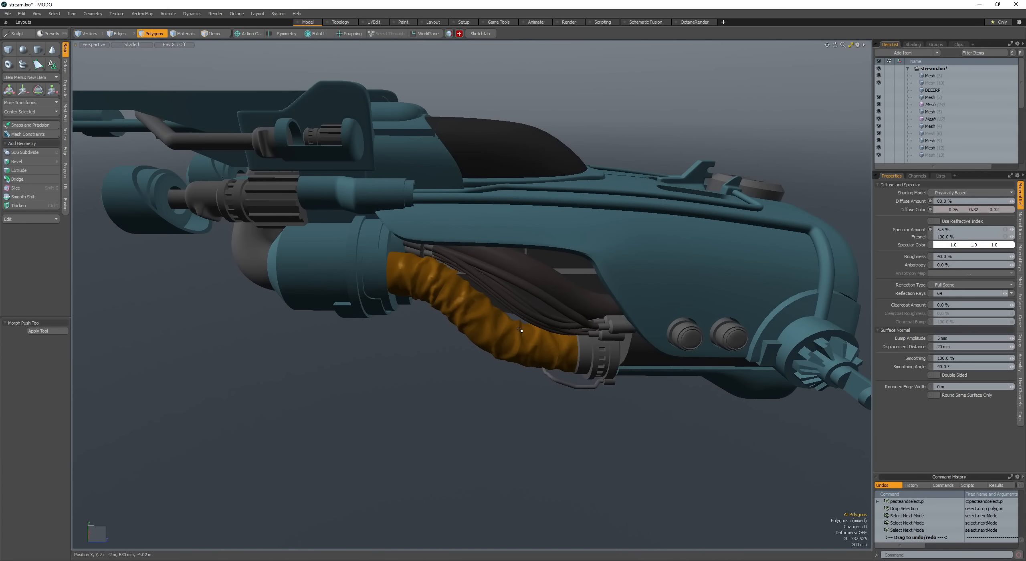
# Step: Duplicate the collar cylinder on the long gun barrel and move the copy forward along the barrel
pyautogui.scroll(-5, 455, 302)
pyautogui.keyDown('alt'); pyautogui.moveTo(455, 301); pyautogui.dragTo(509, 293); pyautogui.keyUp('alt')
pyautogui.keyDown('alt'); pyautogui.keyDown('shift'); pyautogui.moveTo(345, 257); pyautogui.dragTo(533, 261); pyautogui.keyUp('shift'); pyautogui.keyUp('alt')
pyautogui.press('space')
pyautogui.click(552, 251)
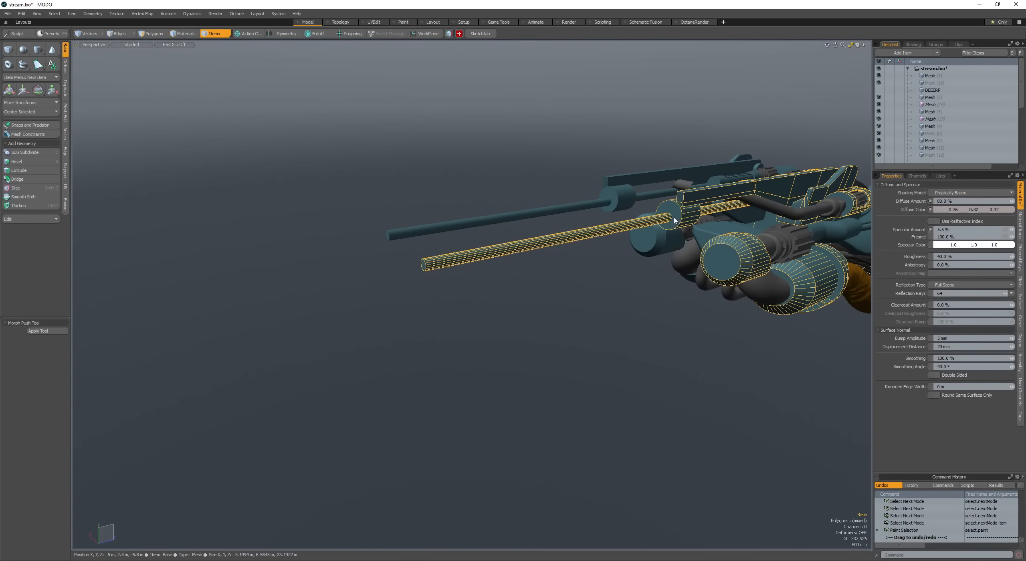
pyautogui.press('space')
pyautogui.doubleClick(675, 221)
pyautogui.hotkey('shift', 'a')
pyautogui.keyDown('alt'); pyautogui.moveTo(675, 220); pyautogui.dragTo(573, 240); pyautogui.keyUp('alt')
pyautogui.scroll(-6, 555, 230)
pyautogui.hotkey('ctrl', 'c')
pyautogui.scroll(-4, 555, 229)
pyautogui.hotkey('ctrl', 'v')
pyautogui.press('w')
pyautogui.moveTo(552, 242); pyautogui.dragTo(366, 242)
pyautogui.press('space')
# Step: Scale the copied cylinder along the barrel axis into a longer drum
pyautogui.press('r')
pyautogui.hotkey('shift', 'a')
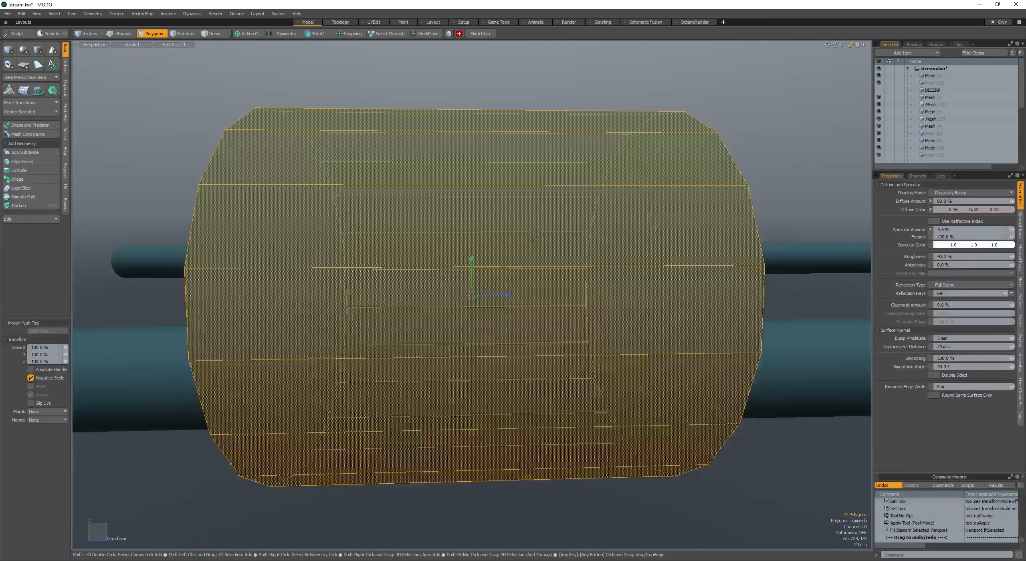
pyautogui.keyDown('alt'); pyautogui.moveTo(533, 240); pyautogui.dragTo(558, 233); pyautogui.keyUp('alt')
pyautogui.scroll(-6, 558, 233)
pyautogui.moveTo(511, 278); pyautogui.dragTo(556, 275)
pyautogui.press('space')
pyautogui.click(449, 291)
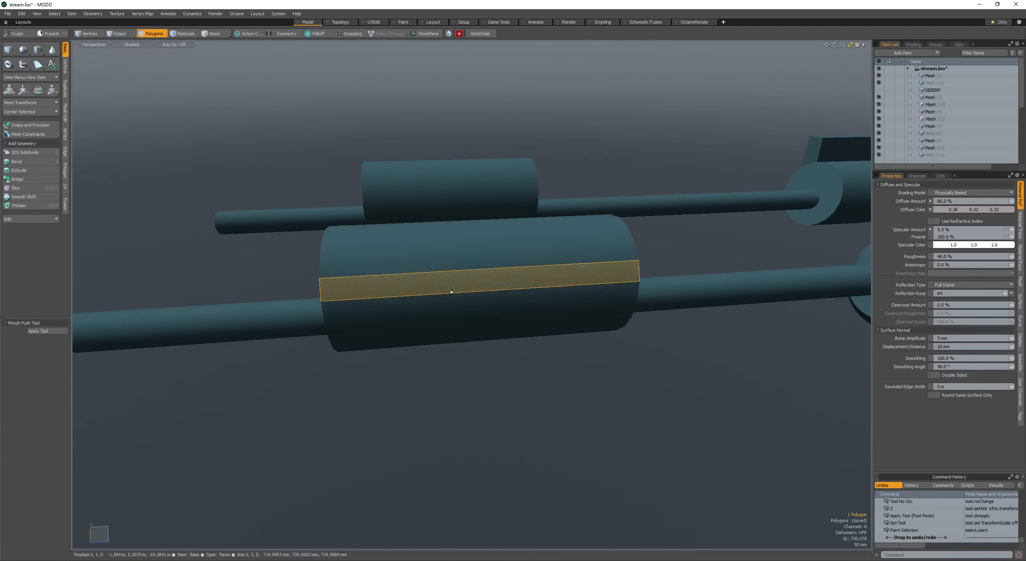
pyautogui.keyDown('shift'); pyautogui.click(474, 314); pyautogui.keyUp('shift')
pyautogui.keyDown('alt'); pyautogui.moveTo(449, 291); pyautogui.dragTo(286, 309); pyautogui.keyUp('alt')
pyautogui.press('Up')
pyautogui.press('Up')
pyautogui.press('Up')
pyautogui.press('Up')
pyautogui.press('Up')
pyautogui.press('Up')
pyautogui.press('Up')
pyautogui.press('Up')
# Step: Bevel the rim edges around both end caps of the barrel drum
pyautogui.click(451, 294)
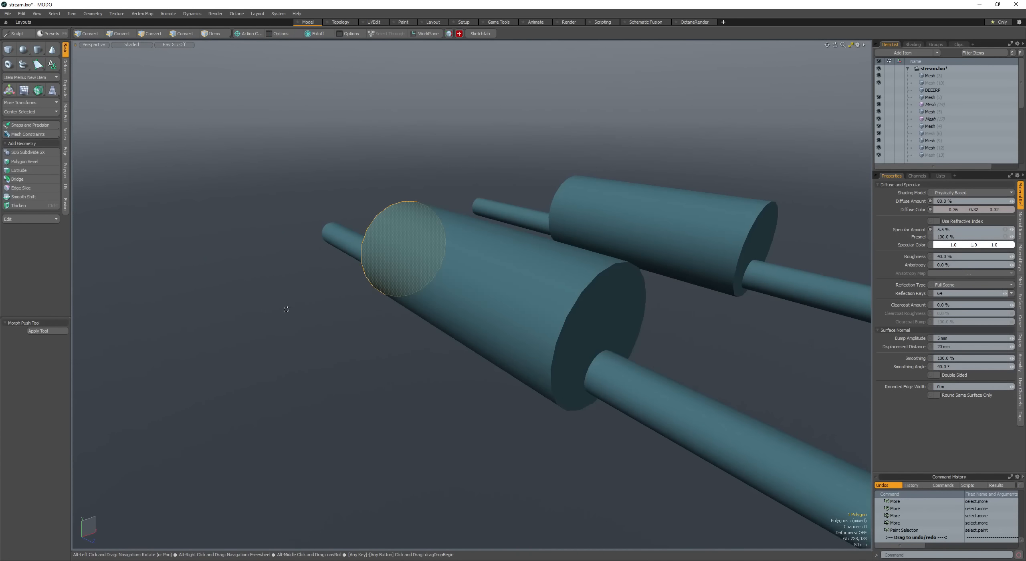
pyautogui.keyDown('shift'); pyautogui.click(614, 304); pyautogui.keyUp('shift')
pyautogui.hotkey('ctrl', '2')
pyautogui.press('b')
pyautogui.scroll(-4, 461, 305)
pyautogui.moveTo(443, 281); pyautogui.dragTo(499, 316)
pyautogui.press('space')
# Step: Cut the beveled drum from the base mesh and paste it into a new mesh layer
pyautogui.press('space')
pyautogui.doubleClick(468, 273)
pyautogui.hotkey('ctrl', 'x')
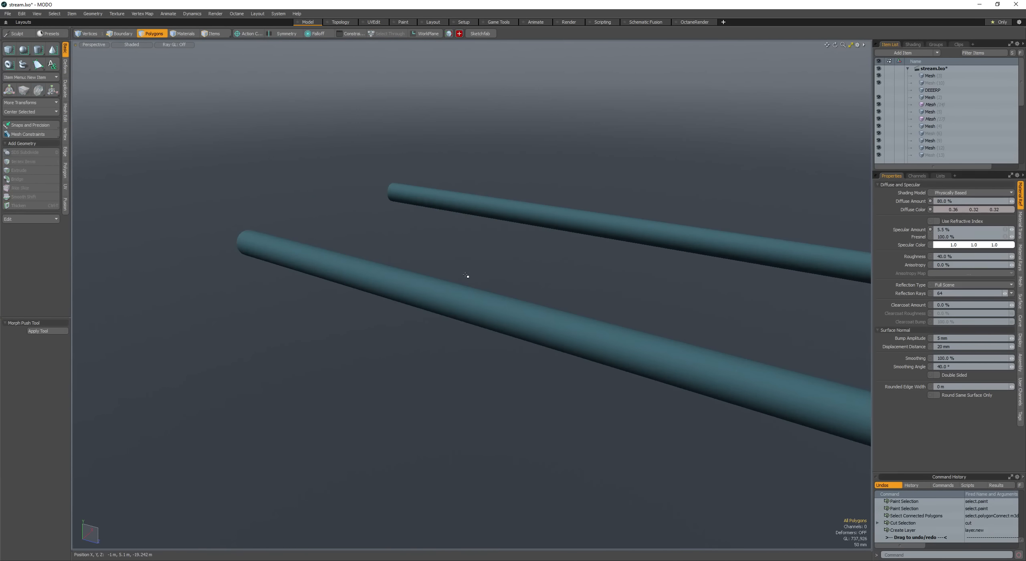
pyautogui.hotkey('ctrl', 'v')
pyautogui.keyDown('alt'); pyautogui.moveTo(465, 275); pyautogui.dragTo(531, 277); pyautogui.keyUp('alt')
pyautogui.scroll(-2, 470, 279)
# Step: Bevel alternating lengthwise strips around the drum outward into ribs with a 100 mm shift and -3 mm inset
pyautogui.click(470, 278)
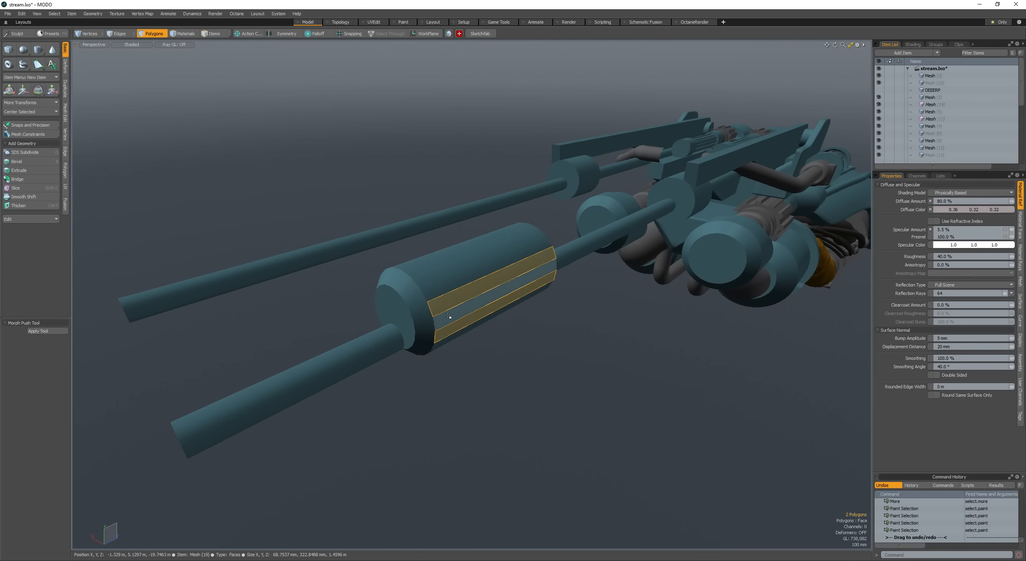
pyautogui.hotkey('ctrl', 'Up')
pyautogui.press('b')
pyautogui.keyDown('alt'); pyautogui.moveTo(433, 306); pyautogui.dragTo(495, 240); pyautogui.keyUp('alt')
pyautogui.press('space')
pyautogui.press('space')
pyautogui.press('space')
pyautogui.press('space')
pyautogui.keyDown('shift'); pyautogui.click(425, 301); pyautogui.keyUp('shift')
pyautogui.press('b')
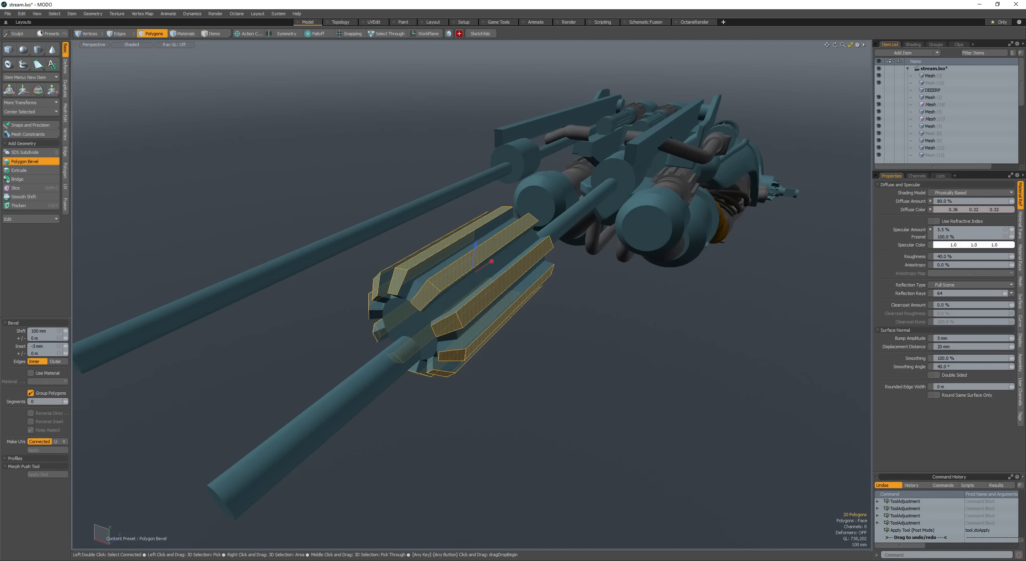
pyautogui.moveTo(486, 294)
pyautogui.mouseDown()
pyautogui.moveTo(438, 248)
pyautogui.moveTo(447, 263)
pyautogui.moveTo(434, 267)
pyautogui.moveTo(482, 288)
pyautogui.mouseUp()
pyautogui.keyDown('shift'); pyautogui.click(476, 287); pyautogui.keyUp('shift')
pyautogui.hotkey('ctrl', 'z')
pyautogui.hotkey('ctrl', 'z')
pyautogui.press('space')
# Step: Copy and paste the ribbed drum's rear cap and scale the copy up into a disc wider than the drum
pyautogui.click(453, 271)
pyautogui.scroll(-3, 453, 271)
pyautogui.press('r')
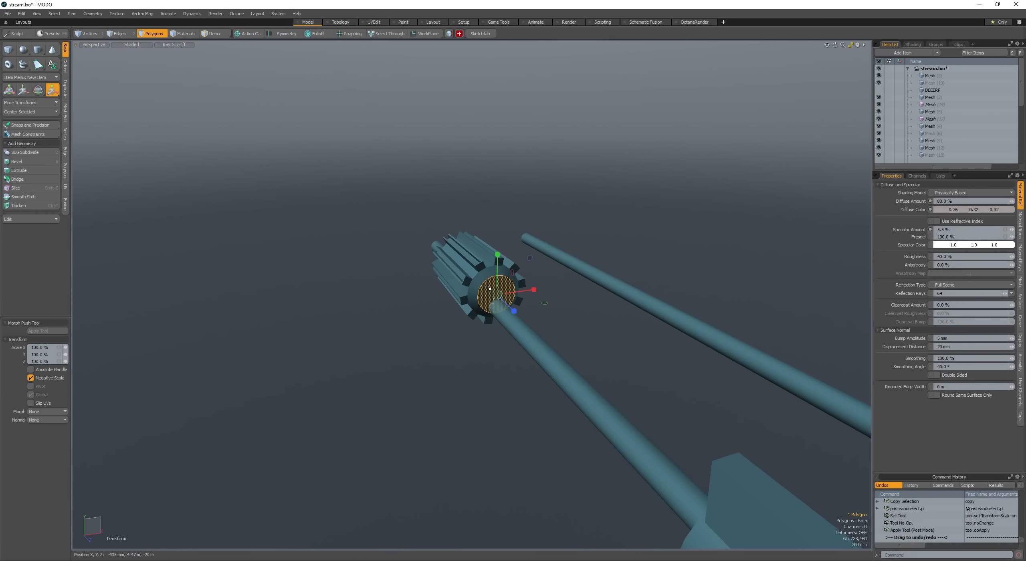
pyautogui.keyDown('alt'); pyautogui.moveTo(506, 301); pyautogui.dragTo(516, 286); pyautogui.keyUp('alt')
pyautogui.press('space')
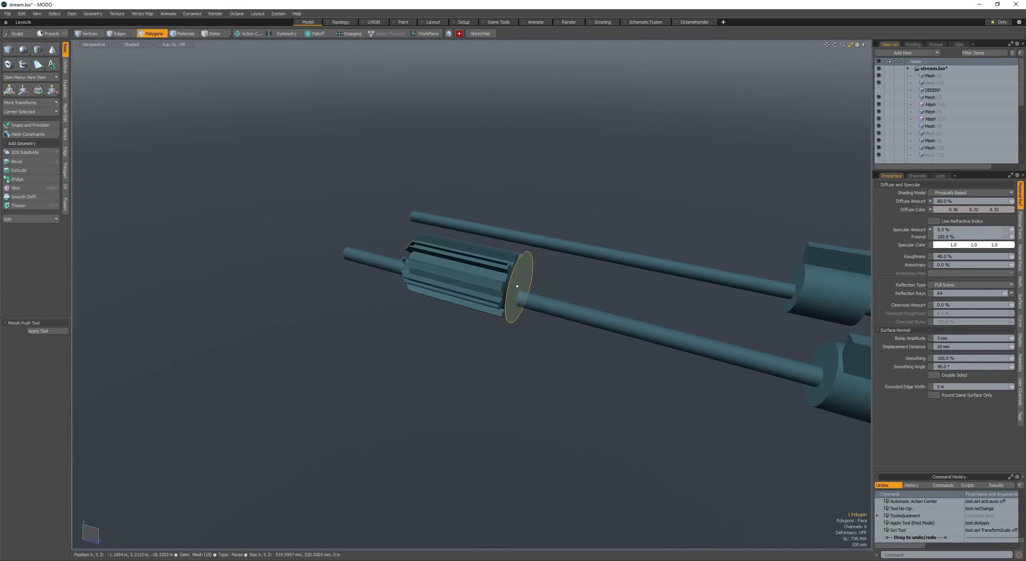
# Step: Bevel the disc outward into a short open band without caps and thicken its wall into a ring
pyautogui.press('b')
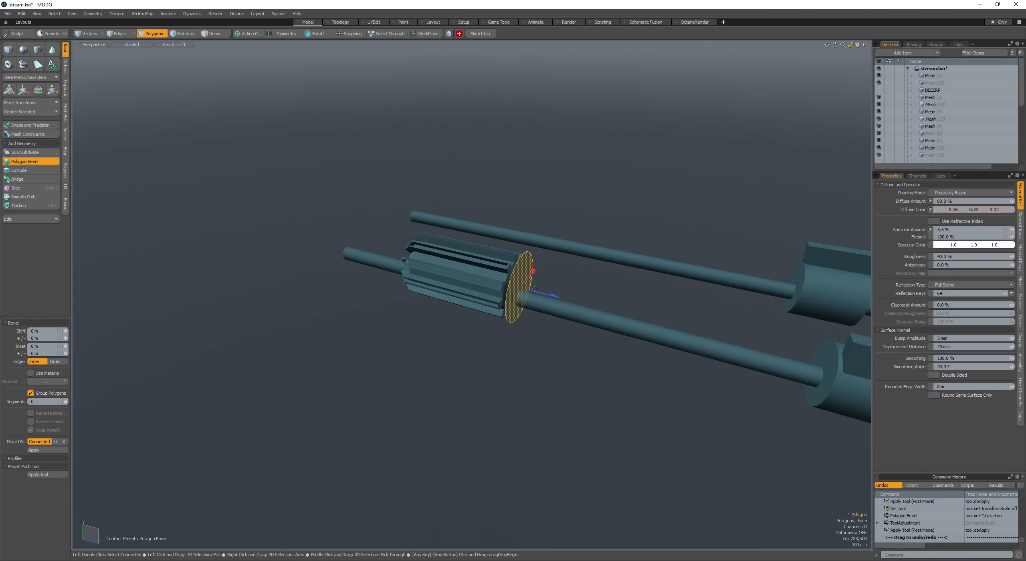
pyautogui.press('space')
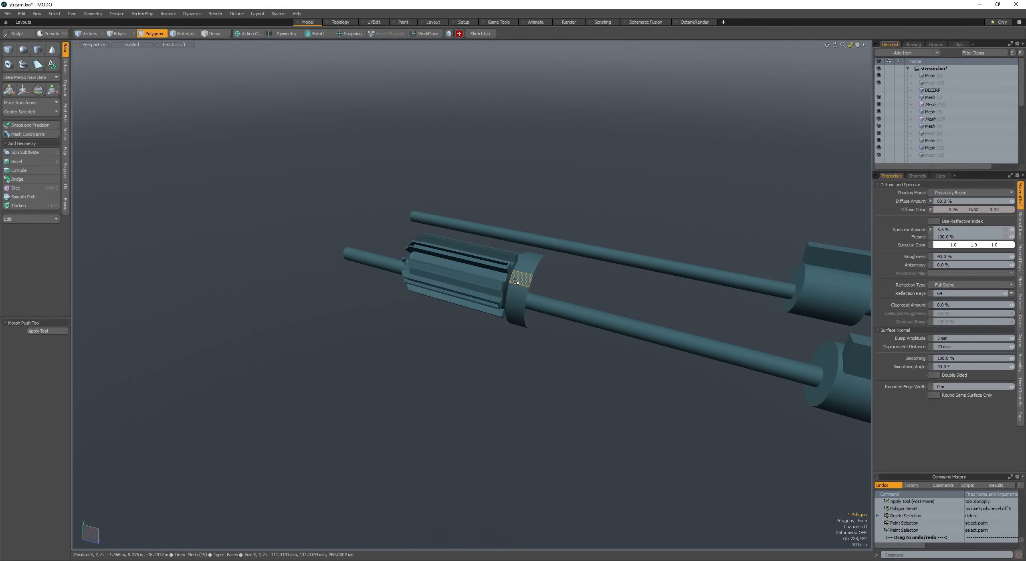
pyautogui.doubleClick(517, 283)
pyautogui.hotkey('ctrl', 't')
pyautogui.press('space')
# Step: Select the whole thickened ring and move it along the barrel to the rear end of the ribs
pyautogui.doubleClick(517, 292)
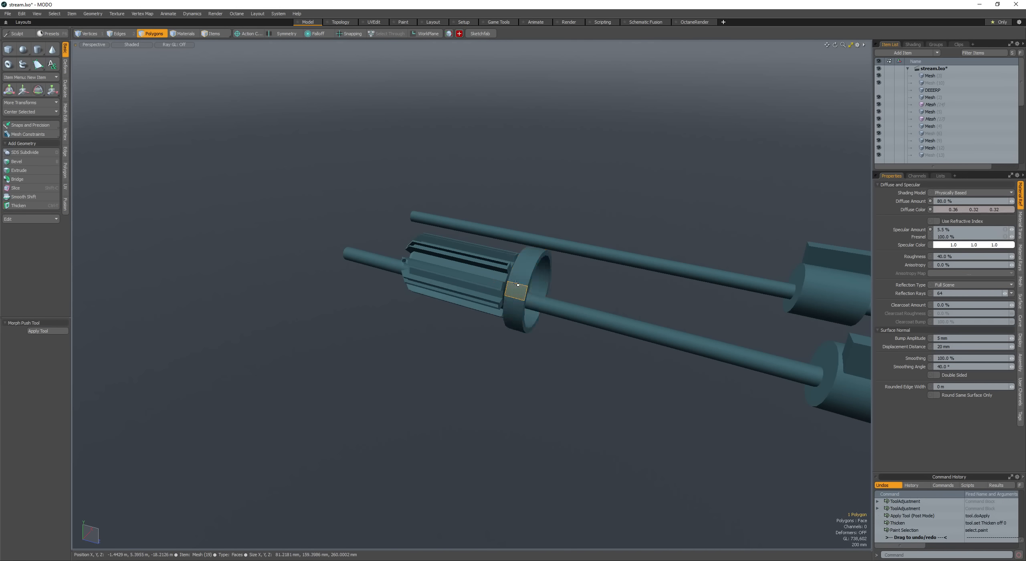
pyautogui.keyDown('alt'); pyautogui.moveTo(517, 293); pyautogui.dragTo(484, 313); pyautogui.keyUp('alt')
pyautogui.press('w')
pyautogui.press('space')
pyautogui.press('w')
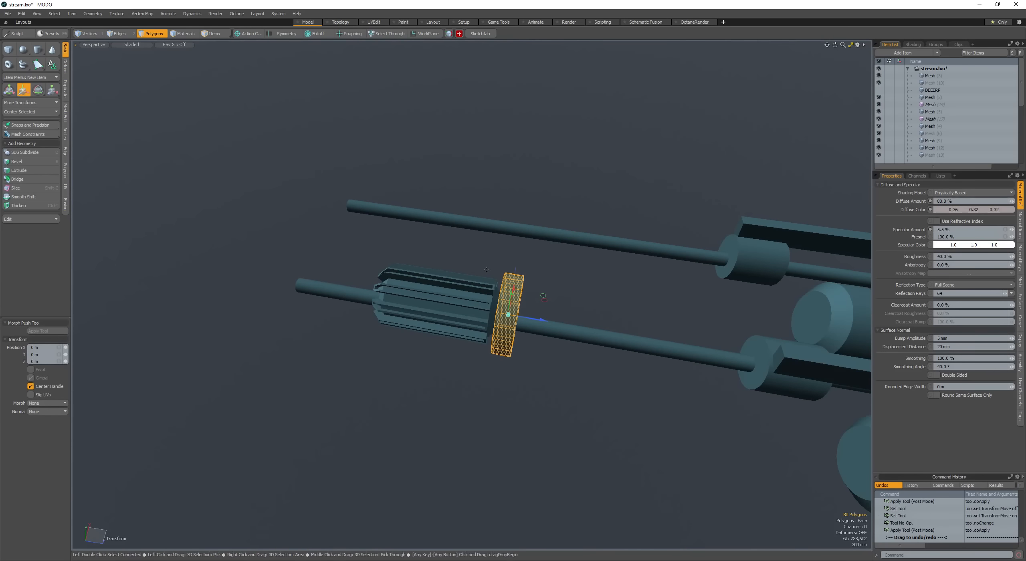
pyautogui.scroll(2, 481, 266)
pyautogui.keyDown('alt'); pyautogui.moveTo(482, 266); pyautogui.dragTo(494, 293); pyautogui.keyUp('alt')
pyautogui.keyDown('alt'); pyautogui.moveTo(527, 334); pyautogui.dragTo(439, 293); pyautogui.keyUp('alt')
# Step: Scale the ring to fit around the ribbed drum and adjust its position along the barrel
pyautogui.press('r')
pyautogui.moveTo(440, 293)
pyautogui.keyDown('alt'); pyautogui.mouseDown()
pyautogui.moveTo(505, 277)
pyautogui.moveTo(451, 299)
pyautogui.moveTo(532, 318)
pyautogui.moveTo(432, 272)
pyautogui.mouseUp(); pyautogui.keyUp('alt')
pyautogui.press('space')
pyautogui.press('space')
pyautogui.press('space')
pyautogui.scroll(-2, 461, 295)
pyautogui.press('w')
pyautogui.press('r')
pyautogui.press('space')
pyautogui.press('space')
pyautogui.press('space')
pyautogui.press('space')
# Step: Select the lower section of the ring's front rim and move it -360 mm along Z over the ribs
pyautogui.scroll(2, 527, 314)
pyautogui.moveTo(449, 283)
pyautogui.keyDown('ctrl'); pyautogui.mouseDown(button='middle')
pyautogui.moveTo(328, 231)
pyautogui.moveTo(445, 278)
pyautogui.mouseUp(button='middle'); pyautogui.keyUp('ctrl')
pyautogui.press('Up')
pyautogui.moveTo(439, 275)
pyautogui.keyDown('alt'); pyautogui.mouseDown()
pyautogui.moveTo(518, 304)
pyautogui.moveTo(495, 280)
pyautogui.moveTo(488, 292)
pyautogui.mouseUp(); pyautogui.keyUp('alt')
pyautogui.keyDown('ctrl'); pyautogui.click(430, 291); pyautogui.keyUp('ctrl')
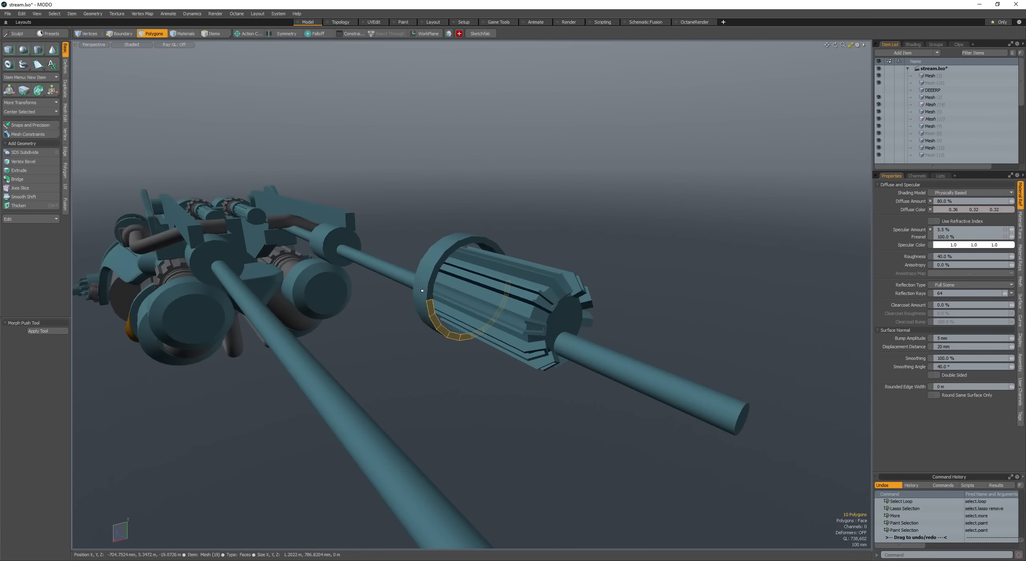
pyautogui.keyDown('alt'); pyautogui.moveTo(425, 295); pyautogui.dragTo(460, 289); pyautogui.keyUp('alt')
pyautogui.press('w')
pyautogui.press('space')
pyautogui.keyDown('ctrl'); pyautogui.click(449, 324); pyautogui.keyUp('ctrl')
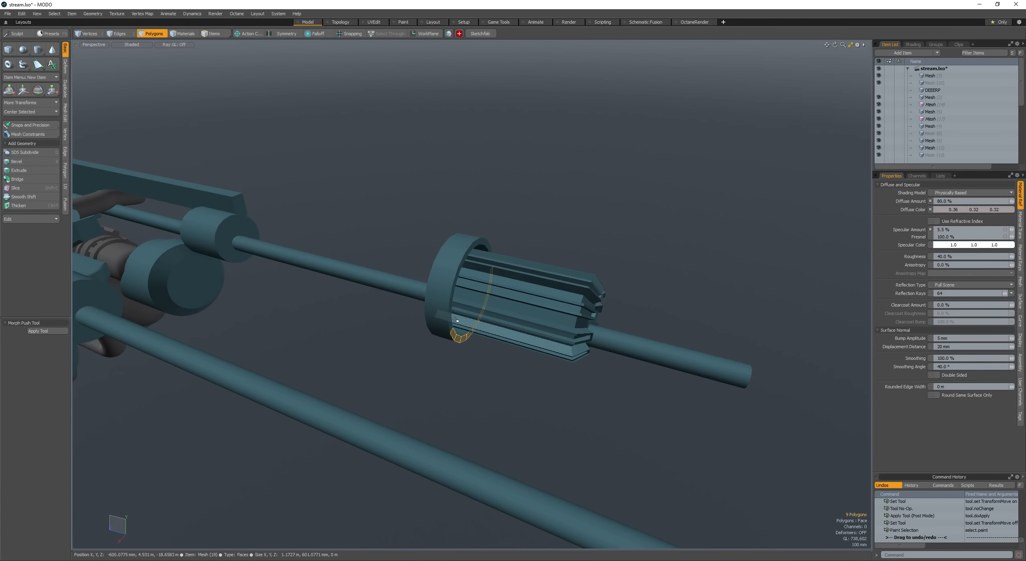
pyautogui.keyDown('alt'); pyautogui.moveTo(451, 323); pyautogui.dragTo(407, 293); pyautogui.keyUp('alt')
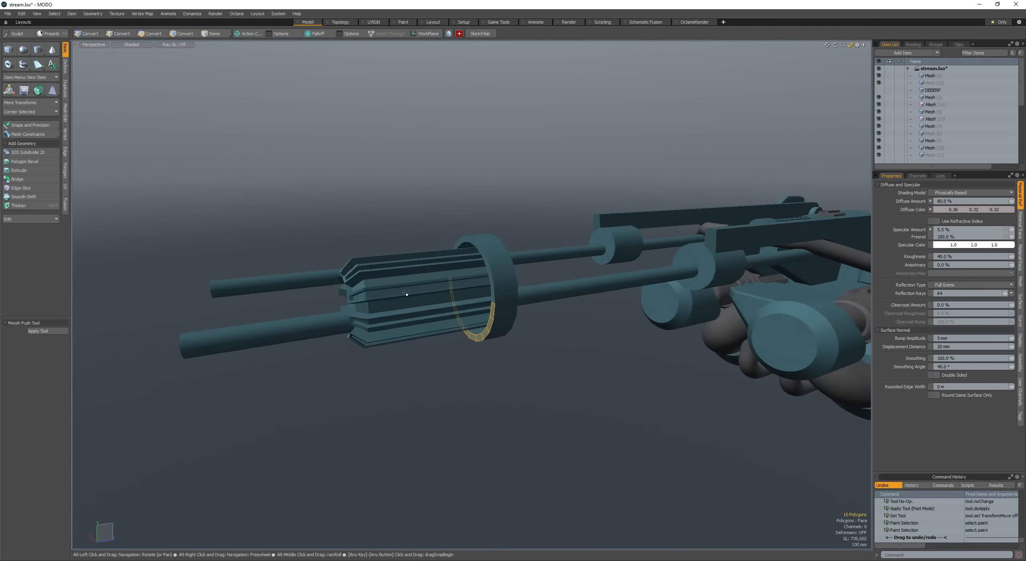
pyautogui.press('w')
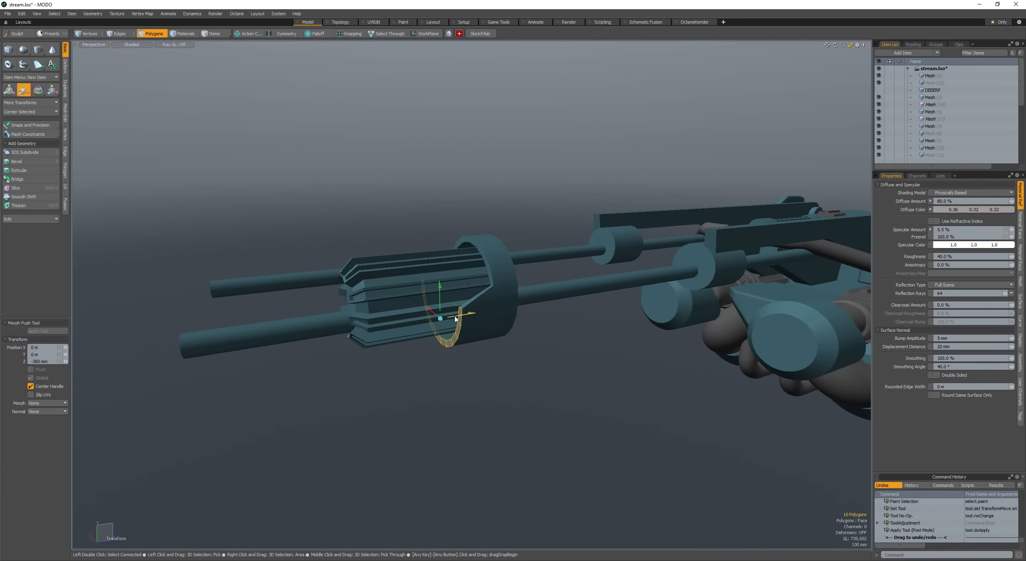
pyautogui.press('space')
# Step: Create a box at the lower part of the ring
pyautogui.doubleClick(493, 316)
pyautogui.keyDown('alt'); pyautogui.moveTo(455, 319); pyautogui.dragTo(426, 239); pyautogui.keyUp('alt')
pyautogui.press('w')
pyautogui.press('space')
pyautogui.press('F1')
pyautogui.moveTo(451, 287)
pyautogui.mouseDown()
pyautogui.moveTo(491, 412)
pyautogui.moveTo(369, 250)
pyautogui.mouseUp()
pyautogui.press('space')
# Step: Scale and move the box into a flat upright slab hanging beneath the ring
pyautogui.moveTo(482, 350)
pyautogui.mouseDown()
pyautogui.moveTo(424, 316)
pyautogui.moveTo(496, 326)
pyautogui.moveTo(504, 339)
pyautogui.moveTo(474, 348)
pyautogui.moveTo(517, 351)
pyautogui.mouseUp()
pyautogui.doubleClick(427, 311)
pyautogui.press('r')
pyautogui.press('w')
pyautogui.moveTo(526, 354); pyautogui.dragTo(519, 354)
pyautogui.press('r')
pyautogui.keyDown('alt'); pyautogui.moveTo(548, 323); pyautogui.dragTo(467, 343); pyautogui.keyUp('alt')
pyautogui.keyDown('alt'); pyautogui.moveTo(467, 344); pyautogui.dragTo(497, 341); pyautogui.keyUp('alt')
pyautogui.press('w')
pyautogui.moveTo(431, 344); pyautogui.dragTo(452, 394)
pyautogui.keyDown('alt'); pyautogui.moveTo(452, 393); pyautogui.dragTo(409, 356); pyautogui.keyUp('alt')
# Step: Bevel the slab's two long top edges with a 128.5 mm inset
pyautogui.press('space')
pyautogui.press('space')
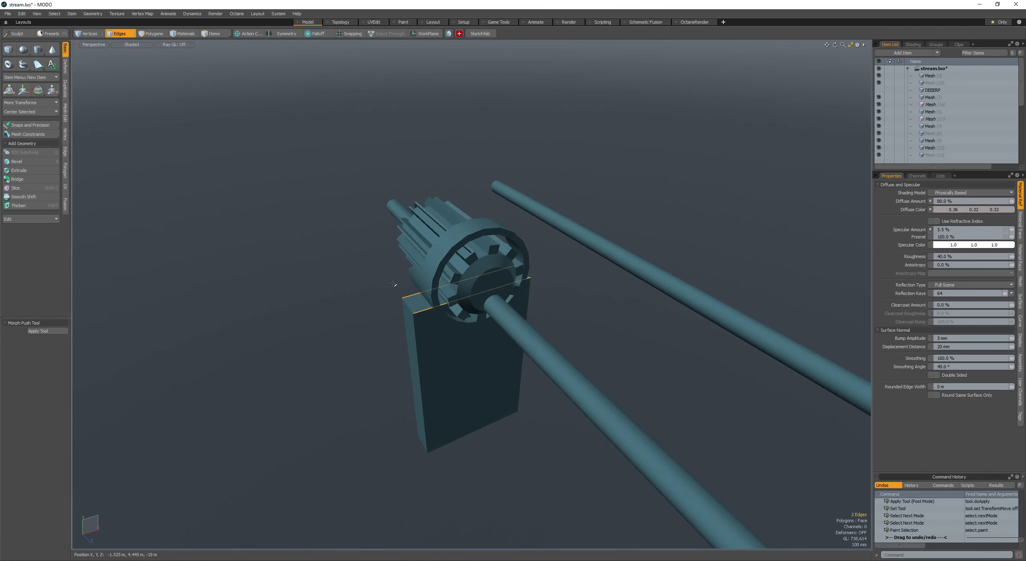
pyautogui.press('b')
pyautogui.keyDown('alt'); pyautogui.moveTo(343, 288); pyautogui.dragTo(491, 276); pyautogui.keyUp('alt')
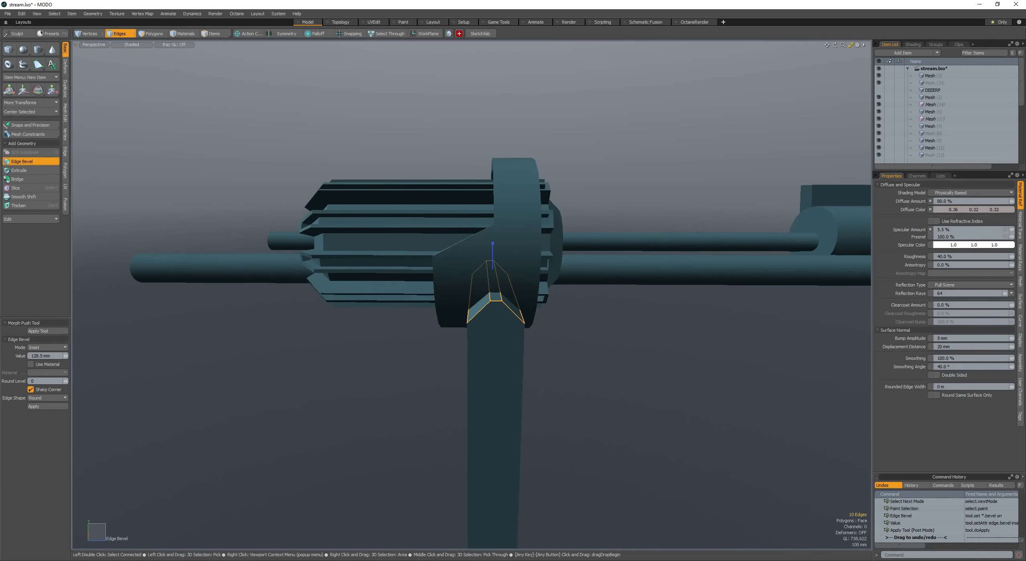
# Step: Select the whole slab, move it into the lower part of the ring and try subtracting it from the ring
pyautogui.keyDown('alt'); pyautogui.moveTo(416, 308); pyautogui.dragTo(501, 246); pyautogui.keyUp('alt')
pyautogui.press('space')
pyautogui.press('space')
pyautogui.doubleClick(488, 337)
pyautogui.press('w')
pyautogui.press('space')
pyautogui.hotkey('ctrl', 'b')
pyautogui.scroll(-2, 457, 277)
pyautogui.hotkey('ctrl', 'z')
# Step: Reposition the slab and subtract it from the ring to cut an arched notch in its lower section
pyautogui.press('w')
pyautogui.press('space')
pyautogui.hotkey('ctrl', 'b')
pyautogui.press('r')
pyautogui.keyDown('alt'); pyautogui.moveTo(437, 276); pyautogui.dragTo(499, 325); pyautogui.keyUp('alt')
pyautogui.press('space')
pyautogui.click(478, 323)
pyautogui.scroll(-2, 479, 313)
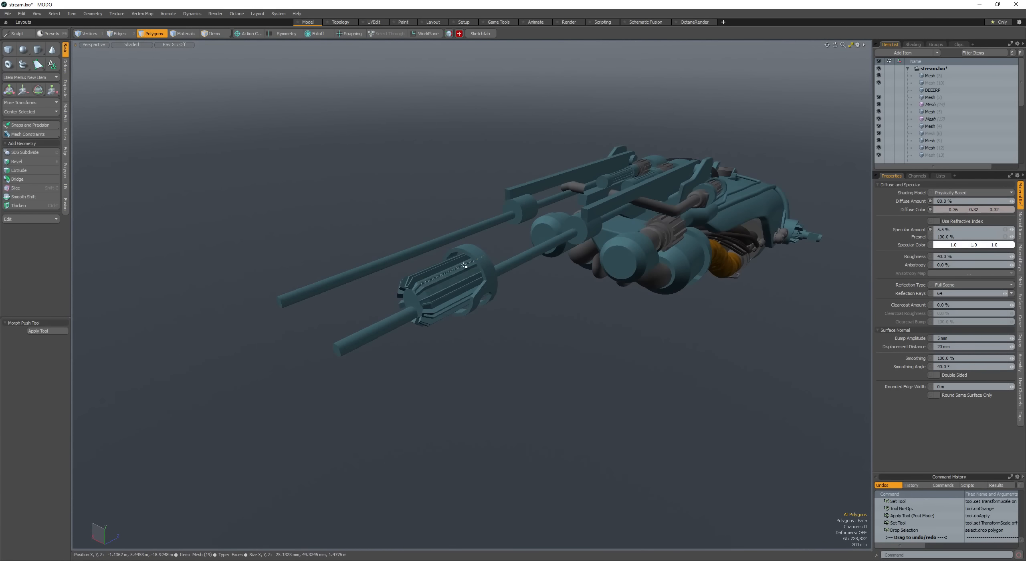
# Step: Select the whole ribbed drum with its ring and move it forward along the barrel to the barrel's tip
pyautogui.keyDown('alt'); pyautogui.moveTo(593, 268); pyautogui.dragTo(419, 298); pyautogui.keyUp('alt')
pyautogui.press('space')
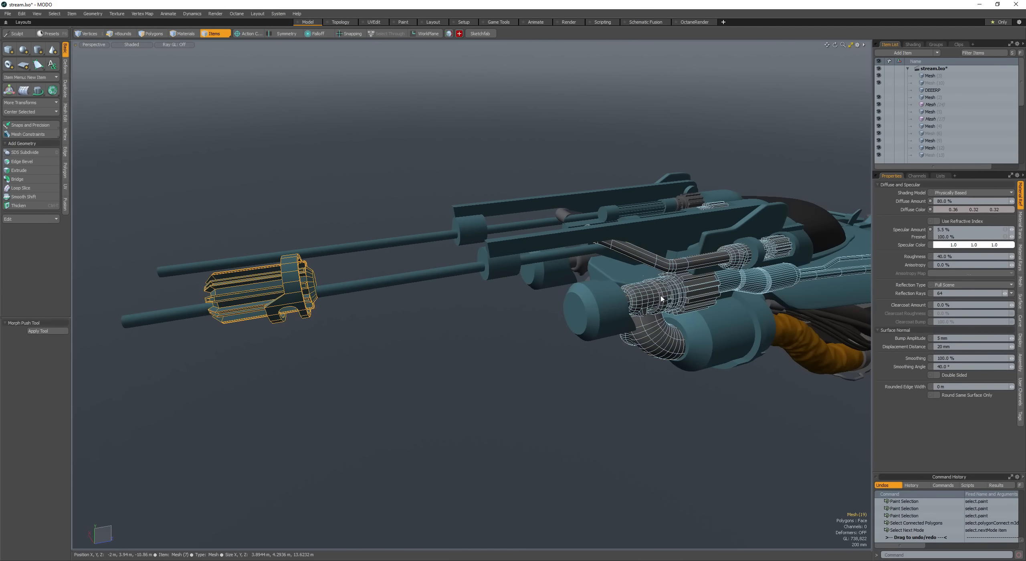
pyautogui.press('space')
pyautogui.keyDown('alt'); pyautogui.keyDown('shift'); pyautogui.moveTo(654, 292); pyautogui.dragTo(814, 271); pyautogui.keyUp('shift'); pyautogui.keyUp('alt')
pyautogui.press('space')
pyautogui.click(465, 265)
pyautogui.press('space')
pyautogui.keyDown('ctrl'); pyautogui.keyDown('alt'); pyautogui.moveTo(483, 250); pyautogui.dragTo(467, 252); pyautogui.keyUp('alt'); pyautogui.keyUp('ctrl')
pyautogui.keyDown('alt'); pyautogui.moveTo(467, 252); pyautogui.dragTo(371, 280); pyautogui.keyUp('alt')
pyautogui.press('w')
pyautogui.press('w')
pyautogui.keyDown('alt'); pyautogui.moveTo(371, 280); pyautogui.dragTo(326, 272); pyautogui.keyUp('alt')
pyautogui.press('w')
pyautogui.press('space')
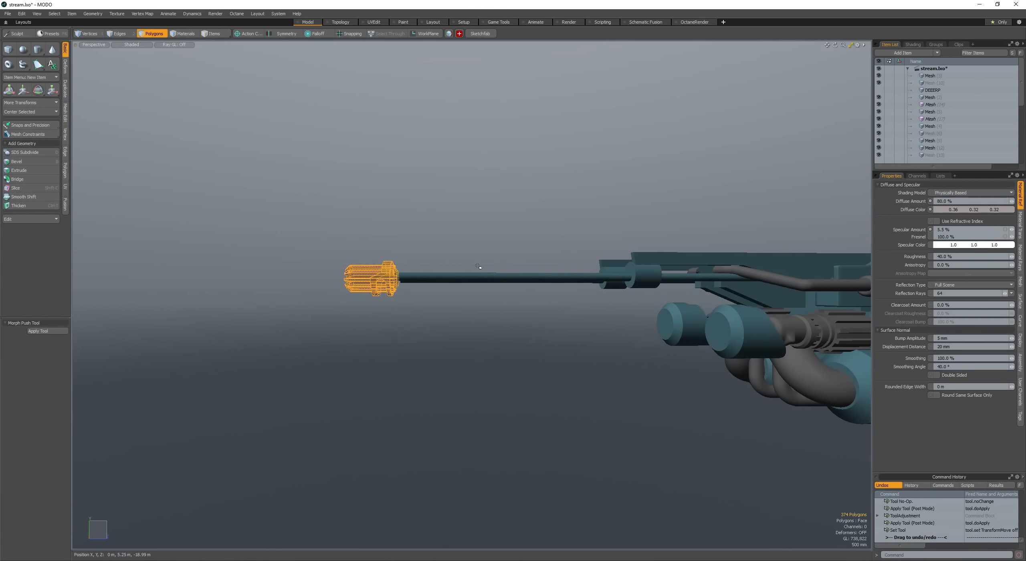
# Step: Copy a polygon loop from the drum's rear, paste it and move the copy back along the barrel behind the ring
pyautogui.press('space')
pyautogui.press('space')
pyautogui.keyDown('alt'); pyautogui.moveTo(481, 268); pyautogui.dragTo(529, 417); pyautogui.keyUp('alt')
pyautogui.scroll(5, 463, 366)
pyautogui.press('space')
pyautogui.moveTo(463, 365)
pyautogui.keyDown('alt'); pyautogui.mouseDown()
pyautogui.moveTo(373, 356)
pyautogui.moveTo(357, 365)
pyautogui.mouseUp(); pyautogui.keyUp('alt')
pyautogui.scroll(5, 445, 319)
pyautogui.moveTo(445, 319)
pyautogui.keyDown('alt'); pyautogui.mouseDown()
pyautogui.moveTo(409, 339)
pyautogui.moveTo(425, 320)
pyautogui.moveTo(497, 299)
pyautogui.mouseUp(); pyautogui.keyUp('alt')
pyautogui.press('l')
pyautogui.hotkey('ctrl', 'c')
pyautogui.hotkey('ctrl', 'v')
pyautogui.press('w')
pyautogui.moveTo(483, 357); pyautogui.dragTo(626, 374)
# Step: Thicken the copied band into a sleeve and move its rear end polygons 332 mm along Z
pyautogui.press('space')
pyautogui.hotkey('ctrl', 't')
pyautogui.click(506, 332)
pyautogui.press('space')
pyautogui.press('w')
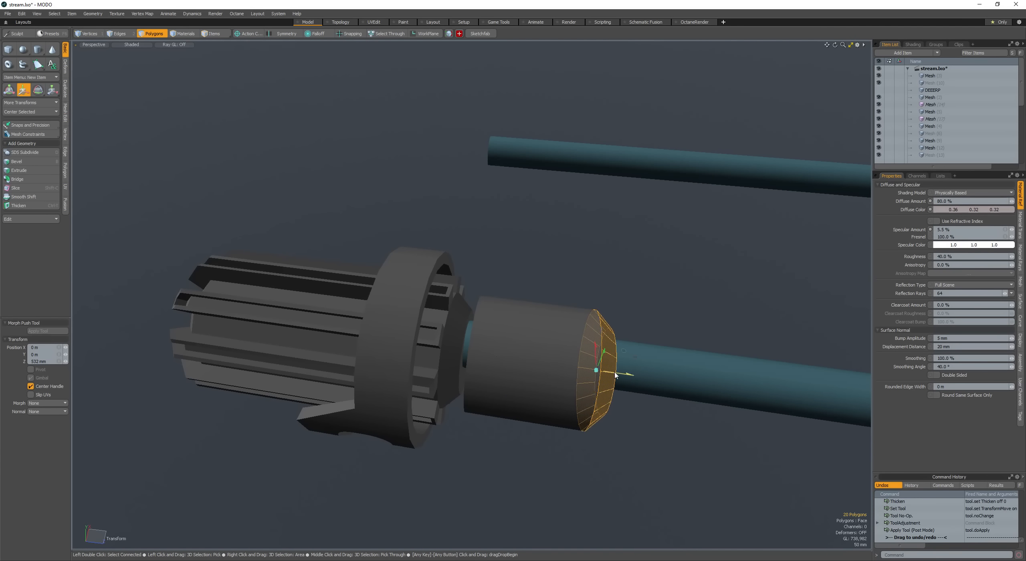
# Step: Bevel the sleeve behind the ring and slice a loop around its middle
pyautogui.keyDown('alt'); pyautogui.moveTo(525, 292); pyautogui.dragTo(555, 395); pyautogui.keyUp('alt')
pyautogui.press('space')
pyautogui.press('space')
pyautogui.press('space')
pyautogui.press('space')
pyautogui.press('space')
pyautogui.press('space')
pyautogui.press('b')
pyautogui.scroll(-2, 555, 395)
pyautogui.press('space')
pyautogui.moveTo(457, 348)
pyautogui.keyDown('alt'); pyautogui.mouseDown()
pyautogui.moveTo(492, 334)
pyautogui.moveTo(467, 359)
pyautogui.moveTo(500, 339)
pyautogui.moveTo(489, 303)
pyautogui.mouseUp(); pyautogui.keyUp('alt')
pyautogui.click(481, 343)
pyautogui.press('space')
pyautogui.hotkey('alt', 'c')
pyautogui.click(473, 355)
pyautogui.press('space')
# Step: Divide the front section of the sleeve with 11 evenly spaced loop slices
pyautogui.scroll(2, 489, 295)
pyautogui.hotkey('alt', 'c')
pyautogui.click(487, 302)
pyautogui.keyDown('shift'); pyautogui.scroll(1, 485, 308); pyautogui.keyUp('shift')
pyautogui.keyDown('shift'); pyautogui.scroll(1, 485, 308); pyautogui.keyUp('shift')
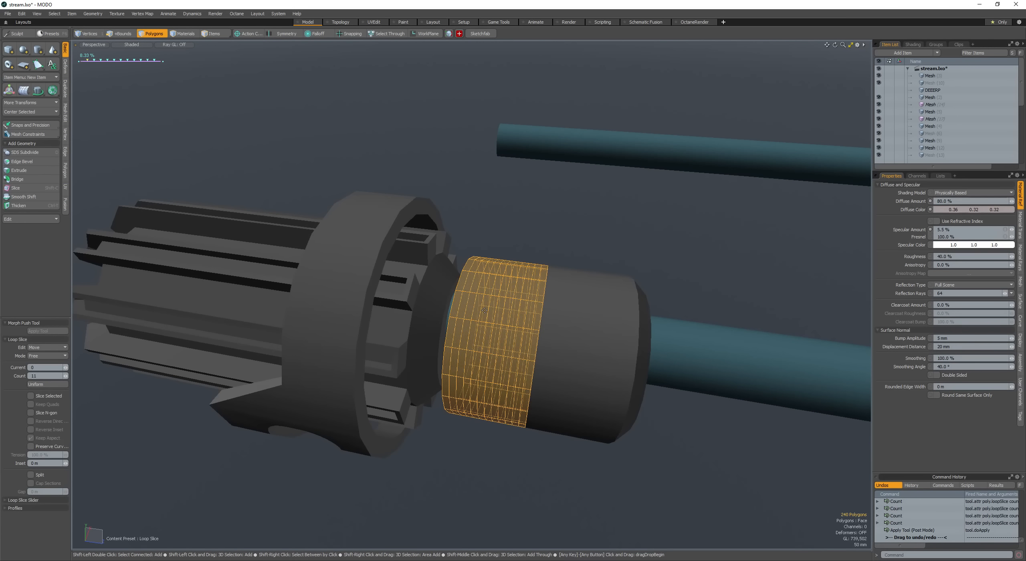
# Step: Select six alternating polygon loops on the sleeve's front section and bevel them with a 27.4 mm shift and 6.6 mm inset
pyautogui.press('space')
pyautogui.click(464, 305)
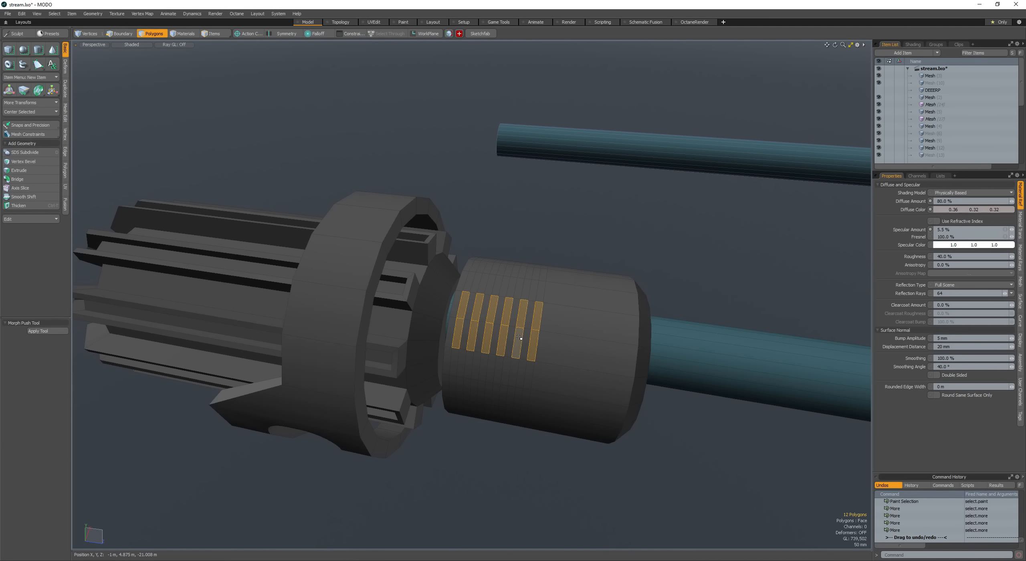
pyautogui.press('l')
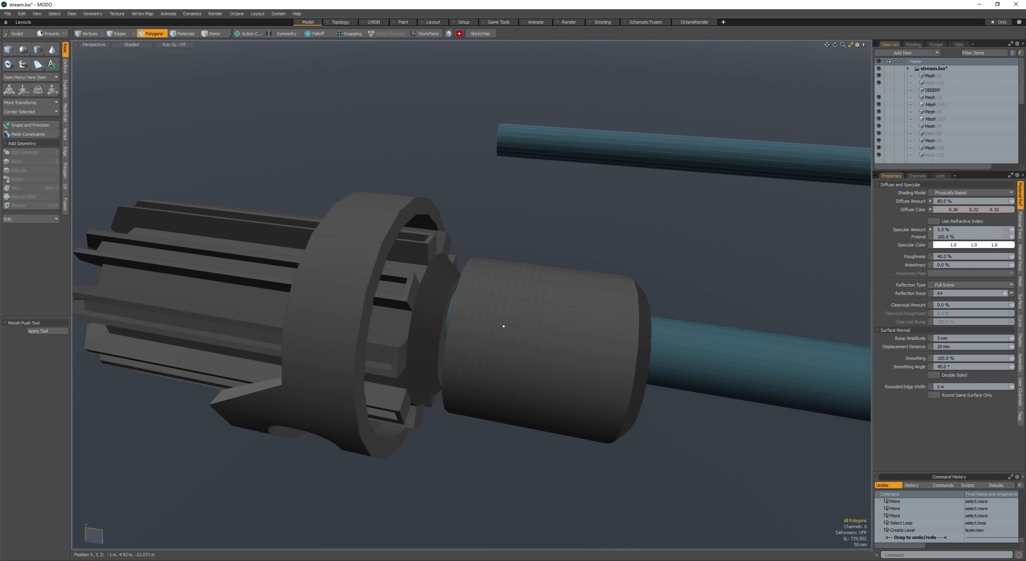
pyautogui.press('b')
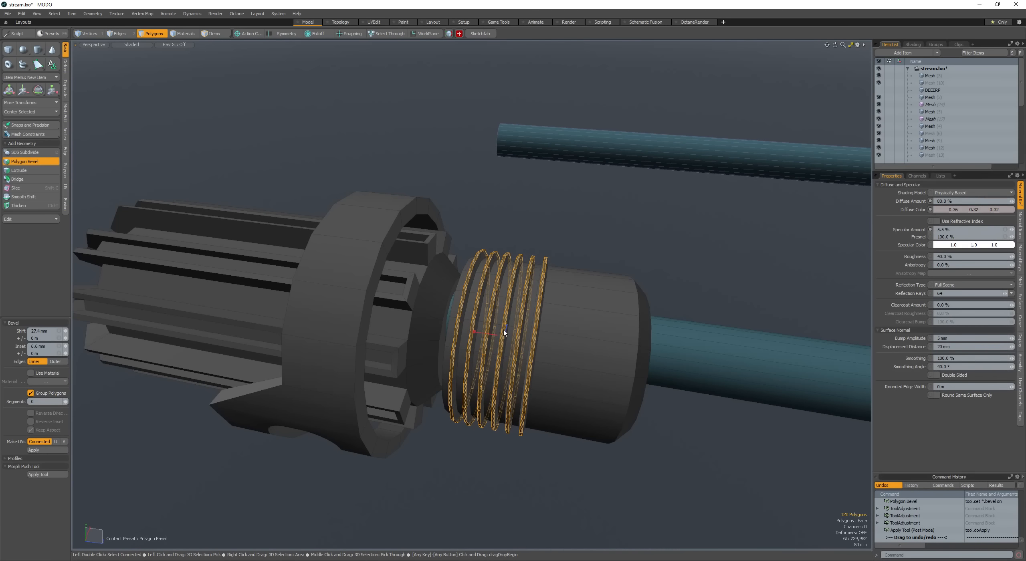
pyautogui.press('space')
# Step: Convert the sleeve to a Catmull-Clark subdivision surface and apply edge weighting to the polygon loop at its rear opening
pyautogui.doubleClick(553, 345)
pyautogui.hotkey('shift', 'Tab')
pyautogui.click(552, 348)
pyautogui.keyDown('alt'); pyautogui.moveTo(552, 348); pyautogui.dragTo(506, 296); pyautogui.keyUp('alt')
pyautogui.keyDown('shift'); pyautogui.click(518, 300); pyautogui.keyUp('shift')
pyautogui.press('l')
pyautogui.hotkey('ctrl', 'z')
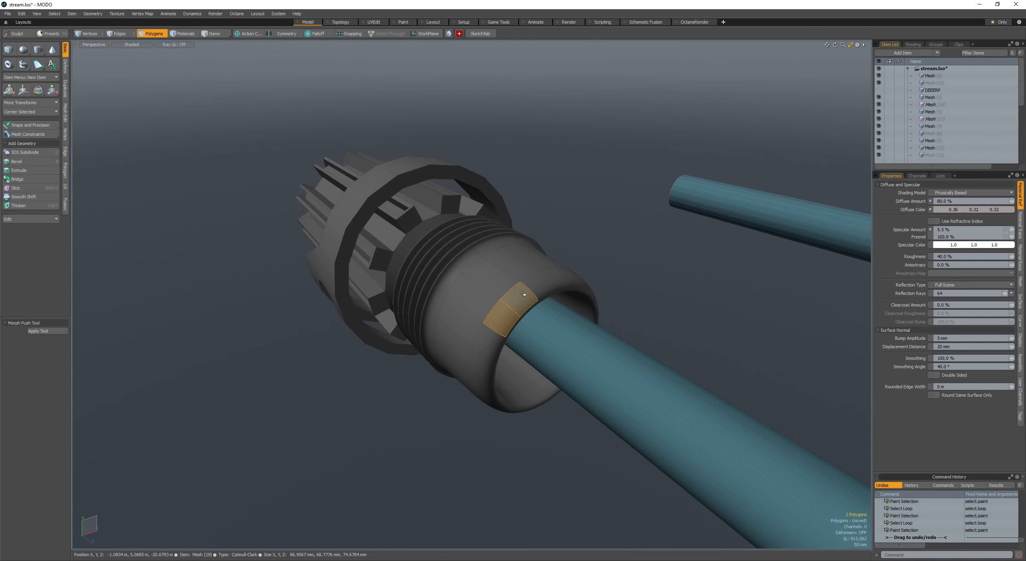
pyautogui.hotkey('shift', 'w')
pyautogui.click(522, 294)
pyautogui.keyDown('alt'); pyautogui.moveTo(522, 293); pyautogui.dragTo(539, 388); pyautogui.keyUp('alt')
pyautogui.press('l')
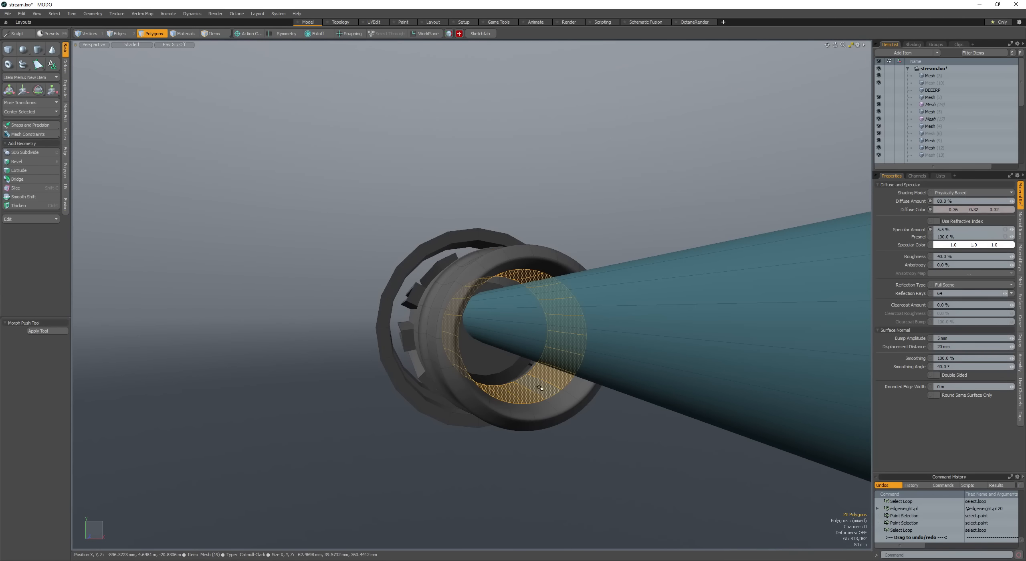
pyautogui.hotkey('ctrl', 'z')
pyautogui.keyDown('alt'); pyautogui.moveTo(487, 355); pyautogui.dragTo(524, 377); pyautogui.keyUp('alt')
pyautogui.click(467, 328)
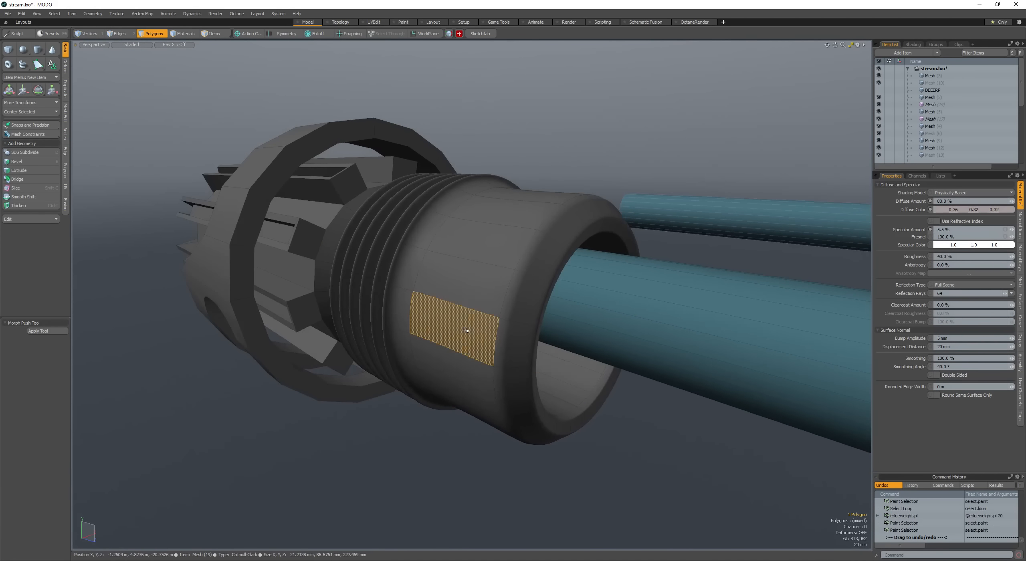
pyautogui.press(']')
pyautogui.keyDown('alt'); pyautogui.moveTo(467, 328); pyautogui.dragTo(521, 301); pyautogui.keyUp('alt')
pyautogui.scroll(3, 489, 299)
pyautogui.press('space')
pyautogui.press('space')
pyautogui.click(479, 289)
pyautogui.press('space')
pyautogui.scroll(-5, 513, 304)
pyautogui.doubleClick(501, 305)
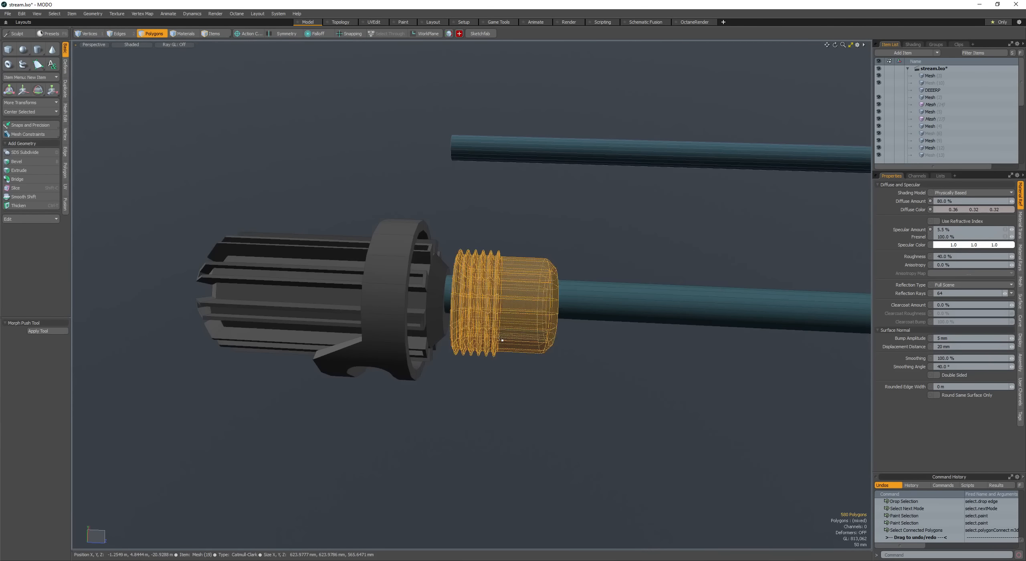
# Step: Select the whole ribbed sleeve and adjust its position against the drum
pyautogui.scroll(4, 485, 308)
pyautogui.press('space')
pyautogui.press('space')
pyautogui.press('space')
pyautogui.click(478, 349)
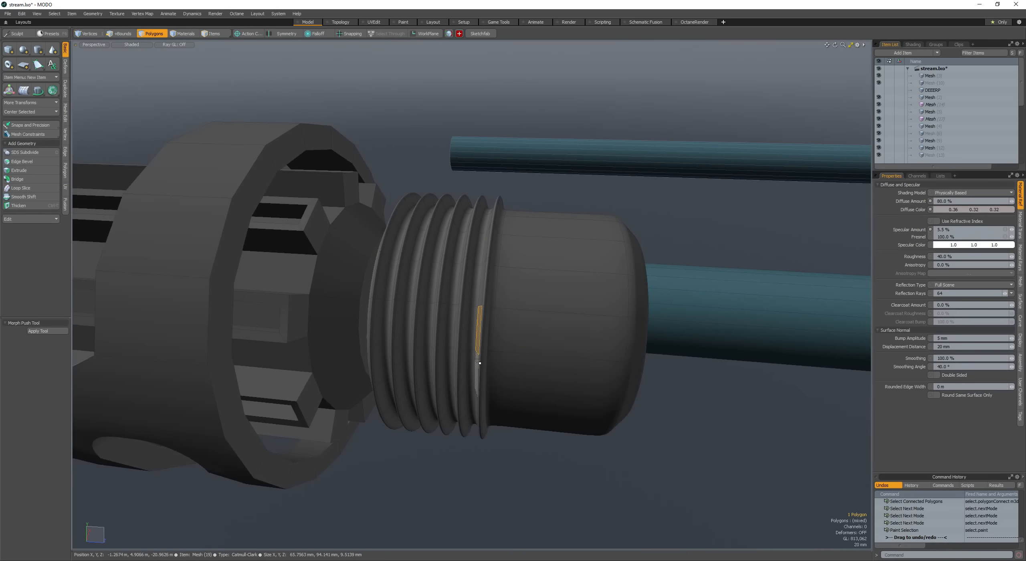
pyautogui.press(']')
pyautogui.scroll(-4, 501, 340)
pyautogui.keyDown('alt'); pyautogui.moveTo(502, 337); pyautogui.dragTo(504, 300); pyautogui.keyUp('alt')
pyautogui.press('w')
pyautogui.press('space')
pyautogui.click(507, 290)
pyautogui.scroll(-4, 453, 359)
pyautogui.click(453, 360)
pyautogui.press('space')
pyautogui.click(556, 301)
pyautogui.press('space')
pyautogui.press('space')
pyautogui.press('space')
pyautogui.click(573, 300)
pyautogui.press(']')
pyautogui.keyDown('alt'); pyautogui.keyDown('shift'); pyautogui.moveTo(573, 301); pyautogui.dragTo(483, 279); pyautogui.keyUp('shift'); pyautogui.keyUp('alt')
pyautogui.click(487, 283)
pyautogui.hotkey('alt', 'c')
pyautogui.scroll(-4, 457, 278)
pyautogui.press('space')
# Step: Select the barrel tube, contract the selection to its rear cap and move the cap forward to shorten the tube
pyautogui.doubleClick(456, 279)
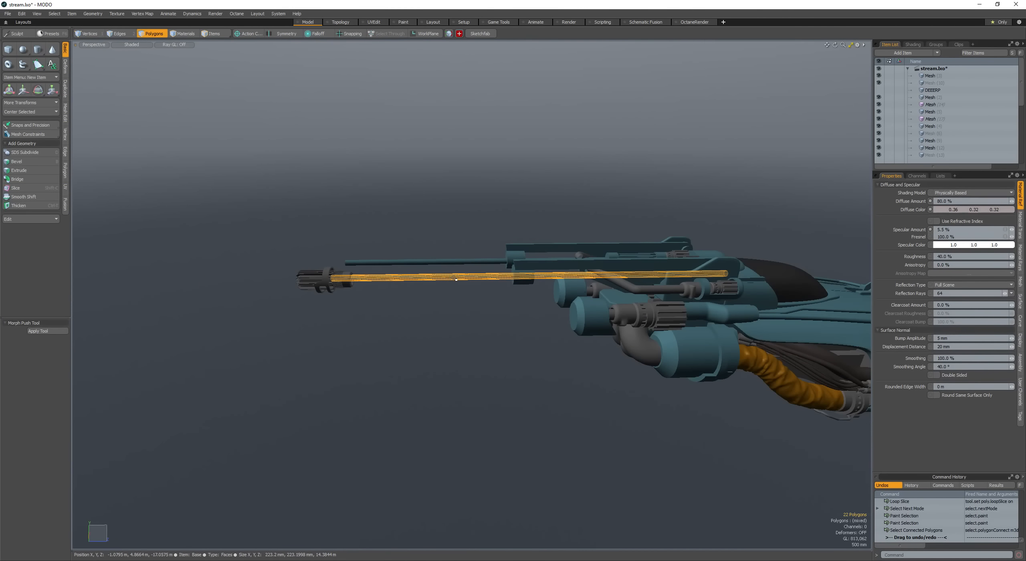
pyautogui.hotkey('shift', 'Down')
pyautogui.keyDown('alt'); pyautogui.moveTo(425, 243); pyautogui.dragTo(477, 356); pyautogui.keyUp('alt')
pyautogui.press('w')
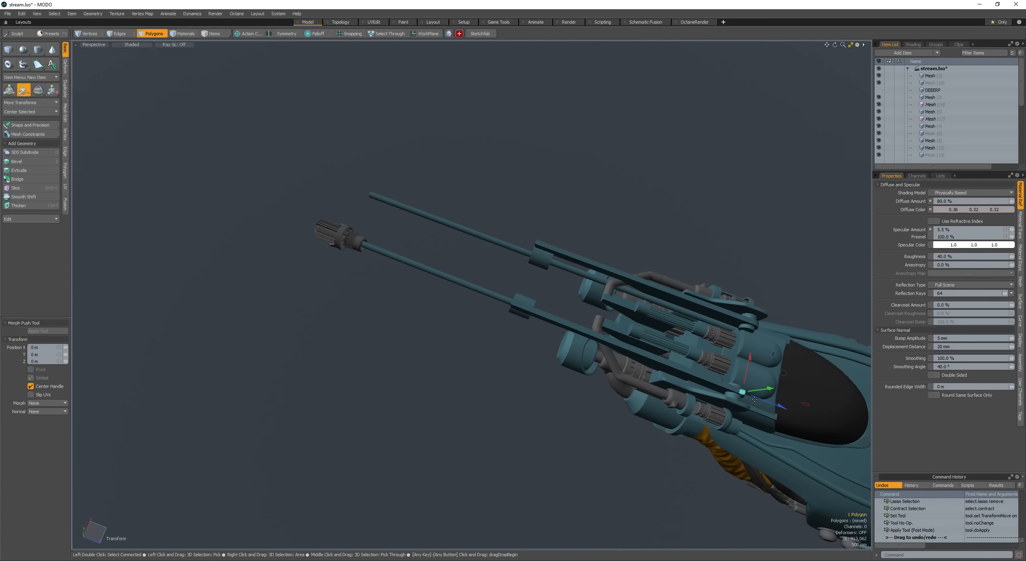
pyautogui.press('space')
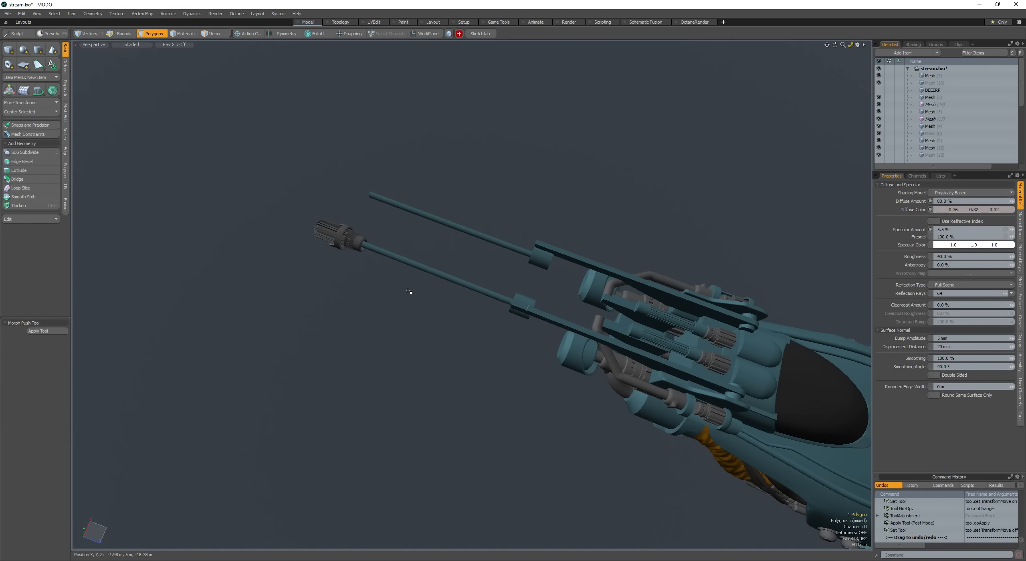
# Step: Select the barrel tube's polygons in the Base mesh and divide it along its length with nine evenly spaced loop slices
pyautogui.scroll(5, 344, 240)
pyautogui.doubleClick(342, 240)
pyautogui.press('space')
pyautogui.click(349, 238)
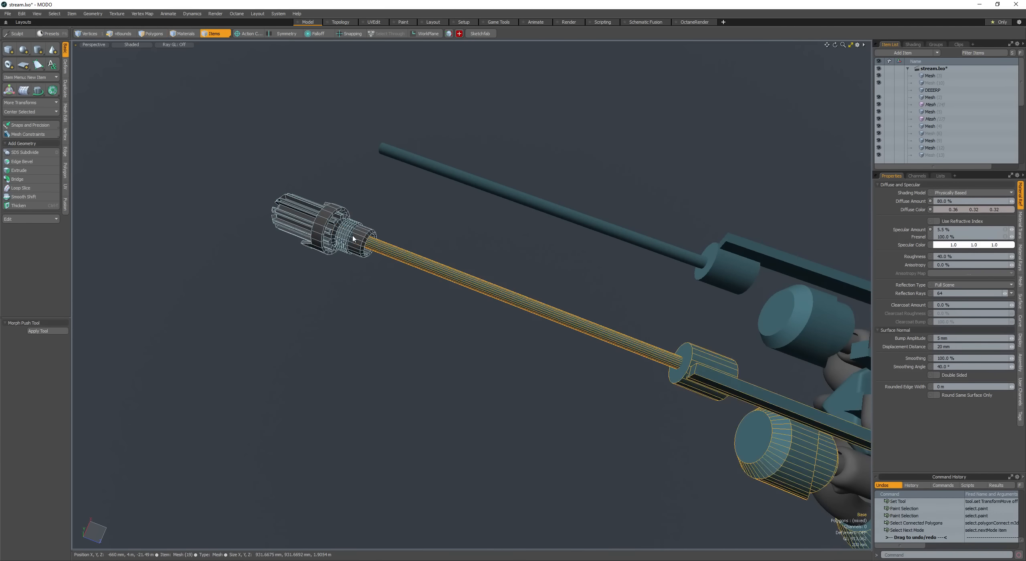
pyautogui.press('space')
pyautogui.click(358, 238)
pyautogui.moveTo(358, 238)
pyautogui.keyDown('alt'); pyautogui.mouseDown()
pyautogui.moveTo(385, 222)
pyautogui.moveTo(493, 259)
pyautogui.moveTo(417, 277)
pyautogui.moveTo(471, 294)
pyautogui.moveTo(482, 283)
pyautogui.moveTo(433, 268)
pyautogui.moveTo(438, 253)
pyautogui.moveTo(481, 247)
pyautogui.moveTo(473, 255)
pyautogui.mouseUp(); pyautogui.keyUp('alt')
pyautogui.scroll(4, 433, 268)
pyautogui.hotkey('alt', 'c')
pyautogui.press('space')
pyautogui.press('l')
pyautogui.hotkey('alt', 'c')
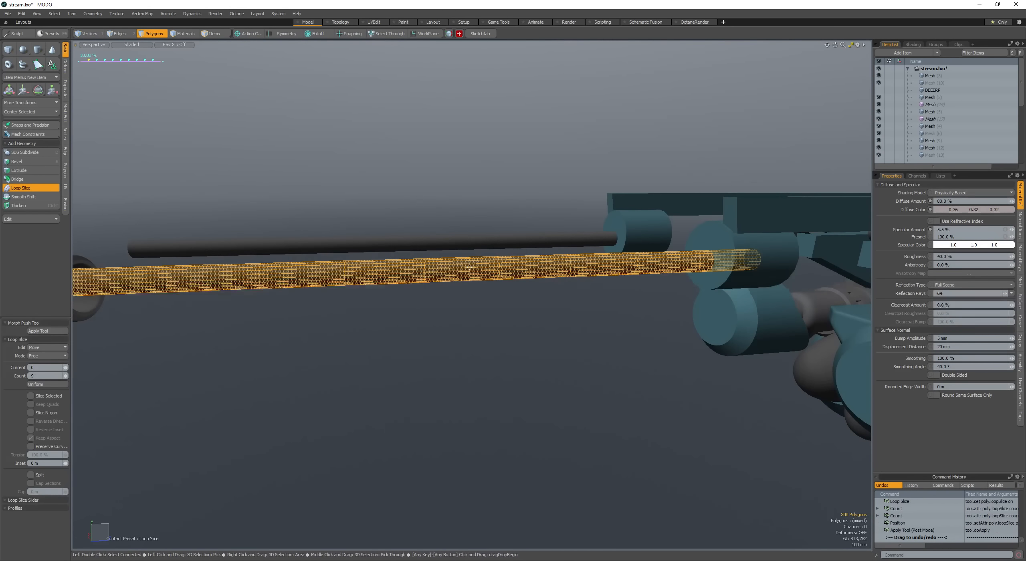
# Step: Select an edge loop around the barrel and bevel it with a 40 mm inset into a narrow band
pyautogui.click(473, 257)
pyautogui.scroll(4, 461, 256)
pyautogui.press('space')
pyautogui.press('space')
pyautogui.press('space')
pyautogui.press('space')
pyautogui.click(320, 281)
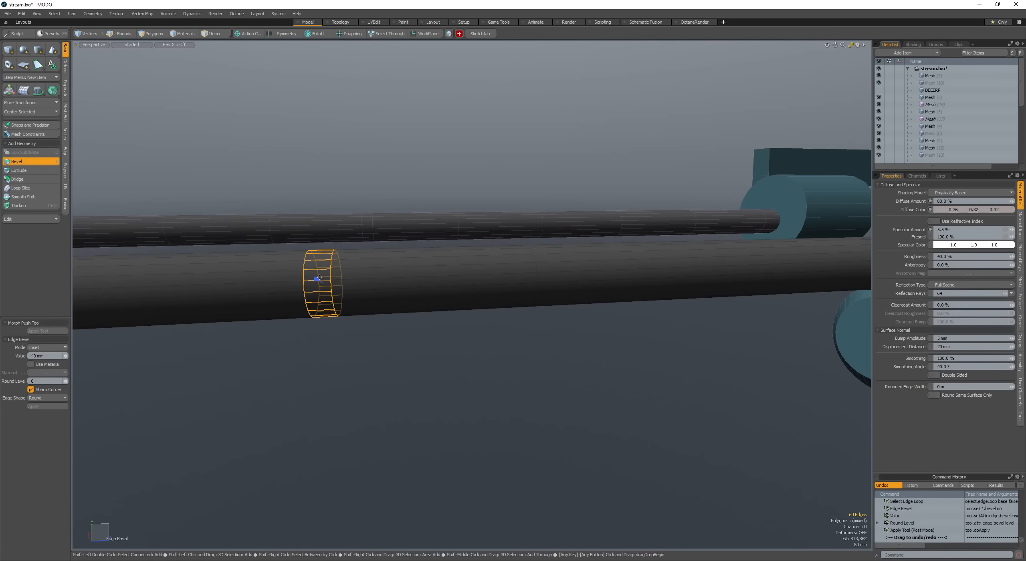
# Step: Select the band's polygon loop and bevel it outward with a 22 mm shift to form a raised collar on the barrel
pyautogui.scroll(4, 329, 285)
pyautogui.press('l')
pyautogui.keyDown('alt'); pyautogui.moveTo(329, 286); pyautogui.dragTo(323, 267); pyautogui.keyUp('alt')
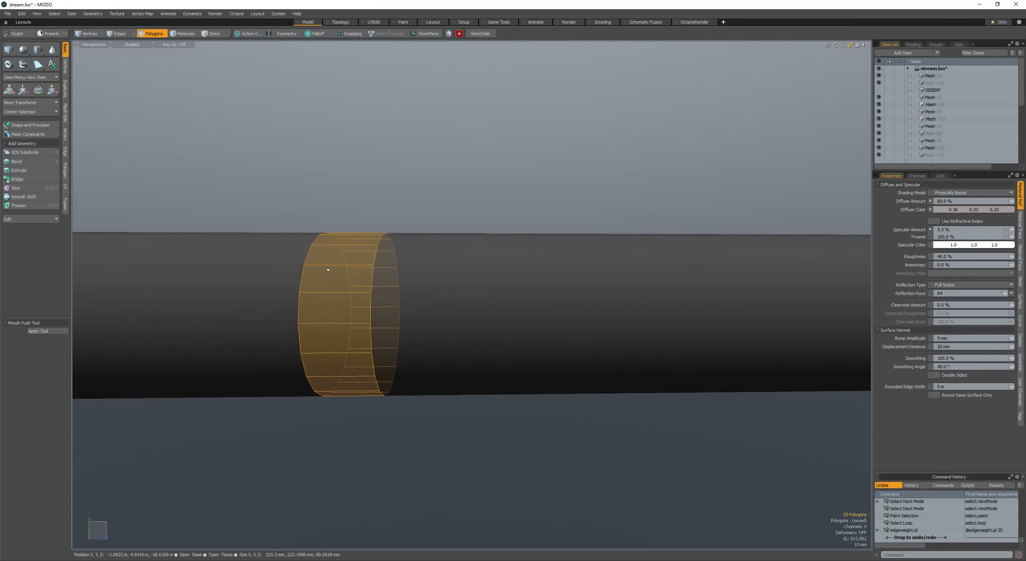
pyautogui.press('b')
pyautogui.click(355, 326)
pyautogui.scroll(1, 355, 325)
pyautogui.moveTo(357, 332); pyautogui.dragTo(397, 323)
pyautogui.scroll(-4, 321, 309)
pyautogui.keyDown('alt'); pyautogui.moveTo(321, 309); pyautogui.dragTo(380, 324); pyautogui.keyUp('alt')
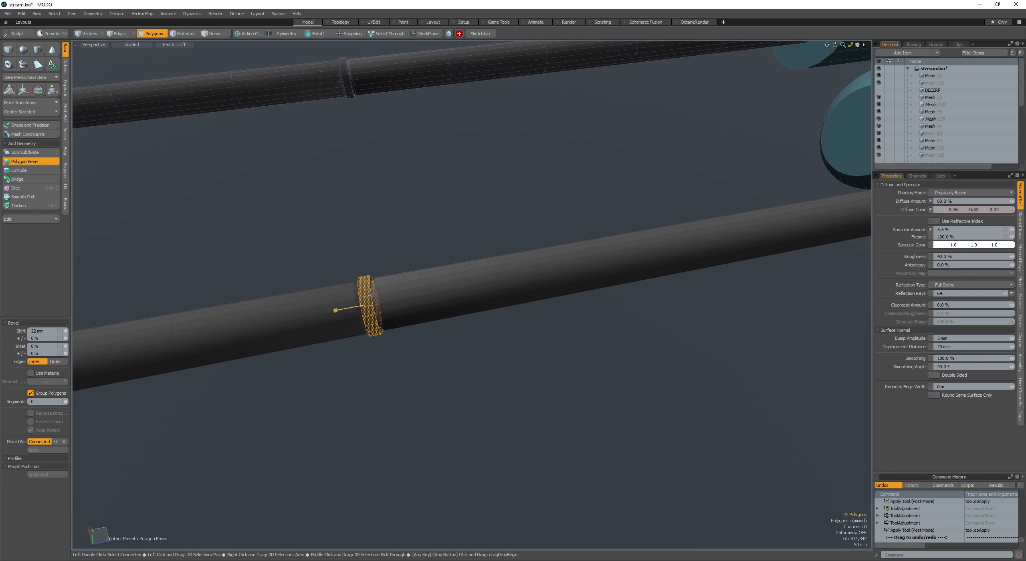
# Step: Select the rear cap of the cylinder holding the lower gun barrel and bevel it with a 39 mm inset
pyautogui.press('space')
pyautogui.click(399, 308)
pyautogui.doubleClick(398, 308)
pyautogui.moveTo(398, 308)
pyautogui.mouseDown()
pyautogui.moveTo(540, 360)
pyautogui.moveTo(521, 337)
pyautogui.moveTo(423, 326)
pyautogui.mouseUp()
pyautogui.scroll(-5, 474, 368)
pyautogui.scroll(2, 521, 345)
pyautogui.click(559, 331)
pyautogui.doubleClick(521, 337)
pyautogui.doubleClick(487, 321)
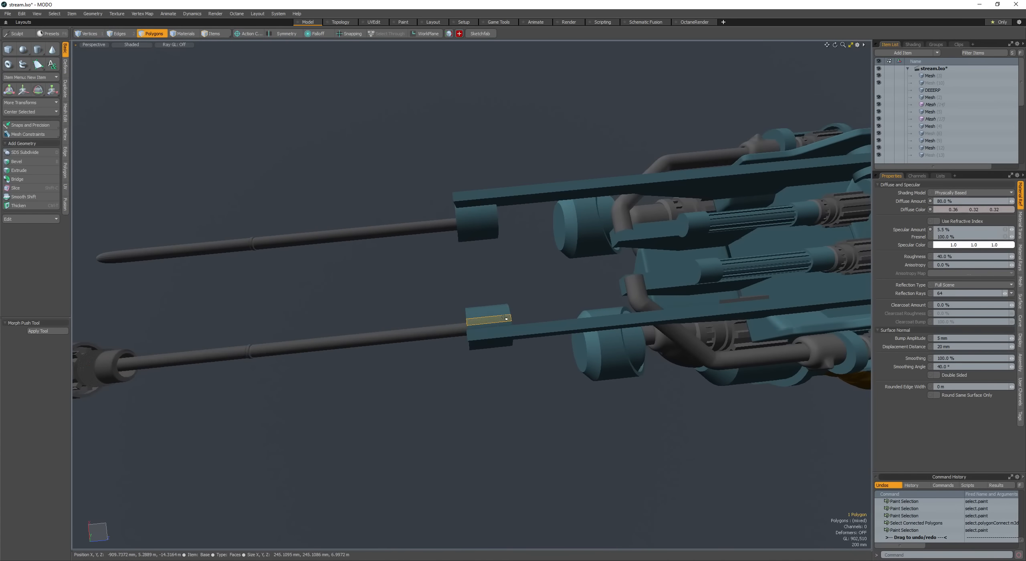
pyautogui.moveTo(487, 321)
pyautogui.keyDown('alt'); pyautogui.mouseDown()
pyautogui.moveTo(387, 320)
pyautogui.moveTo(424, 364)
pyautogui.moveTo(487, 317)
pyautogui.mouseUp(); pyautogui.keyUp('alt')
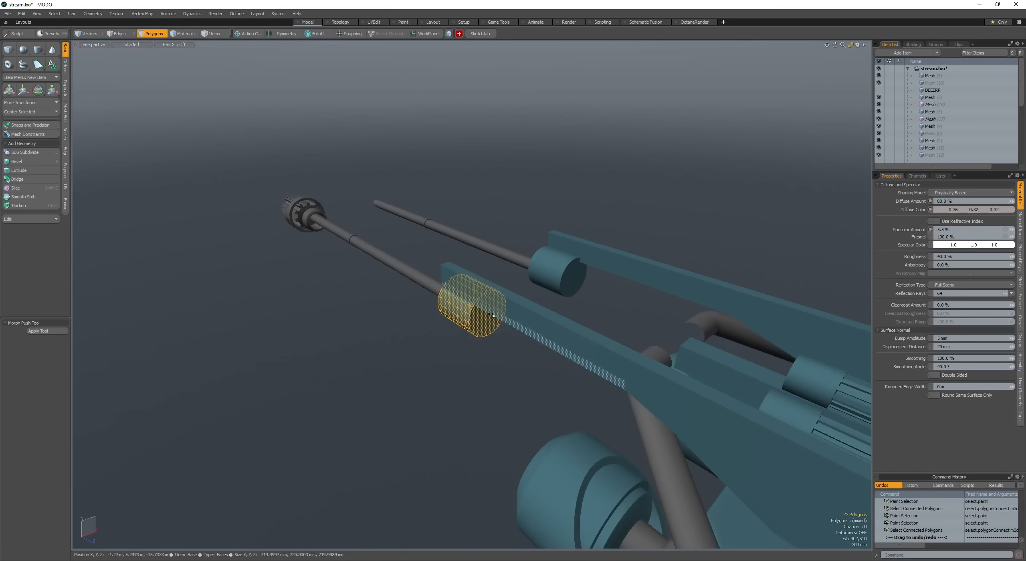
pyautogui.click(487, 316)
pyautogui.press('b')
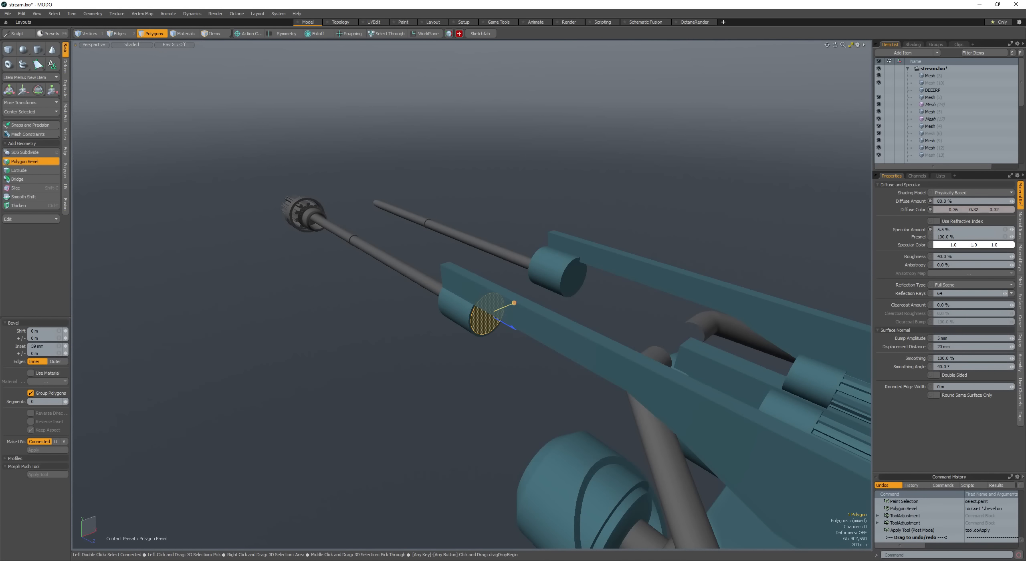
# Step: Move the inset cap backward along the arm to extend the barrel holder into a long tube
pyautogui.keyDown('alt'); pyautogui.moveTo(450, 332); pyautogui.dragTo(546, 296); pyautogui.keyUp('alt')
pyautogui.press('w')
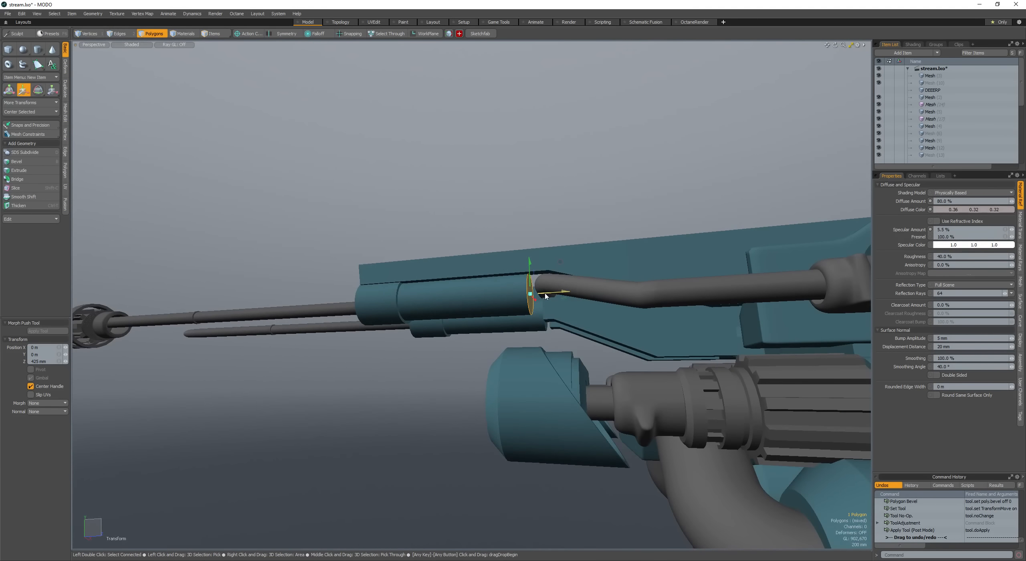
pyautogui.moveTo(642, 287); pyautogui.dragTo(809, 279)
pyautogui.keyDown('alt'); pyautogui.moveTo(810, 280); pyautogui.dragTo(552, 325); pyautogui.keyUp('alt')
pyautogui.press('space')
# Step: Create a new mesh layer and add a box beside the curved pipe end between the upper guns
pyautogui.click(509, 294)
pyautogui.scroll(-3, 506, 287)
pyautogui.click(472, 324)
pyautogui.press('space')
pyautogui.click(468, 322)
pyautogui.press('space')
pyautogui.doubleClick(468, 322)
pyautogui.scroll(3, 553, 327)
pyautogui.press('space')
pyautogui.press('n')
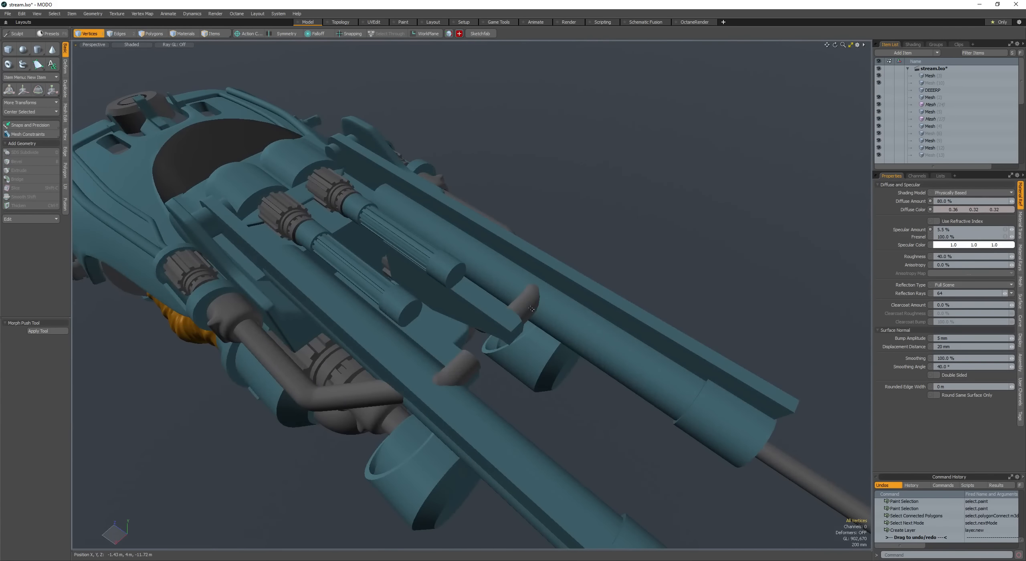
pyautogui.press('c')
pyautogui.keyDown('alt'); pyautogui.moveTo(489, 323); pyautogui.dragTo(527, 318); pyautogui.keyUp('alt')
pyautogui.moveTo(527, 318)
pyautogui.keyDown('ctrl'); pyautogui.keyDown('alt'); pyautogui.mouseDown()
pyautogui.moveTo(553, 317)
pyautogui.moveTo(535, 216)
pyautogui.mouseUp(); pyautogui.keyUp('alt'); pyautogui.keyUp('ctrl')
pyautogui.moveTo(533, 202)
pyautogui.mouseDown()
pyautogui.moveTo(574, 220)
pyautogui.moveTo(498, 175)
pyautogui.moveTo(519, 225)
pyautogui.mouseUp()
# Step: Select the box's polygons, move and scale it over the curved pipe's end, and save the scene
pyautogui.press('space')
pyautogui.press('space')
pyautogui.press('space')
pyautogui.doubleClick(501, 175)
pyautogui.press('w')
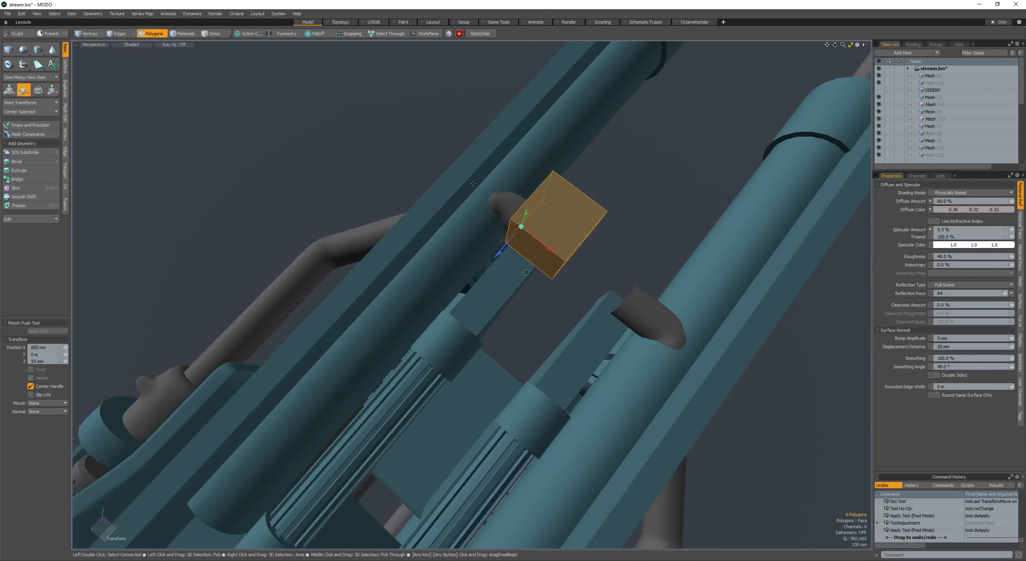
pyautogui.press('r')
pyautogui.hotkey('alt', 'a')
pyautogui.hotkey('alt', 'a')
pyautogui.moveTo(586, 254); pyautogui.dragTo(449, 200)
pyautogui.press('w')
pyautogui.press('space')
pyautogui.hotkey('ctrl', 's')
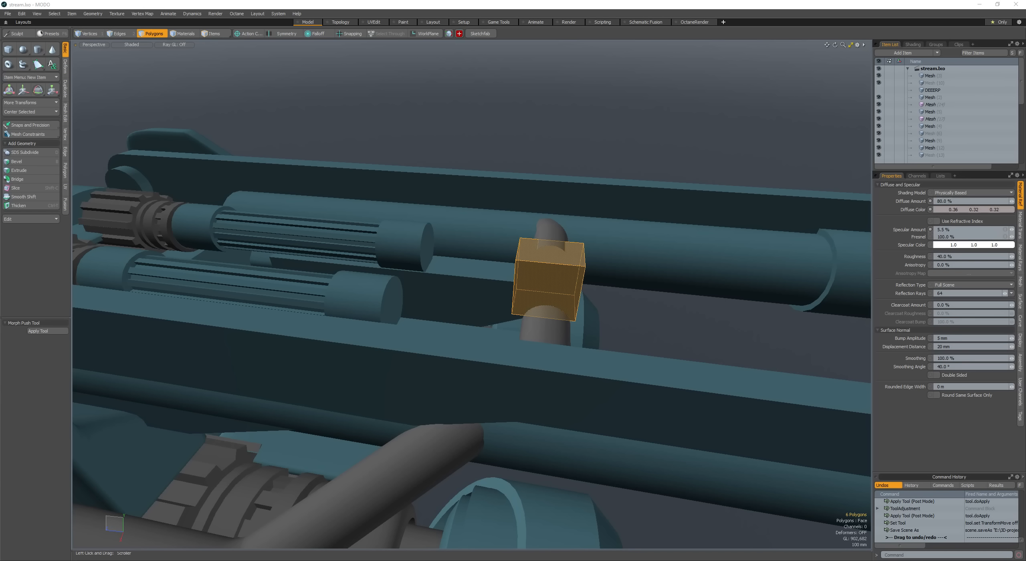
# Step: Scale the box into a narrower block and reposition it against the curved pipe's end
pyautogui.keyDown('alt'); pyautogui.moveTo(553, 270); pyautogui.dragTo(457, 305); pyautogui.keyUp('alt')
pyautogui.scroll(-3, 453, 305)
pyautogui.press('space')
pyautogui.press('space')
pyautogui.press('space')
pyautogui.scroll(3, 453, 306)
pyautogui.press('r')
pyautogui.keyDown('alt'); pyautogui.moveTo(457, 304); pyautogui.dragTo(448, 219); pyautogui.keyUp('alt')
pyautogui.press('w')
pyautogui.moveTo(411, 262); pyautogui.dragTo(423, 284)
pyautogui.press('space')
# Step: Add a loop slice across the block at the pipe's end
pyautogui.press('space')
pyautogui.press('space')
pyautogui.hotkey('alt', 'c')
pyautogui.click(489, 265)
pyautogui.keyDown('shift'); pyautogui.scroll(-8, 488, 265); pyautogui.keyUp('shift')
# Step: Select the block's rear face and extend it back with Bevel and Move until it reaches the ribbed cylinder
pyautogui.press('space')
pyautogui.press('space')
pyautogui.click(480, 263)
pyautogui.press('w')
pyautogui.press('space')
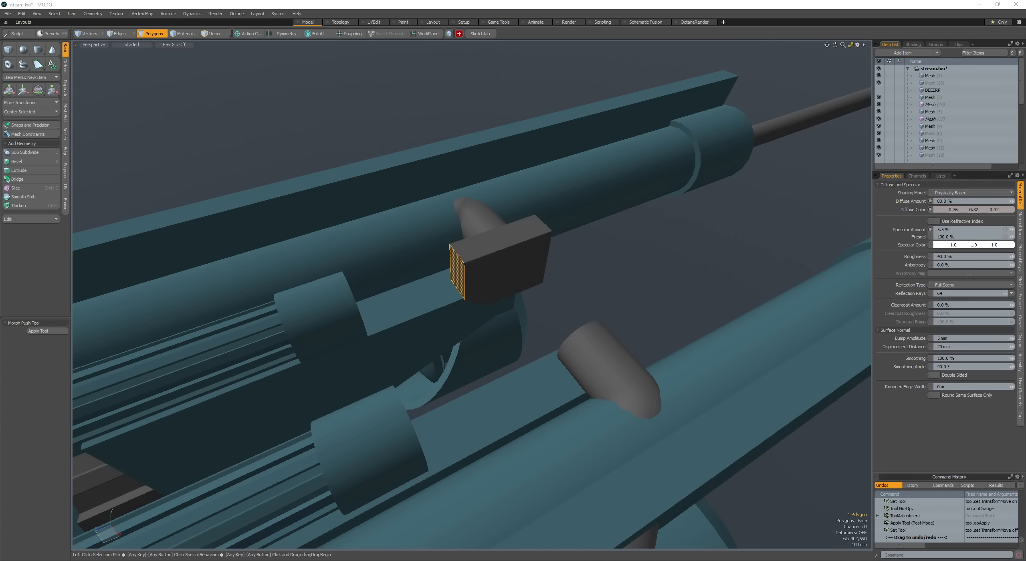
pyautogui.keyDown('alt'); pyautogui.moveTo(459, 325); pyautogui.dragTo(355, 298); pyautogui.keyUp('alt')
pyautogui.press('b')
pyautogui.click(435, 261)
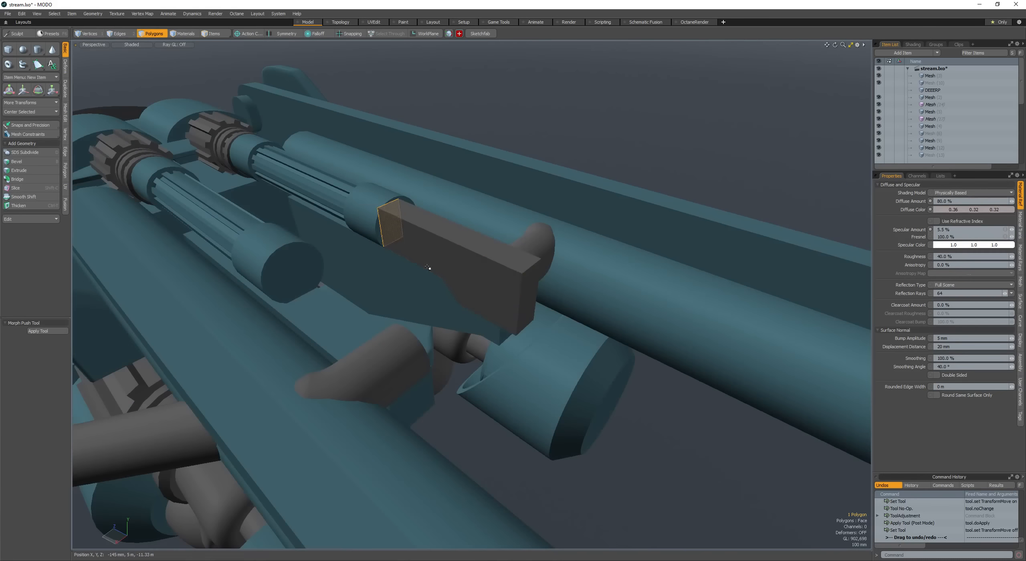
# Step: Select all polygons of the block and give it the teal material of the ribbed cylinder
pyautogui.doubleClick(458, 269)
pyautogui.keyDown('alt'); pyautogui.moveTo(457, 269); pyautogui.dragTo(403, 307); pyautogui.keyUp('alt')
pyautogui.press('space')
pyautogui.keyDown('shift'); pyautogui.click(385, 174); pyautogui.keyUp('shift')
pyautogui.press('space')
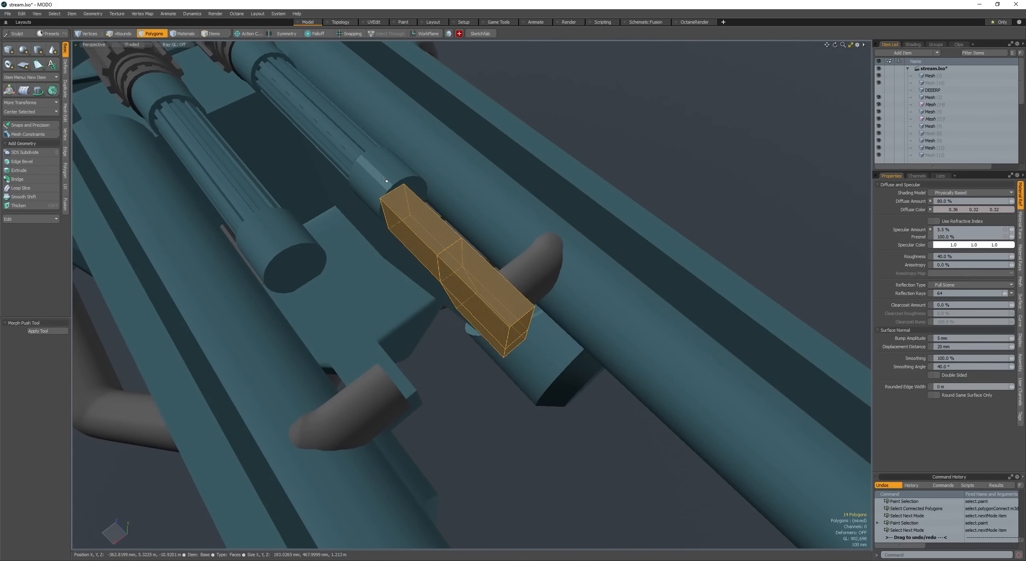
pyautogui.hotkey('ctrl', 'shift', 'v')
pyautogui.click(385, 180)
# Step: Select the teal block and slice it vertically through its front face
pyautogui.keyDown('alt'); pyautogui.moveTo(385, 180); pyautogui.dragTo(425, 321); pyautogui.keyUp('alt')
pyautogui.click(446, 286)
pyautogui.press('space')
pyautogui.press('space')
pyautogui.doubleClick(435, 285)
pyautogui.hotkey('shift', 'c')
pyautogui.press('space')
pyautogui.moveTo(501, 297); pyautogui.dragTo(496, 334)
# Step: Bevel the block's front faces into an inset frame and pull one half forward into a protruding bar
pyautogui.press('b')
pyautogui.click(481, 272)
pyautogui.keyDown('shift'); pyautogui.click(493, 276); pyautogui.keyUp('shift')
pyautogui.keyDown('shift'); pyautogui.click(501, 316); pyautogui.keyUp('shift')
pyautogui.press('space')
pyautogui.keyDown('ctrl'); pyautogui.click(484, 322); pyautogui.keyUp('ctrl')
pyautogui.press('w')
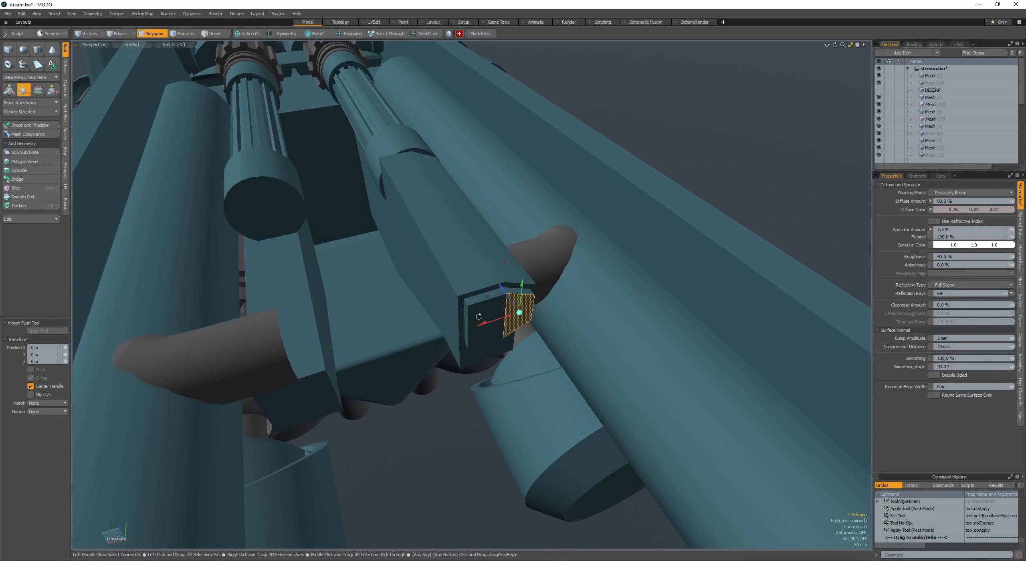
pyautogui.keyDown('alt'); pyautogui.moveTo(479, 296); pyautogui.dragTo(391, 268); pyautogui.keyUp('alt')
pyautogui.press('space')
# Step: Add a cylinder near the block's front end and select all its polygons for scaling
pyautogui.press('c')
pyautogui.press('space')
pyautogui.doubleClick(433, 274)
pyautogui.press(']')
pyautogui.press('3')
pyautogui.press('r')
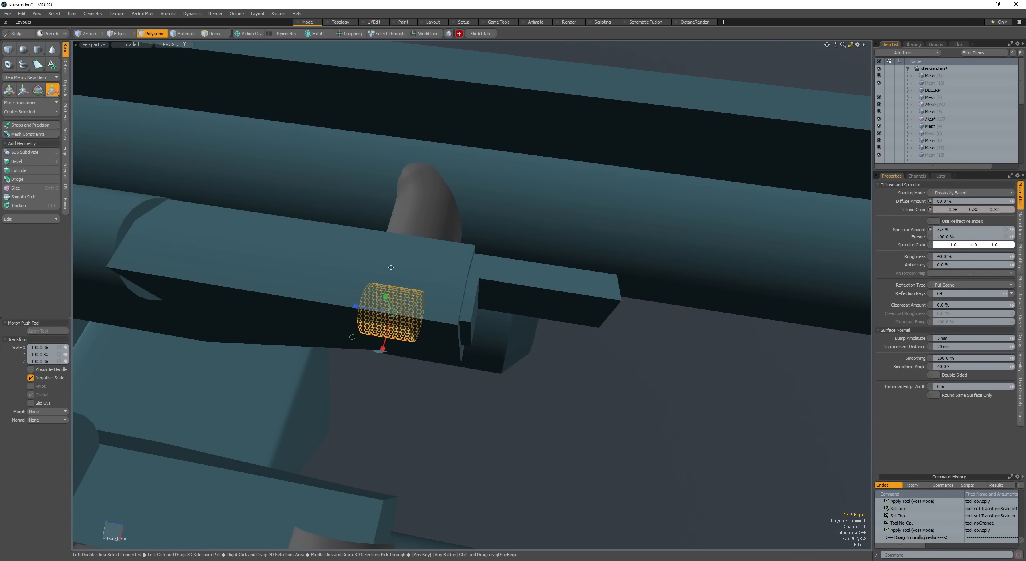
# Step: Scale the cylinder and move it forward into the block's front recess beside the bar
pyautogui.moveTo(394, 313); pyautogui.dragTo(411, 328)
pyautogui.press('w')
pyautogui.moveTo(412, 328); pyautogui.dragTo(565, 351)
pyautogui.press('r')
pyautogui.press('w')
pyautogui.press('r')
pyautogui.press('w')
pyautogui.click(382, 248)
# Step: Select the cylinder's end cap, adjust its position and bevel it into a chamfered tip
pyautogui.press('space')
pyautogui.click(468, 316)
pyautogui.press('w')
pyautogui.press('space')
pyautogui.hotkey('ctrl', '2')
pyautogui.press('b')
pyautogui.press('space')
pyautogui.press('space')
pyautogui.click(453, 311)
# Step: Fine-tune the position and scale of the parts at the block's front end and save the scene
pyautogui.keyDown('ctrl'); pyautogui.keyDown('alt'); pyautogui.moveTo(566, 351); pyautogui.dragTo(454, 365); pyautogui.keyUp('alt'); pyautogui.keyUp('ctrl')
pyautogui.click(536, 346)
pyautogui.doubleClick(524, 338)
pyautogui.press('w')
pyautogui.press('space')
pyautogui.press('r')
pyautogui.press('space')
pyautogui.click(460, 297)
pyautogui.hotkey('ctrl', 's')
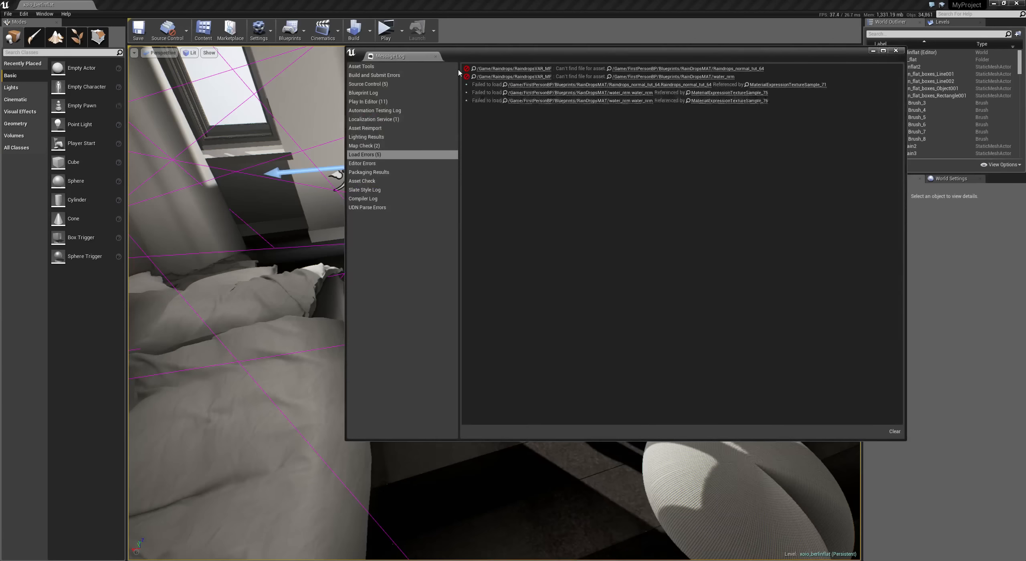
# Step: Switch to Unreal Editor, close the message log and fly into the COckpit2 level's cockpit in immersive view
pyautogui.click(436, 57)
pyautogui.moveTo(473, 5); pyautogui.dragTo(1025, 76)
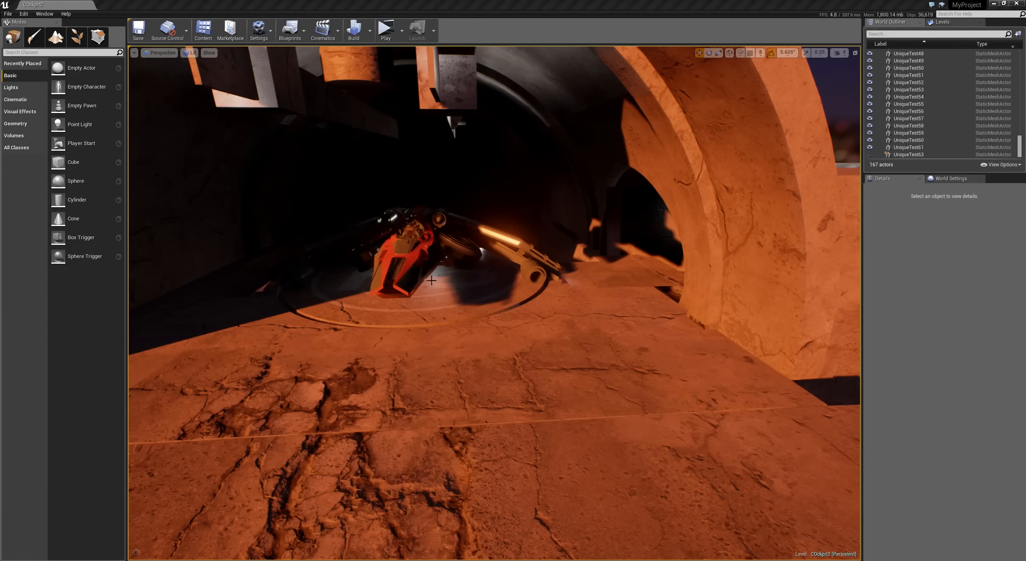
pyautogui.moveTo(392, 281); pyautogui.dragTo(444, 243, button='right')
pyautogui.press('F11')
pyautogui.press('w')
pyautogui.press('w')
pyautogui.press('w')
pyautogui.press('w')
pyautogui.press('w')
pyautogui.press('w')
pyautogui.press('w')
pyautogui.press('w')
# Step: Adjust the viewport's exposure to brighten the dark cockpit view
pyautogui.click(6, 6)
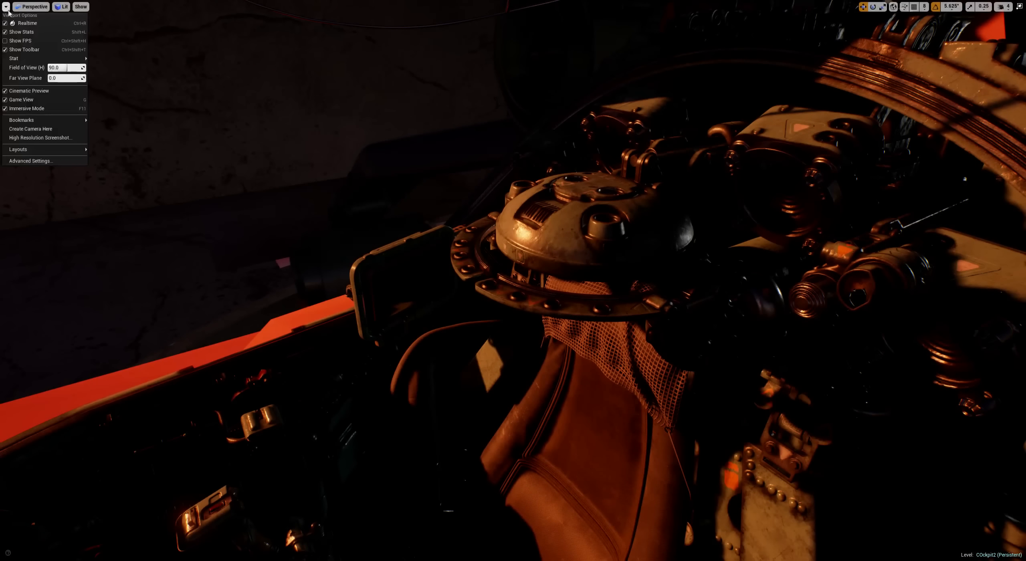
pyautogui.moveTo(54, 148)
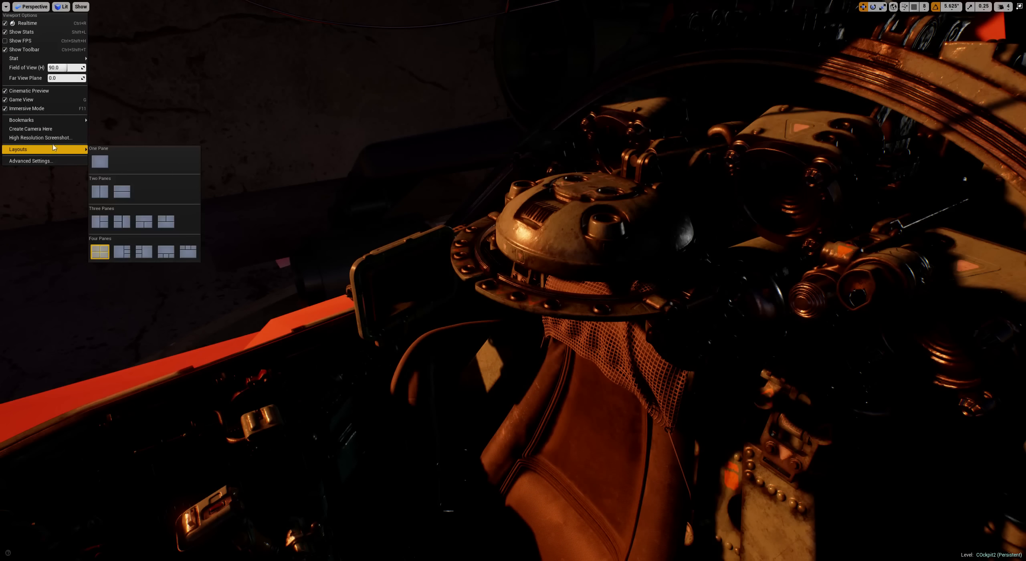
pyautogui.click(100, 252)
pyautogui.moveTo(100, 252); pyautogui.dragTo(89, 252, button='right')
pyautogui.press('s')
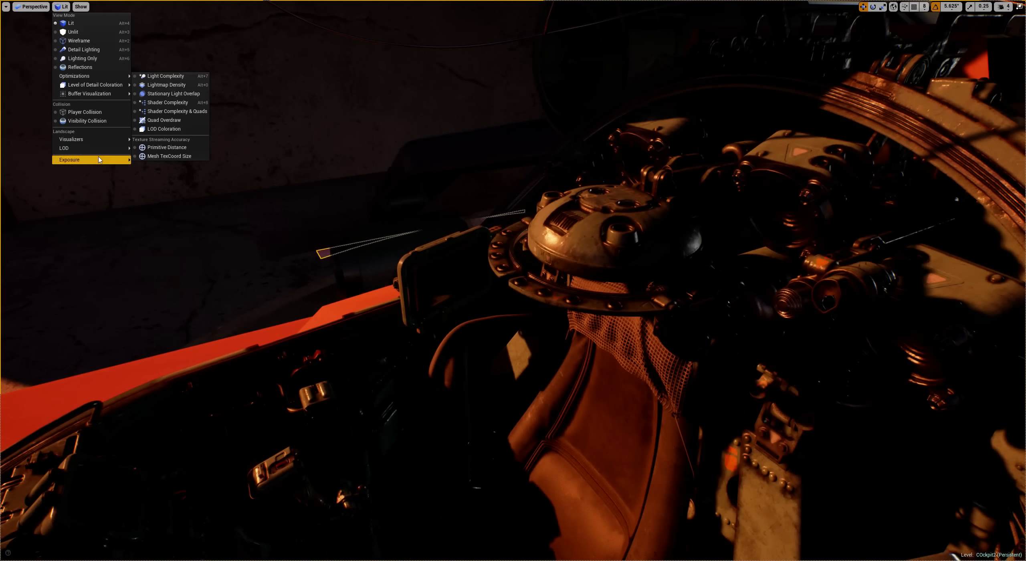
pyautogui.click(171, 213)
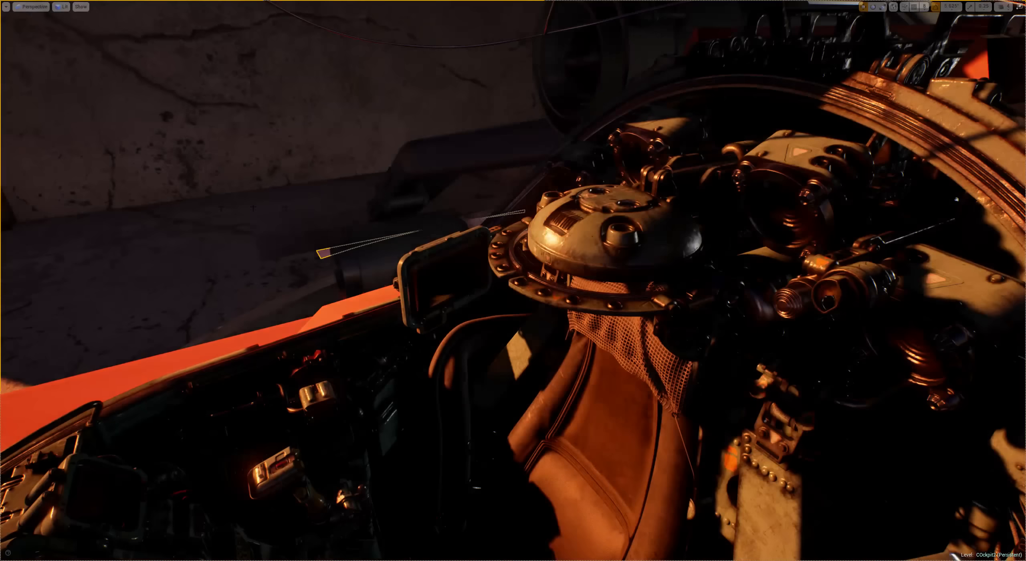
# Step: Fly through the cockpit to examine the side consoles, seat, domed head piece, control stick and red display screens
pyautogui.moveTo(171, 212); pyautogui.dragTo(46, 232, button='right')
pyautogui.press('w')
pyautogui.press('w')
pyautogui.moveTo(368, 216); pyautogui.dragTo(367, 209, button='right')
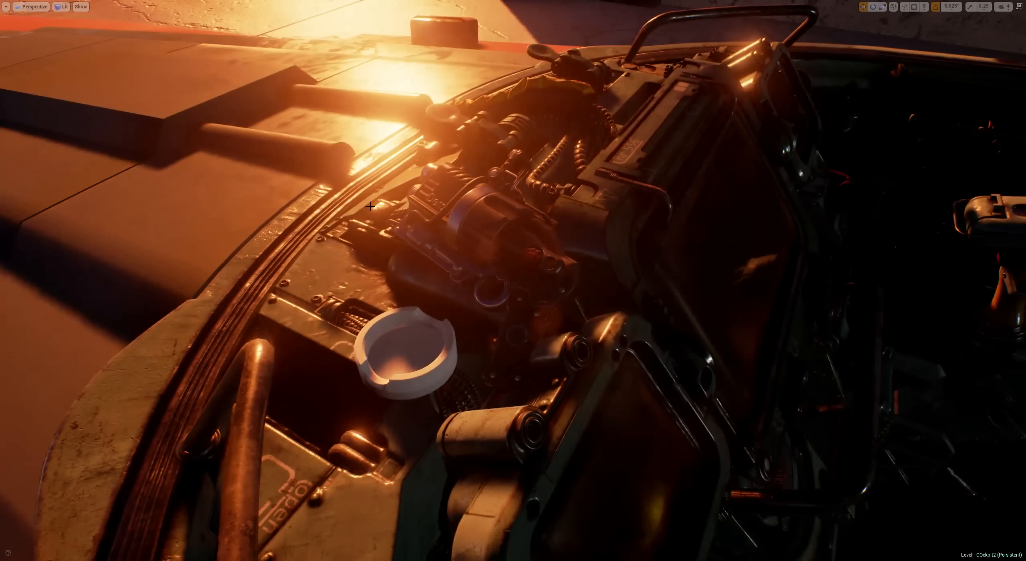
pyautogui.press('a')
pyautogui.moveTo(412, 219); pyautogui.dragTo(462, 259, button='right')
pyautogui.press('w')
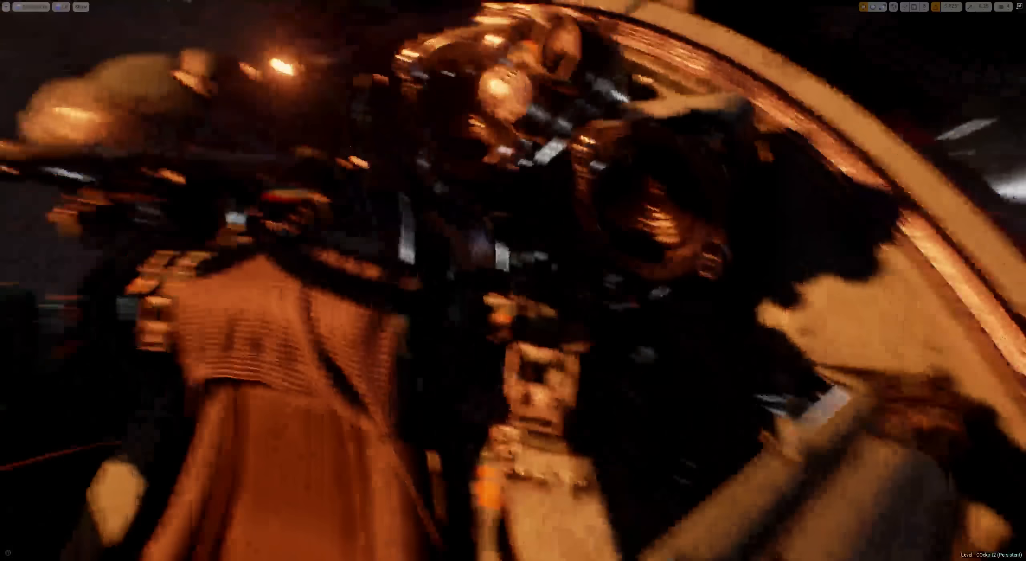
pyautogui.moveTo(514, 281); pyautogui.dragTo(401, 269, button='right')
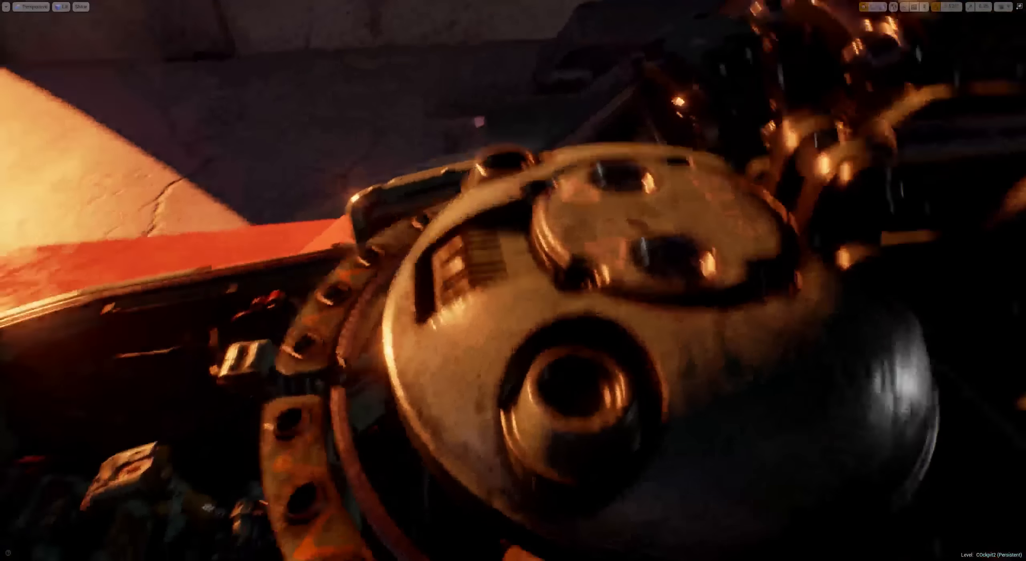
pyautogui.moveTo(513, 281); pyautogui.dragTo(773, 231, button='right')
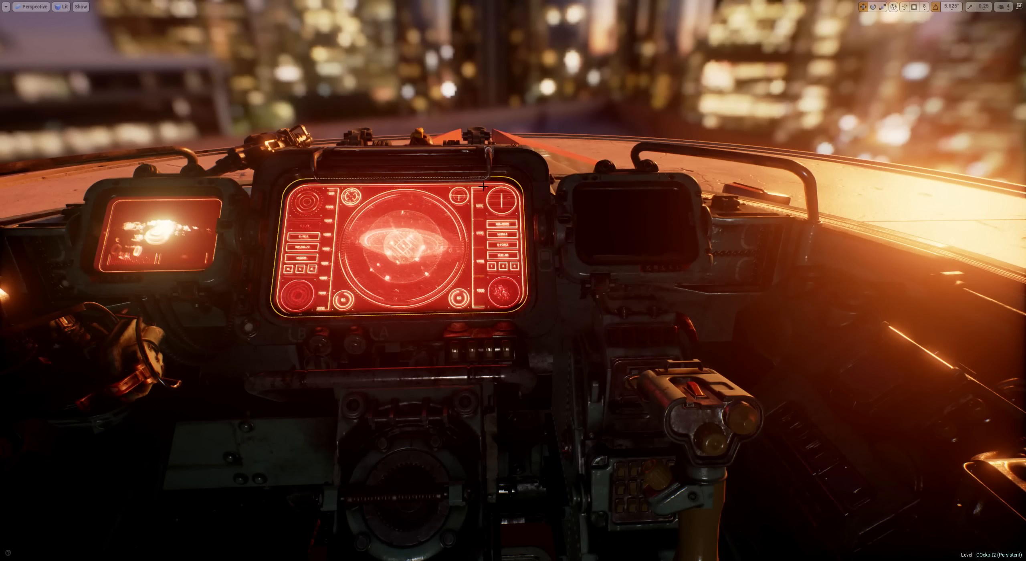
pyautogui.moveTo(484, 186); pyautogui.dragTo(463, 180, button='right')
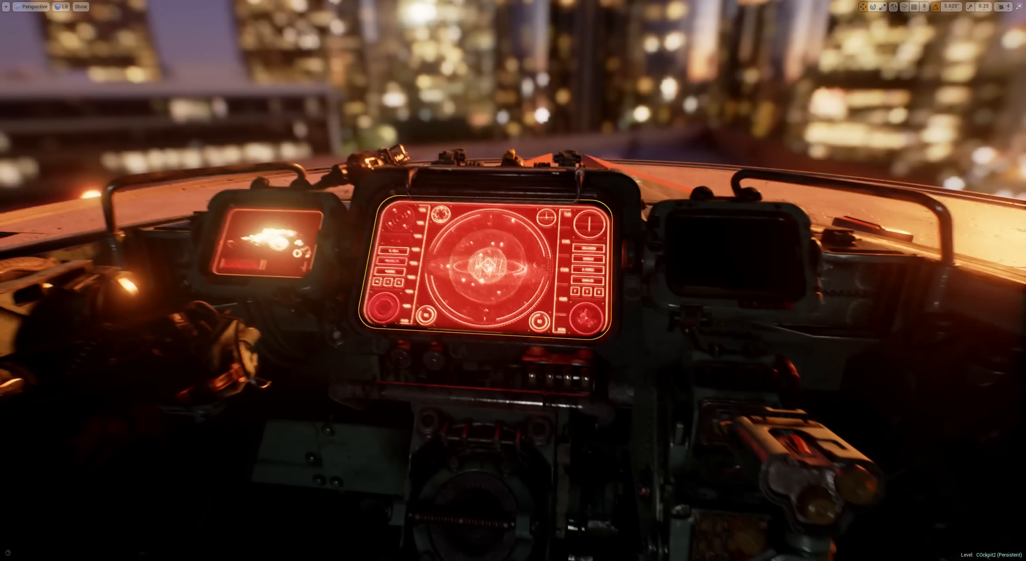
pyautogui.moveTo(485, 265); pyautogui.dragTo(545, 285, button='right')
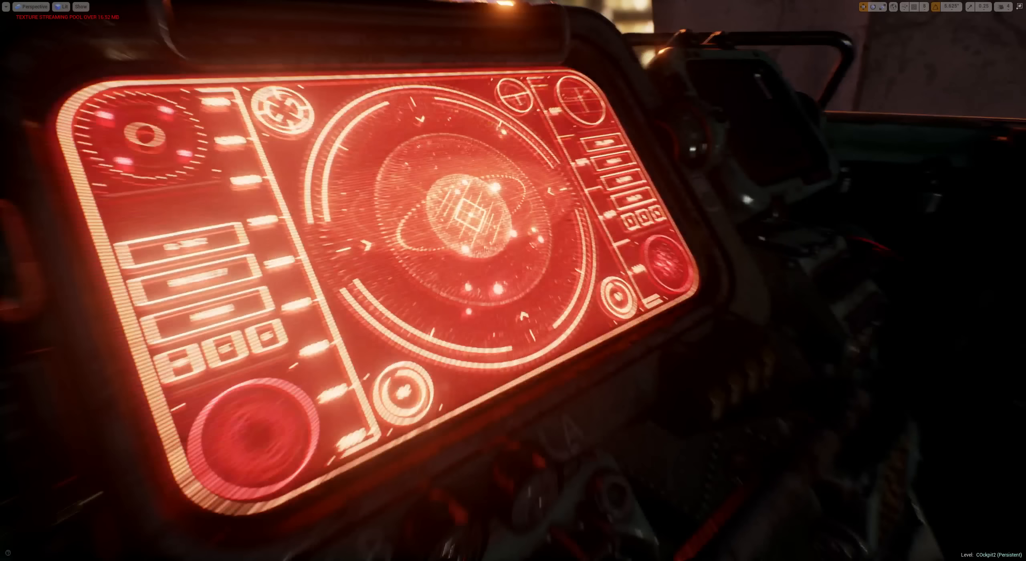
pyautogui.moveTo(487, 194); pyautogui.dragTo(456, 206, button='right')
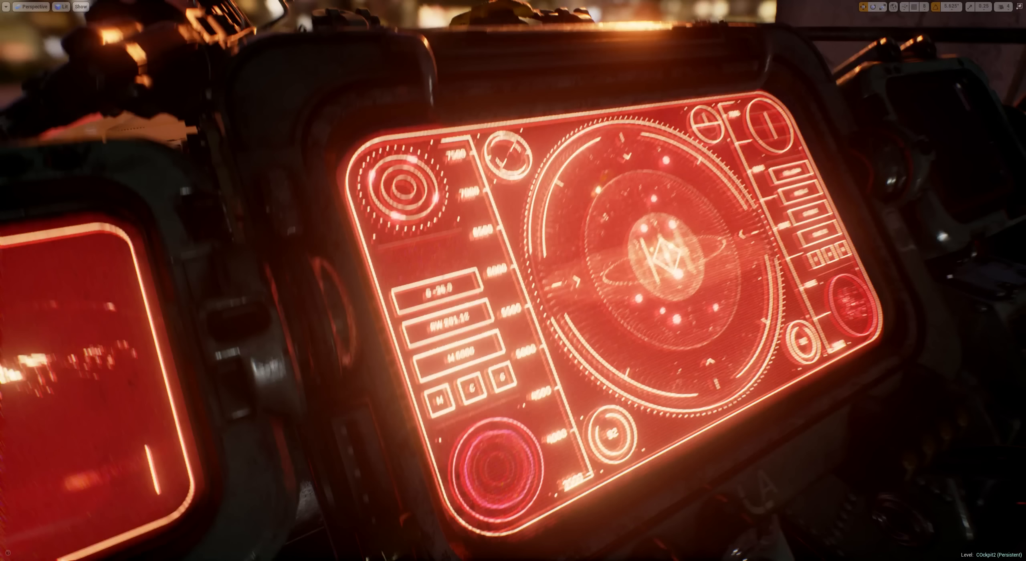
pyautogui.press('e')
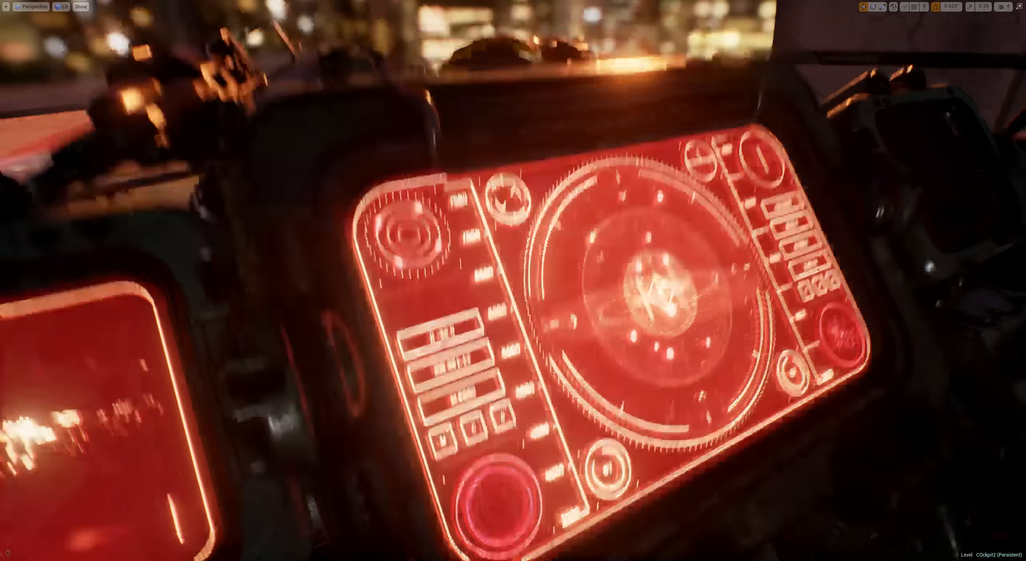
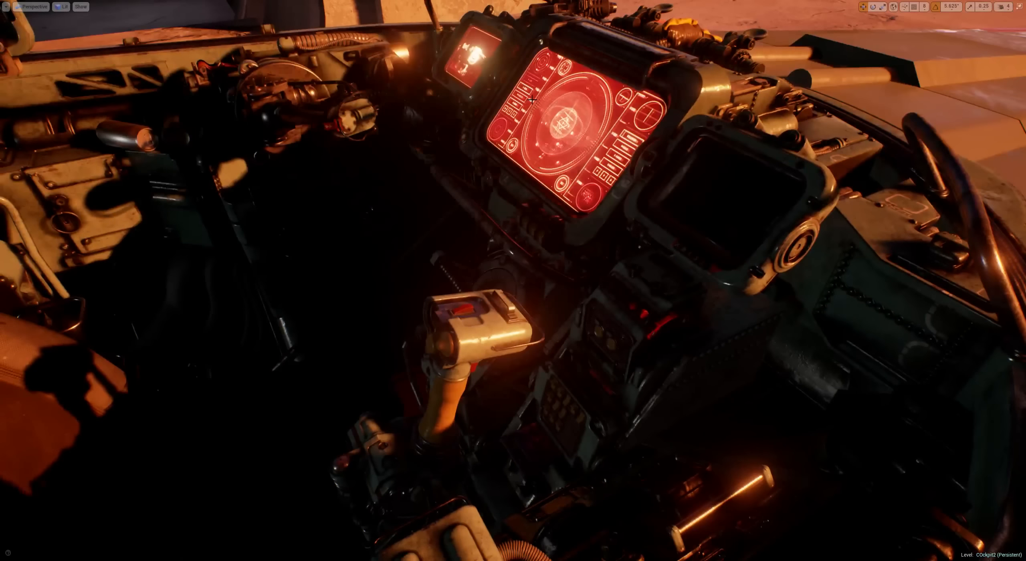
# Step: Leave immersive view and close Unreal Editor without saving the cockpit level
pyautogui.press('F11')
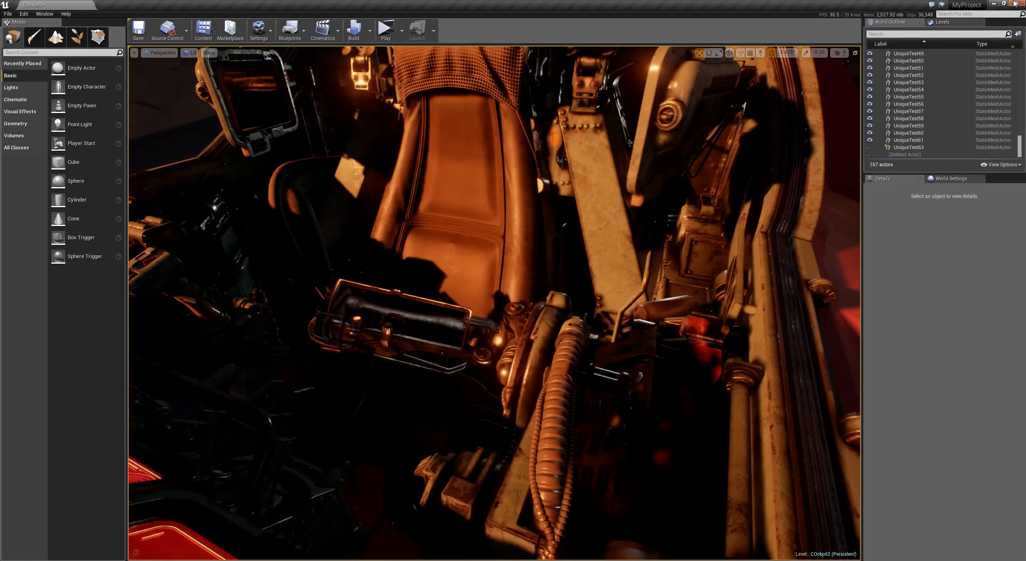
pyautogui.click(1016, 3)
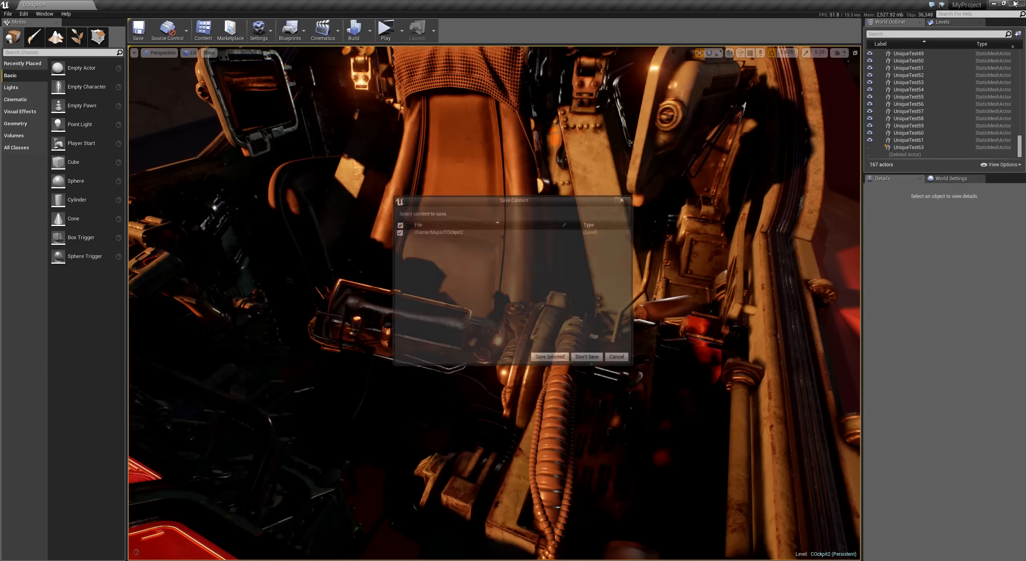
pyautogui.click(588, 358)
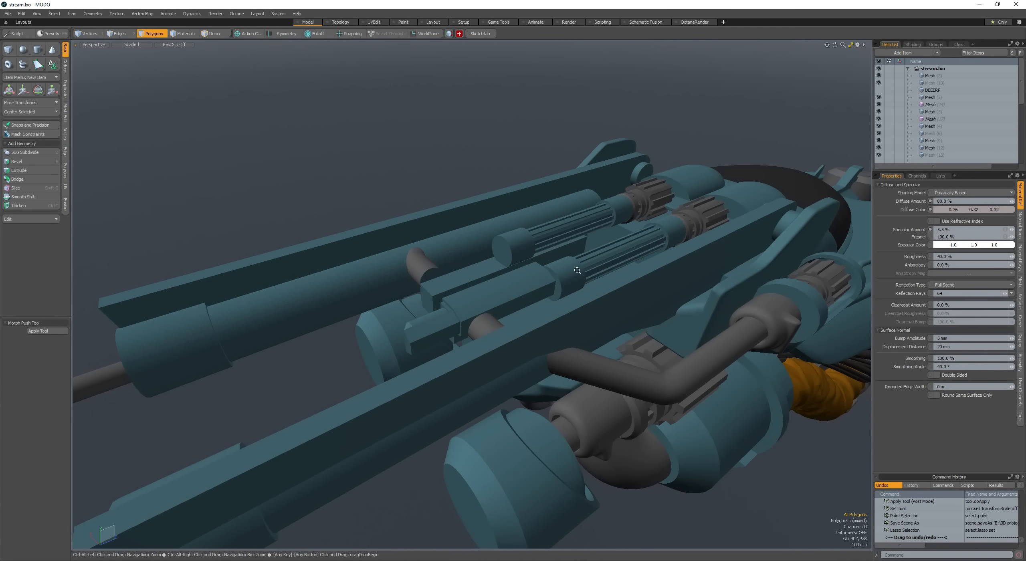
# Step: Duplicate the rounded cylinder housed in the front block and move the copy to the block's side, offset about 76 mm in X and 670 mm in Z
pyautogui.doubleClick(472, 308)
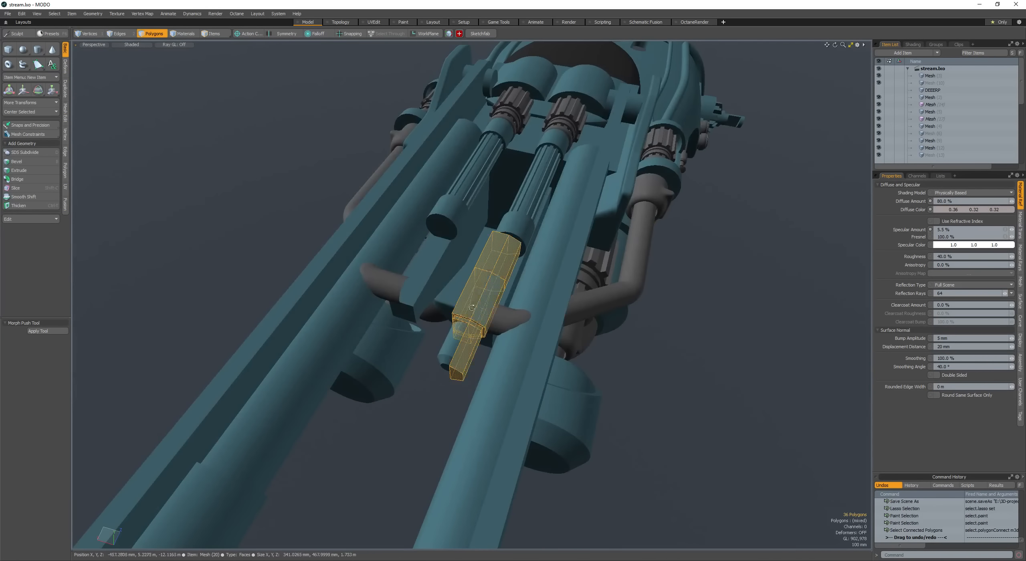
pyautogui.keyDown('alt'); pyautogui.moveTo(472, 308); pyautogui.dragTo(556, 268); pyautogui.keyUp('alt')
pyautogui.scroll(5, 556, 268)
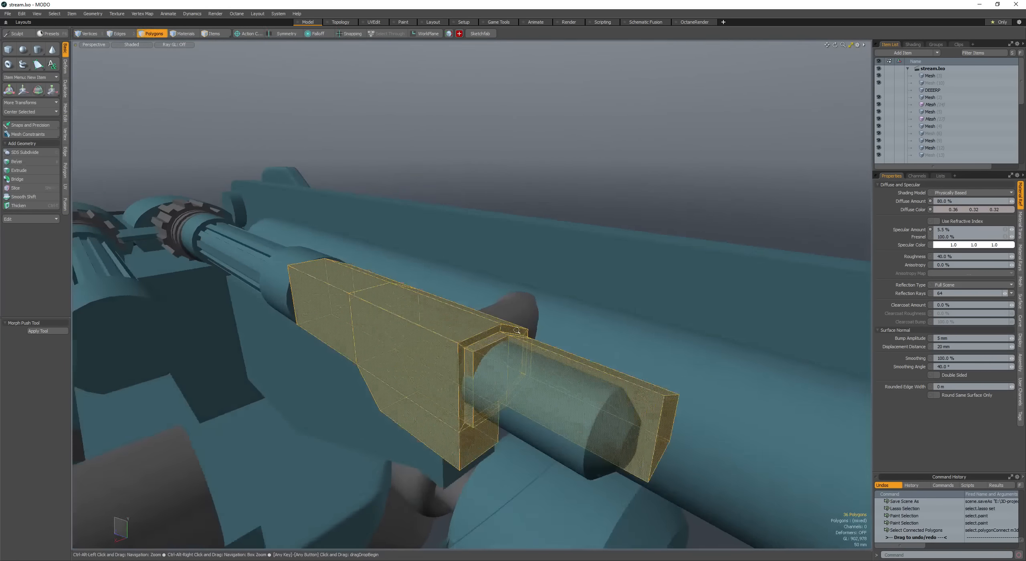
pyautogui.scroll(-1, 529, 316)
pyautogui.doubleClick(493, 365)
pyautogui.keyDown('alt'); pyautogui.moveTo(493, 365); pyautogui.dragTo(477, 427); pyautogui.keyUp('alt')
pyautogui.hotkey('ctrl', 'c')
pyautogui.hotkey('ctrl', 'v')
pyautogui.press('w')
pyautogui.moveTo(476, 423); pyautogui.dragTo(419, 156)
pyautogui.scroll(5, 417, 377)
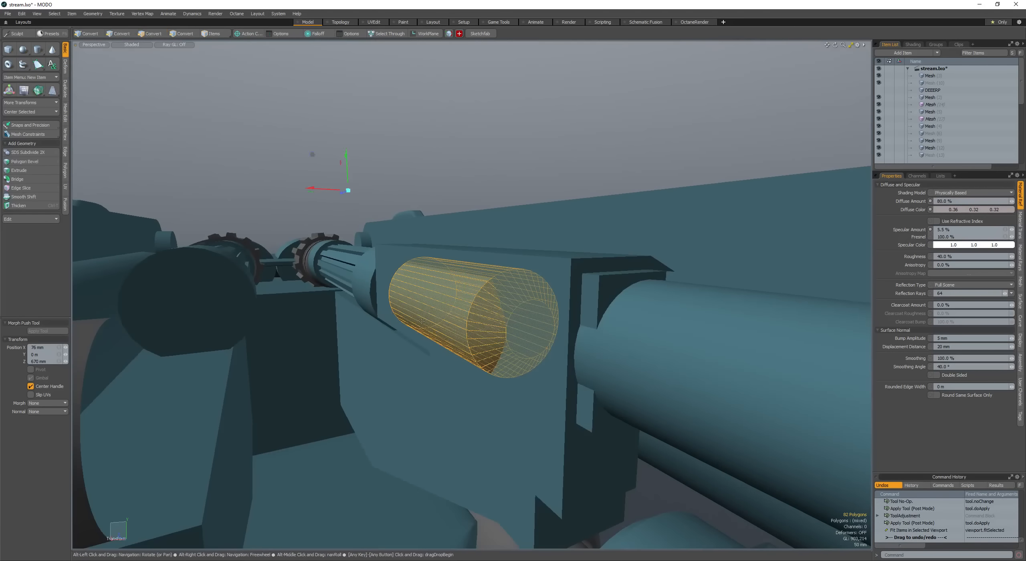
# Step: Scale the cylinder copy and reposition it so it sits partly embedded in the side of the front block
pyautogui.press('r')
pyautogui.click(464, 307)
pyautogui.moveTo(465, 308); pyautogui.dragTo(476, 308)
pyautogui.keyDown('alt'); pyautogui.moveTo(476, 308); pyautogui.dragTo(447, 309); pyautogui.keyUp('alt')
pyautogui.press('w')
pyautogui.moveTo(447, 308)
pyautogui.mouseDown()
pyautogui.moveTo(484, 340)
pyautogui.moveTo(569, 337)
pyautogui.mouseUp()
# Step: Move the cylinder copy's end cap along its axis to adjust the cylinder's length beside the holder
pyautogui.press('space')
pyautogui.press('space')
pyautogui.press('space')
pyautogui.press('space')
pyautogui.click(475, 360)
pyautogui.press('w')
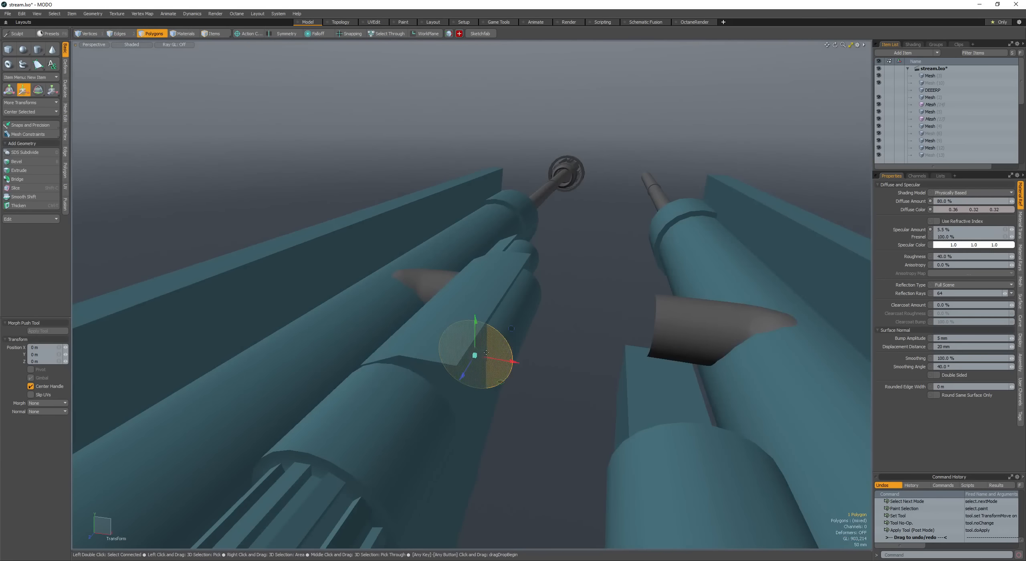
pyautogui.keyDown('alt'); pyautogui.moveTo(475, 361); pyautogui.dragTo(354, 372); pyautogui.keyUp('alt')
pyautogui.moveTo(376, 332); pyautogui.dragTo(509, 301)
# Step: Bevel the rim of the cylinder's end cap and raise the round level to give it a smooth rounded end
pyautogui.press('space')
pyautogui.hotkey('ctrl', '2')
pyautogui.press('b')
pyautogui.press('Up')
pyautogui.press('Up')
pyautogui.press('Up')
pyautogui.press('space')
pyautogui.press('space')
pyautogui.click(433, 306)
pyautogui.scroll(-3, 433, 306)
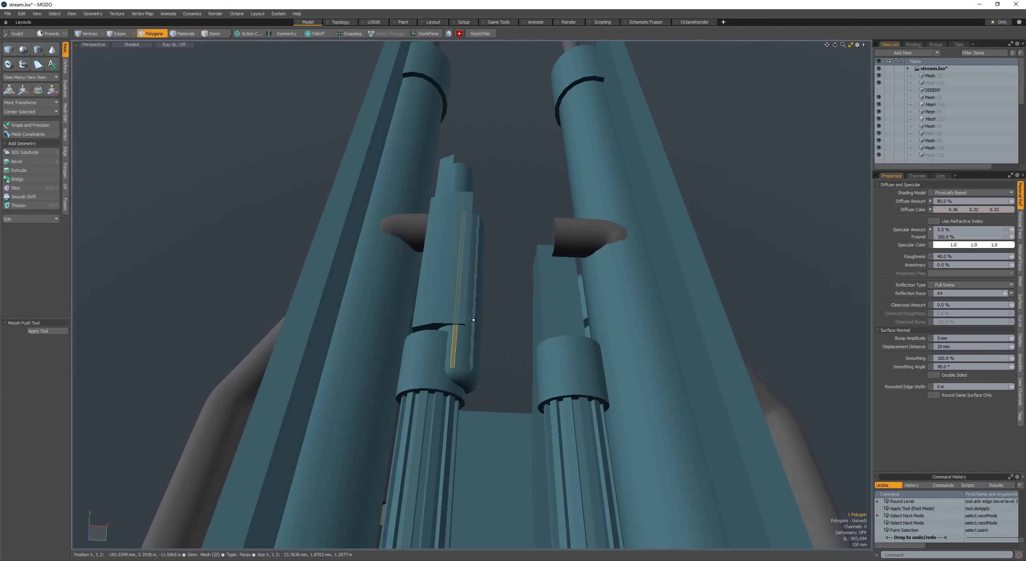
pyautogui.press('space')
pyautogui.press('space')
pyautogui.press('space')
pyautogui.keyDown('alt'); pyautogui.moveTo(445, 294); pyautogui.dragTo(511, 304); pyautogui.keyUp('alt')
# Step: Reshape the helper block above the barrel by moving its faces, adding a loop slice and bevelling the sliced section
pyautogui.press('space')
pyautogui.press('space')
pyautogui.press('space')
pyautogui.keyDown('ctrl'); pyautogui.keyDown('alt'); pyautogui.moveTo(511, 305); pyautogui.dragTo(465, 310); pyautogui.keyUp('alt'); pyautogui.keyUp('ctrl')
pyautogui.keyDown('alt'); pyautogui.moveTo(401, 309); pyautogui.dragTo(431, 327); pyautogui.keyUp('alt')
pyautogui.keyDown('ctrl'); pyautogui.keyDown('alt'); pyautogui.moveTo(431, 327); pyautogui.dragTo(461, 325); pyautogui.keyUp('alt'); pyautogui.keyUp('ctrl')
pyautogui.moveTo(461, 326)
pyautogui.keyDown('alt'); pyautogui.mouseDown()
pyautogui.moveTo(549, 278)
pyautogui.moveTo(571, 277)
pyautogui.moveTo(647, 313)
pyautogui.mouseUp(); pyautogui.keyUp('alt')
pyautogui.click(550, 278)
pyautogui.press('w')
pyautogui.press('space')
pyautogui.press('space')
pyautogui.press('space')
pyautogui.click(586, 277)
pyautogui.hotkey('alt', 'c')
pyautogui.moveTo(584, 272)
pyautogui.mouseDown()
pyautogui.moveTo(499, 256)
pyautogui.moveTo(588, 299)
pyautogui.moveTo(481, 277)
pyautogui.moveTo(532, 271)
pyautogui.moveTo(589, 305)
pyautogui.mouseUp()
pyautogui.press('b')
pyautogui.keyDown('shift'); pyautogui.scroll(-4, 587, 299); pyautogui.keyUp('shift')
# Step: Add another loop slice to the helper block and shift its side face to form a stepped profile
pyautogui.press('space')
pyautogui.press('space')
pyautogui.click(490, 271)
pyautogui.press('space')
pyautogui.press('space')
pyautogui.click(493, 282)
pyautogui.hotkey('alt', 'c')
pyautogui.click(494, 276)
pyautogui.press('space')
pyautogui.press('space')
pyautogui.click(516, 275)
pyautogui.press('w')
pyautogui.press('space')
# Step: Bevel the vertical corner edges of the block's front step by 100 mm with round level 2
pyautogui.press('2')
pyautogui.click(534, 300)
pyautogui.keyDown('shift'); pyautogui.click(502, 303); pyautogui.keyUp('shift')
pyautogui.press('b')
pyautogui.moveTo(520, 303); pyautogui.dragTo(550, 304)
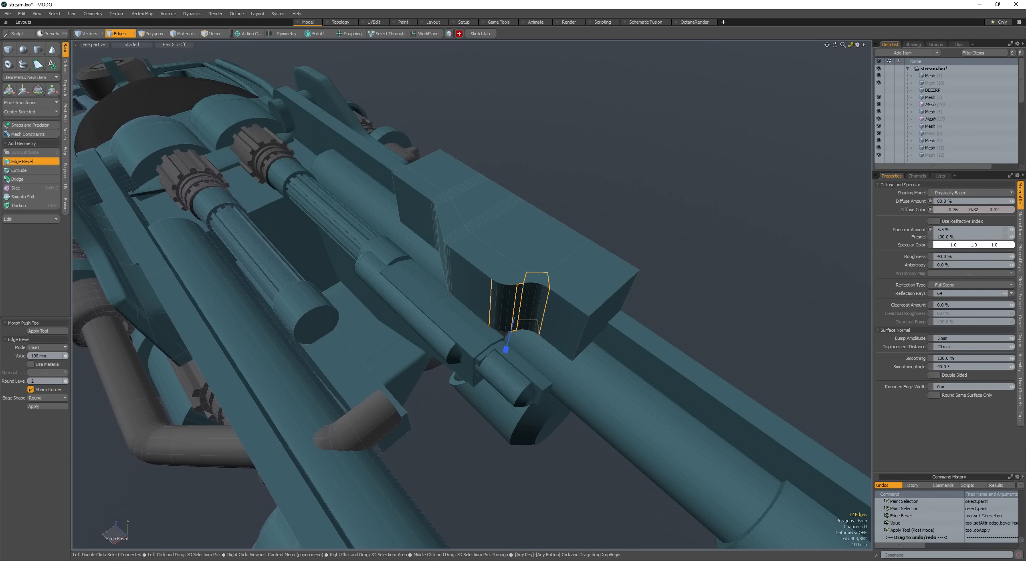
# Step: Select all the coplanar top faces of the stepped helper block
pyautogui.press('space')
pyautogui.press('space')
pyautogui.click(566, 278)
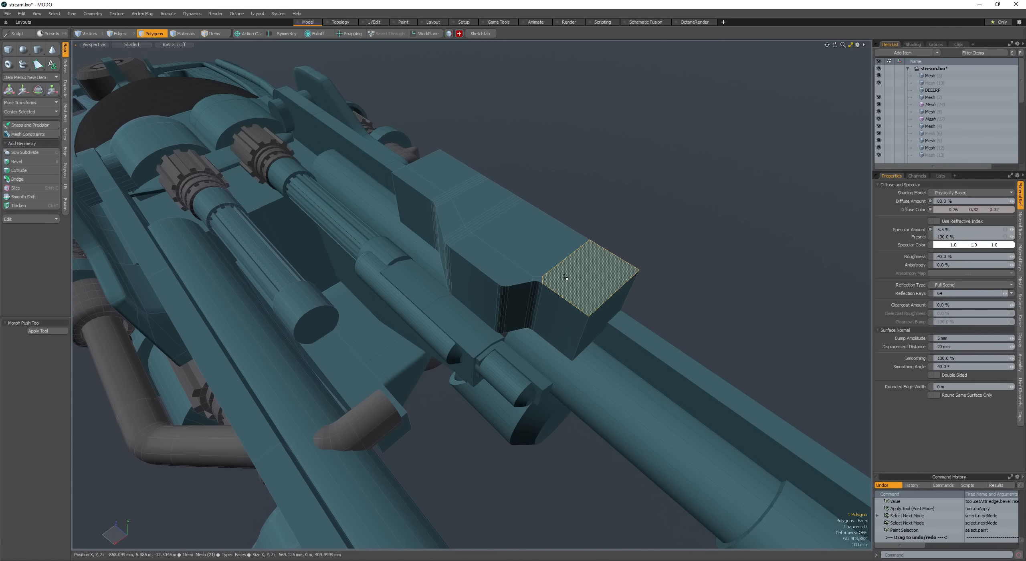
pyautogui.hotkey('shift', 'Up')
pyautogui.keyDown('ctrl'); pyautogui.moveTo(601, 291); pyautogui.dragTo(583, 249); pyautogui.keyUp('ctrl')
pyautogui.keyDown('shift'); pyautogui.click(589, 252); pyautogui.keyUp('shift')
pyautogui.hotkey('shift', 'Up')
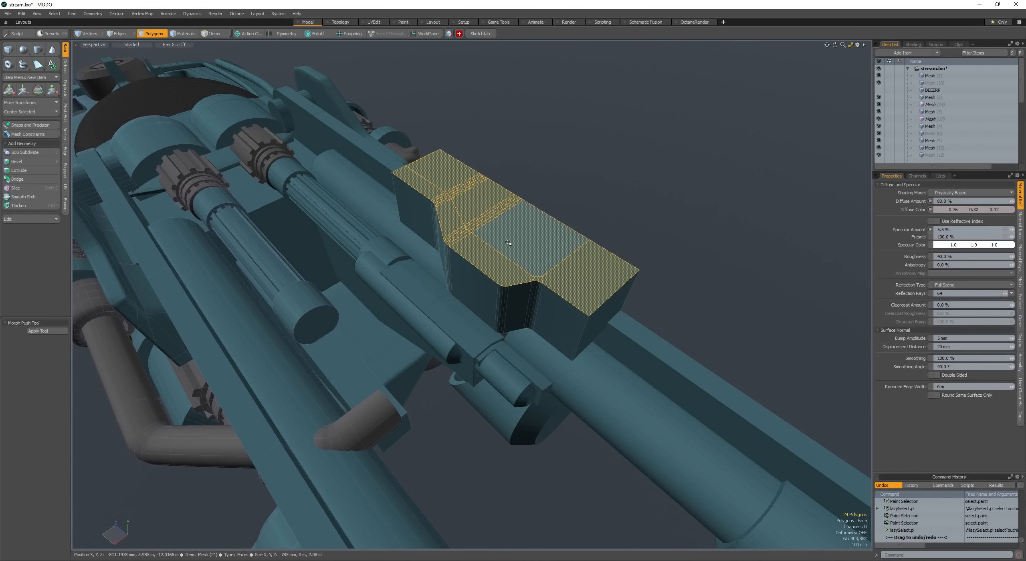
# Step: Reduce the top faces to their stepped side outline and generate a thin pipe along those edges
pyautogui.hotkey('ctrl', '2')
pyautogui.keyDown('ctrl'); pyautogui.click(630, 282); pyautogui.keyUp('ctrl')
pyautogui.keyDown('ctrl'); pyautogui.moveTo(501, 188); pyautogui.dragTo(425, 155); pyautogui.keyUp('ctrl')
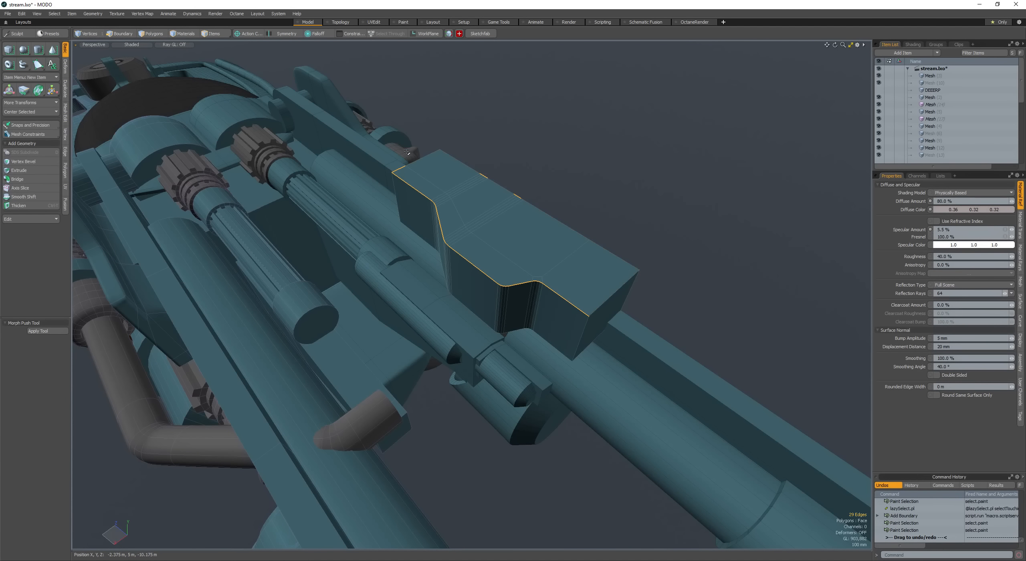
pyautogui.keyDown('ctrl'); pyautogui.click(398, 165); pyautogui.keyUp('ctrl')
pyautogui.keyDown('ctrl'); pyautogui.moveTo(424, 162); pyautogui.dragTo(536, 225, button='right'); pyautogui.keyUp('ctrl')
pyautogui.hotkey('shift', 'p')
pyautogui.keyDown('alt'); pyautogui.moveTo(536, 225); pyautogui.dragTo(473, 206); pyautogui.keyUp('alt')
pyautogui.moveTo(473, 206); pyautogui.dragTo(417, 206)
# Step: Delete the helper block and convert the new bent pipe to a Catmull-Clark subdivision surface
pyautogui.keyDown('alt'); pyautogui.moveTo(538, 301); pyautogui.dragTo(515, 271); pyautogui.keyUp('alt')
pyautogui.press('space')
pyautogui.press('space')
pyautogui.doubleClick(546, 276)
pyautogui.press('Delete')
pyautogui.doubleClick(455, 263)
pyautogui.hotkey('shift', 'Tab')
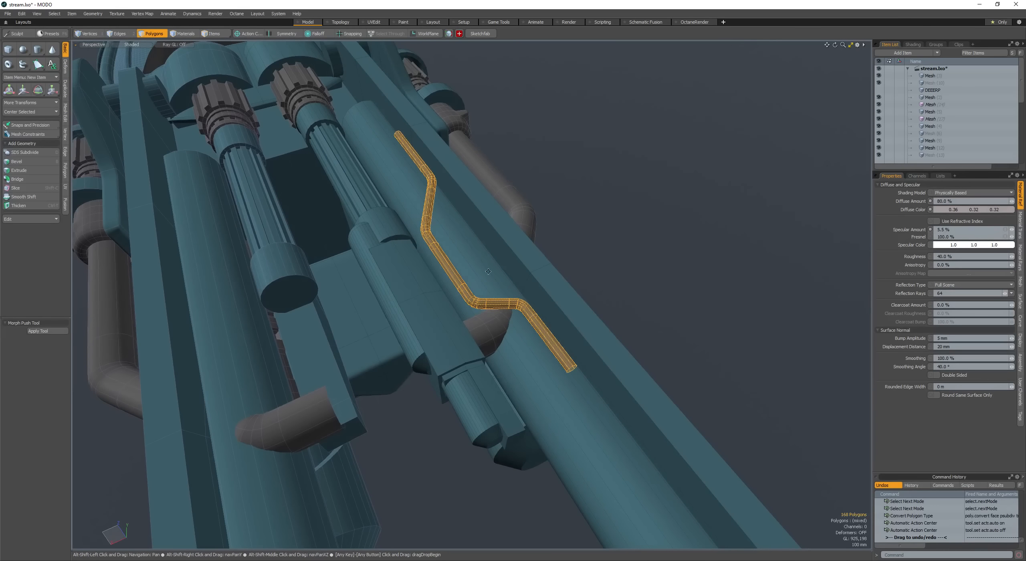
# Step: Try moving and rotating the bent pipe over the ribbed cylinder, and undo the last adjustments
pyautogui.keyDown('alt'); pyautogui.moveTo(453, 291); pyautogui.dragTo(531, 230); pyautogui.keyUp('alt')
pyautogui.press('w')
pyautogui.scroll(-3, 476, 246)
pyautogui.press('space')
pyautogui.press('w')
pyautogui.press('space')
pyautogui.press('e')
pyautogui.press('space')
pyautogui.hotkey('ctrl', 'z')
pyautogui.hotkey('ctrl', 'z')
pyautogui.hotkey('ctrl', 'z')
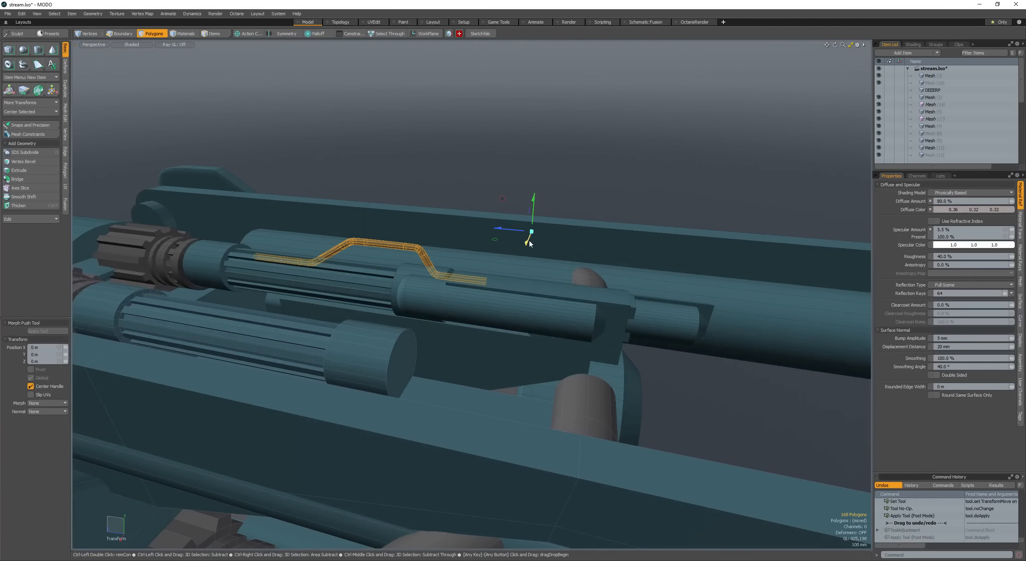
# Step: Move the bent pipe to run over the ribbed cylinder between the rear connector and the front holder
pyautogui.press('w')
pyautogui.keyDown('alt'); pyautogui.moveTo(527, 243); pyautogui.dragTo(640, 297); pyautogui.keyUp('alt')
pyautogui.keyDown('alt'); pyautogui.moveTo(640, 296); pyautogui.dragTo(463, 286); pyautogui.keyUp('alt')
pyautogui.moveTo(463, 287); pyautogui.dragTo(497, 276)
pyautogui.keyDown('alt'); pyautogui.moveTo(497, 276); pyautogui.dragTo(516, 269); pyautogui.keyUp('alt')
pyautogui.press('space')
pyautogui.press('space')
pyautogui.press('space')
pyautogui.press('space')
pyautogui.press('space')
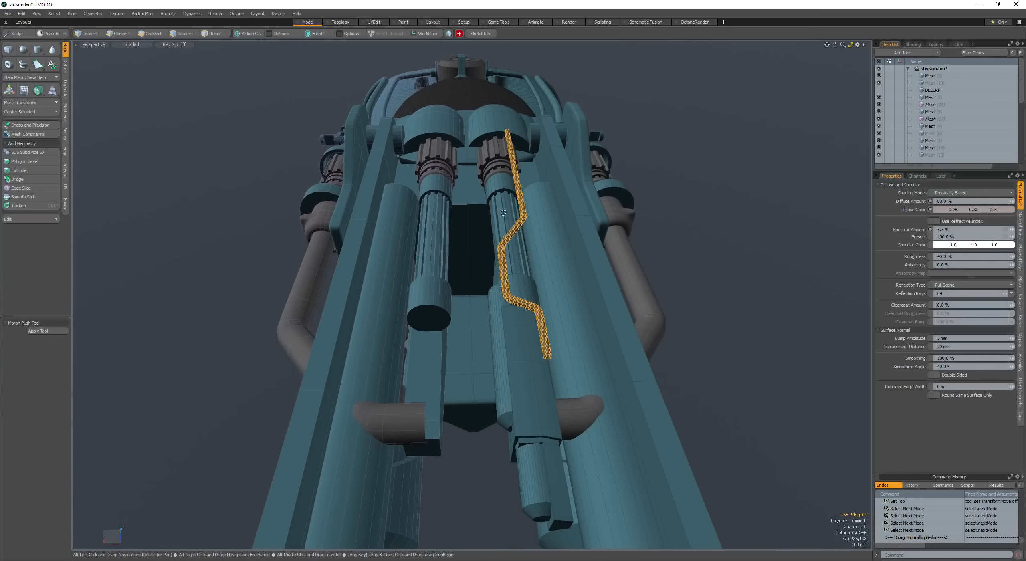
# Step: Rotate the bent pipe and shift it so it follows the side of the ribbed cylinder
pyautogui.keyDown('alt'); pyautogui.moveTo(503, 213); pyautogui.dragTo(501, 237); pyautogui.keyUp('alt')
pyautogui.press('w')
pyautogui.press('e')
pyautogui.keyDown('alt'); pyautogui.moveTo(487, 160); pyautogui.dragTo(537, 277); pyautogui.keyUp('alt')
pyautogui.press('Right')
pyautogui.scroll(3, 533, 270)
pyautogui.press('Right')
pyautogui.press('Right')
pyautogui.press('w')
pyautogui.moveTo(533, 273); pyautogui.dragTo(490, 313)
# Step: Position a second bent pipe between the two ribbed cylinders and extend its rear end by -690 mm in Z toward the rounded housing
pyautogui.keyDown('alt'); pyautogui.moveTo(490, 312); pyautogui.dragTo(558, 233); pyautogui.keyUp('alt')
pyautogui.moveTo(556, 234); pyautogui.dragTo(491, 270)
pyautogui.keyDown('alt'); pyautogui.moveTo(491, 271); pyautogui.dragTo(555, 306); pyautogui.keyUp('alt')
pyautogui.moveTo(555, 305); pyautogui.dragTo(554, 263)
pyautogui.press('space')
pyautogui.hotkey('ctrl', '2')
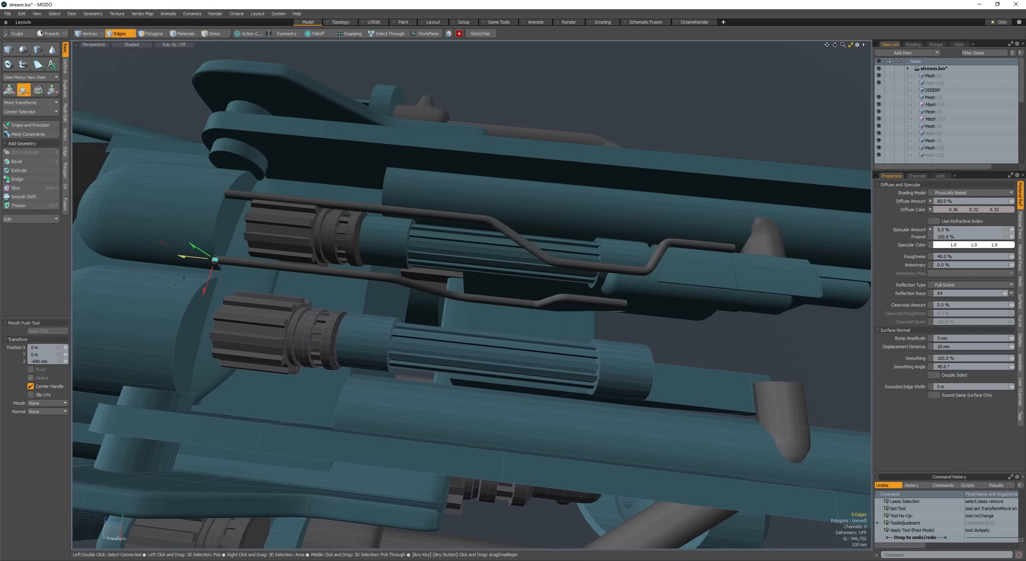
pyautogui.press('space')
pyautogui.press('space')
pyautogui.press('space')
pyautogui.keyDown('alt'); pyautogui.moveTo(349, 272); pyautogui.dragTo(366, 286); pyautogui.keyUp('alt')
pyautogui.press('w')
pyautogui.press('space')
# Step: Duplicate the bent pipe between the ribbed cylinders, thicken the copy with Push, and move it aside
pyautogui.keyDown('alt'); pyautogui.moveTo(433, 276); pyautogui.dragTo(434, 255); pyautogui.keyUp('alt')
pyautogui.doubleClick(472, 227)
pyautogui.scroll(-3, 472, 227)
pyautogui.hotkey('ctrl', 'c')
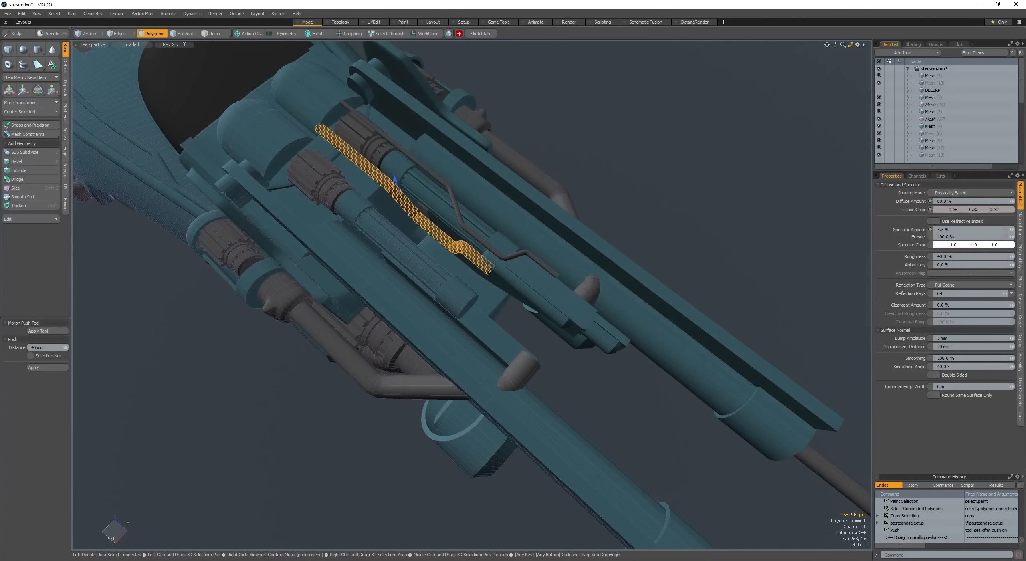
pyautogui.press('space')
pyautogui.press('space')
pyautogui.press('space')
pyautogui.press('space')
pyautogui.moveTo(401, 193); pyautogui.dragTo(473, 225)
# Step: Rotate the thick pipe copy by 90 degrees and place it alongside the thin bent pipes by the barrel rail
pyautogui.press('w')
pyautogui.press('space')
pyautogui.press('e')
pyautogui.click(43, 362)
pyautogui.write('90')
pyautogui.press('Return')
pyautogui.keyDown('alt'); pyautogui.moveTo(457, 261); pyautogui.dragTo(444, 381); pyautogui.keyUp('alt')
pyautogui.press('w')
pyautogui.press('space')
pyautogui.keyDown('alt'); pyautogui.moveTo(462, 325); pyautogui.dragTo(465, 278); pyautogui.keyUp('alt')
pyautogui.press('w')
pyautogui.press('space')
pyautogui.press('w')
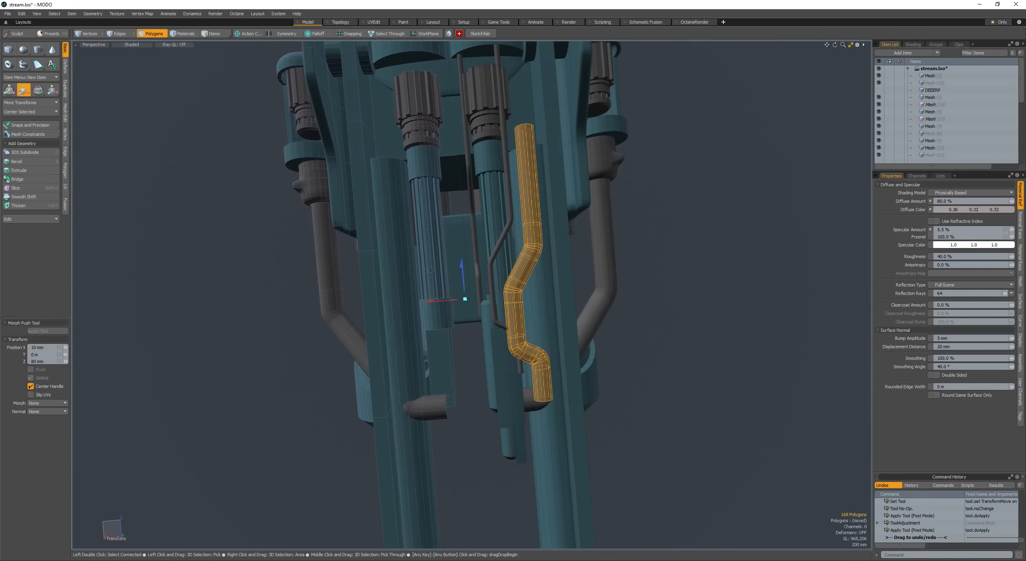
# Step: Select the connected geometry of the thick bent pipe and adjust its position beside the ribbed cylinder
pyautogui.hotkey('shift', 'Down')
pyautogui.keyDown('alt'); pyautogui.moveTo(505, 232); pyautogui.dragTo(621, 202); pyautogui.keyUp('alt')
pyautogui.click(517, 276)
pyautogui.keyDown('shift'); pyautogui.click(536, 230); pyautogui.keyUp('shift')
pyautogui.press(']')
pyautogui.press('w')
pyautogui.click(621, 202)
# Step: Create a short cylinder and shift it -60 mm in X and -240 mm in Z to the thick pipe's front end
pyautogui.click(38, 49)
pyautogui.keyDown('alt'); pyautogui.moveTo(523, 221); pyautogui.dragTo(526, 196); pyautogui.keyUp('alt')
pyautogui.keyDown('ctrl'); pyautogui.moveTo(527, 206); pyautogui.dragTo(530, 357); pyautogui.keyUp('ctrl')
pyautogui.press('space')
pyautogui.press('w')
pyautogui.keyDown('alt'); pyautogui.moveTo(530, 357); pyautogui.dragTo(502, 208); pyautogui.keyUp('alt')
pyautogui.moveTo(501, 208); pyautogui.dragTo(672, 218)
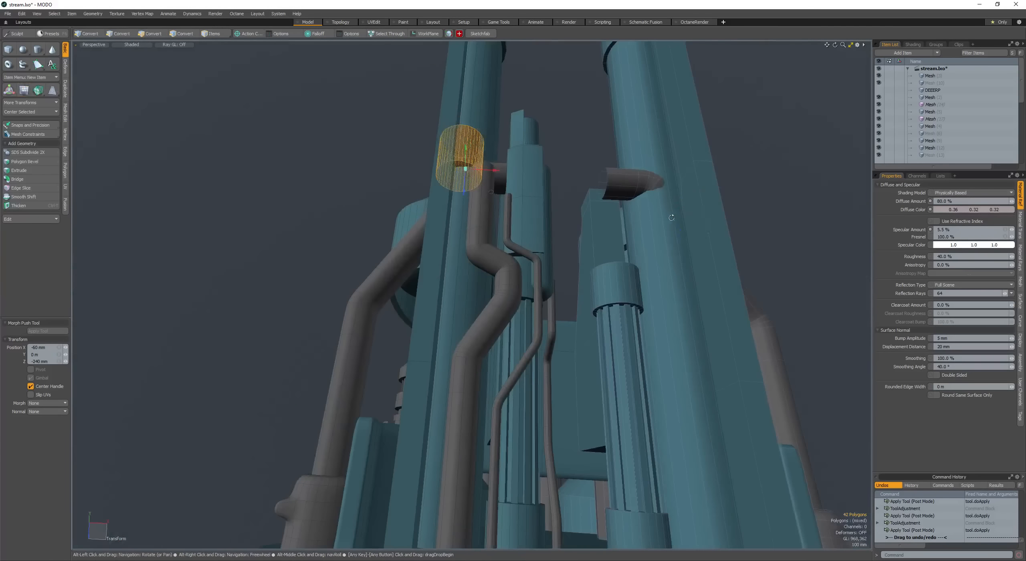
# Step: Fit the short cylinder over the thick pipe's front end and bevel its rim edge
pyautogui.keyDown('alt'); pyautogui.moveTo(586, 199); pyautogui.dragTo(418, 169); pyautogui.keyUp('alt')
pyautogui.moveTo(418, 168); pyautogui.dragTo(461, 271)
pyautogui.press('space')
pyautogui.click(504, 241)
pyautogui.hotkey('ctrl', '2')
pyautogui.press('b')
pyautogui.press('space')
pyautogui.press('space')
# Step: Select the thick bent pipe and fine-tune its position relative to the front cylinder
pyautogui.doubleClick(478, 286)
pyautogui.scroll(5, 478, 286)
pyautogui.press('w')
pyautogui.press('space')
pyautogui.press('space')
pyautogui.press('space')
# Step: Select all parts of the ringed connector with its wire handle at the end of the thick orange hose and copy them
pyautogui.scroll(-8, 461, 277)
pyautogui.keyDown('alt'); pyautogui.moveTo(461, 276); pyautogui.dragTo(553, 284); pyautogui.keyUp('alt')
pyautogui.press('space')
pyautogui.scroll(6, 653, 285)
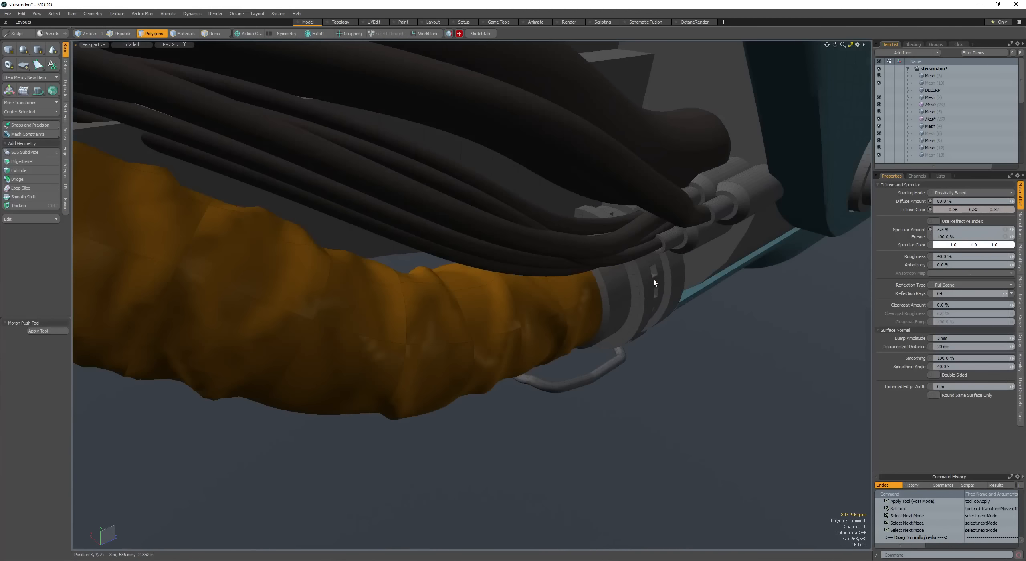
pyautogui.hotkey('shift', 'space')
pyautogui.click(653, 283)
pyautogui.hotkey('shift', 'space')
pyautogui.scroll(-5, 587, 362)
pyautogui.keyDown('alt'); pyautogui.moveTo(587, 362); pyautogui.dragTo(541, 241); pyautogui.keyUp('alt')
pyautogui.click(615, 412)
pyautogui.moveTo(616, 414)
pyautogui.keyDown('alt'); pyautogui.mouseDown()
pyautogui.moveTo(629, 353)
pyautogui.moveTo(537, 341)
pyautogui.moveTo(602, 352)
pyautogui.moveTo(593, 361)
pyautogui.mouseUp(); pyautogui.keyUp('alt')
pyautogui.scroll(5, 630, 353)
pyautogui.keyDown('shift'); pyautogui.moveTo(570, 367); pyautogui.dragTo(523, 439); pyautogui.keyUp('shift')
pyautogui.press(']')
pyautogui.scroll(-6, 542, 402)
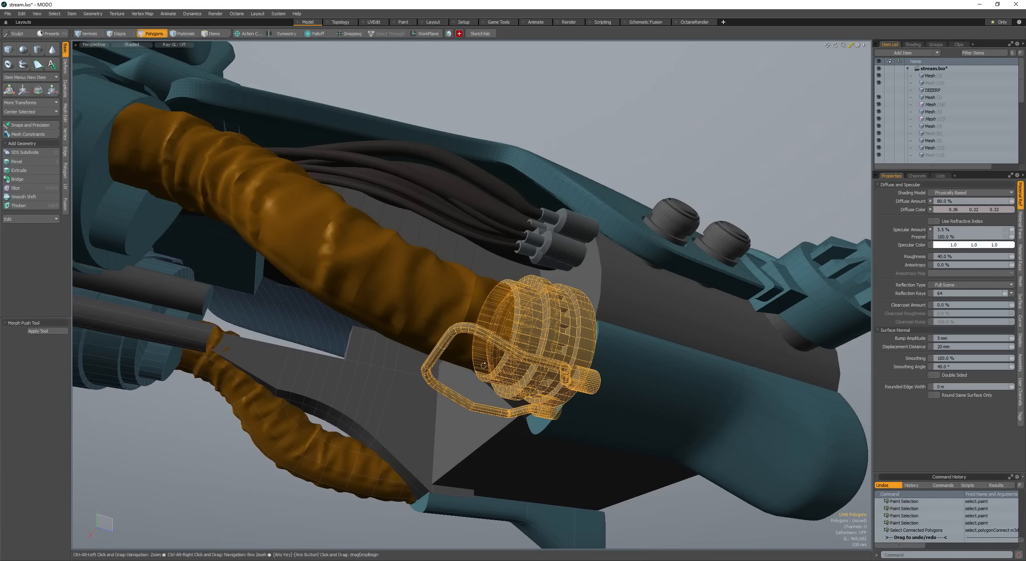
pyautogui.keyDown('alt'); pyautogui.moveTo(483, 366); pyautogui.dragTo(603, 380); pyautogui.keyUp('alt')
pyautogui.scroll(-8, 603, 380)
pyautogui.hotkey('ctrl', 'c')
# Step: Make the mesh item with the bent pipes active and paste the copied hose connector into it
pyautogui.keyDown('alt'); pyautogui.moveTo(438, 250); pyautogui.dragTo(364, 268); pyautogui.keyUp('alt')
pyautogui.press('5')
pyautogui.click(377, 280)
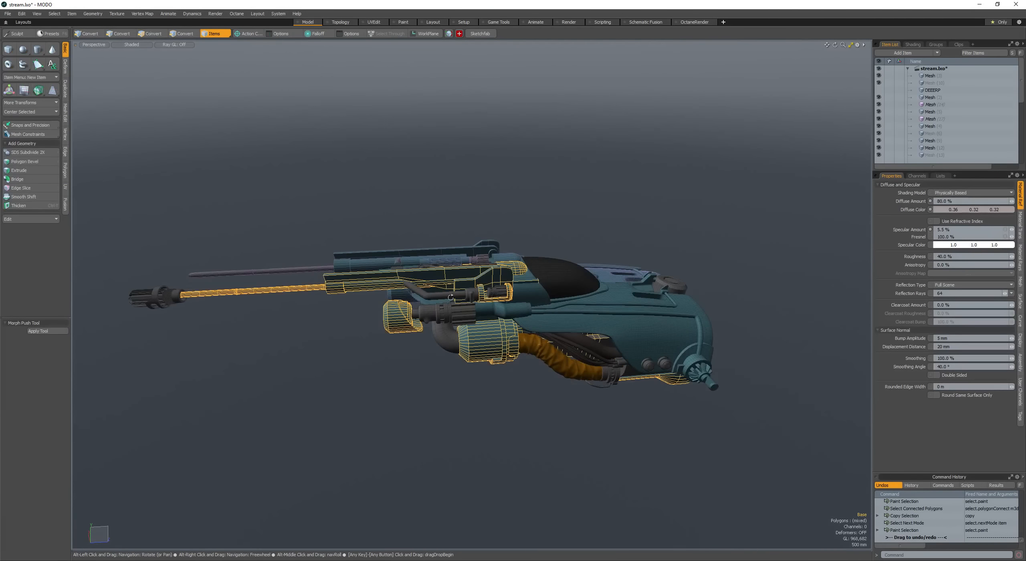
pyautogui.scroll(3, 450, 297)
pyautogui.keyDown('alt'); pyautogui.moveTo(451, 298); pyautogui.dragTo(489, 316); pyautogui.keyUp('alt')
pyautogui.click(491, 296)
pyautogui.press('5')
pyautogui.keyDown('alt'); pyautogui.moveTo(488, 283); pyautogui.dragTo(629, 309); pyautogui.keyUp('alt')
pyautogui.hotkey('ctrl', 'v')
# Step: Move the pasted connector from the hose area toward the bent pipes between the barrel rails
pyautogui.press('space')
pyautogui.press('w')
pyautogui.scroll(3, 521, 297)
pyautogui.keyDown('ctrl'); pyautogui.keyDown('alt'); pyautogui.moveTo(629, 308); pyautogui.dragTo(606, 265); pyautogui.keyUp('alt'); pyautogui.keyUp('ctrl')
pyautogui.keyDown('ctrl'); pyautogui.keyDown('alt'); pyautogui.moveTo(606, 265); pyautogui.dragTo(568, 253); pyautogui.keyUp('alt'); pyautogui.keyUp('ctrl')
pyautogui.press('space')
pyautogui.press('w')
# Step: Scale the pasted connector down to suit the diameter of the thick bent pipe
pyautogui.keyDown('alt'); pyautogui.moveTo(554, 334); pyautogui.dragTo(581, 339); pyautogui.keyUp('alt')
pyautogui.hotkey('shift', 'a')
pyautogui.keyDown('ctrl'); pyautogui.keyDown('alt'); pyautogui.moveTo(581, 338); pyautogui.dragTo(544, 335); pyautogui.keyUp('alt'); pyautogui.keyUp('ctrl')
pyautogui.press('e')
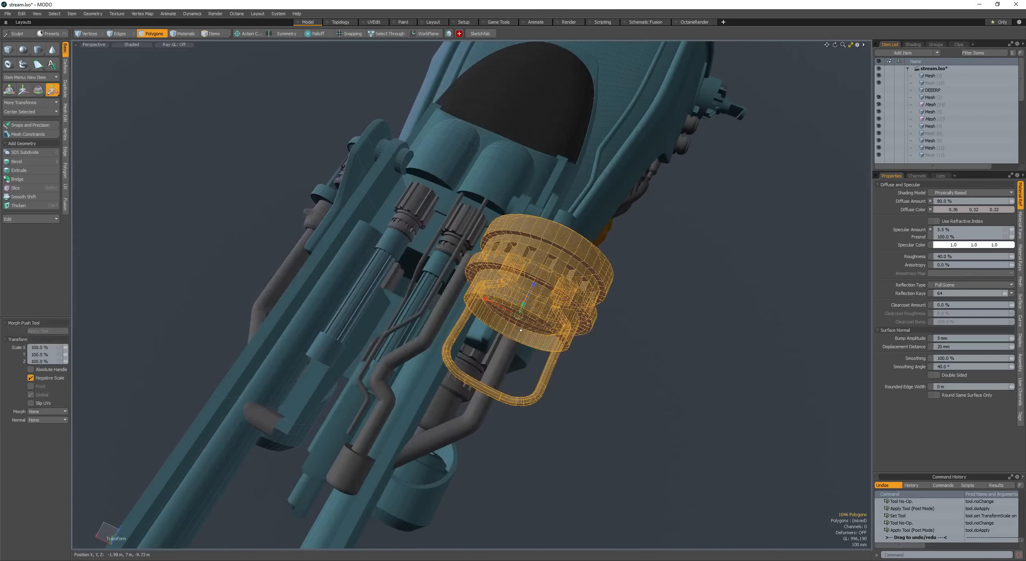
pyautogui.press('space')
pyautogui.press('r')
pyautogui.moveTo(481, 321); pyautogui.dragTo(478, 321)
pyautogui.keyDown('alt'); pyautogui.moveTo(478, 322); pyautogui.dragTo(478, 331); pyautogui.keyUp('alt')
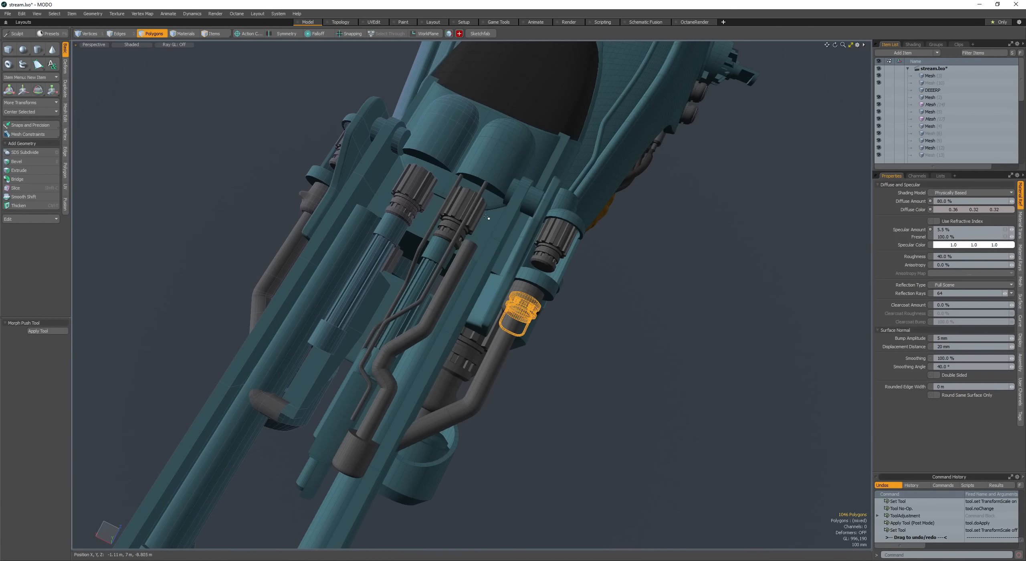
# Step: Move the scaled-down connector onto the rear end of the thick bent pipe
pyautogui.keyDown('ctrl'); pyautogui.keyDown('alt'); pyautogui.moveTo(498, 279); pyautogui.dragTo(473, 281); pyautogui.keyUp('alt'); pyautogui.keyUp('ctrl')
pyautogui.keyDown('alt'); pyautogui.moveTo(473, 280); pyautogui.dragTo(501, 297); pyautogui.keyUp('alt')
pyautogui.press('w')
pyautogui.moveTo(539, 345); pyautogui.dragTo(413, 160)
pyautogui.press('space')
pyautogui.press('w')
pyautogui.press('space')
pyautogui.hotkey('shift', 'a')
pyautogui.press('w')
pyautogui.keyDown('ctrl'); pyautogui.keyDown('alt'); pyautogui.moveTo(498, 277); pyautogui.dragTo(473, 241); pyautogui.keyUp('alt'); pyautogui.keyUp('ctrl')
# Step: Align the connector with the axis of the thick pipe's rear end
pyautogui.press('space')
pyautogui.press('r')
pyautogui.press('space')
pyautogui.press('space')
pyautogui.keyDown('alt'); pyautogui.moveTo(547, 302); pyautogui.dragTo(511, 294); pyautogui.keyUp('alt')
pyautogui.press('w')
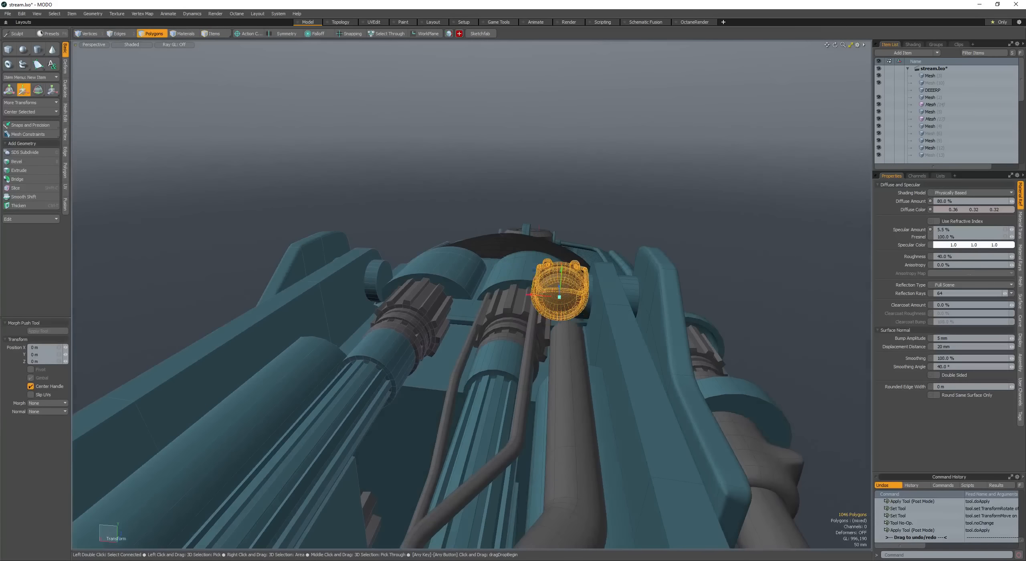
pyautogui.hotkey('shift', 'a')
pyautogui.keyDown('alt'); pyautogui.moveTo(536, 261); pyautogui.dragTo(487, 234); pyautogui.keyUp('alt')
pyautogui.press('space')
pyautogui.press('w')
pyautogui.moveTo(483, 214); pyautogui.dragTo(563, 262)
pyautogui.moveTo(563, 261); pyautogui.dragTo(483, 345)
# Step: Nudge the connector and adjust its scale so it fits around the pipe's rear end
pyautogui.press('space')
pyautogui.press('w')
pyautogui.moveTo(447, 335); pyautogui.dragTo(441, 340)
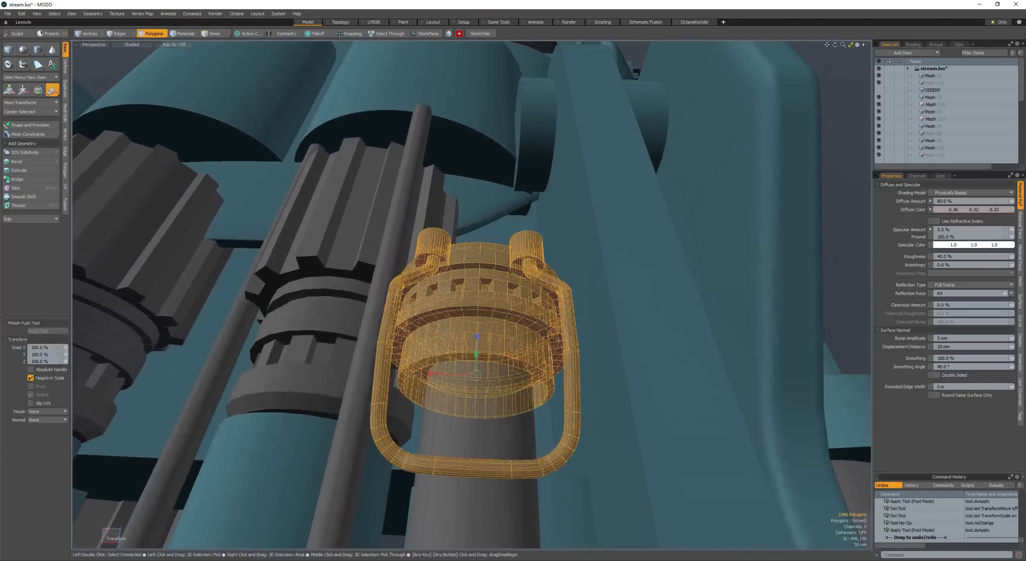
pyautogui.moveTo(477, 374)
pyautogui.mouseDown()
pyautogui.moveTo(461, 373)
pyautogui.moveTo(477, 401)
pyautogui.moveTo(456, 298)
pyautogui.moveTo(531, 340)
pyautogui.moveTo(561, 385)
pyautogui.moveTo(577, 361)
pyautogui.mouseUp()
pyautogui.press('w')
pyautogui.press('space')
pyautogui.press('space')
pyautogui.press('space')
pyautogui.press('space')
# Step: Select the connector's rear cap faces with the ends of its handle mounts and move them along the pipe axis
pyautogui.scroll(-2, 561, 384)
pyautogui.scroll(4, 538, 277)
pyautogui.click(493, 258)
pyautogui.keyDown('shift'); pyautogui.click(527, 238); pyautogui.keyUp('shift')
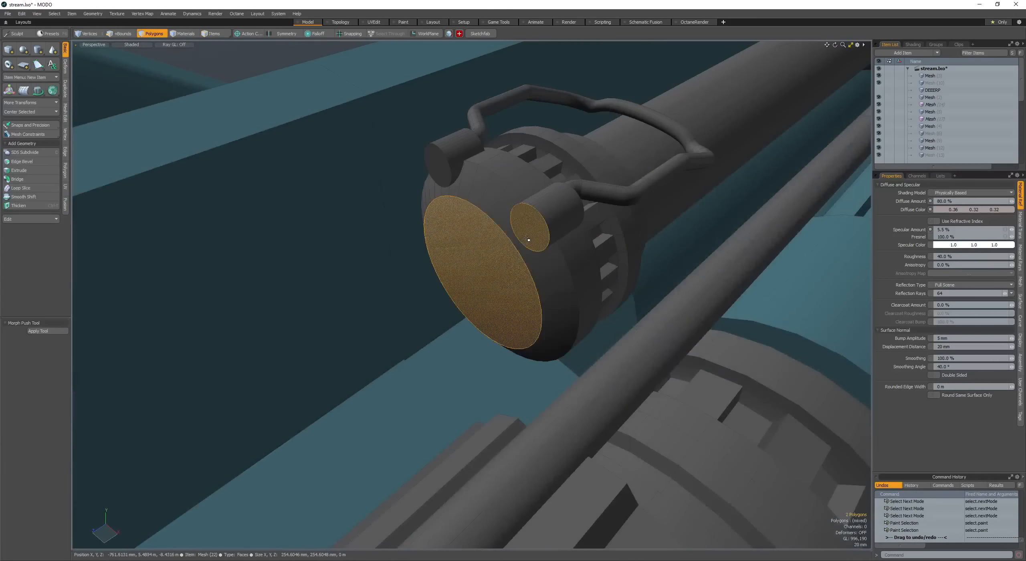
pyautogui.hotkey('shift', 'Up')
pyautogui.hotkey('shift', 'Up')
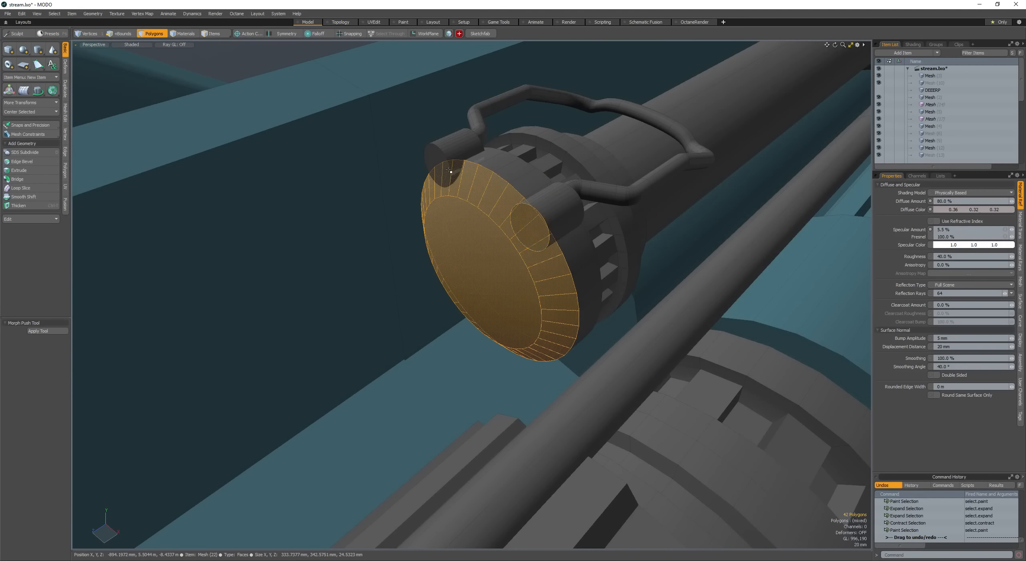
pyautogui.keyDown('ctrl'); pyautogui.keyDown('alt'); pyautogui.moveTo(425, 204); pyautogui.dragTo(385, 209); pyautogui.keyUp('alt'); pyautogui.keyUp('ctrl')
pyautogui.press('w')
pyautogui.keyDown('alt'); pyautogui.moveTo(385, 209); pyautogui.dragTo(513, 228); pyautogui.keyUp('alt')
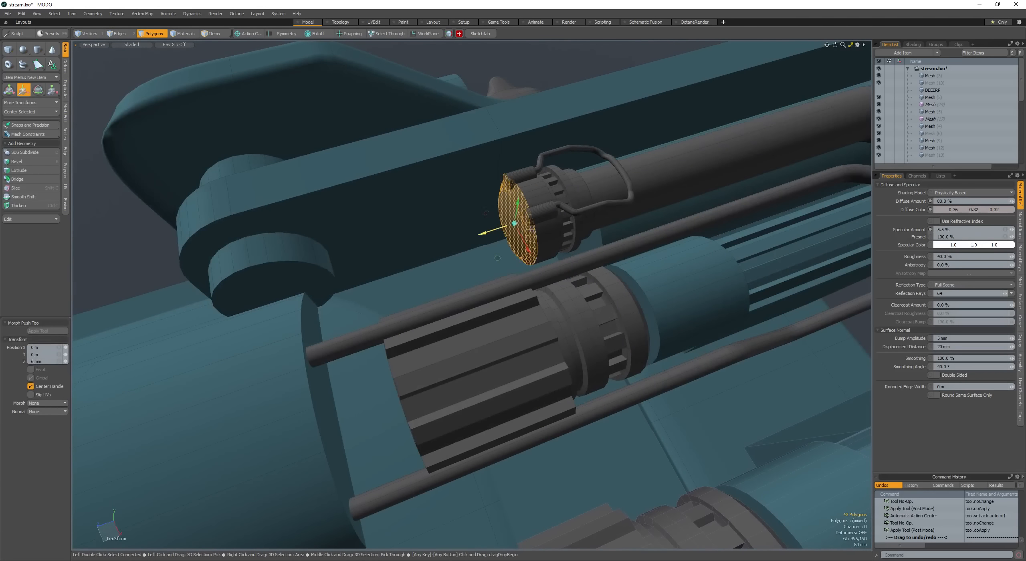
pyautogui.keyDown('alt'); pyautogui.moveTo(388, 268); pyautogui.dragTo(493, 236); pyautogui.keyUp('alt')
pyautogui.press('space')
pyautogui.press('space')
# Step: Save the scene and review the finished pipe and connector from several angles
pyautogui.click(427, 253)
pyautogui.keyDown('ctrl'); pyautogui.keyDown('alt'); pyautogui.moveTo(427, 253); pyautogui.dragTo(385, 280); pyautogui.keyUp('alt'); pyautogui.keyUp('ctrl')
pyautogui.keyDown('alt'); pyautogui.moveTo(384, 280); pyautogui.dragTo(373, 427); pyautogui.keyUp('alt')
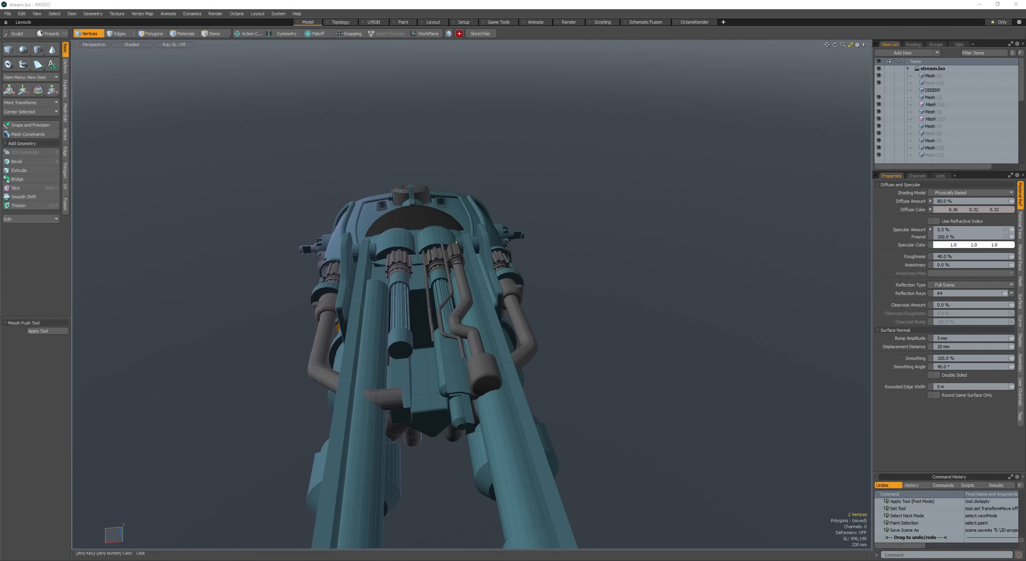
pyautogui.keyDown('alt'); pyautogui.moveTo(558, 110); pyautogui.dragTo(397, 324); pyautogui.keyUp('alt')
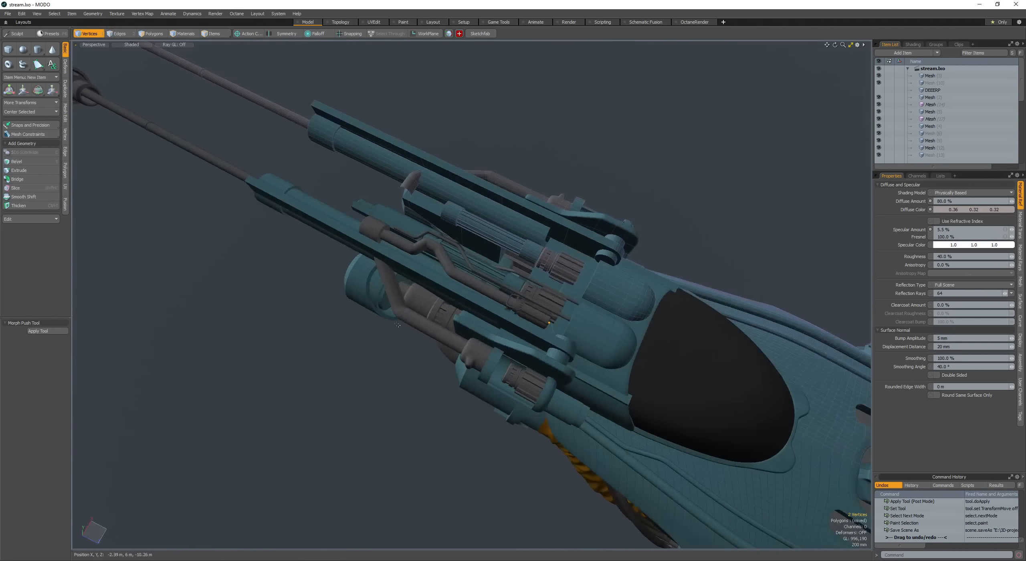
# Step: Duplicate the thick bent pipe with its cylinder and connector onto the opposite ribbed cylinder
pyautogui.press('space')
pyautogui.click(444, 278)
pyautogui.keyDown('alt'); pyautogui.moveTo(444, 277); pyautogui.dragTo(496, 303); pyautogui.keyUp('alt')
pyautogui.press('space')
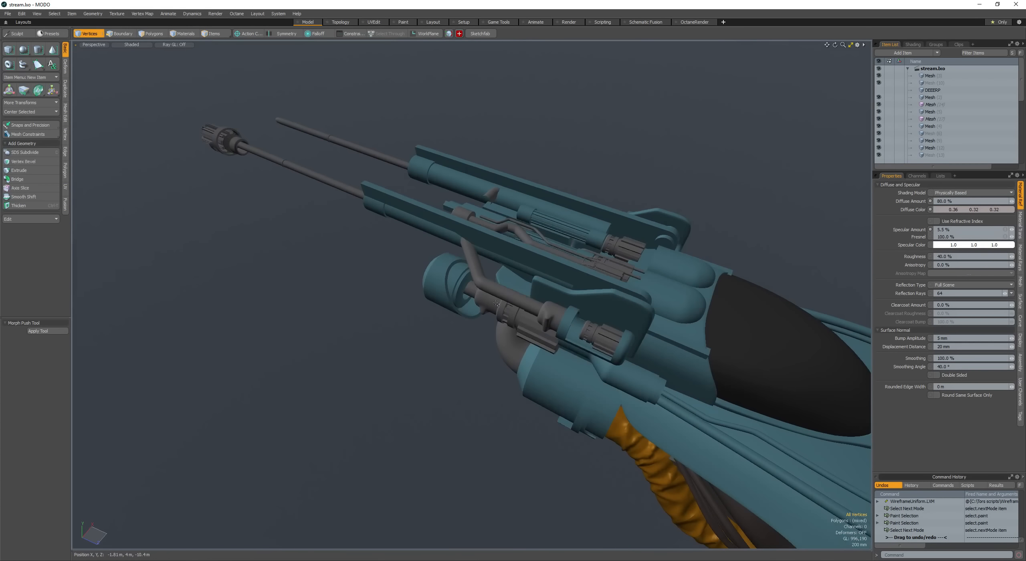
pyautogui.click(508, 279)
pyautogui.press('space')
pyautogui.hotkey('ctrl', 'v')
# Step: Select the small connector at the end of the cable bundle beside the orange hose and copy it
pyautogui.click(437, 333)
pyautogui.keyDown('alt'); pyautogui.moveTo(437, 332); pyautogui.dragTo(501, 256); pyautogui.keyUp('alt')
pyautogui.keyDown('alt'); pyautogui.moveTo(501, 257); pyautogui.dragTo(561, 353); pyautogui.keyUp('alt')
pyautogui.press('space')
pyautogui.press('space')
pyautogui.keyDown('alt'); pyautogui.moveTo(561, 353); pyautogui.dragTo(522, 243); pyautogui.keyUp('alt')
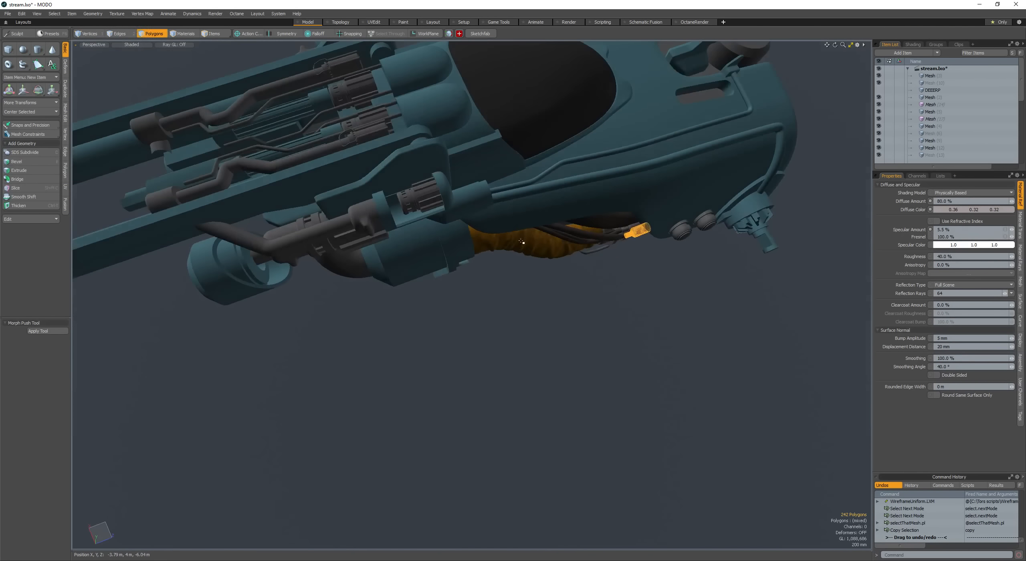
# Step: Paste the copied connector into the bent pipes' mesh and move it to the canopy-side end of the ribbed cylinders
pyautogui.hotkey('shift', 'space')
pyautogui.click(369, 112)
pyautogui.hotkey('shift', 'space')
pyautogui.hotkey('shift', 'space')
pyautogui.click(380, 120)
pyautogui.hotkey('shift', 'space')
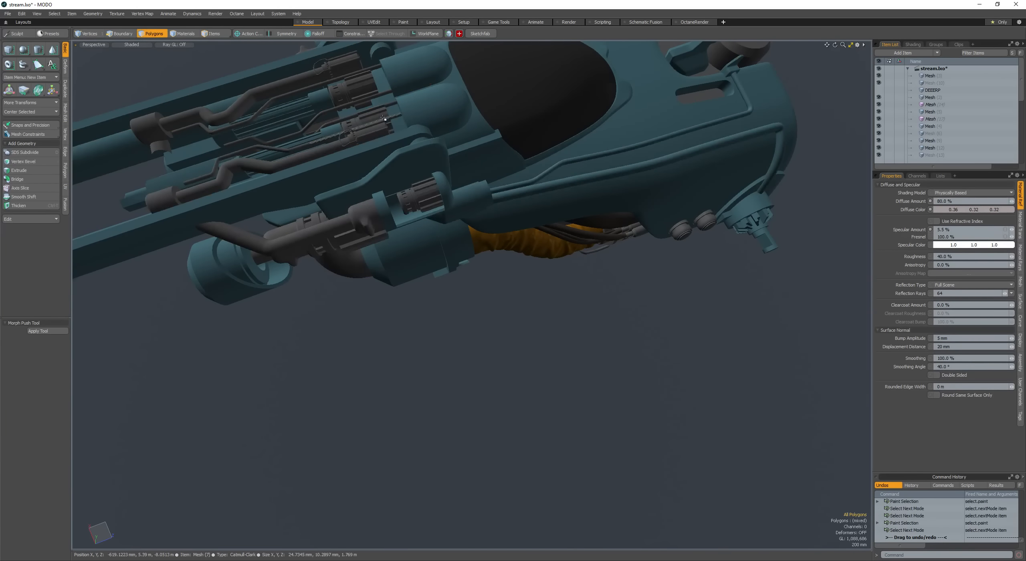
pyautogui.hotkey('shift', 'a')
pyautogui.keyDown('alt'); pyautogui.moveTo(394, 160); pyautogui.dragTo(497, 148); pyautogui.keyUp('alt')
pyautogui.press('w')
pyautogui.moveTo(499, 161); pyautogui.dragTo(698, 233)
pyautogui.moveTo(716, 240); pyautogui.dragTo(707, 250)
pyautogui.moveTo(707, 250)
pyautogui.keyDown('alt'); pyautogui.mouseDown()
pyautogui.moveTo(734, 261)
pyautogui.moveTo(698, 254)
pyautogui.mouseUp(); pyautogui.keyUp('alt')
pyautogui.keyDown('alt'); pyautogui.moveTo(698, 258); pyautogui.dragTo(640, 285); pyautogui.keyUp('alt')
# Step: Scale the pasted connector and fit it onto the inner end of the thin pipe beside the ribbed cylinder
pyautogui.press('r')
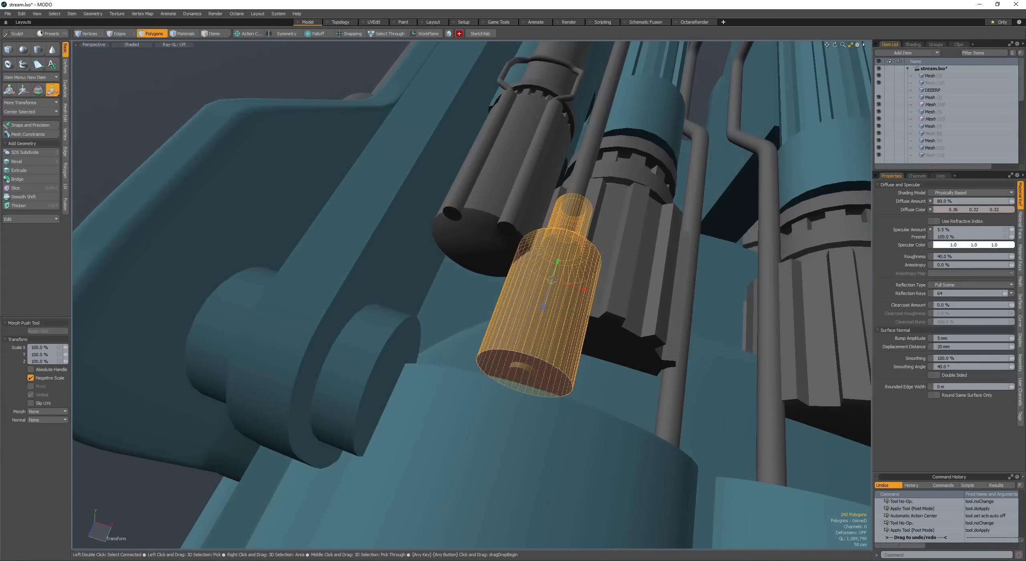
pyautogui.keyDown('alt'); pyautogui.moveTo(553, 280); pyautogui.dragTo(588, 304); pyautogui.keyUp('alt')
pyautogui.press('w')
pyautogui.keyDown('alt'); pyautogui.moveTo(352, 233); pyautogui.dragTo(321, 319); pyautogui.keyUp('alt')
pyautogui.press('space')
pyautogui.press('space')
pyautogui.press('space')
pyautogui.press('space')
# Step: Duplicate the connector and move the copy to the far end of the thin bent pipe near the thick pipe's end cylinder
pyautogui.hotkey('ctrl', 'c')
pyautogui.press('w')
pyautogui.hotkey('shift', 'a')
pyautogui.keyDown('alt'); pyautogui.moveTo(447, 266); pyautogui.dragTo(521, 240); pyautogui.keyUp('alt')
pyautogui.press('space')
pyautogui.press('space')
pyautogui.keyDown('alt'); pyautogui.moveTo(521, 241); pyautogui.dragTo(484, 263); pyautogui.keyUp('alt')
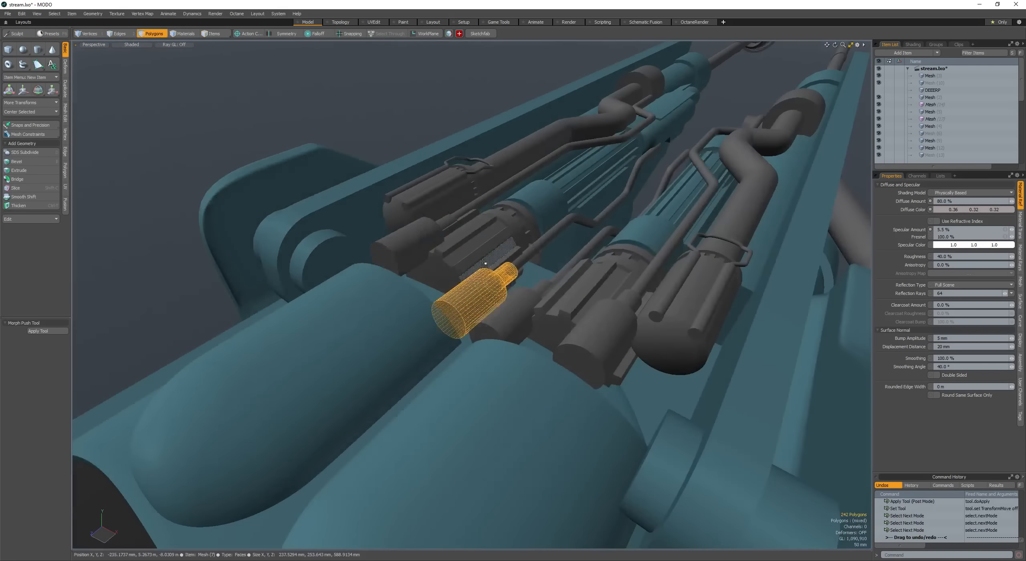
pyautogui.keyDown('alt'); pyautogui.moveTo(423, 242); pyautogui.dragTo(353, 273); pyautogui.keyUp('alt')
pyautogui.keyDown('alt'); pyautogui.moveTo(425, 280); pyautogui.dragTo(456, 301); pyautogui.keyUp('alt')
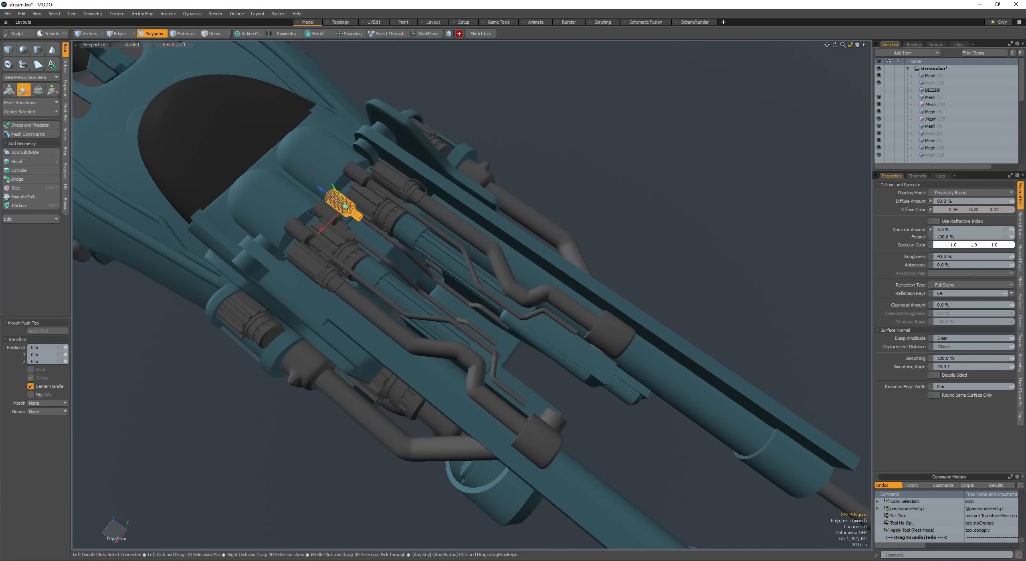
pyautogui.keyDown('alt'); pyautogui.moveTo(427, 264); pyautogui.dragTo(423, 270); pyautogui.keyUp('alt')
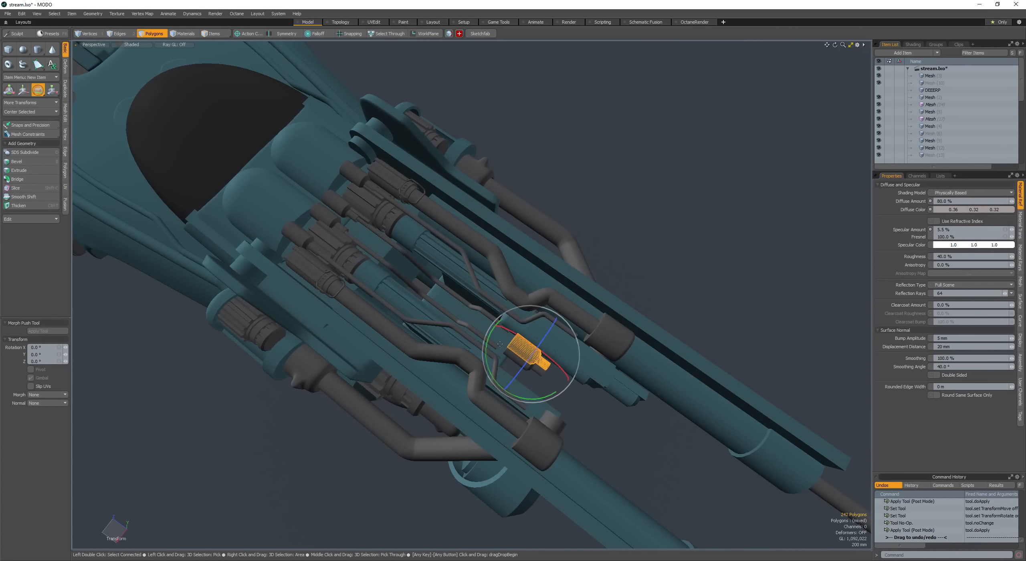
# Step: Rotate the connector copy so its neck faces the thin bent pipe and align it with the pipe's end
pyautogui.keyDown('alt'); pyautogui.moveTo(499, 344); pyautogui.dragTo(561, 297); pyautogui.keyUp('alt')
pyautogui.keyDown('alt'); pyautogui.moveTo(513, 305); pyautogui.dragTo(622, 384); pyautogui.keyUp('alt')
pyautogui.press('q')
pyautogui.press('w')
pyautogui.keyDown('alt'); pyautogui.moveTo(601, 341); pyautogui.dragTo(685, 265); pyautogui.keyUp('alt')
pyautogui.moveTo(557, 210); pyautogui.dragTo(558, 202)
pyautogui.keyDown('alt'); pyautogui.moveTo(558, 202); pyautogui.dragTo(473, 287); pyautogui.keyUp('alt')
pyautogui.keyDown('alt'); pyautogui.moveTo(473, 287); pyautogui.dragTo(593, 414); pyautogui.keyUp('alt')
# Step: Move the connector's flat end face along its axis and bevel its rim into a rounded edge
pyautogui.press('q')
pyautogui.click(572, 364)
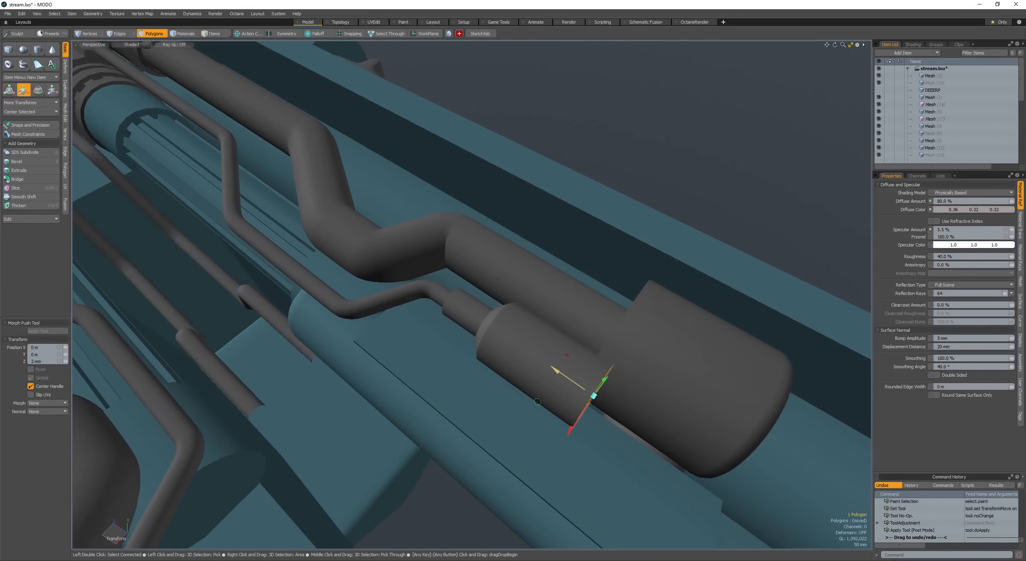
pyautogui.keyDown('alt'); pyautogui.moveTo(570, 377); pyautogui.dragTo(415, 317); pyautogui.keyUp('alt')
pyautogui.press('q')
pyautogui.hotkey('ctrl', '2')
pyautogui.press('b')
# Step: Copy the rounded connector and place the duplicate on the end of the neighbouring thin pipe
pyautogui.press('space')
pyautogui.press('space')
pyautogui.doubleClick(509, 352)
pyautogui.press('space')
pyautogui.press('space')
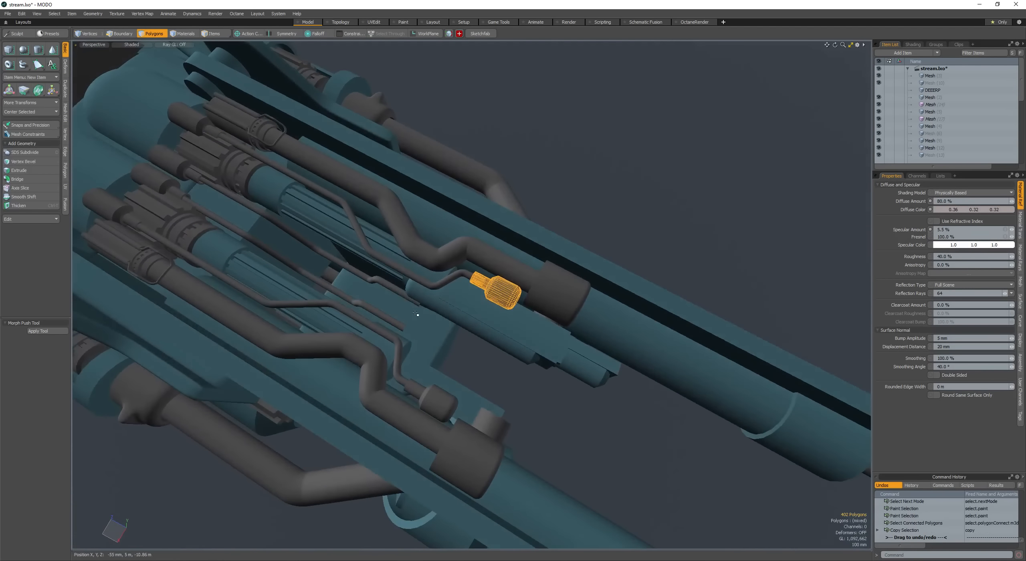
pyautogui.press('w')
pyautogui.scroll(3, 416, 314)
pyautogui.keyDown('alt'); pyautogui.moveTo(354, 313); pyautogui.dragTo(432, 322); pyautogui.keyUp('alt')
pyautogui.scroll(3, 433, 323)
pyautogui.press('q')
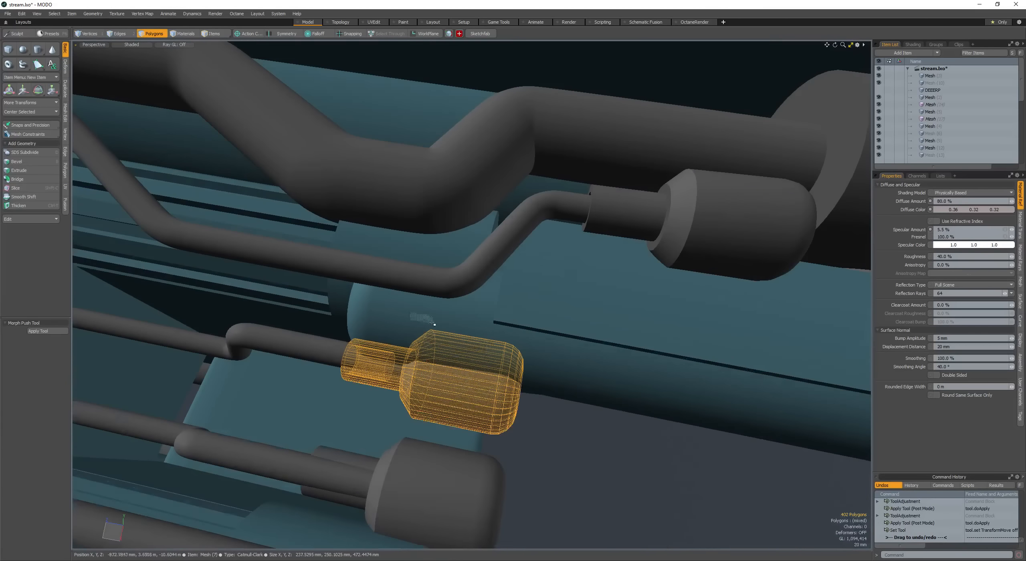
# Step: Assign the hull's teal material to the duplicated connector
pyautogui.press('space')
pyautogui.keyDown('shift'); pyautogui.click(595, 307); pyautogui.keyUp('shift')
pyautogui.press('space')
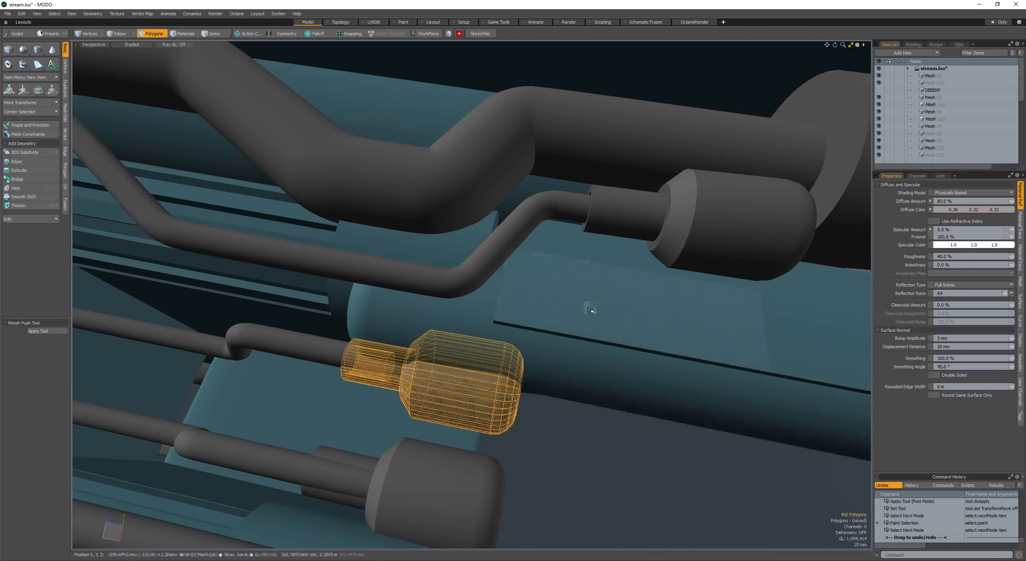
pyautogui.hotkey('shift', 'm')
# Step: Select the duplicated connector's parts and reposition them along the thin pipe
pyautogui.scroll(3, 403, 398)
pyautogui.moveTo(403, 397)
pyautogui.keyDown('alt'); pyautogui.mouseDown()
pyautogui.moveTo(385, 400)
pyautogui.moveTo(414, 391)
pyautogui.moveTo(457, 399)
pyautogui.moveTo(544, 338)
pyautogui.moveTo(434, 302)
pyautogui.moveTo(518, 313)
pyautogui.mouseUp(); pyautogui.keyUp('alt')
pyautogui.press('space')
pyautogui.press('space')
pyautogui.click(460, 400)
pyautogui.doubleClick(460, 400)
pyautogui.click(460, 400)
pyautogui.doubleClick(544, 338)
pyautogui.press('e')
pyautogui.press('e')
pyautogui.press('w')
pyautogui.moveTo(517, 313); pyautogui.dragTo(371, 408)
pyautogui.press('space')
pyautogui.press('space')
pyautogui.scroll(-5, 518, 317)
# Step: Lengthen the teal connector by moving its neck and tapered faces 143 mm along Z
pyautogui.press('space')
pyautogui.press('space')
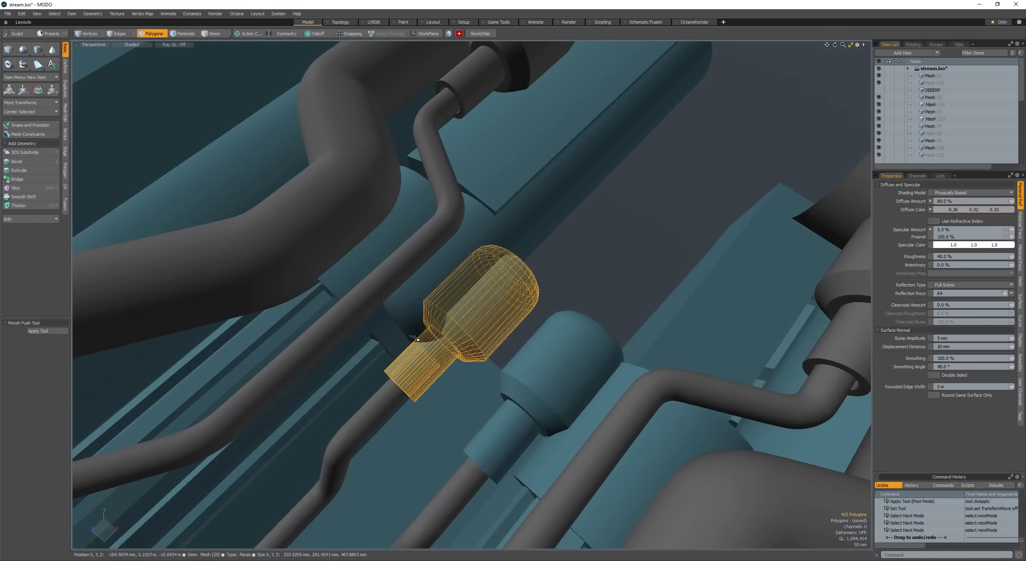
pyautogui.press('w')
pyautogui.press('space')
pyautogui.hotkey('shift', 'Down')
pyautogui.keyDown('alt'); pyautogui.moveTo(537, 330); pyautogui.dragTo(487, 310); pyautogui.keyUp('alt')
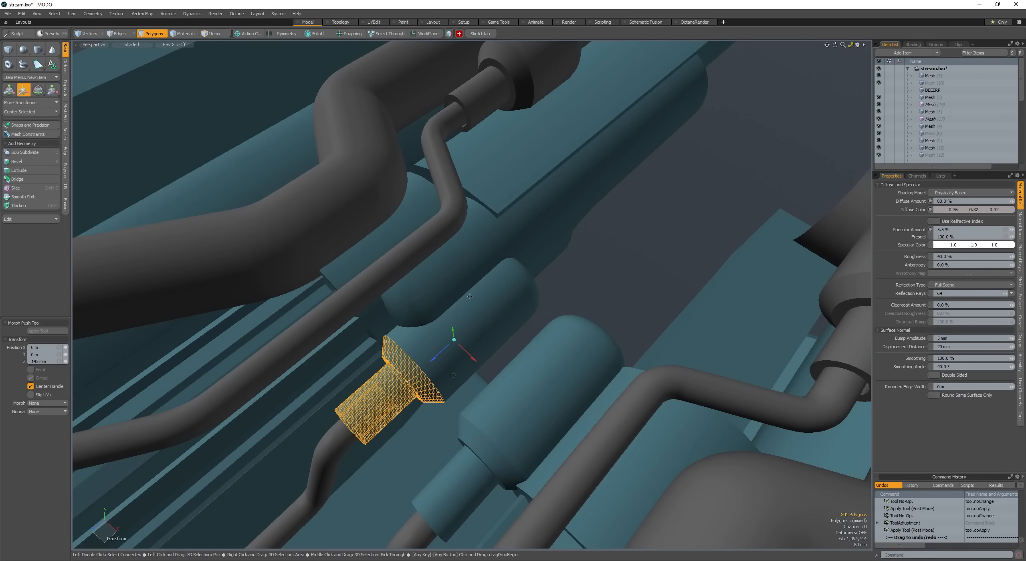
# Step: Examine the pipes and the block with capsules below the thick pipe's end cylinder, checking which mesh the capsule belongs to
pyautogui.keyDown('alt'); pyautogui.moveTo(507, 276); pyautogui.dragTo(537, 281); pyautogui.keyUp('alt')
pyautogui.keyDown('ctrl'); pyautogui.keyDown('alt'); pyautogui.moveTo(537, 281); pyautogui.dragTo(501, 282); pyautogui.keyUp('alt'); pyautogui.keyUp('ctrl')
pyautogui.keyDown('alt'); pyautogui.moveTo(501, 283); pyautogui.dragTo(469, 291); pyautogui.keyUp('alt')
pyautogui.keyDown('ctrl'); pyautogui.keyDown('alt'); pyautogui.moveTo(468, 292); pyautogui.dragTo(435, 292); pyautogui.keyUp('alt'); pyautogui.keyUp('ctrl')
pyautogui.keyDown('alt'); pyautogui.moveTo(435, 292); pyautogui.dragTo(521, 301); pyautogui.keyUp('alt')
pyautogui.click(617, 299)
pyautogui.doubleClick(617, 299)
pyautogui.keyDown('ctrl'); pyautogui.keyDown('alt'); pyautogui.moveTo(617, 299); pyautogui.dragTo(401, 264); pyautogui.keyUp('alt'); pyautogui.keyUp('ctrl')
pyautogui.click(408, 284)
pyautogui.keyDown('ctrl'); pyautogui.keyDown('alt'); pyautogui.moveTo(401, 265); pyautogui.dragTo(511, 281); pyautogui.keyUp('alt'); pyautogui.keyUp('ctrl')
pyautogui.keyDown('alt'); pyautogui.keyDown('shift'); pyautogui.moveTo(511, 281); pyautogui.dragTo(514, 344); pyautogui.keyUp('shift'); pyautogui.keyUp('alt')
pyautogui.keyDown('alt'); pyautogui.moveTo(478, 379); pyautogui.dragTo(590, 409); pyautogui.keyUp('alt')
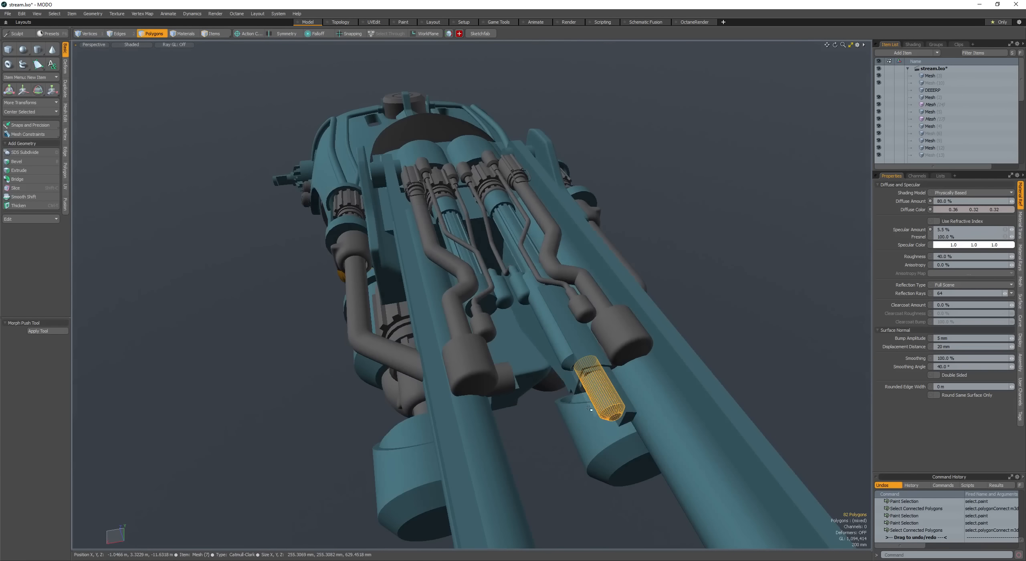
pyautogui.scroll(3, 588, 368)
pyautogui.press('space')
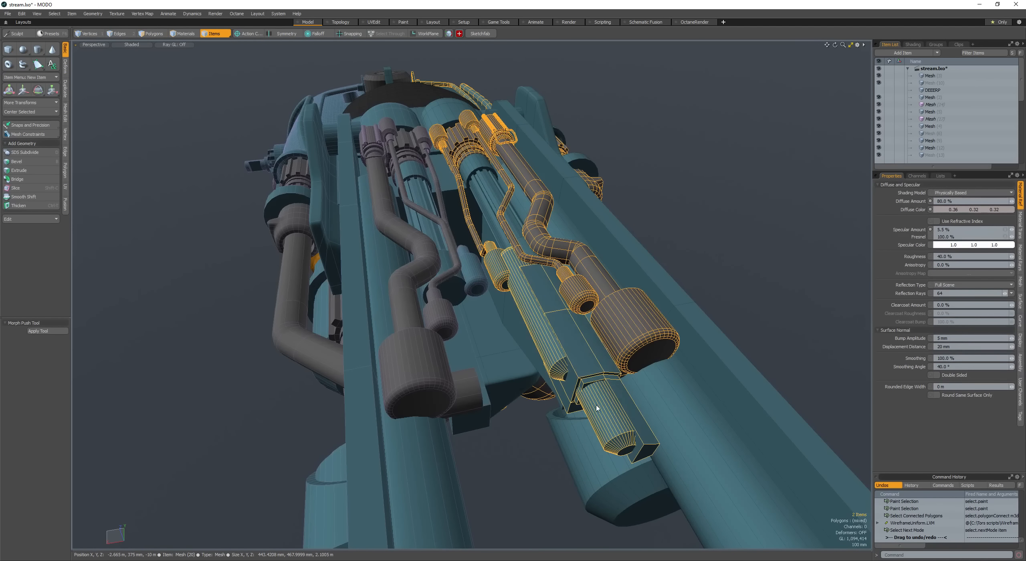
pyautogui.scroll(-2, 621, 420)
pyautogui.press('space')
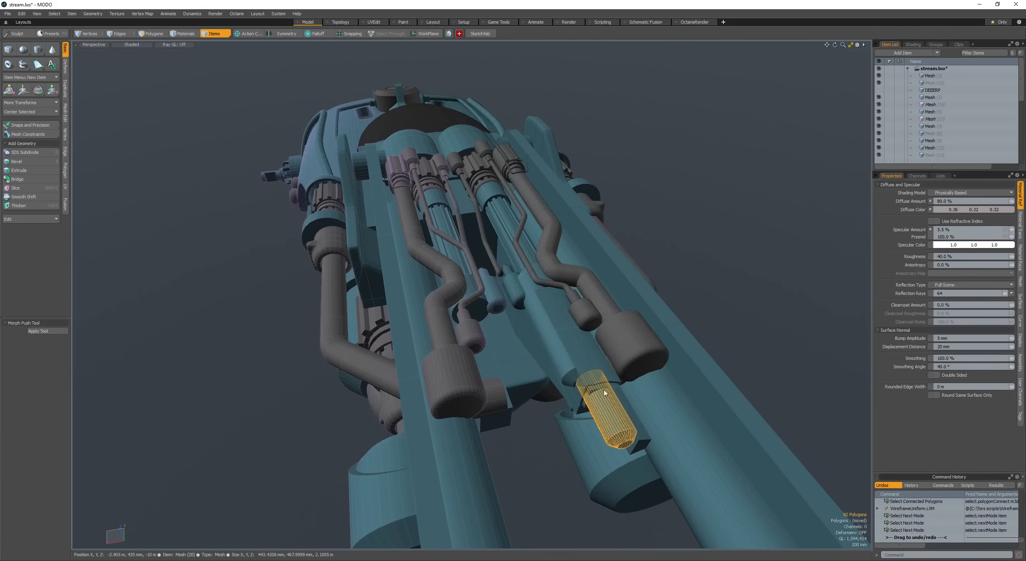
pyautogui.click(601, 385)
pyautogui.scroll(-2, 600, 384)
pyautogui.keyDown('alt'); pyautogui.moveTo(600, 384); pyautogui.dragTo(535, 421); pyautogui.keyUp('alt')
# Step: Cut the block with its capsules from its one-sided mesh and paste it into the mirrored pipe mesh
pyautogui.press('space')
pyautogui.hotkey('ctrl', 'x')
pyautogui.press('space')
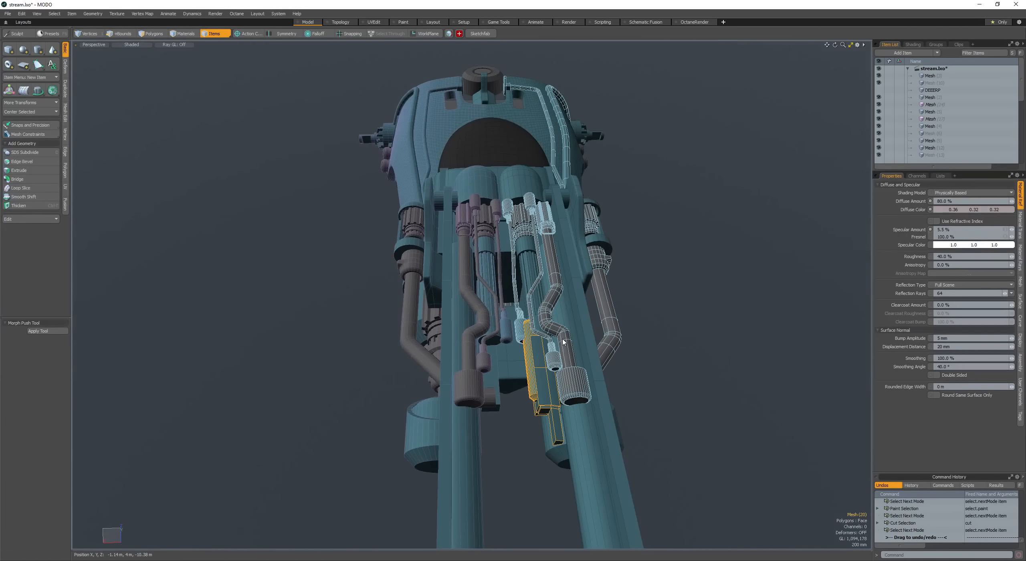
pyautogui.press('space')
pyautogui.click(571, 388)
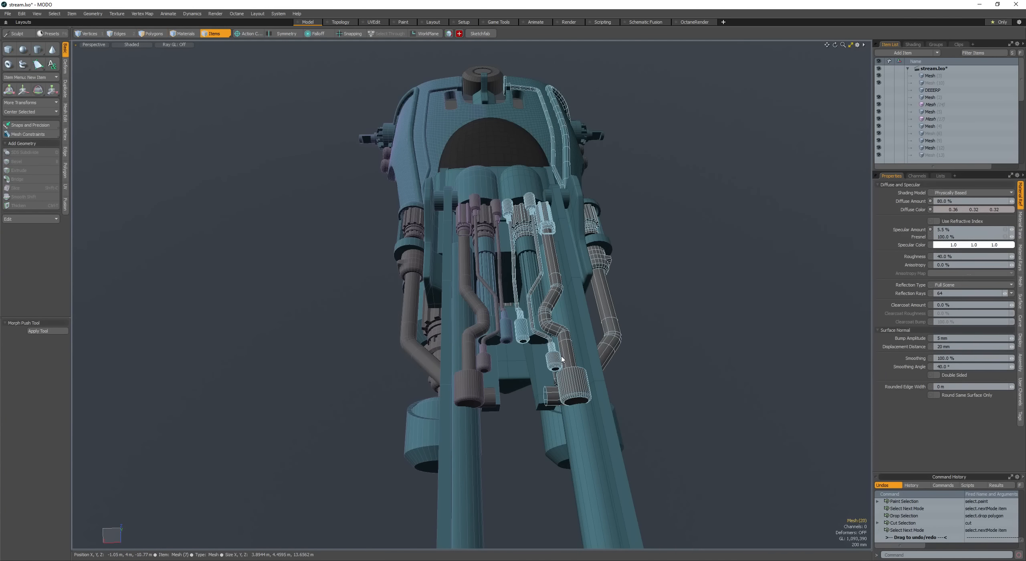
pyautogui.press('space')
pyautogui.hotkey('ctrl', 'v')
pyautogui.click(630, 400)
pyautogui.keyDown('alt'); pyautogui.moveTo(629, 400); pyautogui.dragTo(585, 292); pyautogui.keyUp('alt')
pyautogui.scroll(-3, 479, 448)
pyautogui.scroll(3, 436, 351)
# Step: Pick the Base mesh and draw a box about 4.54 m wide and 520 mm high across the rear nozzles
pyautogui.press('space')
pyautogui.click(459, 348)
pyautogui.press('space')
pyautogui.press('F1')
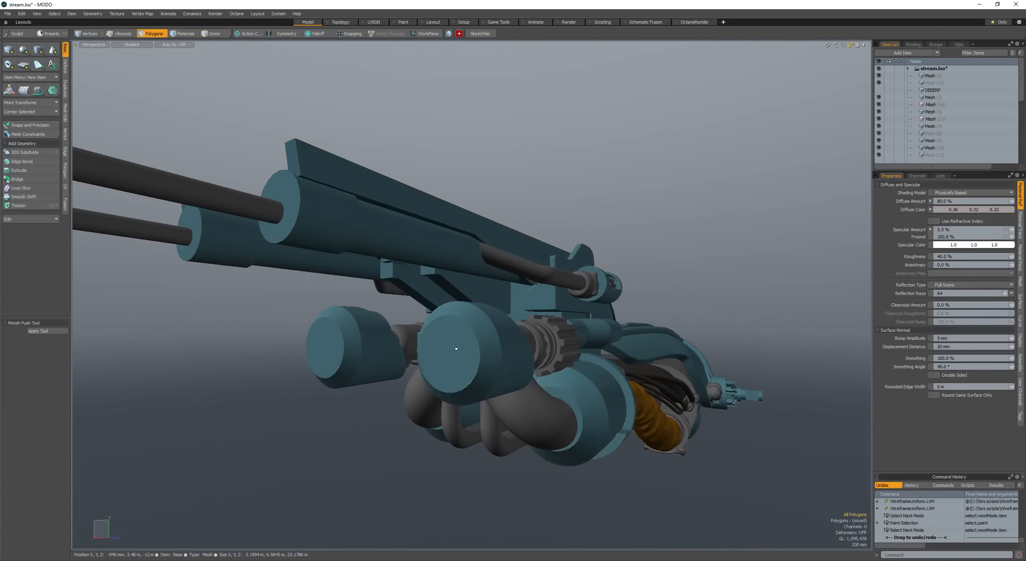
pyautogui.moveTo(455, 348)
pyautogui.keyDown('alt'); pyautogui.mouseDown()
pyautogui.moveTo(405, 371)
pyautogui.moveTo(513, 346)
pyautogui.moveTo(302, 356)
pyautogui.mouseUp(); pyautogui.keyUp('alt')
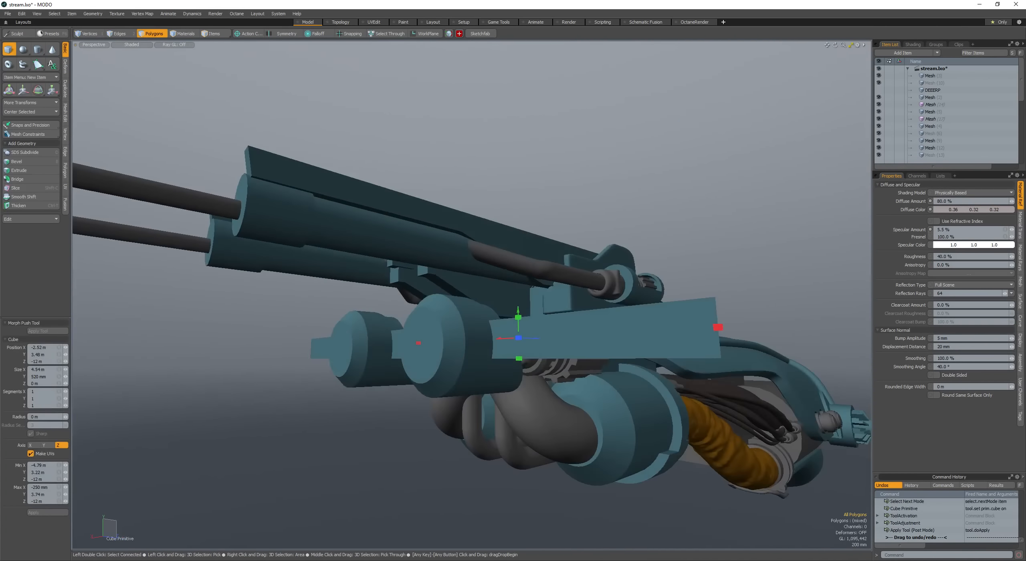
pyautogui.press('space')
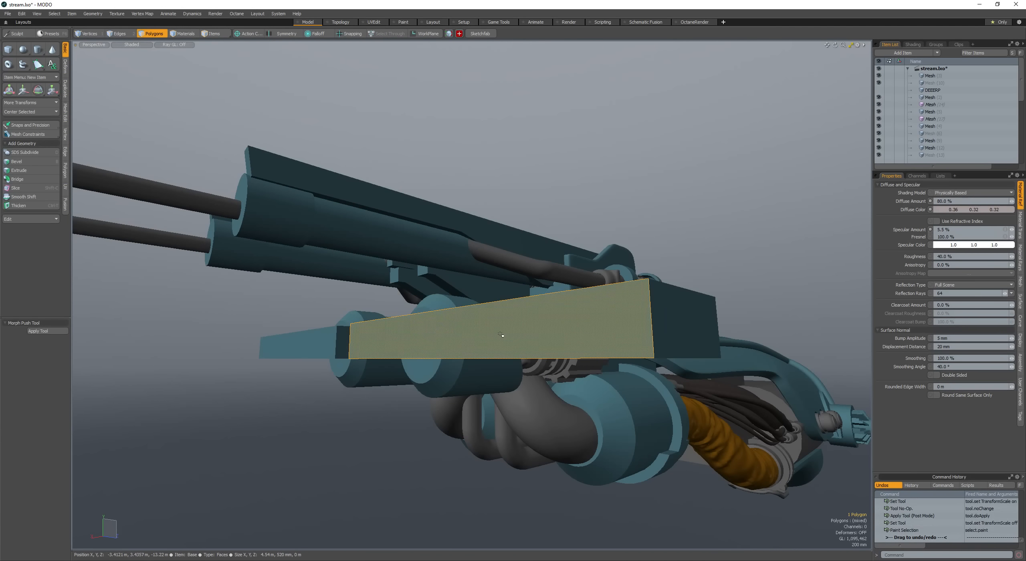
# Step: Select the whole new box and scale its height down into a thin plate
pyautogui.doubleClick(501, 335)
pyautogui.press('r')
pyautogui.moveTo(483, 283); pyautogui.dragTo(483, 326)
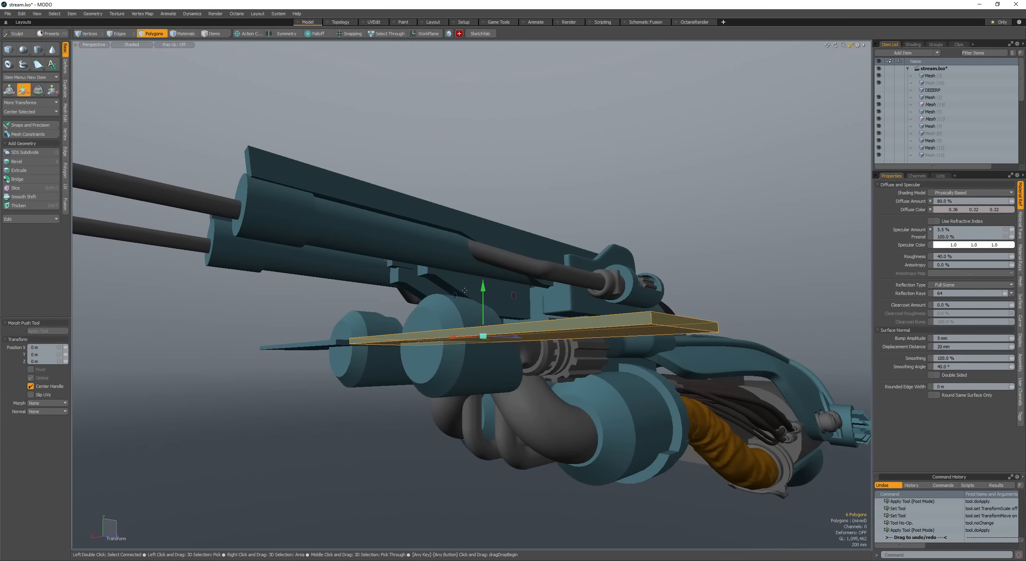
# Step: Bevel the plate's long rear edges by 24 mm with a round edge shape
pyautogui.keyDown('alt'); pyautogui.moveTo(464, 290); pyautogui.dragTo(335, 304); pyautogui.keyUp('alt')
pyautogui.press('space')
pyautogui.press('space')
pyautogui.click(323, 271)
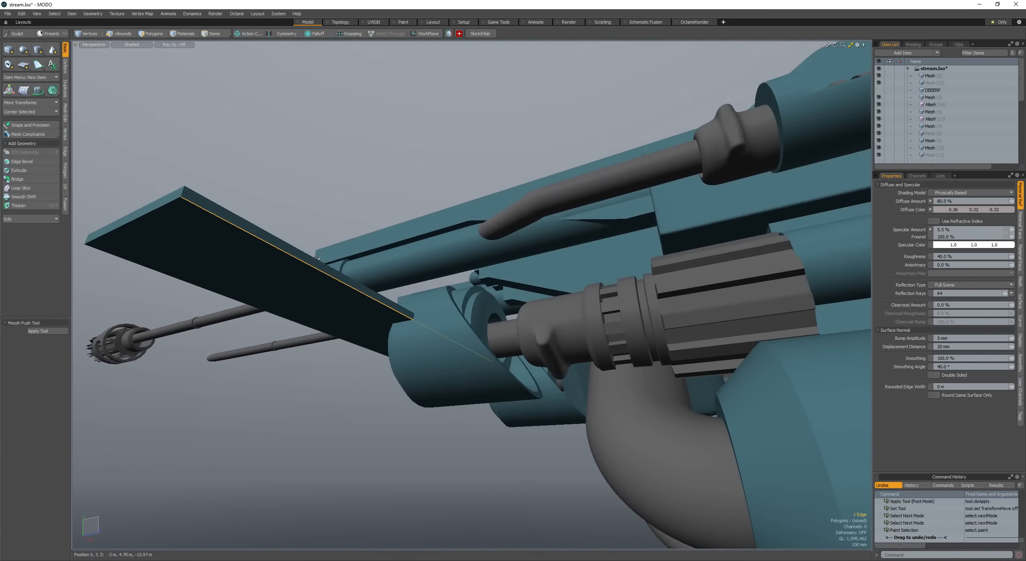
pyautogui.keyDown('alt'); pyautogui.moveTo(269, 253); pyautogui.dragTo(292, 310); pyautogui.keyUp('alt')
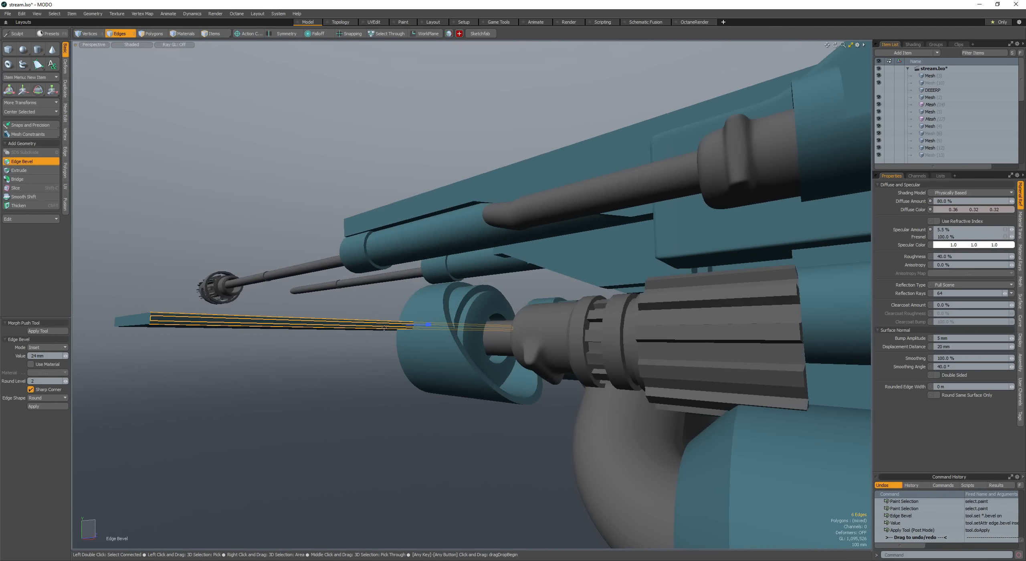
pyautogui.keyDown('alt'); pyautogui.moveTo(384, 328); pyautogui.dragTo(457, 294); pyautogui.keyUp('alt')
pyautogui.scroll(5, 432, 331)
pyautogui.scroll(2, 425, 321)
# Step: Select the whole bevelled plate and move it into position behind the rear nozzles
pyautogui.press('space')
pyautogui.press('space')
pyautogui.scroll(-5, 439, 326)
pyautogui.doubleClick(435, 339)
pyautogui.scroll(-3, 435, 339)
pyautogui.press('w')
pyautogui.moveTo(452, 311); pyautogui.dragTo(433, 362)
pyautogui.press('space')
pyautogui.scroll(-3, 435, 313)
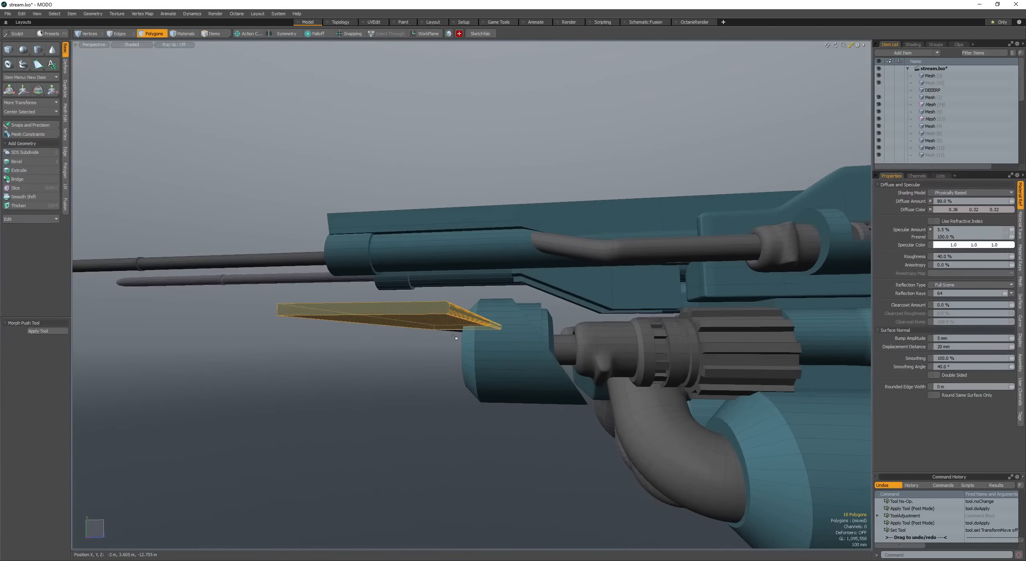
# Step: Clone the plate 29 times in a linear stack with offsets of -135 mm in Y and 115 mm in Z
pyautogui.press('w')
pyautogui.press('c')
pyautogui.moveTo(452, 330)
pyautogui.mouseDown()
pyautogui.moveTo(460, 343)
pyautogui.moveTo(427, 314)
pyautogui.mouseUp()
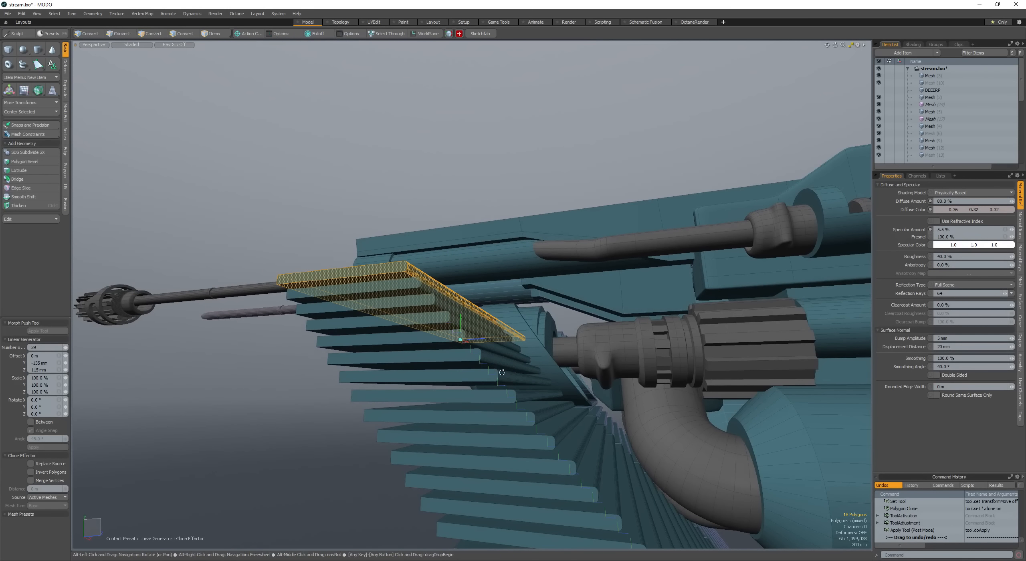
pyautogui.keyDown('alt'); pyautogui.moveTo(502, 372); pyautogui.dragTo(506, 373); pyautogui.keyUp('alt')
pyautogui.moveTo(506, 373)
pyautogui.mouseDown()
pyautogui.moveTo(496, 371)
pyautogui.moveTo(458, 410)
pyautogui.moveTo(358, 272)
pyautogui.moveTo(315, 161)
pyautogui.mouseUp()
pyautogui.press('space')
pyautogui.hotkey('shift', 'Down')
# Step: Select the surplus lower plates of the cloned stack and delete them
pyautogui.scroll(-5, 492, 372)
pyautogui.scroll(6, 458, 410)
pyautogui.keyDown('shift'); pyautogui.click(320, 185); pyautogui.keyUp('shift')
pyautogui.keyDown('shift'); pyautogui.click(327, 202); pyautogui.keyUp('shift')
pyautogui.keyDown('shift'); pyautogui.doubleClick(452, 370); pyautogui.keyUp('shift')
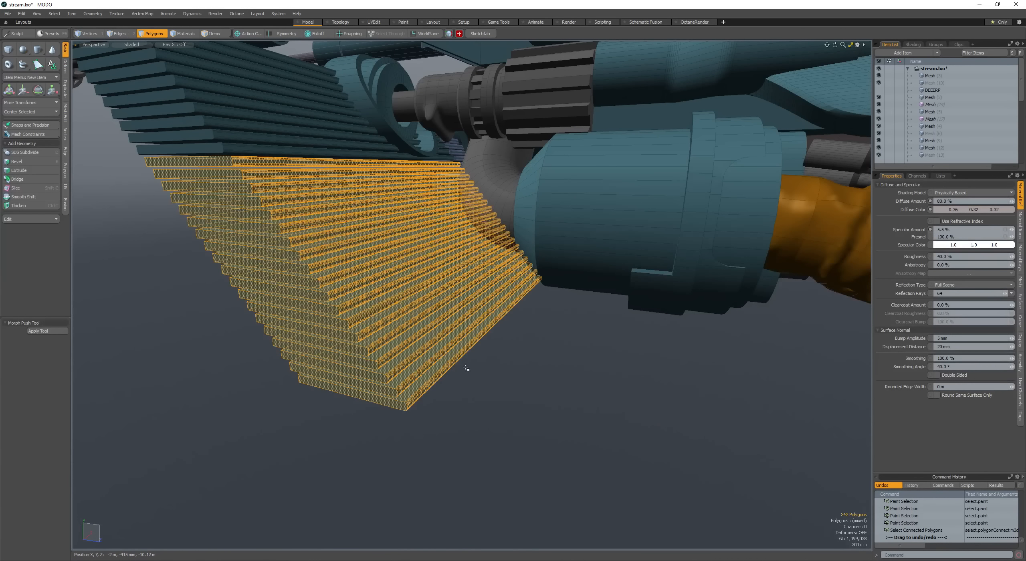
pyautogui.press('Delete')
pyautogui.keyDown('alt'); pyautogui.moveTo(466, 368); pyautogui.dragTo(341, 296); pyautogui.keyUp('alt')
pyautogui.keyDown('shift'); pyautogui.doubleClick(337, 269); pyautogui.keyUp('shift')
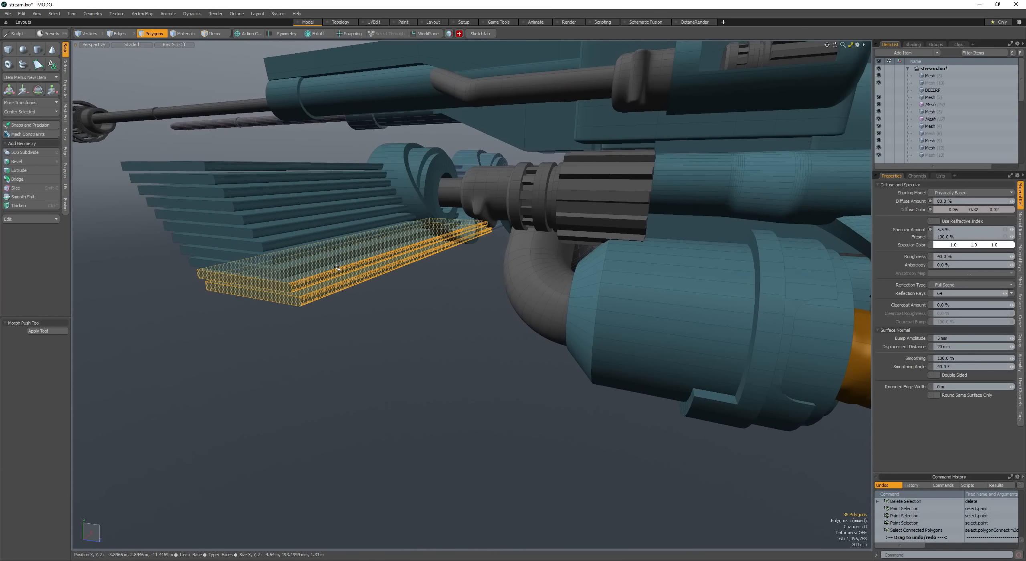
pyautogui.press('Delete')
# Step: Delete one more whole plate from the remaining stack behind the nozzles
pyautogui.moveTo(326, 263)
pyautogui.mouseDown()
pyautogui.moveTo(291, 172)
pyautogui.moveTo(329, 230)
pyautogui.moveTo(395, 236)
pyautogui.moveTo(401, 214)
pyautogui.moveTo(405, 237)
pyautogui.moveTo(341, 249)
pyautogui.mouseUp()
pyautogui.keyDown('shift'); pyautogui.doubleClick(298, 185); pyautogui.keyUp('shift')
pyautogui.scroll(-3, 414, 219)
pyautogui.doubleClick(342, 250)
pyautogui.scroll(5, 342, 250)
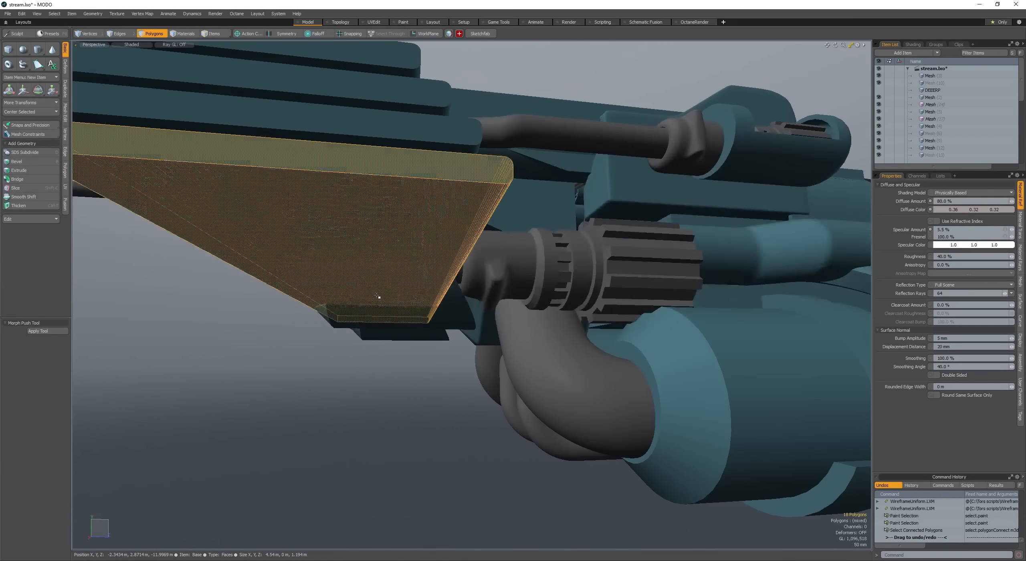
pyautogui.press('Delete')
pyautogui.moveTo(373, 293)
pyautogui.keyDown('alt'); pyautogui.mouseDown()
pyautogui.moveTo(293, 293)
pyautogui.moveTo(330, 364)
pyautogui.mouseUp(); pyautogui.keyUp('alt')
pyautogui.scroll(-4, 329, 364)
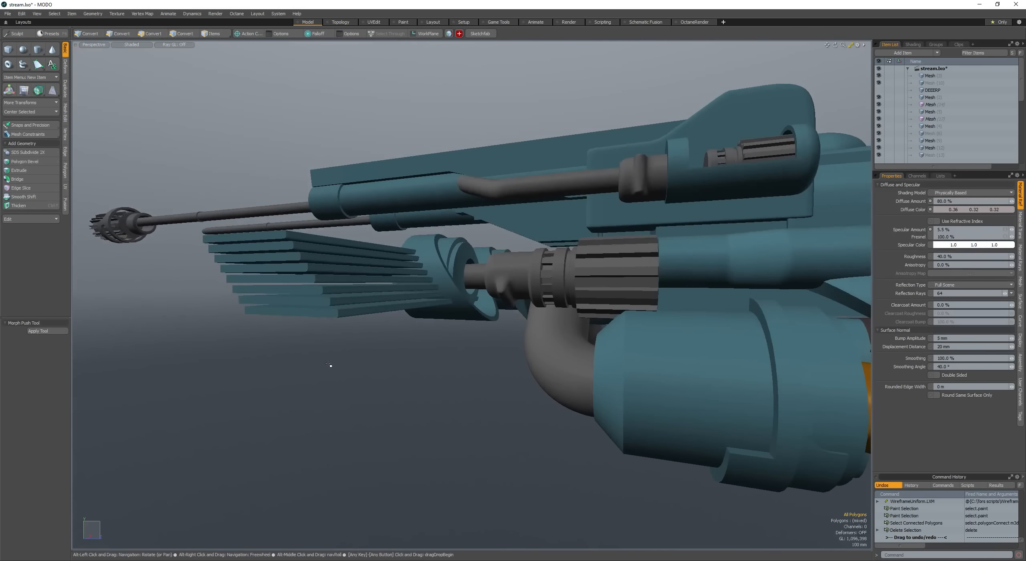
# Step: Select the whole stack of plates, subtract it from the nozzle's rear cylinder to cut grooves, and select the grooved part
pyautogui.moveTo(292, 312); pyautogui.dragTo(297, 237)
pyautogui.keyDown('shift'); pyautogui.doubleClick(324, 316); pyautogui.keyUp('shift')
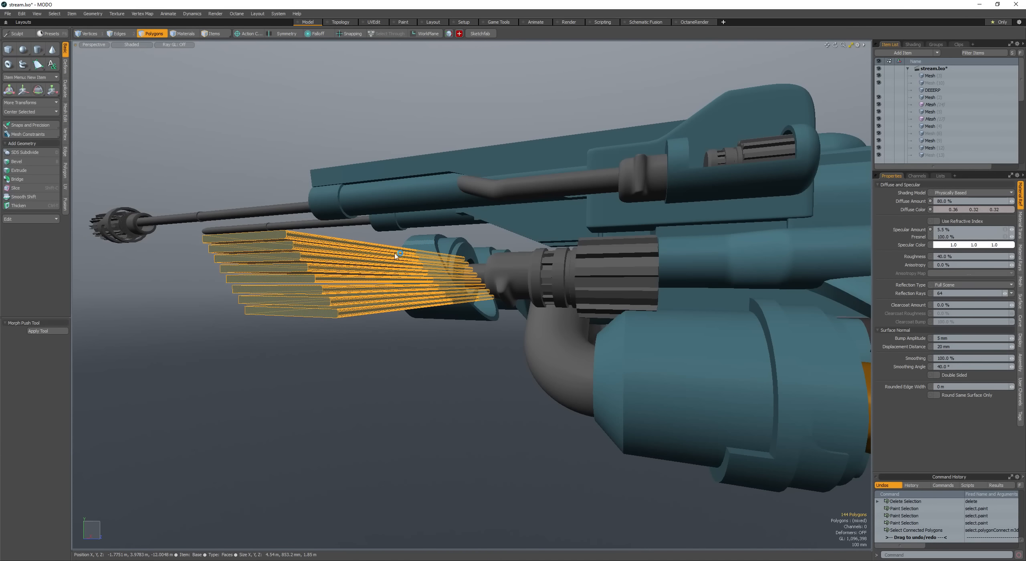
pyautogui.scroll(-4, 395, 256)
pyautogui.keyDown('alt'); pyautogui.moveTo(395, 257); pyautogui.dragTo(431, 285); pyautogui.keyUp('alt')
pyautogui.scroll(3, 451, 291)
pyautogui.scroll(3, 437, 284)
pyautogui.doubleClick(437, 283)
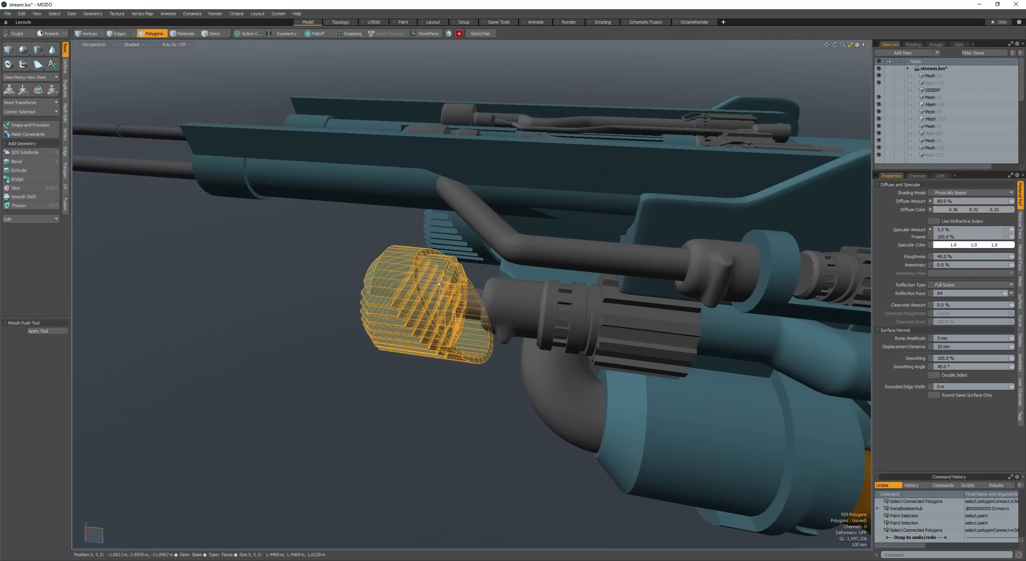
# Step: Bevel every other face around the nozzle's inner ring into raised teeth and save the scene
pyautogui.scroll(5, 439, 284)
pyautogui.click(422, 281)
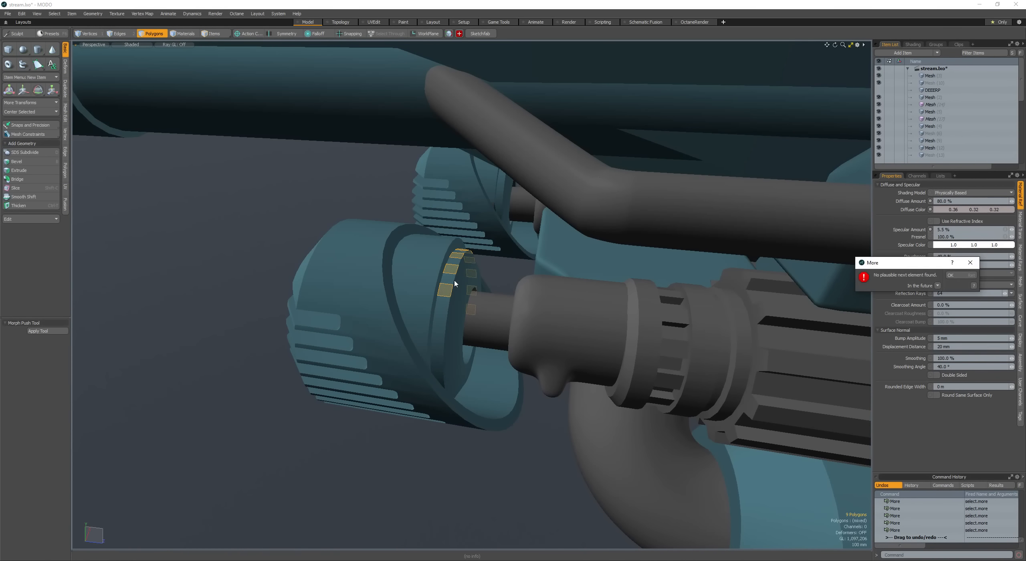
pyautogui.scroll(3, 452, 278)
pyautogui.press('b')
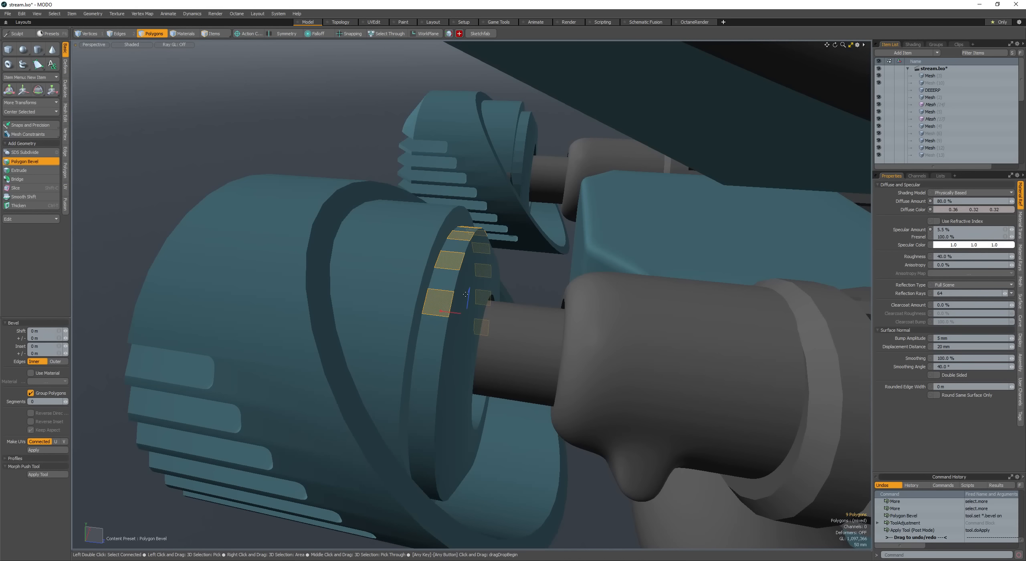
pyautogui.press('w')
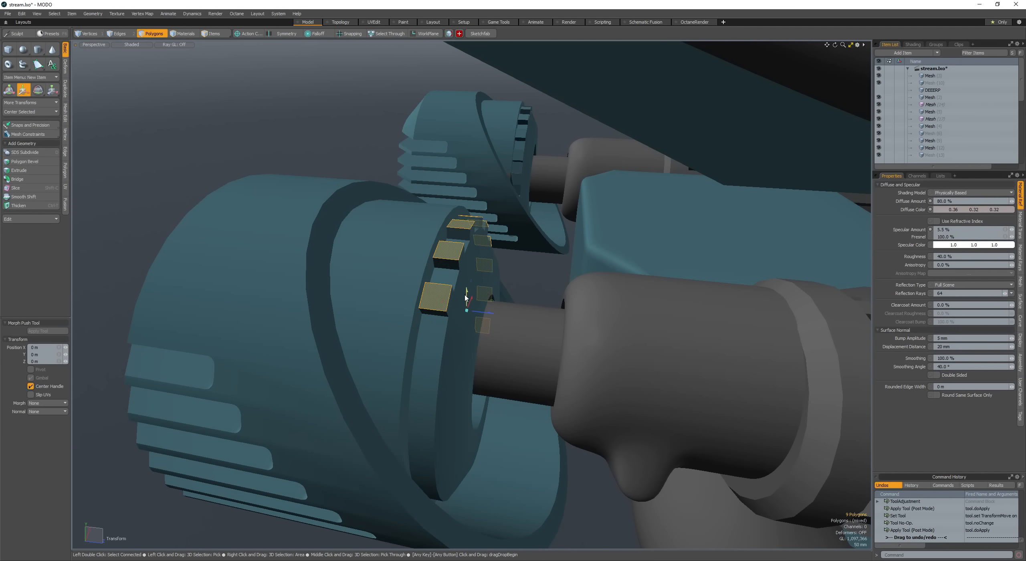
pyautogui.press('q')
pyautogui.click(429, 298)
pyautogui.scroll(-2, 429, 297)
pyautogui.keyDown('alt'); pyautogui.moveTo(430, 298); pyautogui.dragTo(330, 264); pyautogui.keyUp('alt')
pyautogui.scroll(-3, 405, 327)
pyautogui.scroll(-2, 326, 321)
pyautogui.scroll(-2, 267, 267)
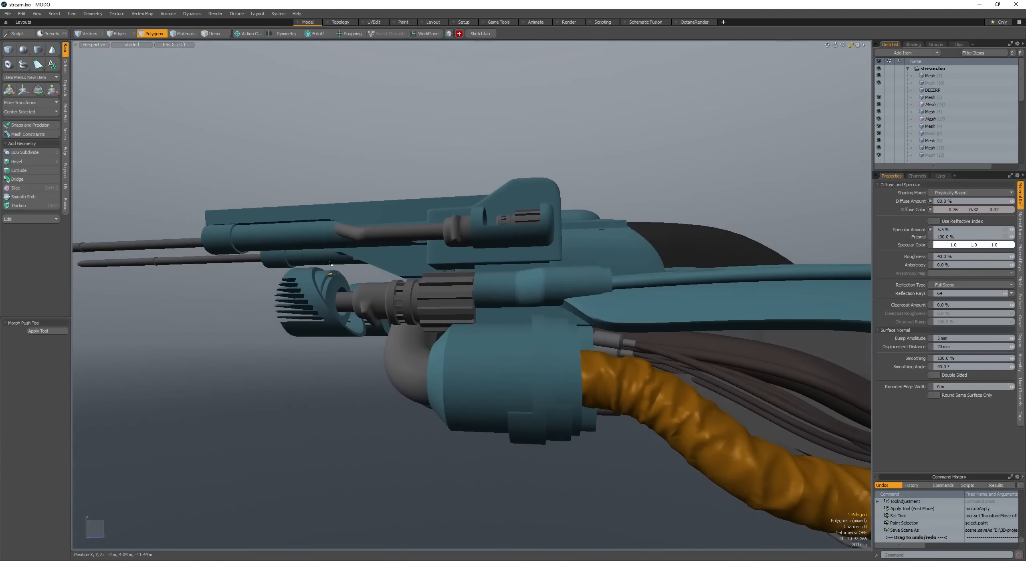
# Step: Copy one cable from the cable bundle beside the orange hose into a new mesh layer
pyautogui.keyDown('alt'); pyautogui.moveTo(452, 340); pyautogui.dragTo(633, 295); pyautogui.keyUp('alt')
pyautogui.press('space')
pyautogui.doubleClick(636, 262)
pyautogui.doubleClick(613, 303)
pyautogui.hotkey('ctrl', 'c')
pyautogui.keyDown('alt'); pyautogui.keyDown('shift'); pyautogui.moveTo(482, 217); pyautogui.dragTo(521, 248); pyautogui.keyUp('shift'); pyautogui.keyUp('alt')
pyautogui.press('n')
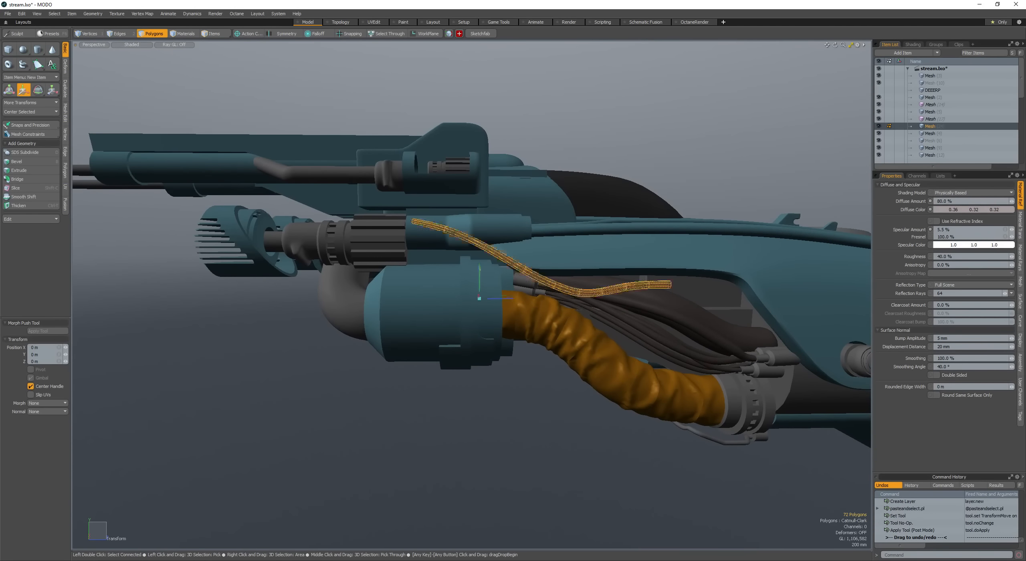
# Step: Move the copied cable back to the area between the barrel and the grooved nozzle
pyautogui.keyDown('alt'); pyautogui.moveTo(568, 340); pyautogui.dragTo(615, 296); pyautogui.keyUp('alt')
pyautogui.scroll(-5, 605, 292)
pyautogui.moveTo(564, 320); pyautogui.dragTo(468, 334)
pyautogui.hotkey('shift', 'a')
pyautogui.moveTo(522, 337)
pyautogui.keyDown('alt'); pyautogui.mouseDown()
pyautogui.moveTo(467, 348)
pyautogui.moveTo(508, 354)
pyautogui.moveTo(497, 341)
pyautogui.moveTo(457, 341)
pyautogui.moveTo(550, 342)
pyautogui.moveTo(515, 335)
pyautogui.mouseUp(); pyautogui.keyUp('alt')
pyautogui.press('q')
pyautogui.press('space')
pyautogui.press('space')
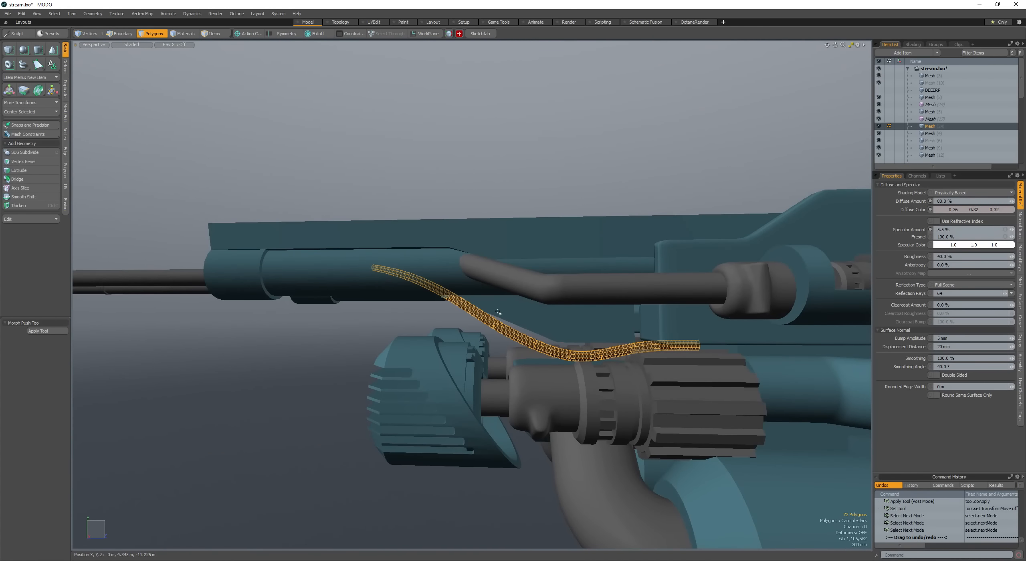
# Step: Rotate the copied cable and move it along the underside of the barrel
pyautogui.hotkey('shift', 'Down')
pyautogui.keyDown('alt'); pyautogui.moveTo(466, 269); pyautogui.dragTo(525, 319); pyautogui.keyUp('alt')
pyautogui.press('e')
pyautogui.keyDown('alt'); pyautogui.moveTo(395, 321); pyautogui.dragTo(488, 278); pyautogui.keyUp('alt')
pyautogui.press('w')
pyautogui.keyDown('alt'); pyautogui.moveTo(488, 278); pyautogui.dragTo(461, 201); pyautogui.keyUp('alt')
pyautogui.moveTo(461, 201); pyautogui.dragTo(431, 248)
pyautogui.press('q')
pyautogui.hotkey('shift', 'Down')
pyautogui.press('w')
pyautogui.moveTo(431, 249); pyautogui.dragTo(589, 286)
pyautogui.scroll(3, 608, 232)
# Step: Nudge the cable downward to refine its position beneath the barrel
pyautogui.hotkey('ctrl', '2')
pyautogui.moveTo(589, 286); pyautogui.dragTo(593, 306)
pyautogui.keyDown('alt'); pyautogui.moveTo(683, 359); pyautogui.dragTo(674, 356); pyautogui.keyUp('alt')
pyautogui.press('w')
pyautogui.moveTo(674, 356); pyautogui.dragTo(678, 375)
pyautogui.keyDown('alt'); pyautogui.moveTo(678, 375); pyautogui.dragTo(556, 256); pyautogui.keyUp('alt')
pyautogui.press('space')
pyautogui.press('space')
pyautogui.press('space')
pyautogui.press('space')
# Step: Position a box beside the barrel, round five of its edges, and bevel a band of faces around its end
pyautogui.press('w')
pyautogui.moveTo(557, 255)
pyautogui.mouseDown()
pyautogui.moveTo(541, 253)
pyautogui.moveTo(532, 295)
pyautogui.moveTo(493, 268)
pyautogui.moveTo(507, 264)
pyautogui.moveTo(488, 224)
pyautogui.moveTo(549, 256)
pyautogui.mouseUp()
pyautogui.moveTo(550, 257)
pyautogui.keyDown('alt'); pyautogui.mouseDown()
pyautogui.moveTo(495, 247)
pyautogui.moveTo(517, 267)
pyautogui.mouseUp(); pyautogui.keyUp('alt')
pyautogui.press('space')
pyautogui.click(501, 245)
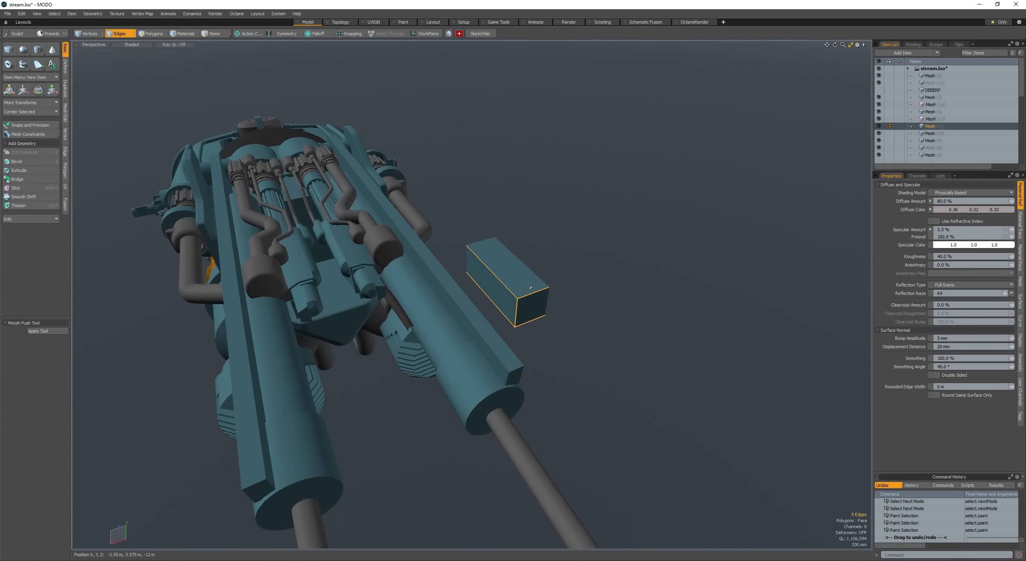
pyautogui.moveTo(510, 284); pyautogui.dragTo(523, 284)
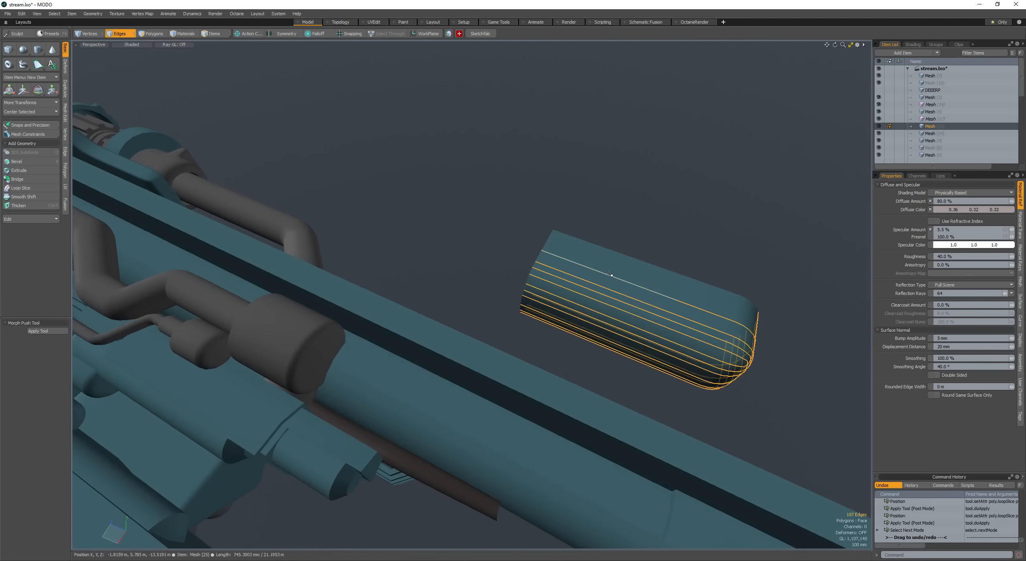
pyautogui.doubleClick(618, 295)
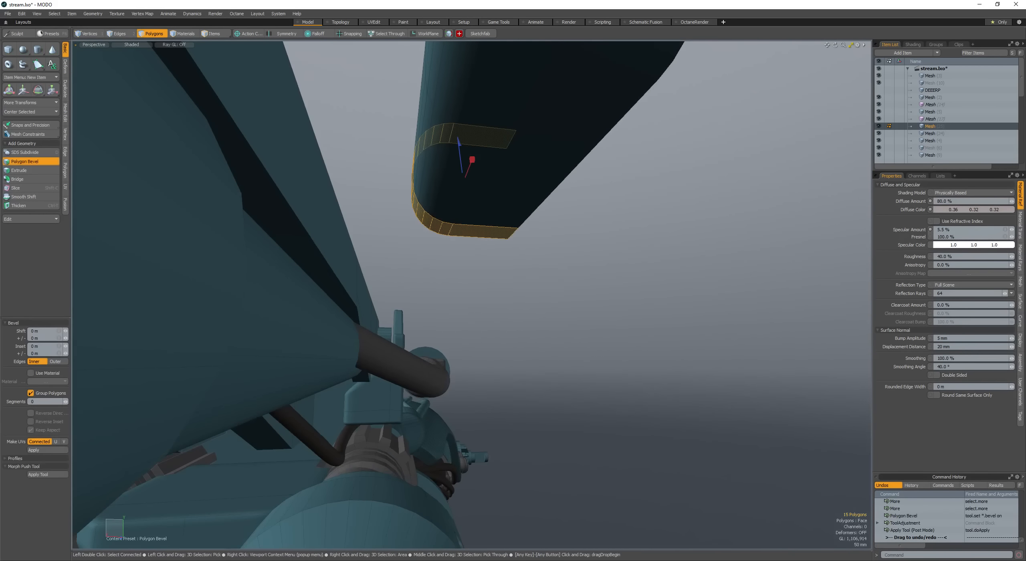
# Step: Add a 40-sided, 410 mm radius cylinder along Z at the housing and cut a rounded slot with a boolean subtraction
pyautogui.keyDown('alt'); pyautogui.moveTo(467, 225); pyautogui.dragTo(465, 287); pyautogui.keyUp('alt')
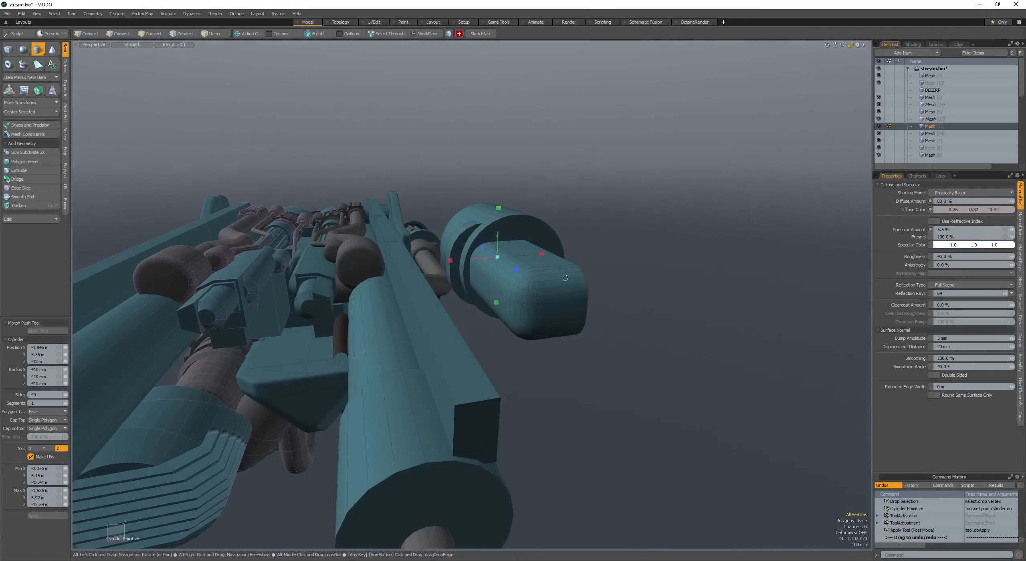
pyautogui.press('space')
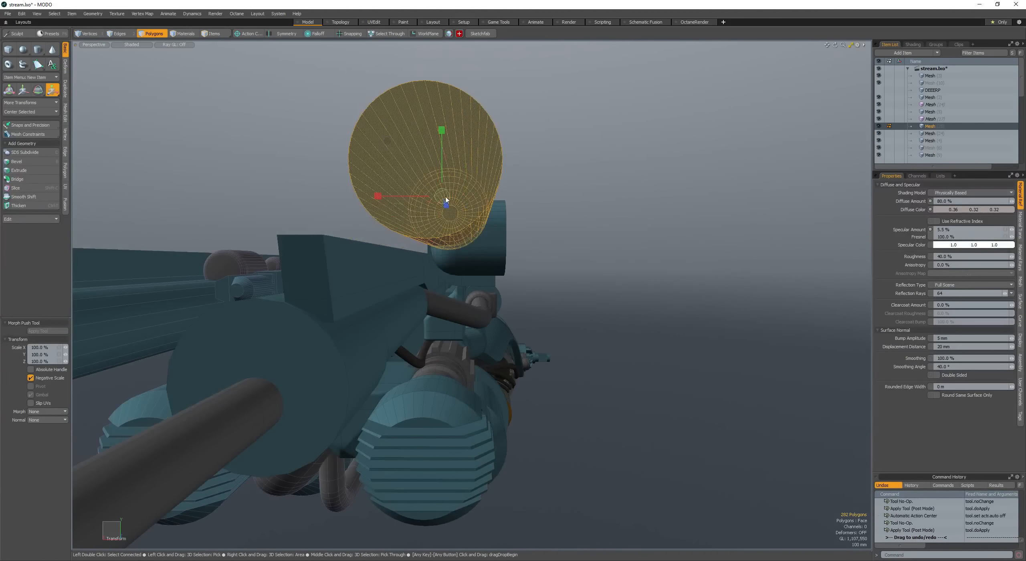
pyautogui.moveTo(446, 199); pyautogui.dragTo(433, 198)
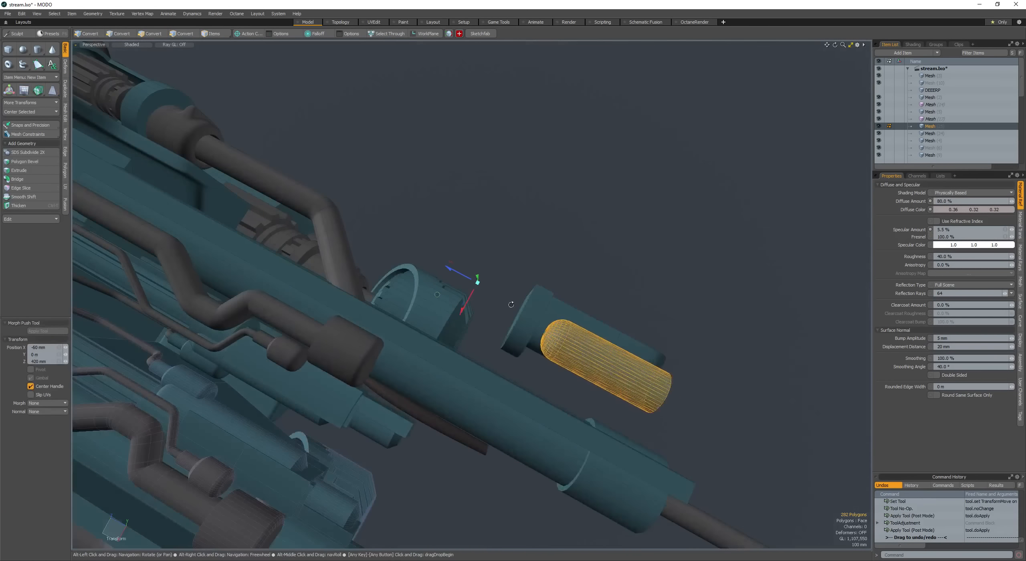
pyautogui.keyDown('alt'); pyautogui.moveTo(453, 276); pyautogui.dragTo(477, 251); pyautogui.keyUp('alt')
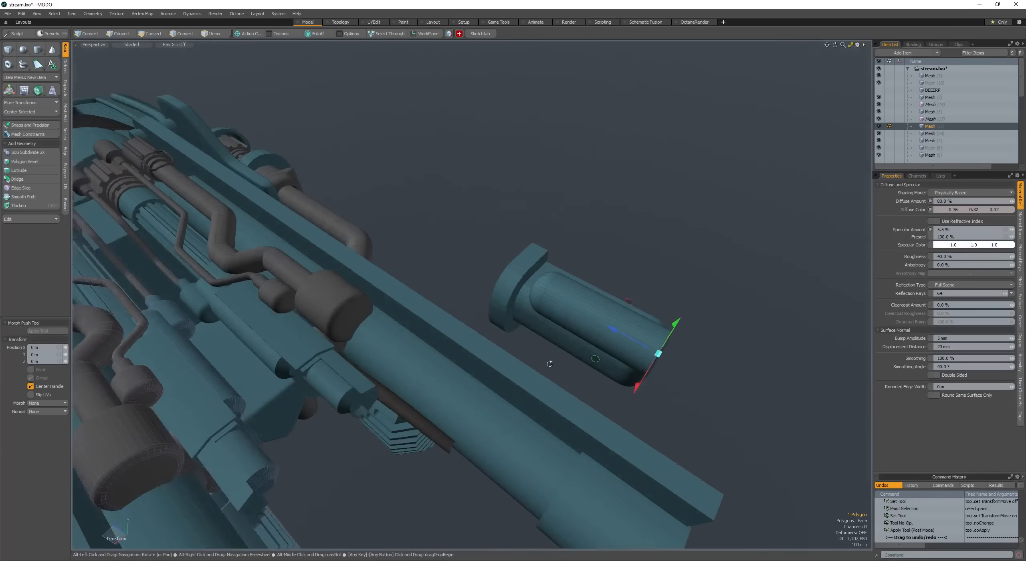
pyautogui.keyDown('alt'); pyautogui.moveTo(550, 364); pyautogui.dragTo(621, 333); pyautogui.keyUp('alt')
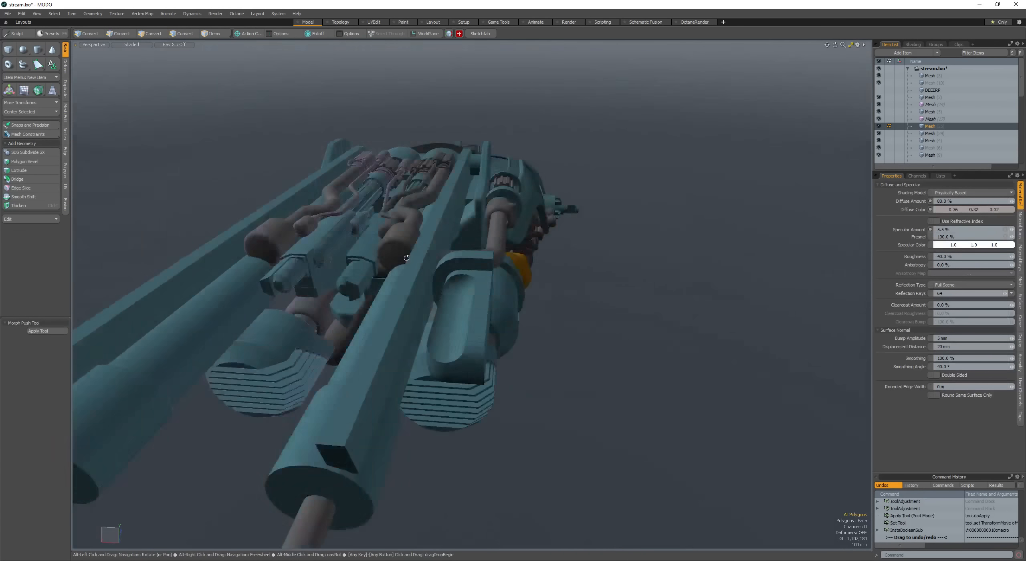
pyautogui.keyDown('alt'); pyautogui.moveTo(522, 261); pyautogui.dragTo(538, 239); pyautogui.keyUp('alt')
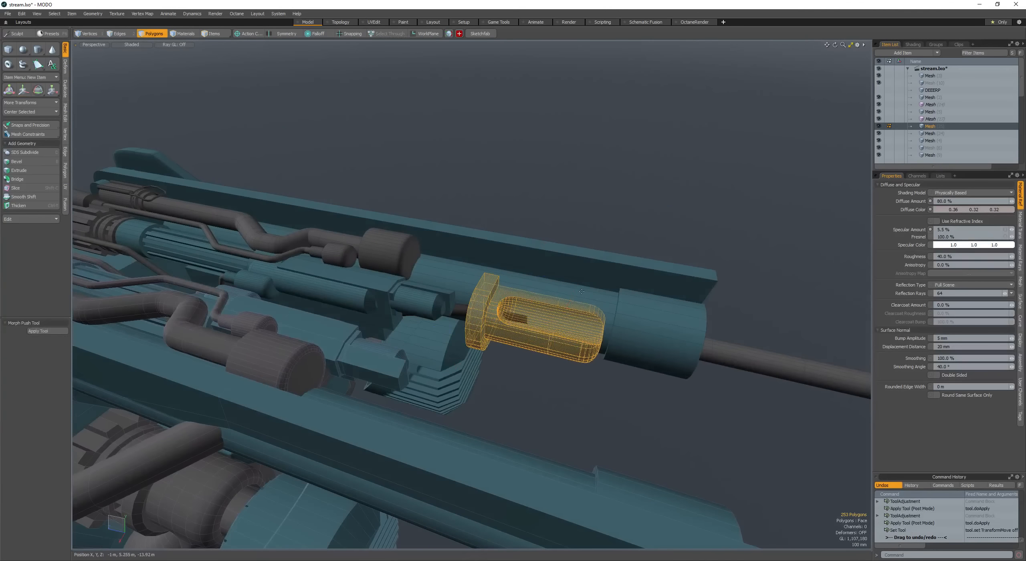
# Step: Move the slotted housing against the underside of the barrel at the end of the cable
pyautogui.moveTo(532, 325); pyautogui.dragTo(535, 331)
pyautogui.press('q')
pyautogui.keyDown('alt'); pyautogui.moveTo(527, 332); pyautogui.dragTo(597, 378); pyautogui.keyUp('alt')
pyautogui.scroll(4, 509, 358)
pyautogui.press('w')
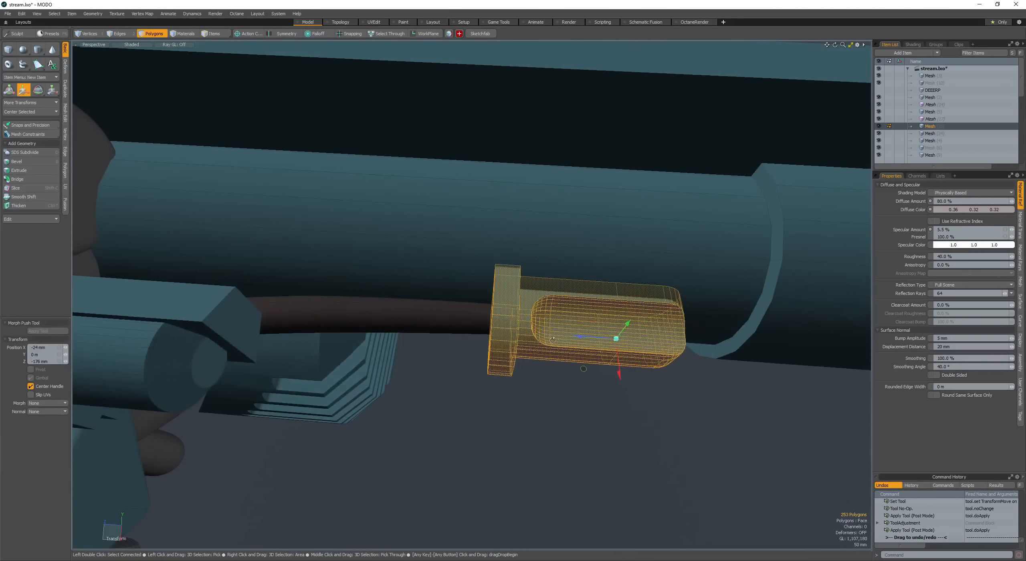
pyautogui.keyDown('alt'); pyautogui.moveTo(553, 340); pyautogui.dragTo(685, 258); pyautogui.keyUp('alt')
pyautogui.scroll(-4, 540, 242)
# Step: Duplicate the cable beneath the barrel and move the copy beside the original
pyautogui.press('space')
pyautogui.press('space')
pyautogui.scroll(-5, 486, 233)
pyautogui.click(481, 323)
pyautogui.press('space')
pyautogui.press('w')
pyautogui.scroll(4, 667, 294)
pyautogui.moveTo(688, 256); pyautogui.dragTo(365, 242)
pyautogui.press('space')
pyautogui.scroll(-3, 683, 252)
# Step: Bend the second cable using Element Move with element falloff so that its end enters the teal side block
pyautogui.press('t')
pyautogui.keyDown('alt'); pyautogui.moveTo(589, 355); pyautogui.dragTo(495, 325); pyautogui.keyUp('alt')
pyautogui.scroll(-3, 494, 317)
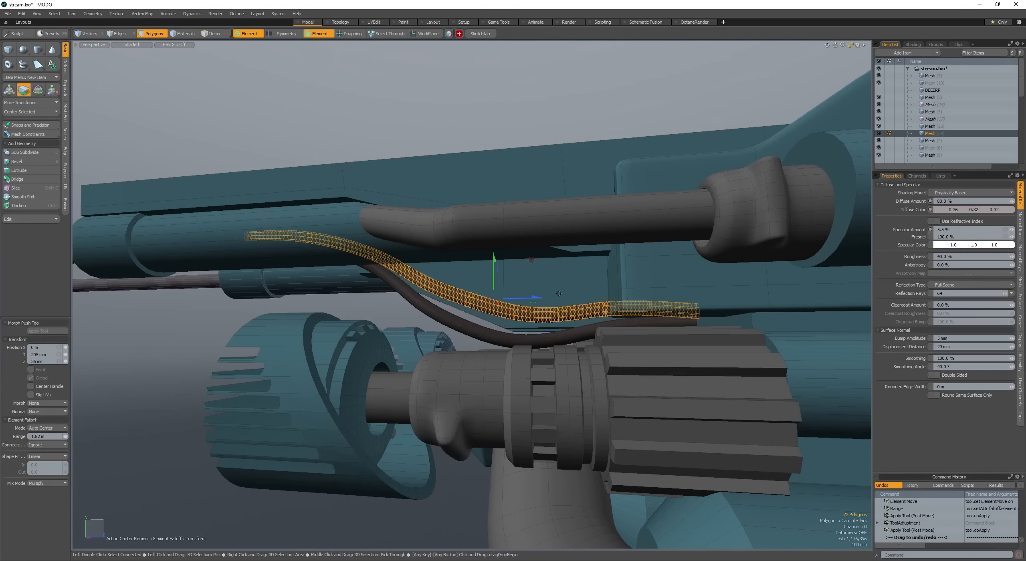
pyautogui.keyDown('alt'); pyautogui.moveTo(559, 293); pyautogui.dragTo(582, 357); pyautogui.keyUp('alt')
pyautogui.scroll(3, 578, 318)
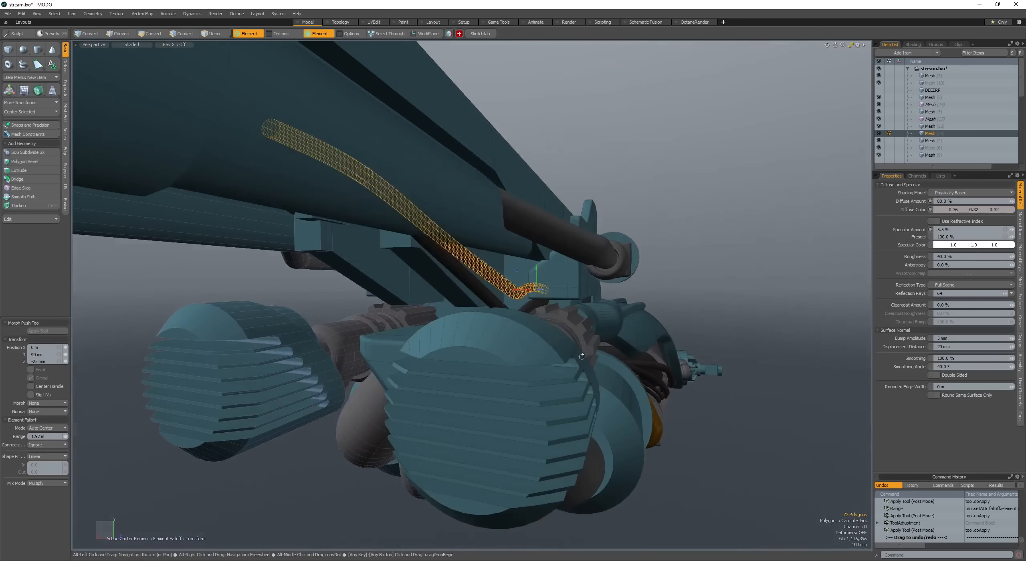
pyautogui.scroll(7, 542, 291)
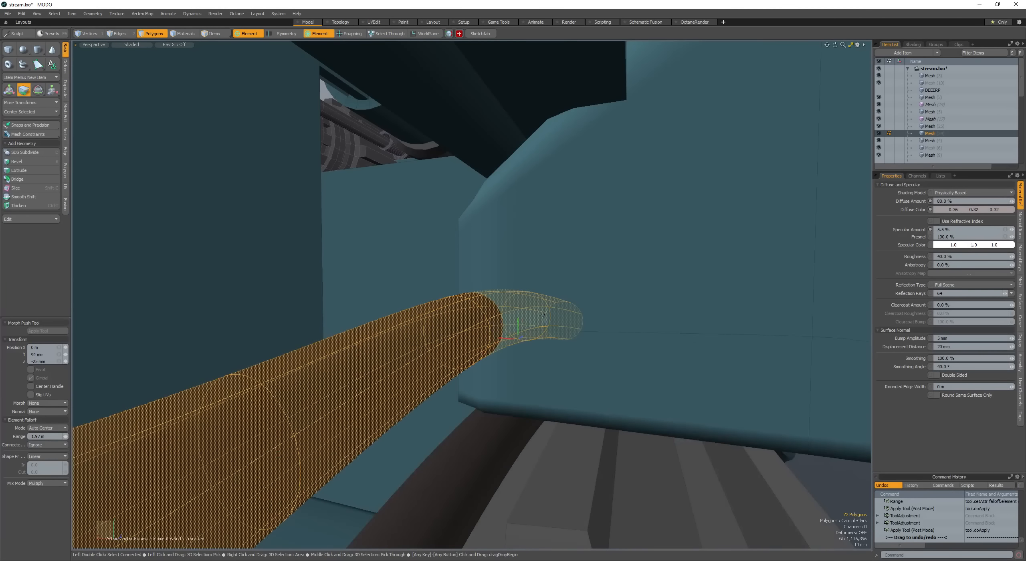
pyautogui.press('space')
pyautogui.press('space')
pyautogui.press('space')
pyautogui.press('space')
pyautogui.scroll(-4, 396, 334)
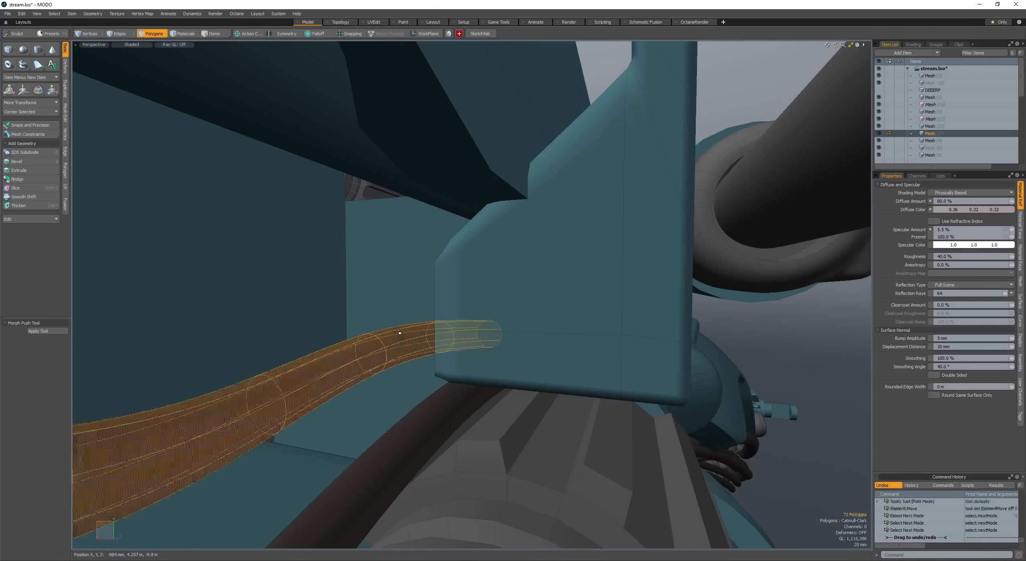
# Step: Save the scene
pyautogui.keyDown('alt'); pyautogui.moveTo(397, 334); pyautogui.dragTo(534, 397); pyautogui.keyUp('alt')
pyautogui.scroll(-3, 455, 375)
pyautogui.scroll(-2, 518, 350)
pyautogui.scroll(2, 525, 395)
pyautogui.hotkey('ctrl', 's')
pyautogui.keyDown('alt'); pyautogui.moveTo(467, 368); pyautogui.dragTo(489, 373); pyautogui.keyUp('alt')
pyautogui.press('space')
pyautogui.moveTo(517, 334)
pyautogui.keyDown('ctrl'); pyautogui.keyDown('alt'); pyautogui.mouseDown()
pyautogui.moveTo(495, 336)
pyautogui.moveTo(517, 339)
pyautogui.mouseUp(); pyautogui.keyUp('alt'); pyautogui.keyUp('ctrl')
pyautogui.keyDown('ctrl'); pyautogui.keyDown('alt'); pyautogui.moveTo(517, 338); pyautogui.dragTo(546, 310); pyautogui.keyUp('alt'); pyautogui.keyUp('ctrl')
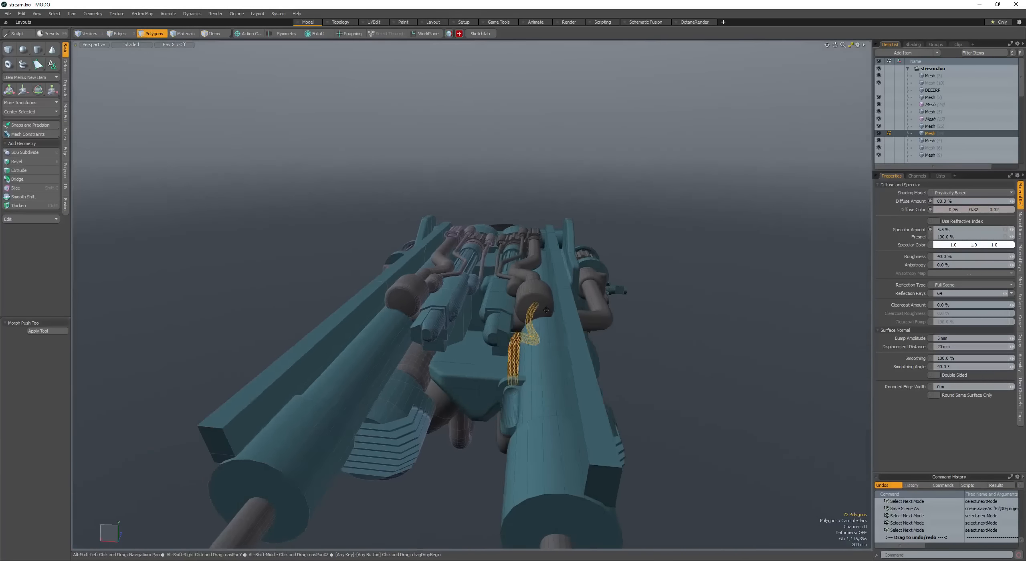
# Step: Duplicate the bent cable to create a third cable beneath the barrel
pyautogui.keyDown('alt'); pyautogui.moveTo(581, 338); pyautogui.dragTo(649, 362); pyautogui.keyUp('alt')
pyautogui.hotkey('shift', 'p')
pyautogui.press('space')
pyautogui.press('space')
pyautogui.press('space')
pyautogui.press('space')
pyautogui.keyDown('alt'); pyautogui.moveTo(649, 363); pyautogui.dragTo(459, 367); pyautogui.keyUp('alt')
pyautogui.press('space')
# Step: Bend the third cable with Element Move so it runs between the other two and ends at the side block
pyautogui.press('t')
pyautogui.scroll(4, 585, 341)
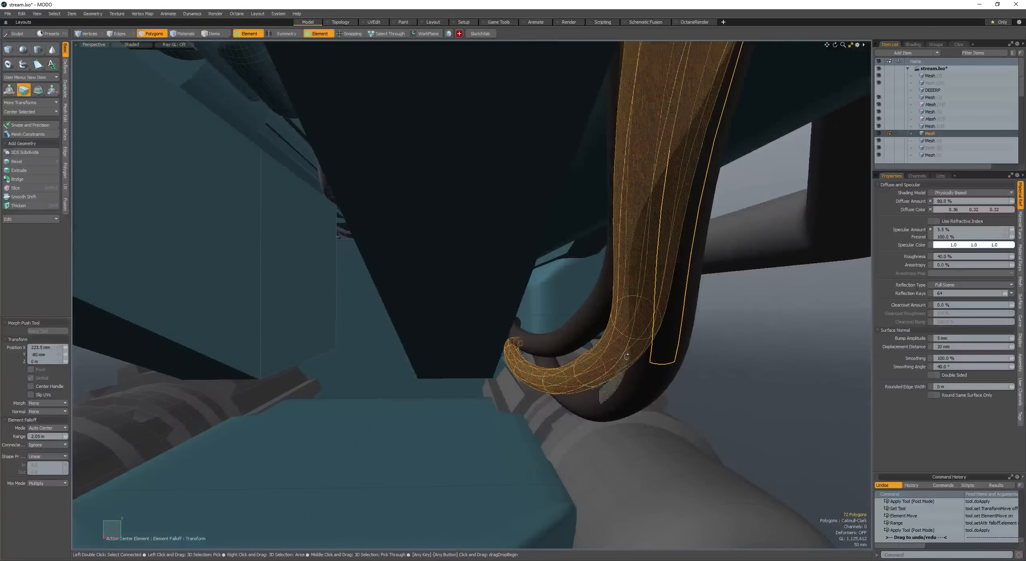
pyautogui.keyDown('alt'); pyautogui.moveTo(626, 357); pyautogui.dragTo(569, 361); pyautogui.keyUp('alt')
pyautogui.keyDown('alt'); pyautogui.moveTo(518, 266); pyautogui.dragTo(605, 303); pyautogui.keyUp('alt')
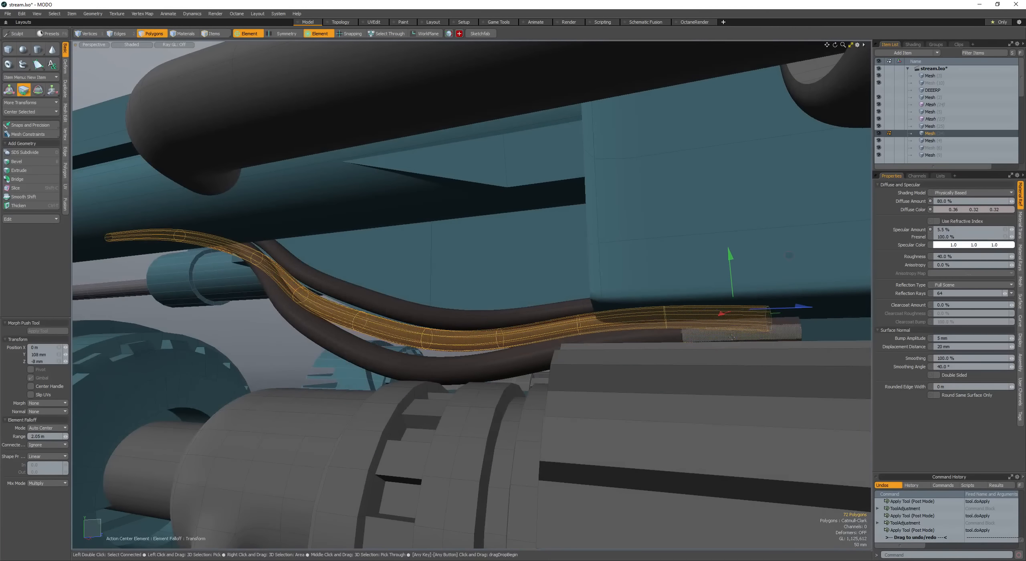
pyautogui.keyDown('alt'); pyautogui.moveTo(732, 337); pyautogui.dragTo(718, 365); pyautogui.keyUp('alt')
pyautogui.scroll(-3, 607, 293)
pyautogui.press('space')
pyautogui.press('space')
pyautogui.press('space')
pyautogui.press('space')
# Step: Examine the three cables beneath the barrel from the side and from the rear
pyautogui.moveTo(607, 293)
pyautogui.keyDown('alt'); pyautogui.mouseDown()
pyautogui.moveTo(637, 317)
pyautogui.moveTo(584, 347)
pyautogui.moveTo(617, 373)
pyautogui.moveTo(557, 335)
pyautogui.moveTo(578, 264)
pyautogui.mouseUp(); pyautogui.keyUp('alt')
pyautogui.scroll(-3, 584, 347)
pyautogui.click(583, 347)
pyautogui.scroll(-2, 581, 353)
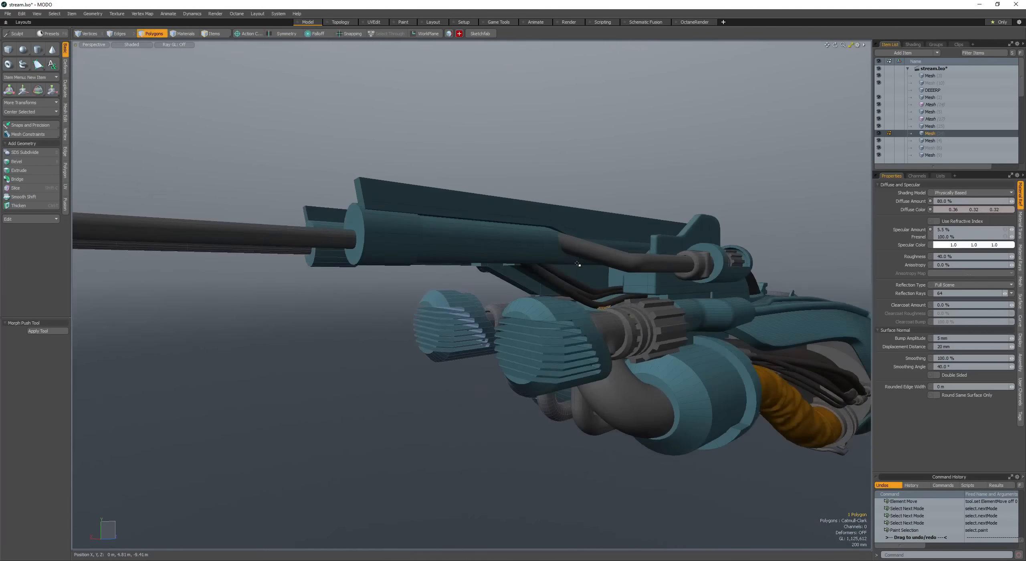
pyautogui.click(577, 263)
pyautogui.scroll(3, 577, 263)
pyautogui.keyDown('alt'); pyautogui.moveTo(453, 262); pyautogui.dragTo(539, 246); pyautogui.keyUp('alt')
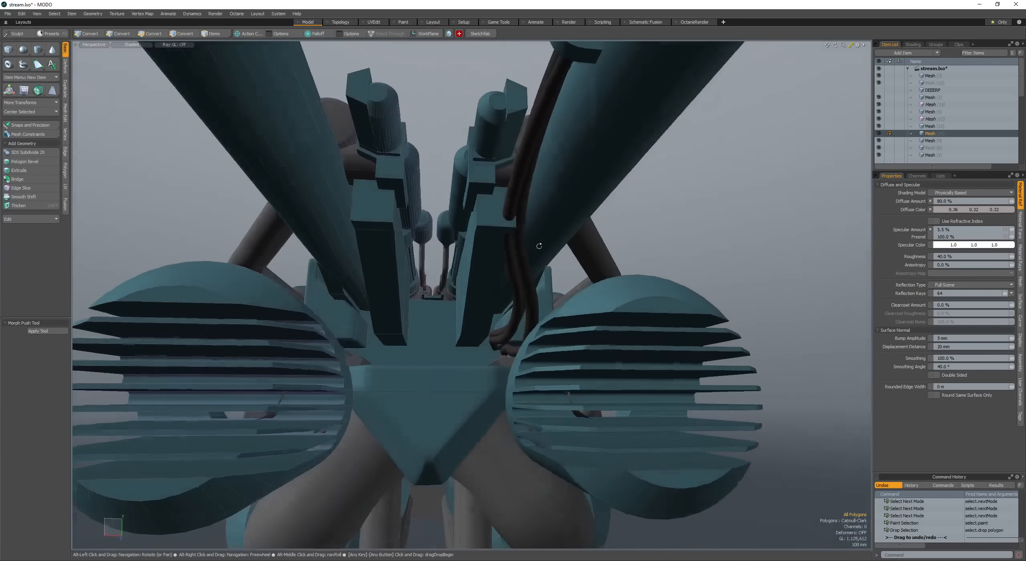
# Step: Move an edge loop of one cable about -33 mm in Y and -264 mm in Z to adjust its bend
pyautogui.doubleClick(507, 215)
pyautogui.scroll(2, 506, 215)
pyautogui.keyDown('alt'); pyautogui.moveTo(507, 215); pyautogui.dragTo(548, 303); pyautogui.keyUp('alt')
pyautogui.press('space')
pyautogui.press('space')
pyautogui.doubleClick(508, 251)
pyautogui.press('w')
pyautogui.hotkey('ctrl', 'z')
pyautogui.moveTo(467, 291); pyautogui.dragTo(449, 278)
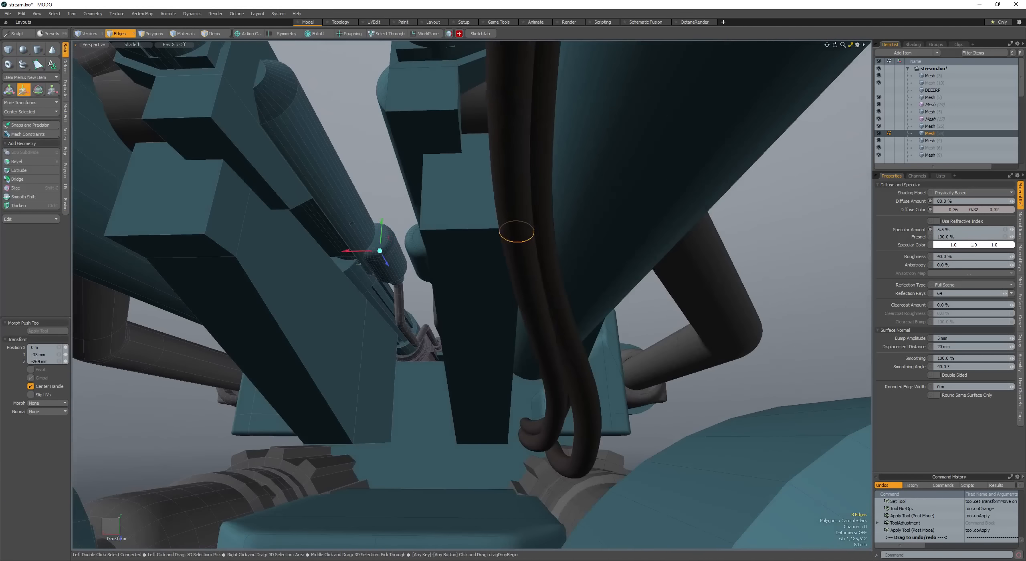
pyautogui.keyDown('alt'); pyautogui.moveTo(376, 258); pyautogui.dragTo(449, 294); pyautogui.keyUp('alt')
pyautogui.press('space')
pyautogui.press('space')
pyautogui.press('Escape')
# Step: Cut the cables from their layer and paste them into the mirrored mesh so they appear on both sides
pyautogui.moveTo(449, 295)
pyautogui.keyDown('ctrl'); pyautogui.keyDown('alt'); pyautogui.mouseDown()
pyautogui.moveTo(486, 295)
pyautogui.moveTo(453, 296)
pyautogui.mouseUp(); pyautogui.keyUp('alt'); pyautogui.keyUp('ctrl')
pyautogui.moveTo(453, 296)
pyautogui.keyDown('alt'); pyautogui.mouseDown()
pyautogui.moveTo(474, 299)
pyautogui.moveTo(407, 308)
pyautogui.moveTo(449, 311)
pyautogui.mouseUp(); pyautogui.keyUp('alt')
pyautogui.keyDown('alt'); pyautogui.moveTo(449, 310); pyautogui.dragTo(543, 302); pyautogui.keyUp('alt')
pyautogui.hotkey('ctrl', 'x')
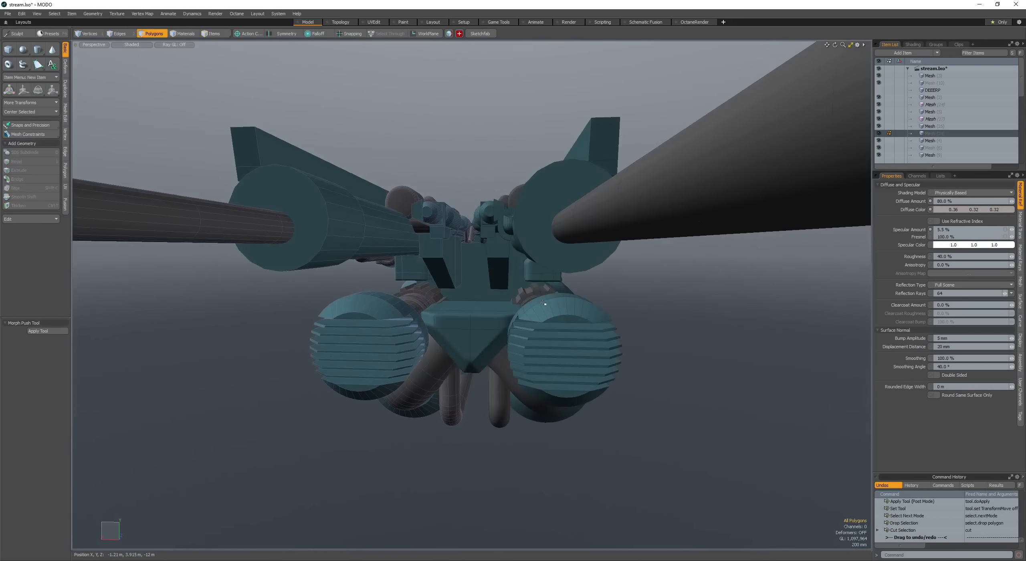
pyautogui.hotkey('shift', 'space')
pyautogui.click(492, 230)
pyautogui.moveTo(493, 231)
pyautogui.keyDown('alt'); pyautogui.mouseDown()
pyautogui.moveTo(512, 255)
pyautogui.moveTo(497, 224)
pyautogui.moveTo(508, 197)
pyautogui.mouseUp(); pyautogui.keyUp('alt')
pyautogui.hotkey('ctrl', 'v')
# Step: Draw a cube primitive about 380 mm wide and 876 mm high over the cable ends beside the side block
pyautogui.moveTo(518, 282)
pyautogui.keyDown('alt'); pyautogui.mouseDown()
pyautogui.moveTo(573, 298)
pyautogui.moveTo(465, 315)
pyautogui.moveTo(438, 332)
pyautogui.moveTo(509, 295)
pyautogui.moveTo(517, 276)
pyautogui.mouseUp(); pyautogui.keyUp('alt')
pyautogui.scroll(4, 583, 296)
pyautogui.click(595, 296)
pyautogui.scroll(3, 517, 279)
pyautogui.click(518, 276)
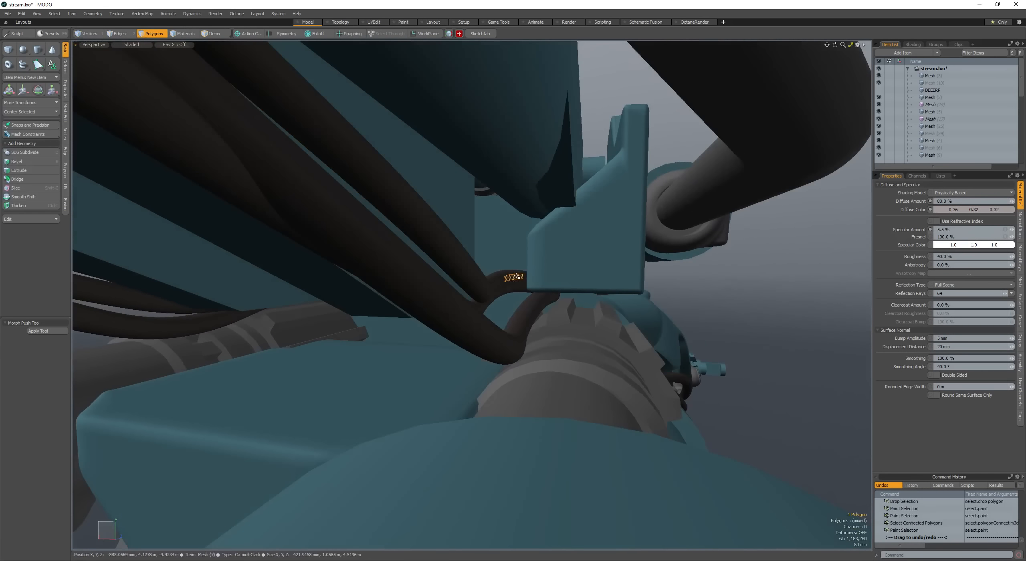
pyautogui.moveTo(563, 372); pyautogui.dragTo(563, 372)
pyautogui.moveTo(562, 373)
pyautogui.keyDown('alt'); pyautogui.mouseDown()
pyautogui.moveTo(549, 320)
pyautogui.moveTo(517, 309)
pyautogui.moveTo(401, 341)
pyautogui.moveTo(276, 310)
pyautogui.moveTo(394, 219)
pyautogui.mouseUp(); pyautogui.keyUp('alt')
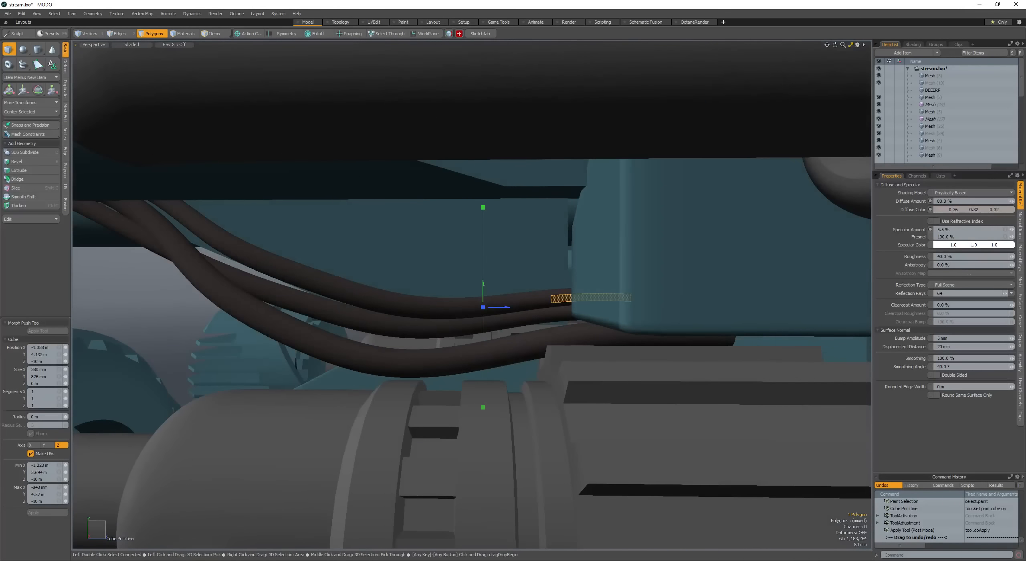
pyautogui.keyDown('alt'); pyautogui.moveTo(337, 247); pyautogui.dragTo(493, 261); pyautogui.keyUp('alt')
pyautogui.press('space')
# Step: Scale, move and rotate the new box into a tilted block that encloses the three cable ends
pyautogui.doubleClick(419, 286)
pyautogui.press('r')
pyautogui.press('w')
pyautogui.moveTo(523, 317); pyautogui.dragTo(486, 316)
pyautogui.press('r')
pyautogui.keyDown('alt'); pyautogui.moveTo(486, 316); pyautogui.dragTo(560, 287); pyautogui.keyUp('alt')
pyautogui.press('w')
pyautogui.press('e')
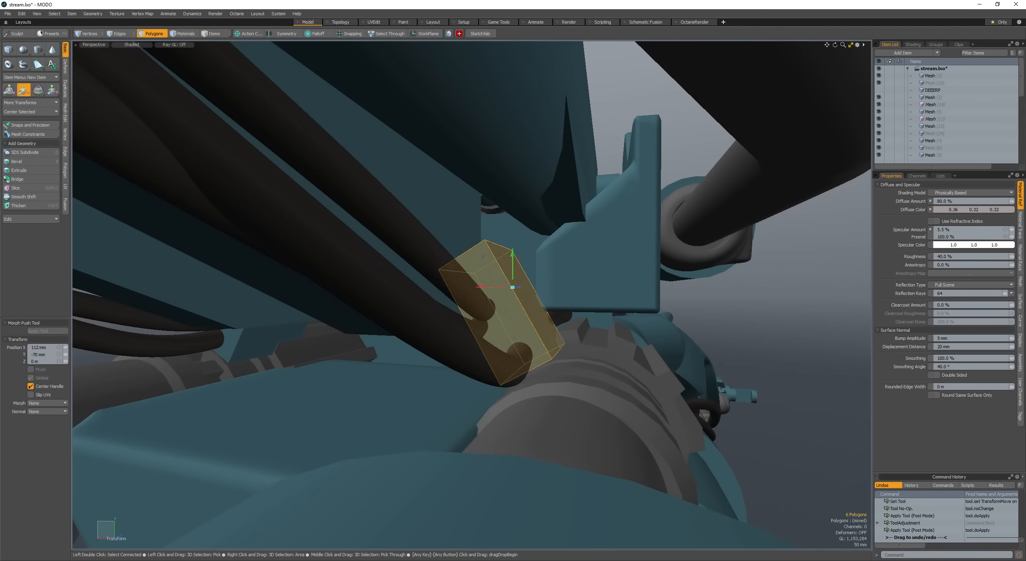
pyautogui.keyDown('alt'); pyautogui.moveTo(534, 275); pyautogui.dragTo(484, 252); pyautogui.keyUp('alt')
# Step: Flatten the block's top face in Y and move it about 430 mm up towards the barrel's underside
pyautogui.press('q')
pyautogui.scroll(3, 464, 240)
pyautogui.click(497, 268)
pyautogui.press('w')
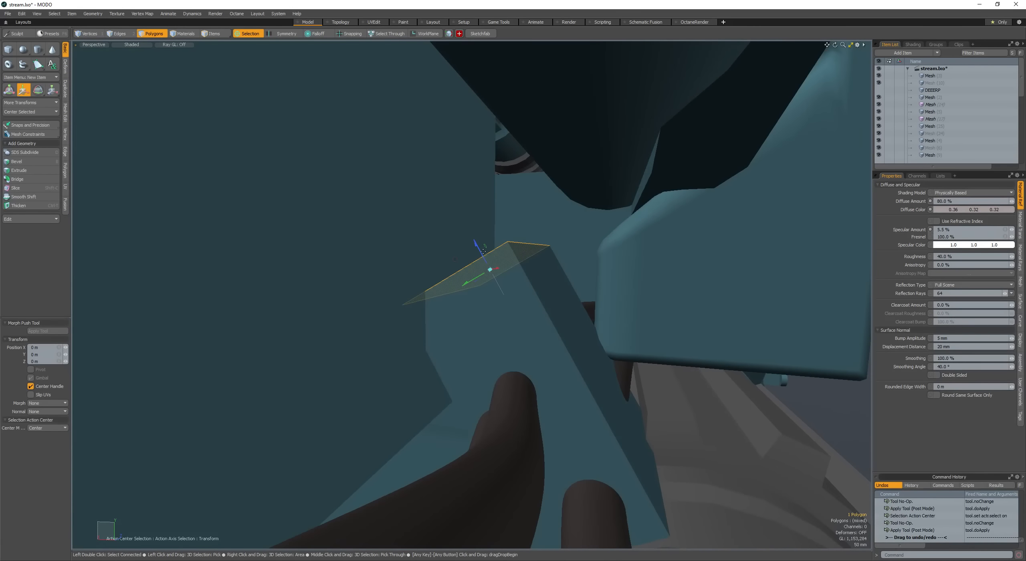
pyautogui.press('w')
pyautogui.keyDown('alt'); pyautogui.moveTo(500, 295); pyautogui.dragTo(538, 259); pyautogui.keyUp('alt')
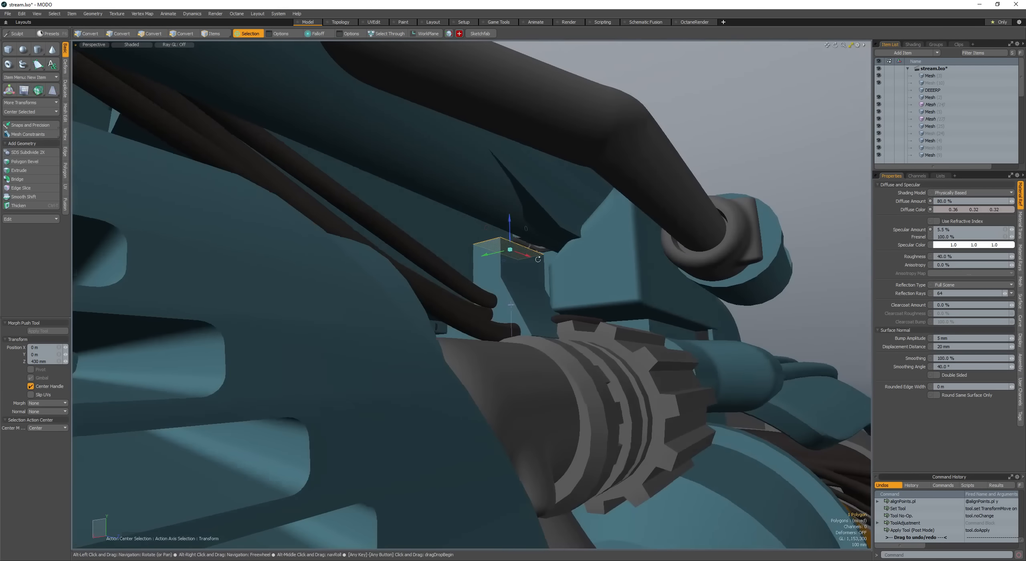
# Step: Add a loop slice around the upper part of the cable block
pyautogui.press('space')
pyautogui.keyDown('alt'); pyautogui.moveTo(512, 304); pyautogui.dragTo(461, 258); pyautogui.keyUp('alt')
pyautogui.click(485, 261)
pyautogui.press('space')
pyautogui.press('space')
pyautogui.click(488, 264)
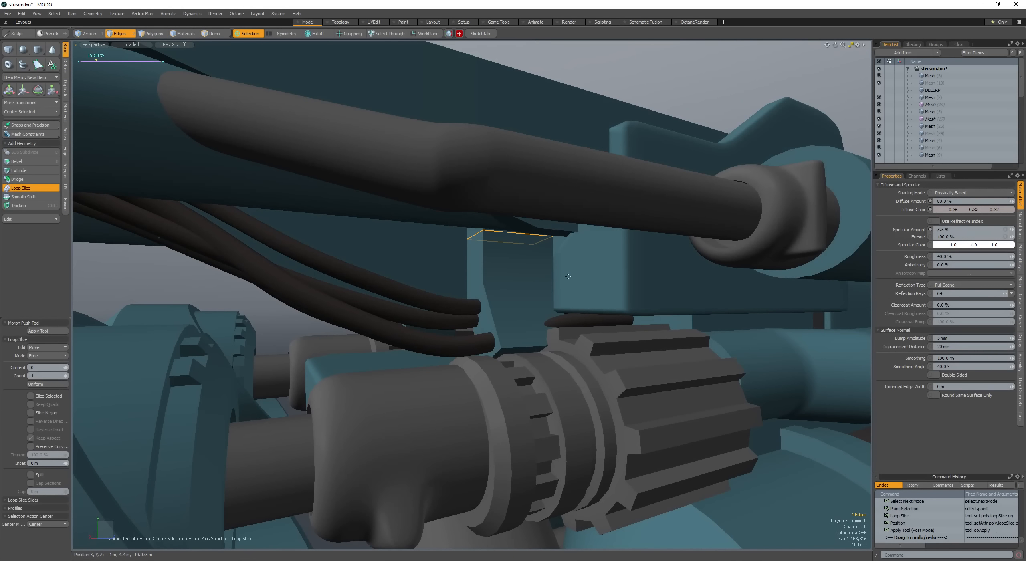
# Step: Extend the block's upper front face forward with Polygon Bevel, raise its lower front edge into a taper, and select the whole block
pyautogui.keyDown('alt'); pyautogui.moveTo(500, 267); pyautogui.dragTo(525, 229); pyautogui.keyUp('alt')
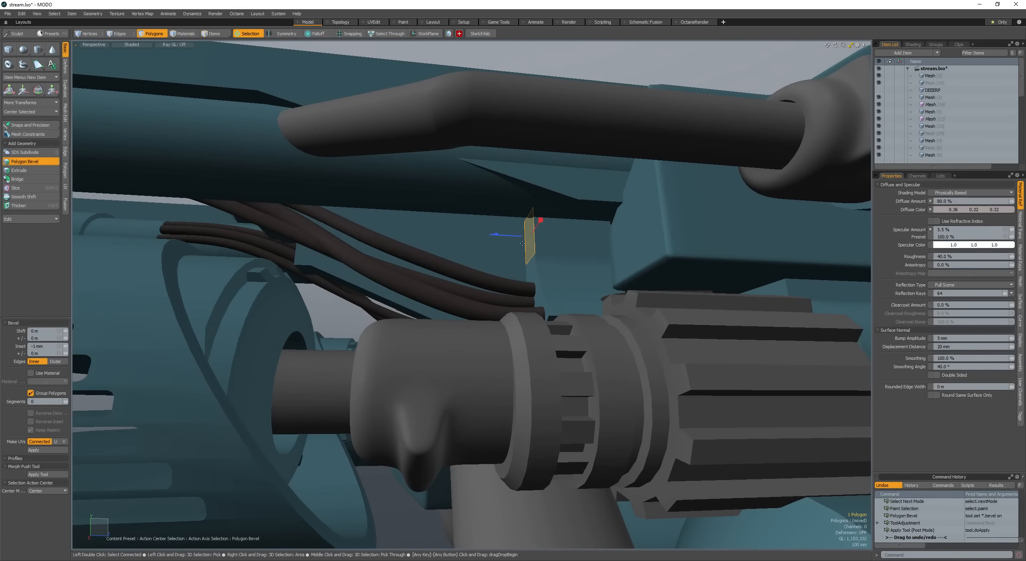
pyautogui.press('space')
pyautogui.press('space')
pyautogui.press('space')
pyautogui.moveTo(413, 232)
pyautogui.keyDown('alt'); pyautogui.mouseDown()
pyautogui.moveTo(453, 253)
pyautogui.moveTo(431, 249)
pyautogui.mouseUp(); pyautogui.keyUp('alt')
pyautogui.click(451, 248)
pyautogui.press('w')
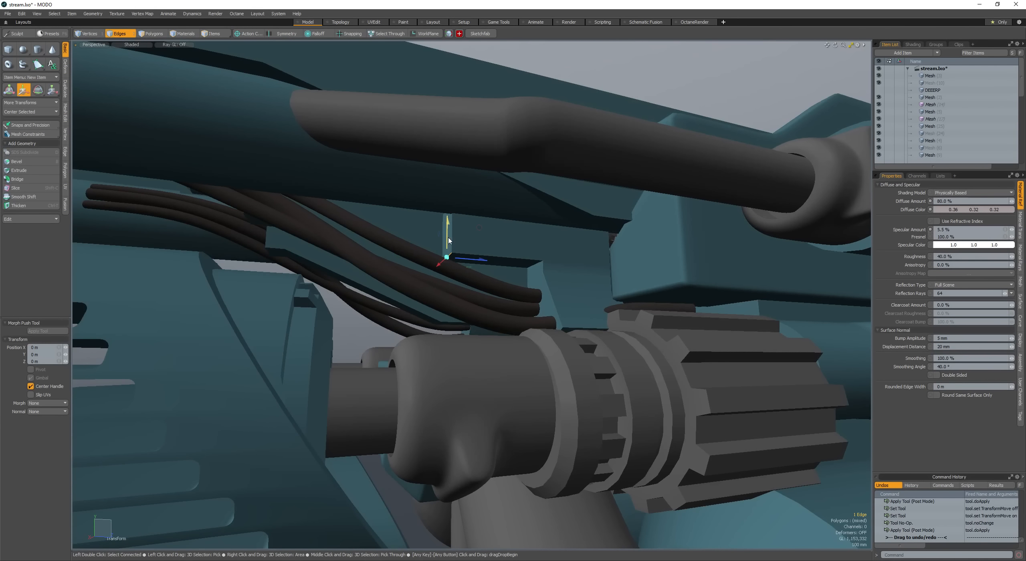
pyautogui.doubleClick(483, 228)
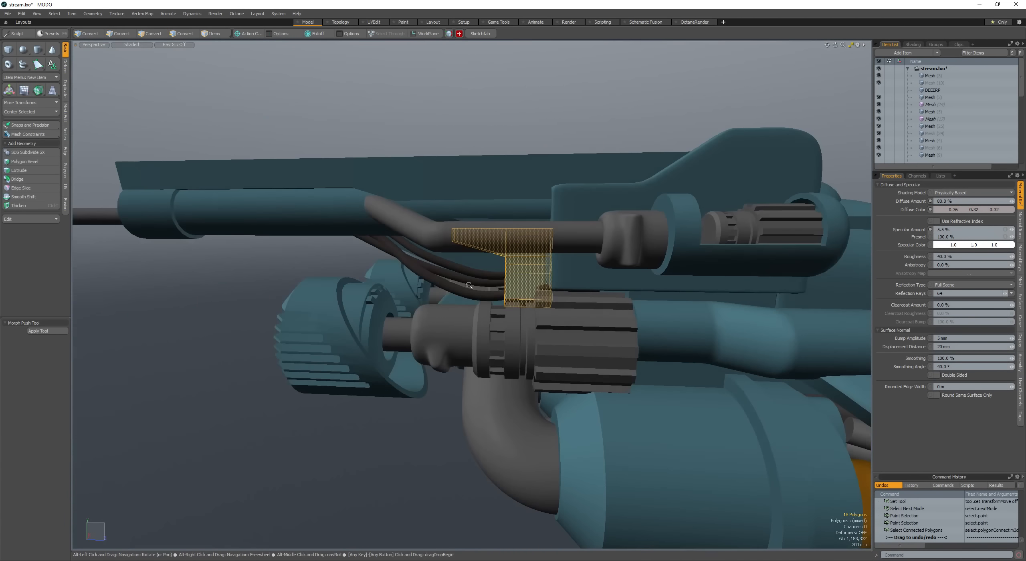